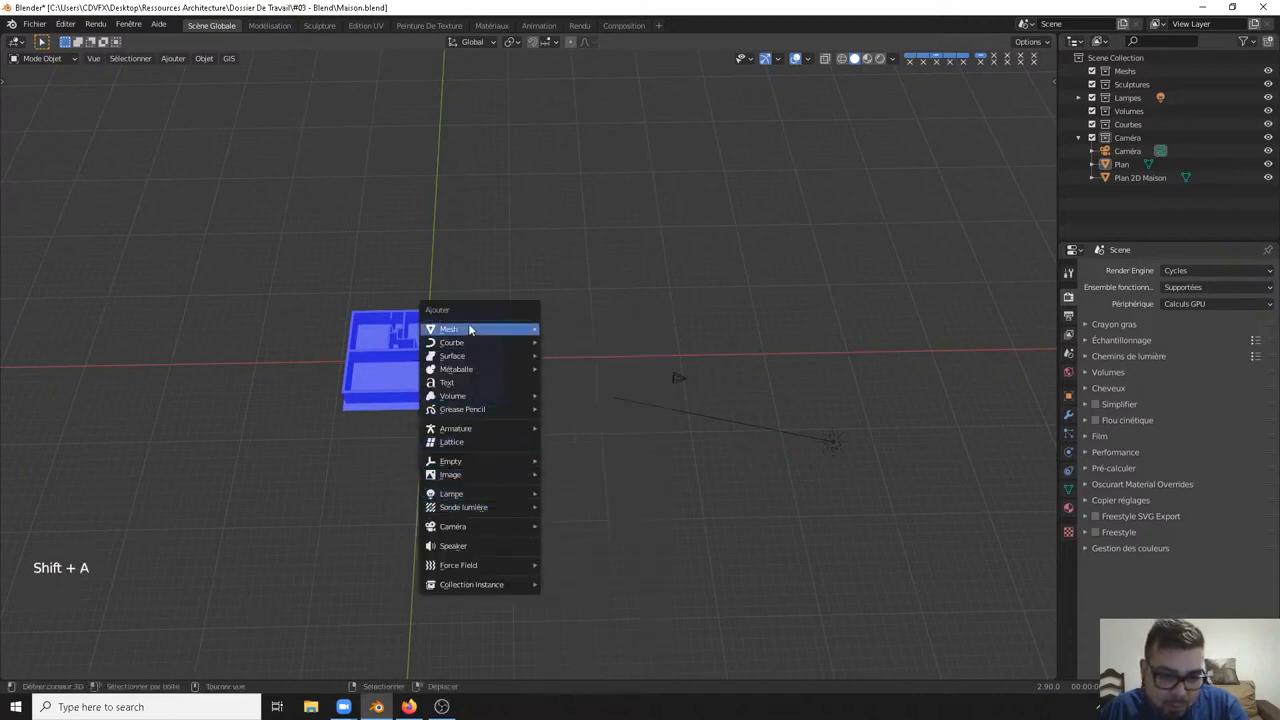
Step: Add an Archimesh door to the scene at the 3D cursor
mouse_move(472, 330)
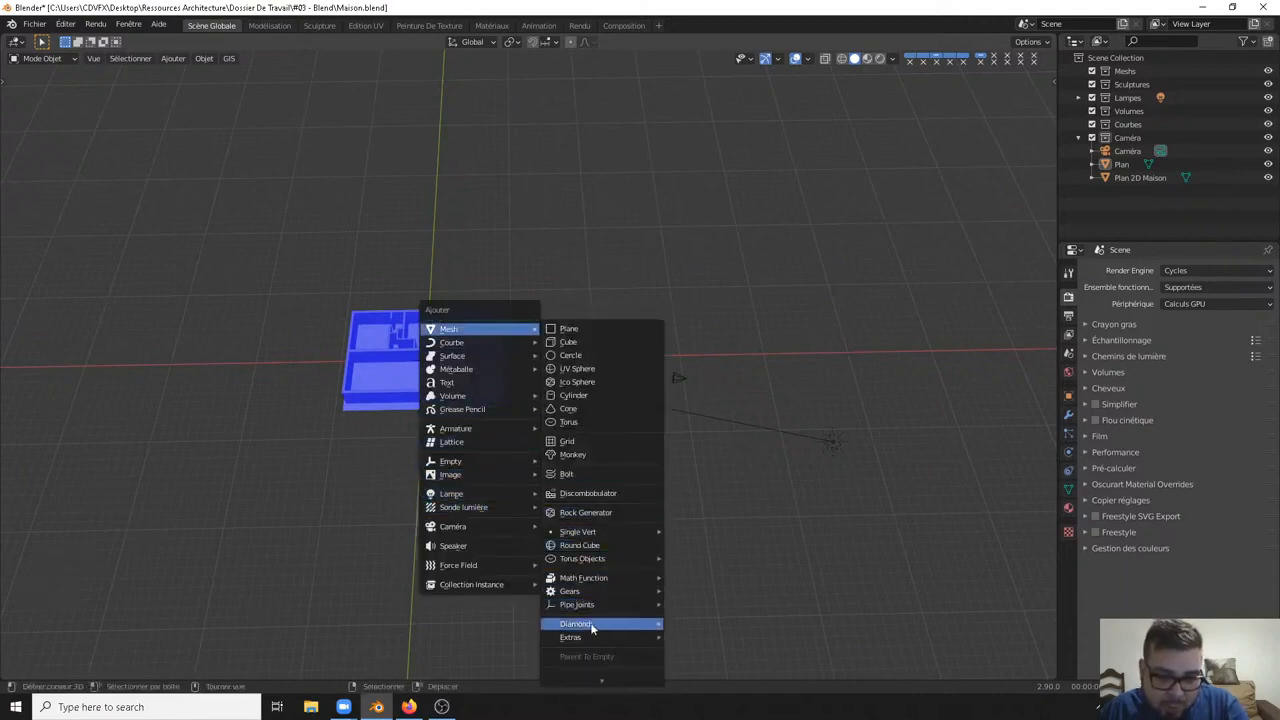
mouse_move(603, 685)
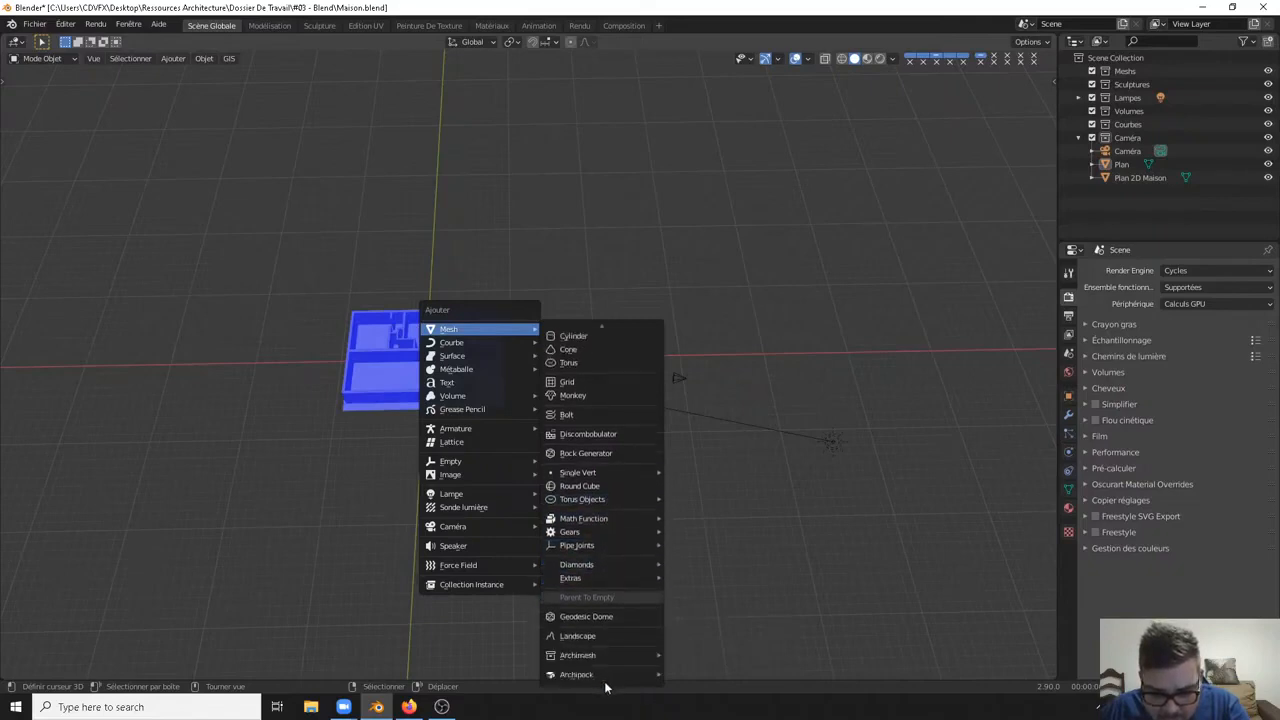
mouse_move(600, 656)
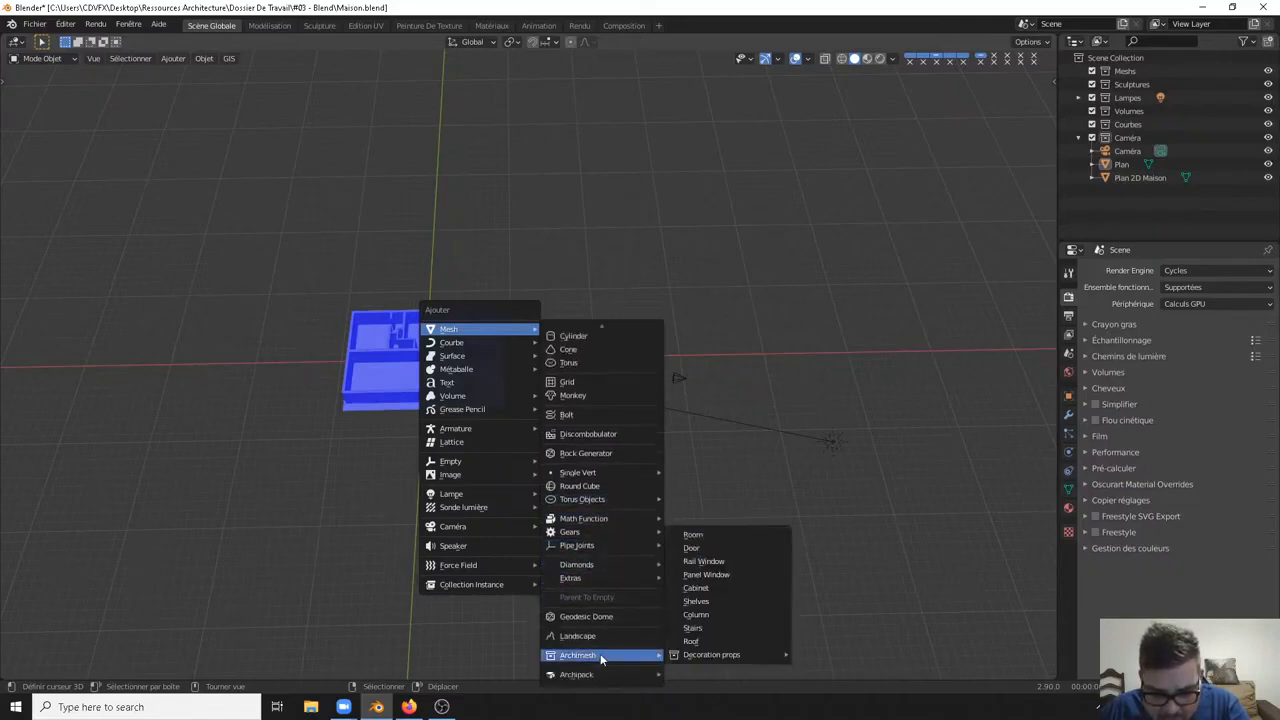
left_click(716, 552)
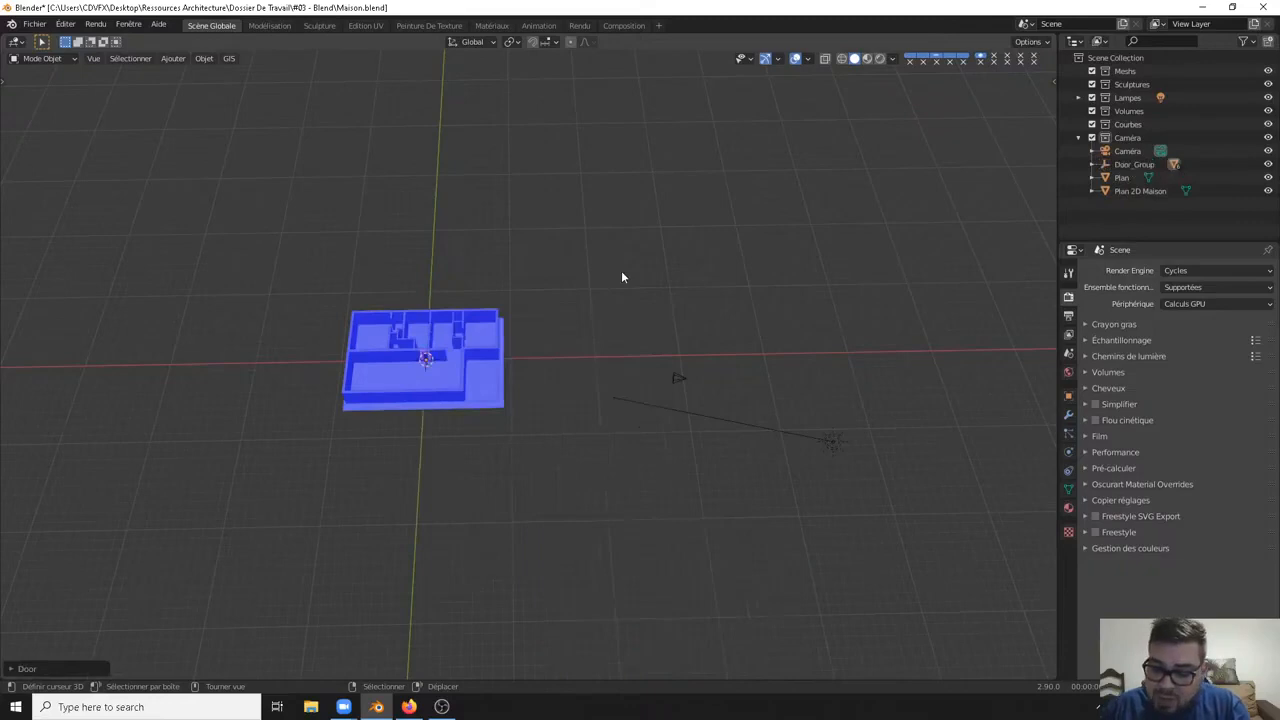
Step: Select the door group's parent empty and try moving the whole door with it
key("KP_Decimal")
middle_click_drag(600, 274, 525, 370, "ctrl")
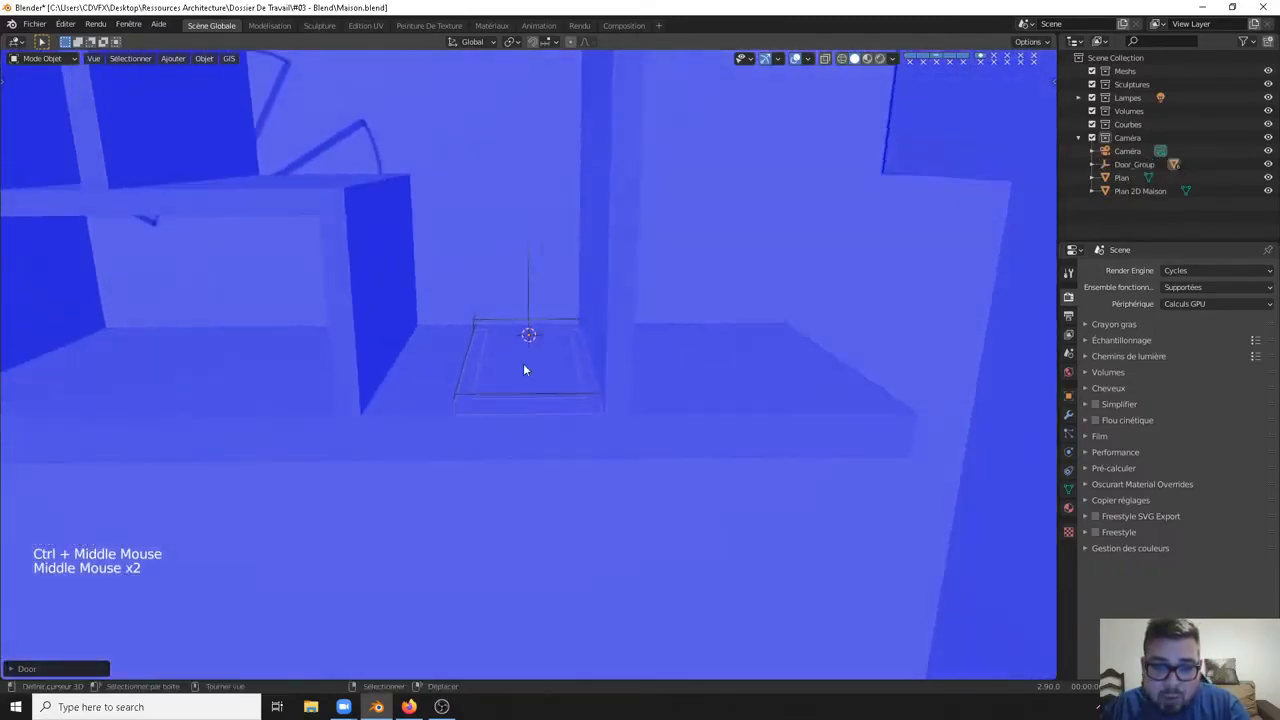
right_click(528, 305)
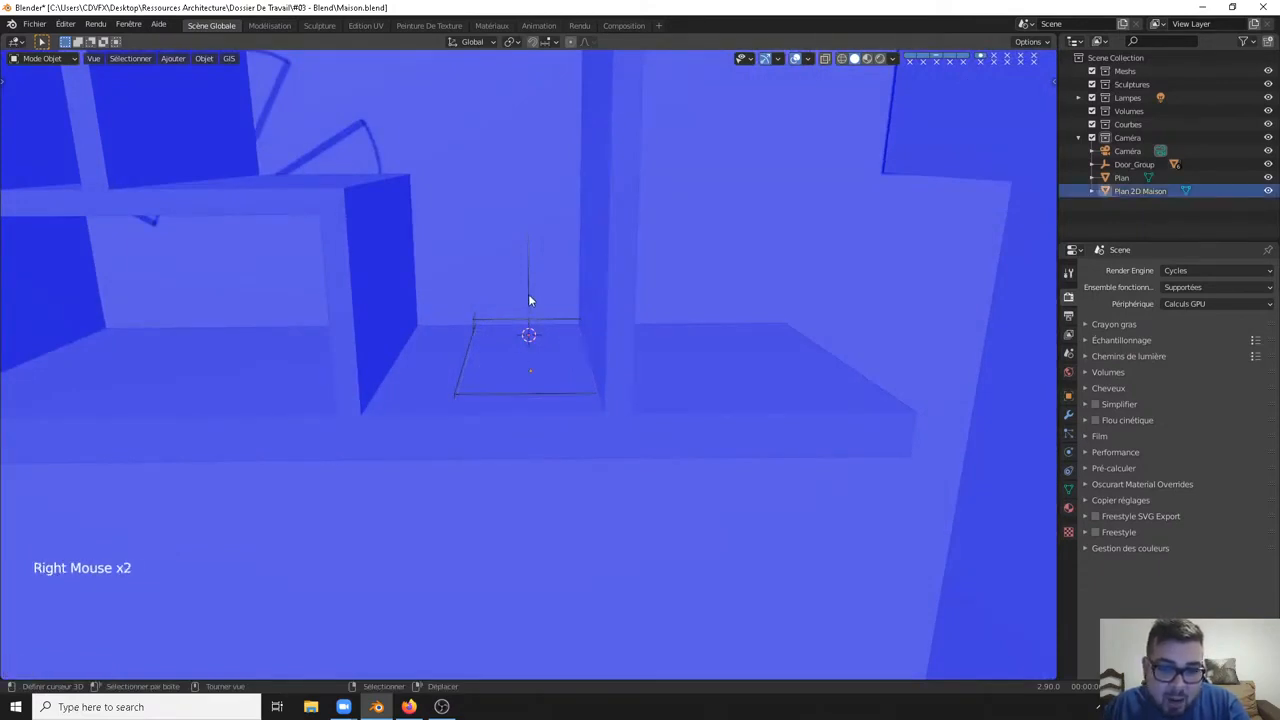
right_click(530, 299)
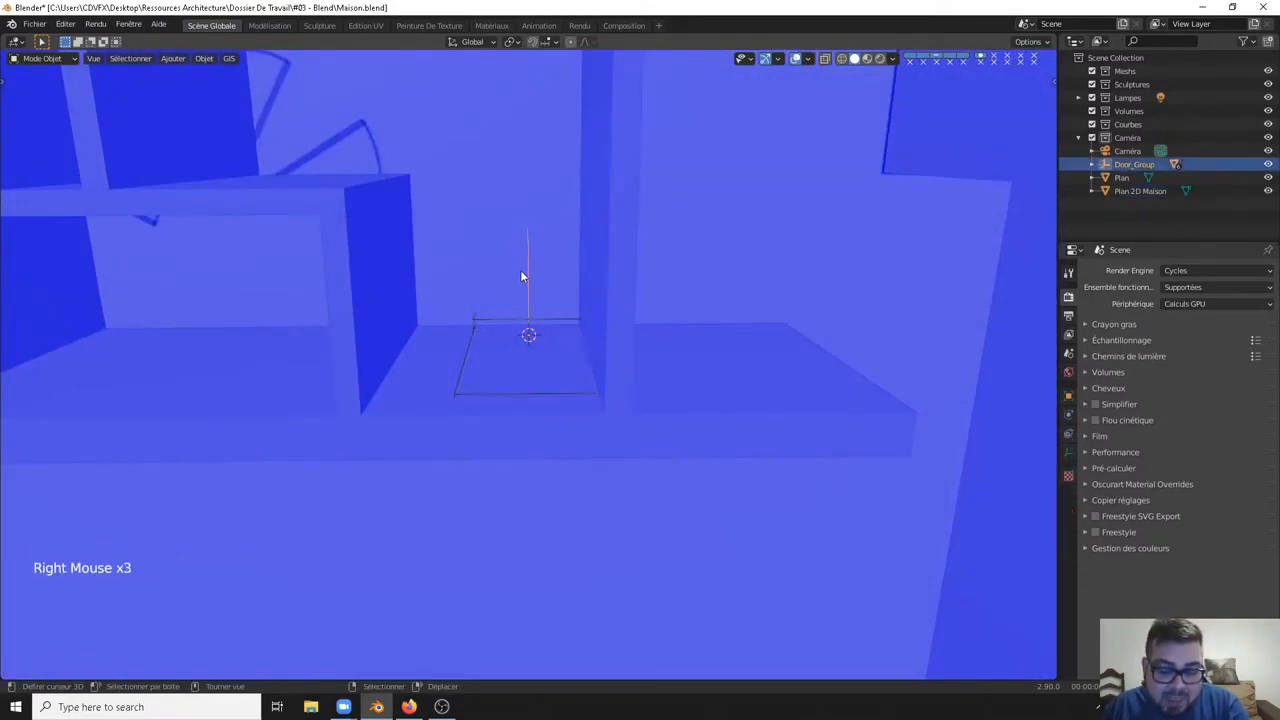
key("g")
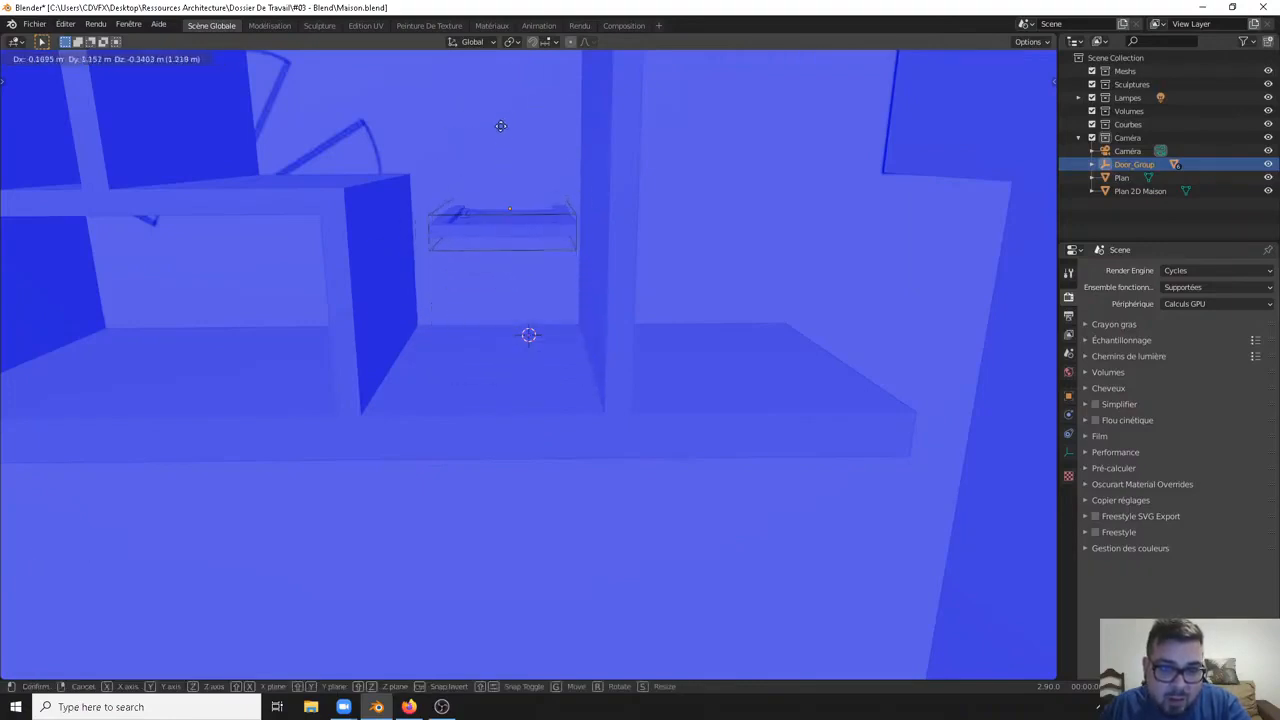
right_click(499, 158)
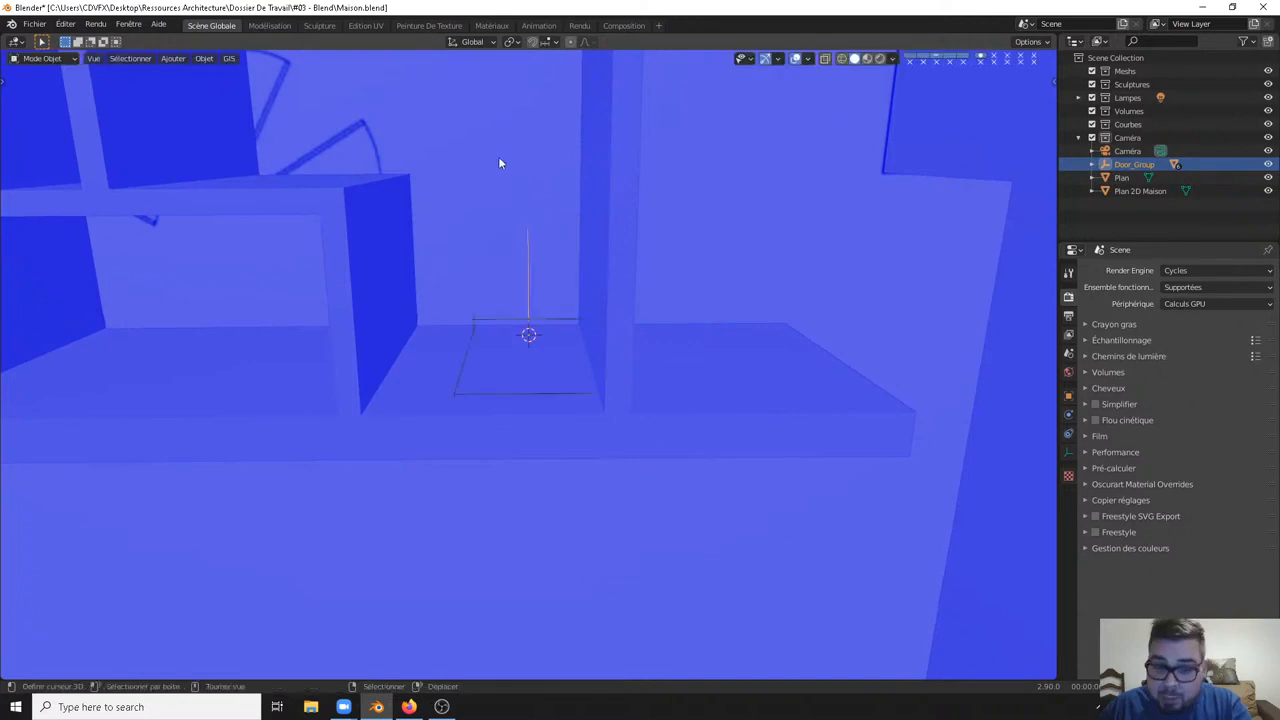
Step: Show the house plan from the top and turn off the face orientation overlay
key("KP_7")
middle_click_drag(397, 343, 533, 372, "ctrl")
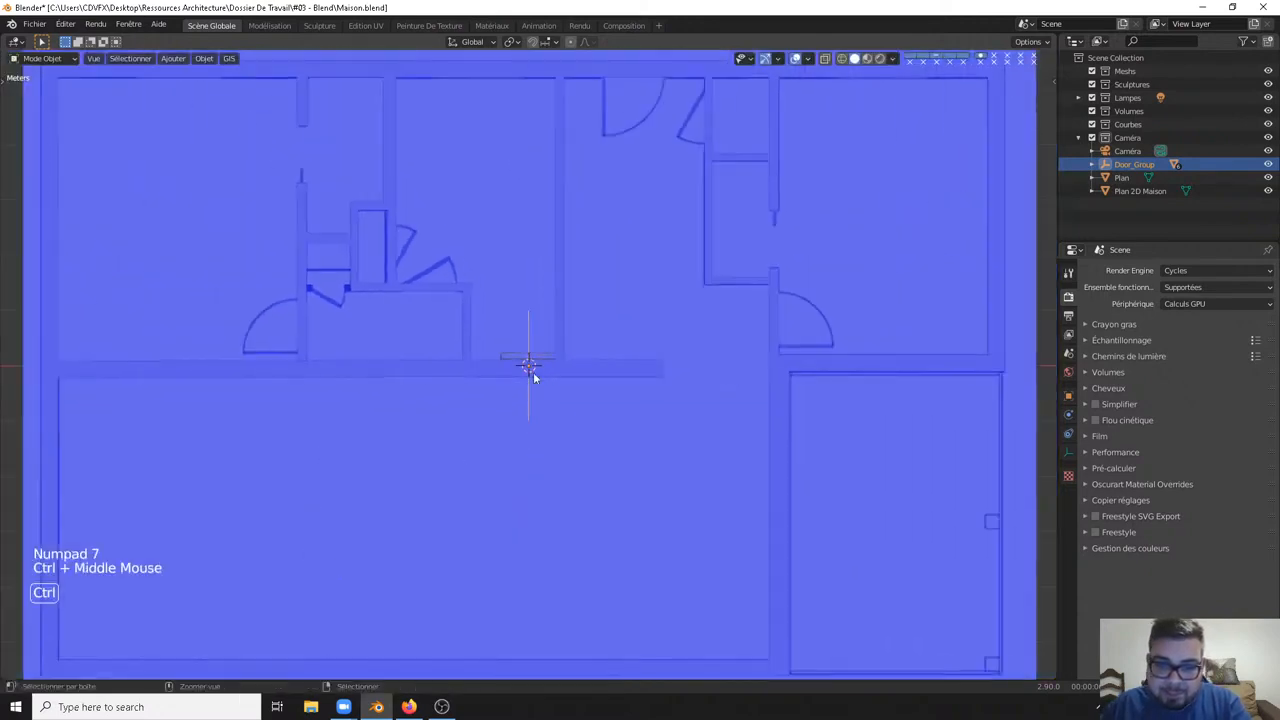
left_click(809, 57)
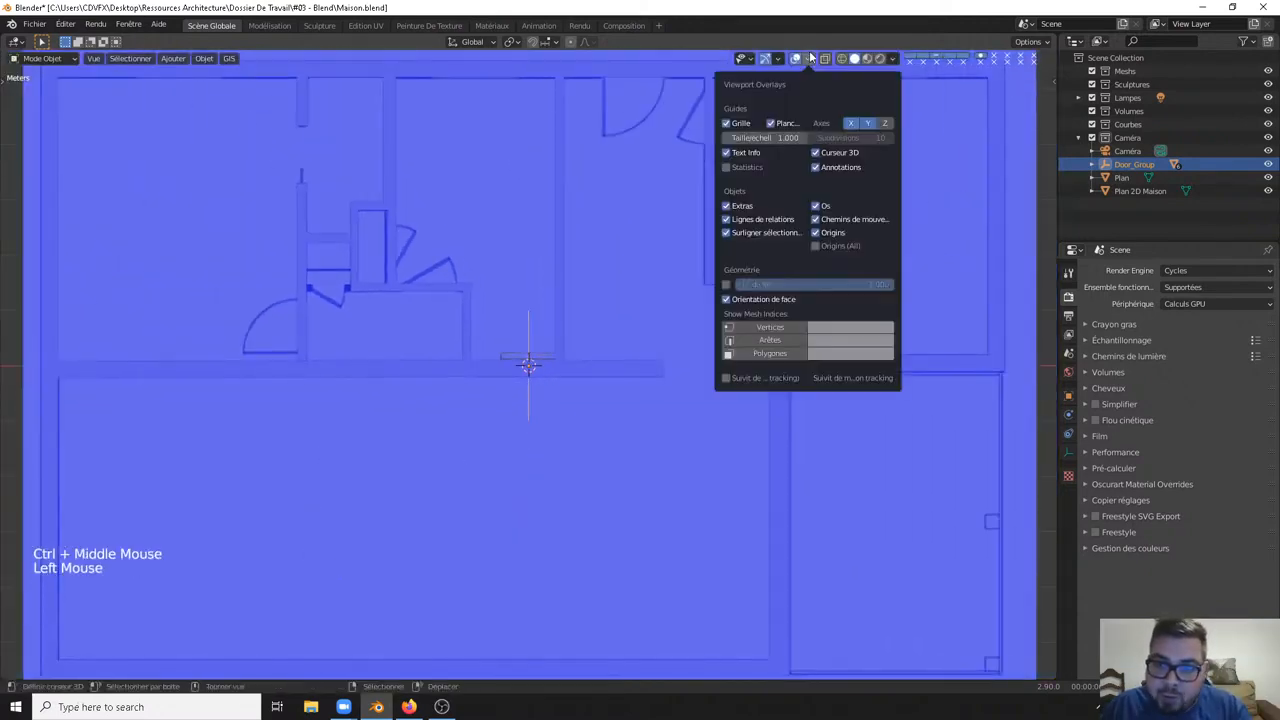
left_click(727, 299)
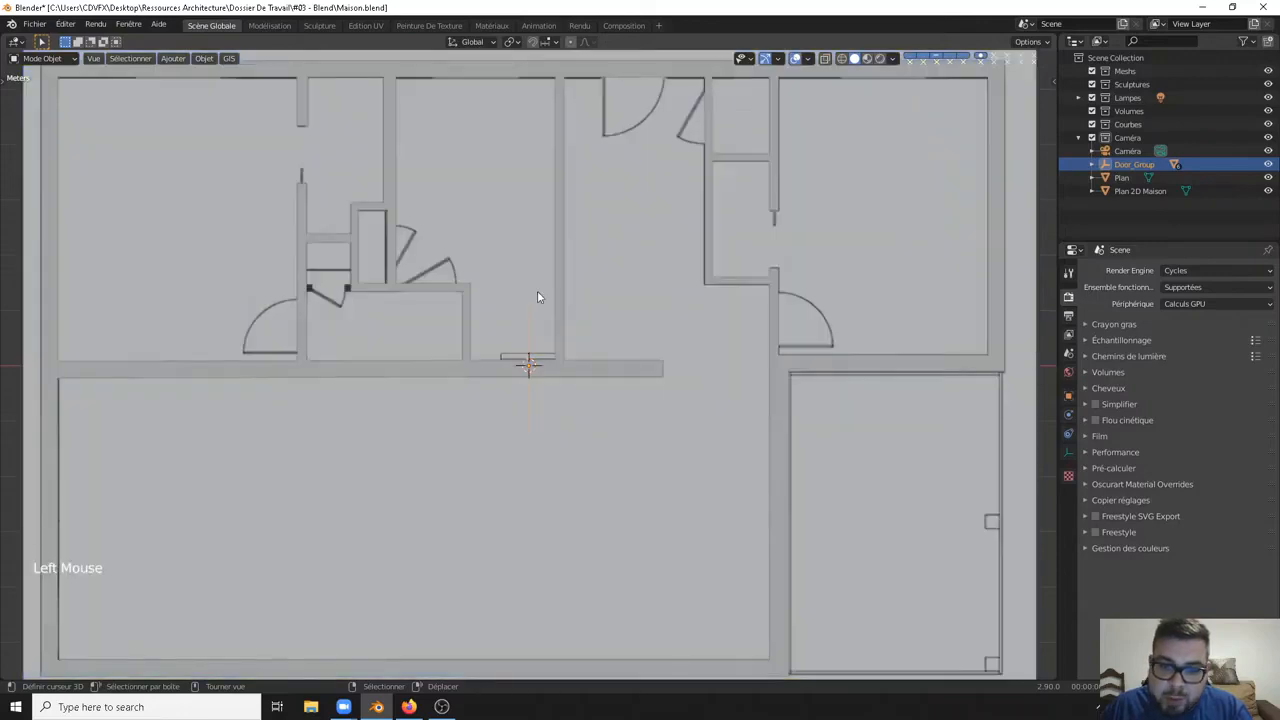
Step: Rotate the door group 90° about Z and place it in the interior wall at the lower-left room's door swing
middle_click_drag(506, 289, 503, 406, "shift")
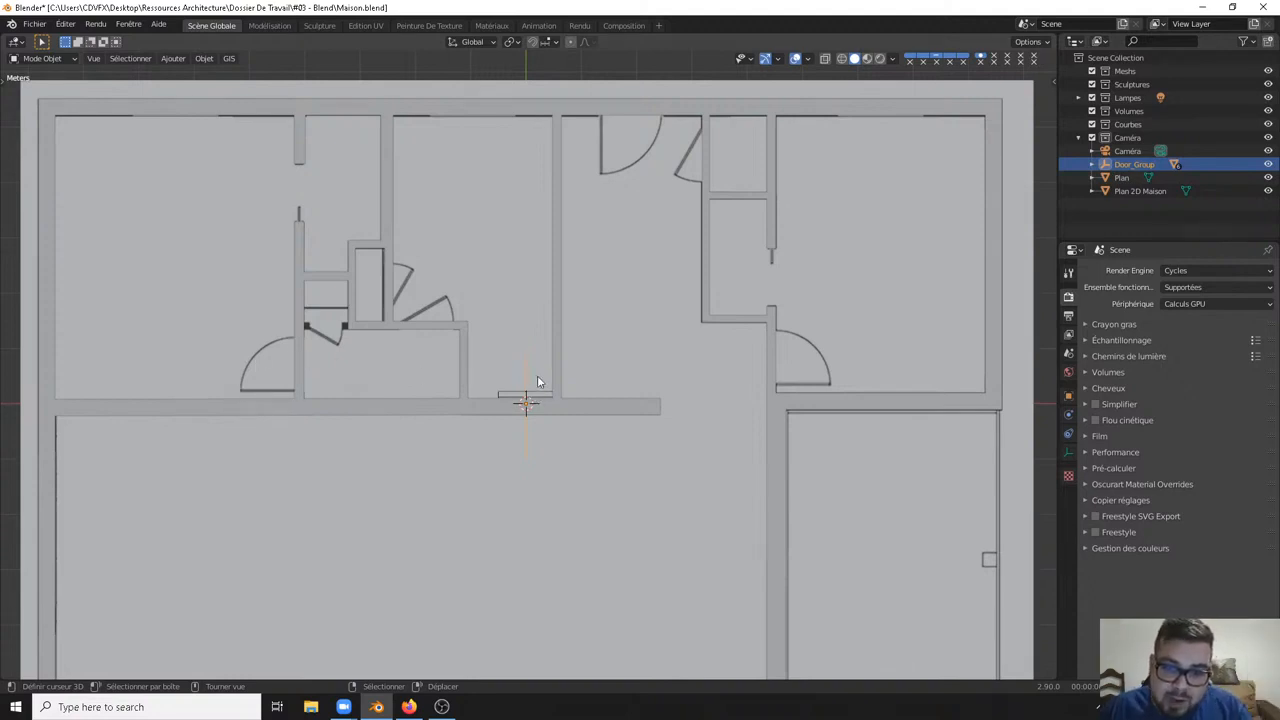
key("g")
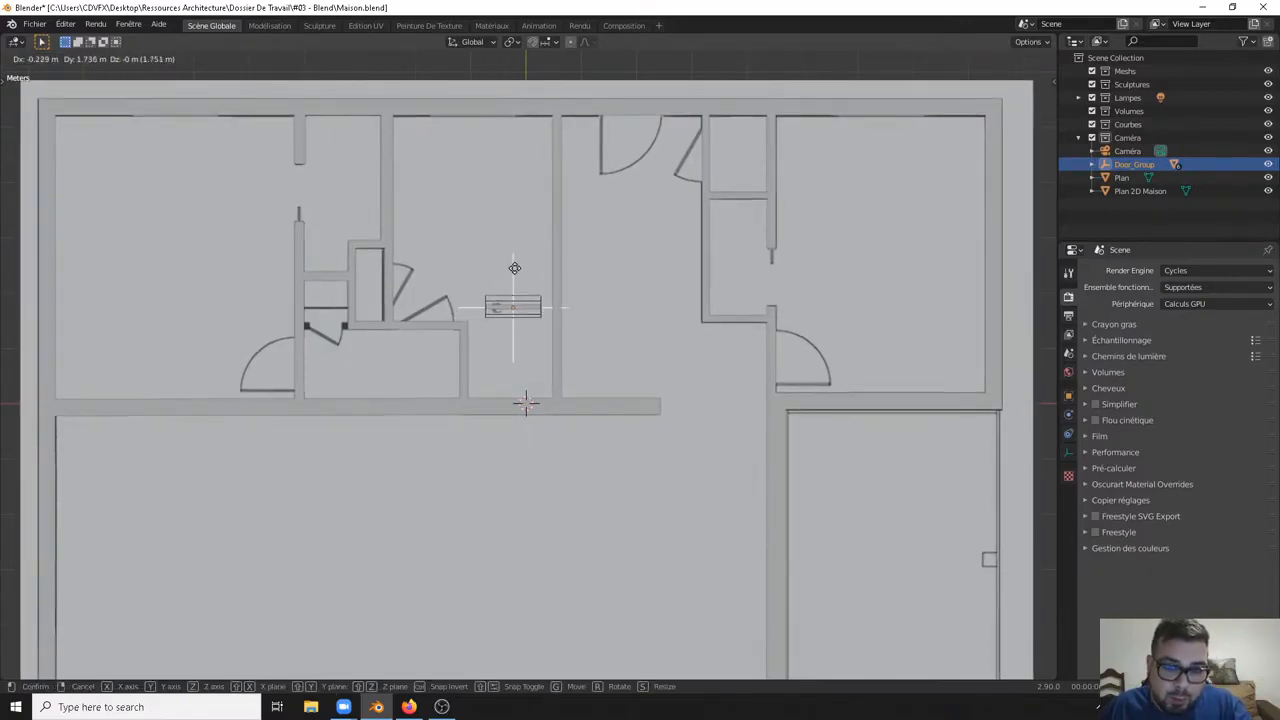
right_click(517, 284)
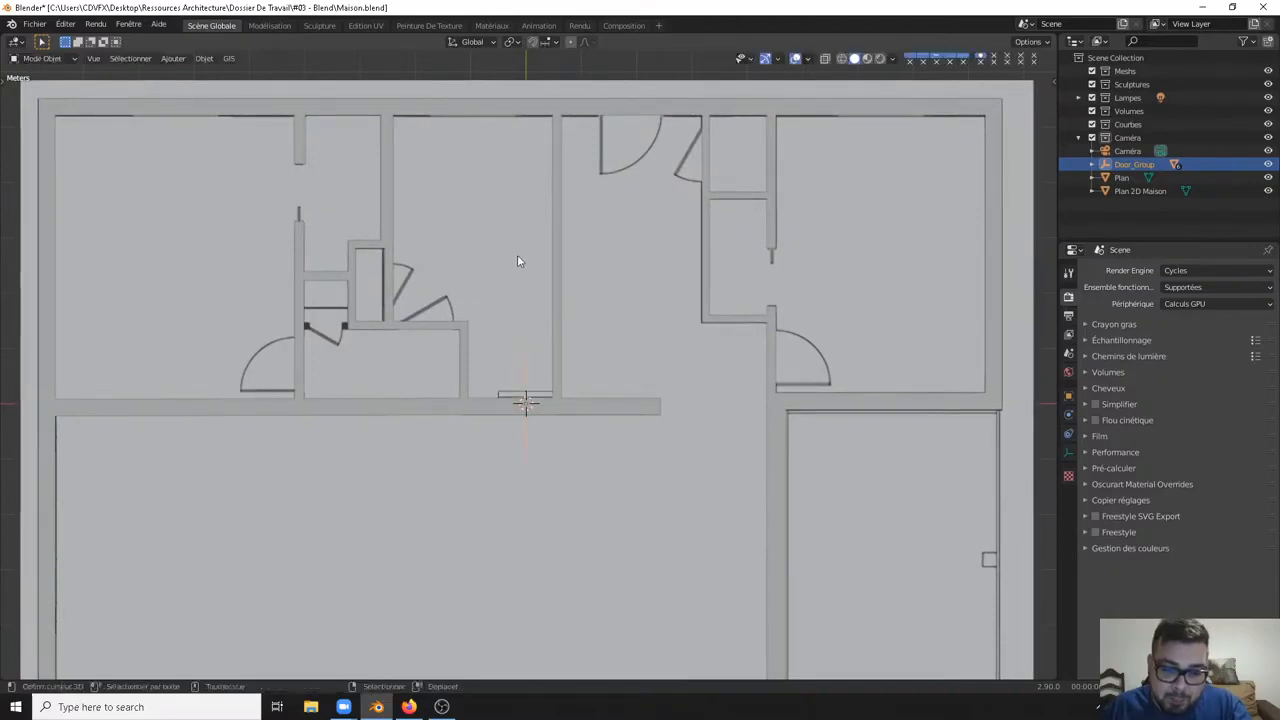
type("r90")
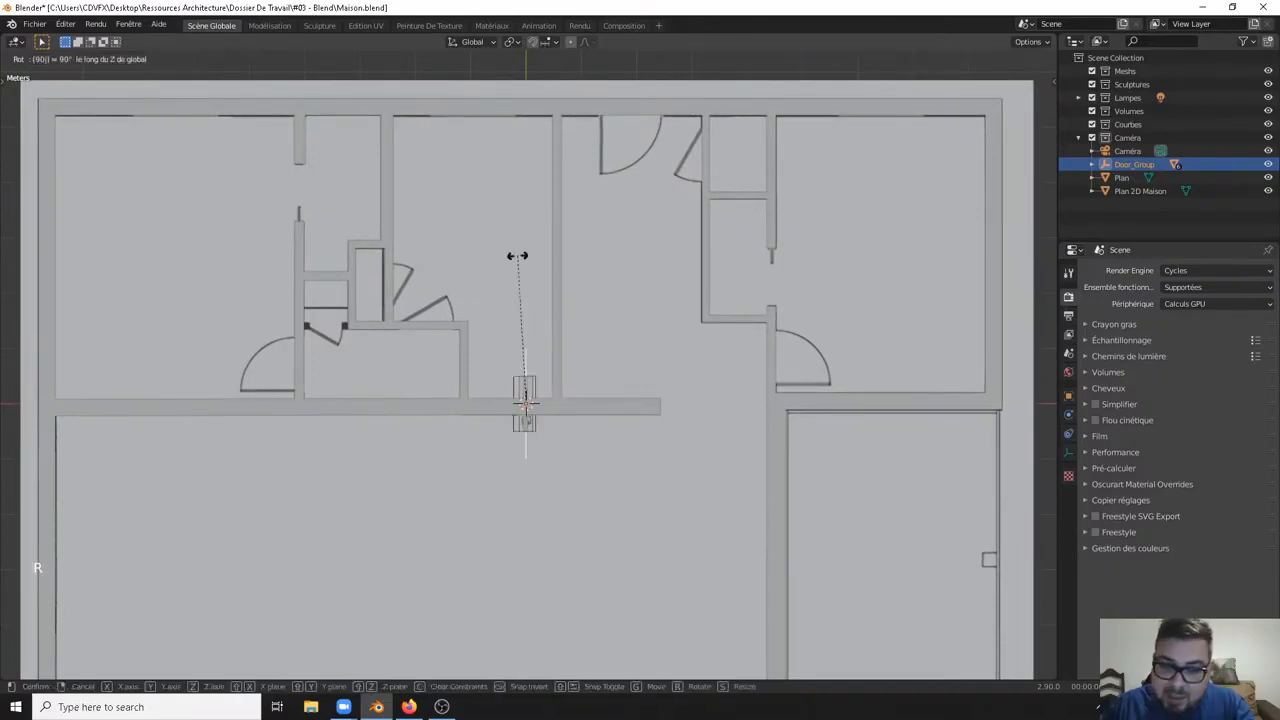
key("Return")
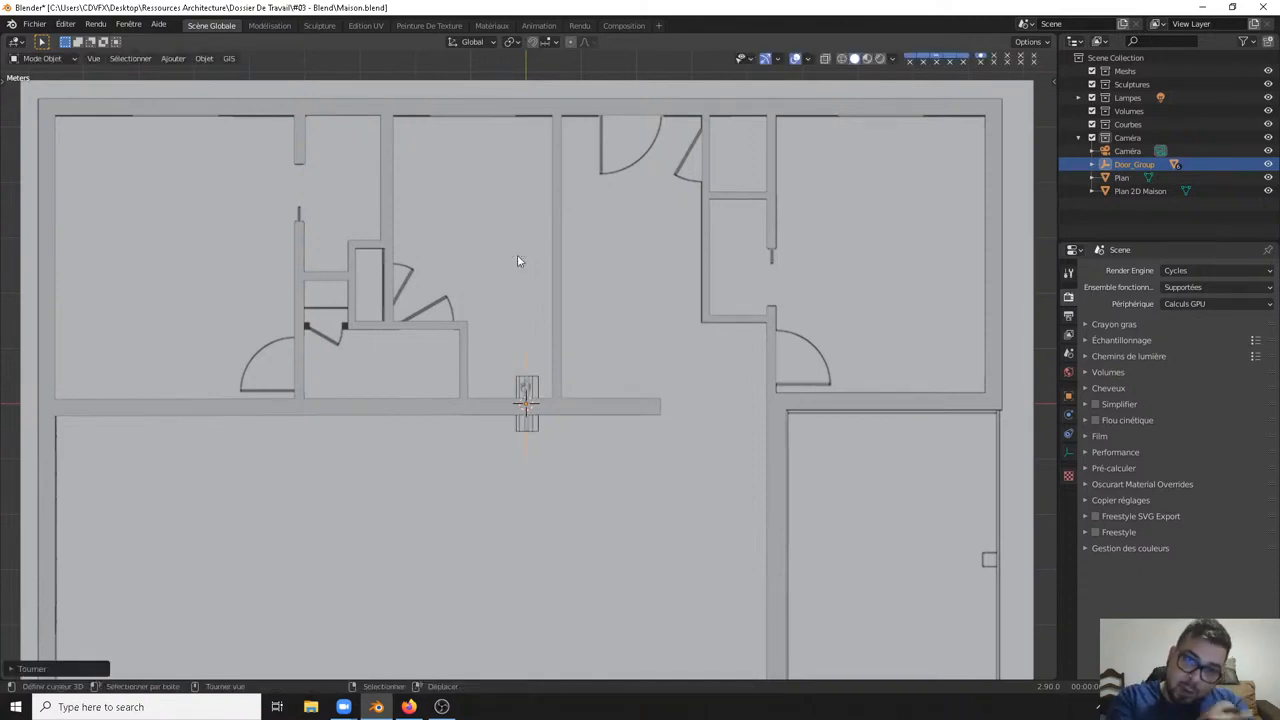
key("g")
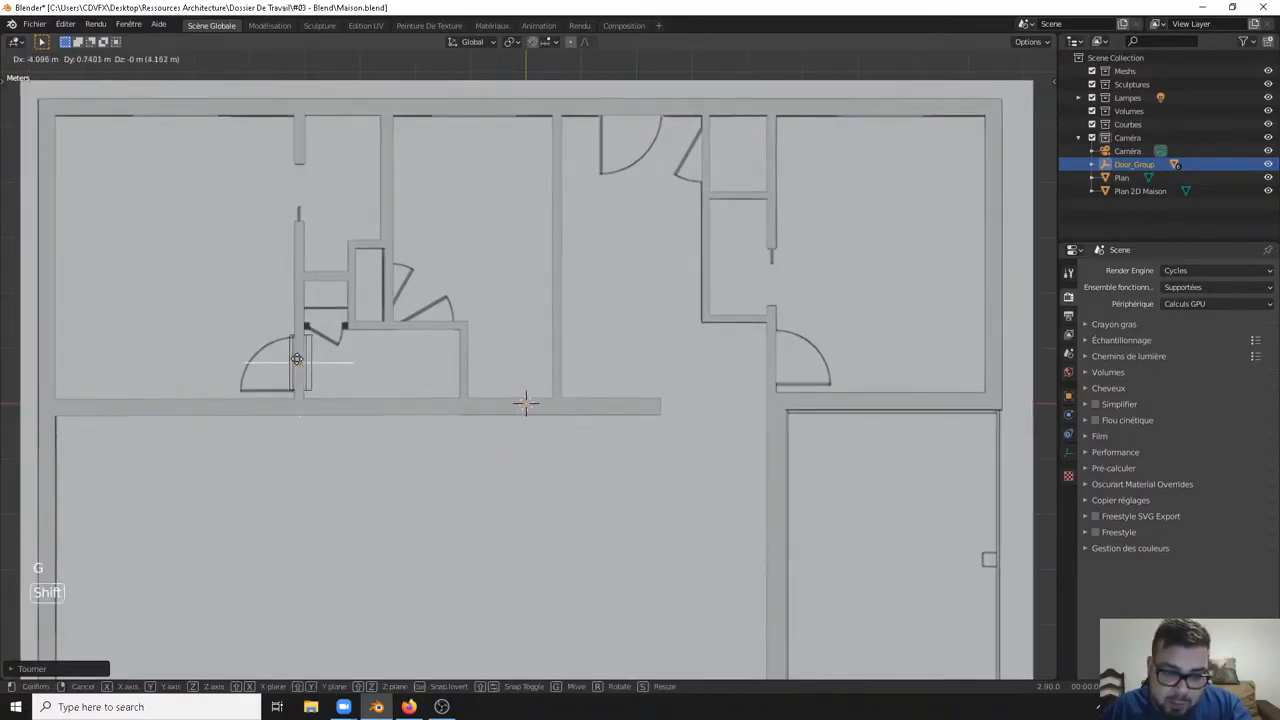
left_click(297, 360)
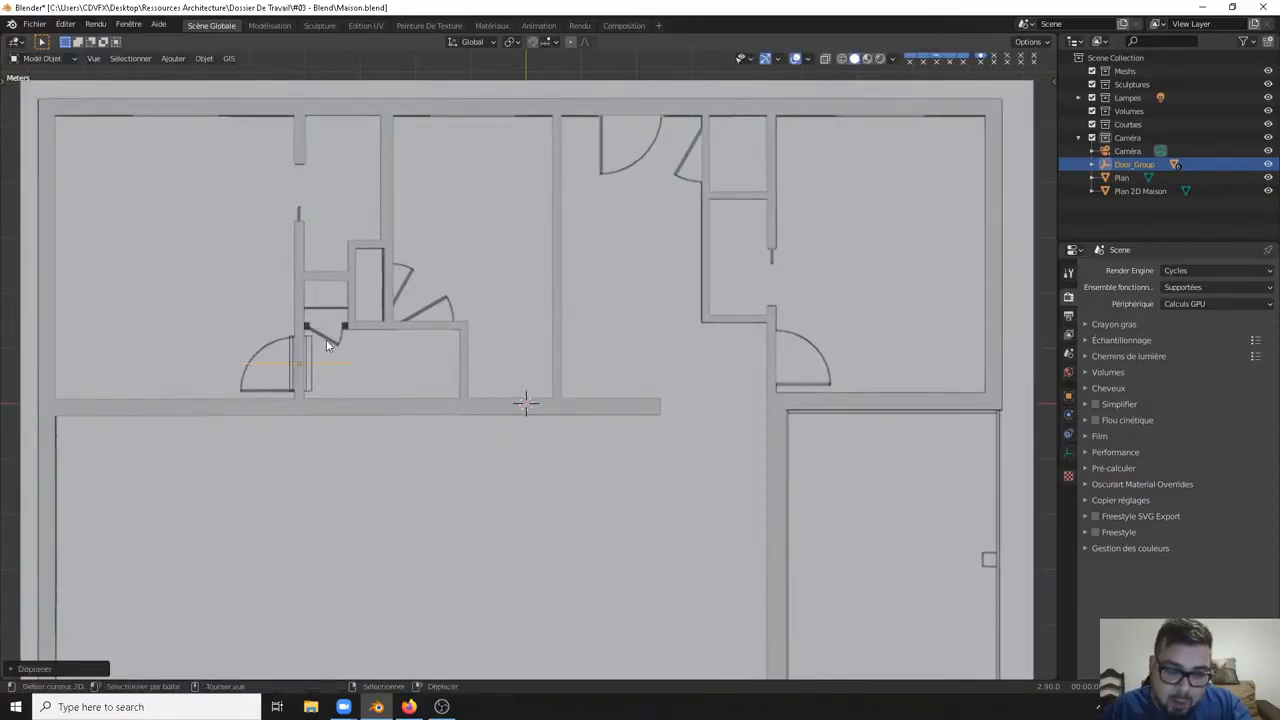
Step: Examine the placed door from both sides of the wall, selecting its opening frame to inspect the fit
middle_click_drag(326, 345, 528, 197)
middle_click_drag(517, 246, 560, 203)
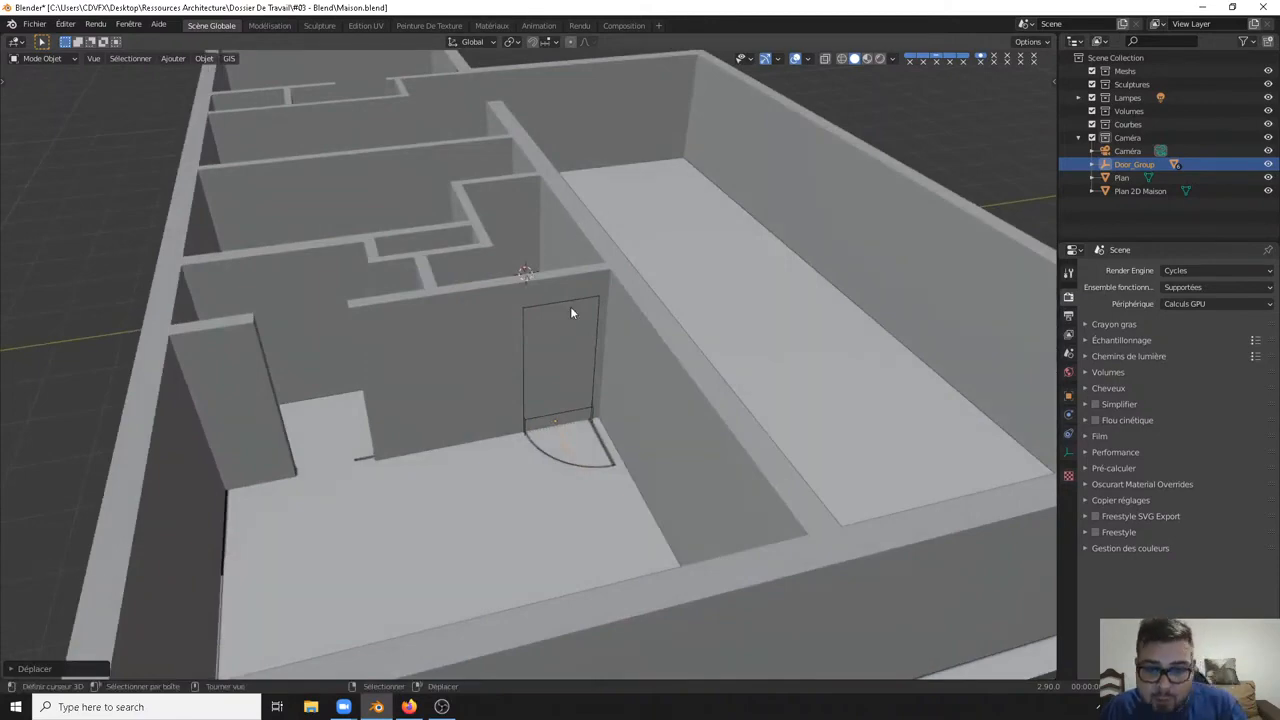
middle_click_drag(620, 365, 677, 286)
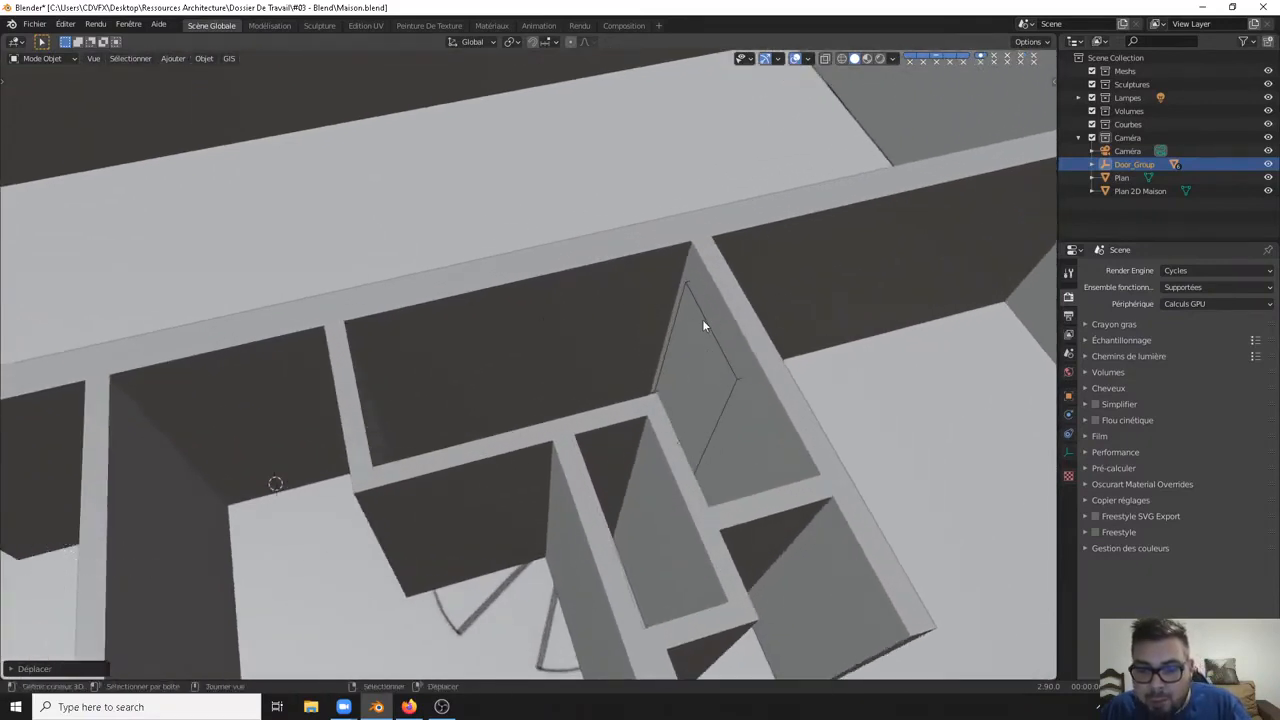
middle_click_drag(703, 322, 646, 397)
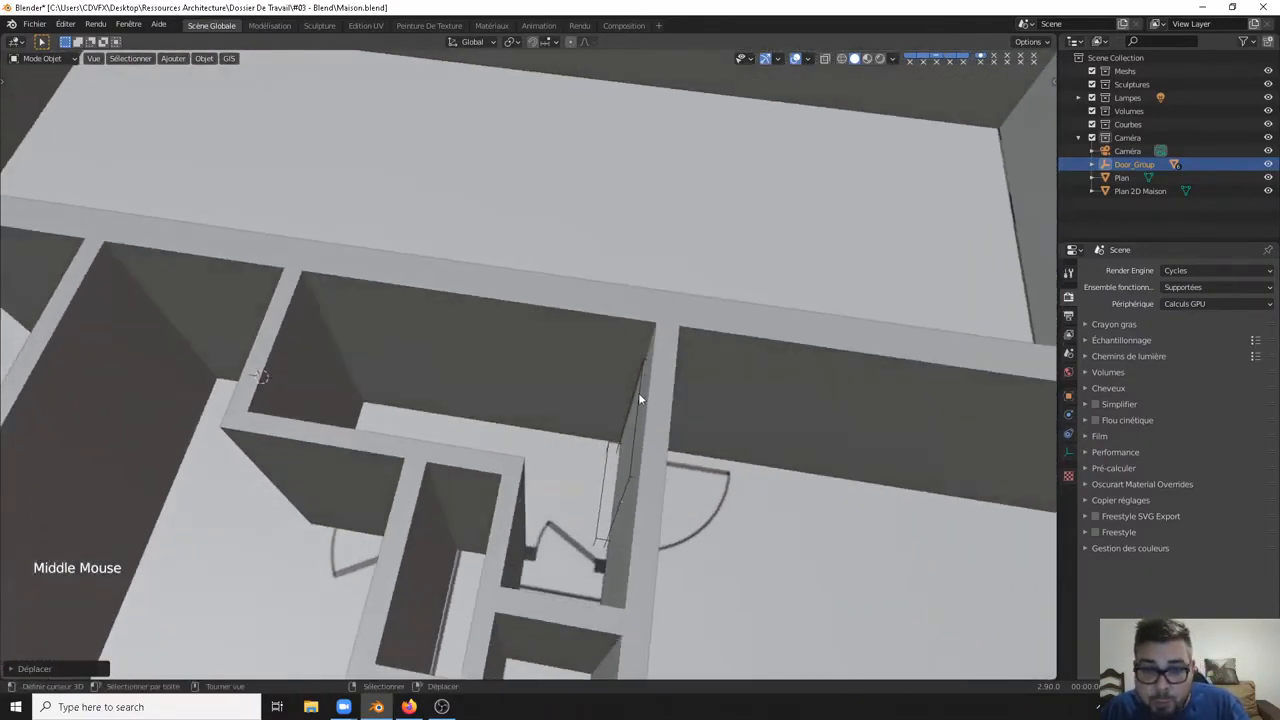
right_click(639, 396)
middle_click_drag(638, 390, 626, 414)
middle_click_drag(473, 407, 641, 354)
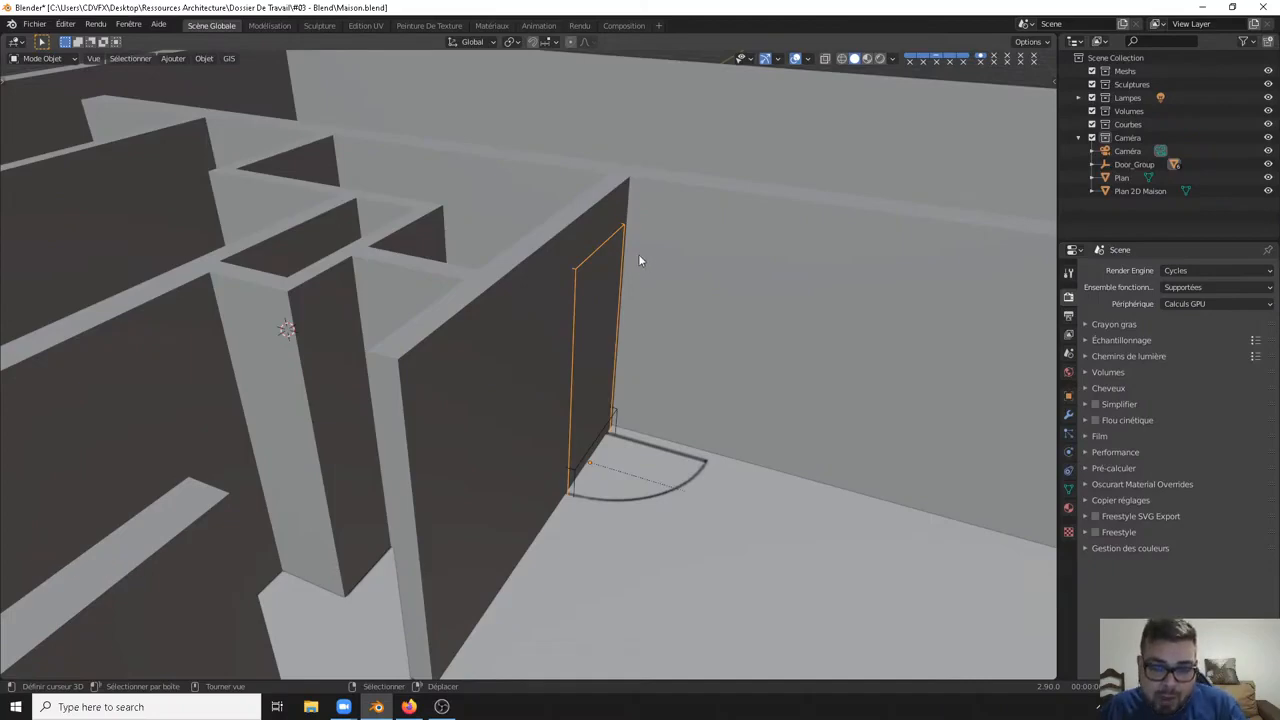
middle_click_drag(640, 260, 752, 317)
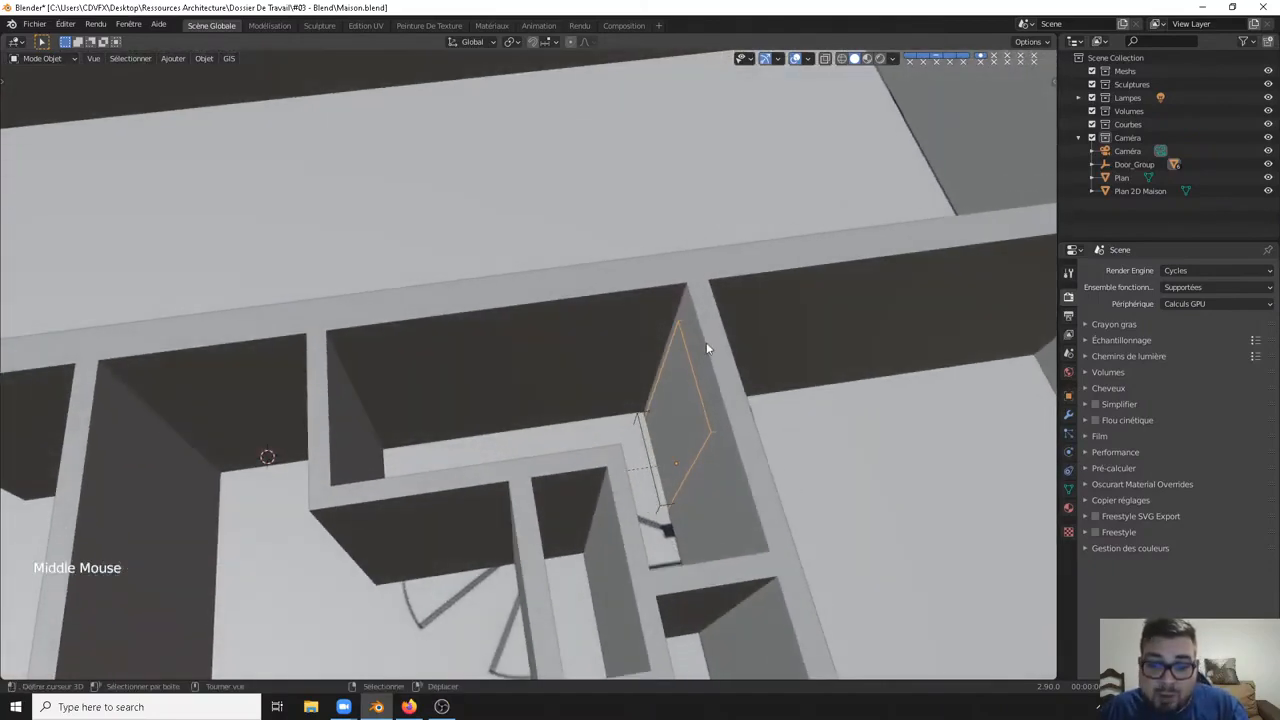
key("a")
middle_click_drag(593, 287, 794, 315)
Step: Add a second Archimesh door at the 3D cursor while viewing the plan from the top
key("KP_7")
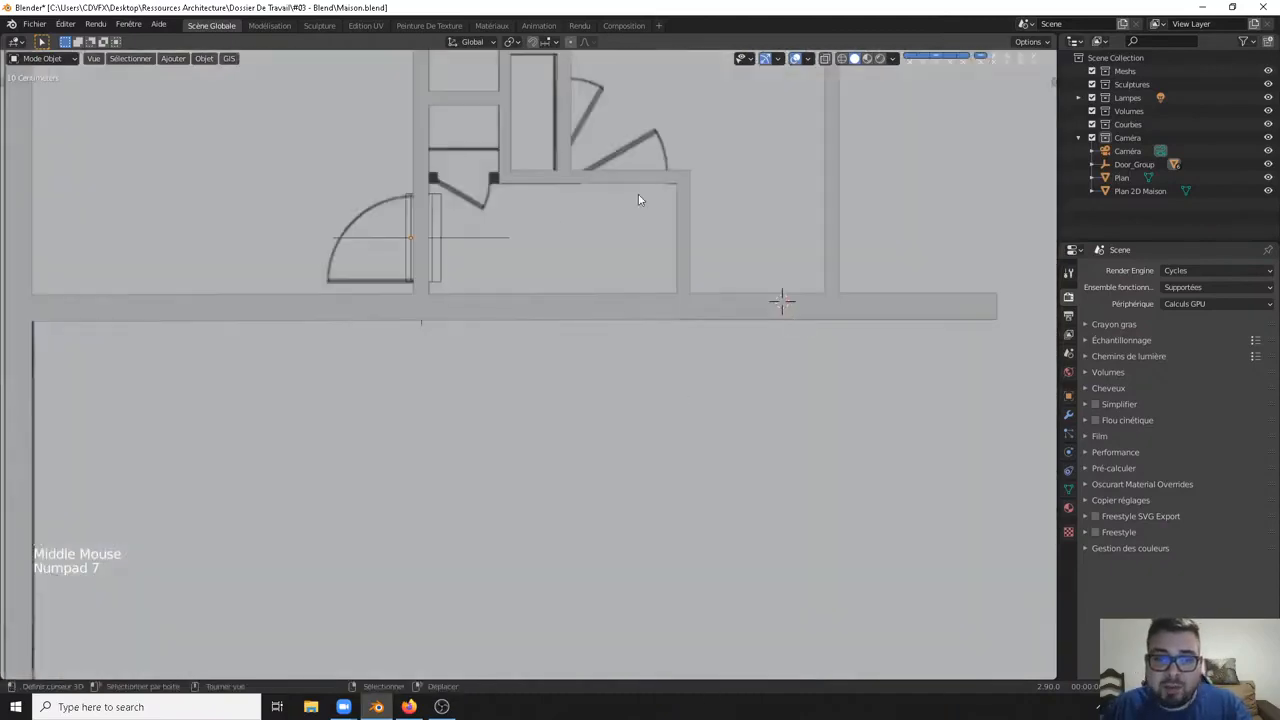
middle_click_drag(638, 194, 618, 291, "shift")
key("shift+a")
mouse_move(650, 341)
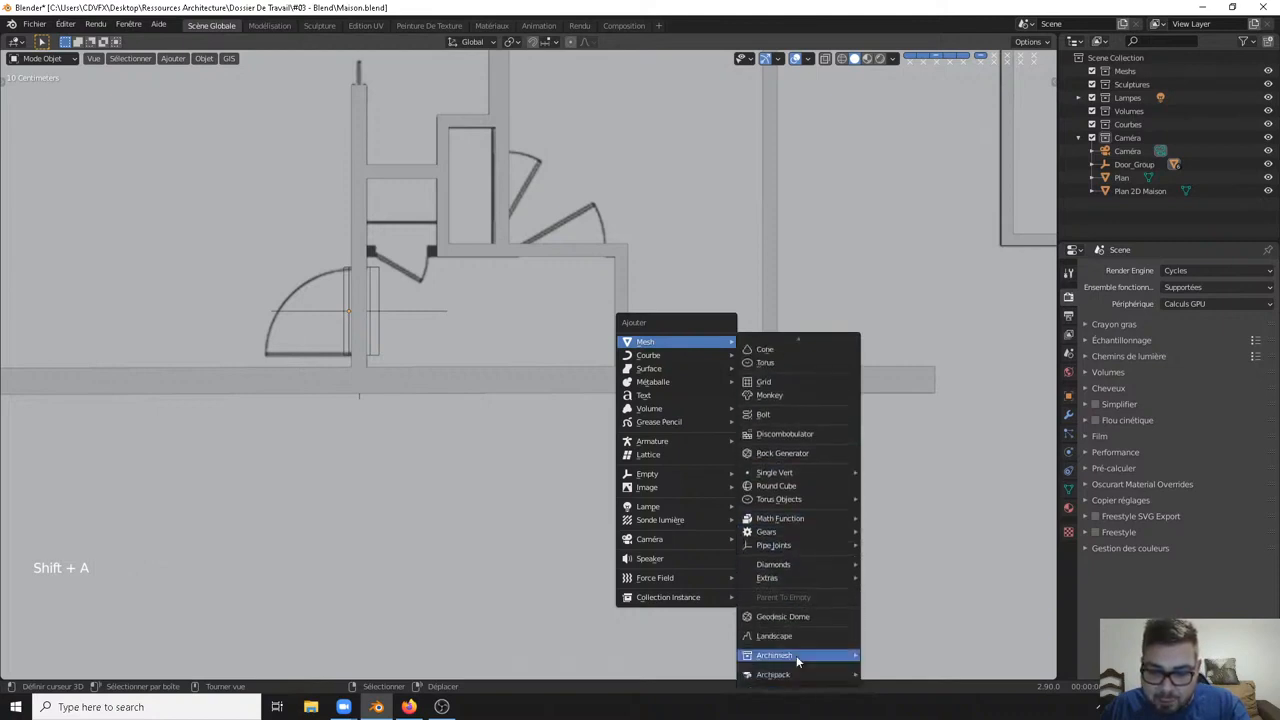
mouse_move(796, 655)
left_click(912, 557)
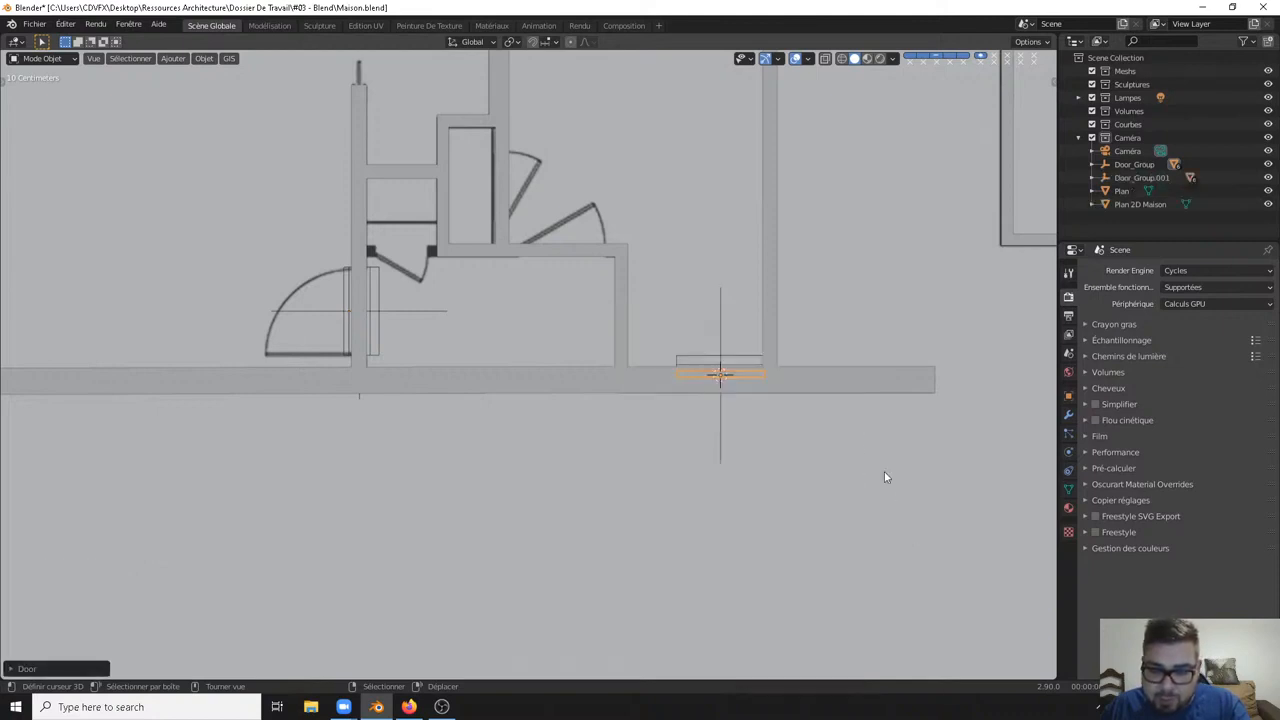
Step: Select the second door's parent empty and move the door into the upper exterior wall at the entrance door swing
right_click(726, 332)
right_click(753, 321)
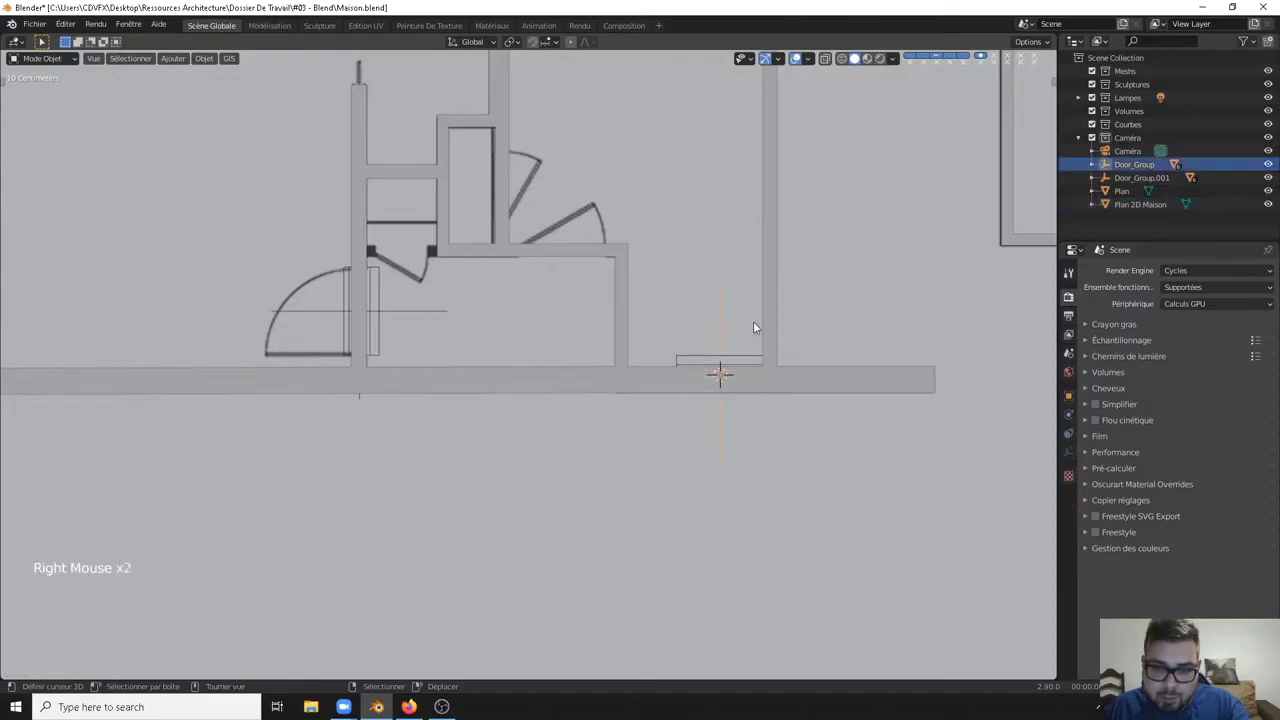
middle_click_drag(753, 321, 673, 336, "shift")
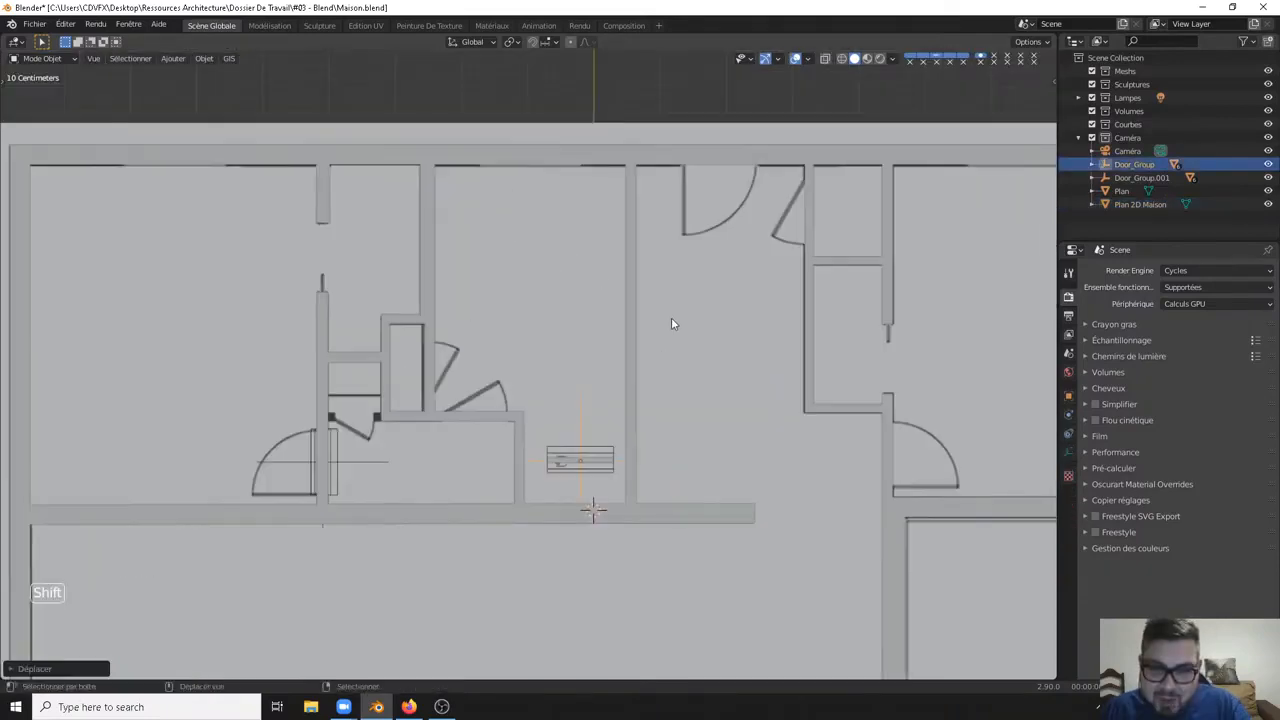
middle_click_drag(672, 322, 641, 414, "shift")
key("g")
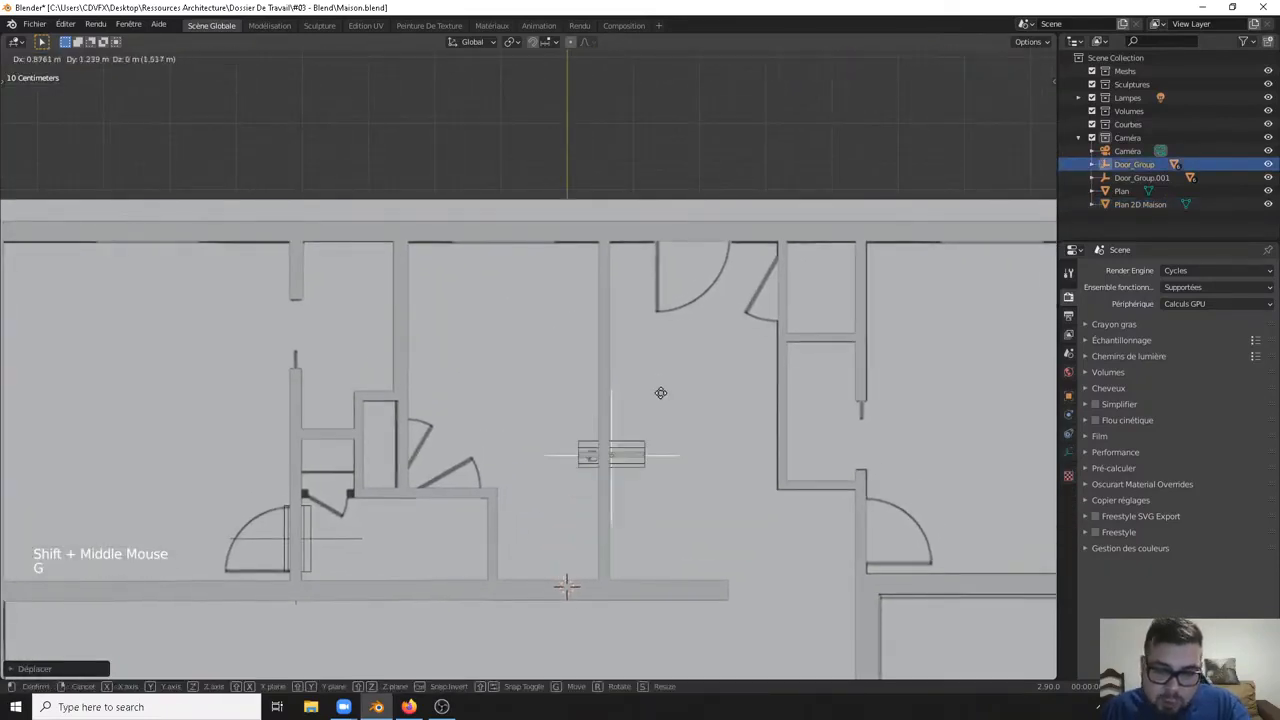
left_click(716, 244)
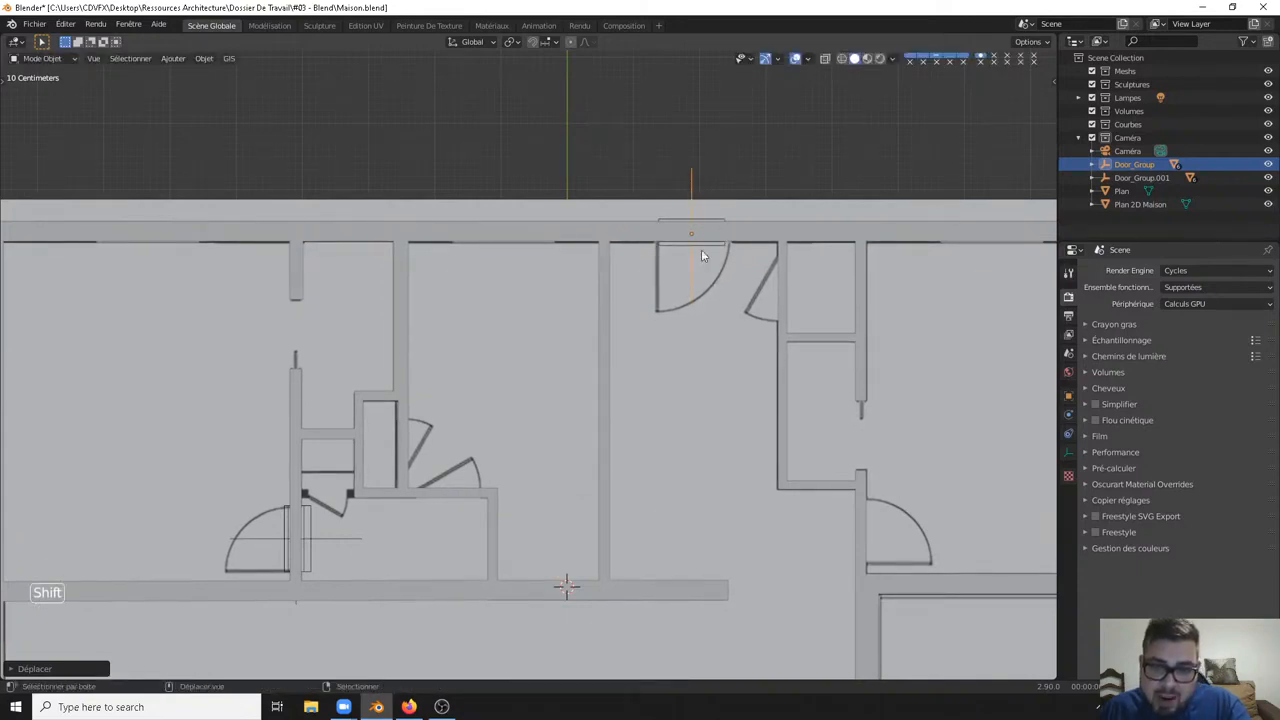
Step: Hide the entrance door's parent empty and display the plan in wireframe from the top
middle_click_drag(701, 256, 642, 287, "shift")
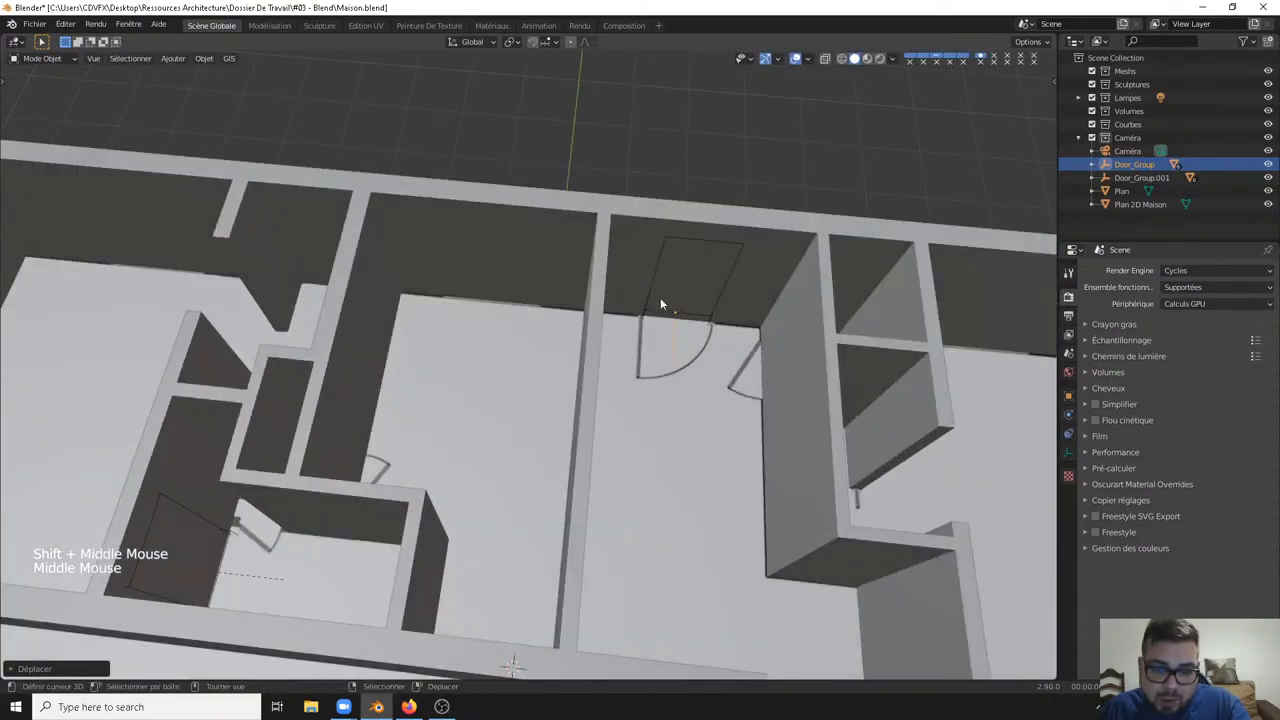
key("h")
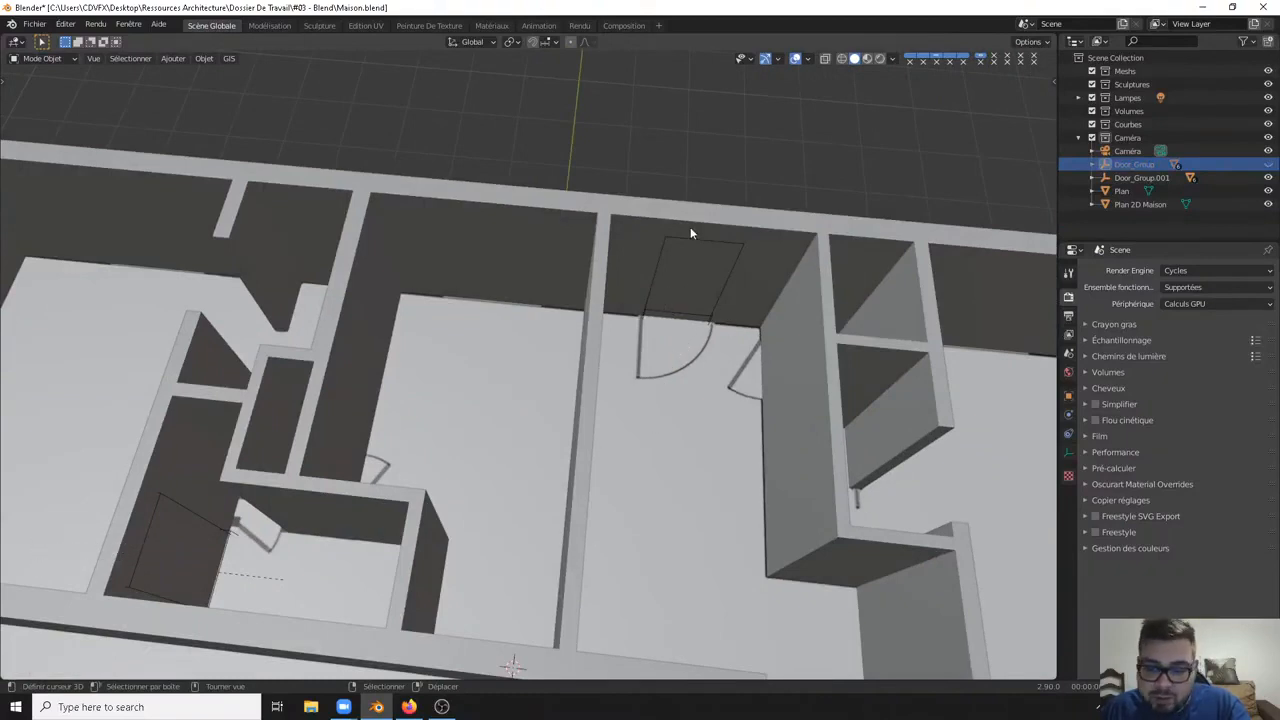
key("KP_7")
key("z")
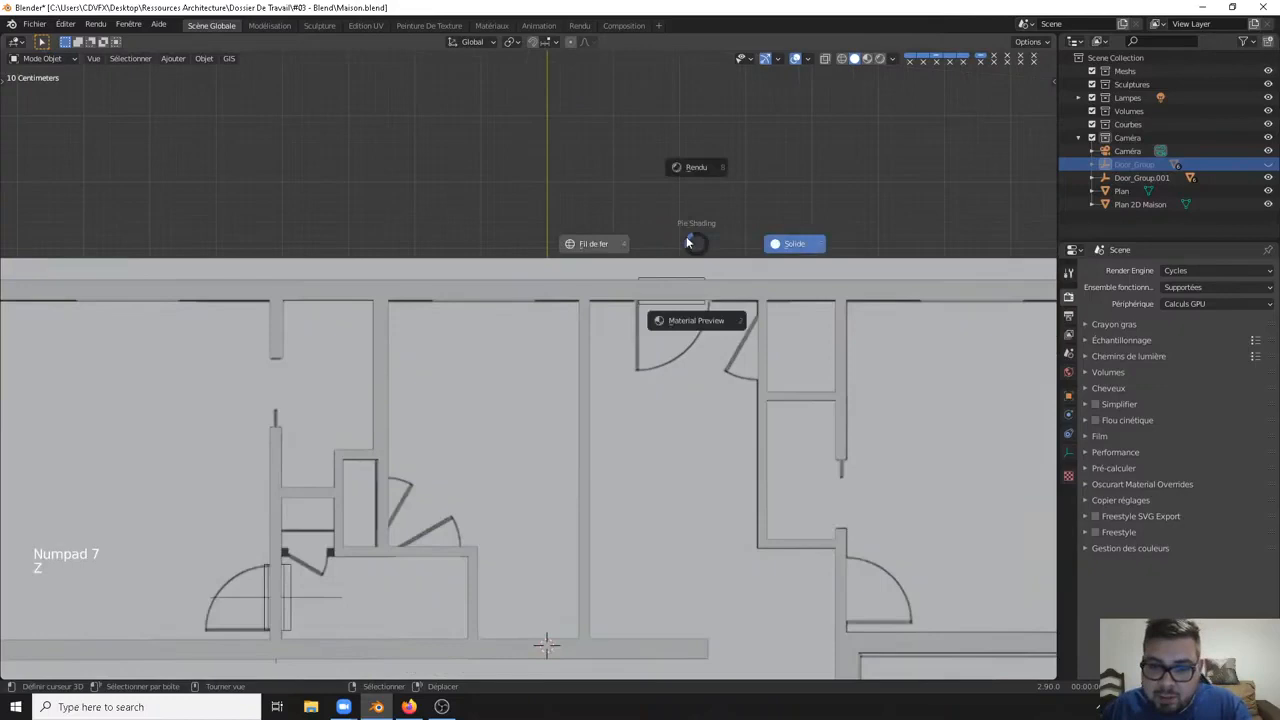
left_click(592, 245)
left_click(591, 248)
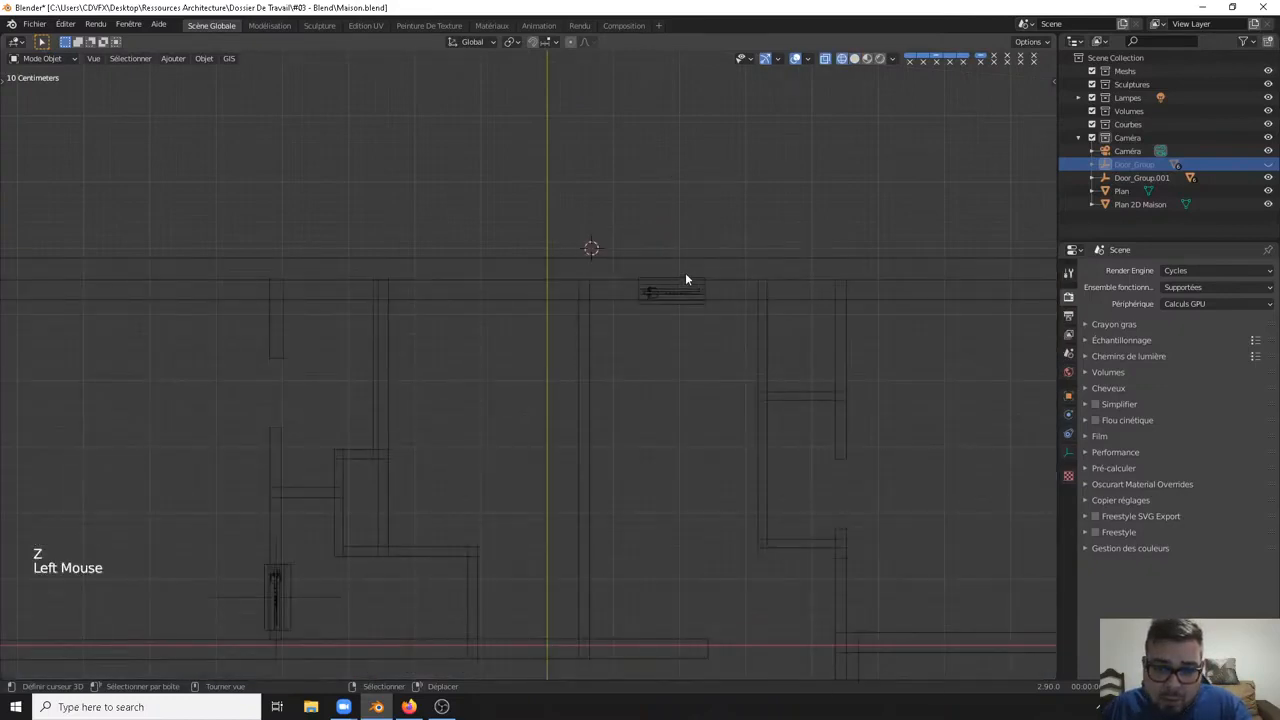
Step: Undo hiding the entrance door's parent empty, rotate the door 180 degrees about the Z axis, and return to solid display
key("ctrl+z")
type("r")
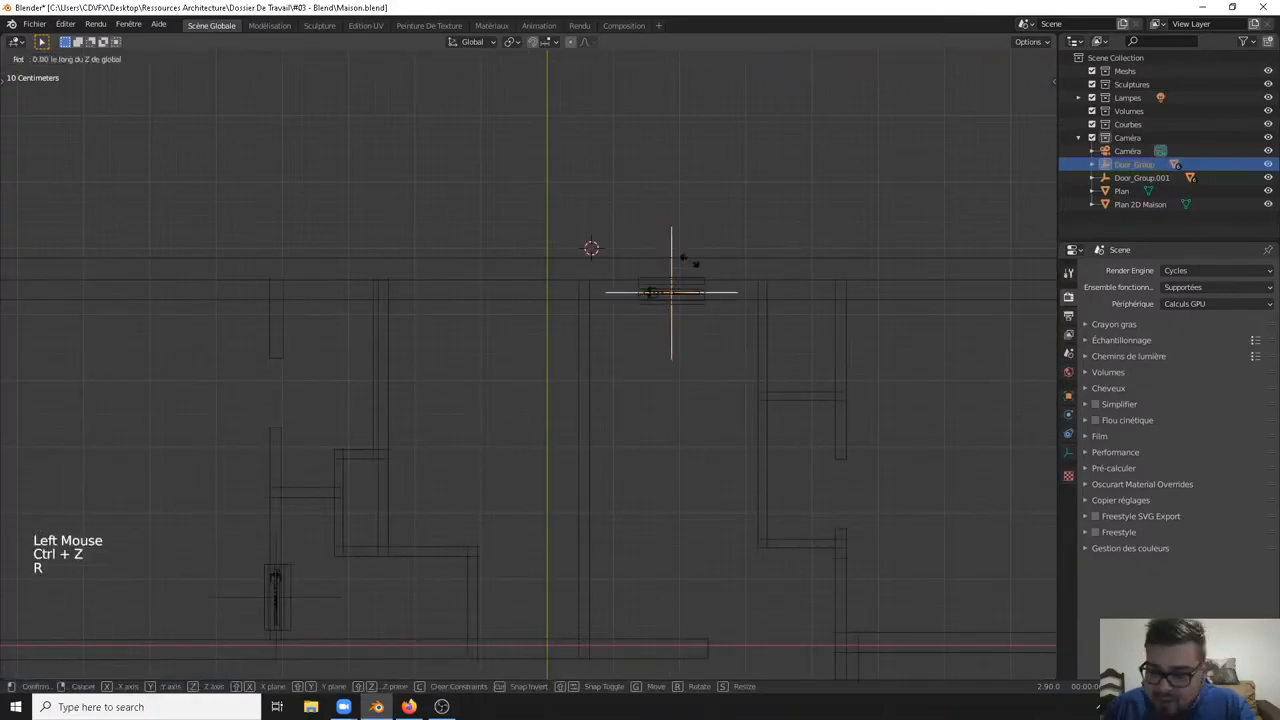
type("180")
key("Return")
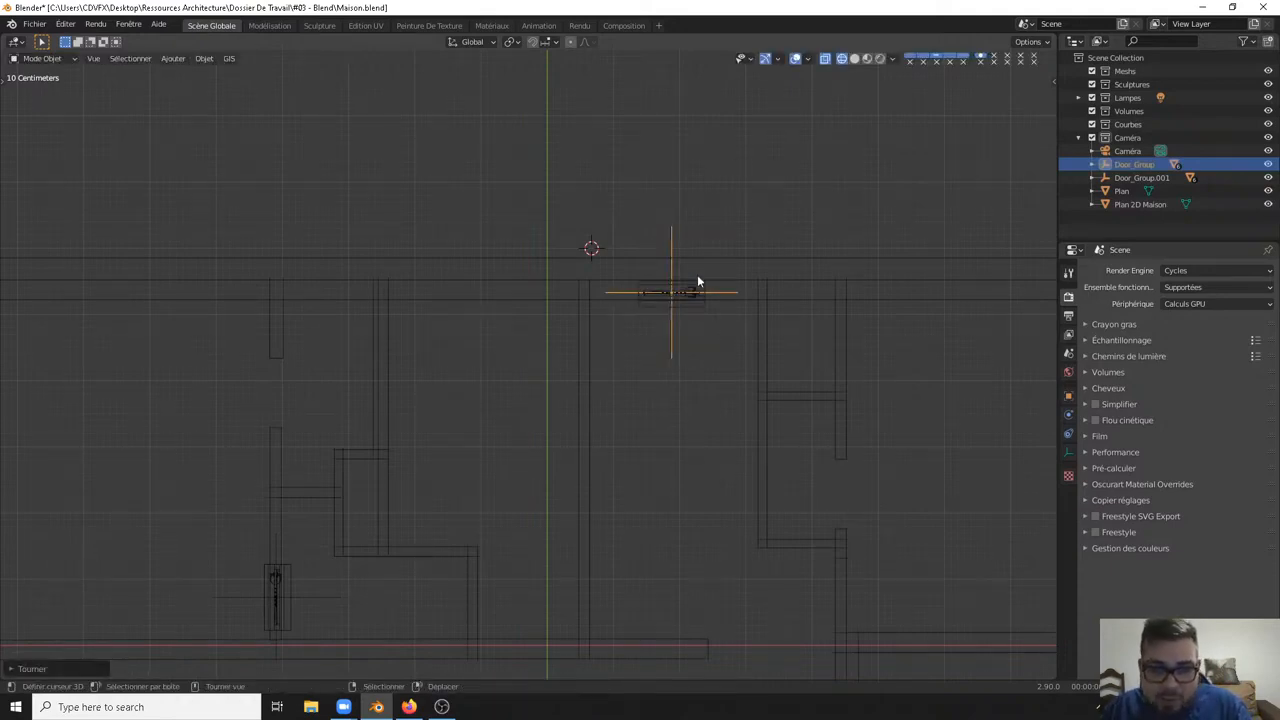
key("z")
left_click(783, 283)
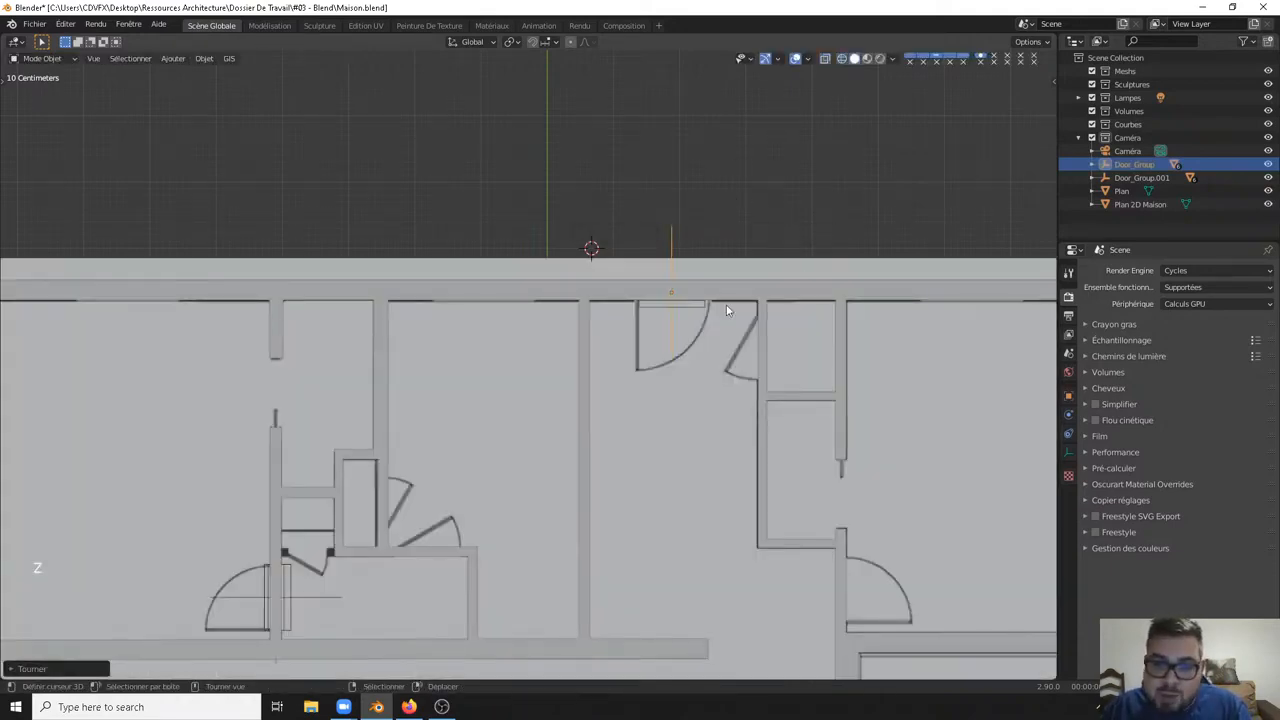
Step: Select the entrance door's opening frame and scale it up along the Y axis so it spans the exterior wall's thickness
mouse_move(726, 306)
middle_mouse_down()
mouse_move(691, 229)
mouse_move(703, 271)
mouse_move(613, 294)
mouse_move(506, 281)
mouse_move(658, 340)
middle_mouse_up()
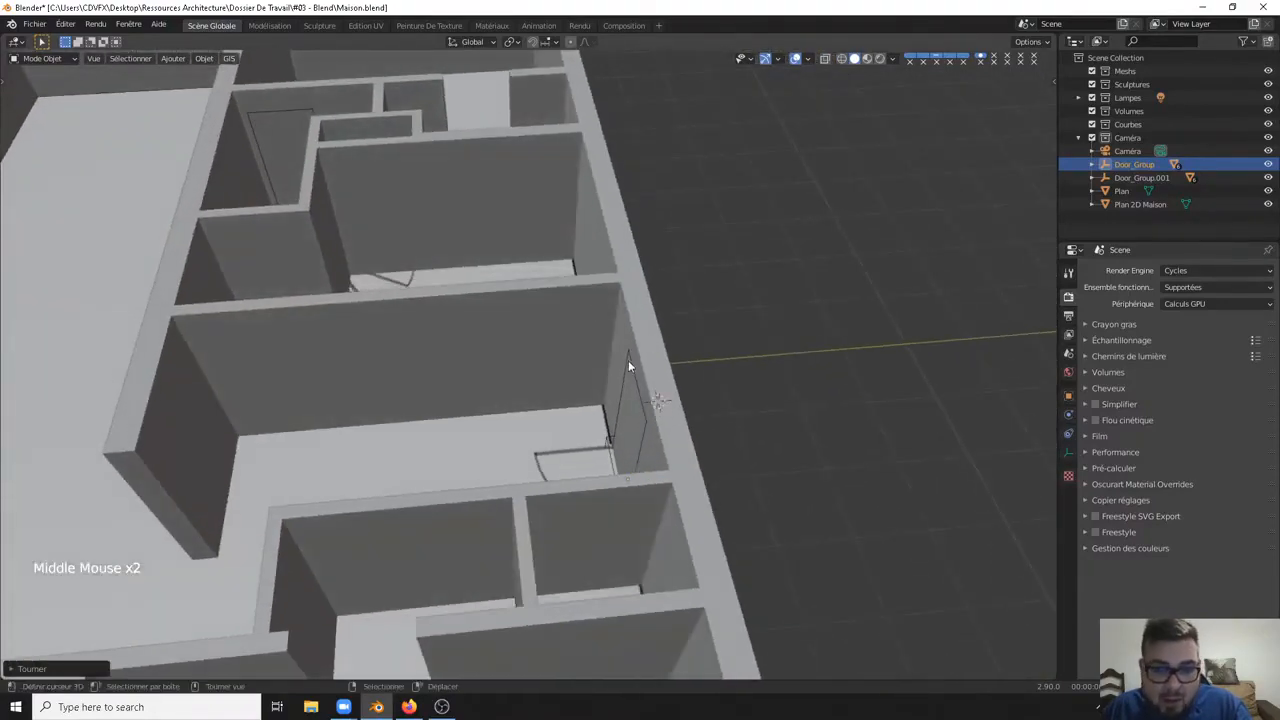
right_click(625, 362)
key("ctrl+z")
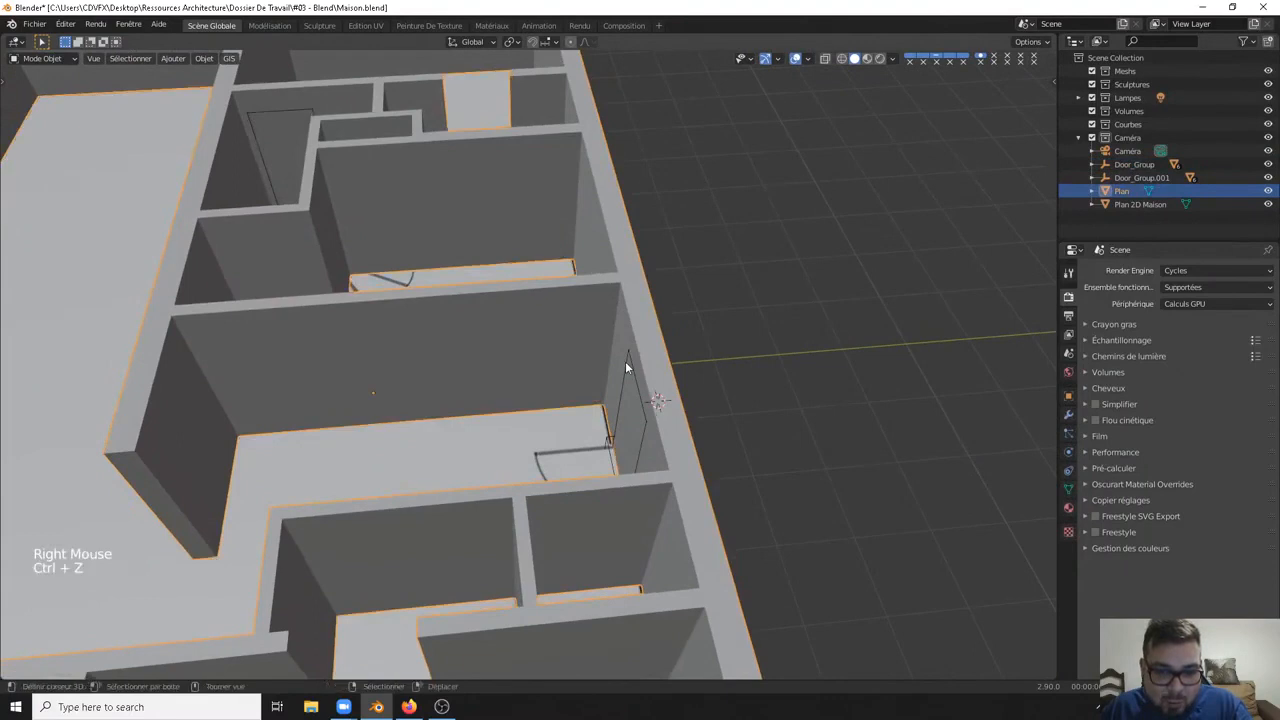
right_click(627, 369)
key("s")
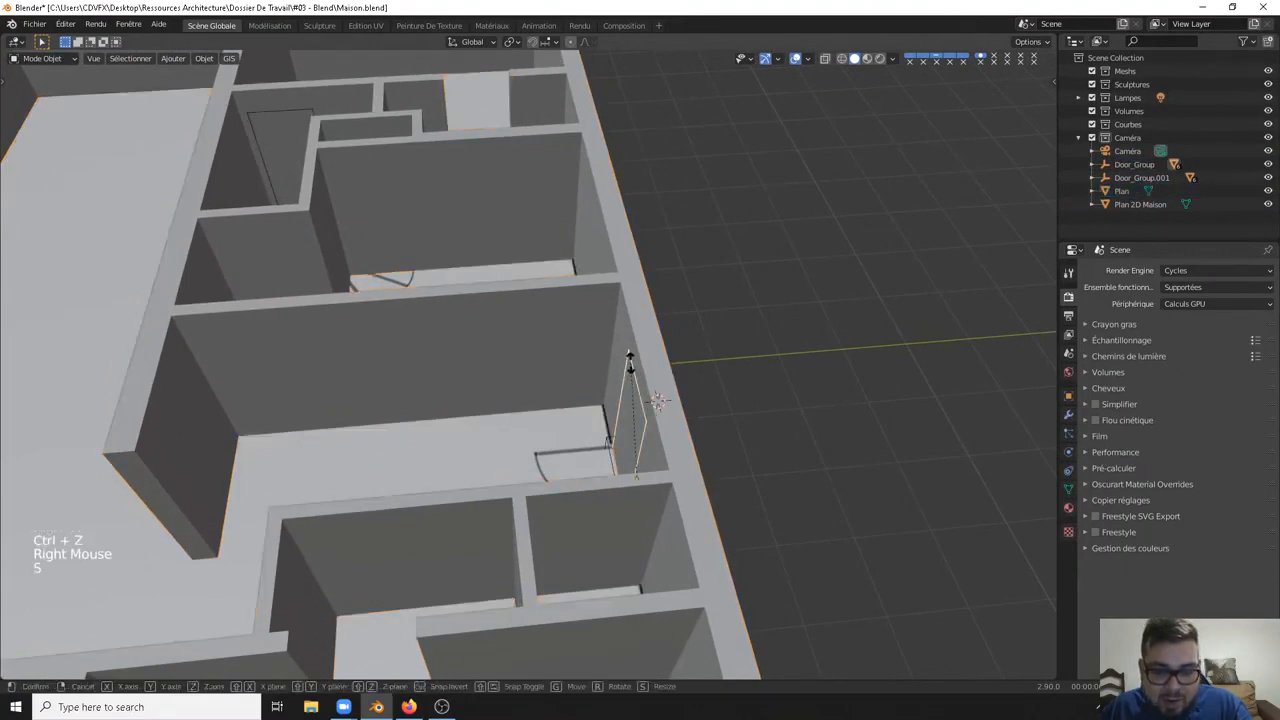
key("y")
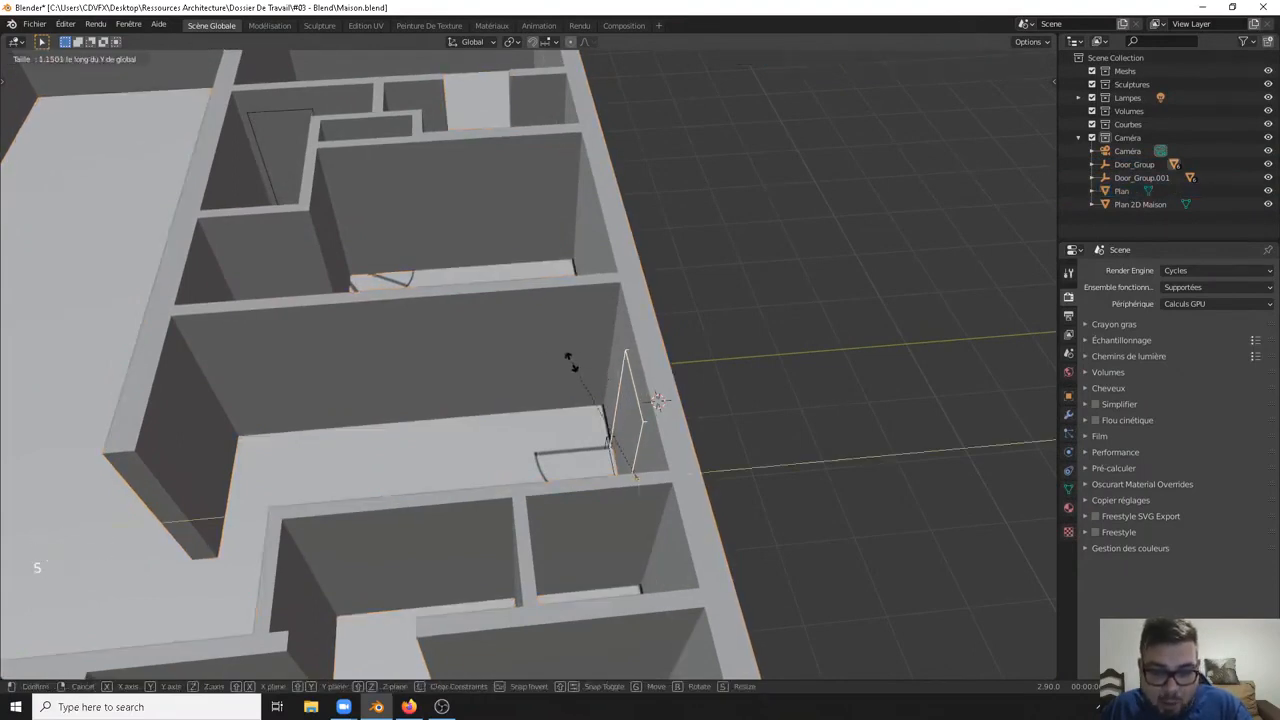
left_click(440, 368)
Step: Move the entrance door's opening frame about 0.10 m along the Y axis so it passes through both faces of the exterior wall
middle_click_drag(687, 388, 584, 408)
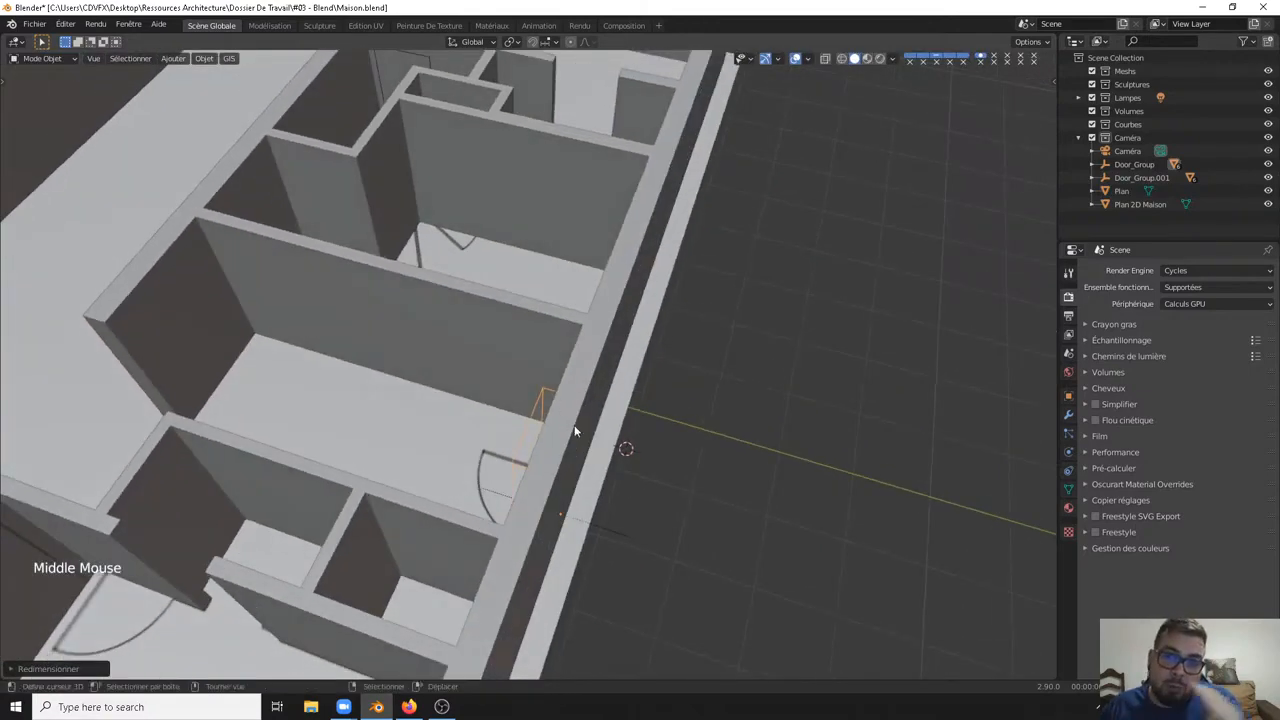
key("g")
key("y")
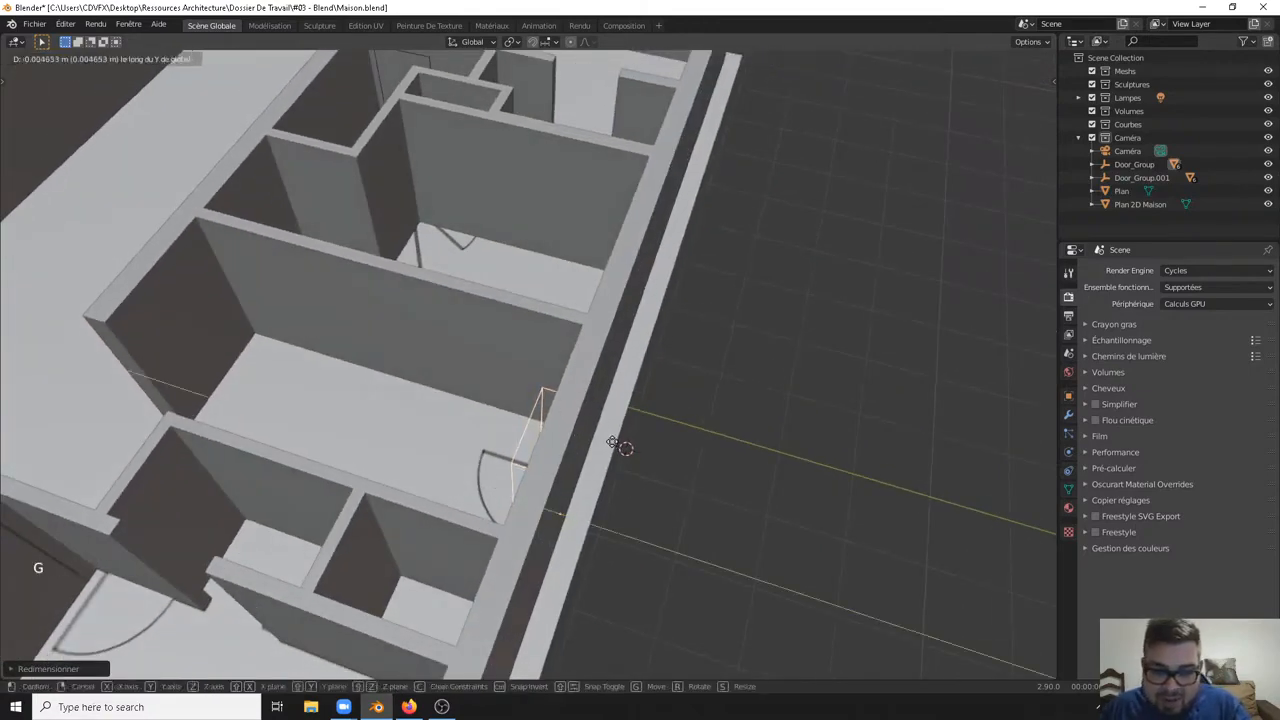
key("shift")
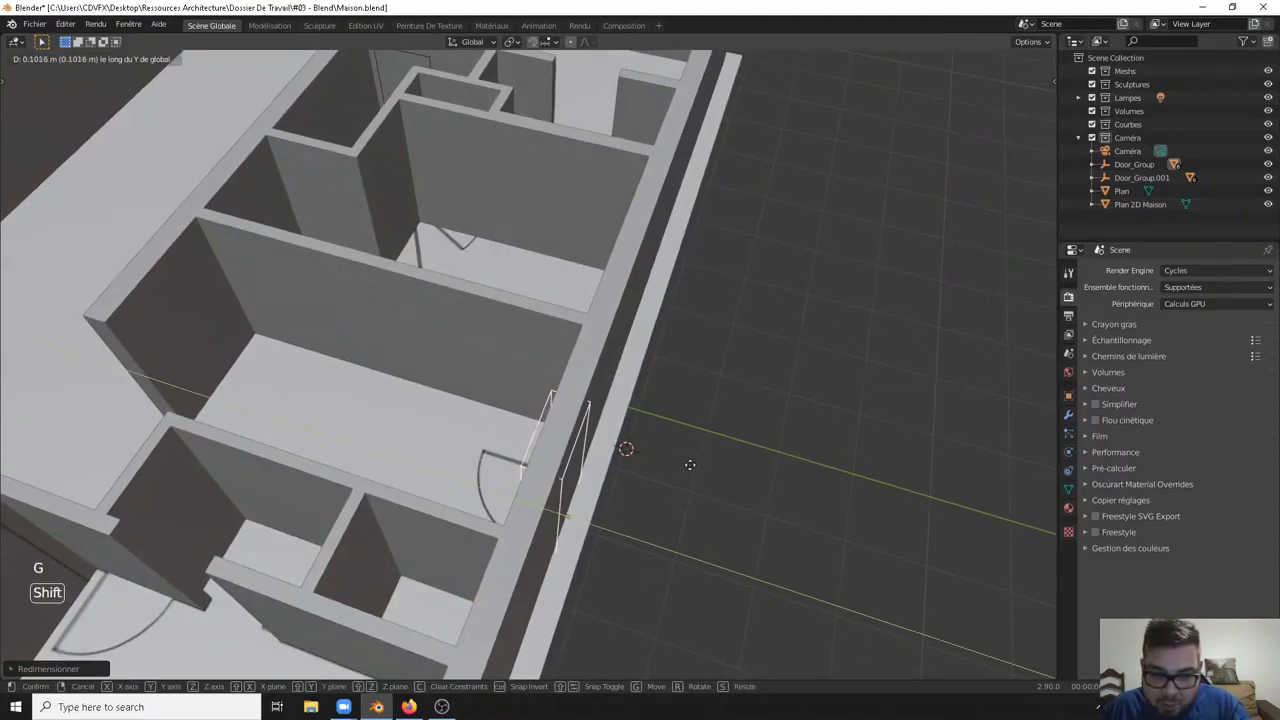
left_click(690, 464)
middle_click_drag(680, 410, 674, 371)
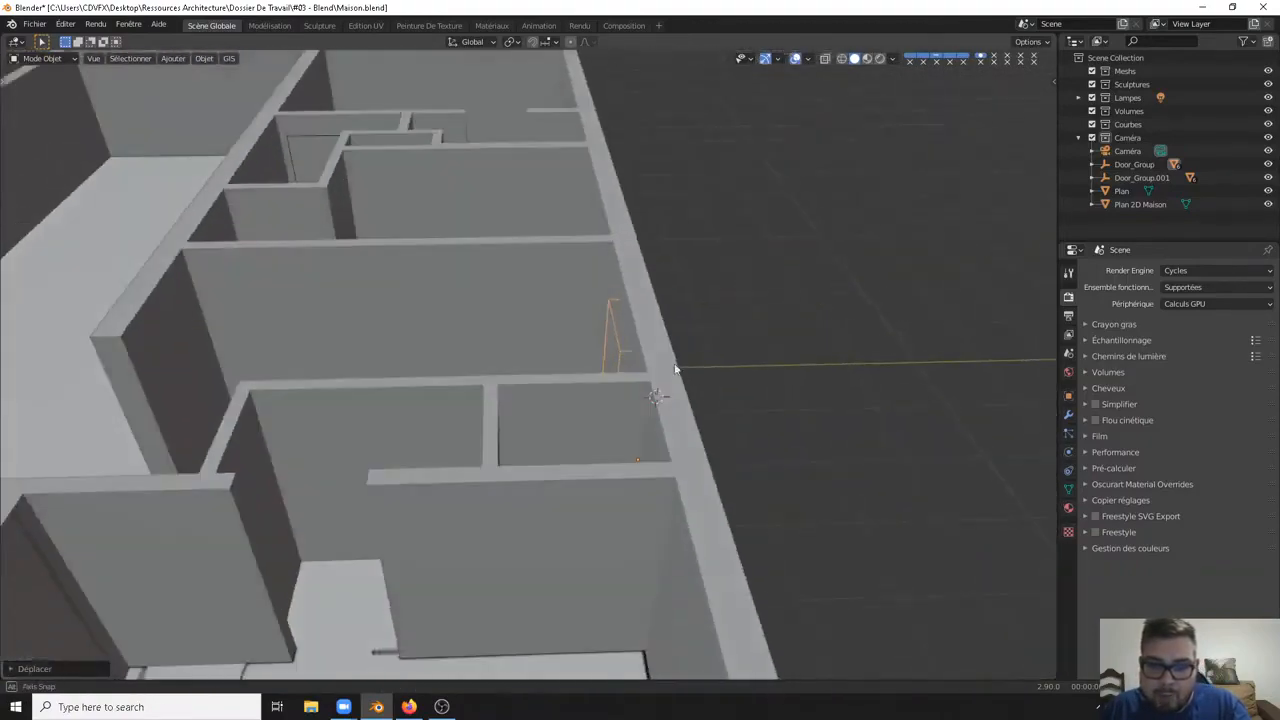
middle_click_drag(787, 346, 730, 386)
Step: Add a third Archimesh door at the 3D cursor while viewing the plan from the top
key("KP_7")
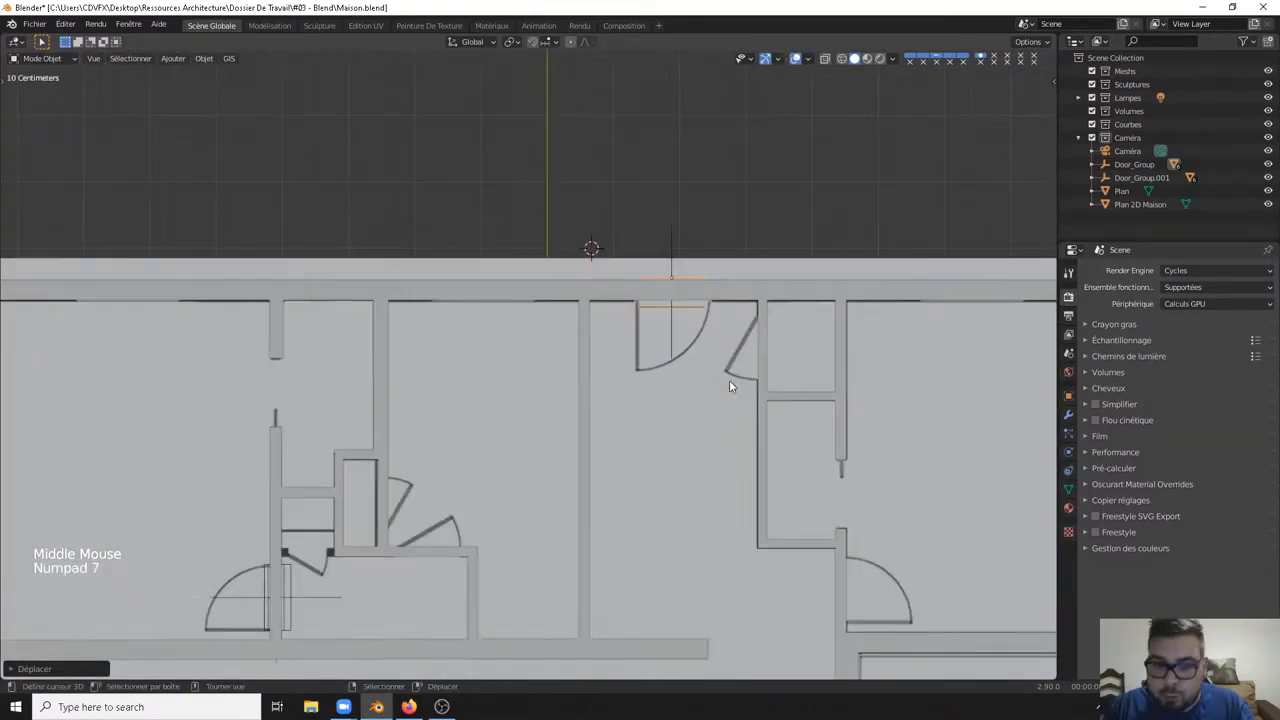
middle_click_drag(903, 589, 720, 317, "ctrl")
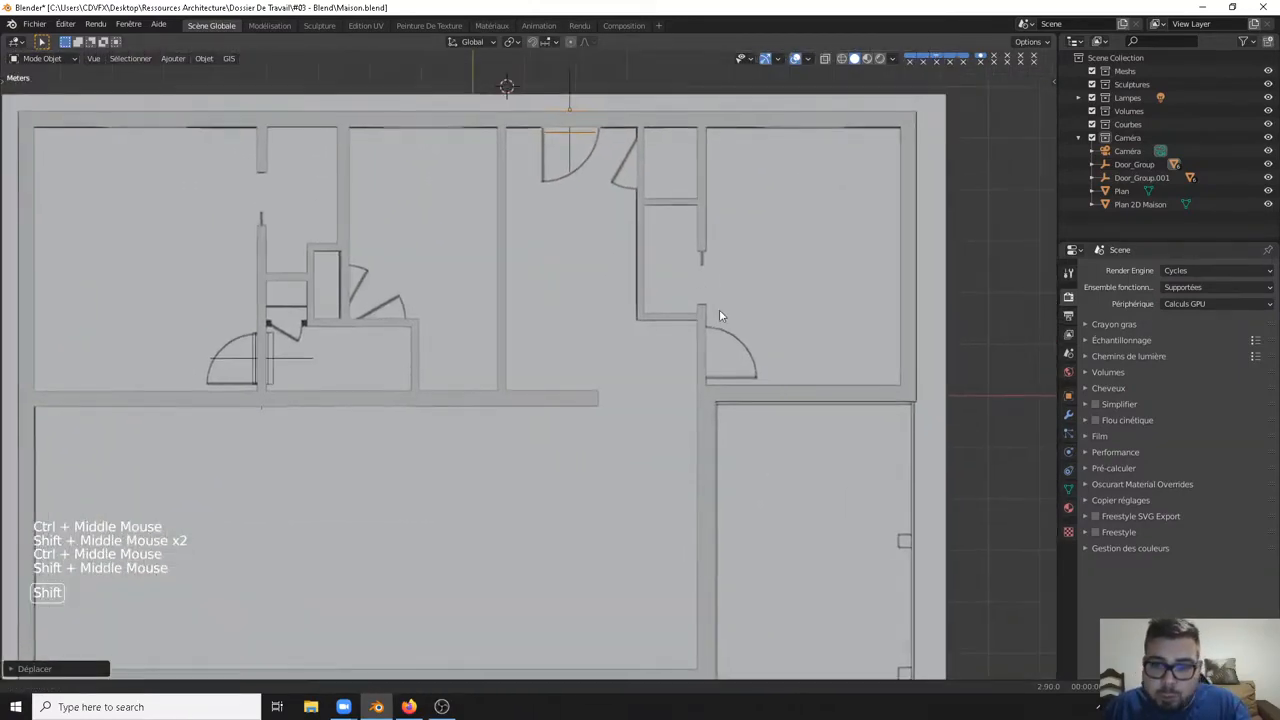
key("shift+a")
mouse_move(607, 319)
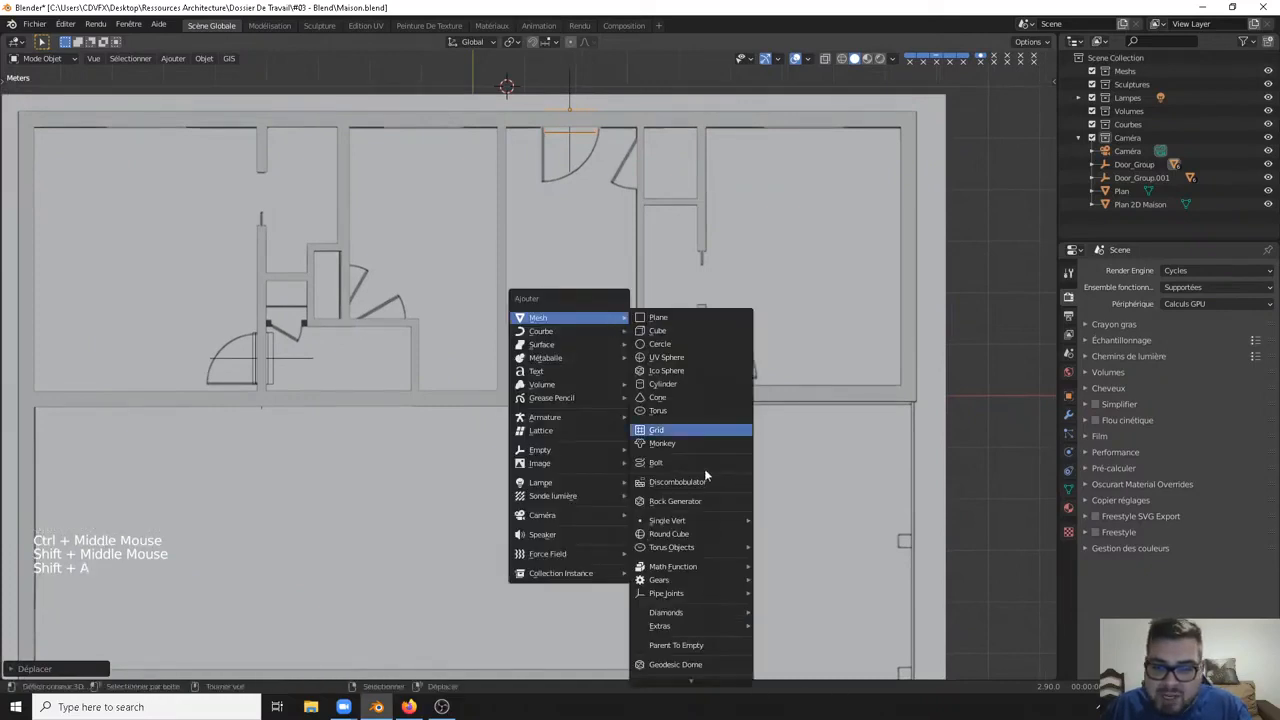
mouse_move(712, 660)
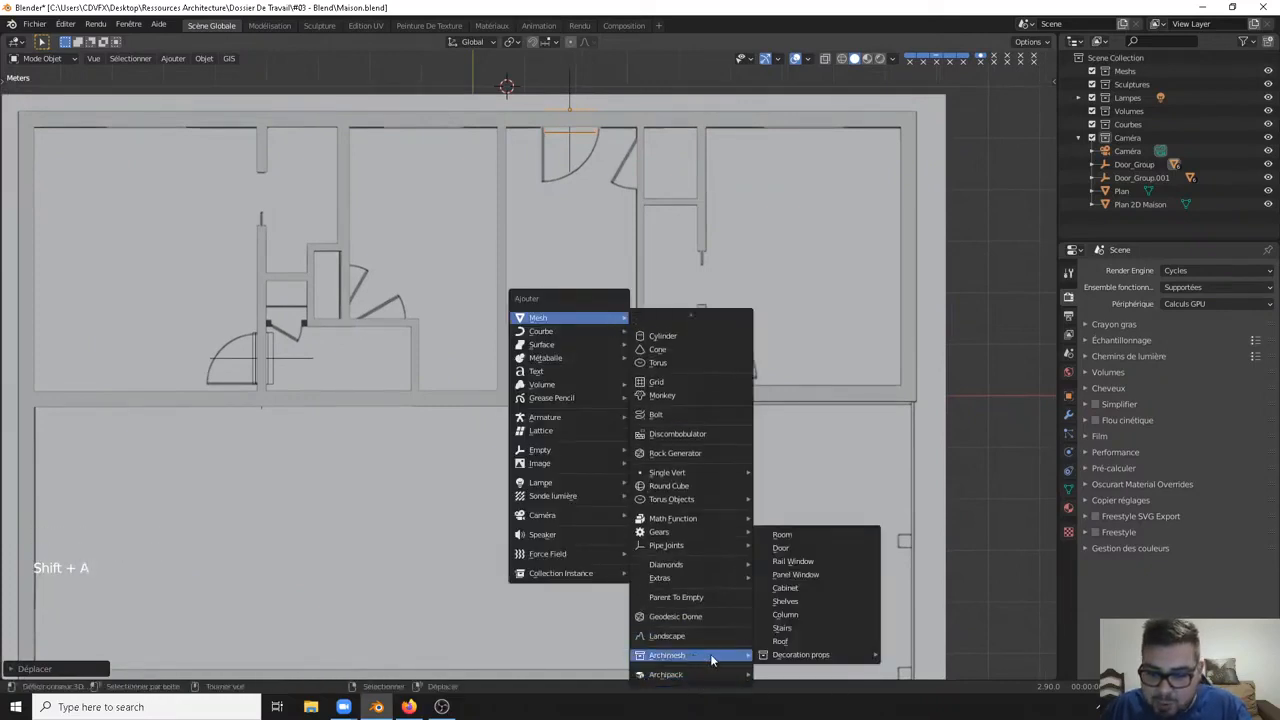
left_click(784, 549)
Step: Select the third door's parent empty and move the door onto the interior wall at the door swing of the upper-right room
middle_click_drag(501, 163, 518, 275, "shift")
right_click(525, 169)
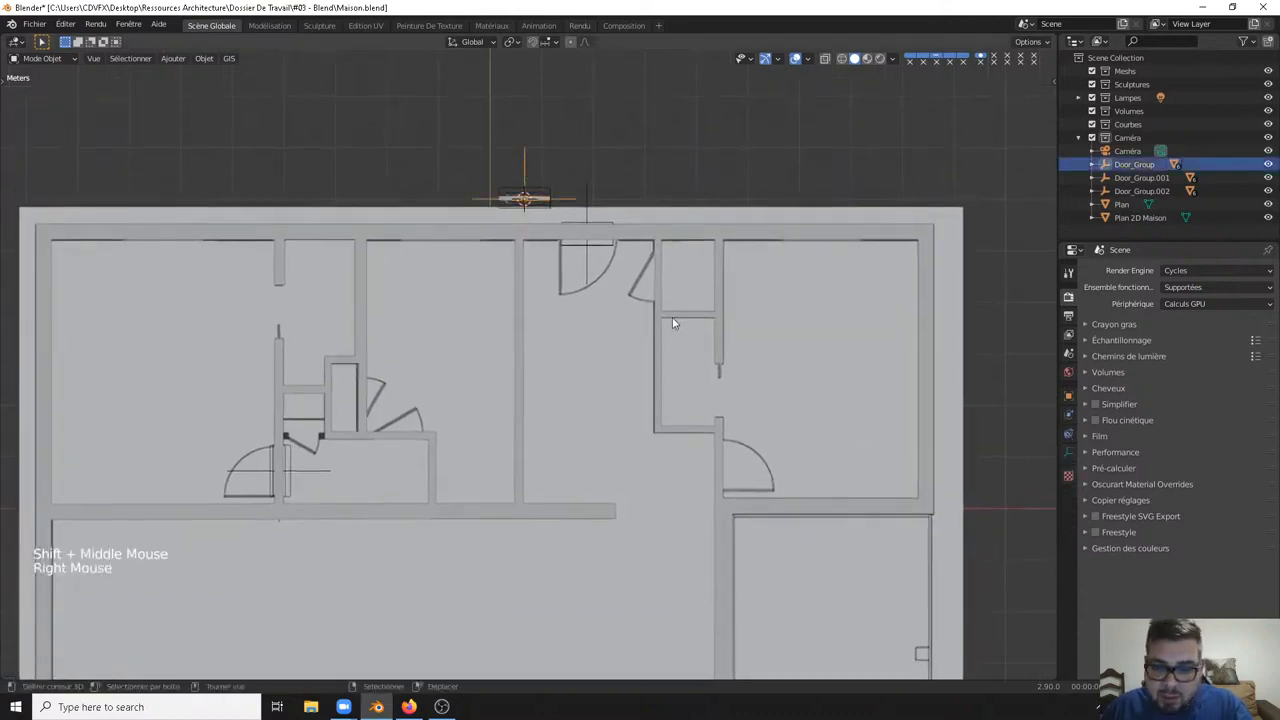
key("g")
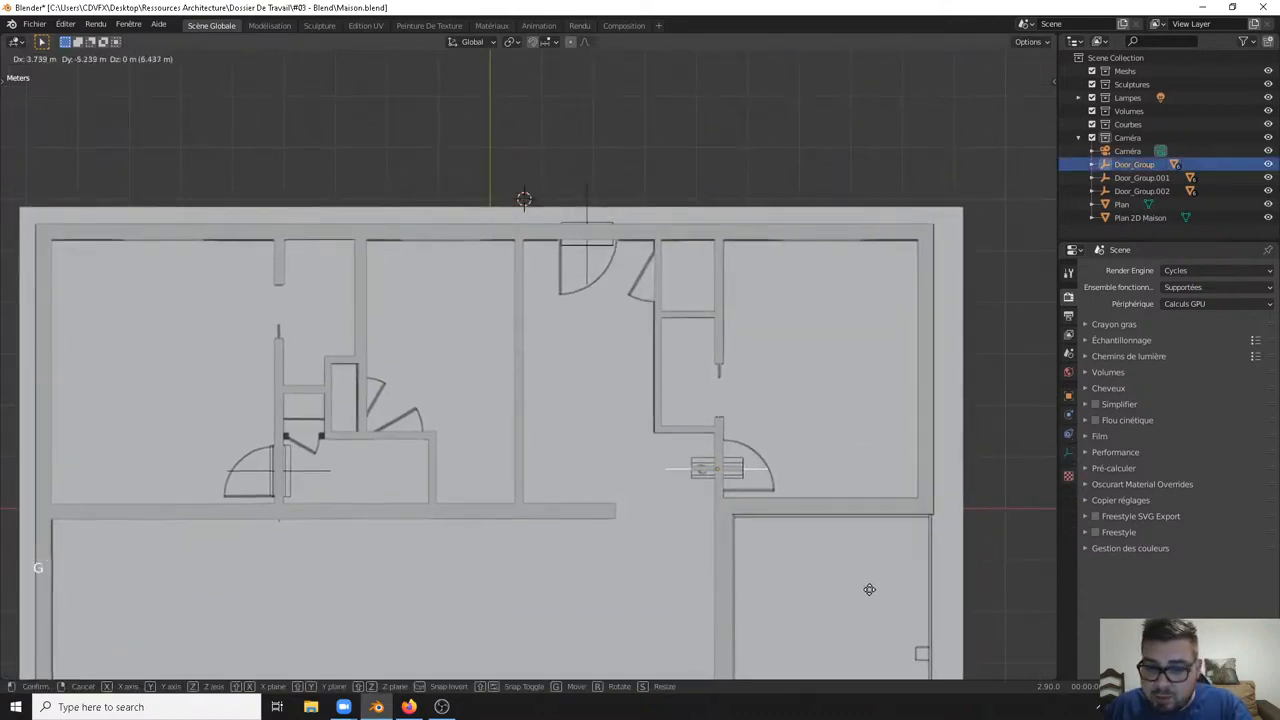
left_click(871, 587)
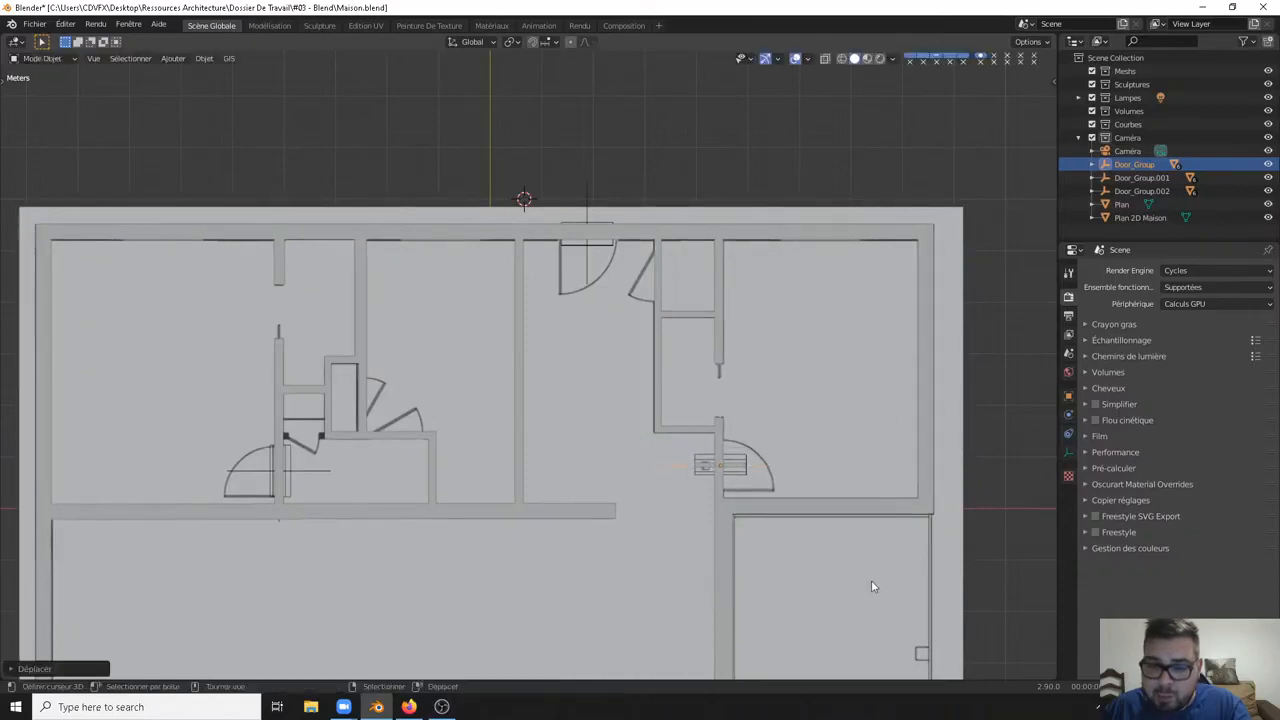
middle_click_drag(838, 510, 810, 355, "shift")
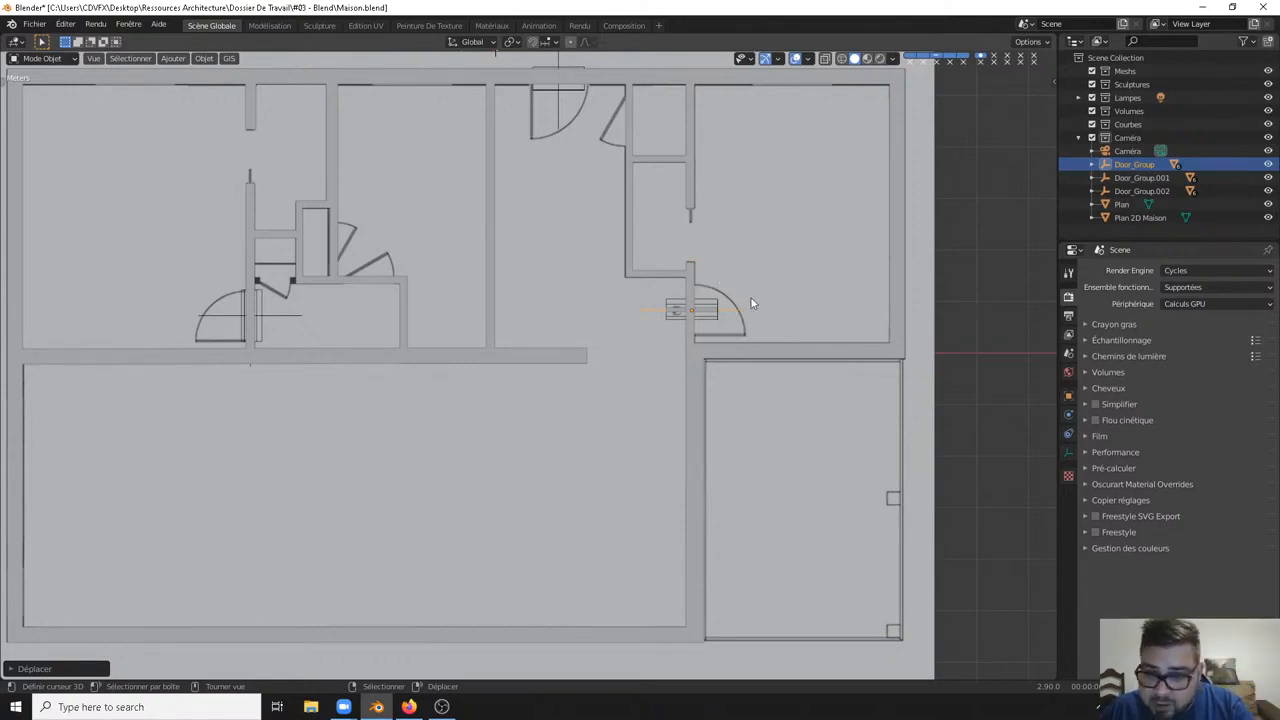
Step: Rotate the third door 90 degrees and shift it slightly to sit inside the wall, checking the fit in perspective
type("r")
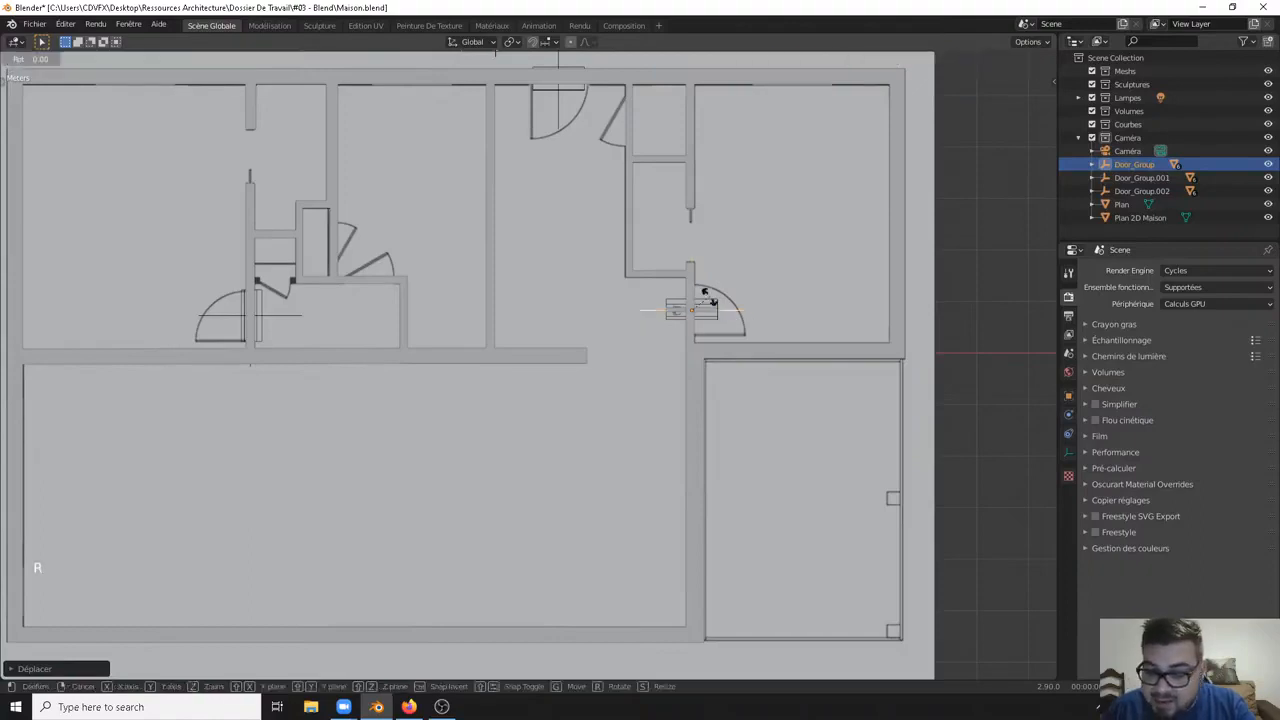
type("90")
key("Return")
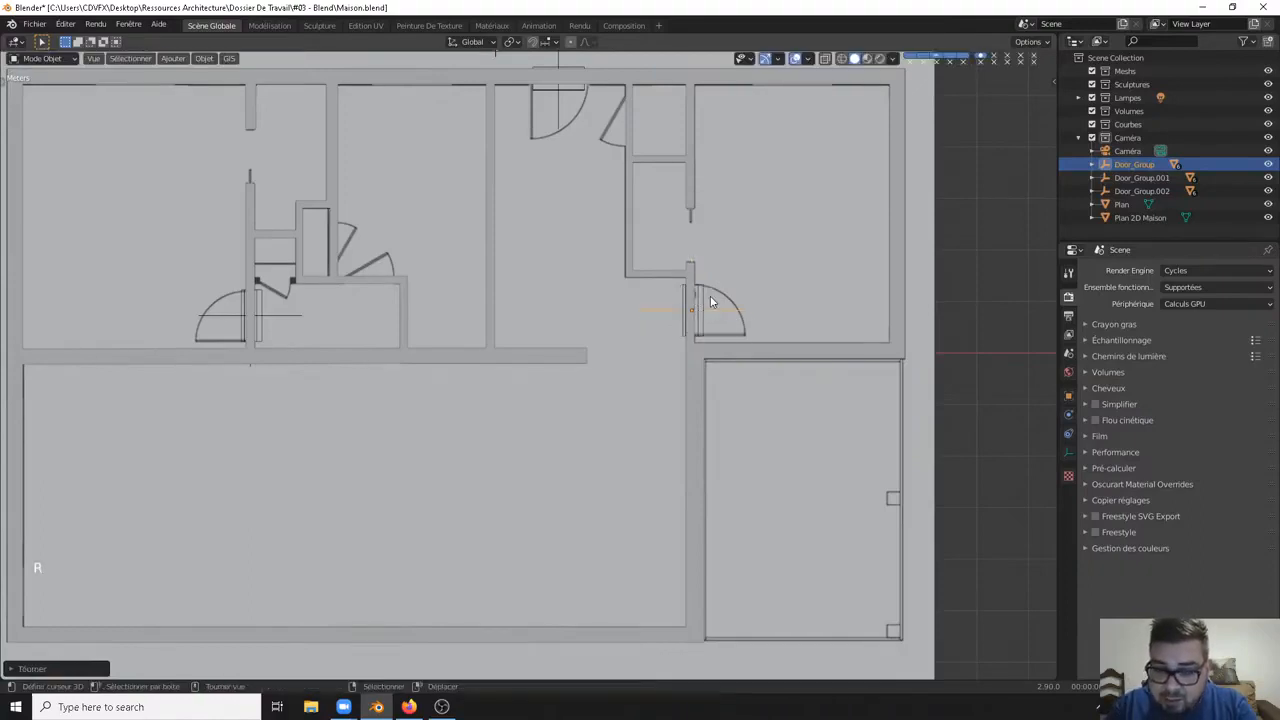
key("g")
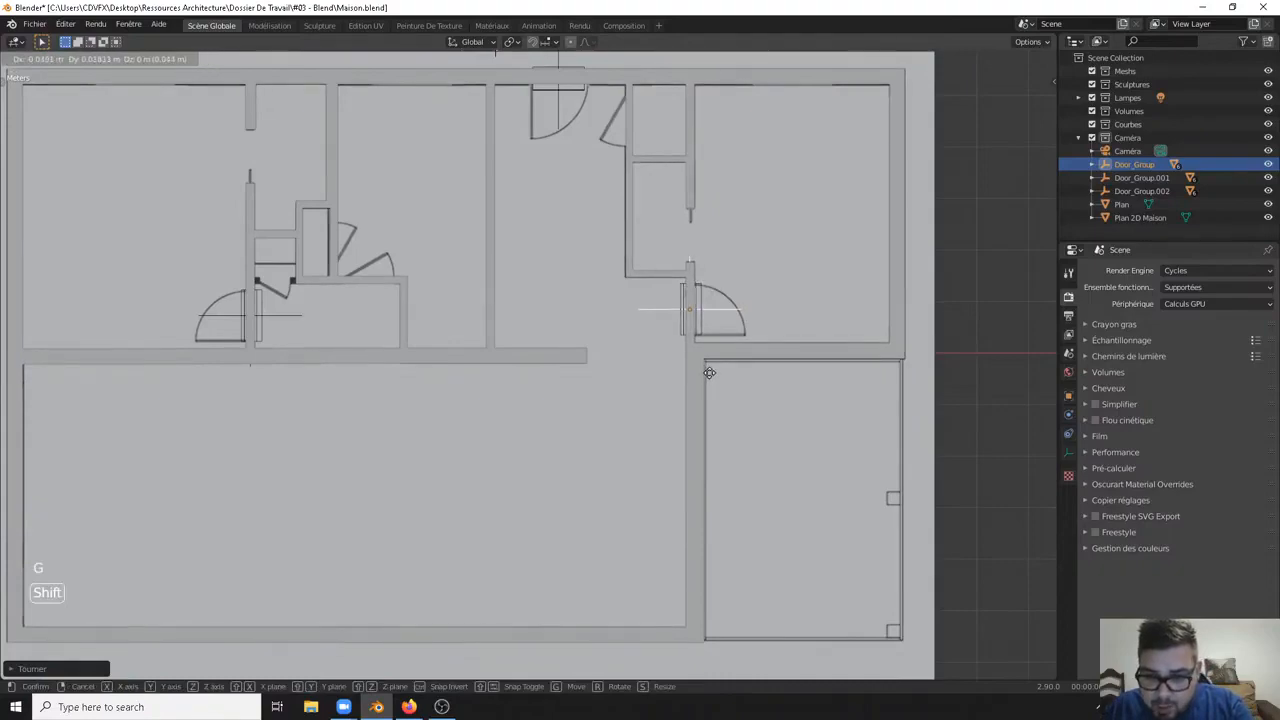
left_click(712, 365)
middle_click_drag(717, 359, 713, 231)
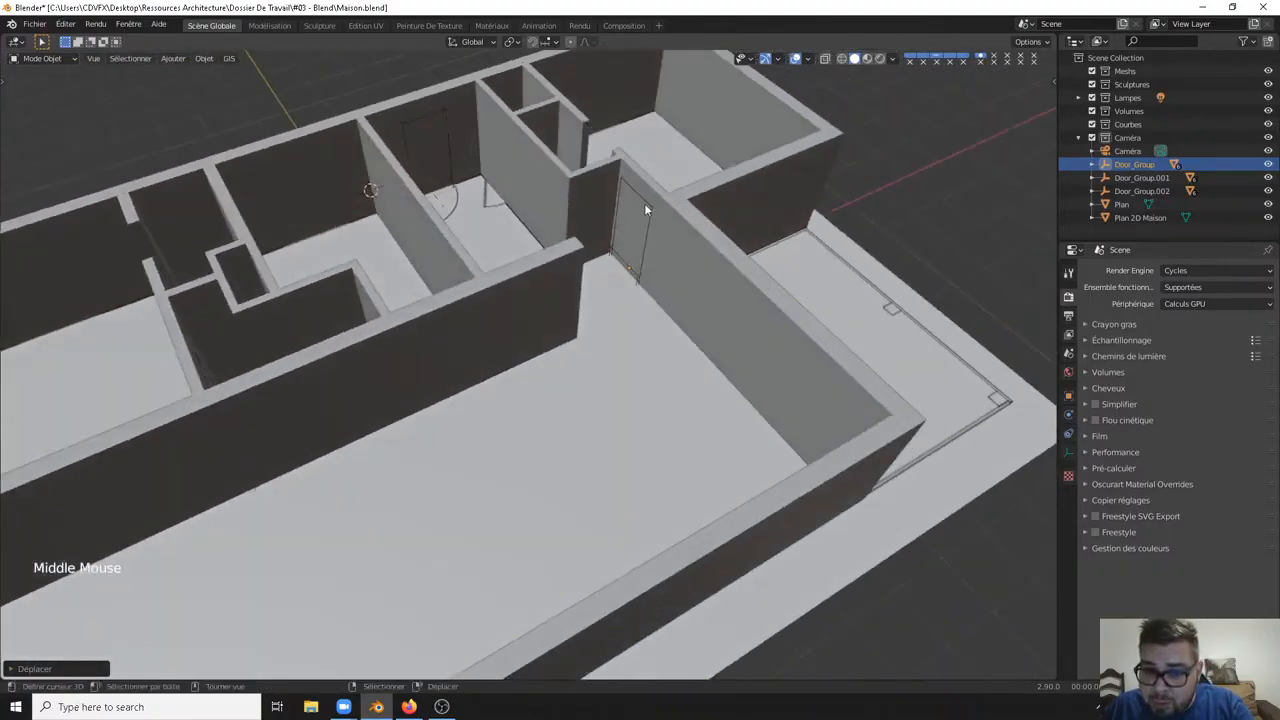
middle_click_drag(644, 208, 628, 286)
Step: Deselect everything, turn on X-ray display to see the floor plan from the top, and add an Archimesh Panel Window at the 3D cursor
key("KP_7")
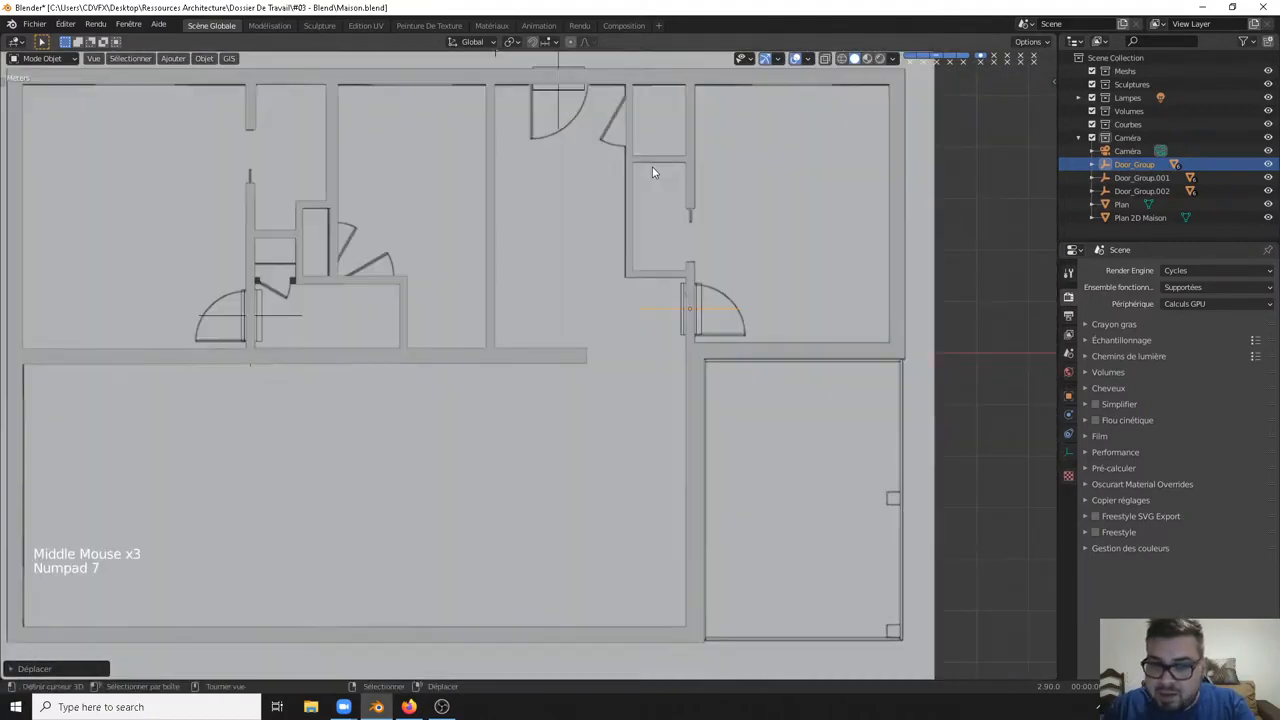
key("a")
key("a")
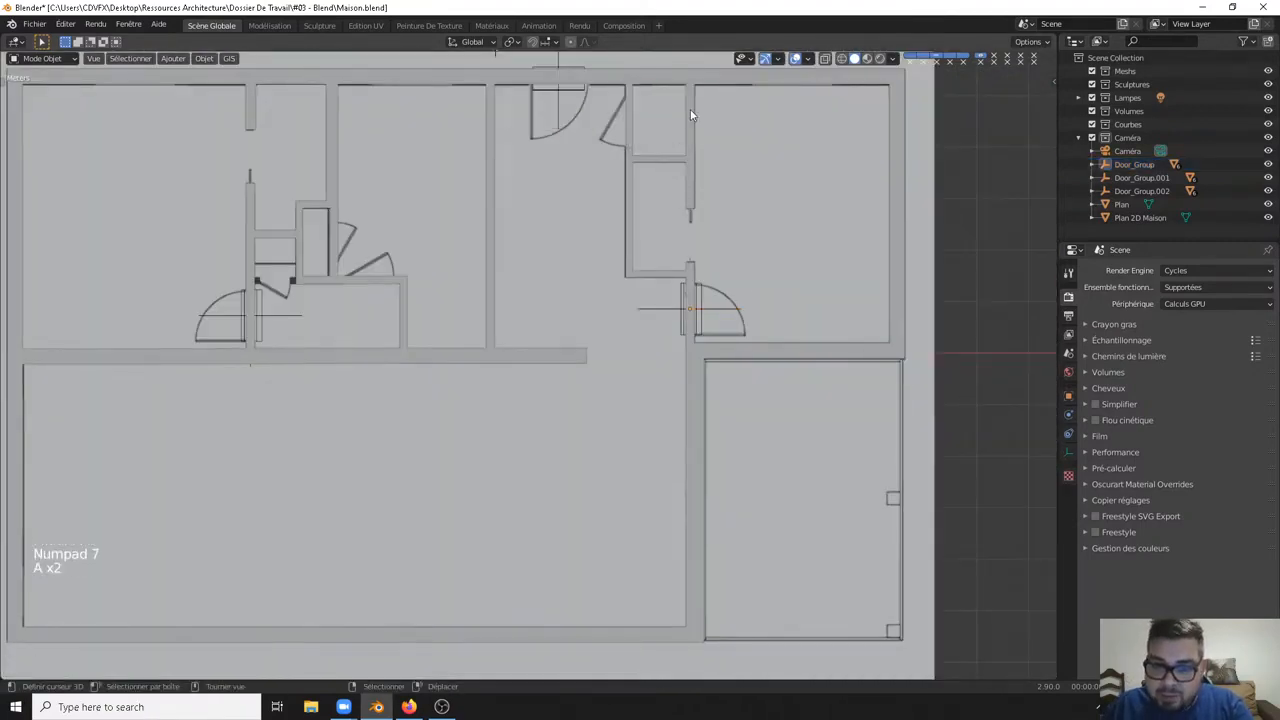
middle_click_drag(691, 118, 707, 217, "ctrl")
left_click(826, 58)
key("shift+a")
mouse_move(671, 257)
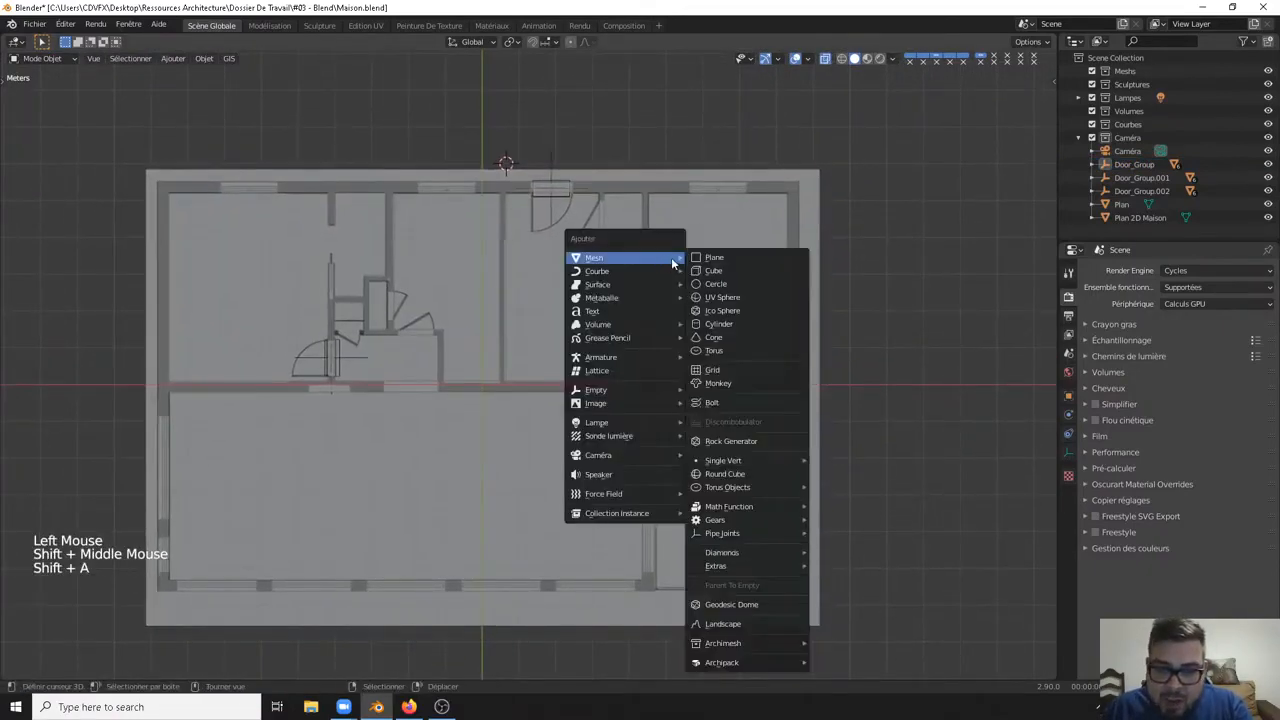
mouse_move(758, 647)
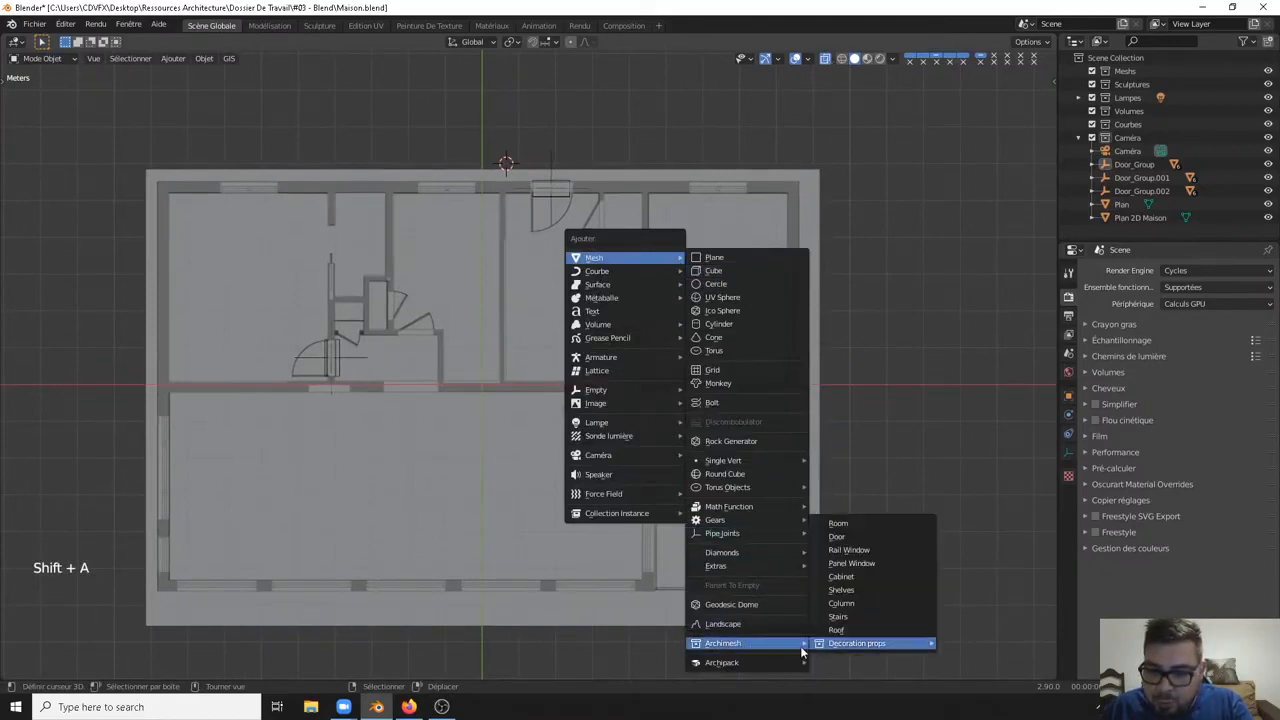
left_click(866, 564)
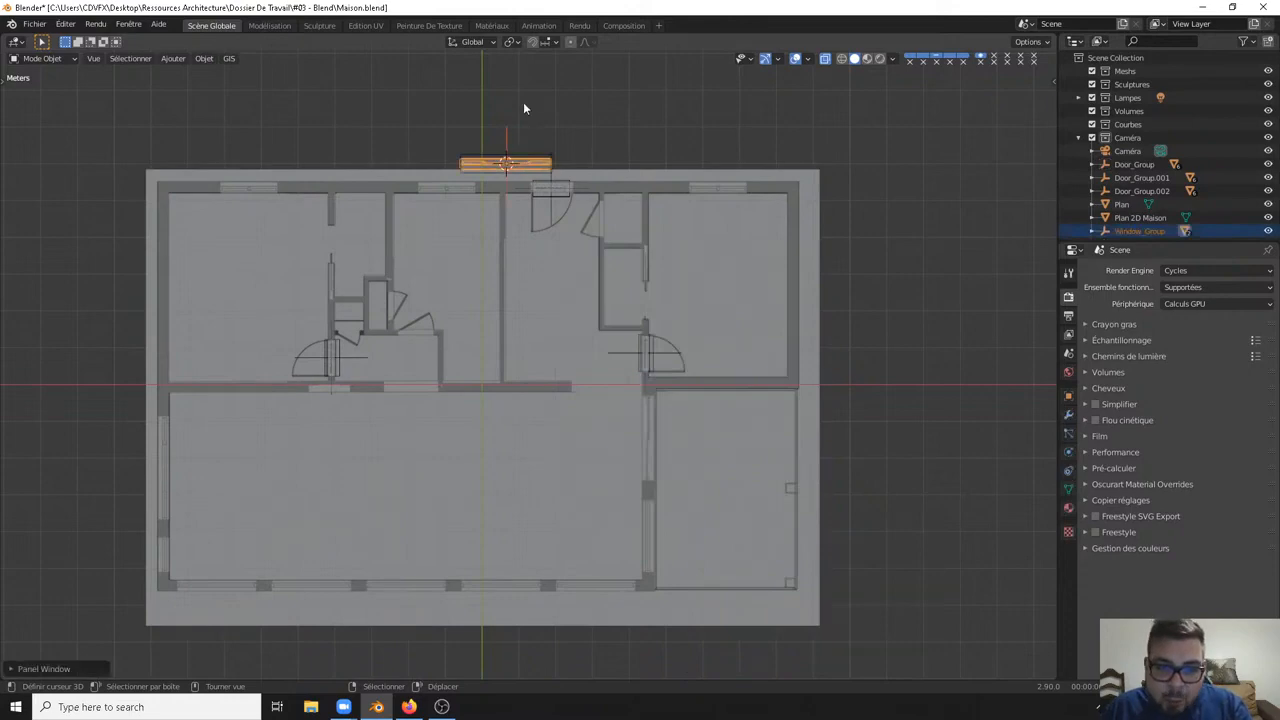
middle_click_drag(523, 108, 544, 192, "ctrl")
right_click_drag(589, 188, 560, 98)
key("ctrl+z")
middle_click_drag(624, 202, 591, 226)
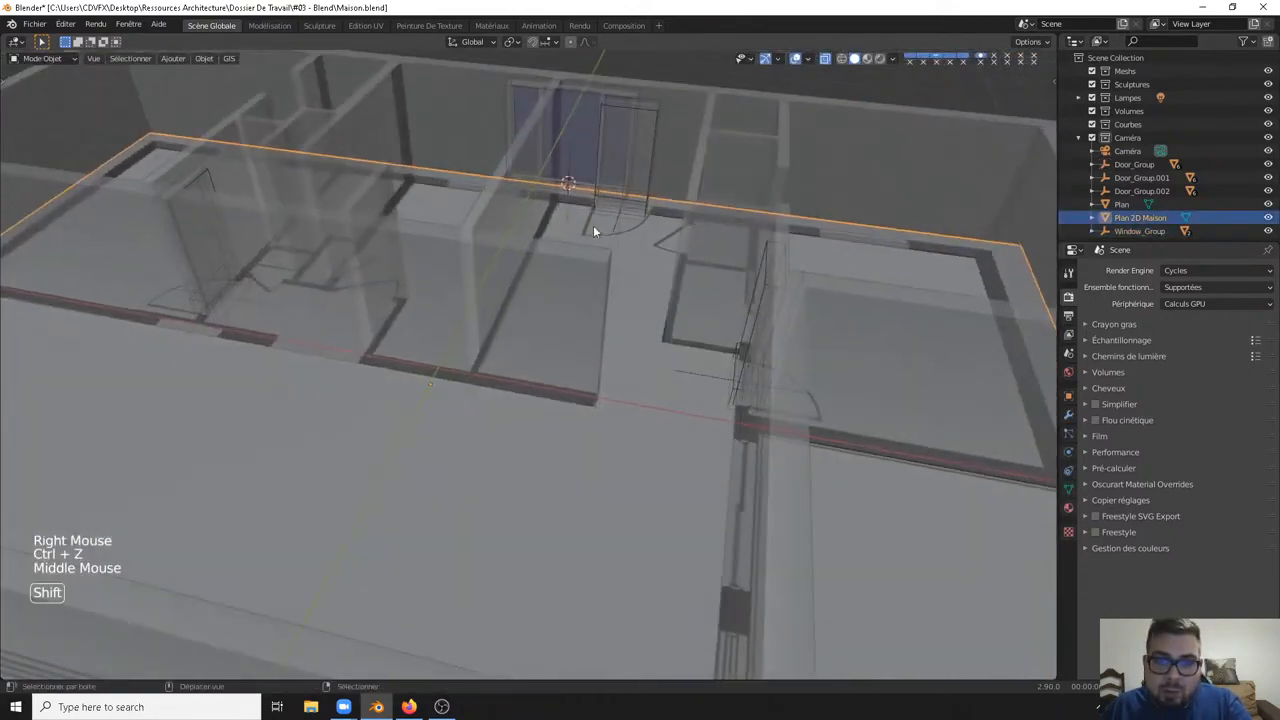
middle_click_drag(571, 183, 511, 171)
key("KP_7")
Step: Select the window's parent empty and move the window to the upper opening in the wall between the living room and the terrace
right_click(513, 238)
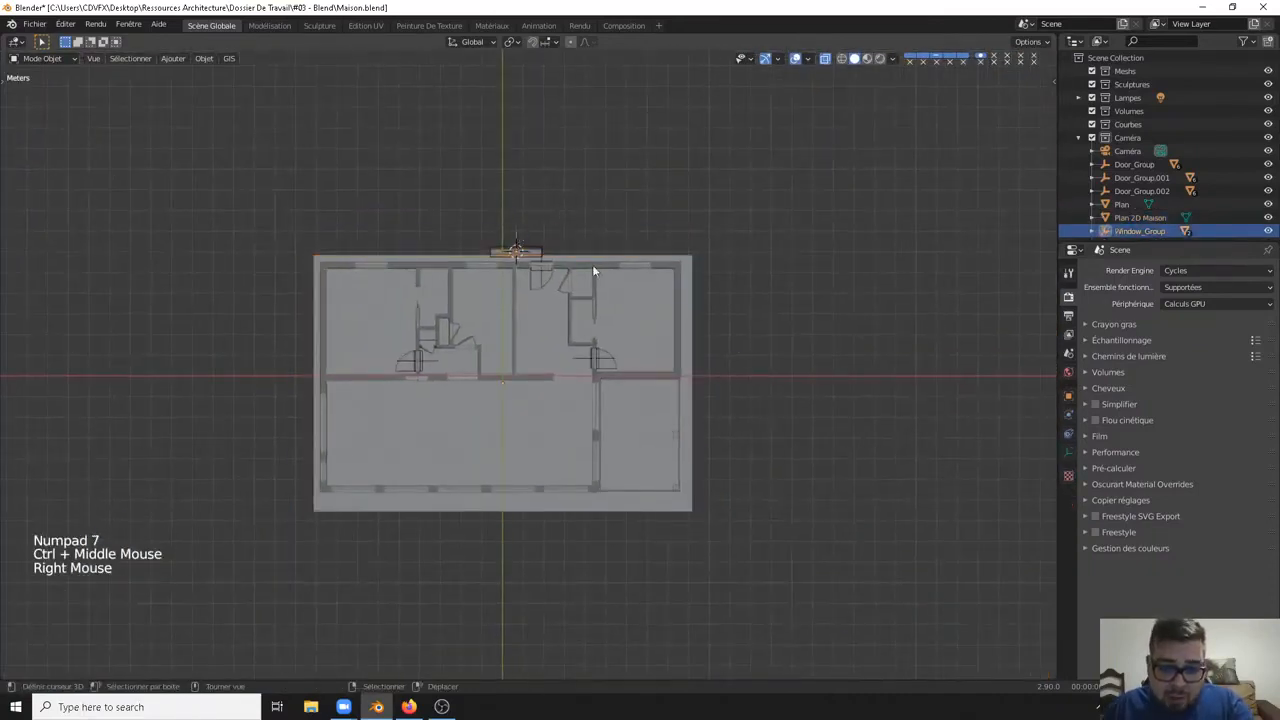
key("g")
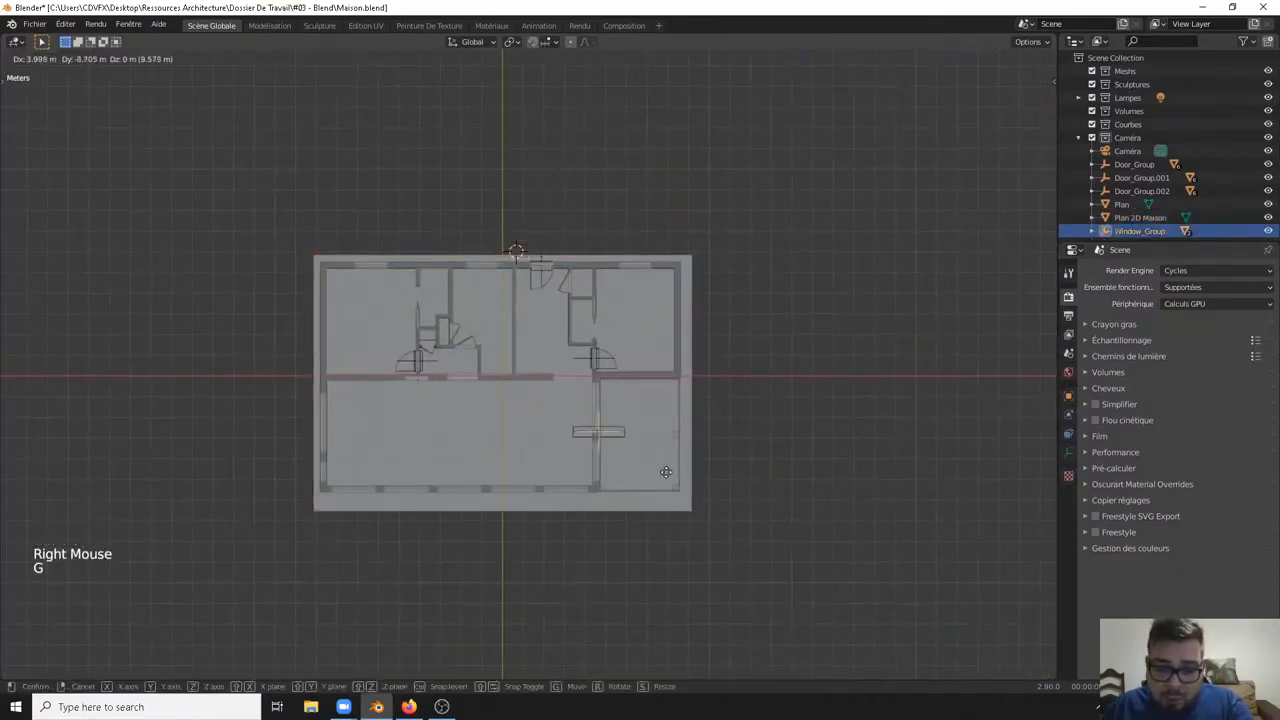
right_click(661, 458)
right_click(661, 458)
middle_click_drag(640, 398, 638, 340, "ctrl")
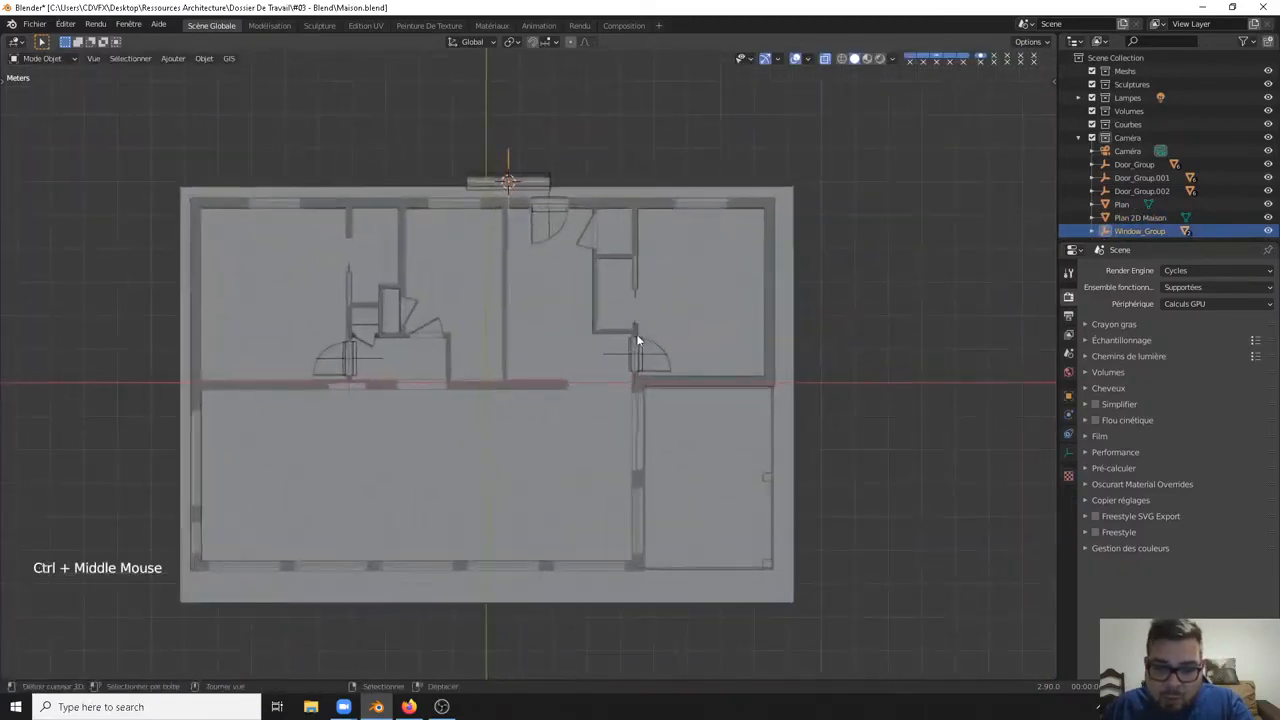
key("g")
left_click(729, 529)
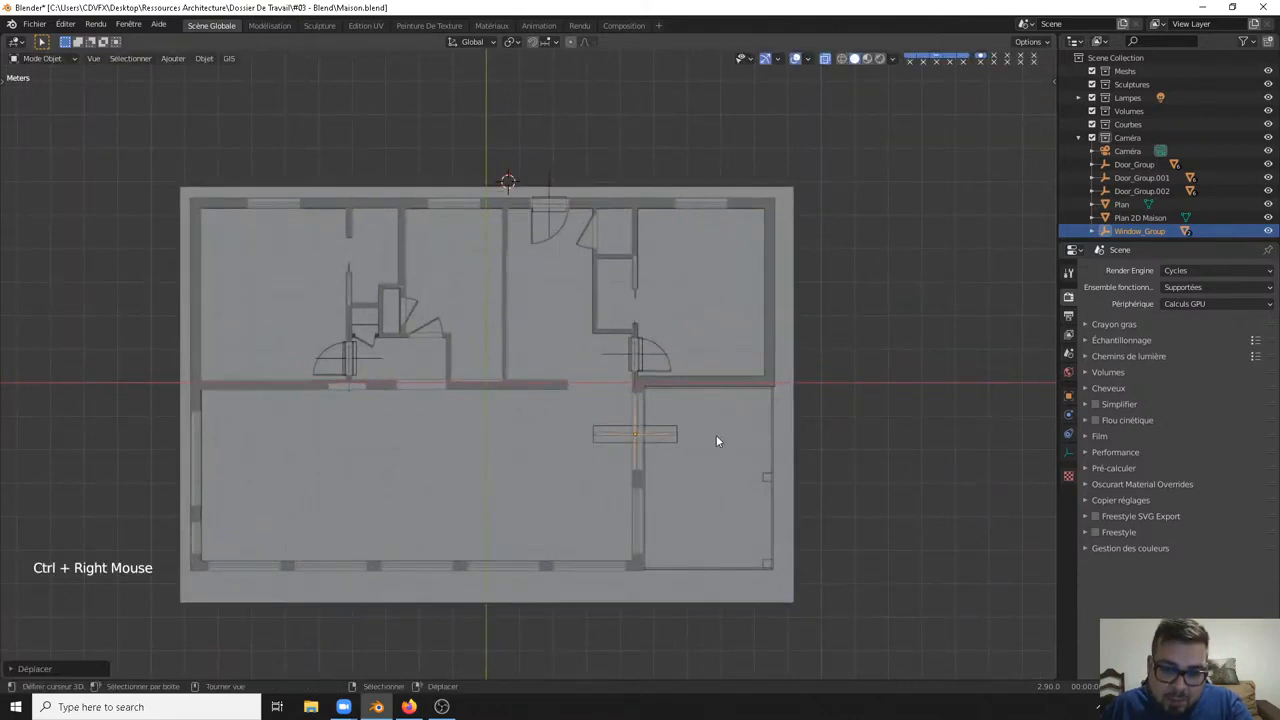
Step: Rotate the panel window 90 degrees about Z and shift it into the wall opening between the living room and the terrace
right_click(702, 519, "ctrl")
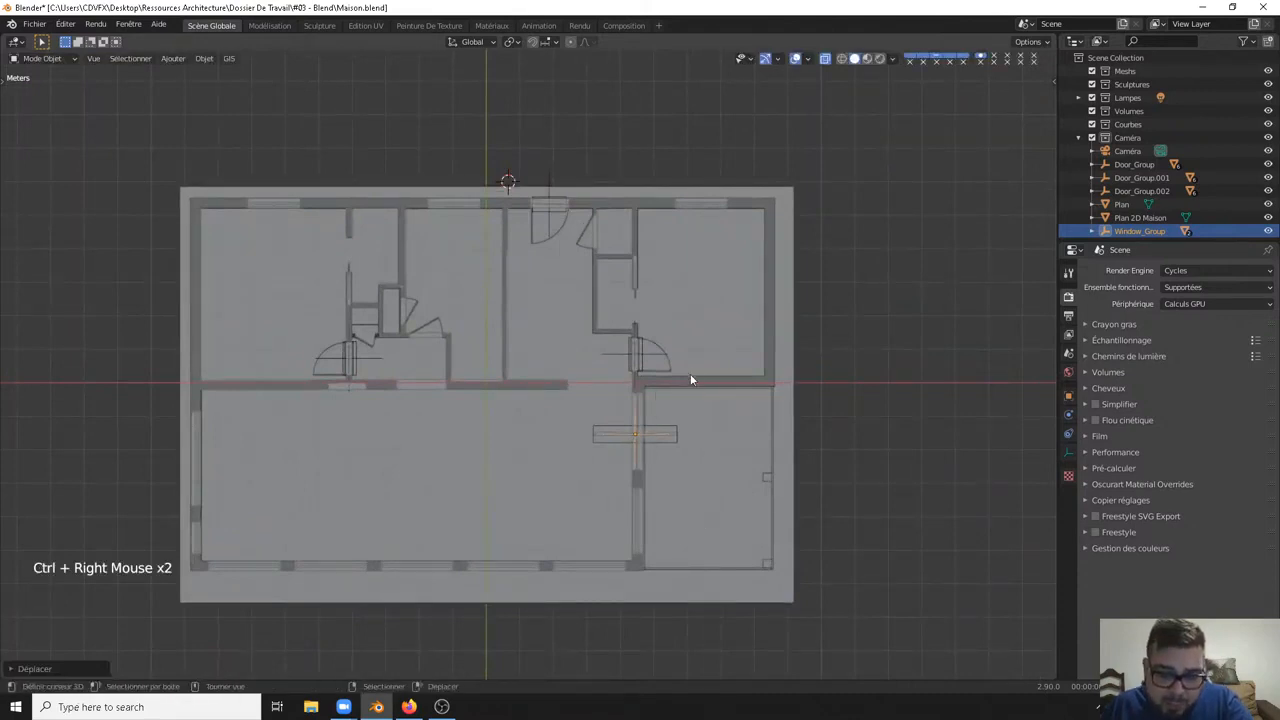
key("r")
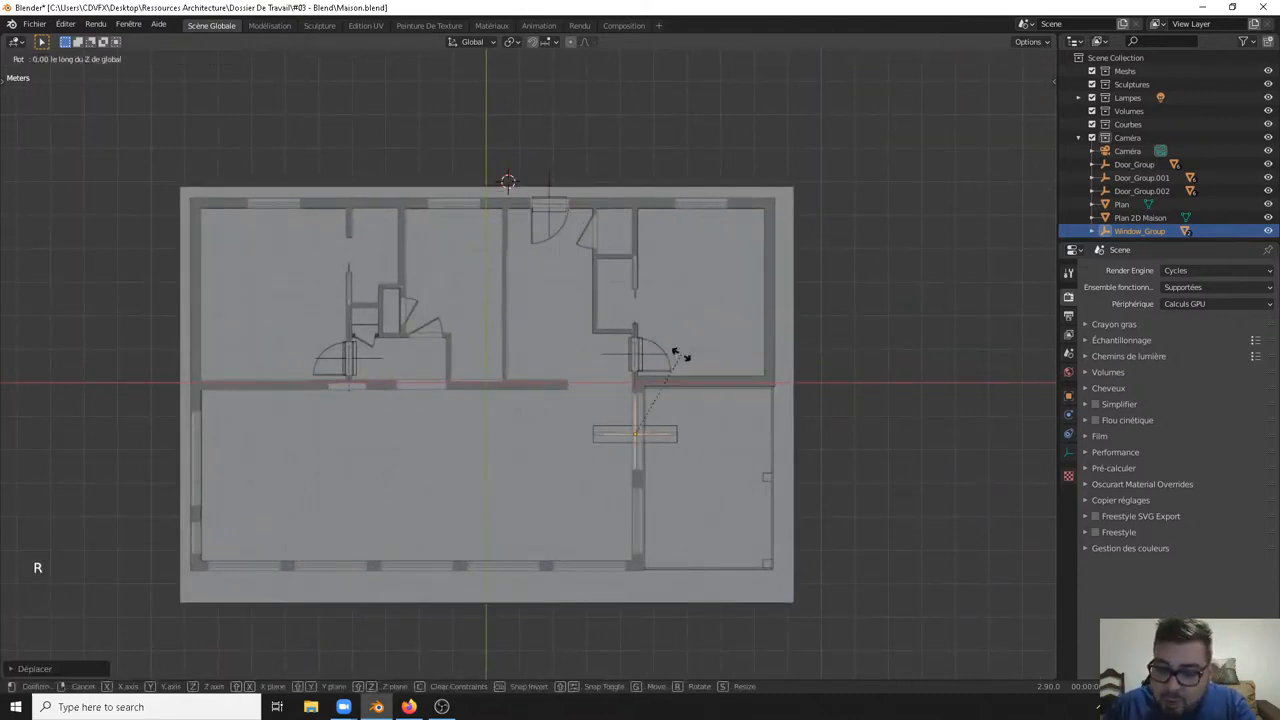
key("9")
key("0")
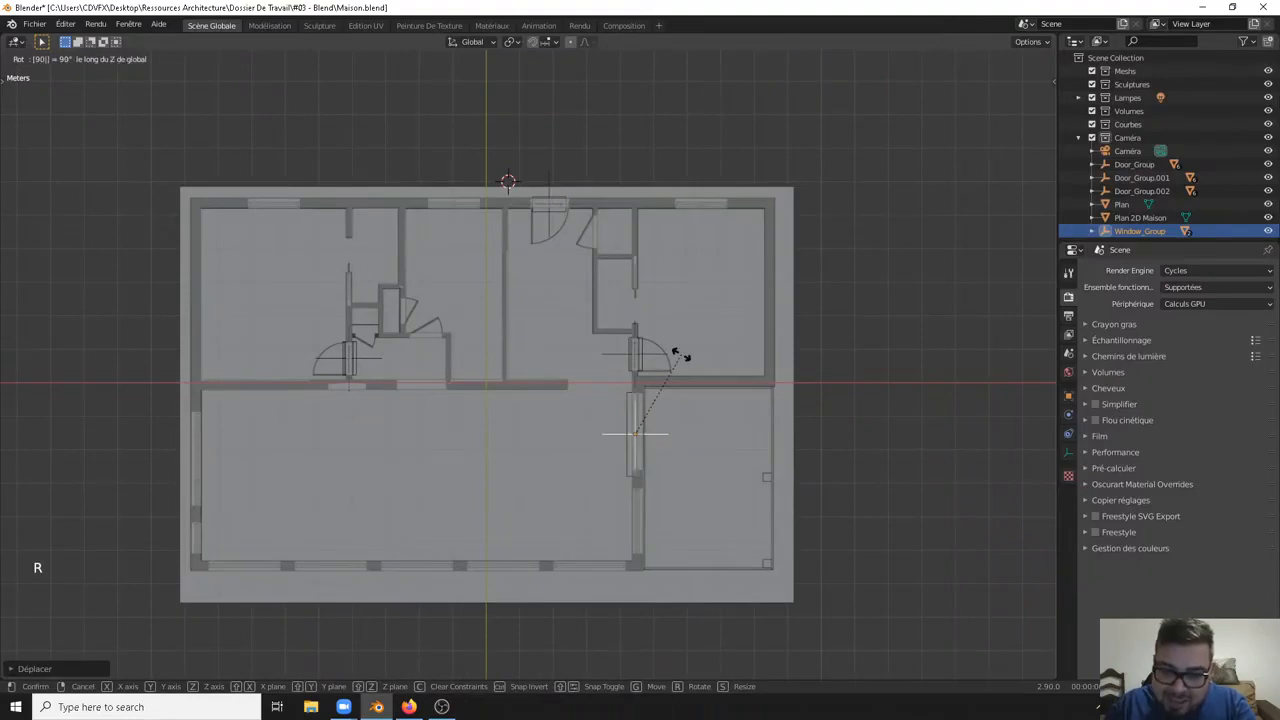
key("Return")
middle_click_drag(733, 416, 767, 428, "ctrl")
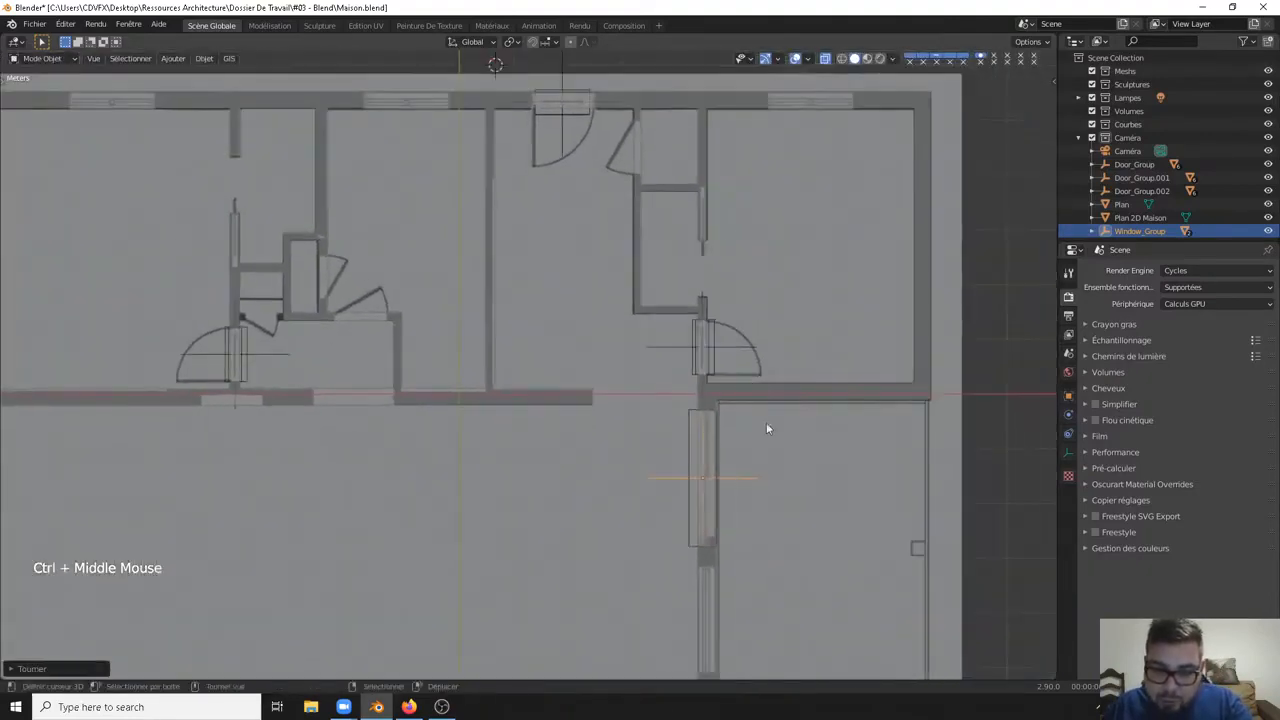
key("g")
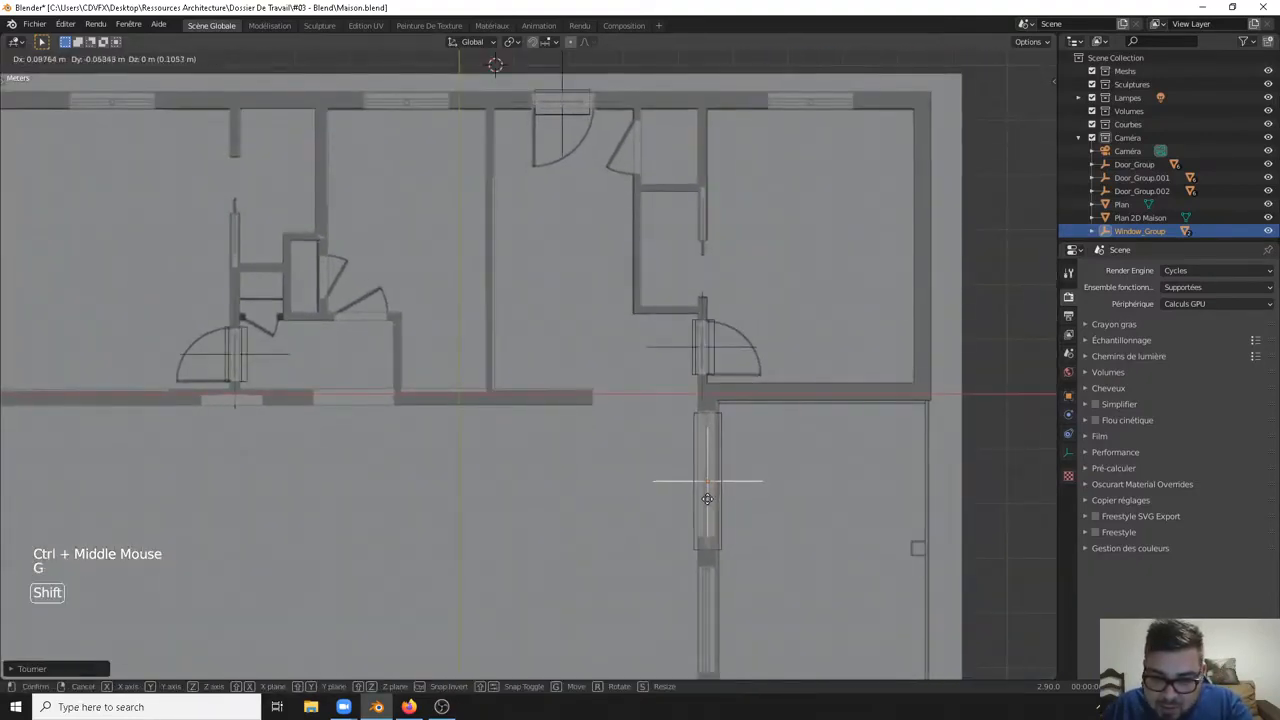
left_click(704, 470)
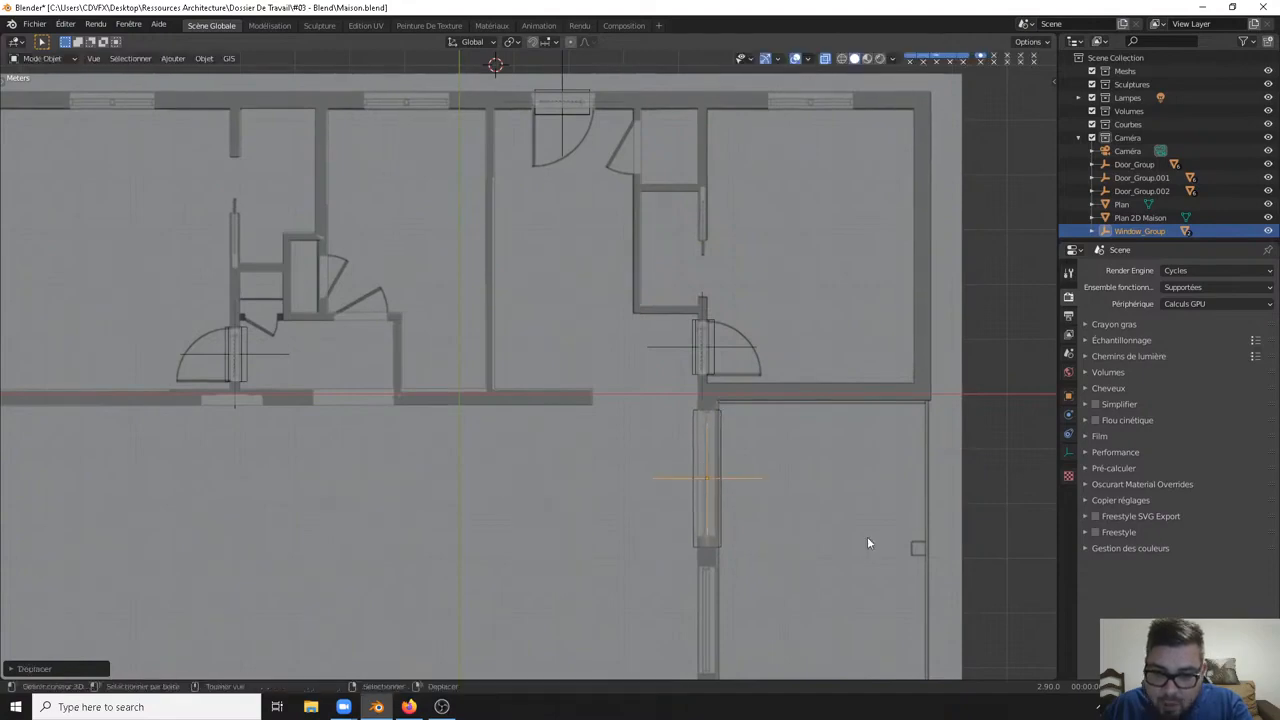
Step: View the terrace wall in perspective, turn off X-ray display, and reselect the panel window's parent empty
right_click(823, 472)
middle_click_drag(831, 471, 721, 370)
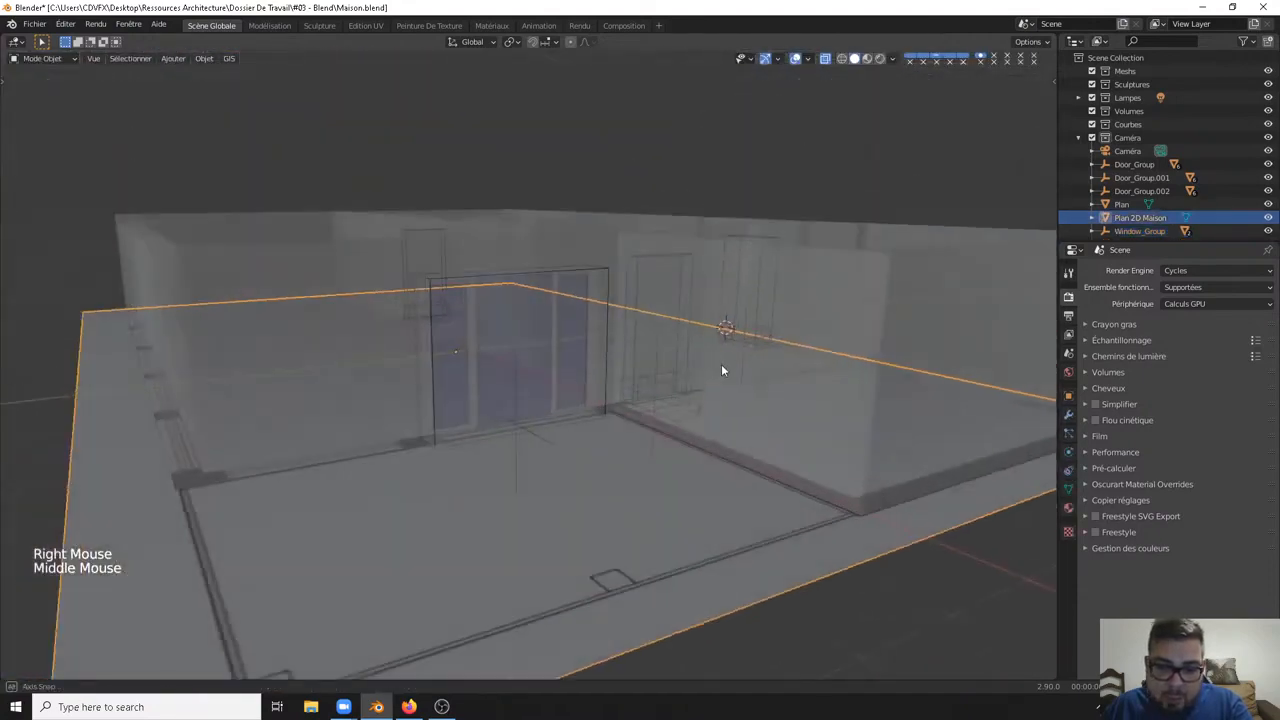
left_click(824, 59)
middle_click_drag(522, 418, 546, 507, "ctrl")
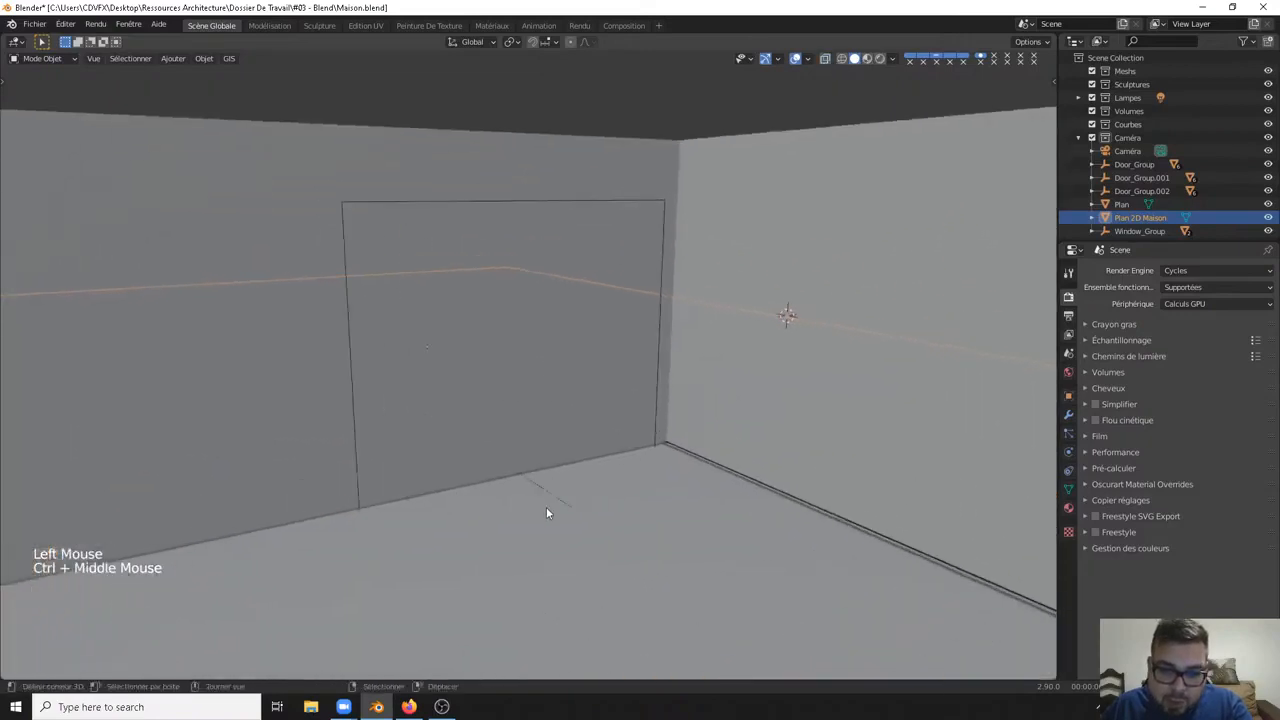
right_click(549, 507)
right_click(553, 501)
key("ctrl+z")
right_click(564, 497)
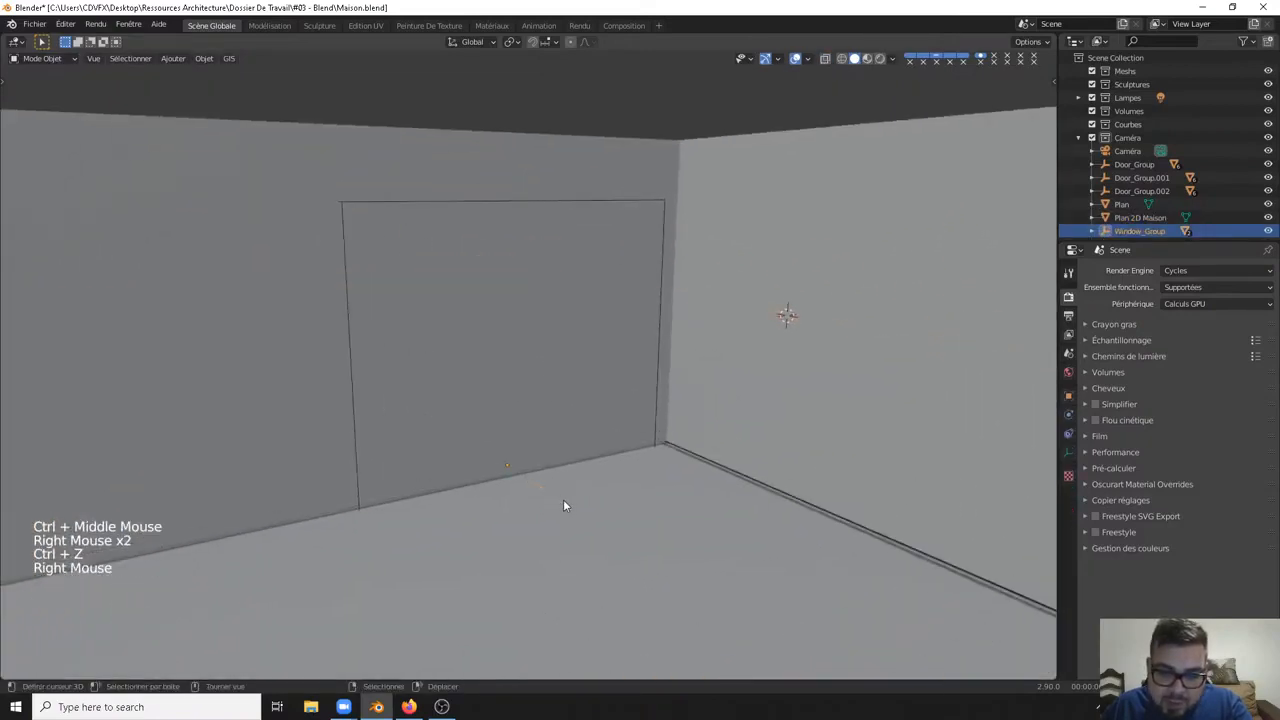
Step: Pull the panel window out in front of the terrace wall and raise it about 0.04 m along Z
key("g")
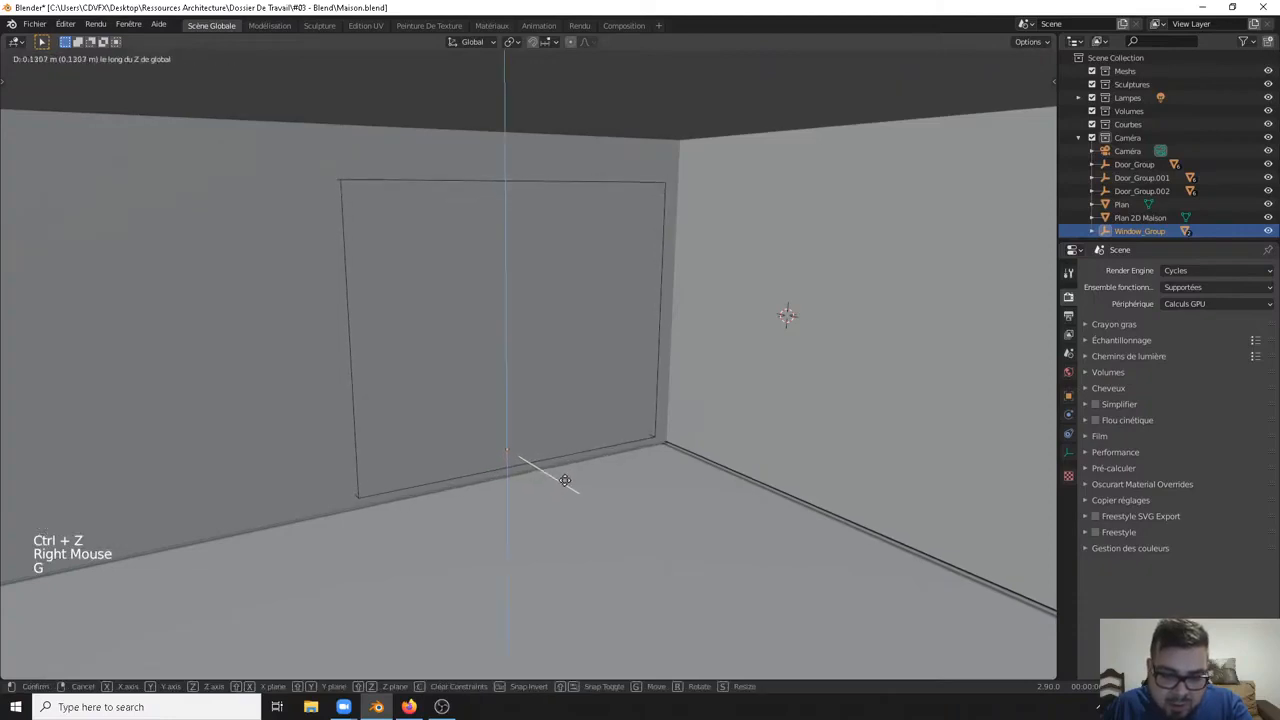
right_click(566, 485)
key("g")
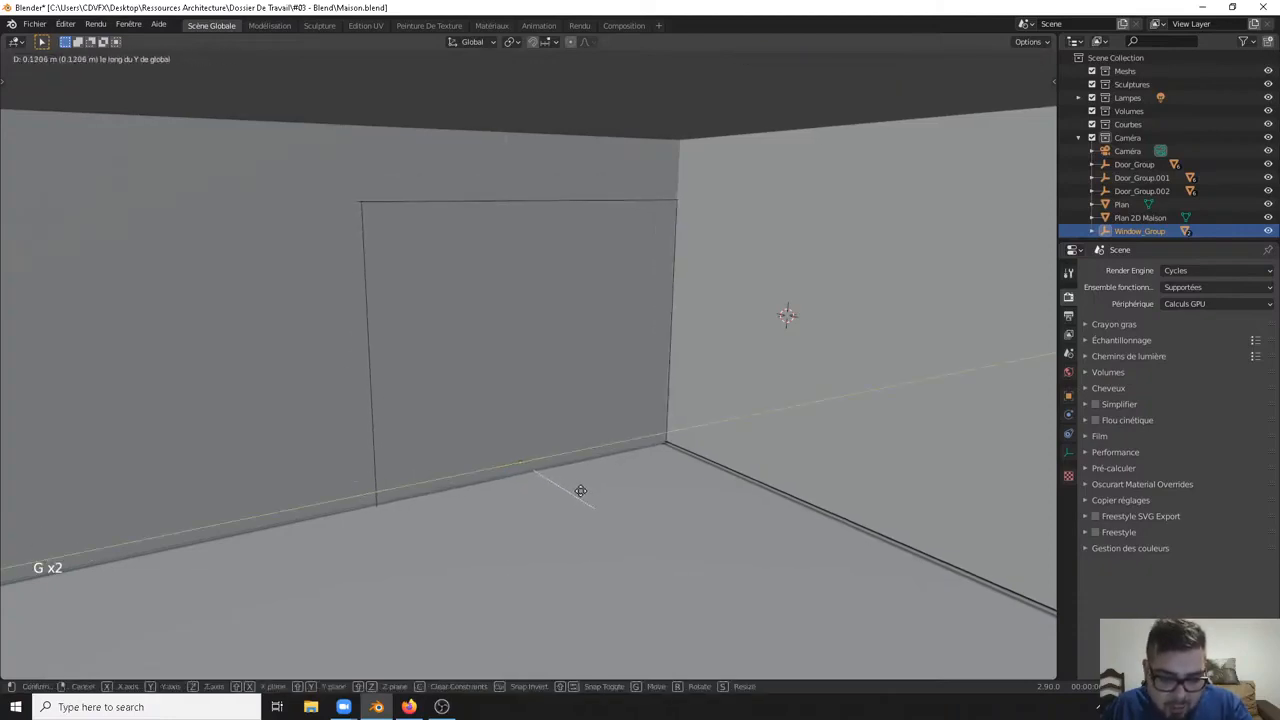
left_click(588, 506)
key("g")
key("z")
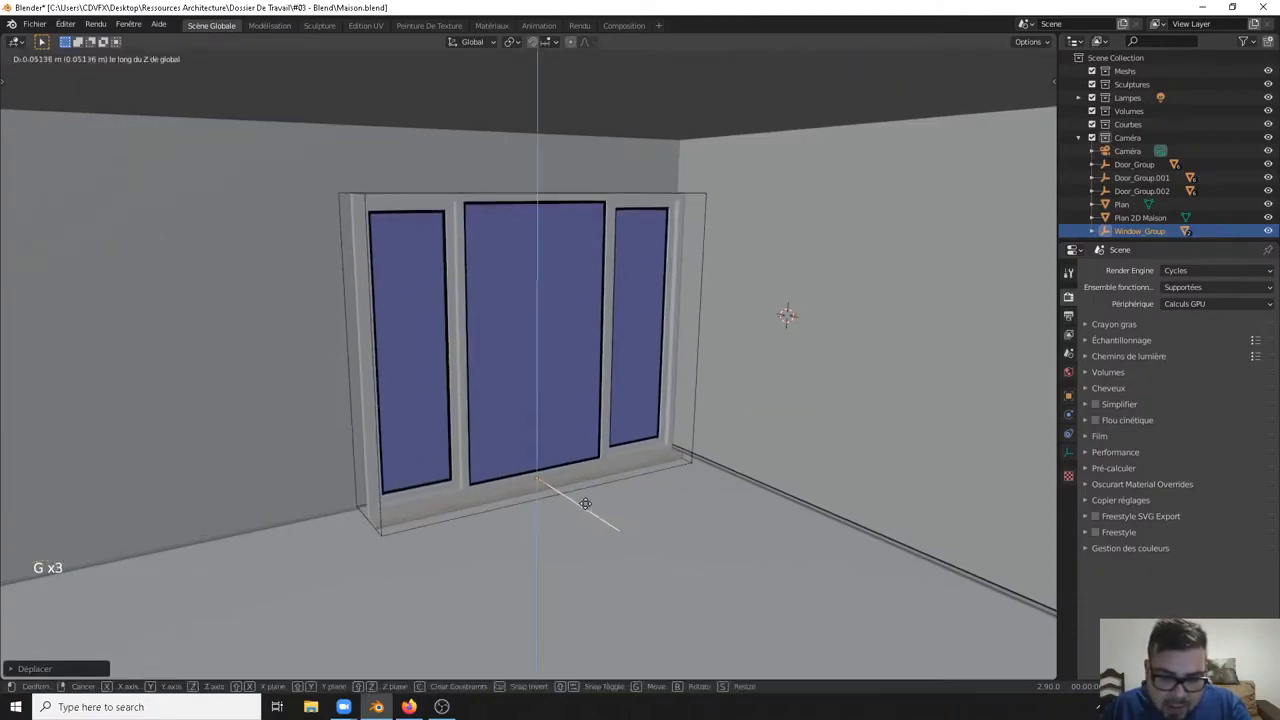
key("shift")
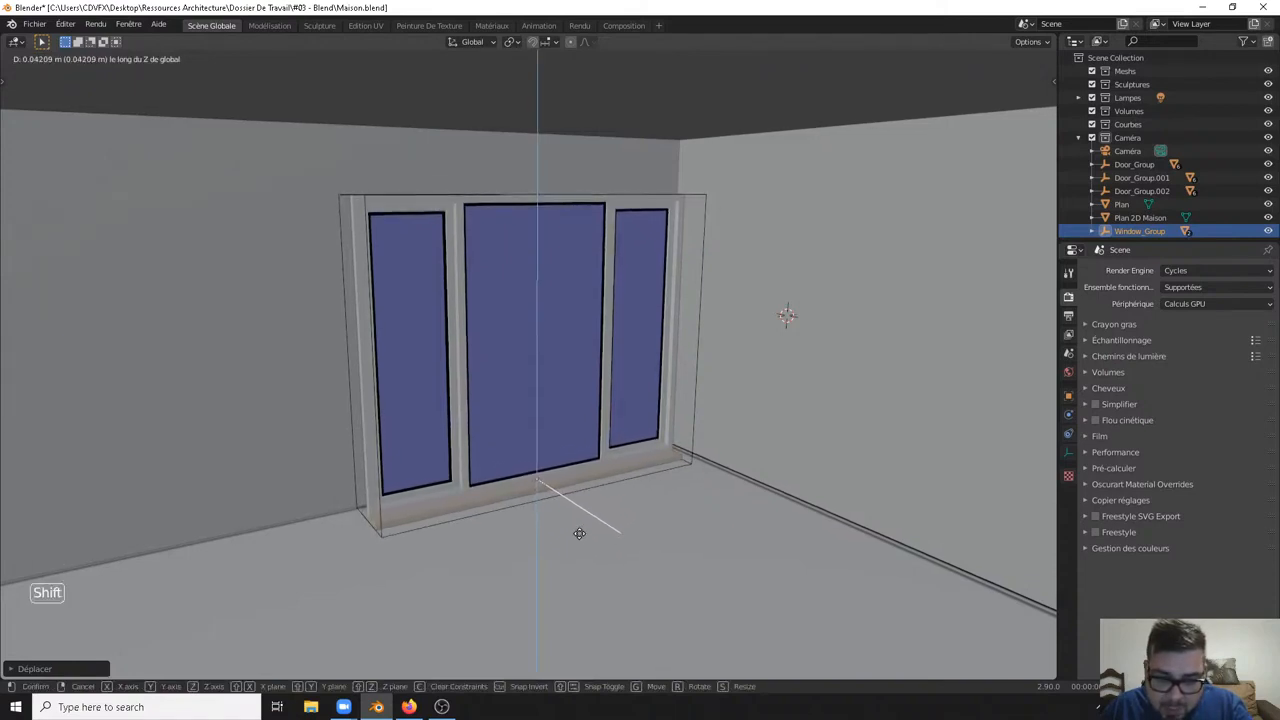
left_click(582, 531)
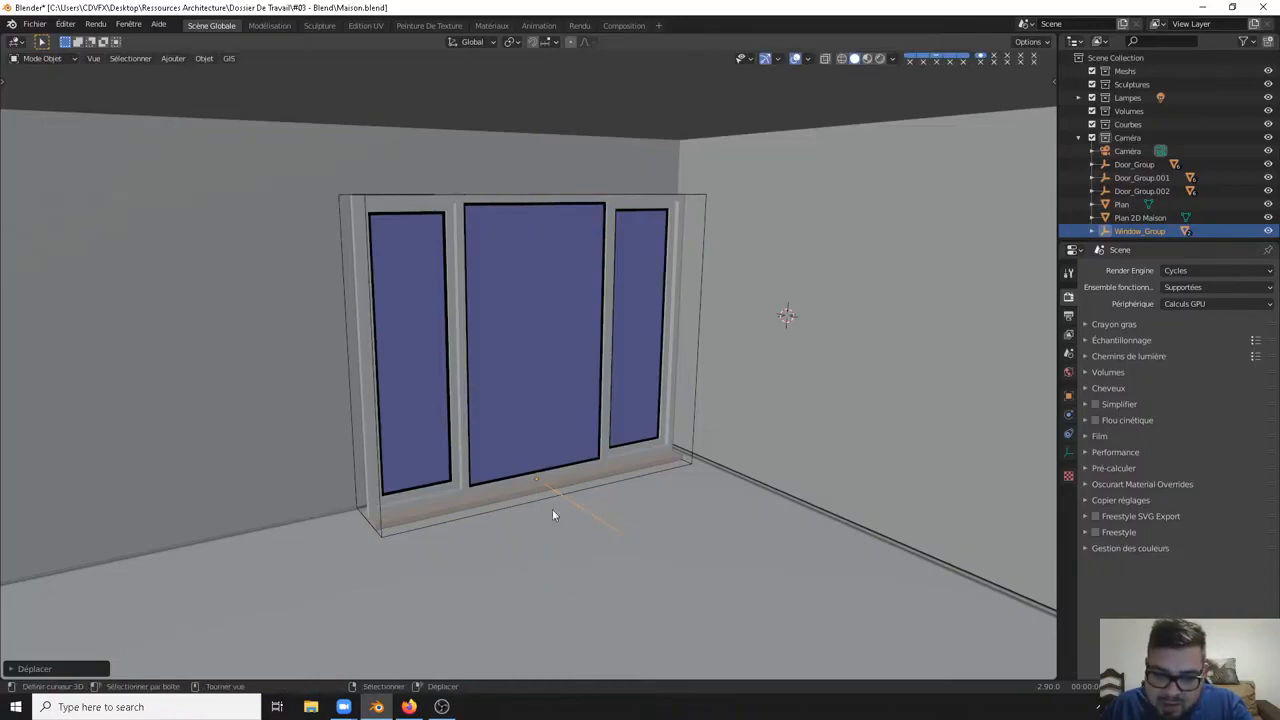
Step: Push the panel window back about 0.28 m along X into the terrace wall
key("a")
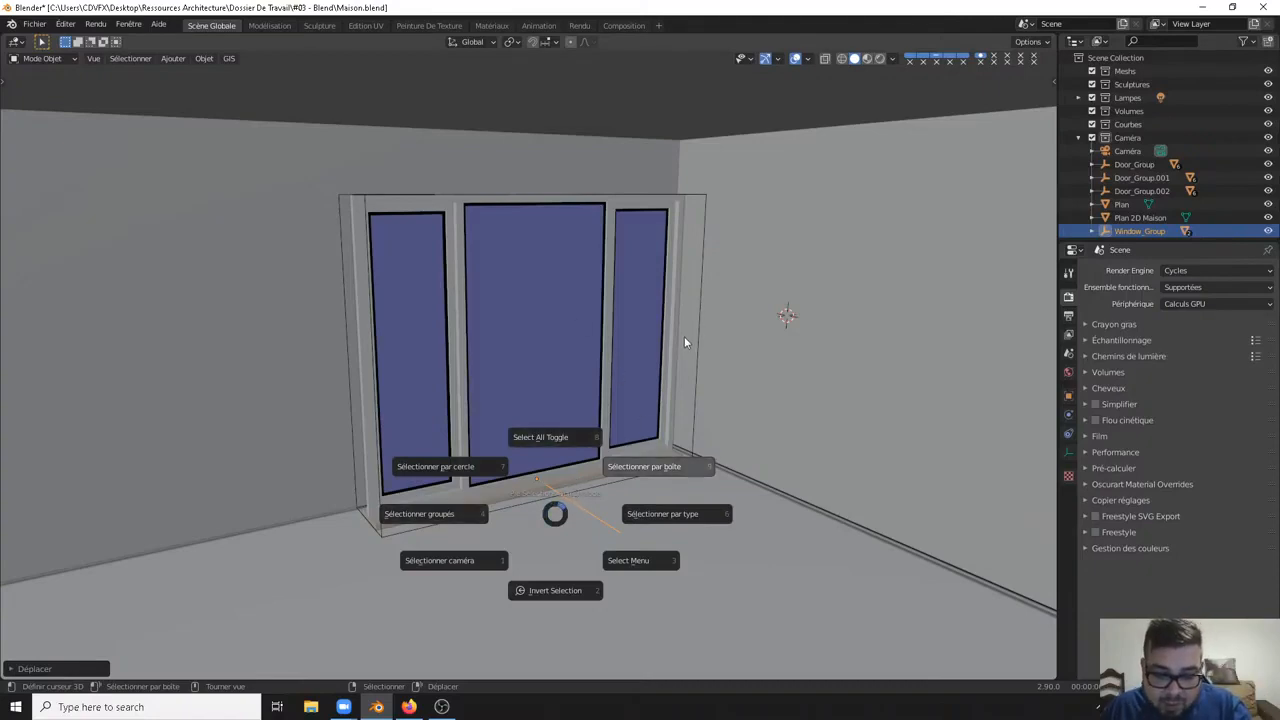
key("Escape")
key("g")
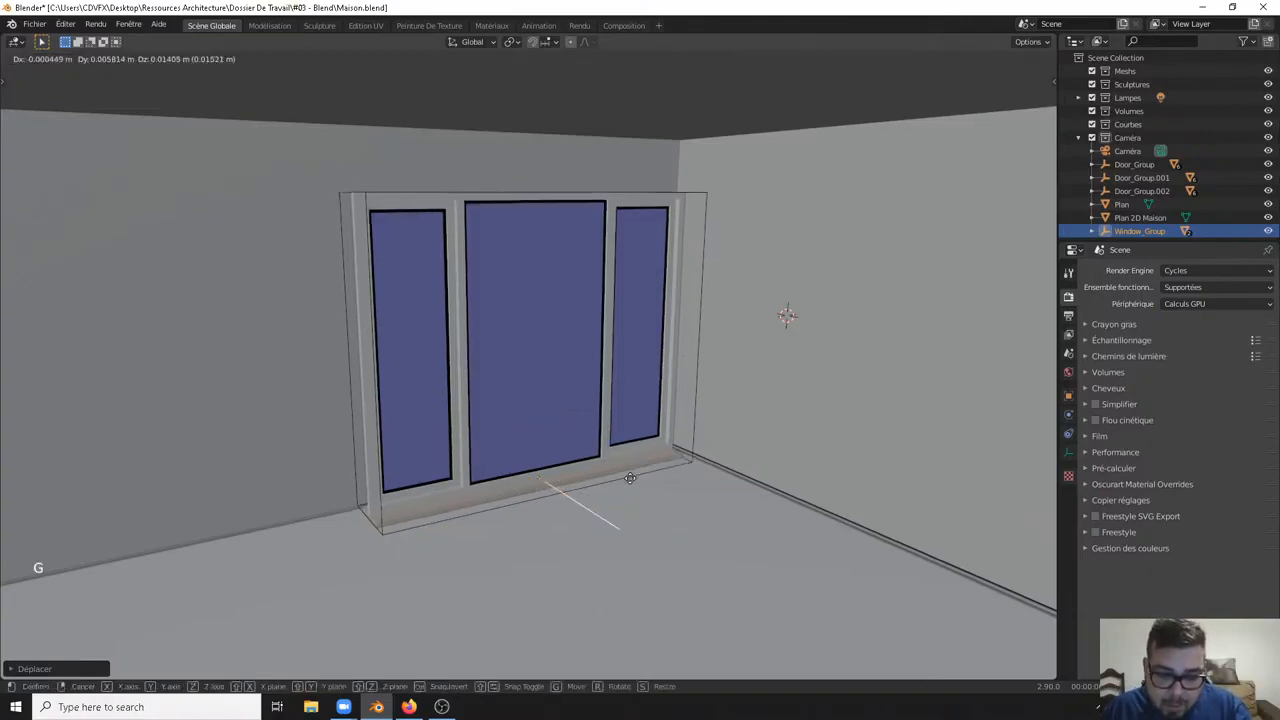
key("y")
key("x")
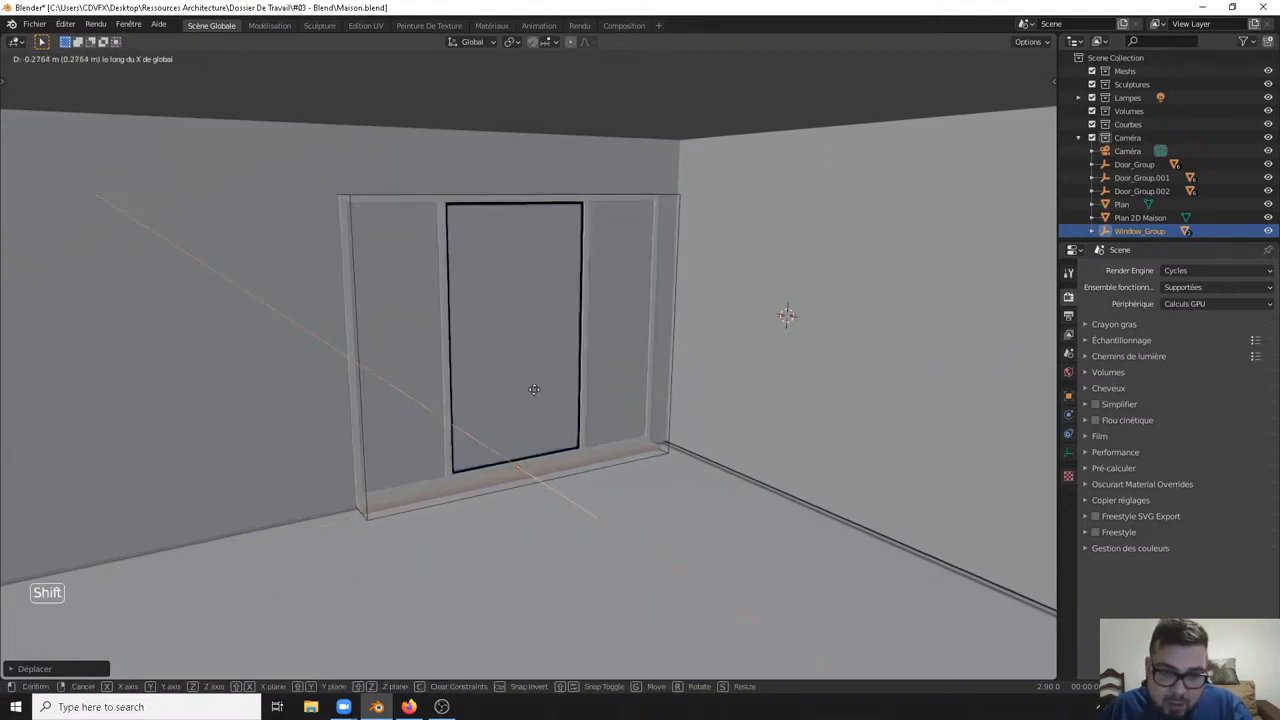
left_click(532, 394)
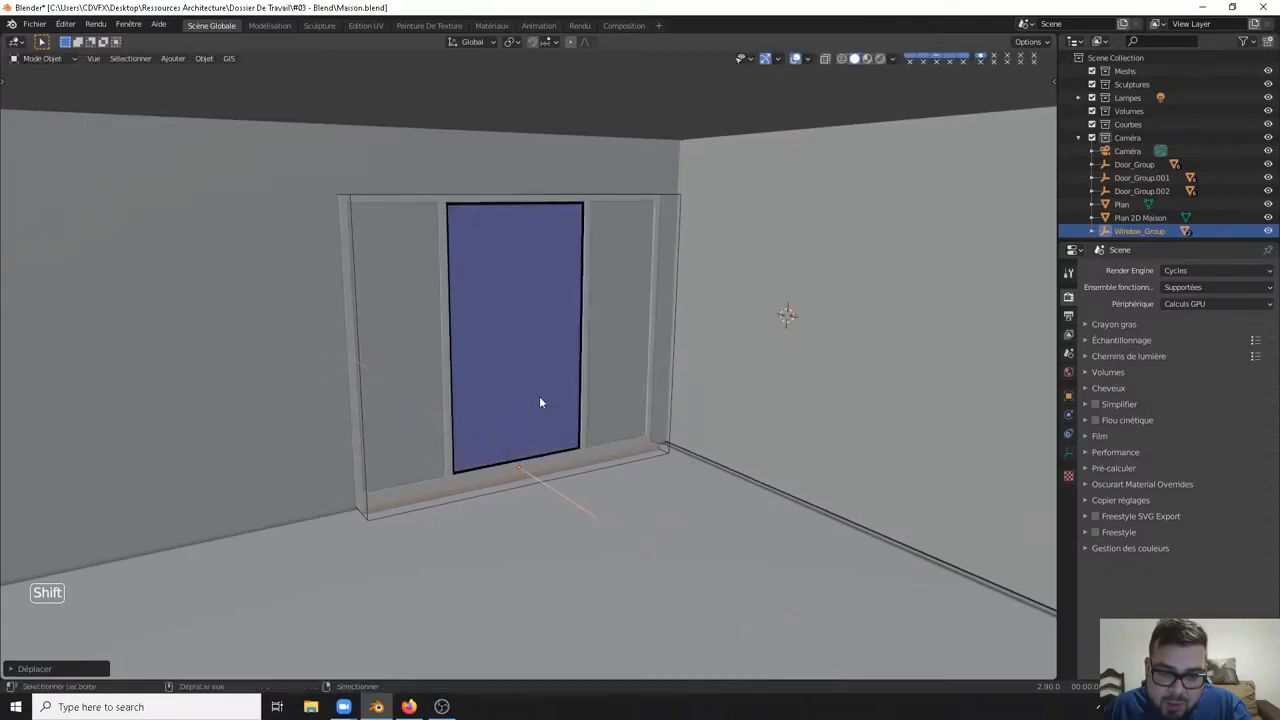
Step: Adjust the panel window along X so it sits centred in the terrace wall's thickness
middle_click_drag(481, 364, 734, 434)
key("g")
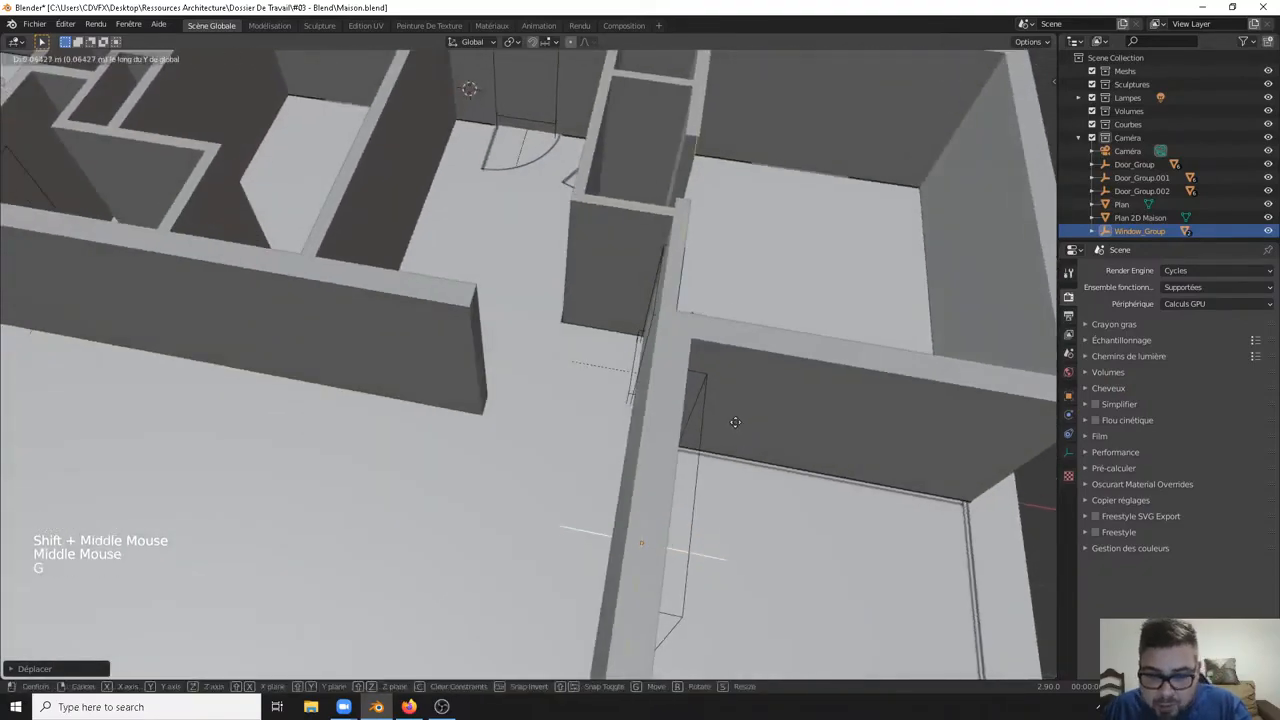
key("x")
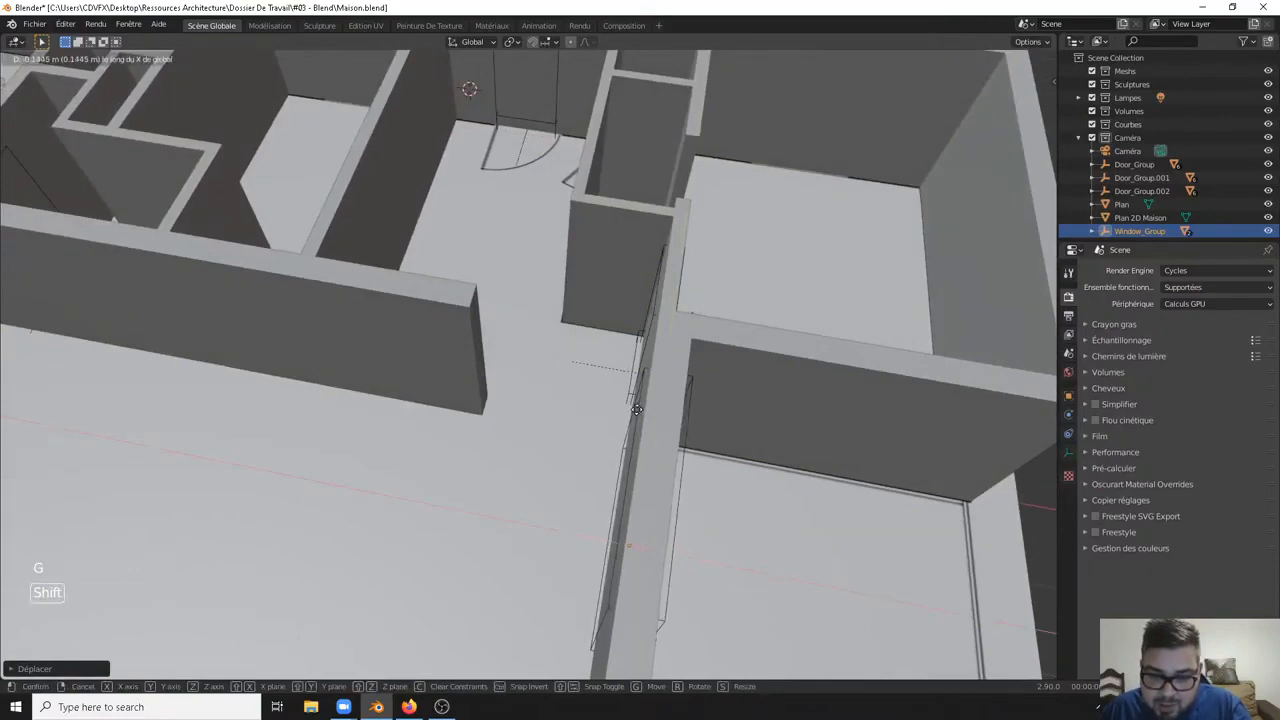
left_click(729, 432)
middle_click_drag(734, 451, 757, 283)
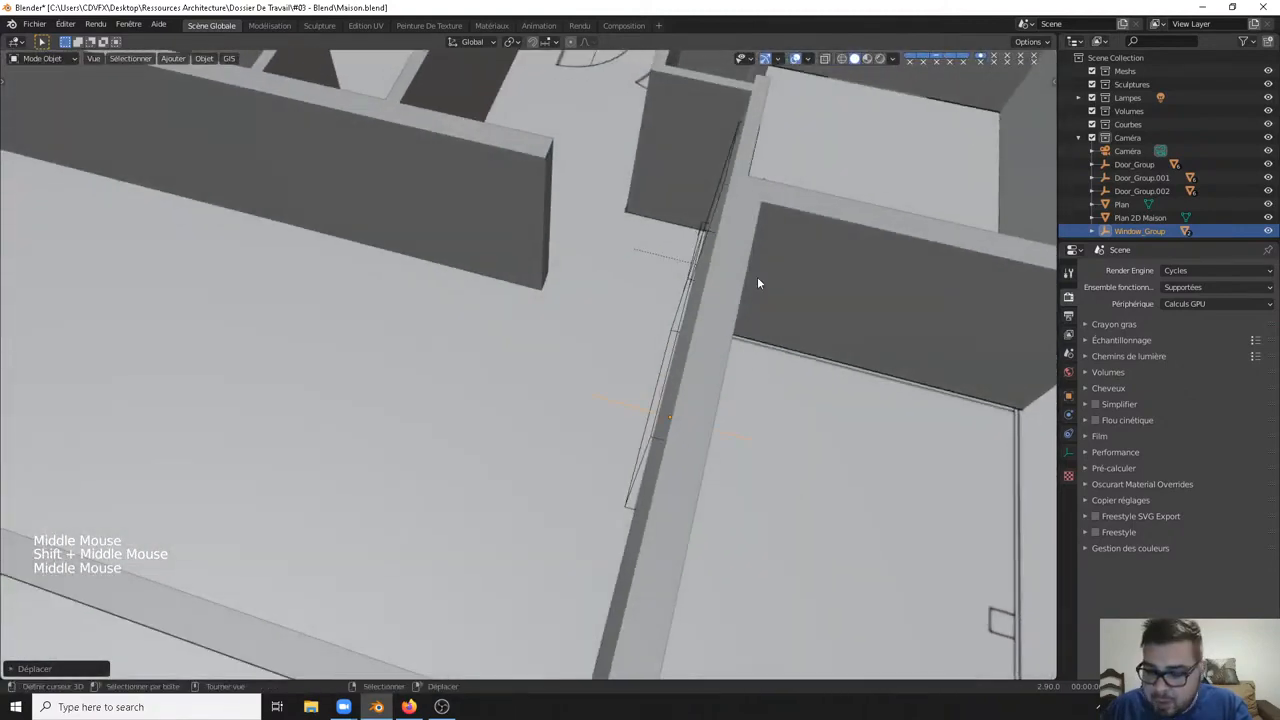
Step: Show the whole floor plan from the top with X-ray display on and deselect everything
key("KP_7")
middle_click_drag(651, 429, 590, 402, "ctrl")
left_click(825, 59)
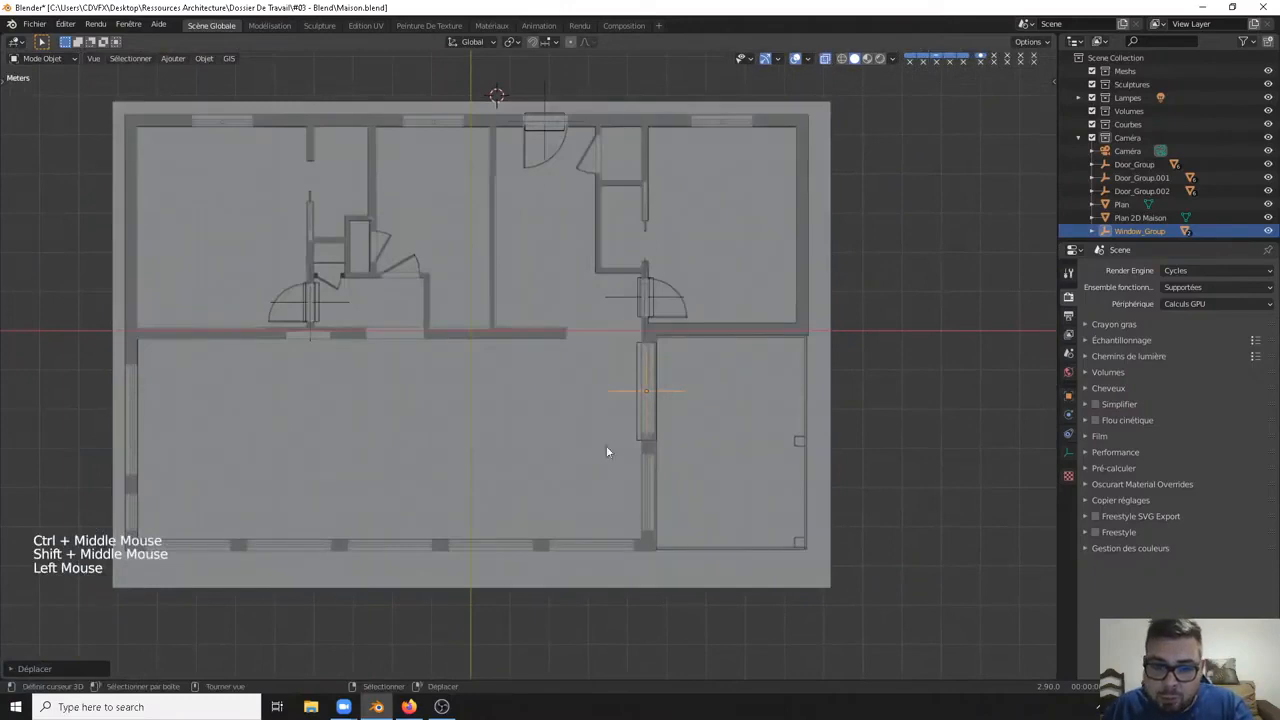
middle_click_drag(511, 334, 592, 300, "shift")
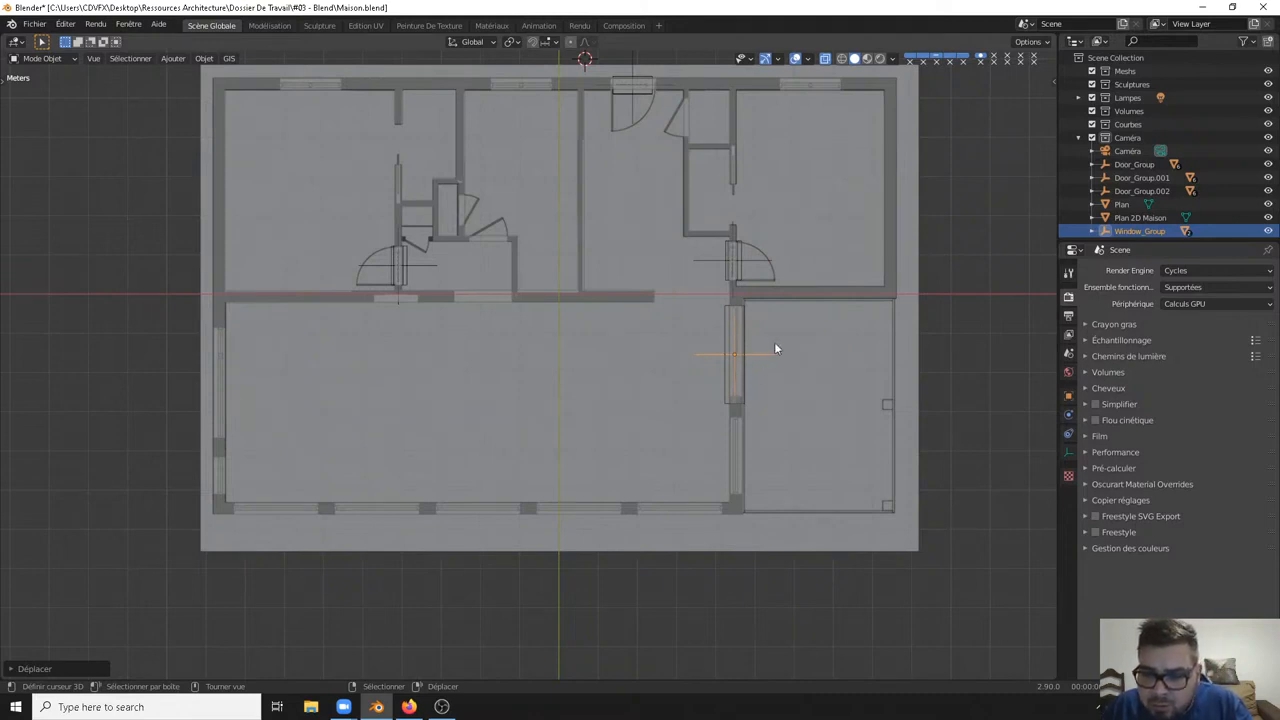
key("shift")
middle_click_drag(686, 342, 815, 148, "shift")
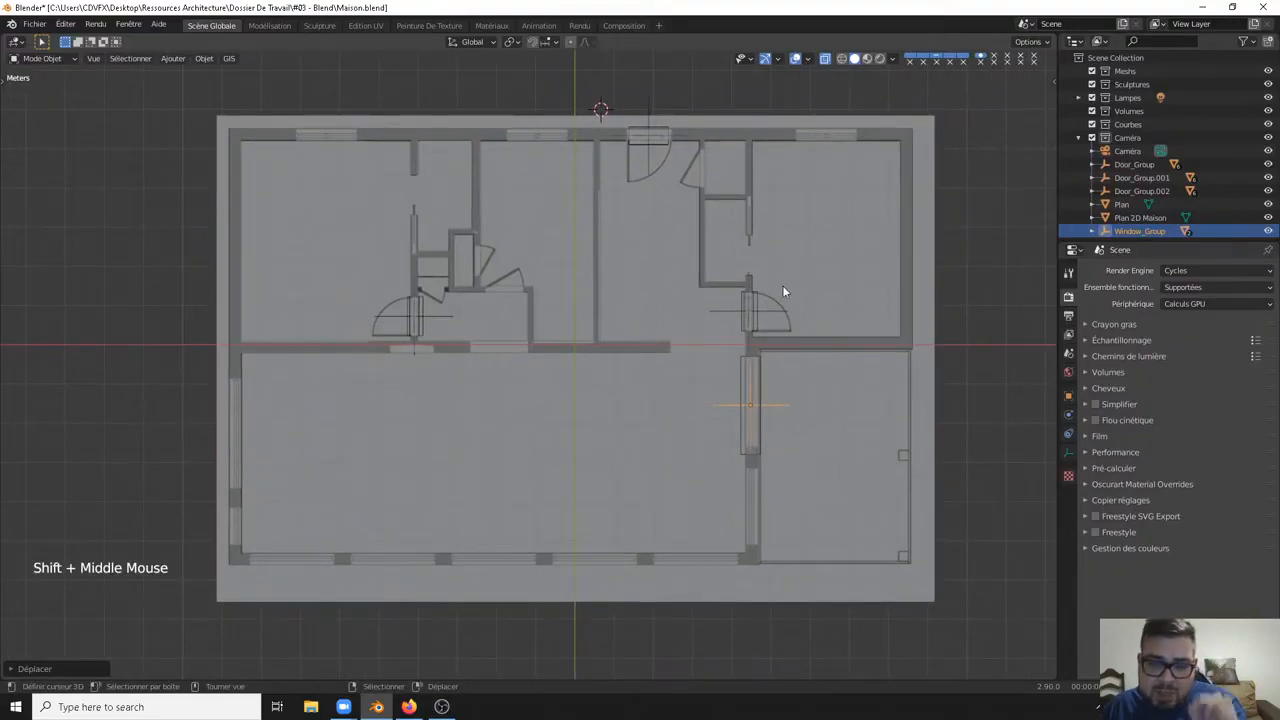
key("a")
left_click(742, 269)
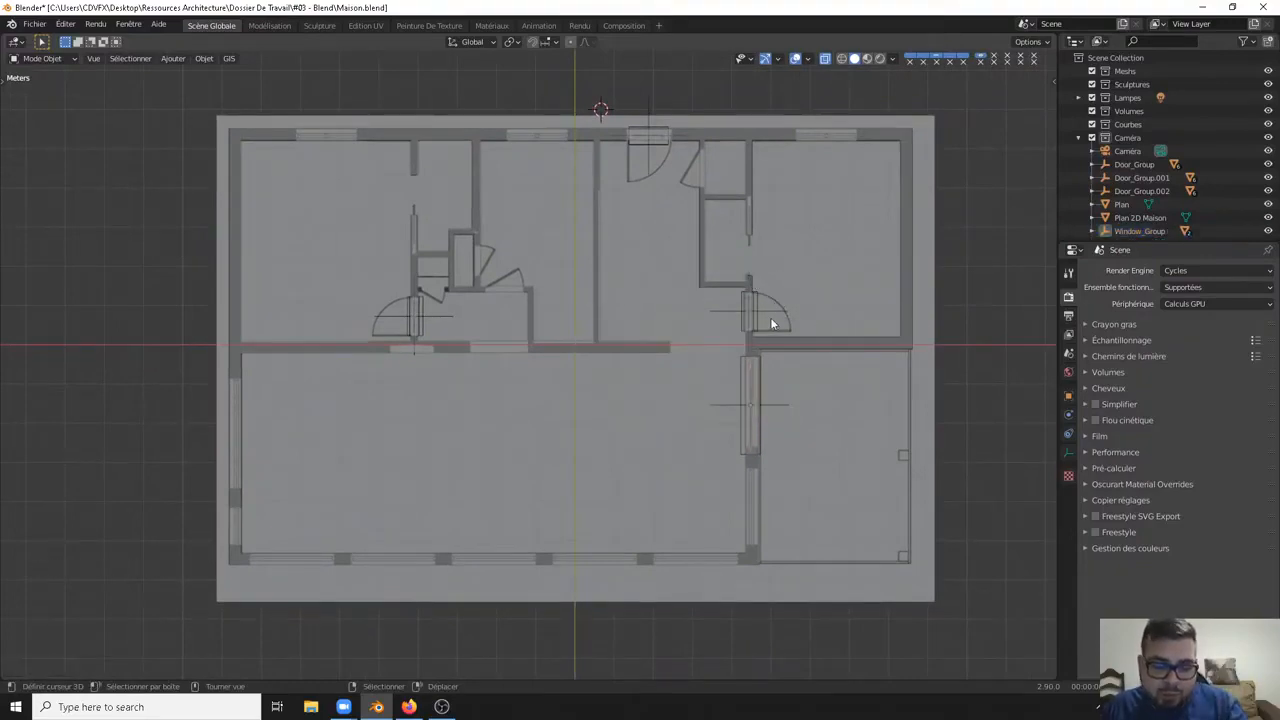
Step: Reset the 3D cursor to the world origin and add an Archimesh Rail Window there
key("shift+c")
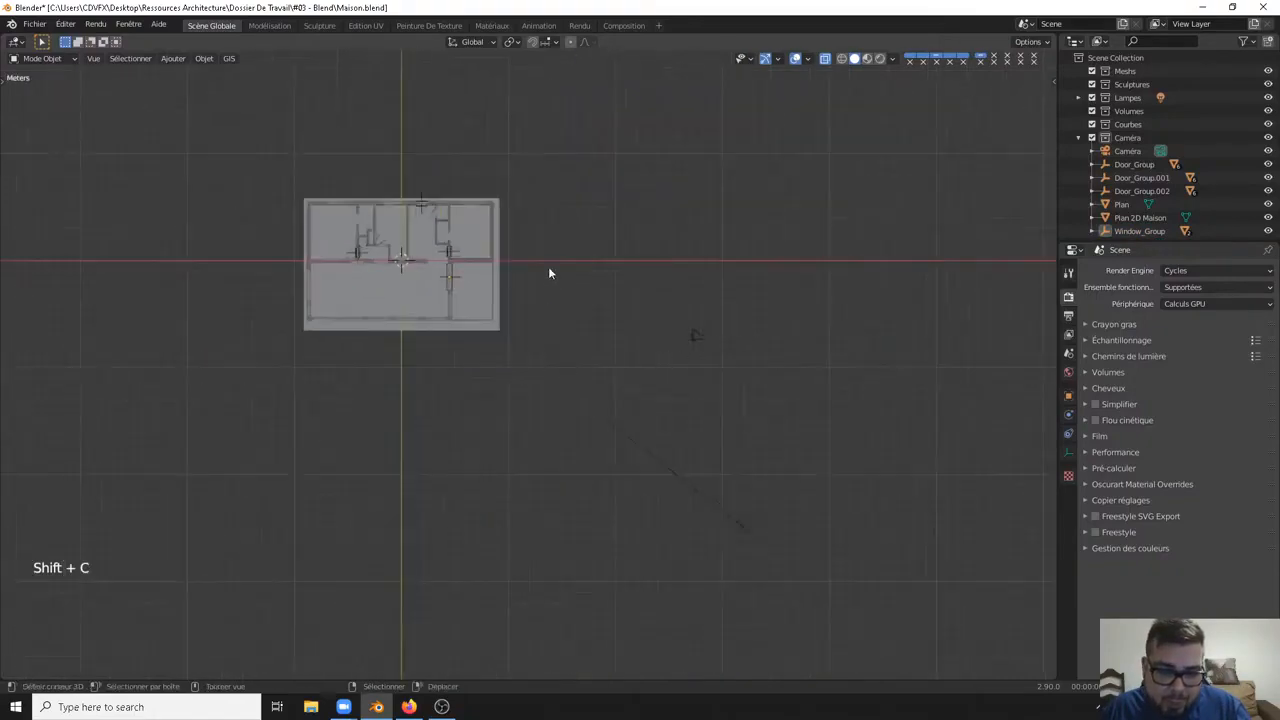
middle_click_drag(483, 350, 425, 132, "ctrl")
middle_click_drag(352, 136, 759, 391, "shift")
middle_click_drag(608, 309, 590, 440, "shift")
key("shift+a")
mouse_move(600, 357)
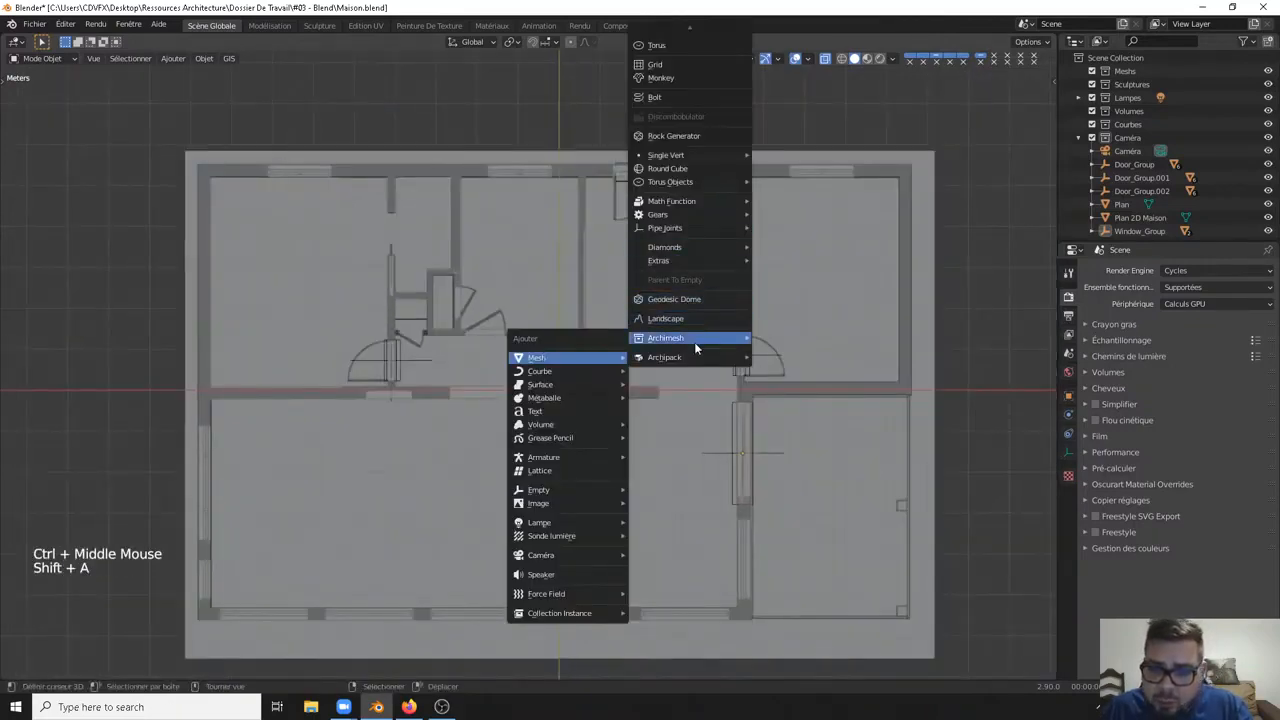
mouse_move(695, 342)
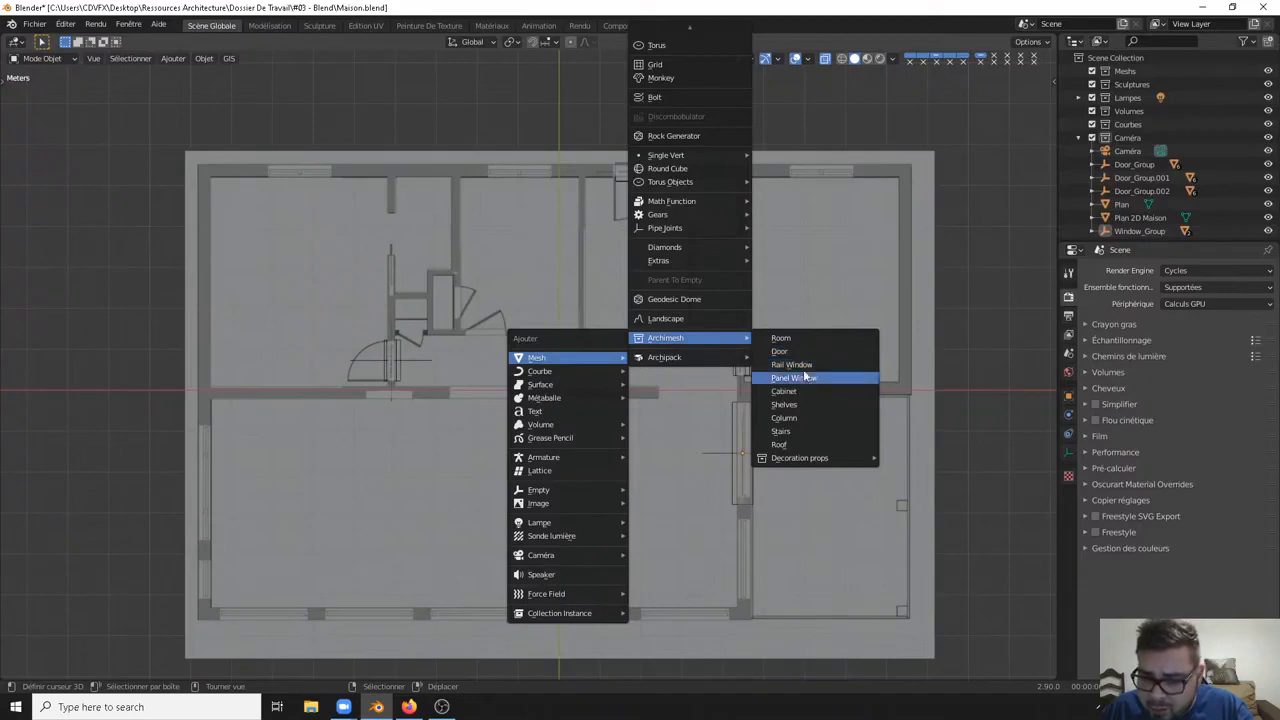
left_click(790, 364)
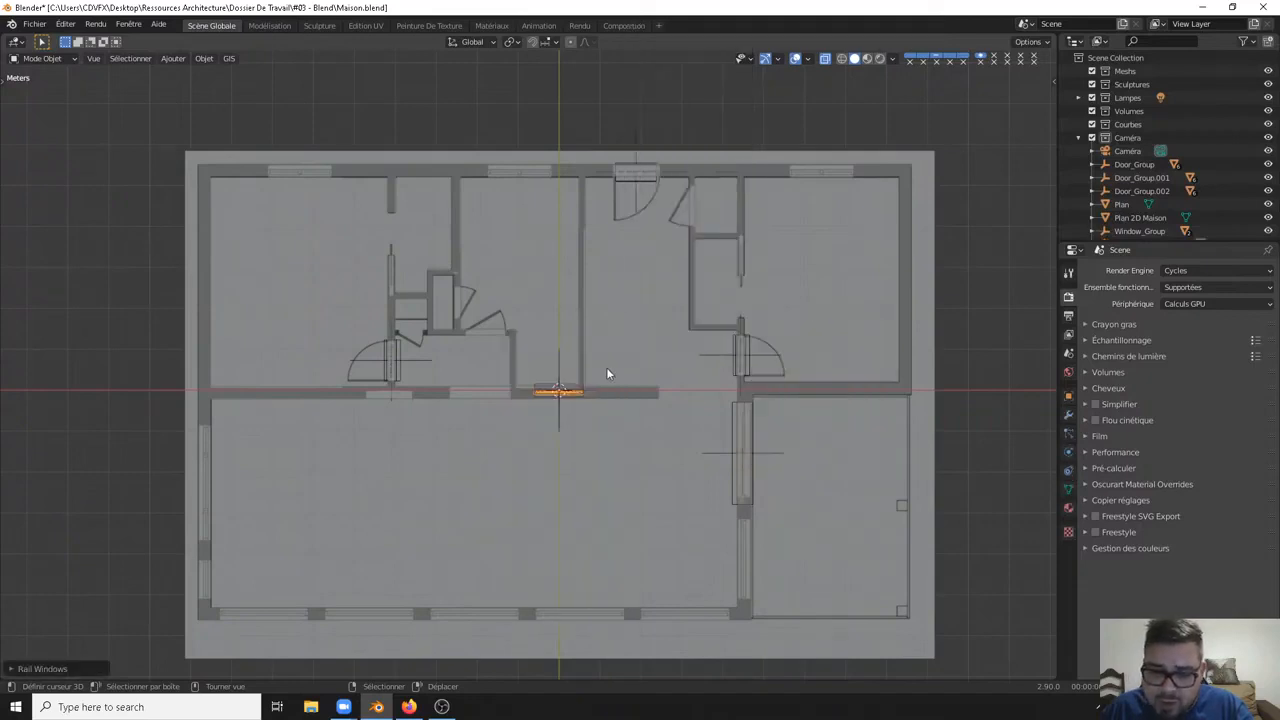
Step: Select the rail window's parent empty and move the window to the outer-wall window opening of the upper-right room
middle_click_drag(606, 374, 580, 243)
middle_click_drag(540, 338, 535, 343, "shift")
right_click(495, 228)
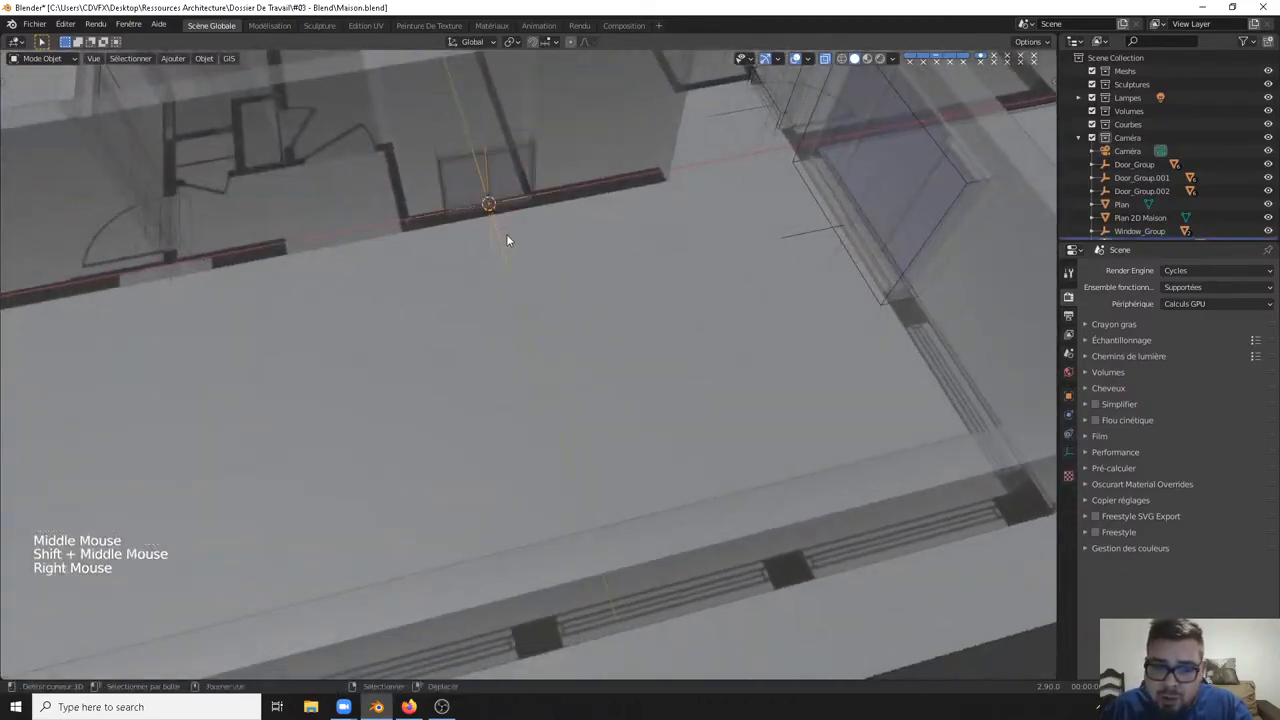
middle_click_drag(500, 245, 595, 293)
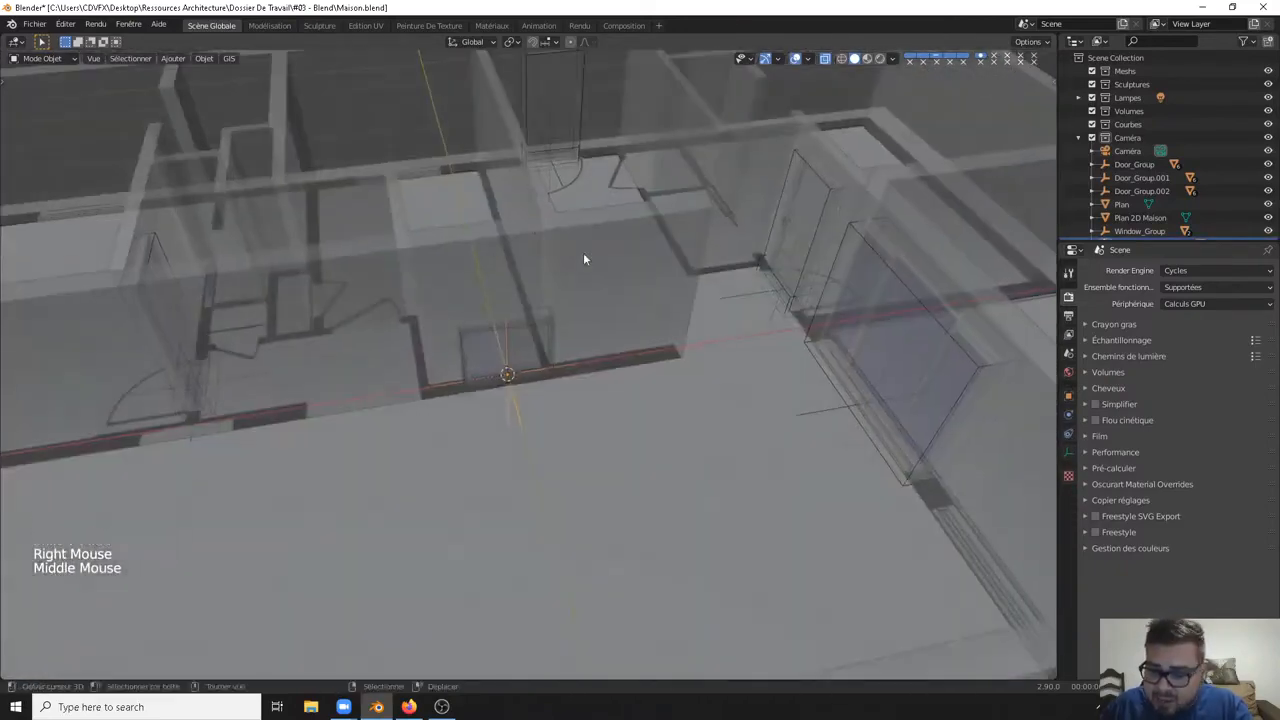
key("KP_7")
middle_click_drag(475, 411, 364, 548, "ctrl")
key("KP_7")
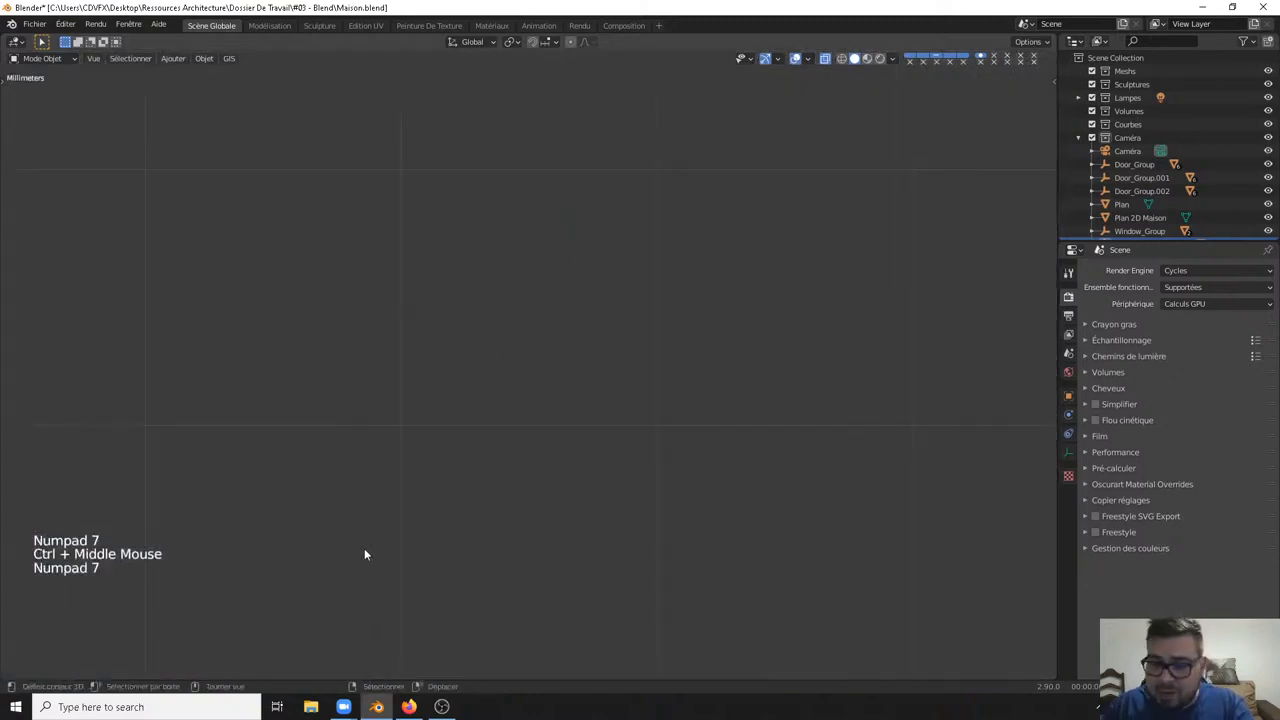
key("KP_Decimal")
middle_click_drag(285, 597, 507, 463, "ctrl")
key("g")
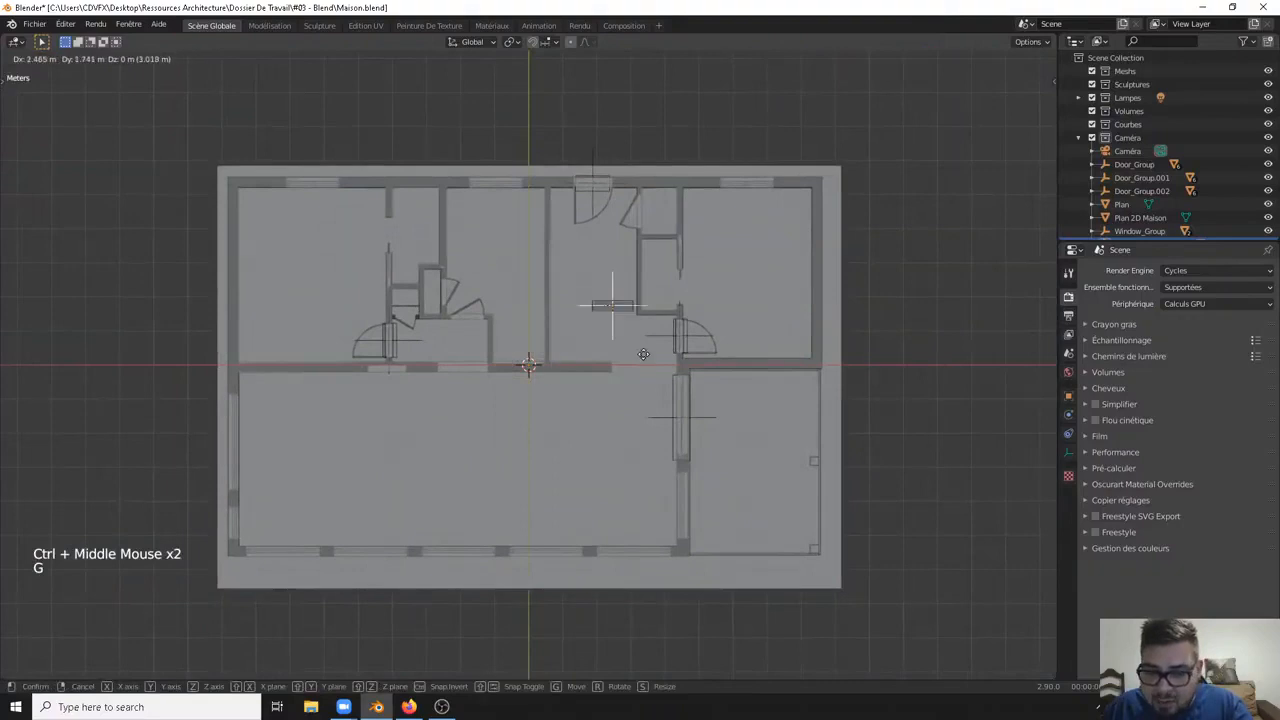
left_click(757, 250)
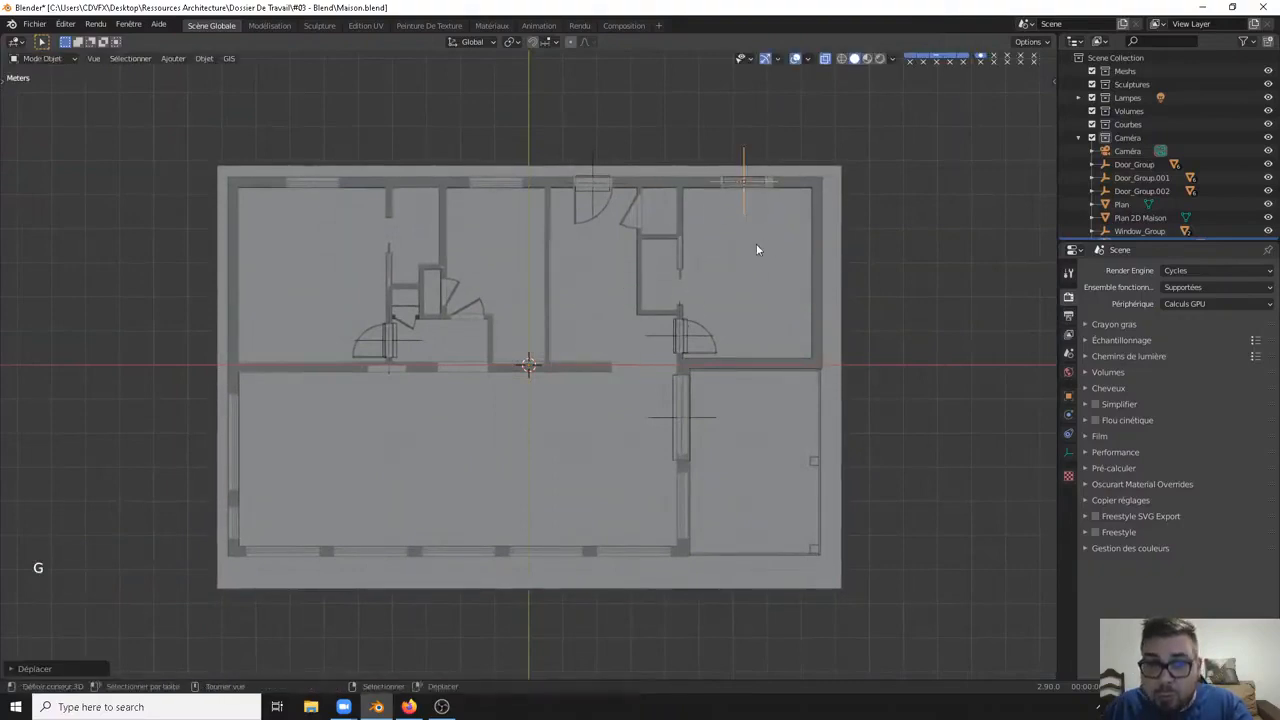
middle_click_drag(756, 243, 500, 271, "ctrl")
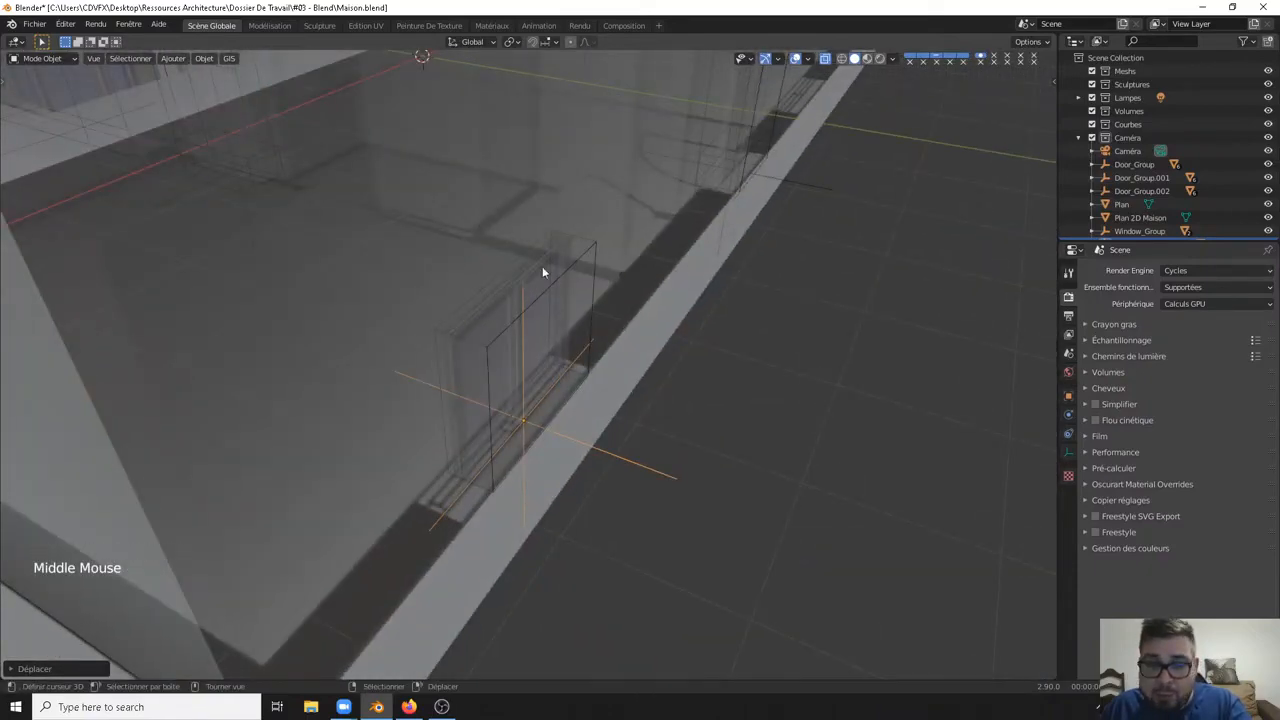
Step: Turn off X-ray and move the rail window so it sits within the outer wall's thickness
left_click(824, 58)
middle_click_drag(645, 333, 580, 410, "ctrl")
key("g")
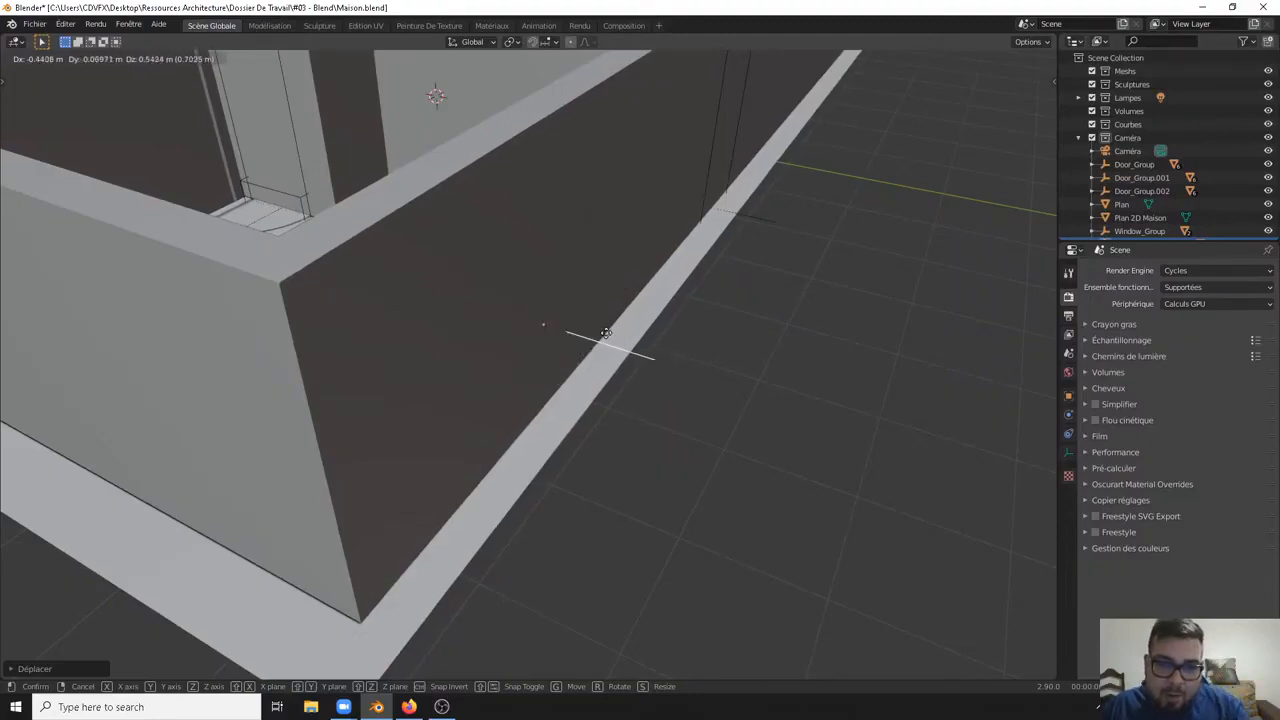
left_click(605, 338)
middle_click_drag(560, 340, 630, 338)
key("g")
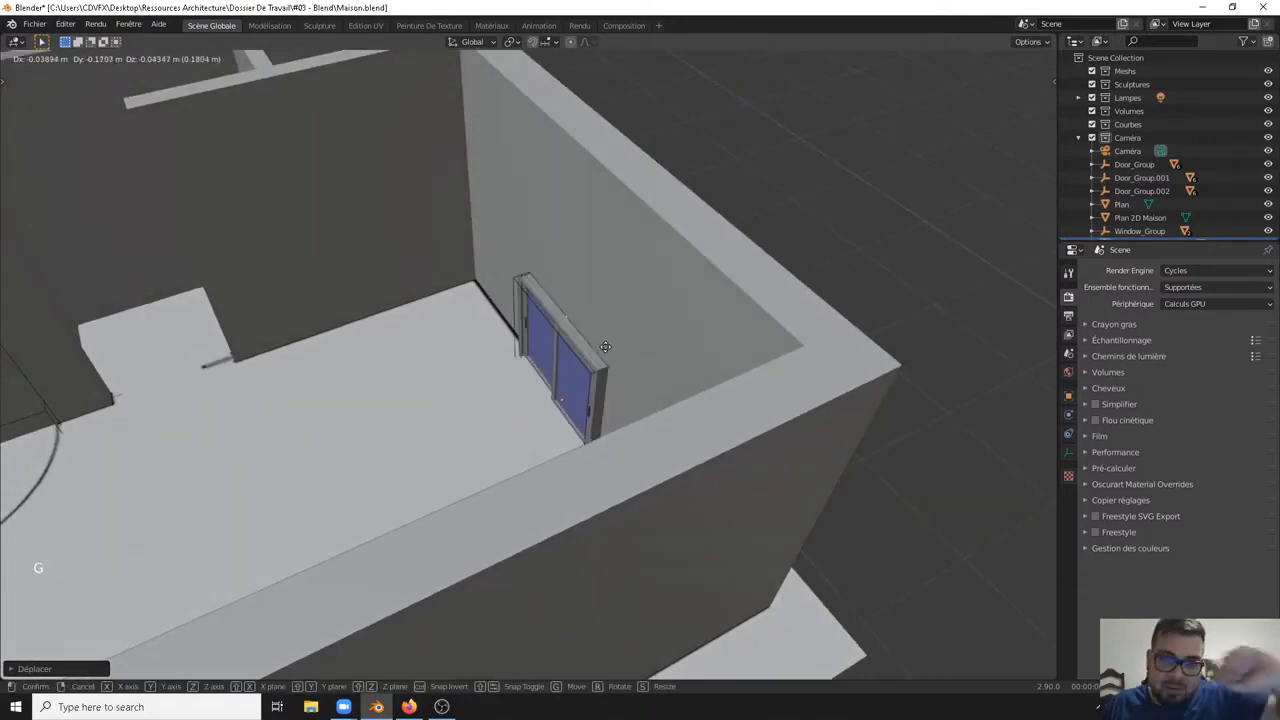
left_click(611, 330)
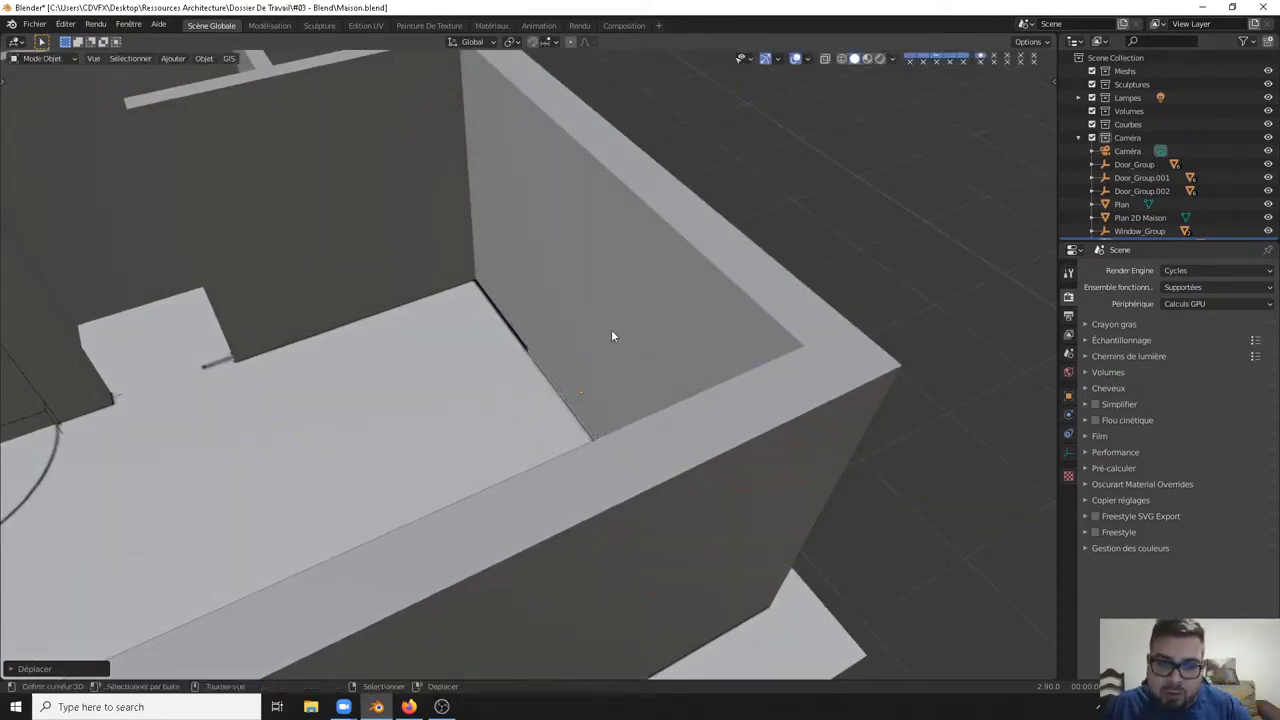
middle_click_drag(611, 329, 730, 377)
key("KP_7")
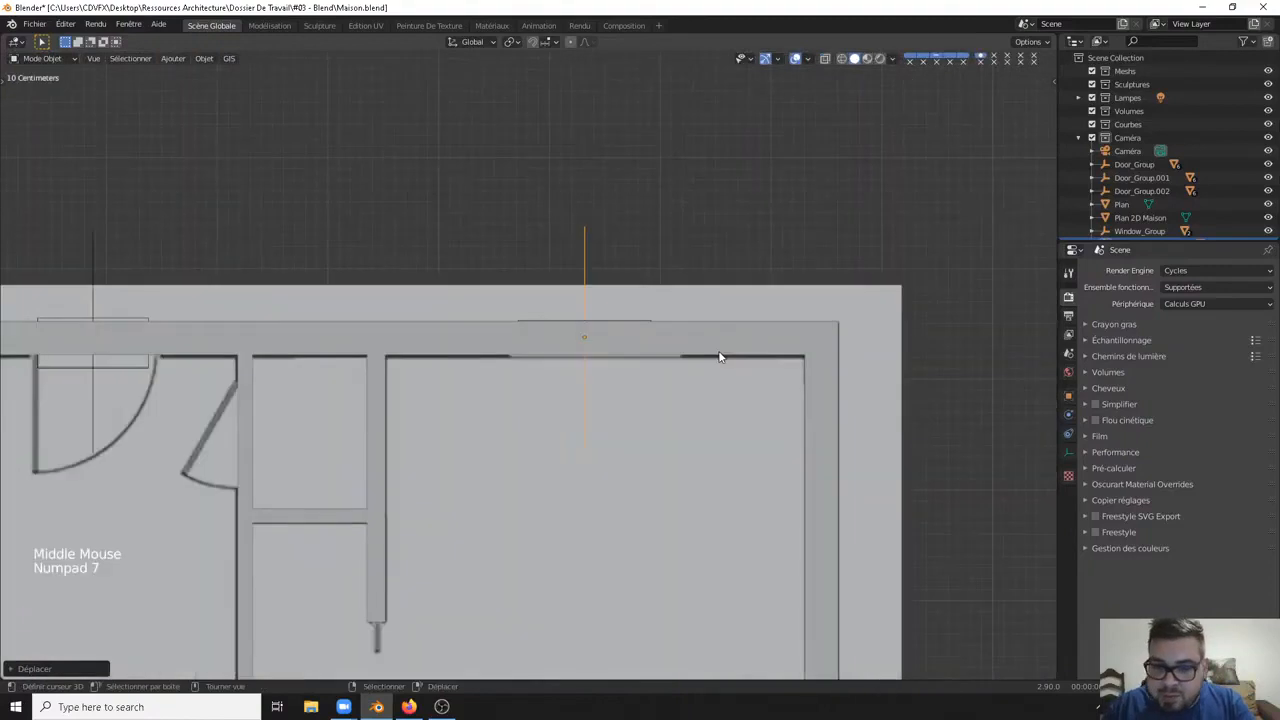
Step: Raise the rail window along Z and set its Z position to 1.25 m
middle_click_drag(604, 373, 644, 292)
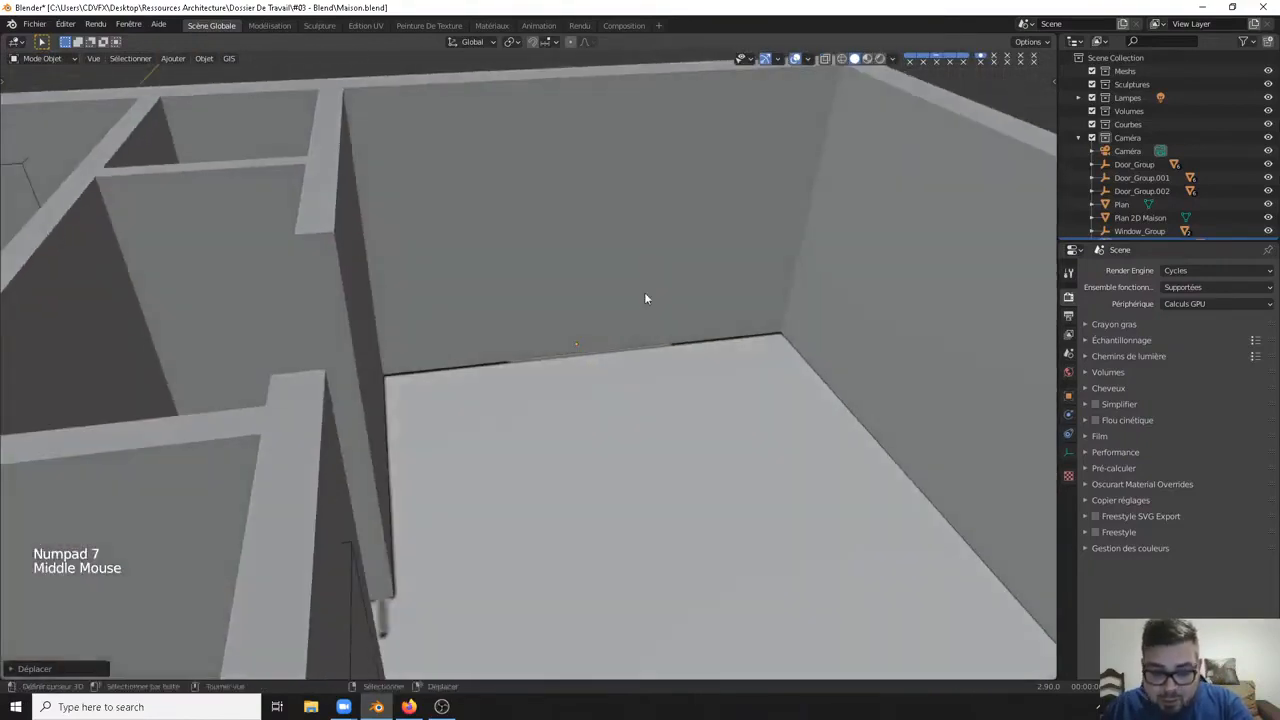
key("g")
key("z")
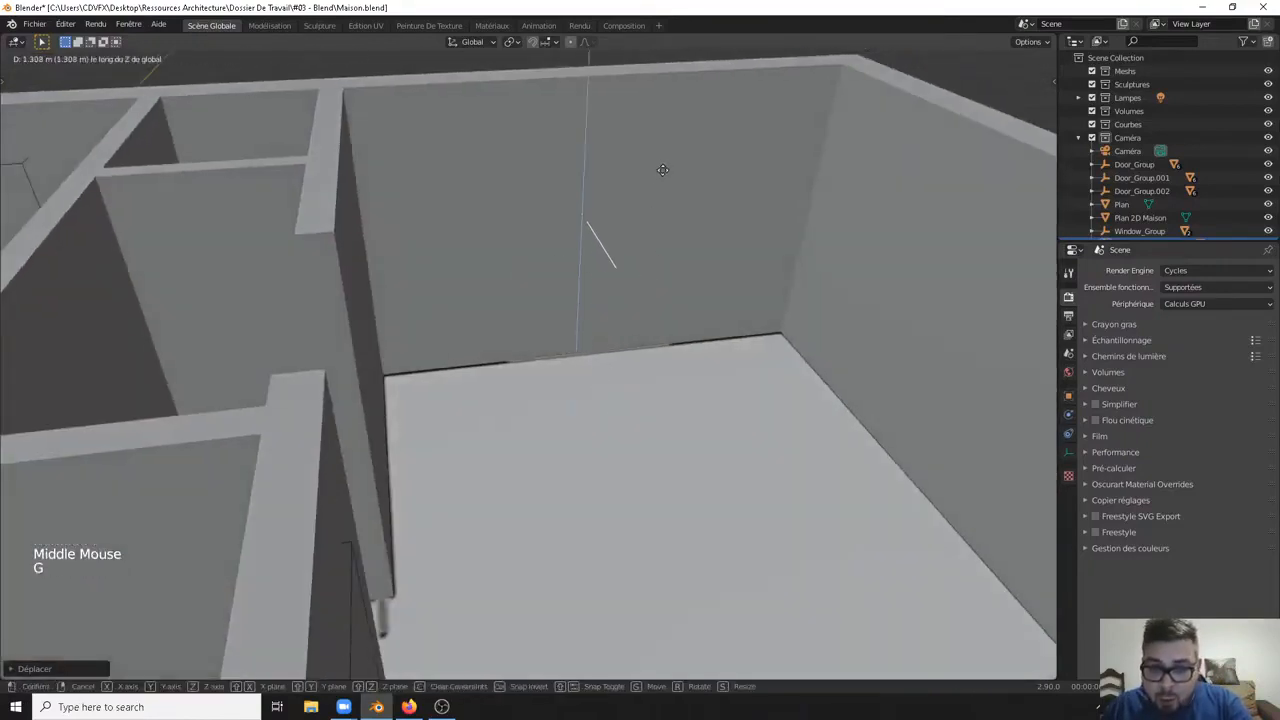
left_click(668, 191)
key("n")
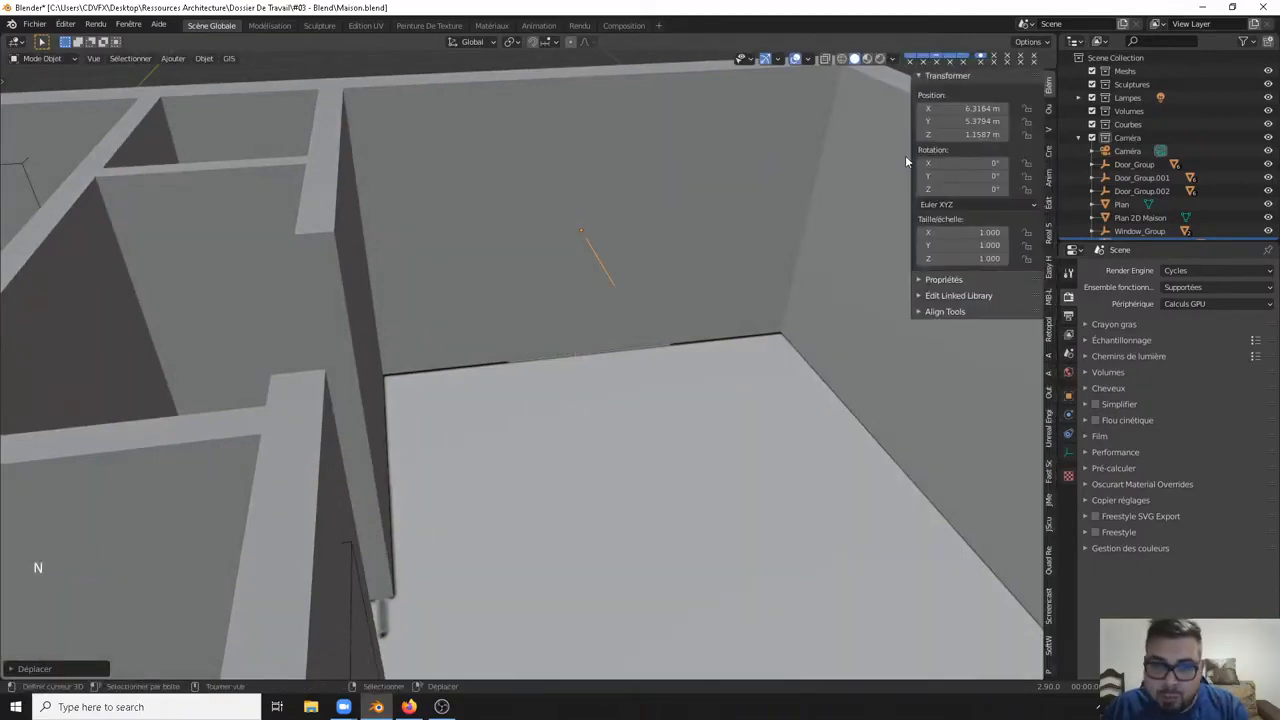
left_click(966, 134)
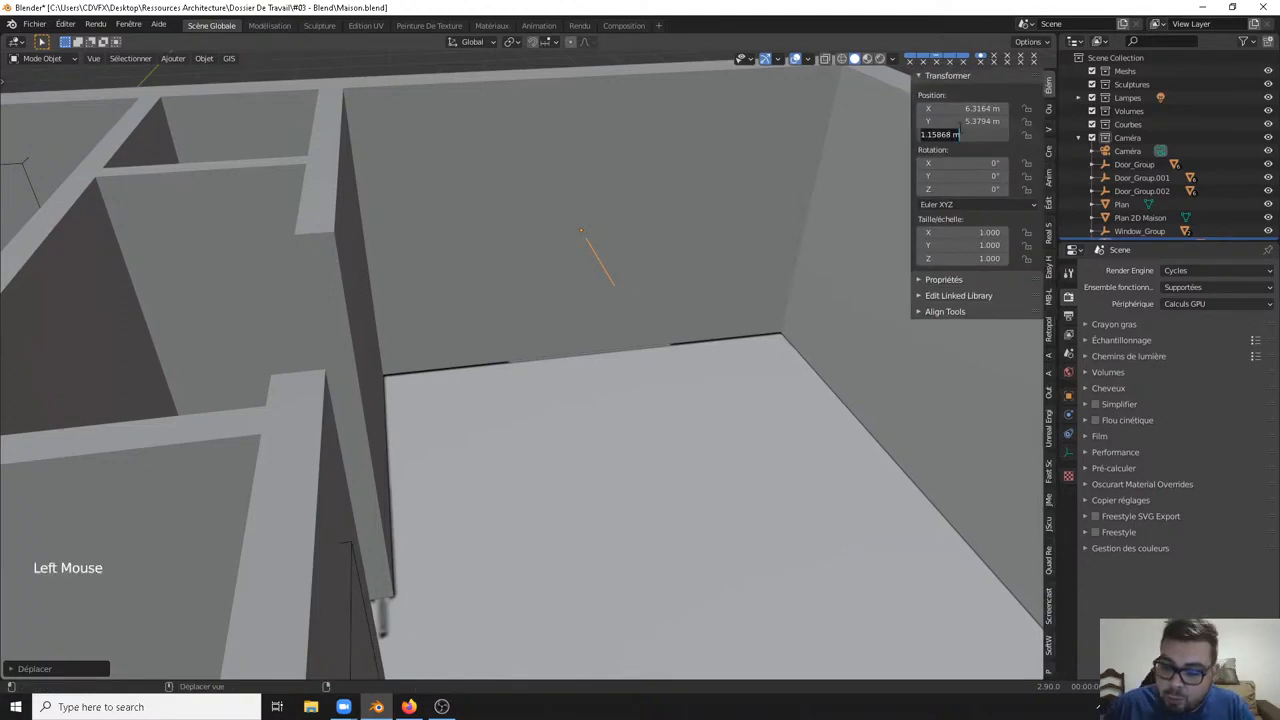
type("1.25")
key("Return")
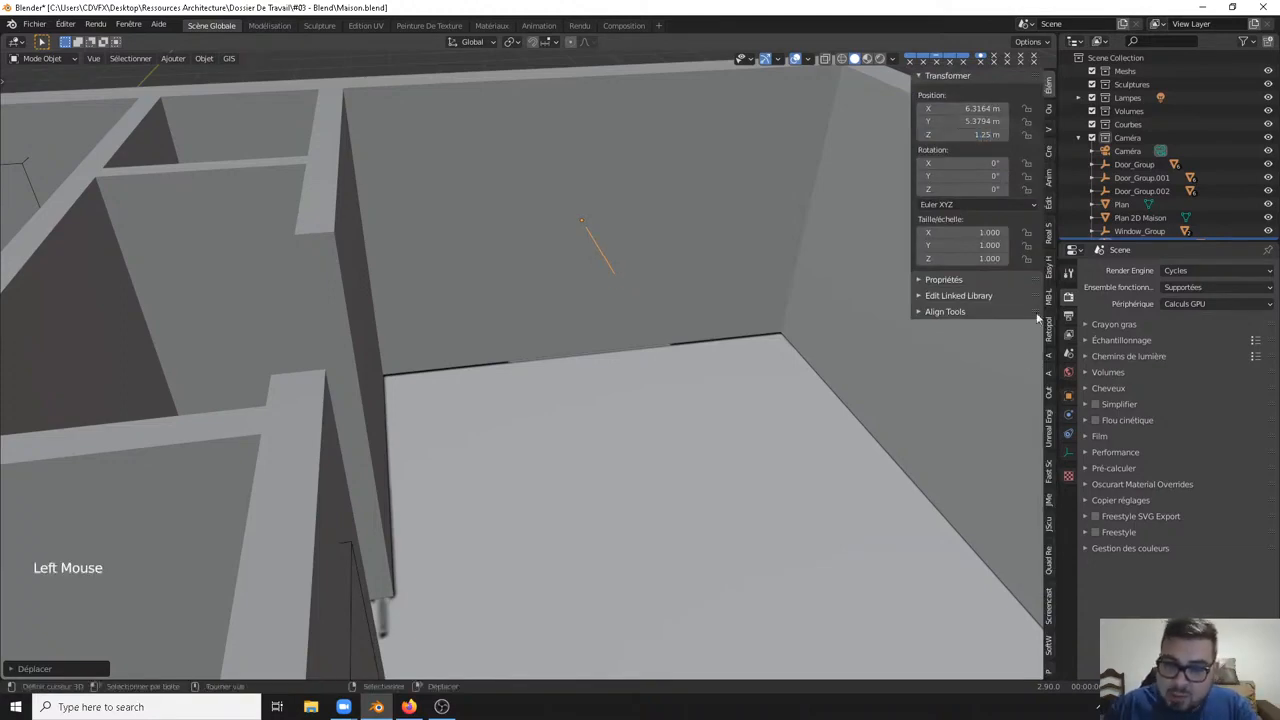
Step: Set the rail window's Z position to 1 m
middle_click_drag(643, 168, 680, 300)
middle_click_drag(680, 300, 719, 241)
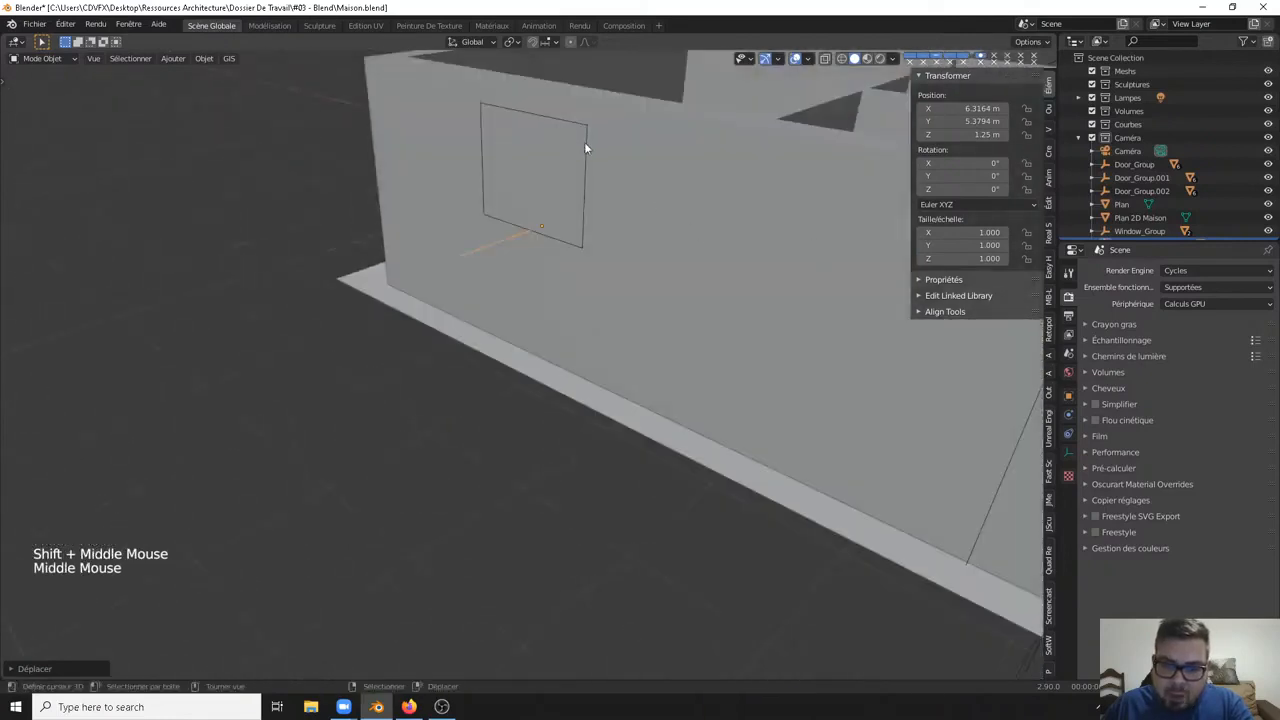
left_click(966, 134)
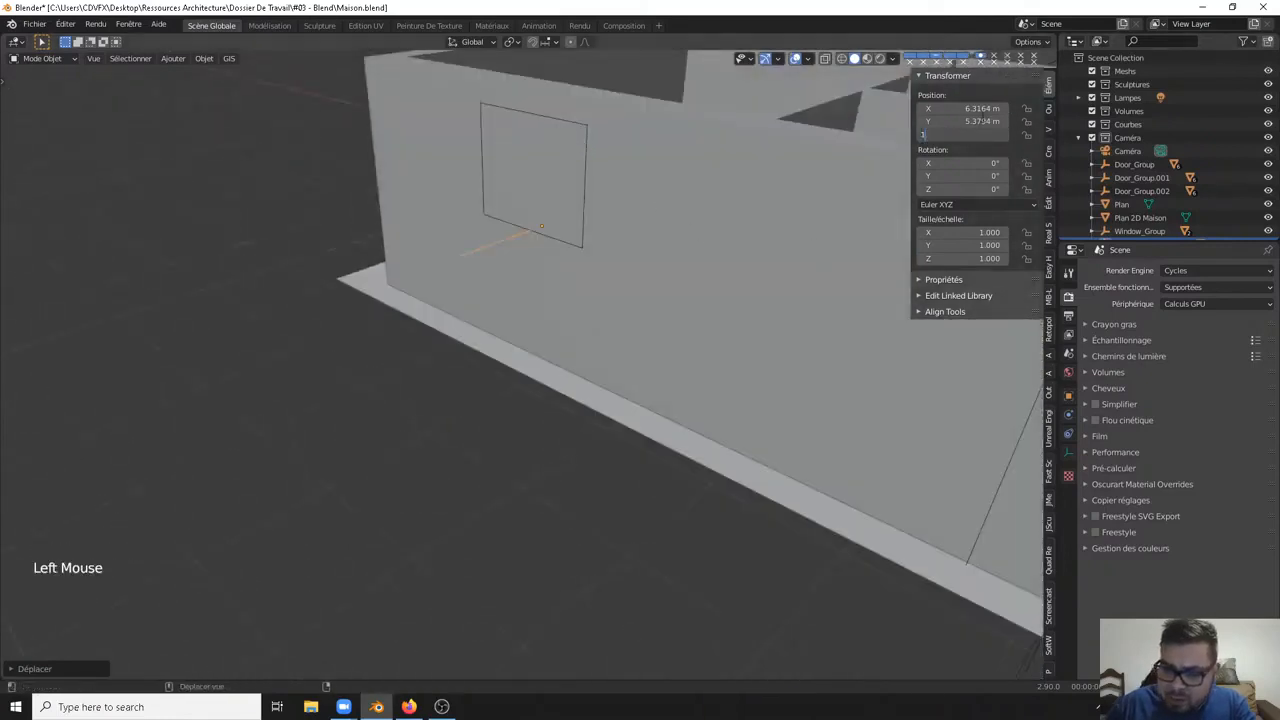
type("1")
key("Return")
middle_click_drag(776, 188, 527, 158)
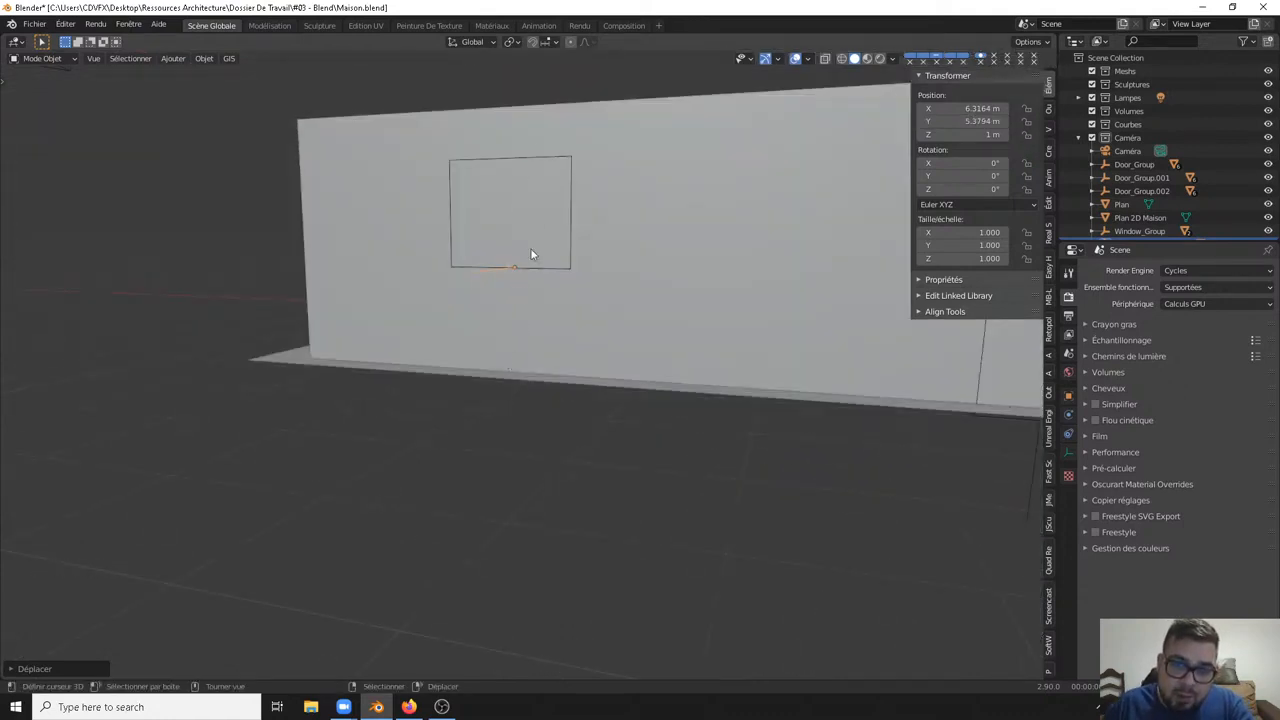
Step: Scale the rail window's cutter box along Y to about 1.45 and shift it to about Y -0.26 m through the wall
middle_click_drag(531, 254, 582, 233)
right_click(582, 235)
right_click(579, 232)
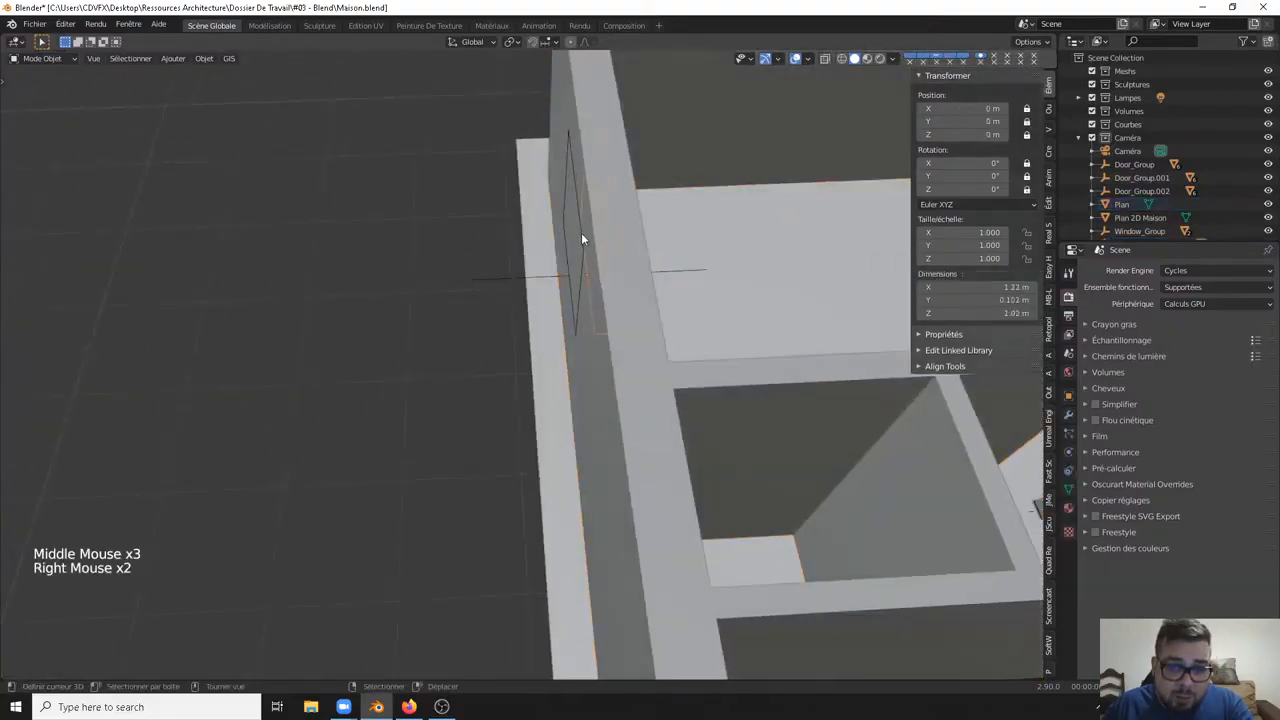
right_click(580, 235)
right_click(580, 236)
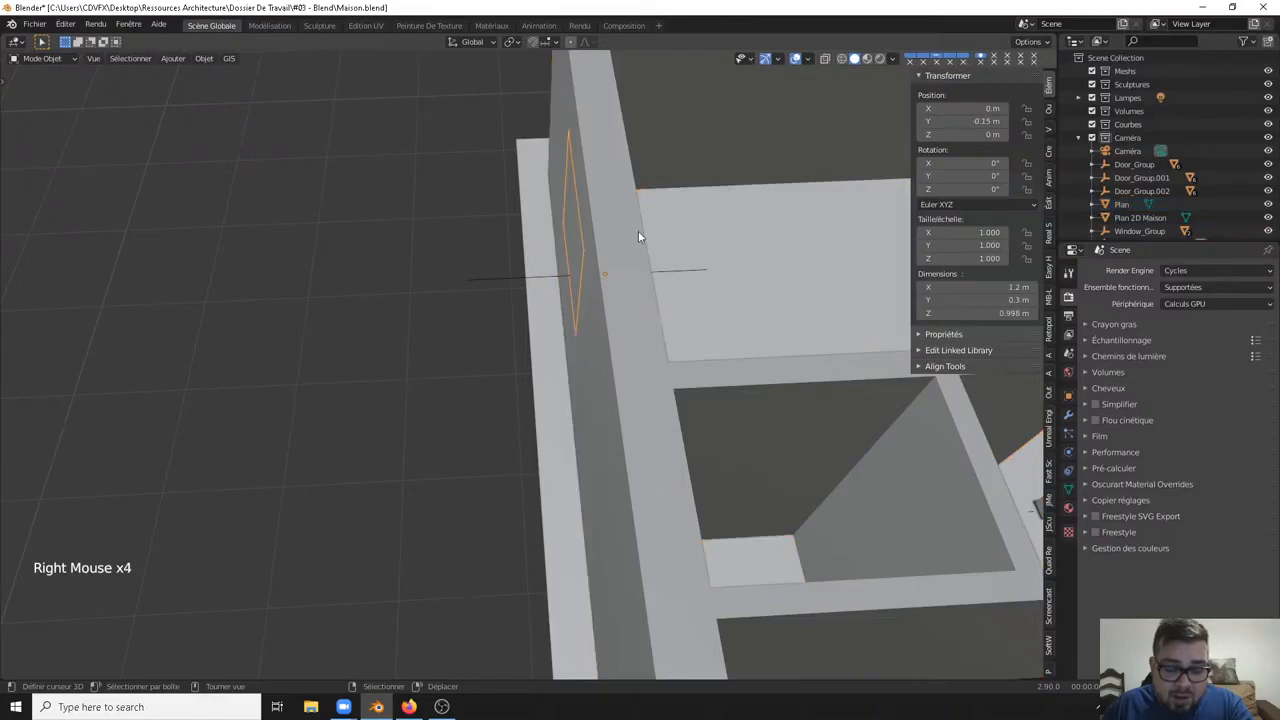
key("s")
key("y")
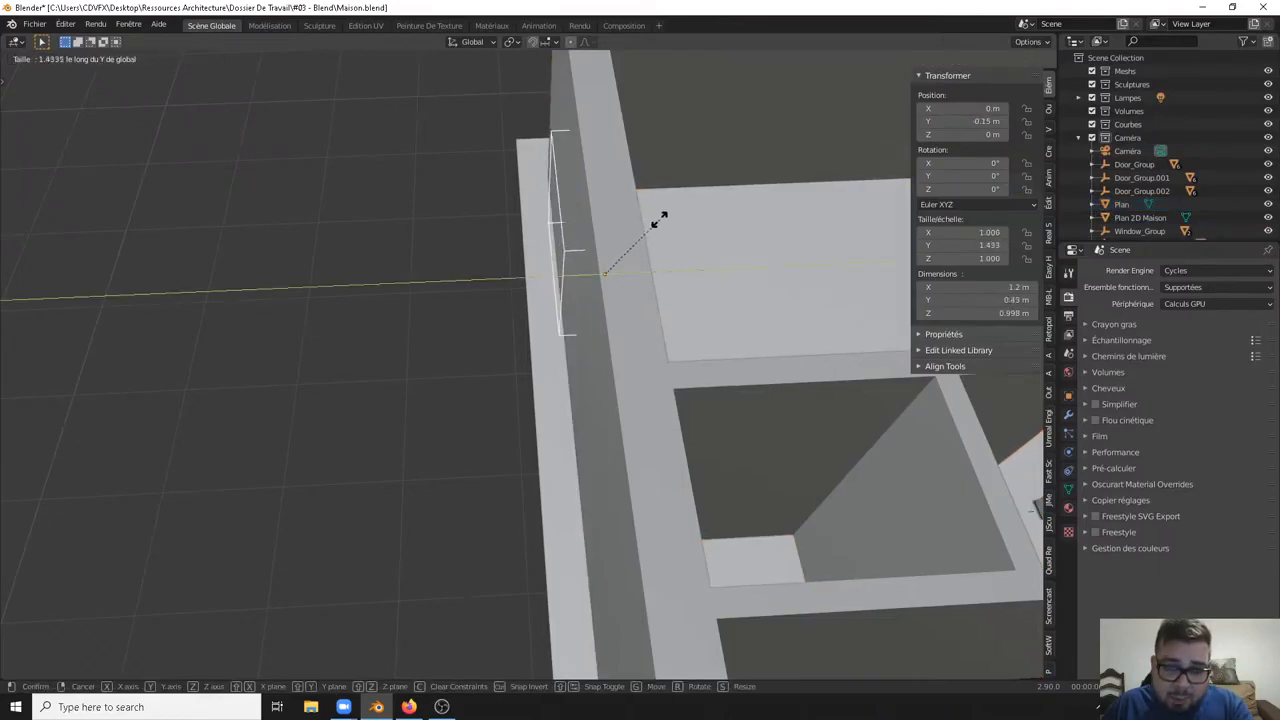
left_click(666, 233)
key("g")
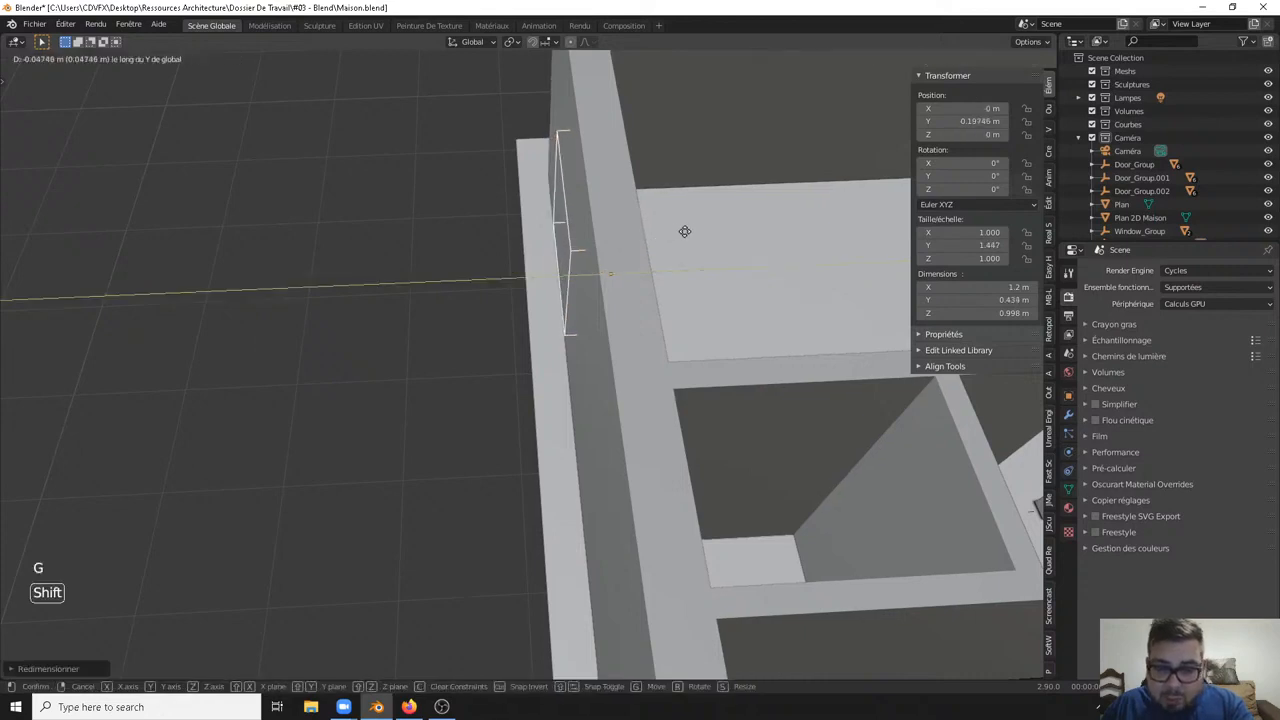
left_click(757, 229)
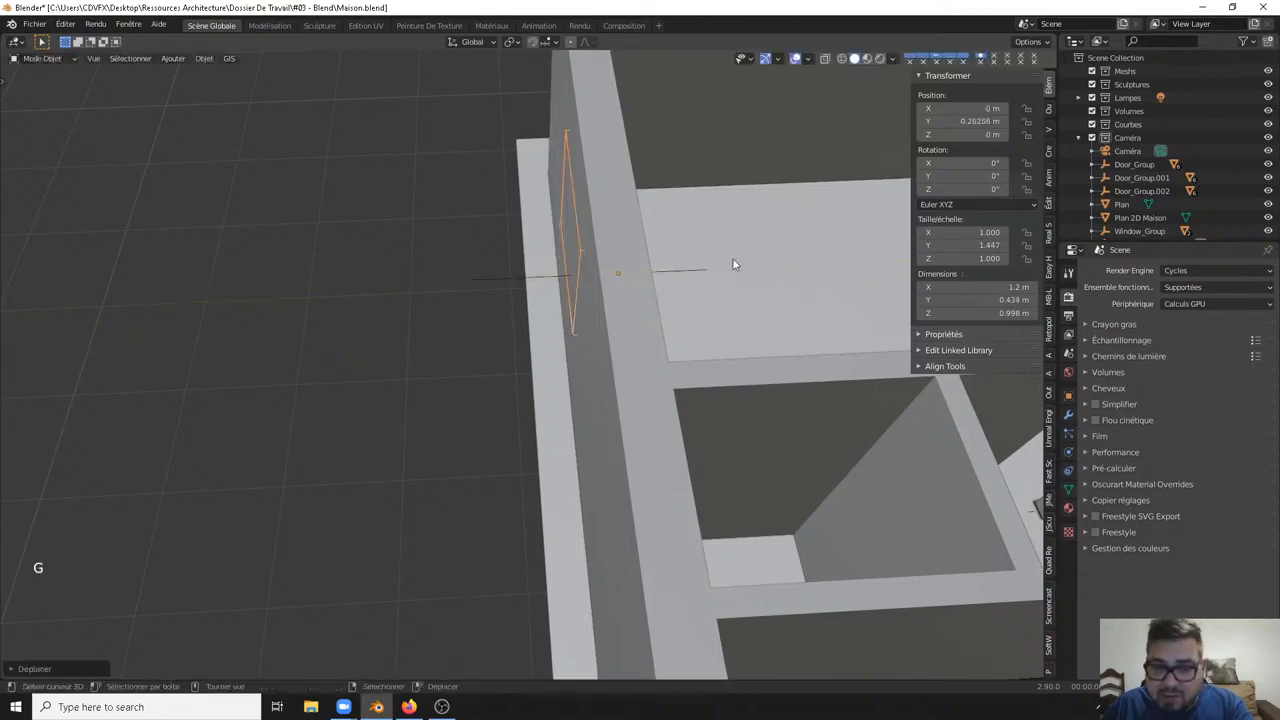
Step: Inspect how the rail window and its cutter box sit in the outer wall from inside the room
right_click(671, 198)
key("ctrl+z")
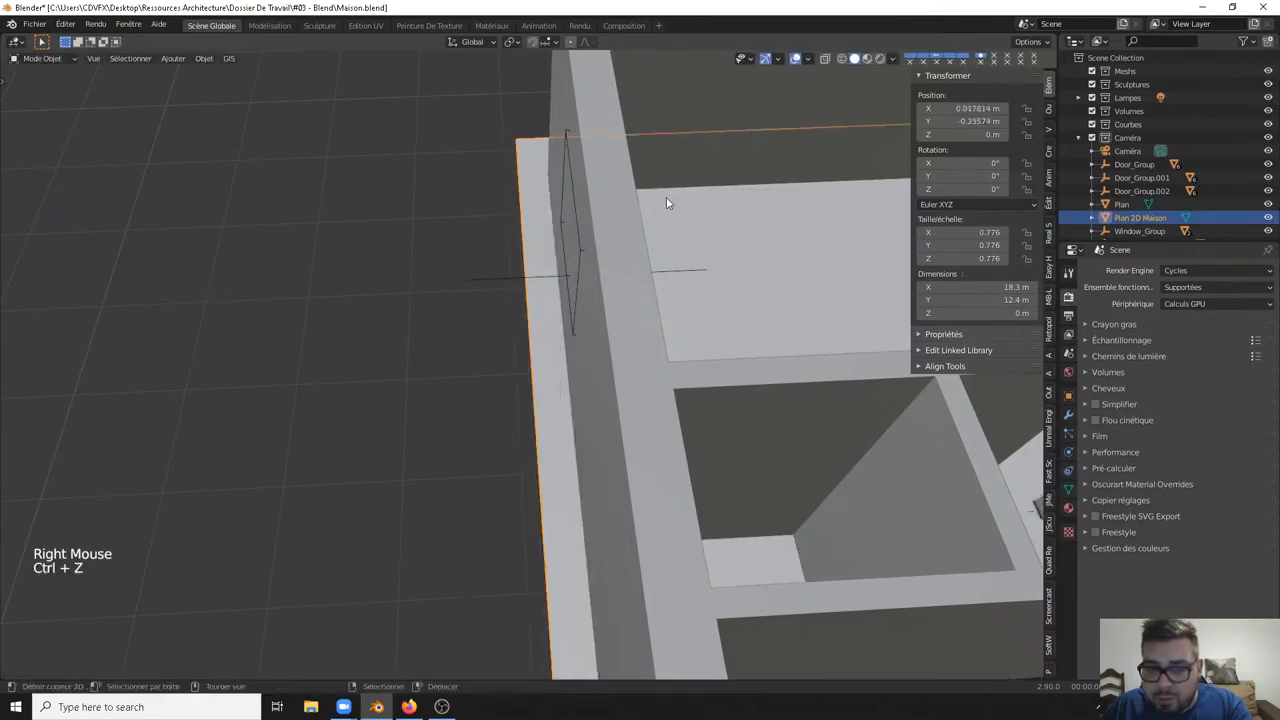
right_click_drag(666, 196, 673, 215)
middle_click_drag(673, 215, 668, 322, "alt")
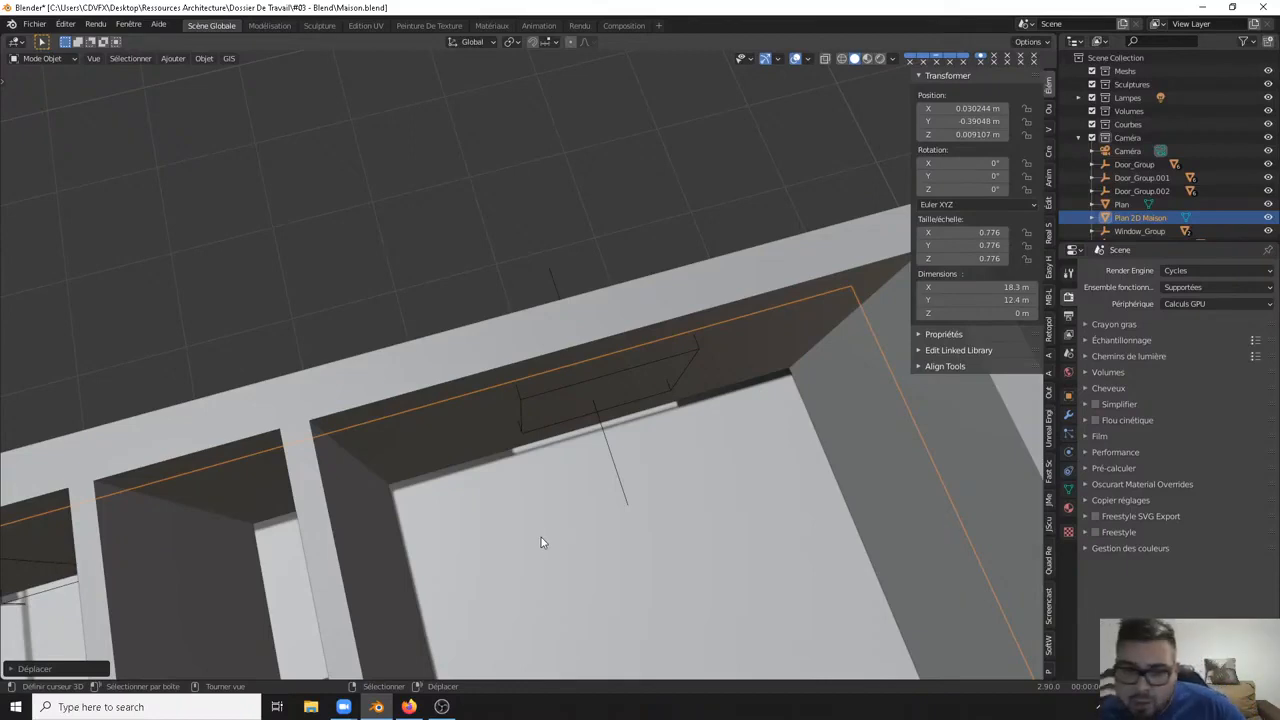
scroll(720, 555, "down", 1)
middle_click_drag(720, 555, 701, 262)
middle_click_drag(604, 244, 545, 268)
Step: Show the floor plan from the top with X-ray on and add another Archimesh Rail Window at the world origin
key("KP_7")
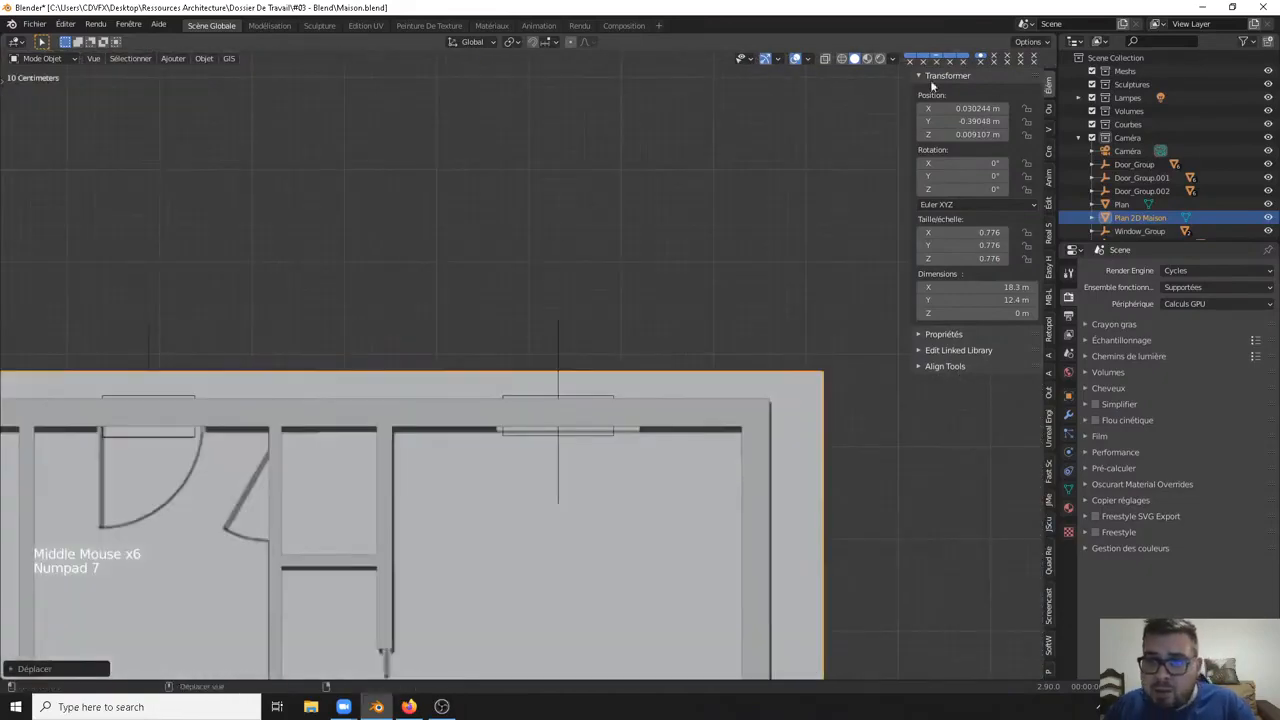
left_click(826, 59)
scroll(738, 486, "down", 5)
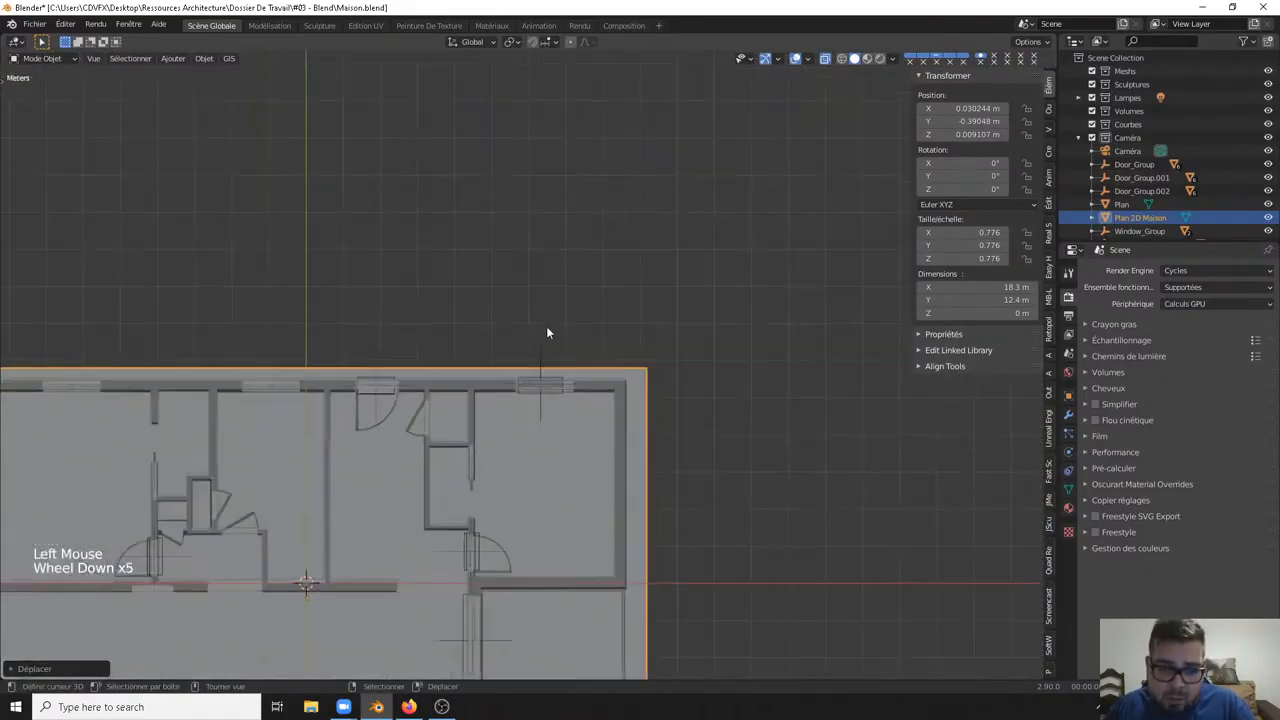
middle_click_drag(547, 332, 714, 200, "shift")
key("shift+a")
mouse_move(596, 342)
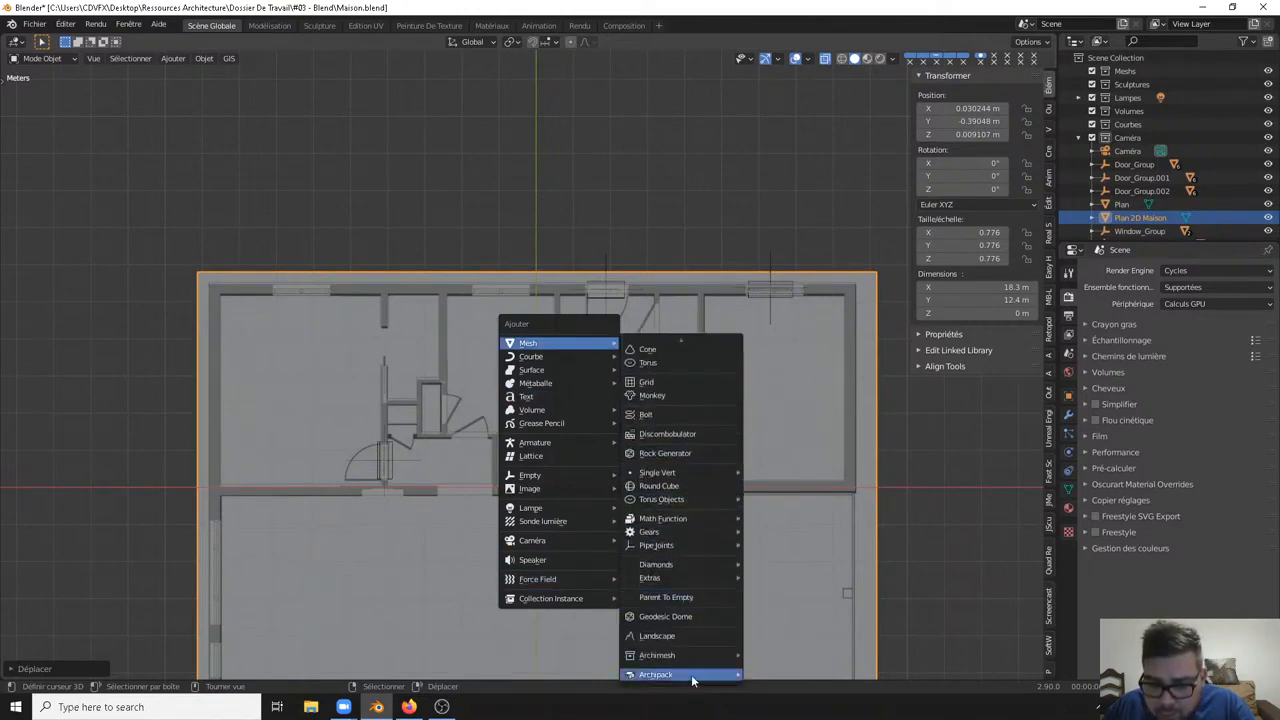
mouse_move(688, 655)
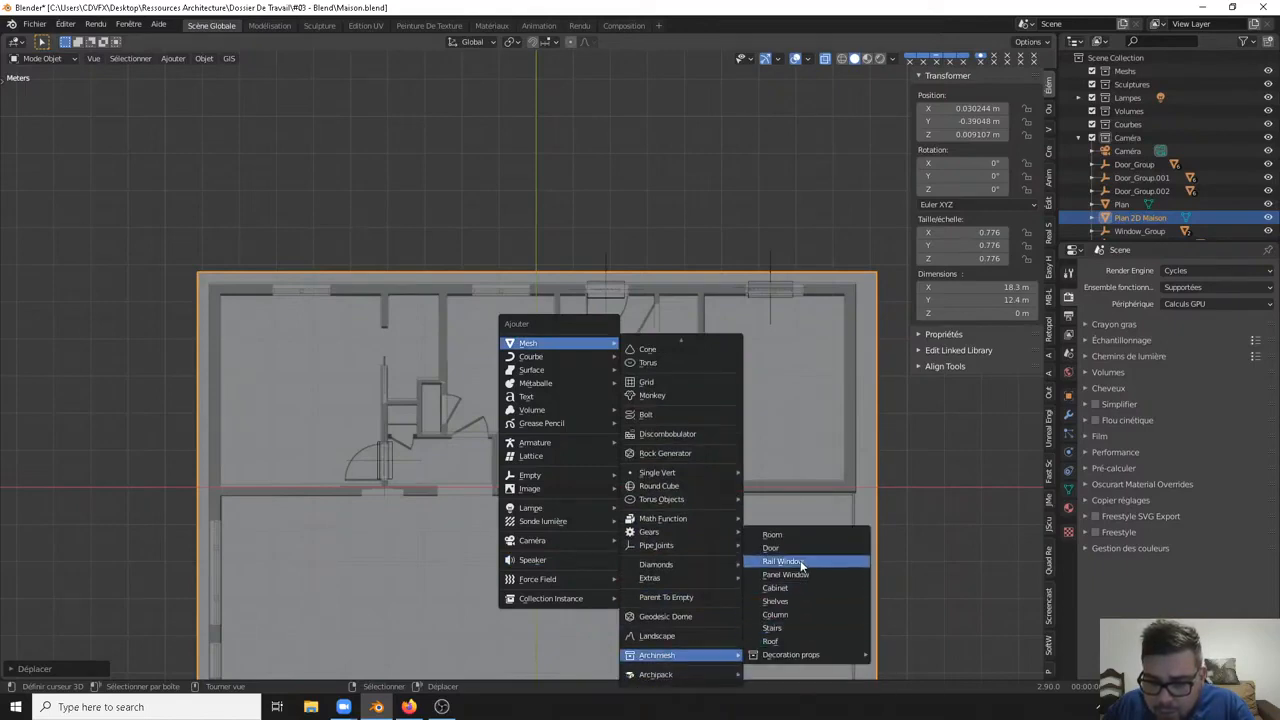
left_click(801, 563)
Step: Select the new rail window's parent empty and move the window to the outer-wall opening of the upper middle room
right_click(537, 475)
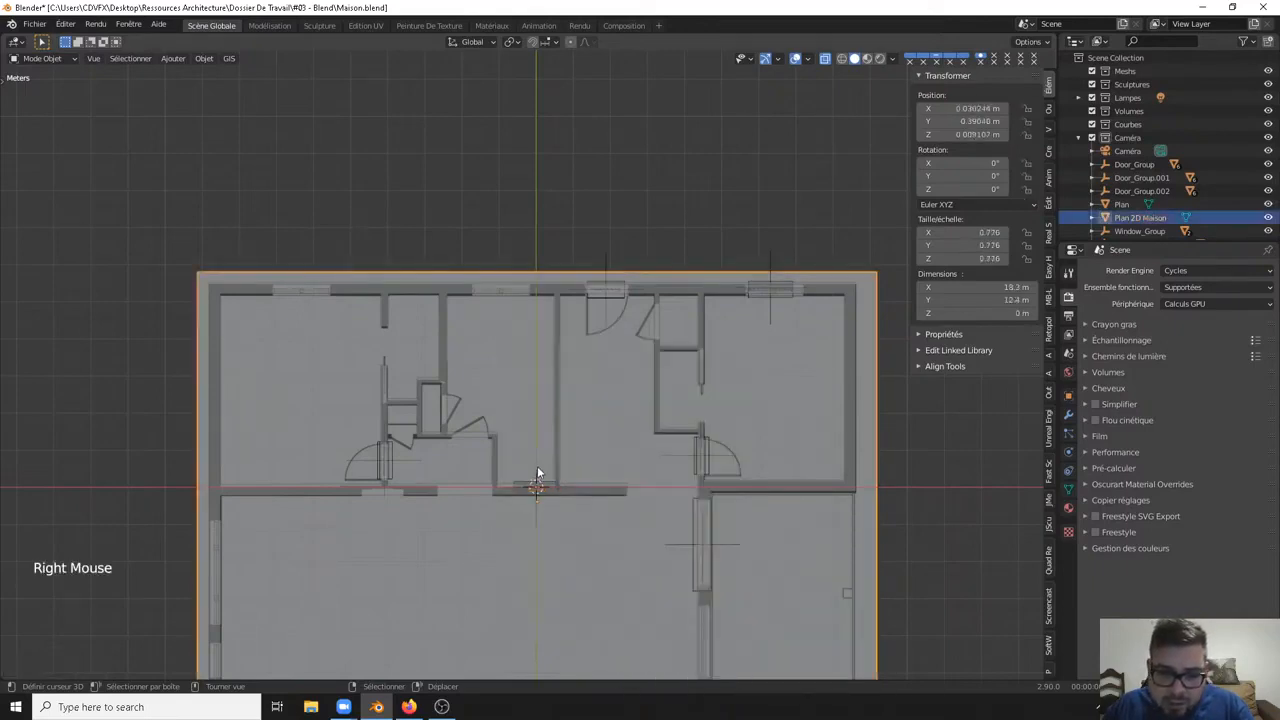
right_click(535, 462)
key("g")
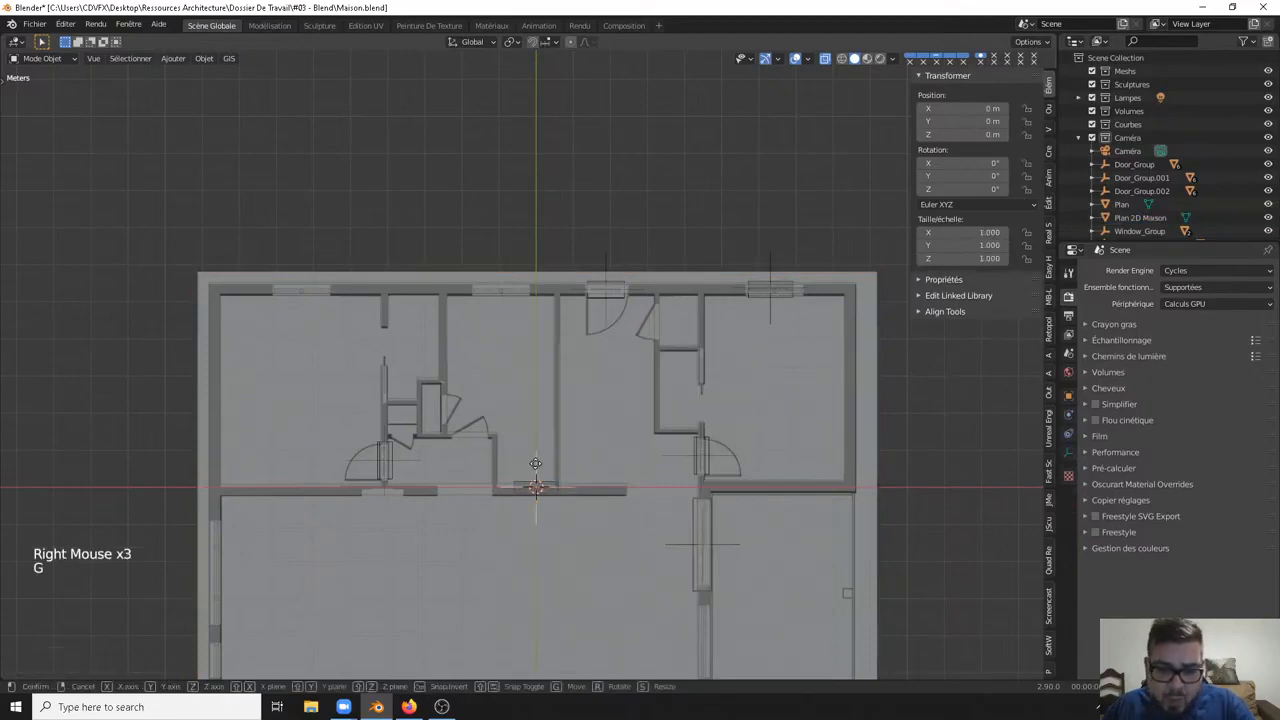
key("shift")
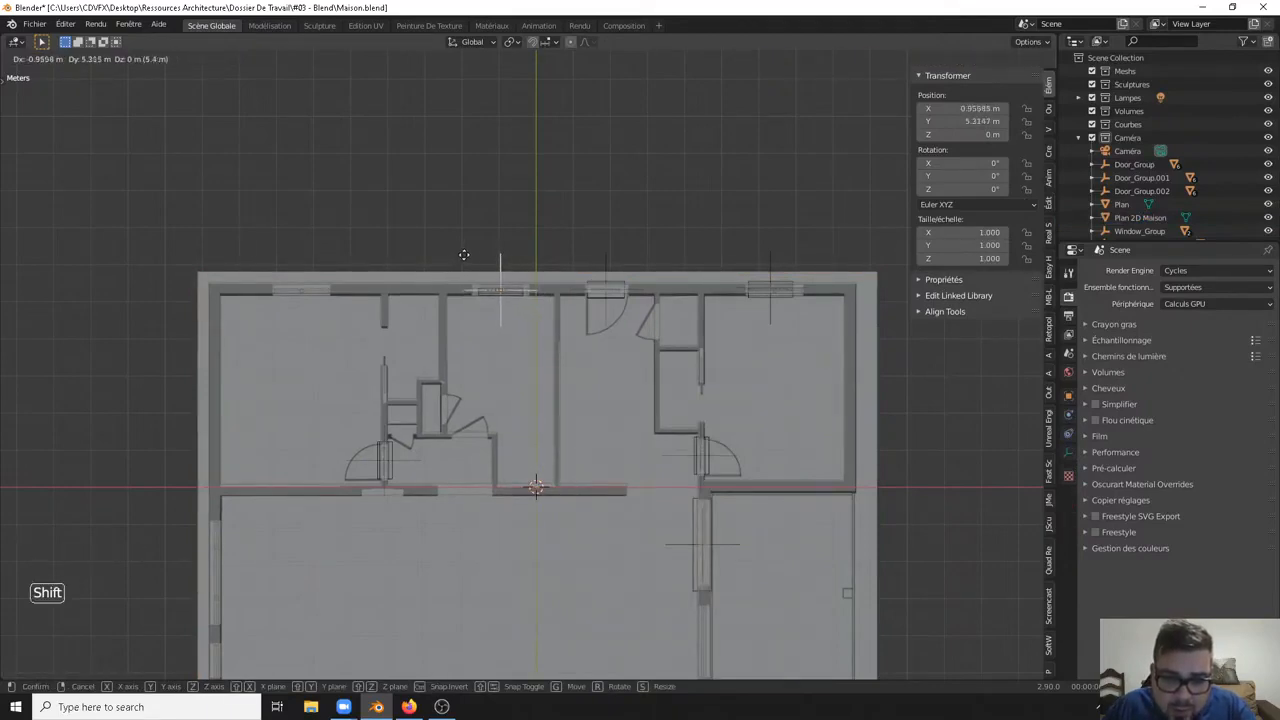
left_click(465, 253)
Step: Raise the new rail window 1 m along Z
middle_click_drag(466, 252, 484, 366)
scroll(449, 385, "up", 4)
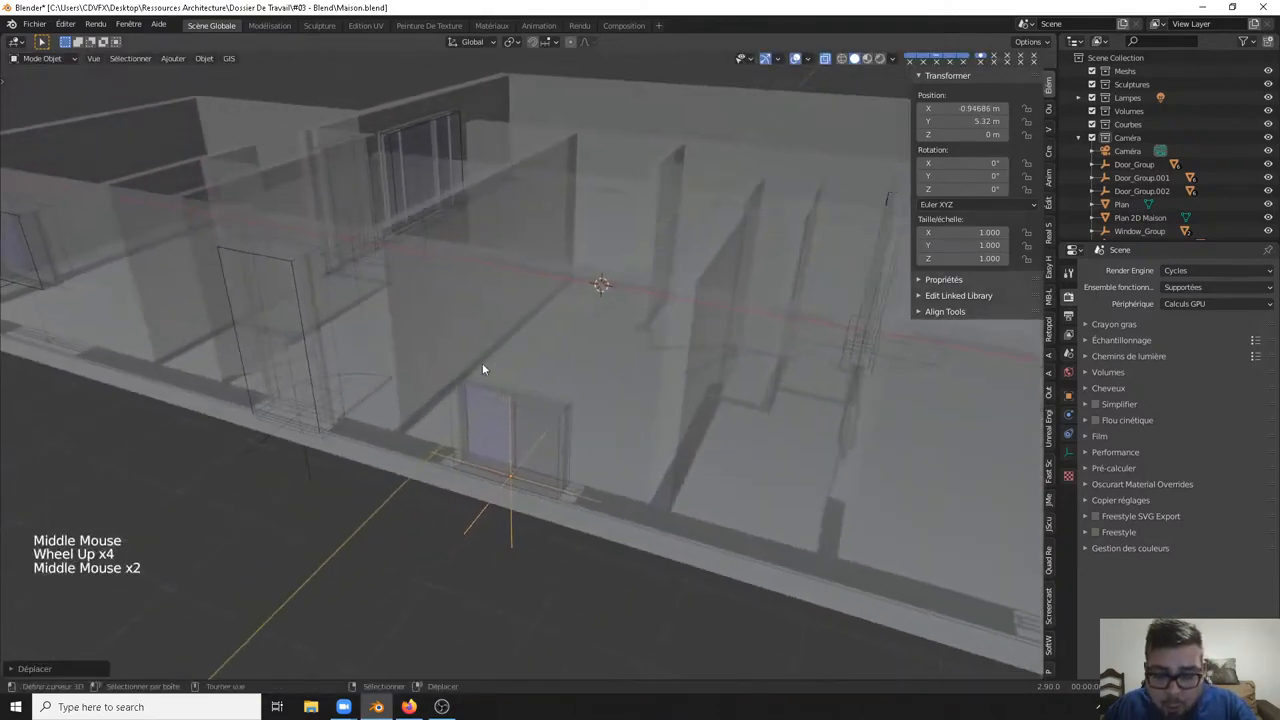
type("g")
type("1")
key("Return")
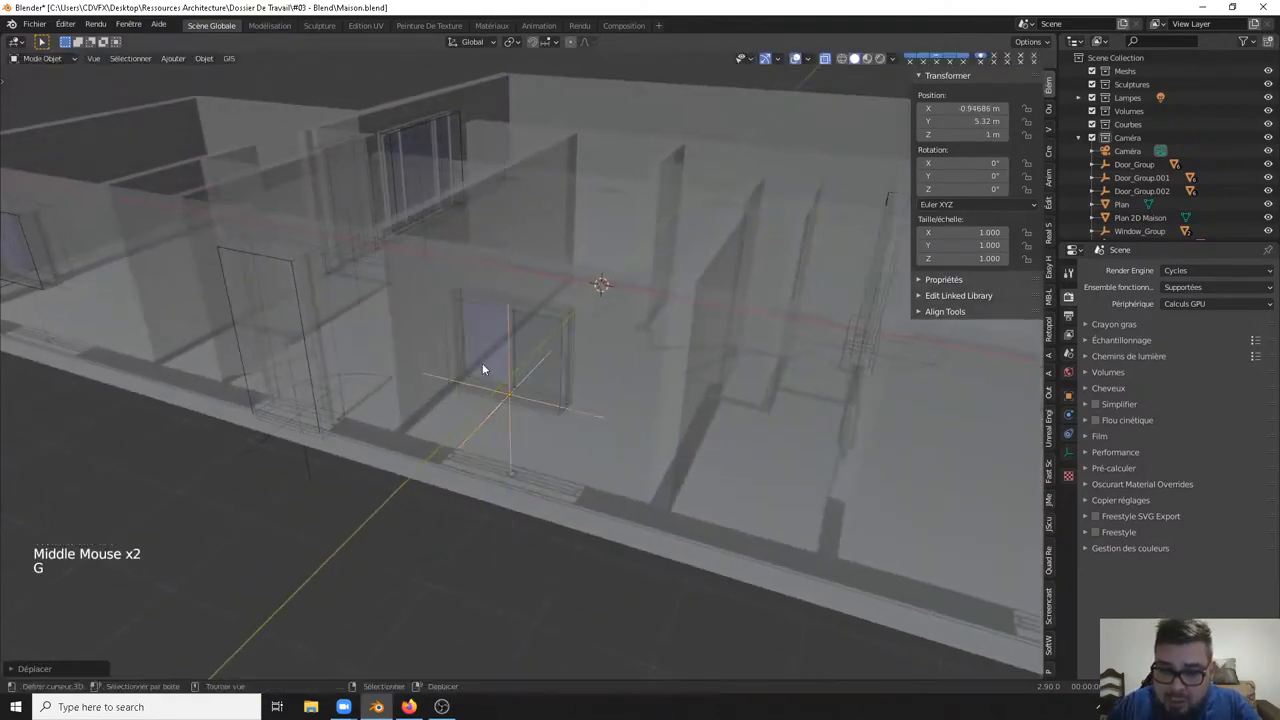
Step: Select the new rail window's cutter box and scale it along Y to about 1.95
middle_click_drag(506, 374, 417, 351)
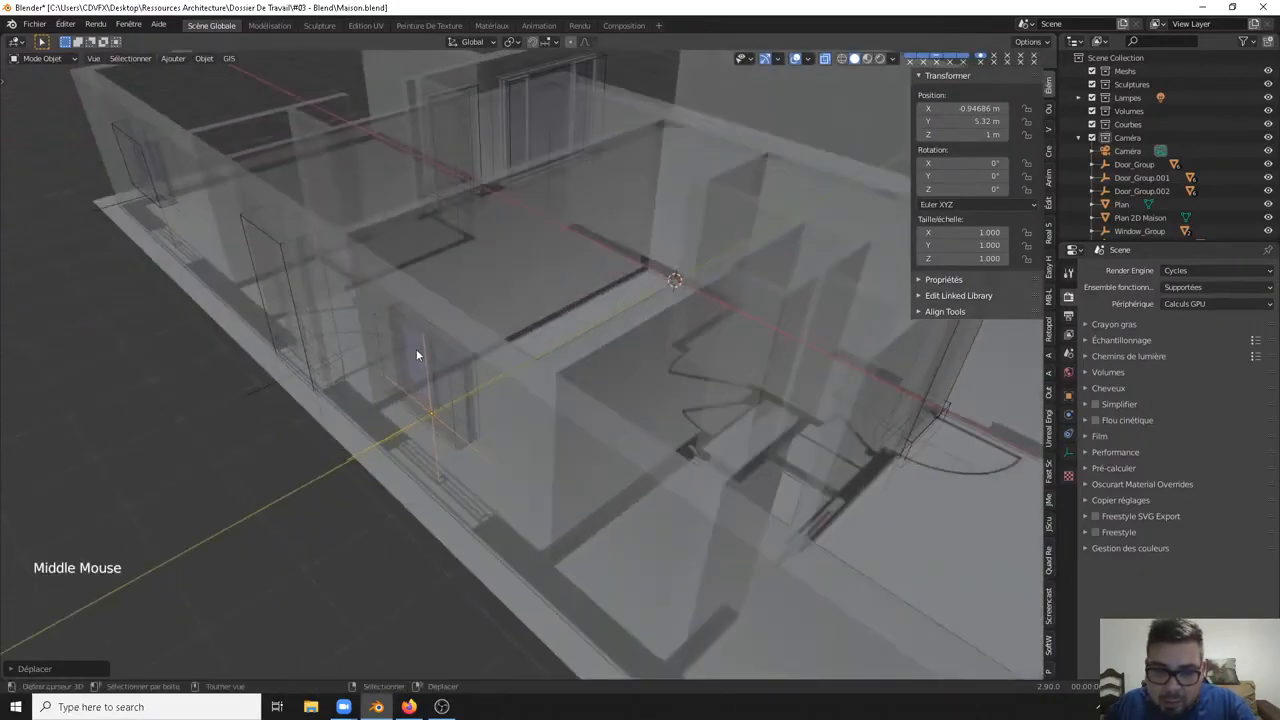
right_click(418, 355)
right_click(421, 350)
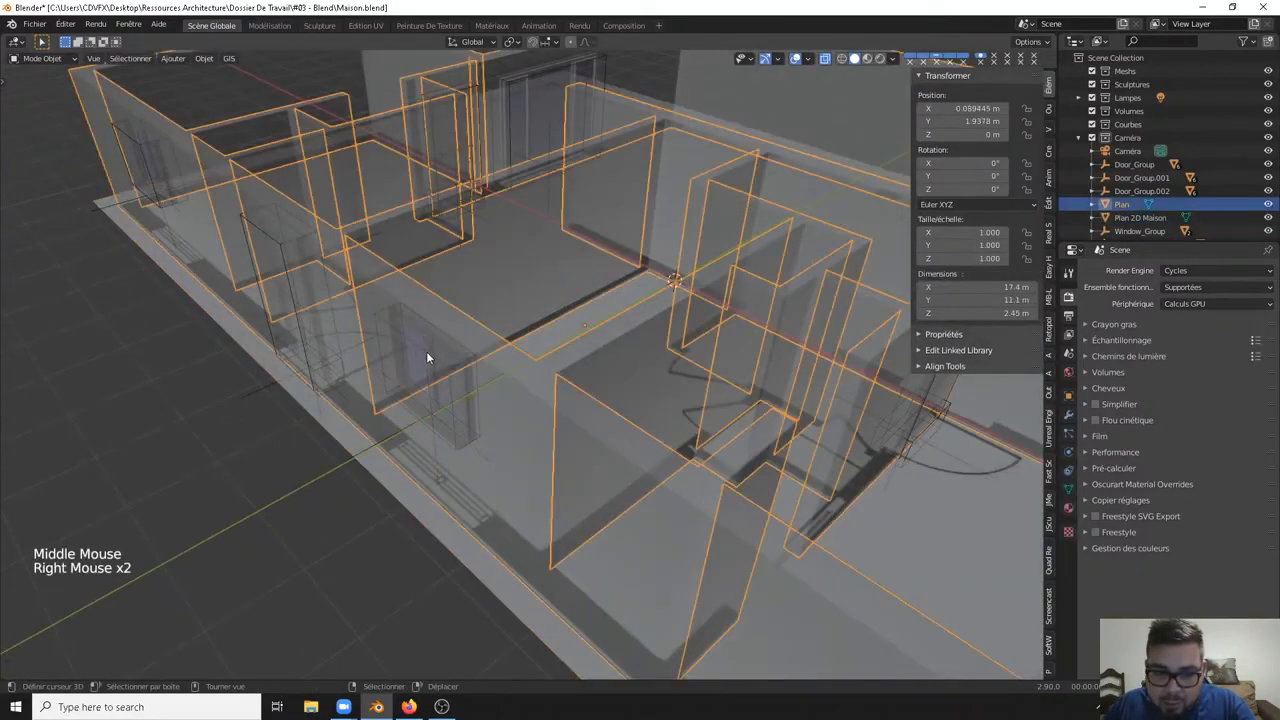
right_click(427, 356)
right_click(425, 356)
right_click(422, 353)
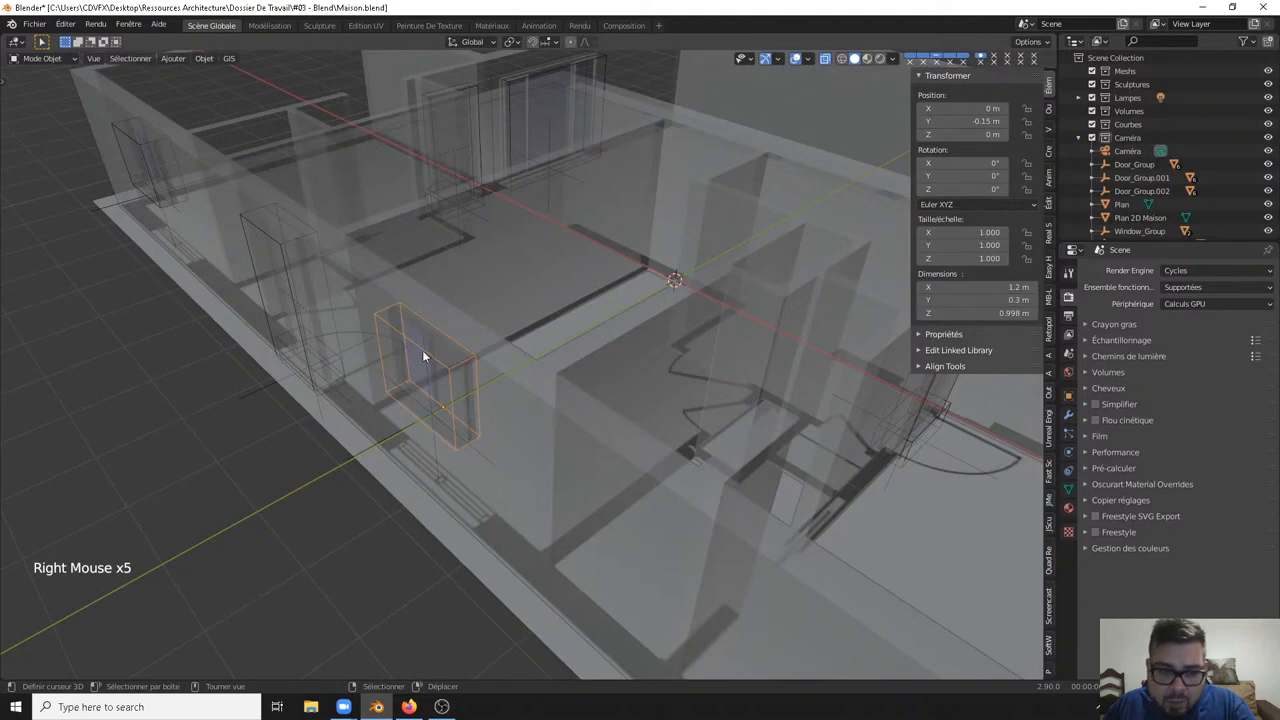
key("s")
key("y")
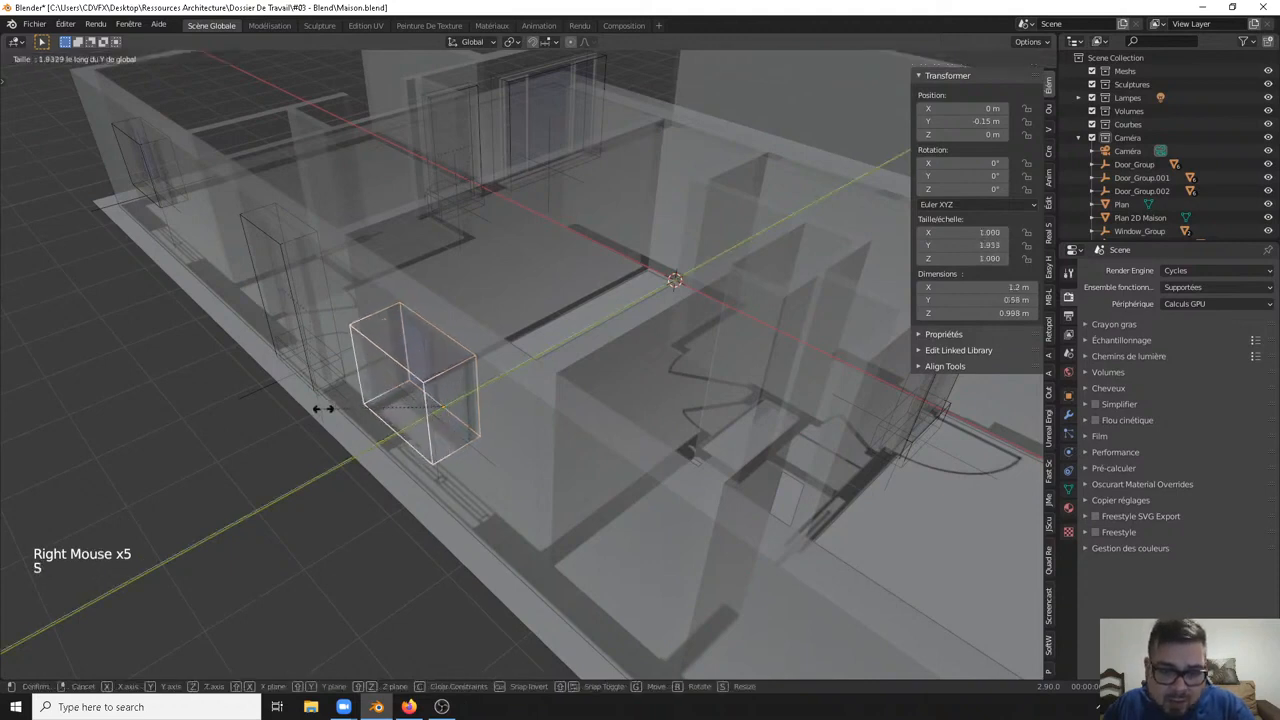
left_click(322, 409)
Step: Shift the cutter box to about Y -0.33 m so it spans the wall, and turn off X-ray
key("g")
key("y")
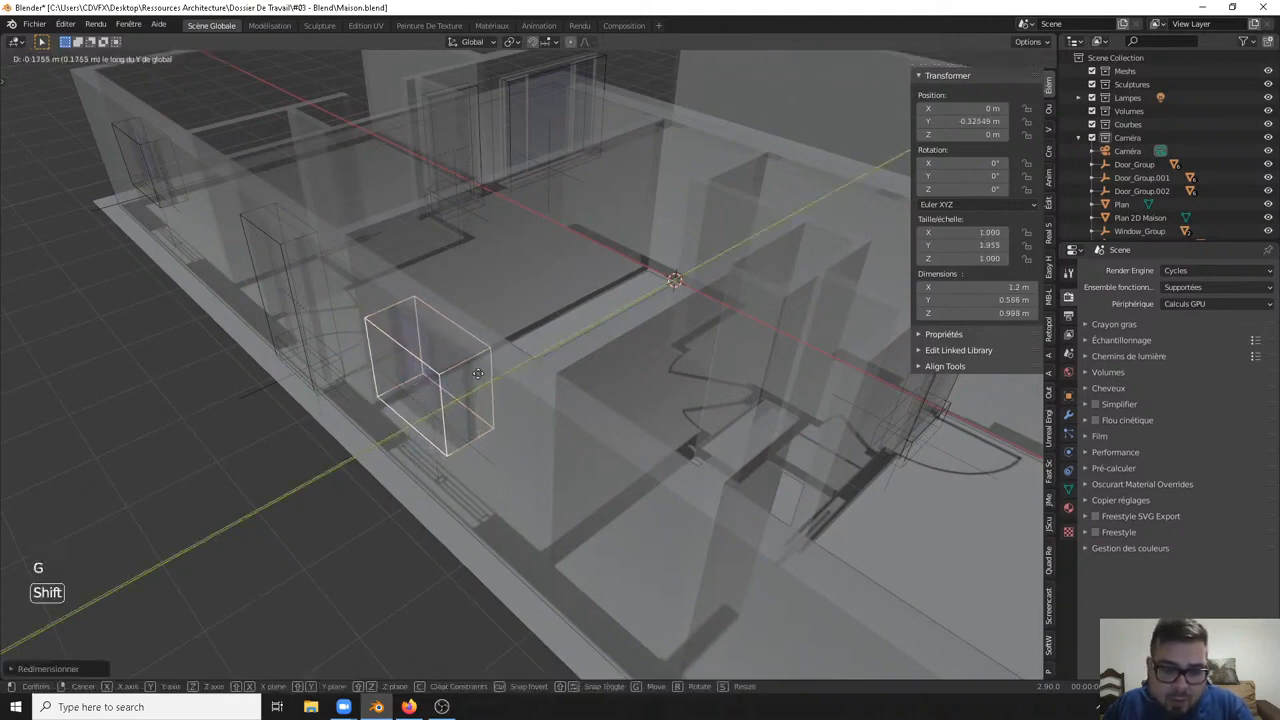
left_click(484, 371)
left_click(855, 58)
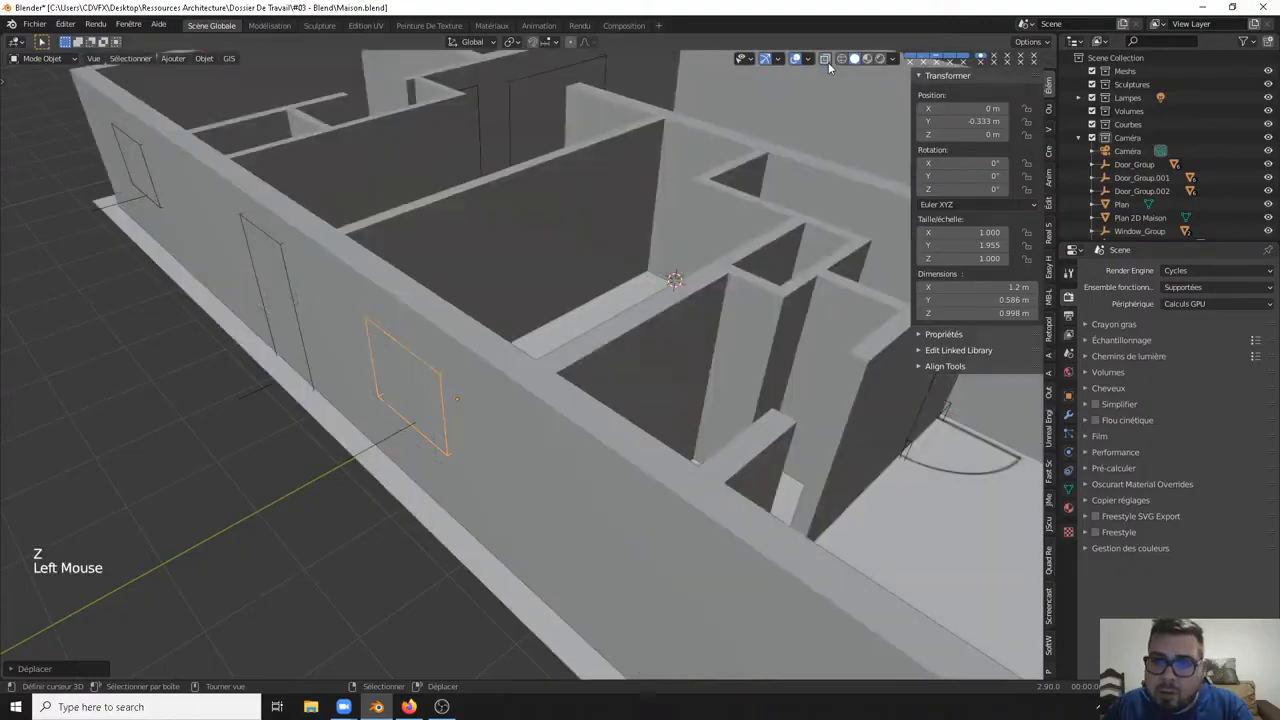
Step: Select the parent empty of the middle room's rail window and move it along Y to about 5.37 m
mouse_move(636, 164)
middle_mouse_down()
mouse_move(555, 217)
mouse_move(634, 184)
mouse_move(461, 347)
middle_mouse_up()
right_click(429, 403)
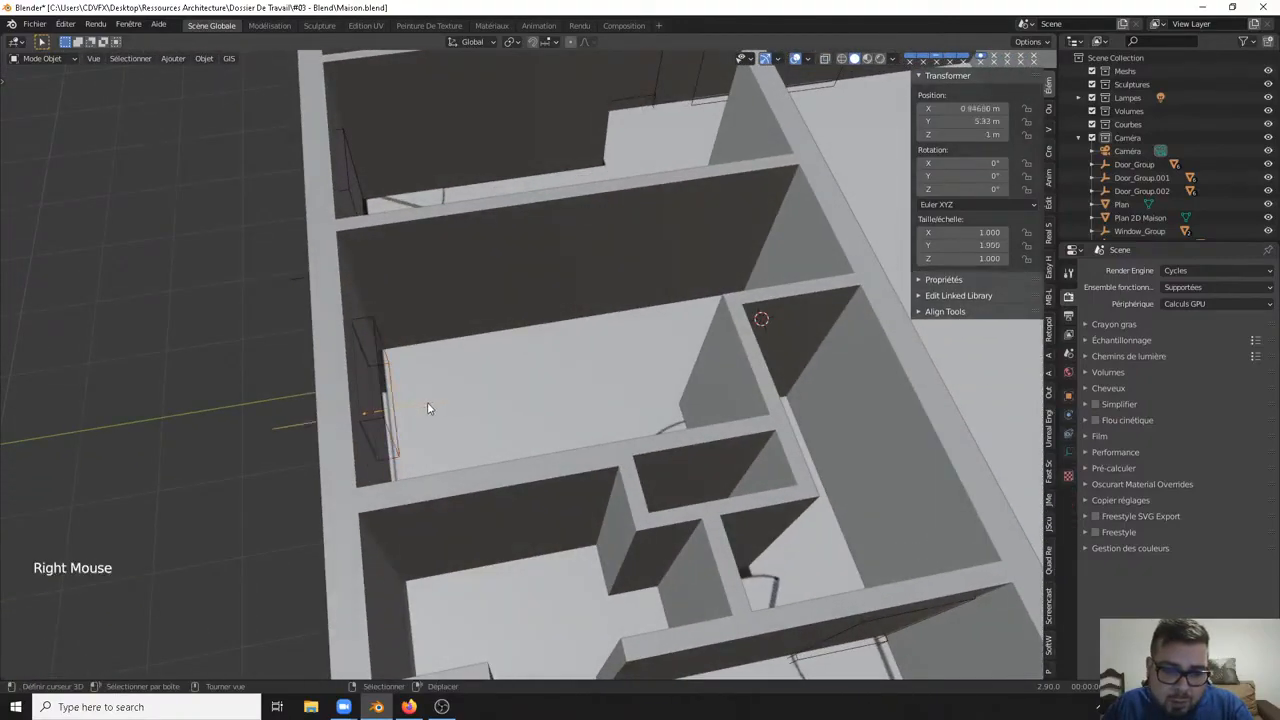
key("g")
key("y")
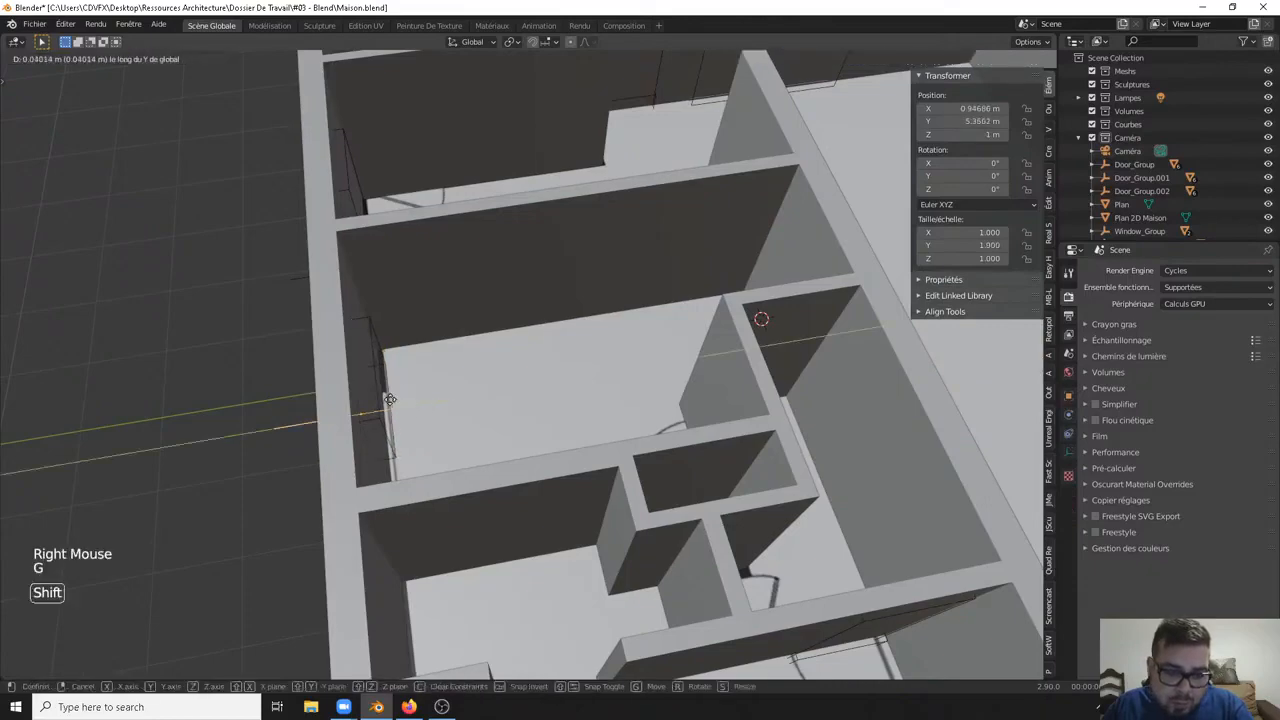
left_click(421, 403)
Step: Deselect everything and show the plan from above in solid shading with X-ray turned on
middle_click_drag(421, 403, 423, 371)
key("KP_7")
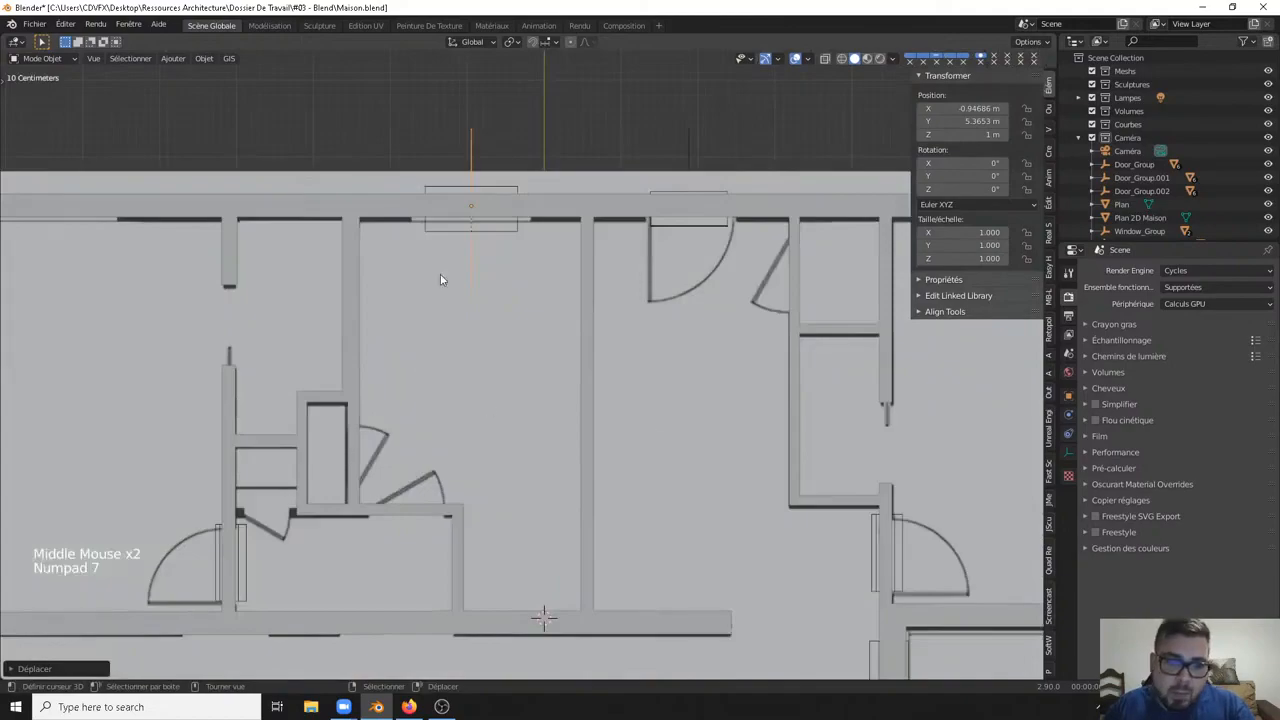
middle_click_drag(440, 279, 588, 321, "shift")
key("a")
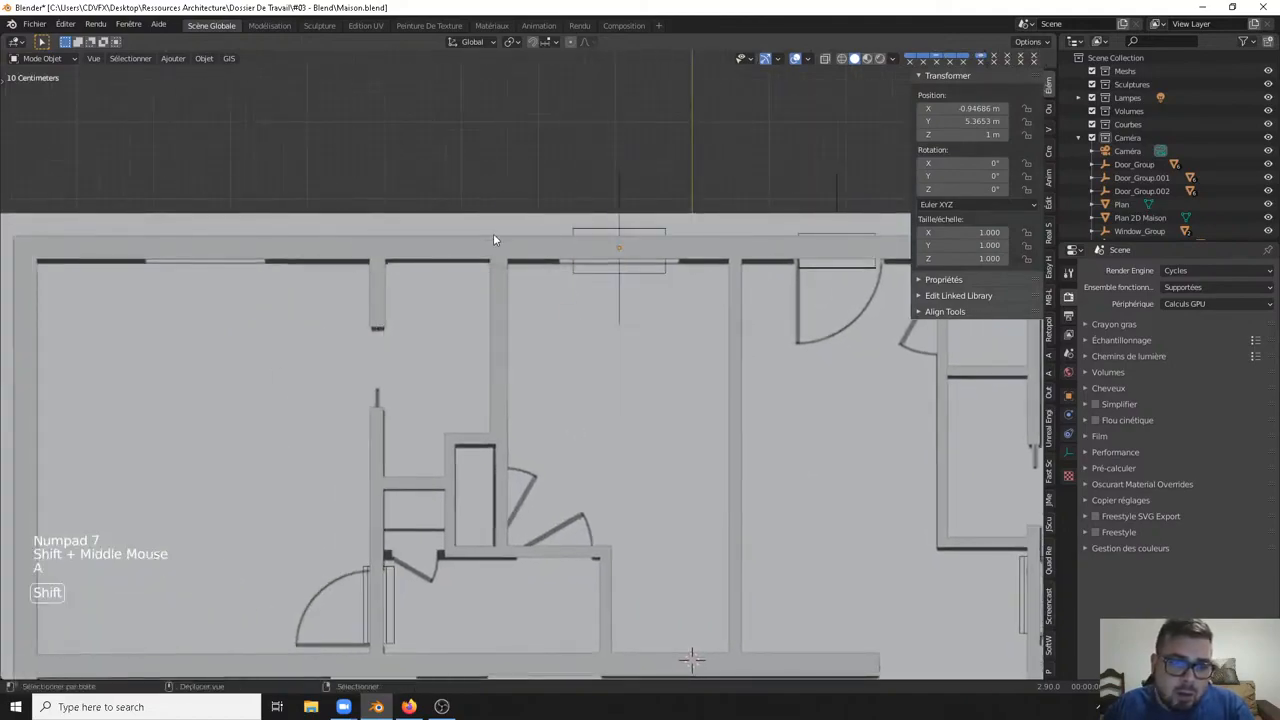
key("shift+z")
left_click(809, 60)
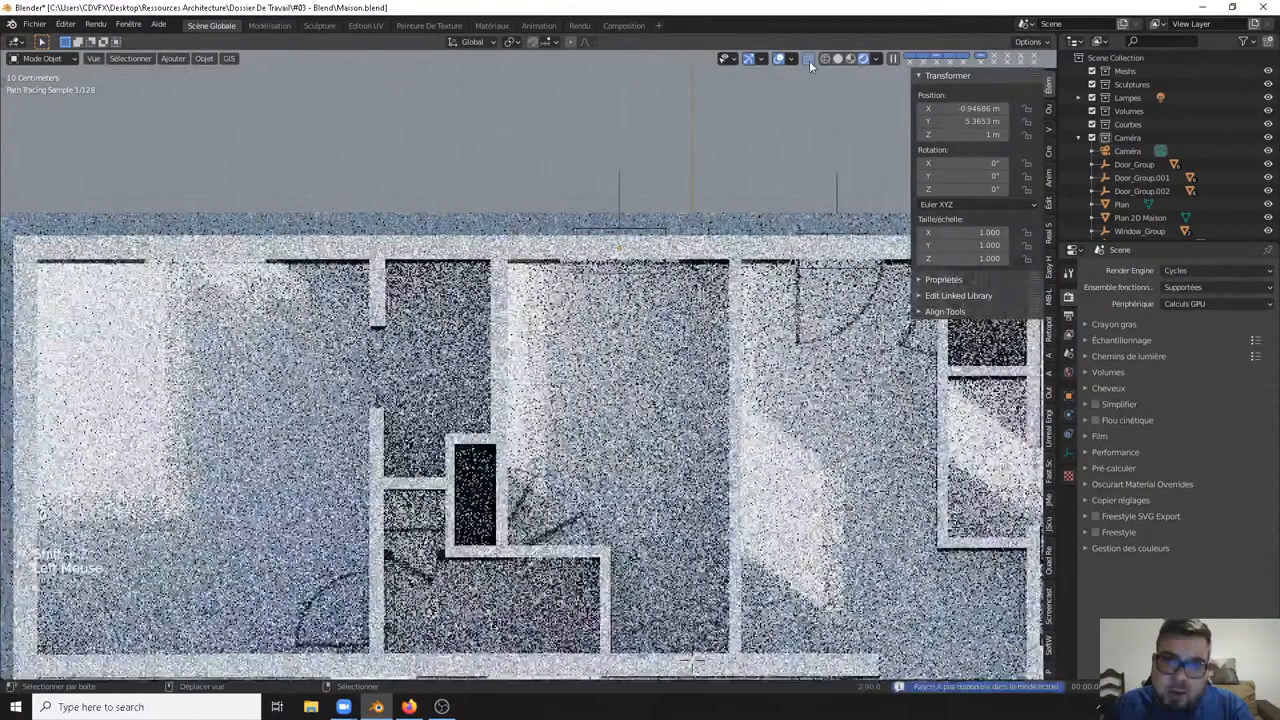
key("shift+z")
left_click(766, 60)
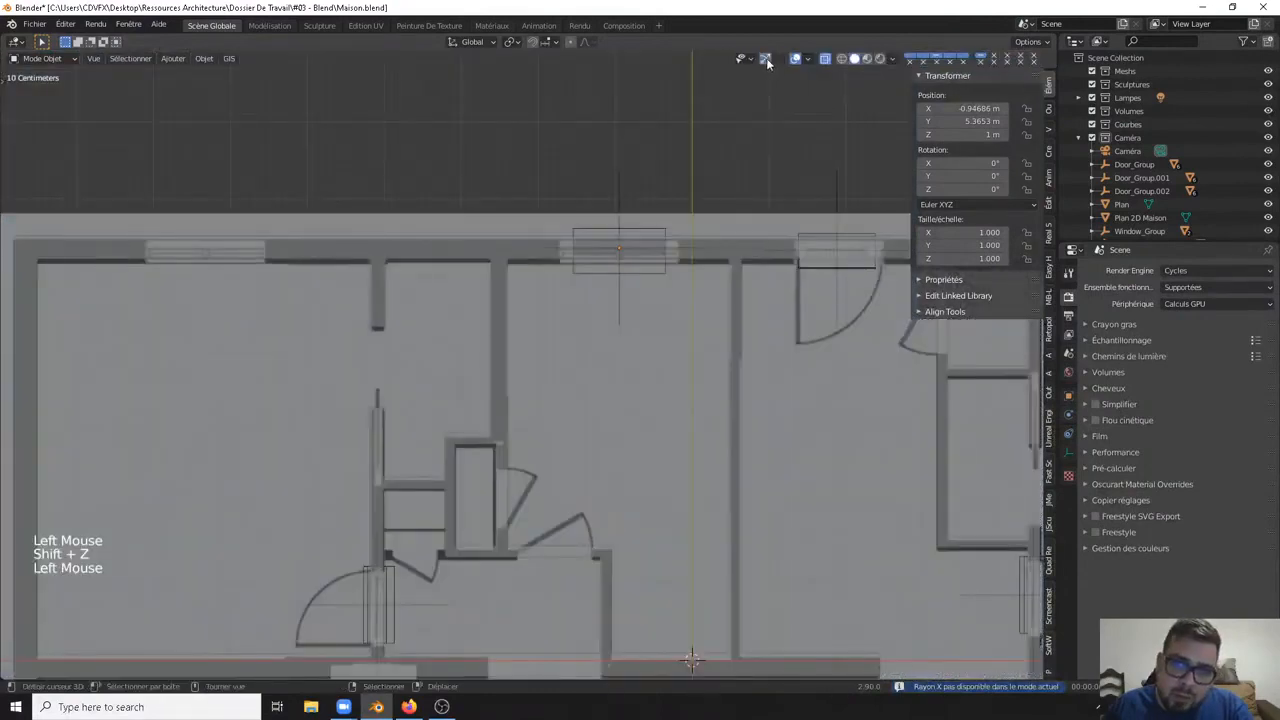
left_click(808, 60)
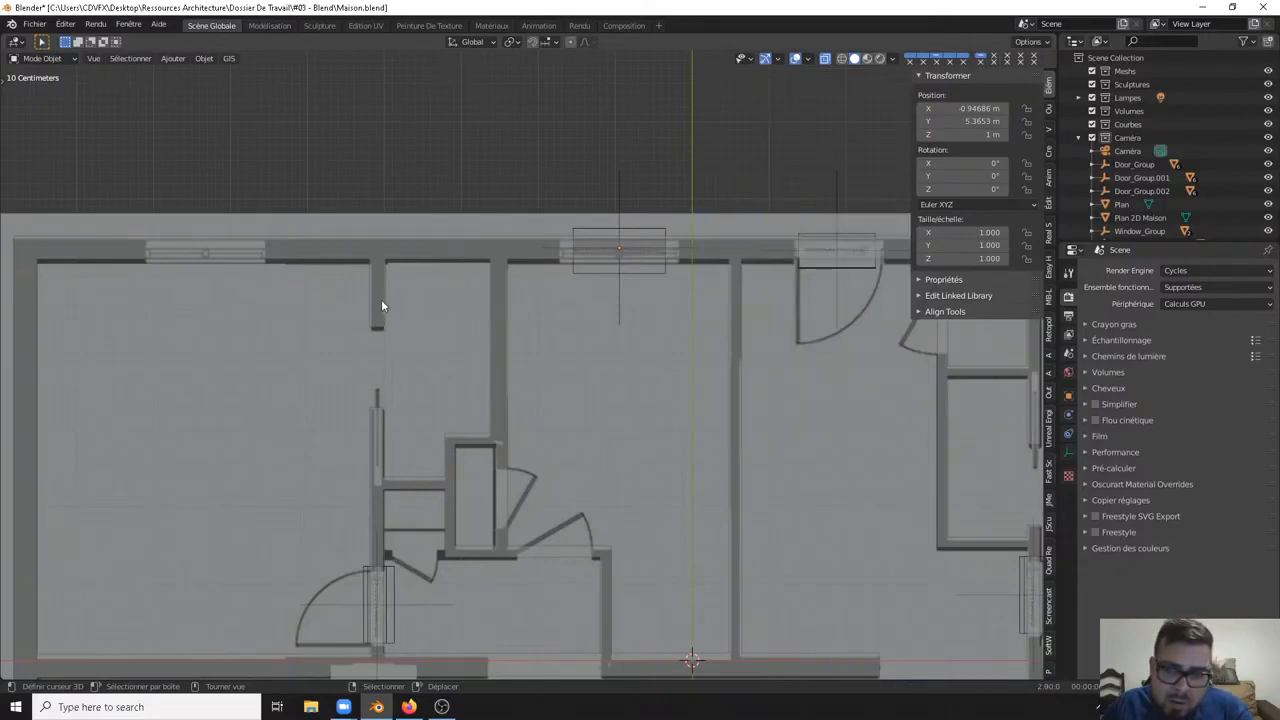
Step: Place the 3D cursor on the outer-wall window opening of the upper-left room in the floor plan
scroll(381, 302, "down", 3)
middle_click_drag(371, 363, 463, 223, "shift")
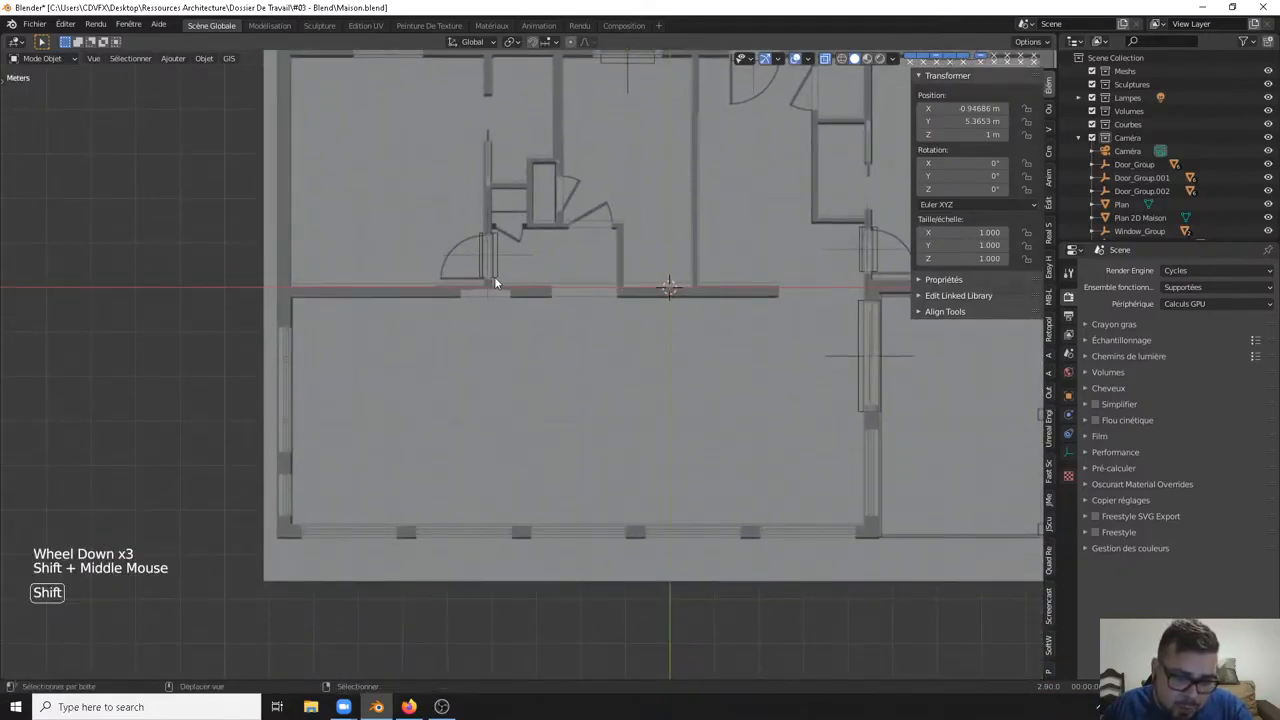
middle_click_drag(494, 276, 503, 346, "shift")
scroll(514, 340, "up", 3)
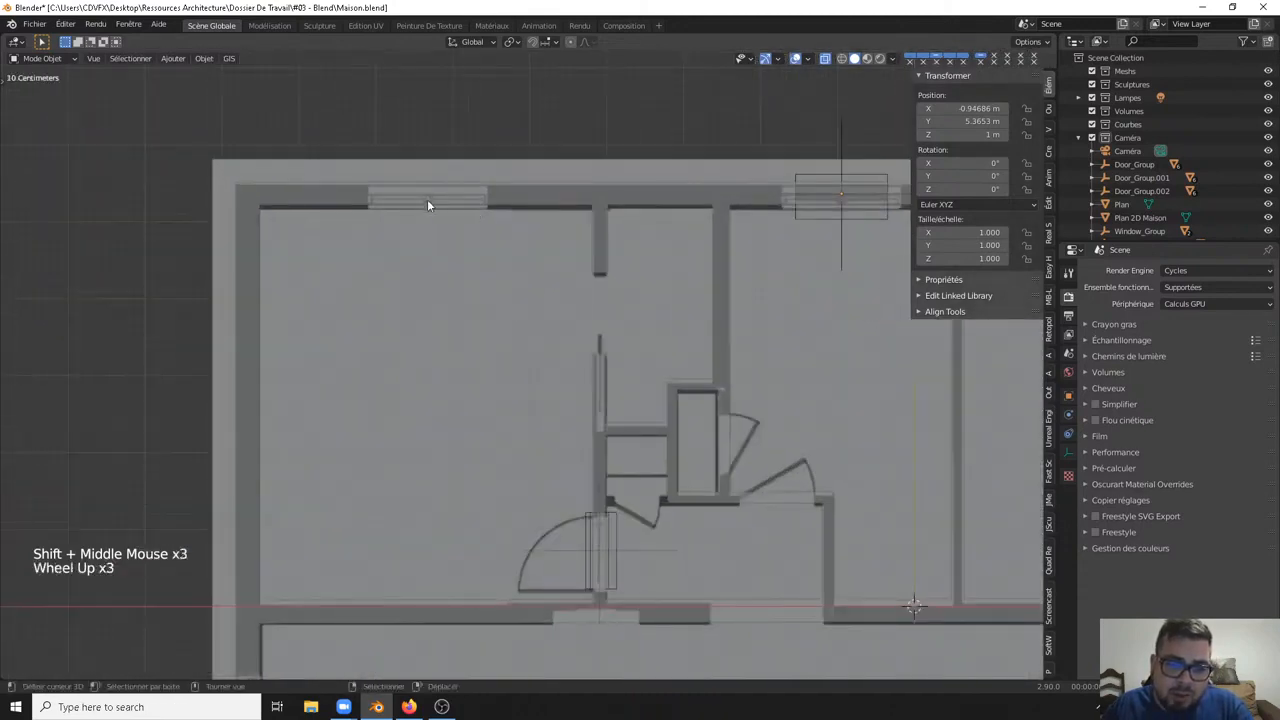
left_click(428, 197)
middle_click_drag(479, 231, 540, 303, "shift")
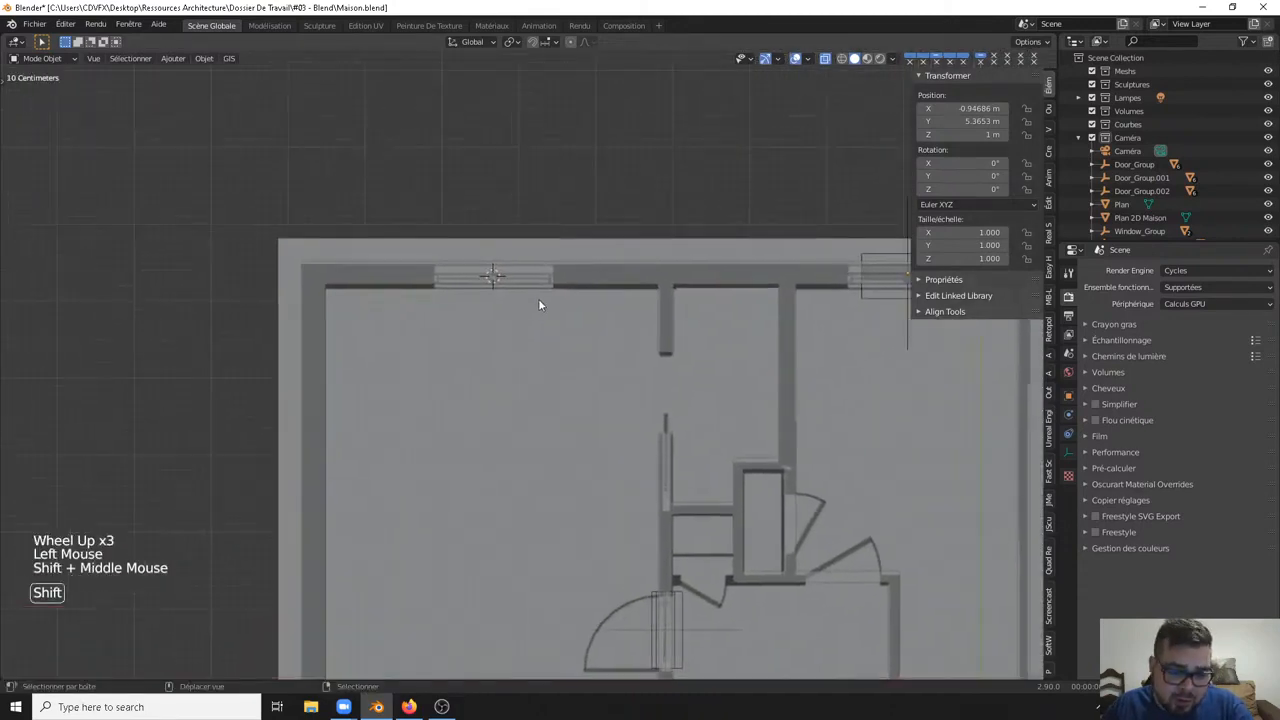
Step: Add an Archimesh rail window at the 3D cursor
key("shift+a")
mouse_move(540, 303)
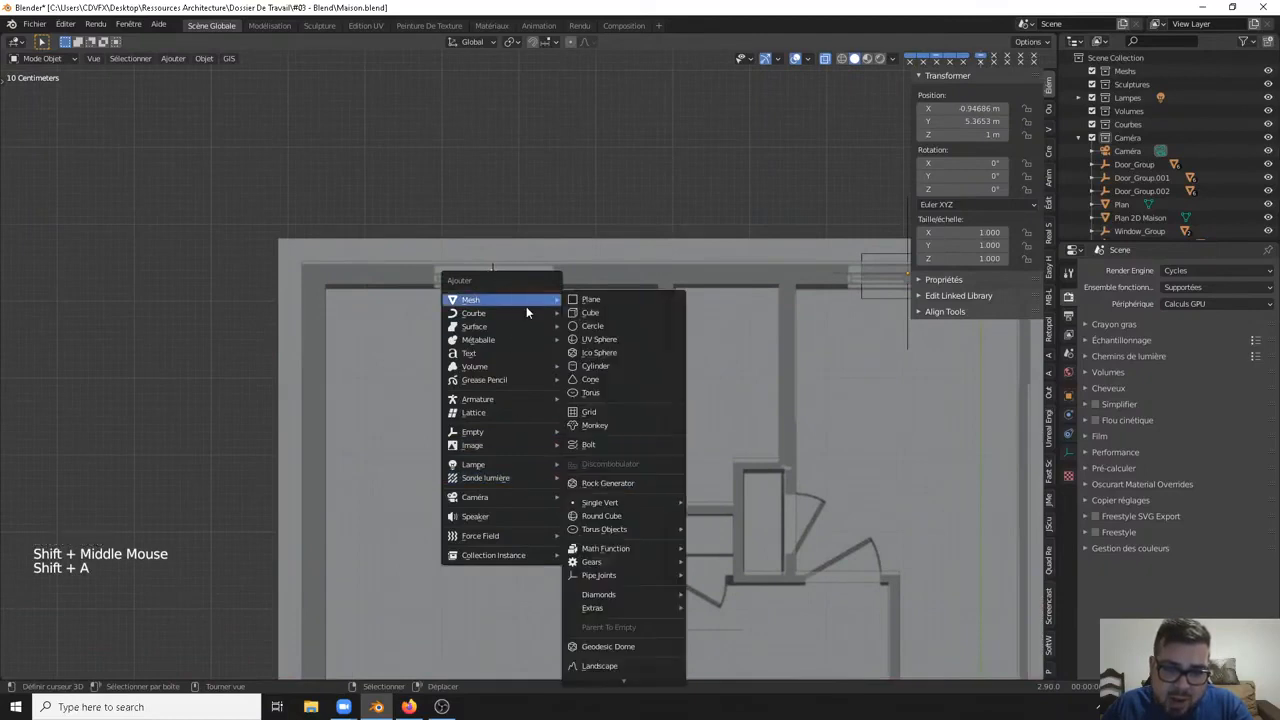
scroll(635, 662, "up", 6)
scroll(623, 673, "down", 7)
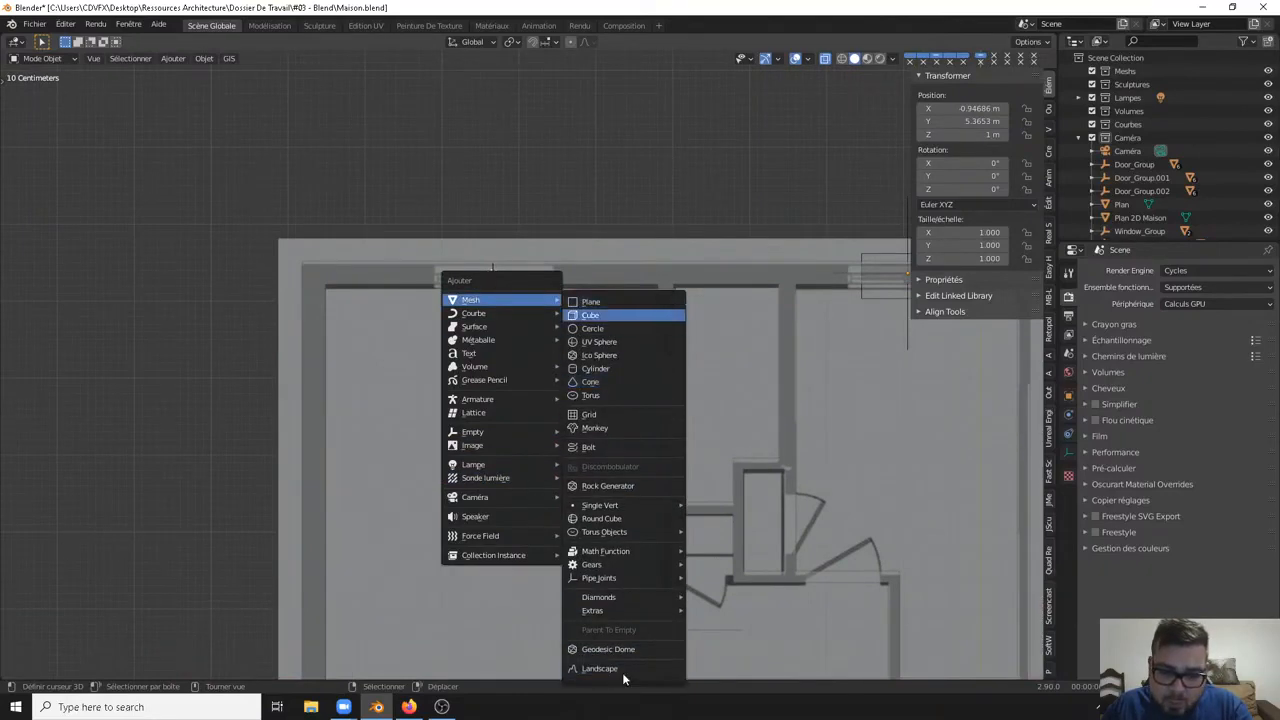
scroll(622, 659, "up", 9)
scroll(622, 657, "down", 12)
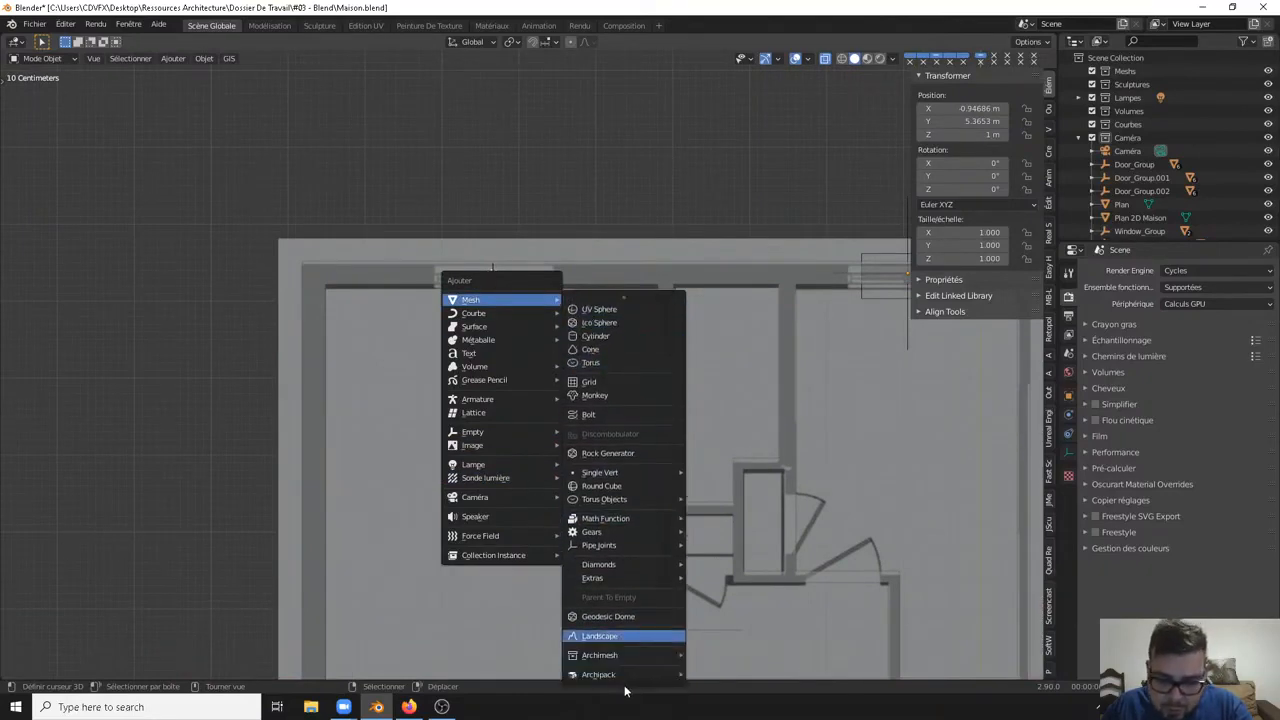
mouse_move(626, 656)
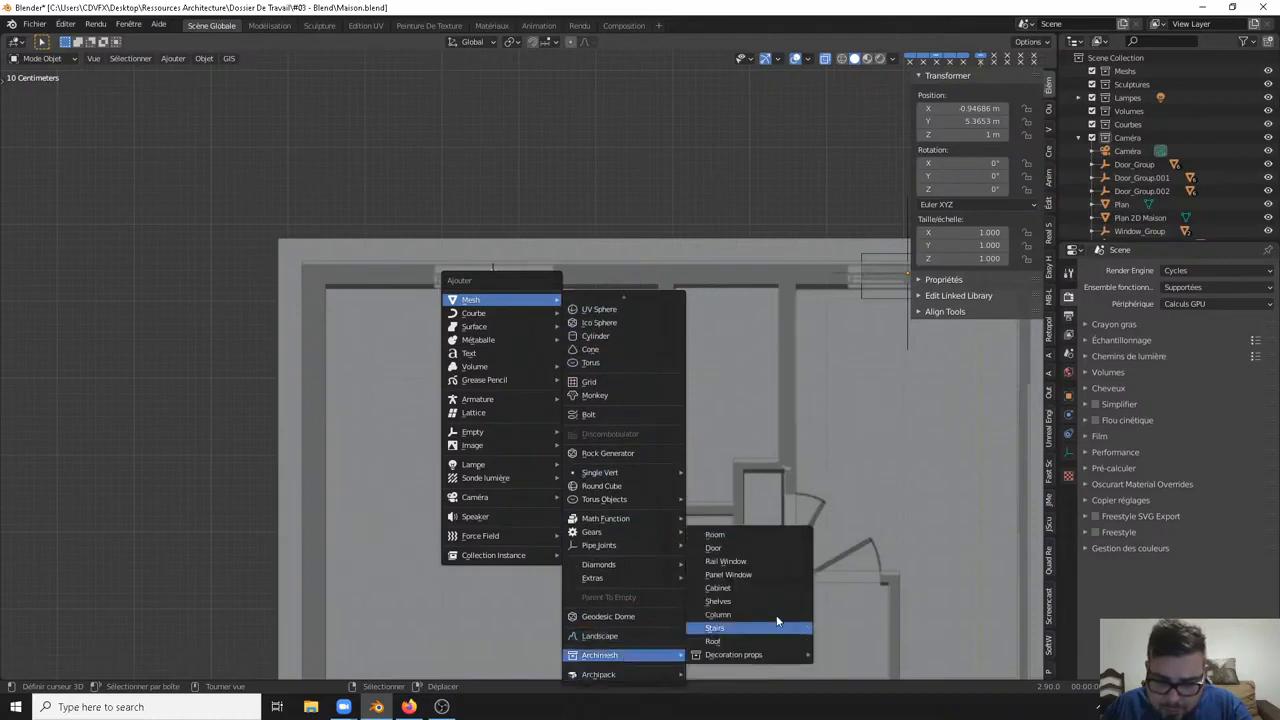
left_click(760, 566)
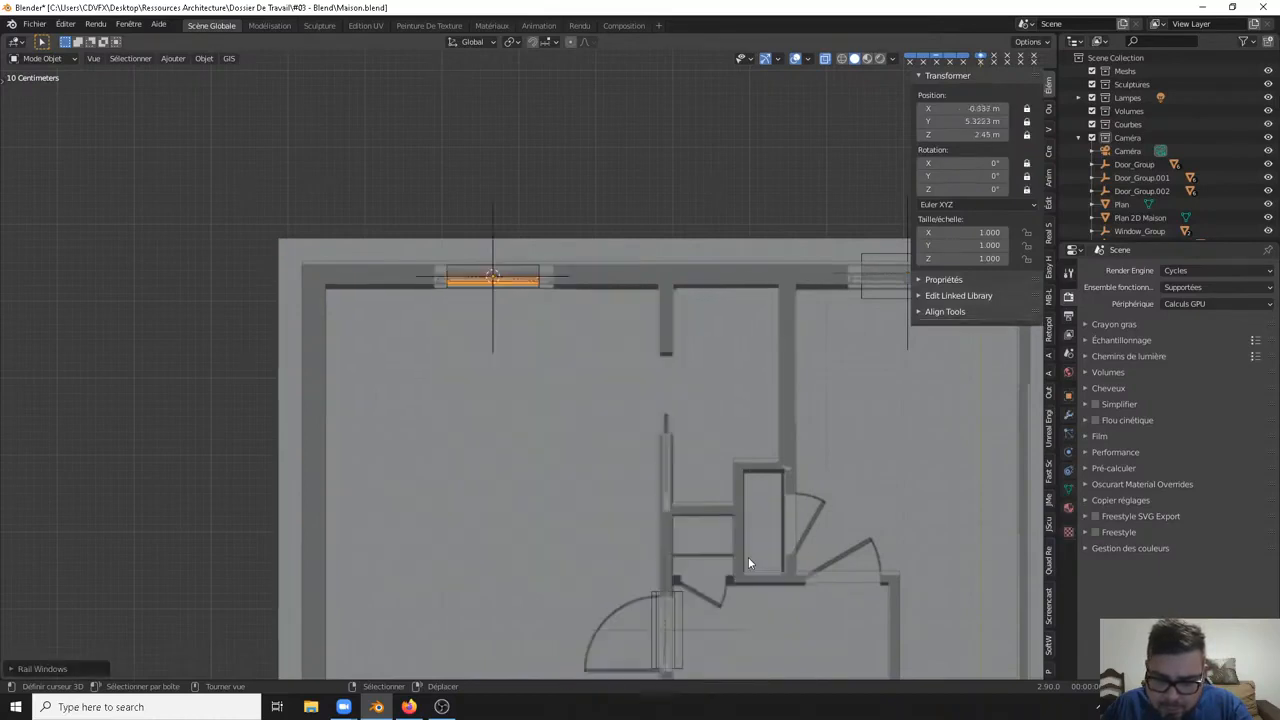
Step: Try to raise the new rail window 1 m along Z by moving its parent empty
right_click(499, 328)
right_click(494, 322)
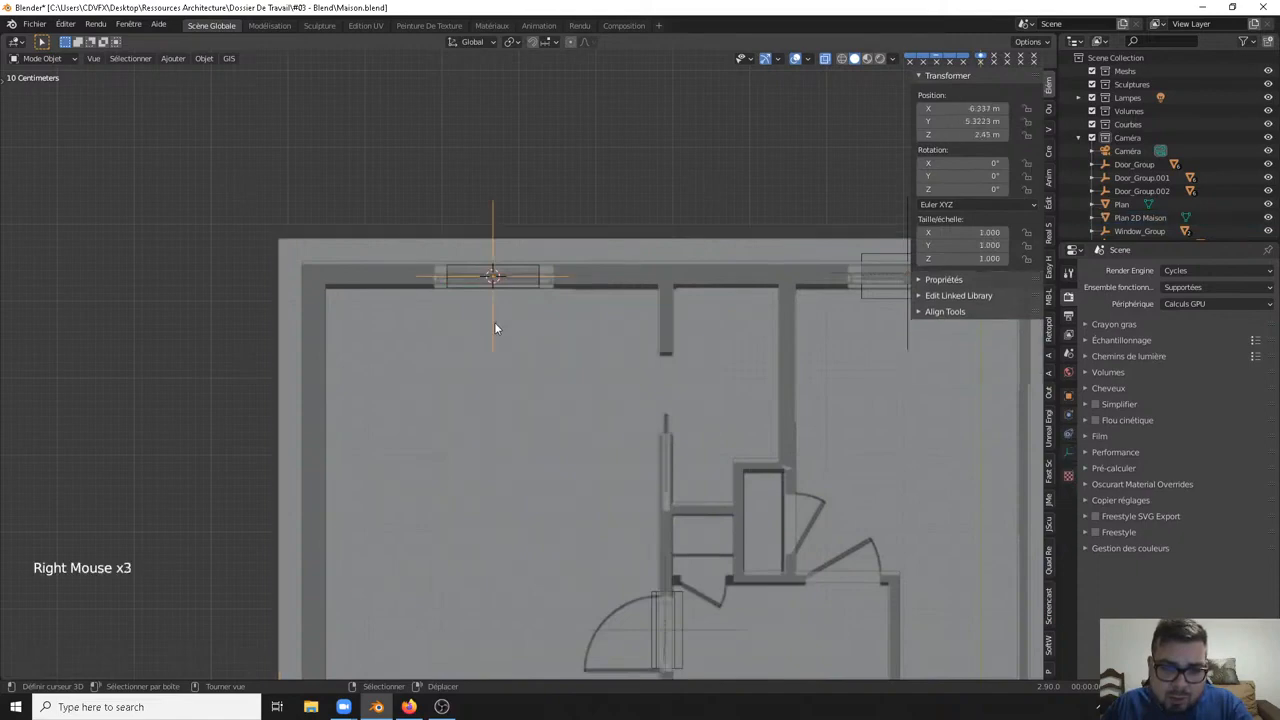
key("g")
left_click(494, 322)
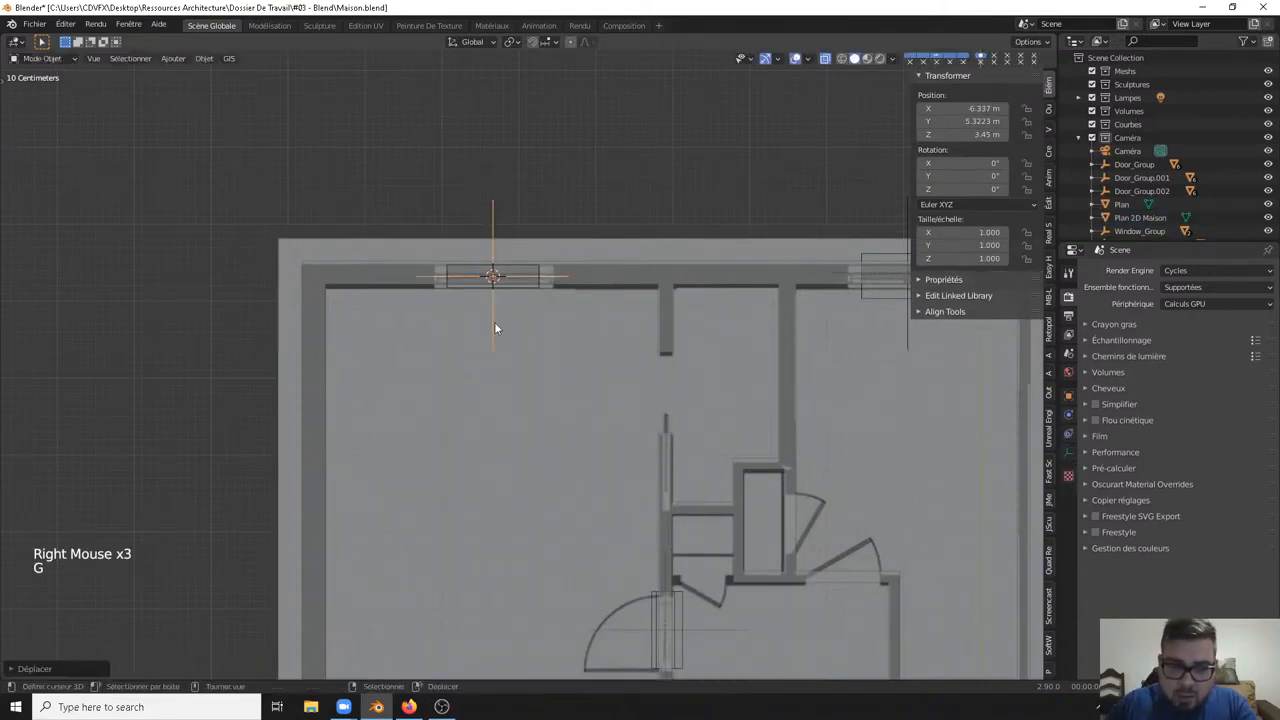
middle_click_drag(507, 348, 565, 217)
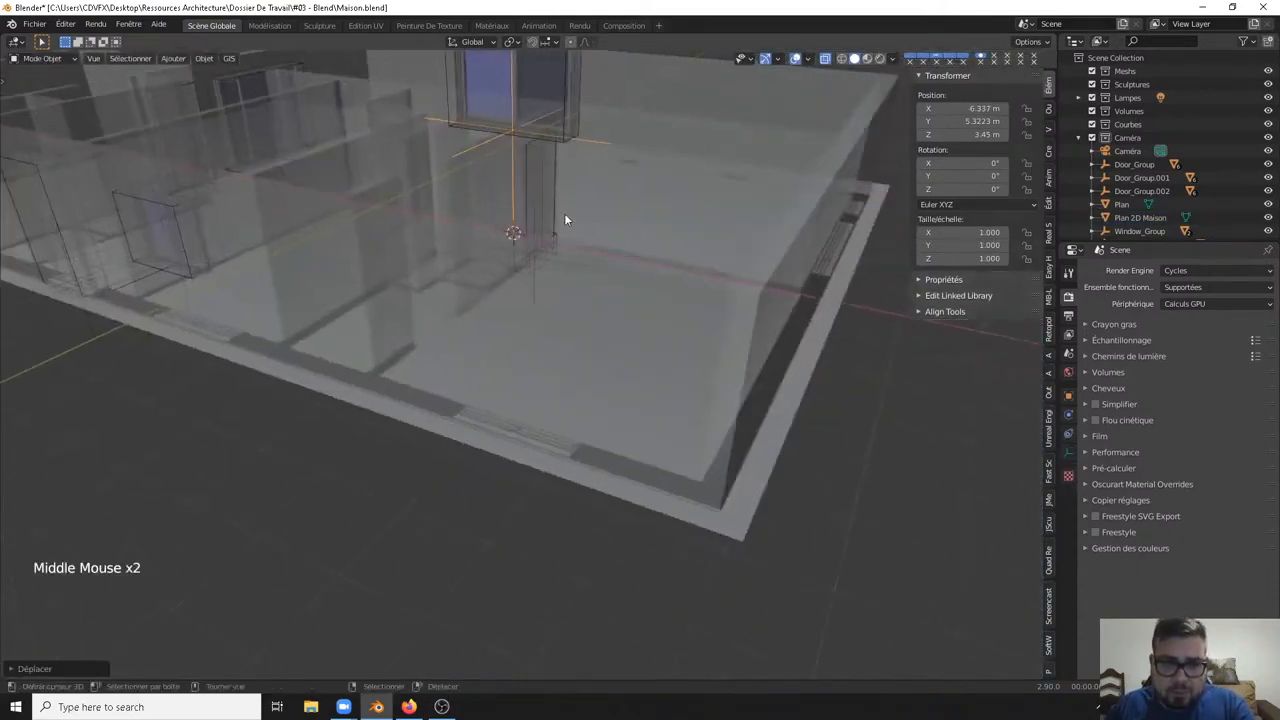
scroll(512, 270, "down", 1)
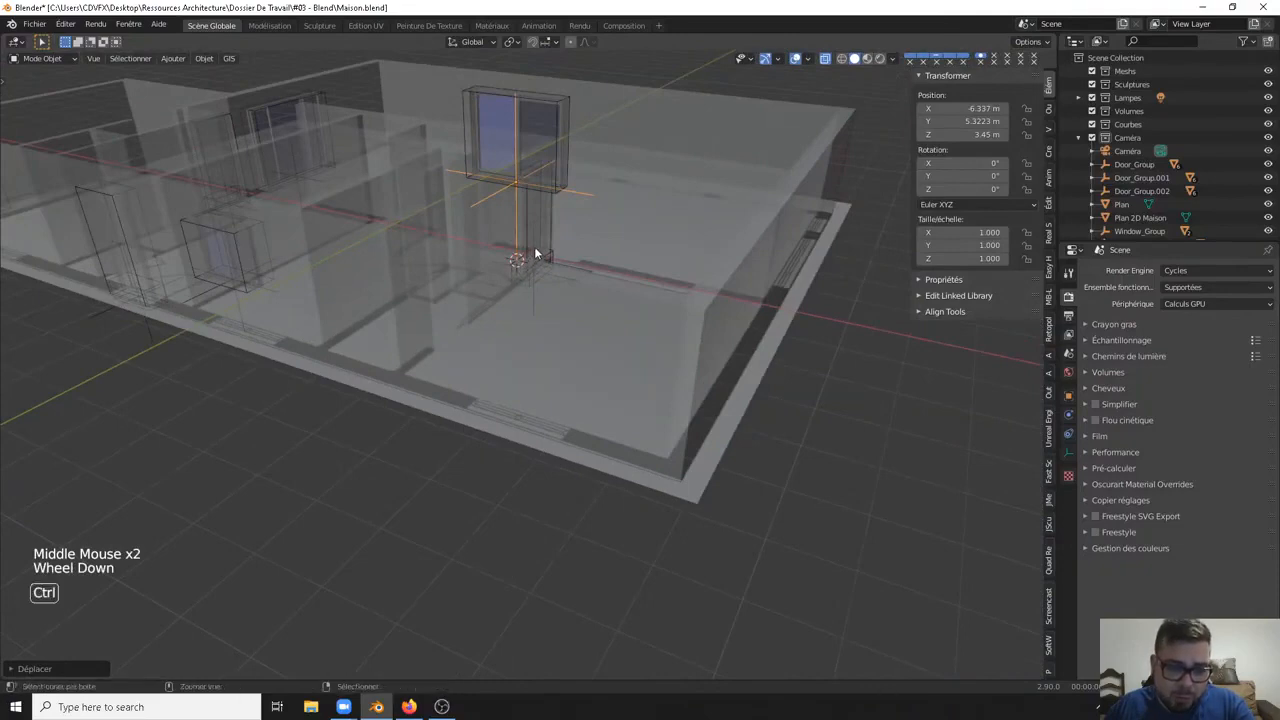
key("ctrl+z")
key("ctrl+z")
key("ctrl+z")
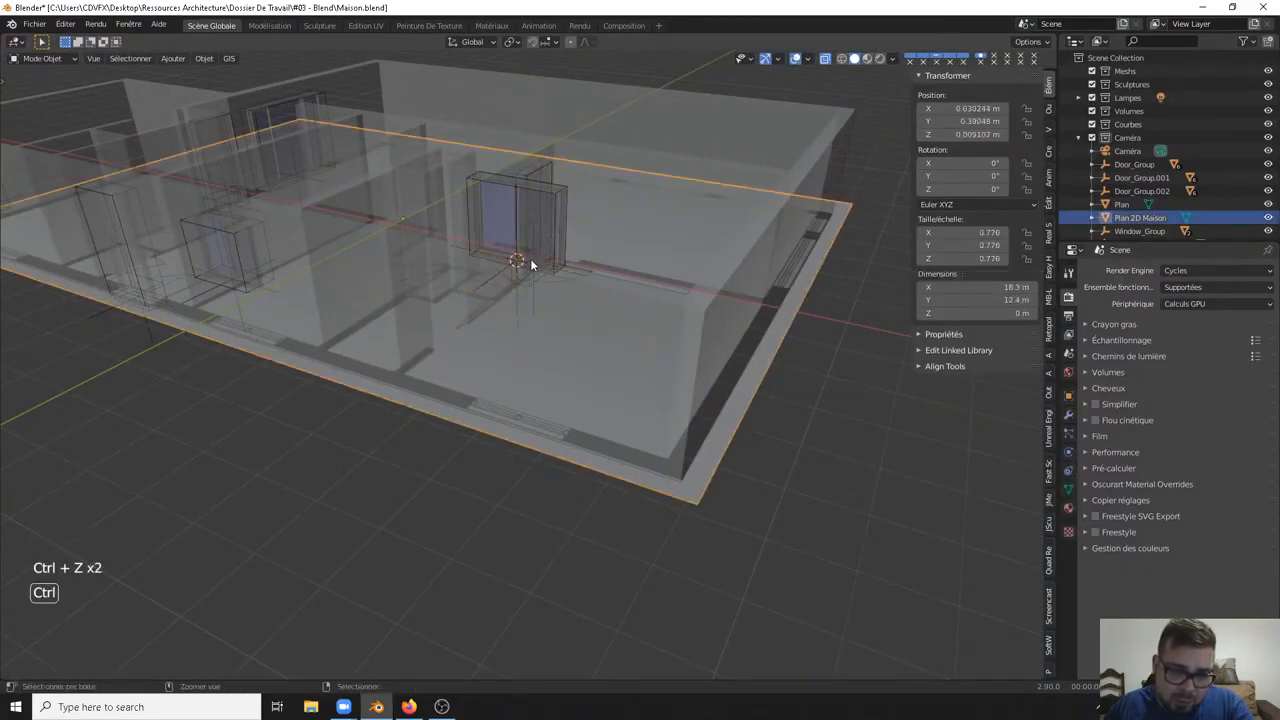
Step: Select the new rail window's parent empty and set its Z location to 1 m
middle_click_drag(532, 265, 492, 294)
right_click(488, 304)
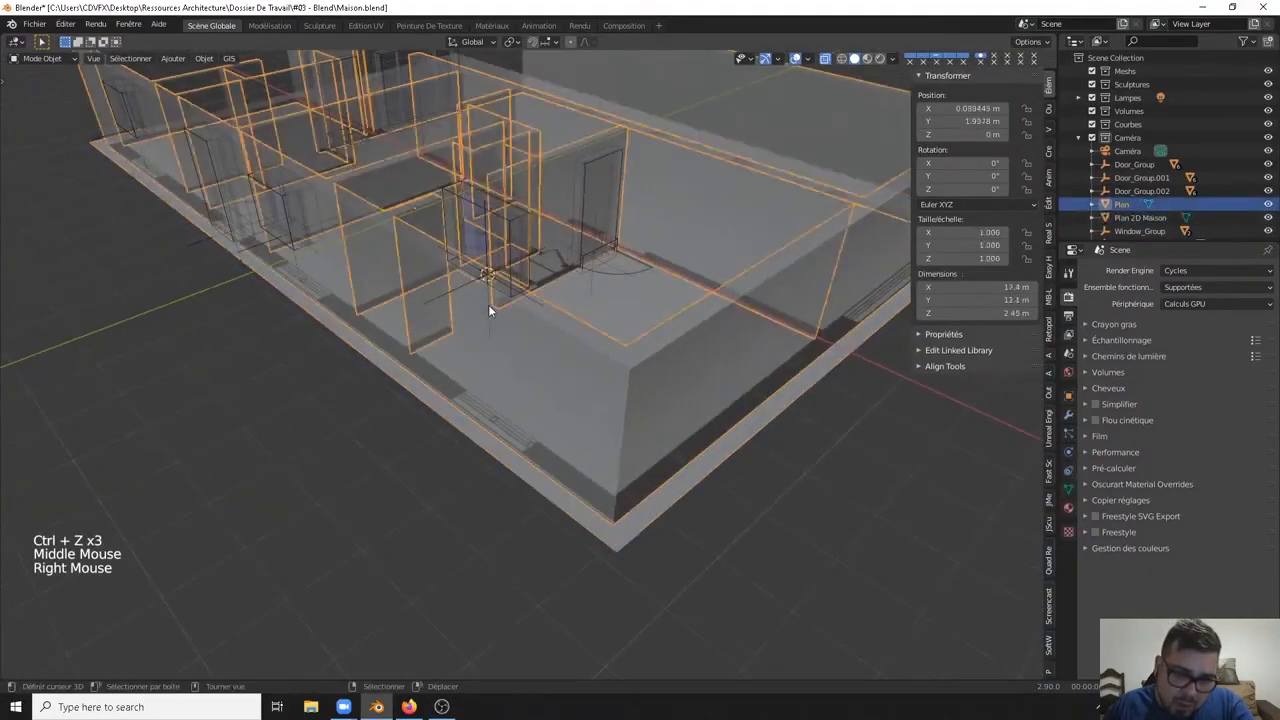
right_click(487, 312)
left_click(984, 134)
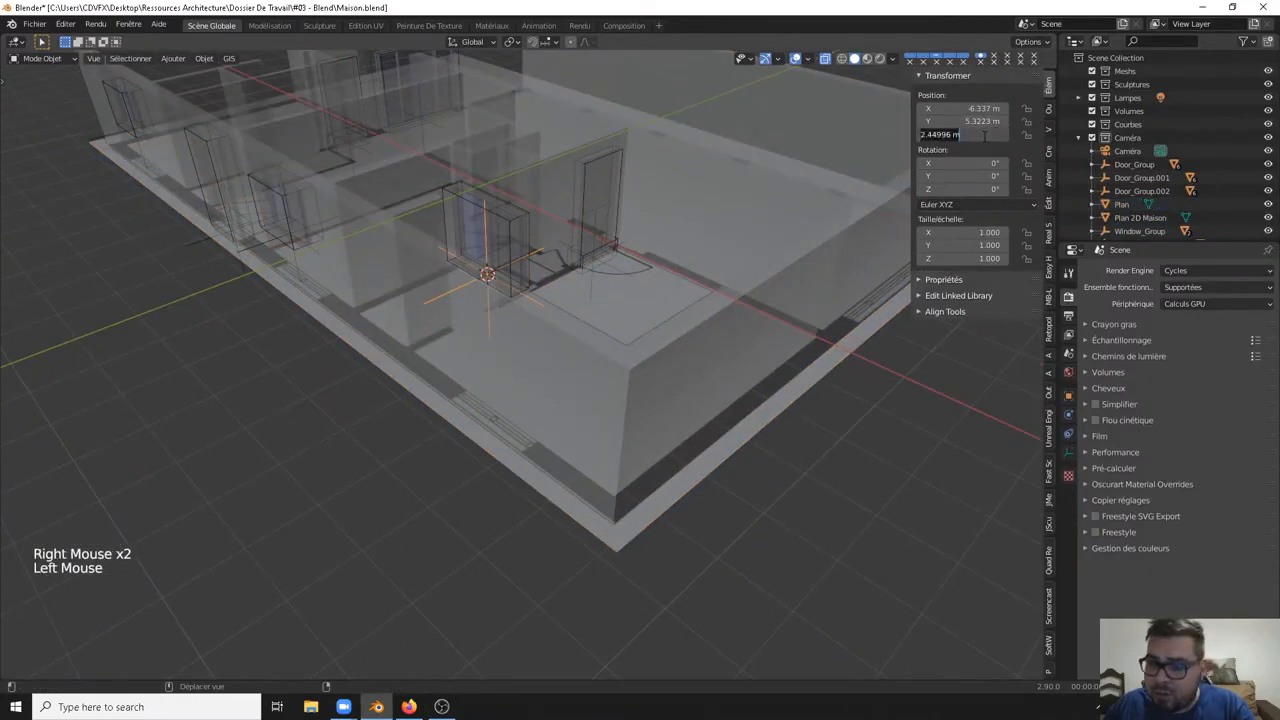
type("1")
left_click(943, 148)
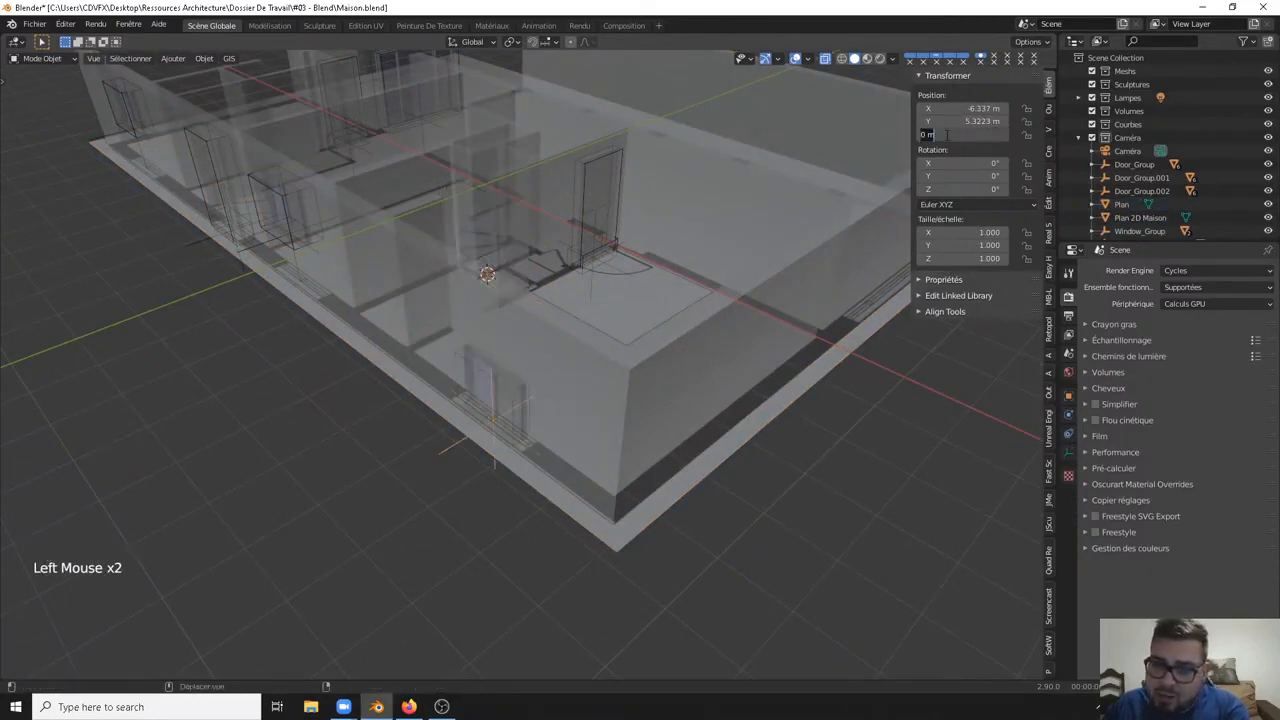
Step: Scale the new window's cutter box along Y to about 1.99 and shift it to about Y -0.43 m
middle_click_drag(644, 278, 465, 310)
right_click(460, 309)
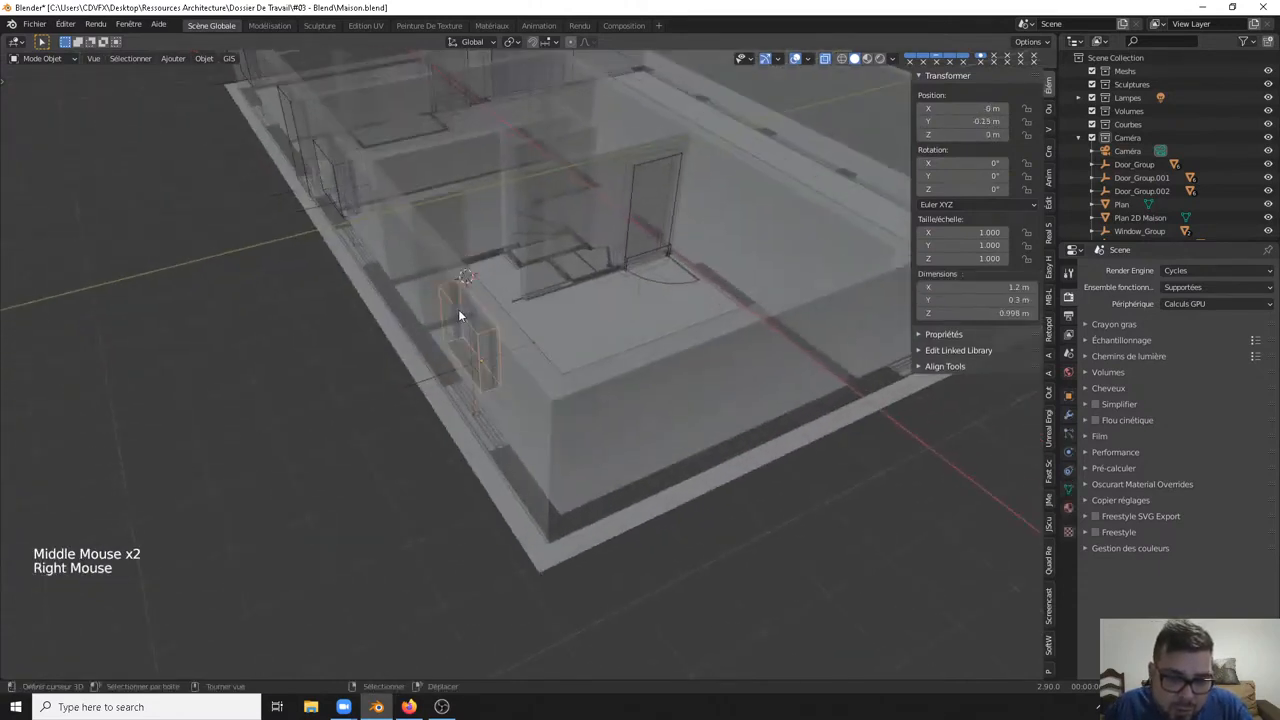
key("s")
key("y")
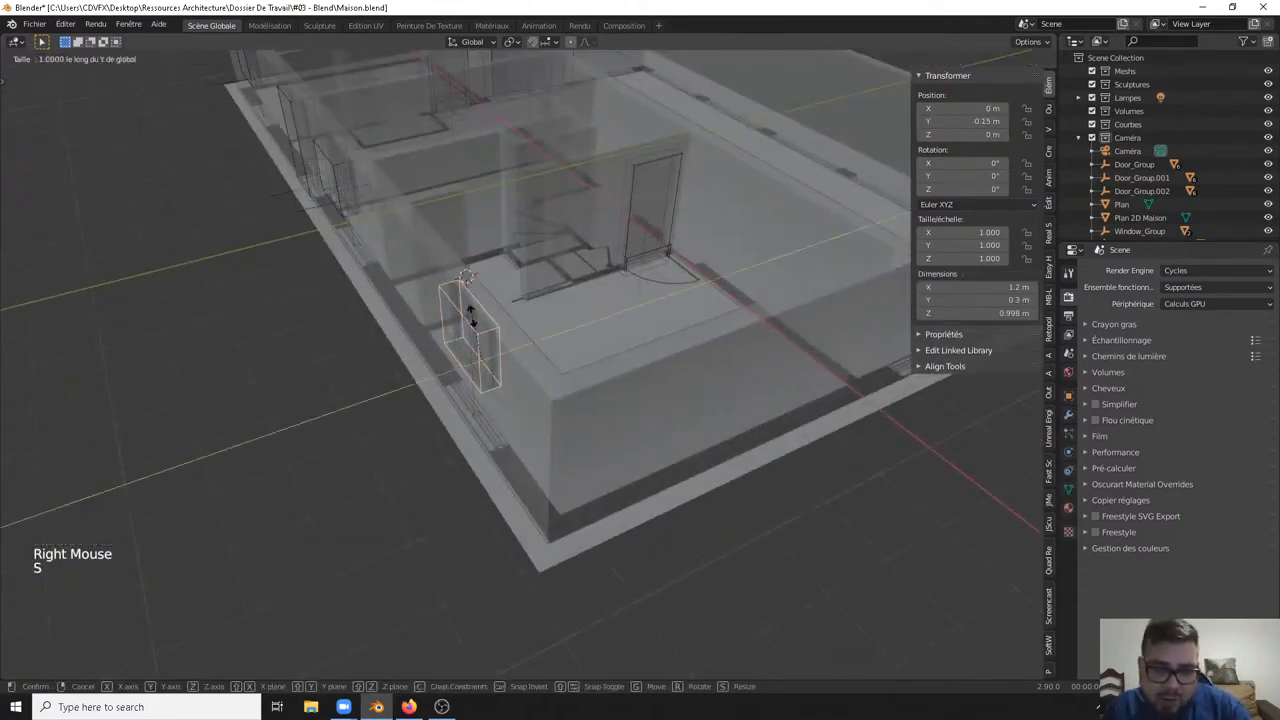
left_click(392, 347)
key("g")
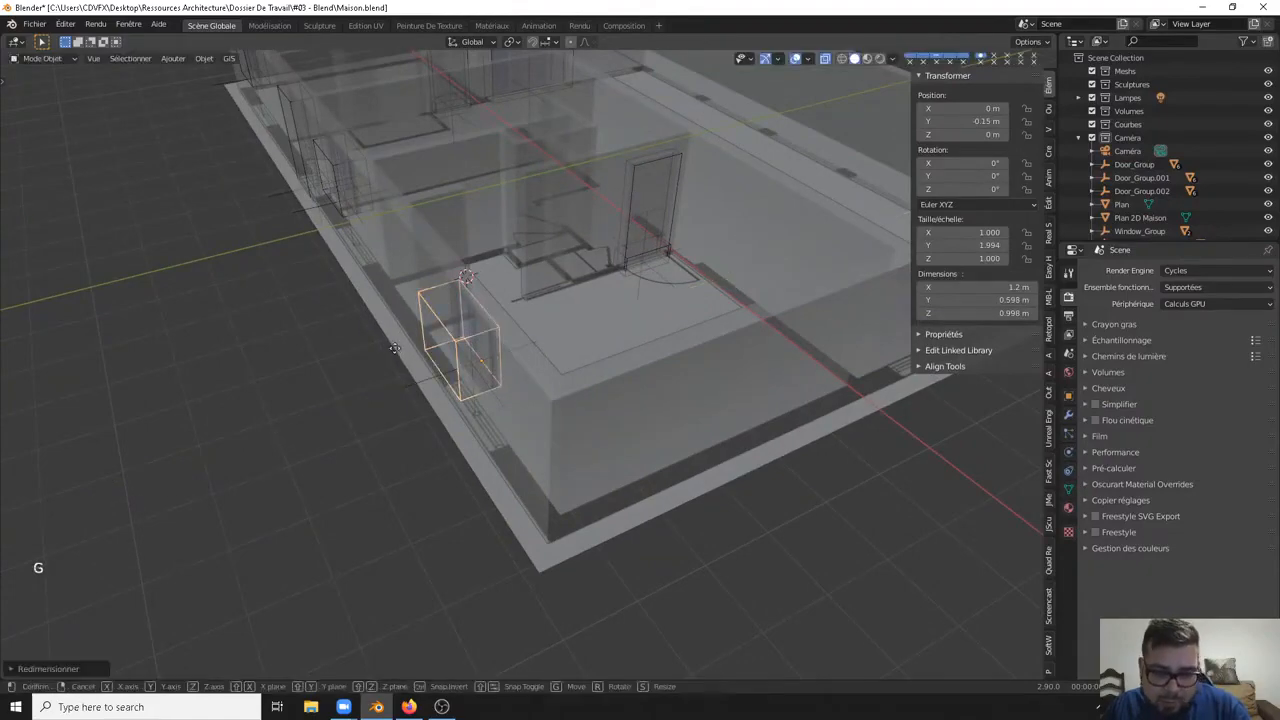
left_click(510, 335)
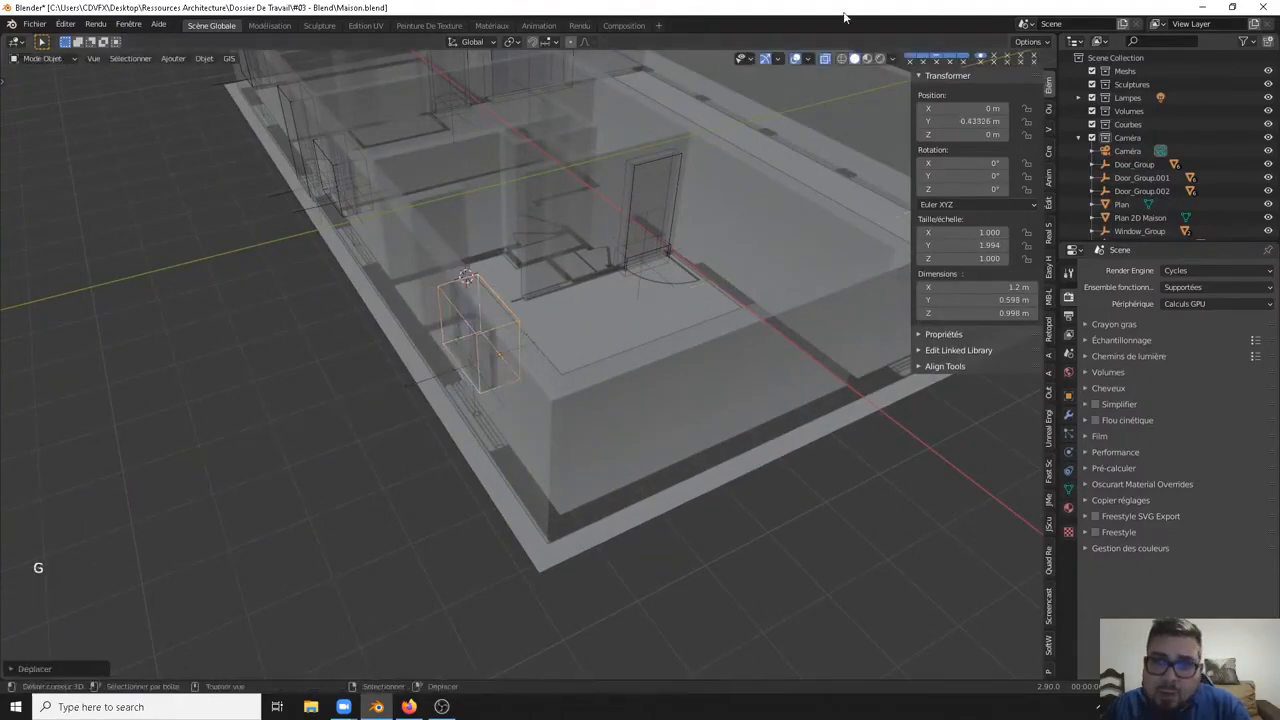
Step: Turn off X-ray and fine-tune the cutter box's position along Y so it passes through the wall
left_click(825, 59)
middle_click_drag(664, 195, 643, 259)
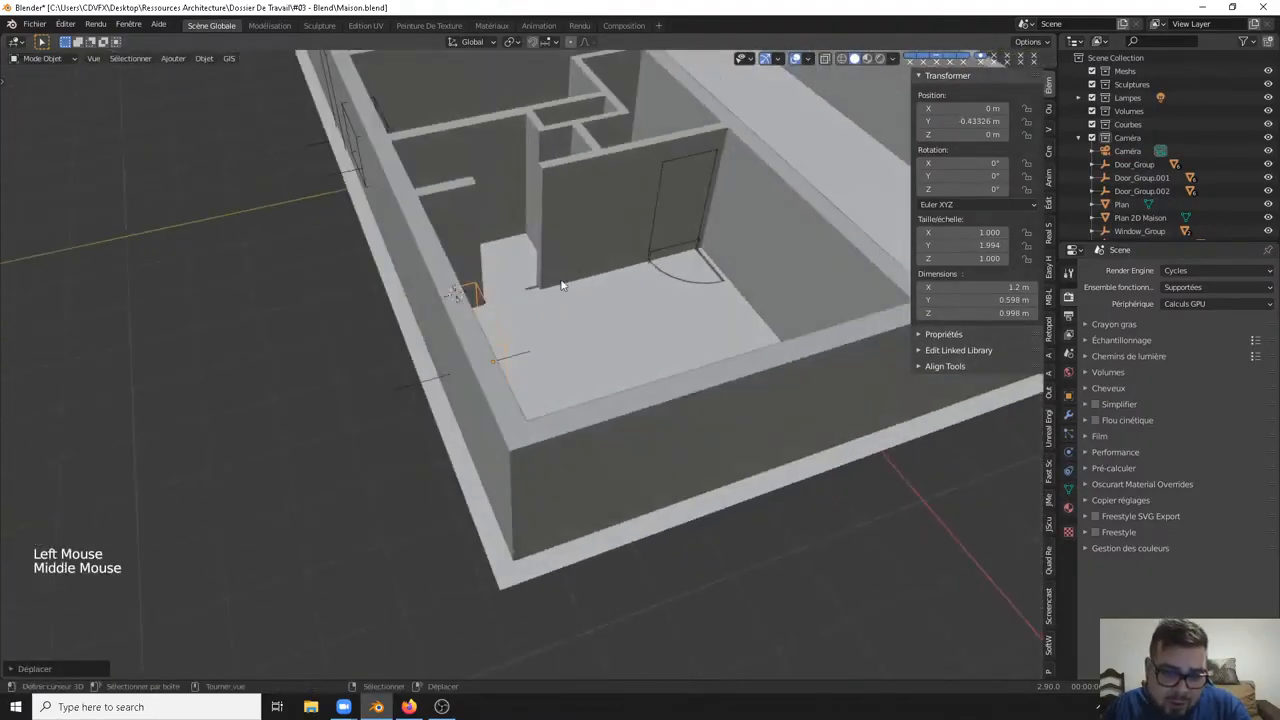
key("g")
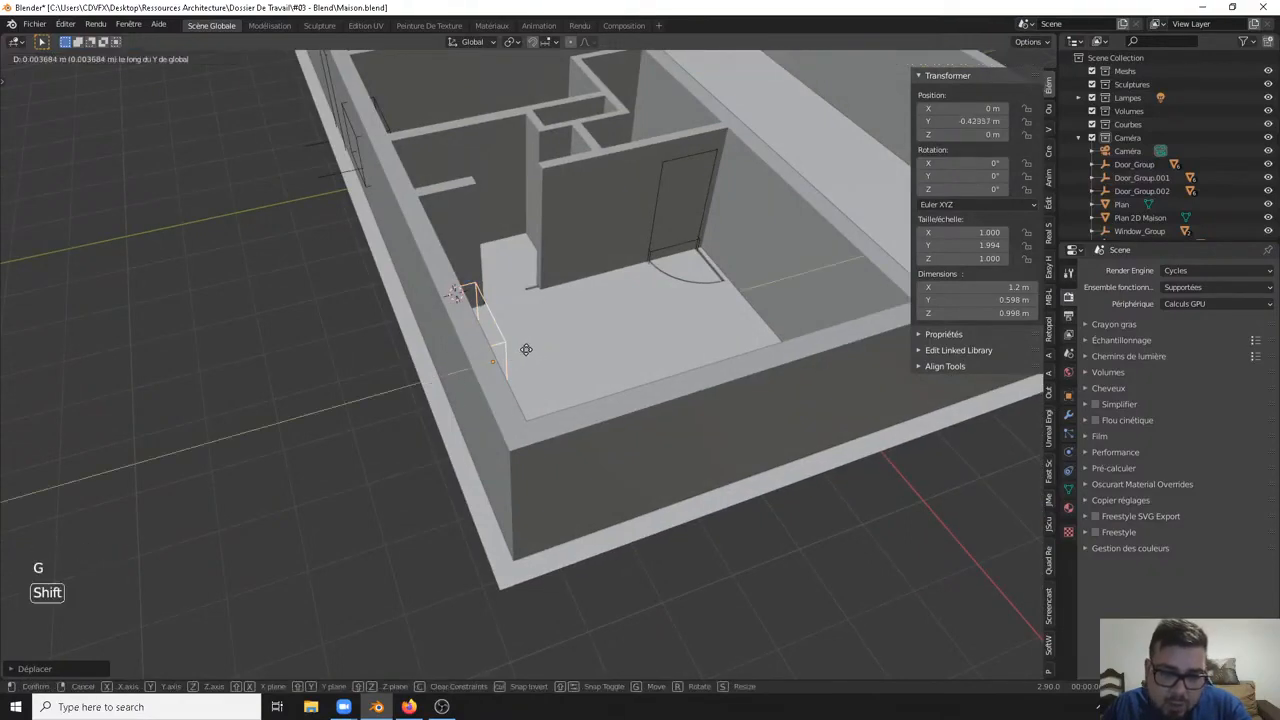
left_click(503, 358)
Step: Move the new rail window's parent empty along Y to about 5.34 m, and deselect everything
right_click(503, 358)
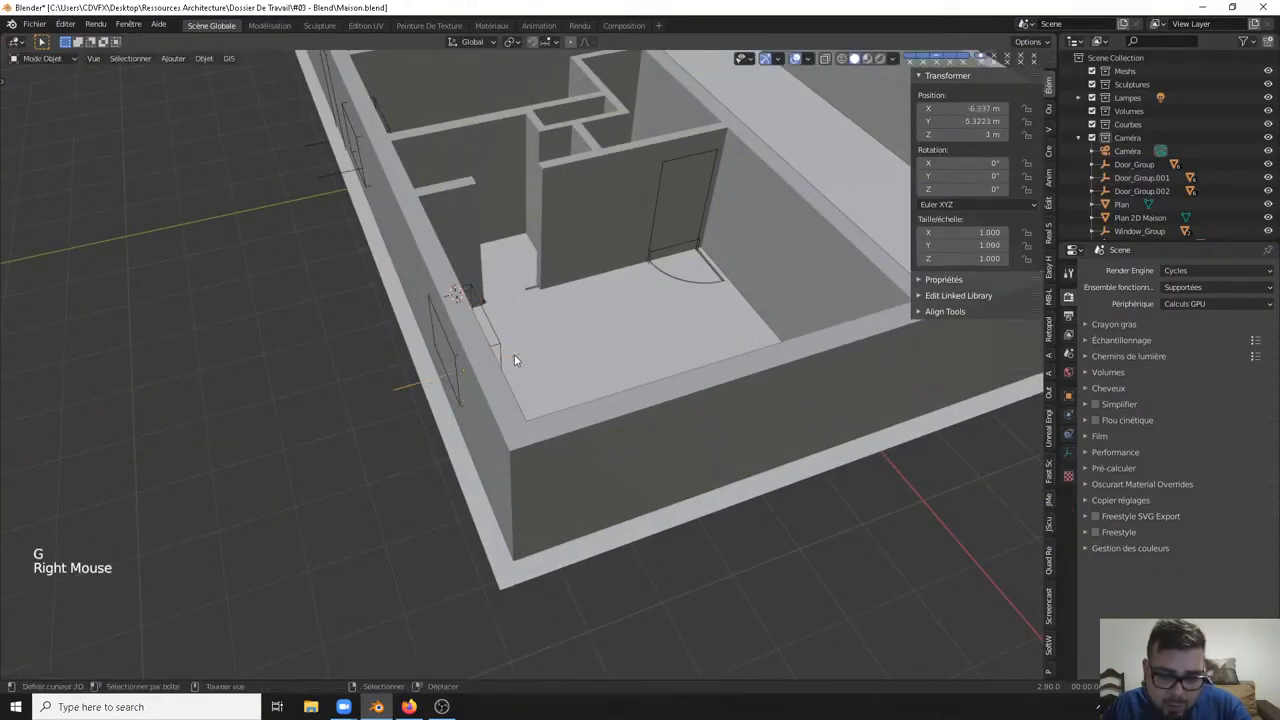
key("g")
left_click(503, 361)
key("a")
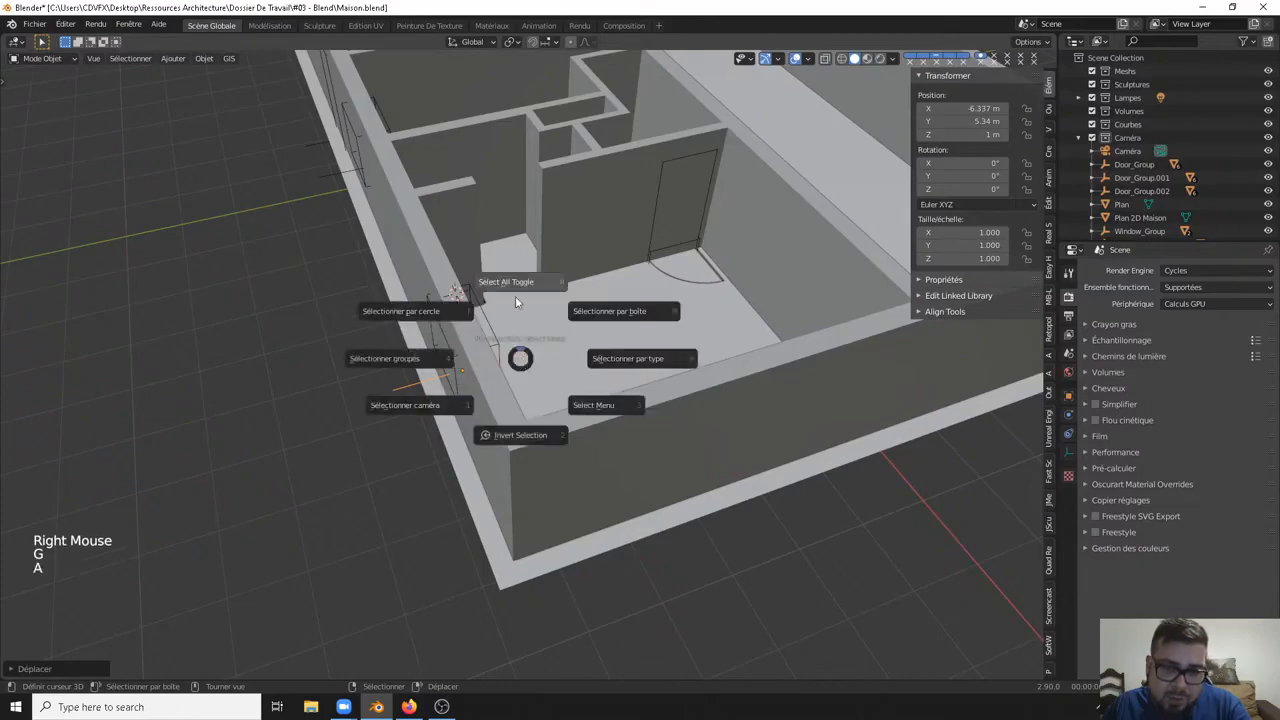
left_click(515, 294)
Step: Return the 3D cursor to the world origin and frame the whole house from above with nothing selected
middle_click_drag(542, 299, 490, 306)
key("KP_7")
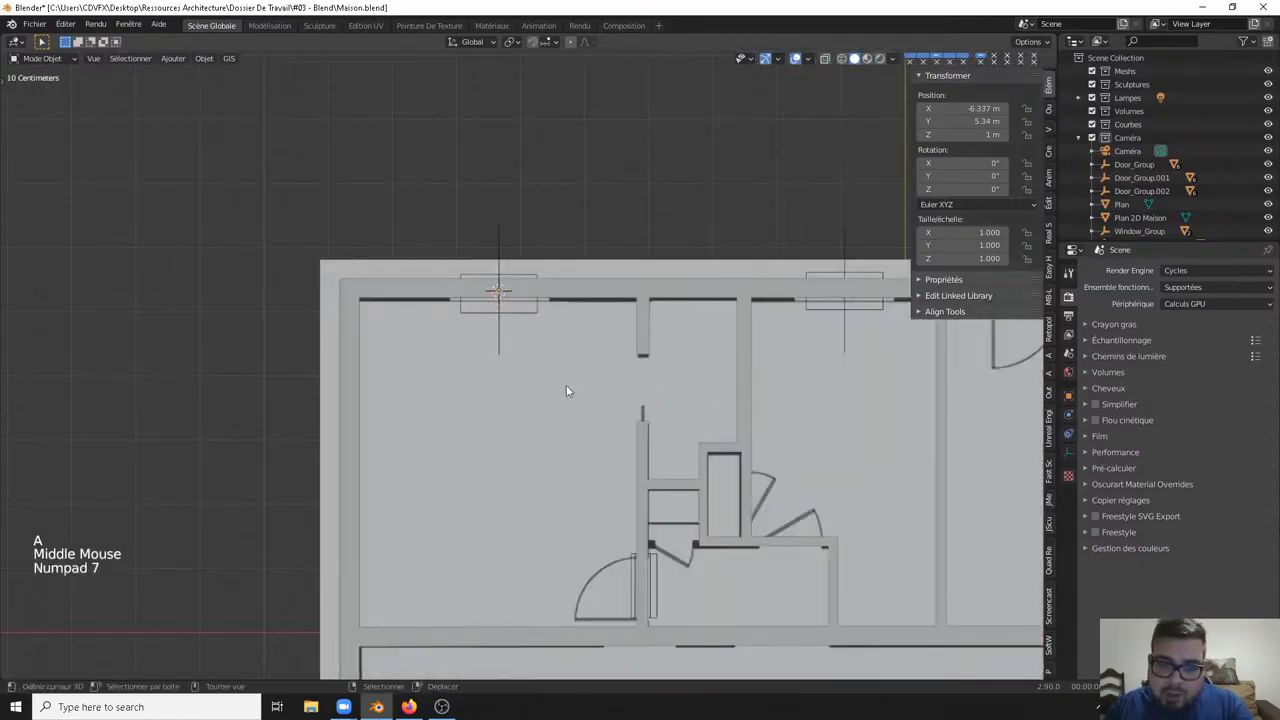
scroll(566, 390, "down", 3)
middle_click_drag(548, 378, 507, 235, "shift")
key("a")
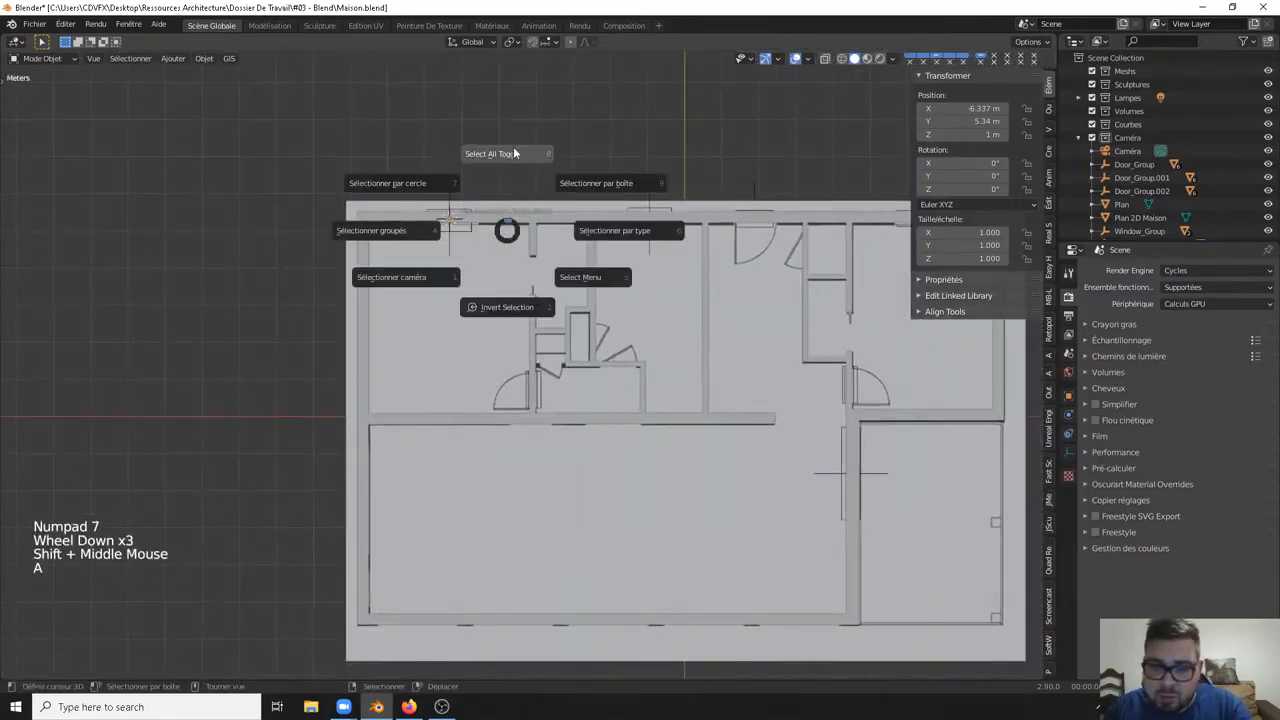
key("a")
left_click(617, 205)
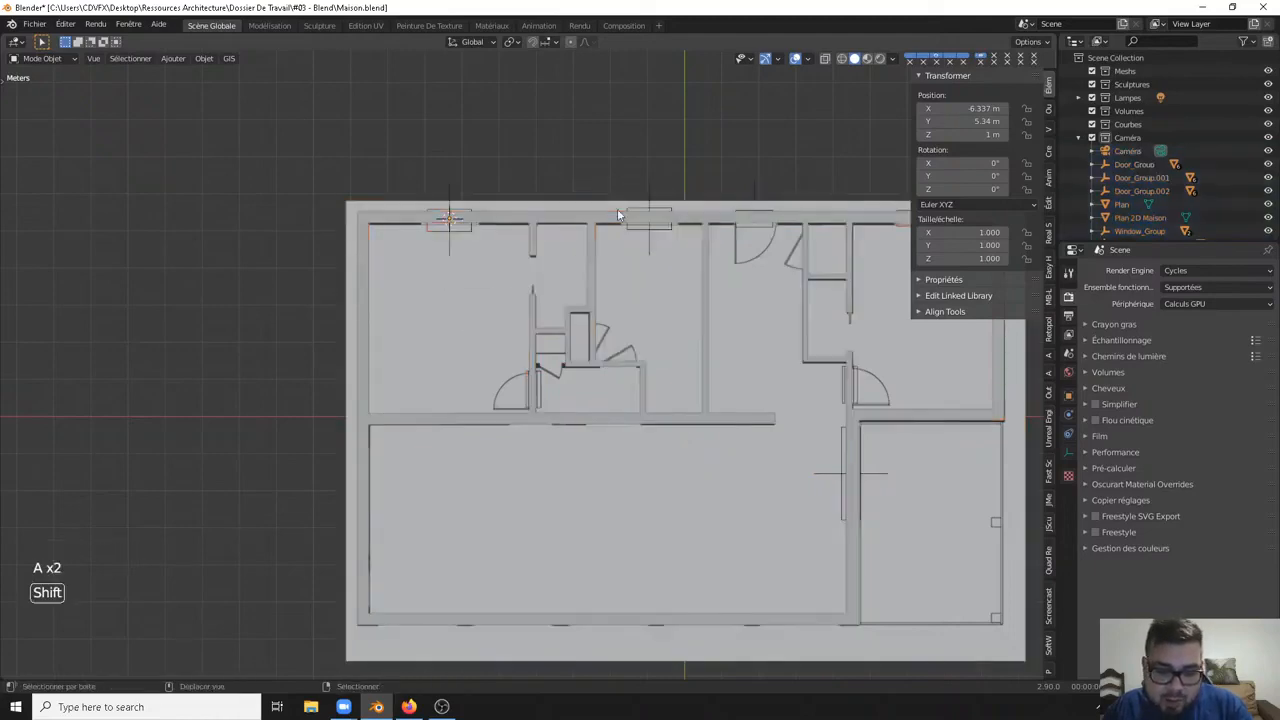
key("shift+c")
scroll(409, 358, "up", 3)
middle_click_drag(321, 154, 529, 323, "shift")
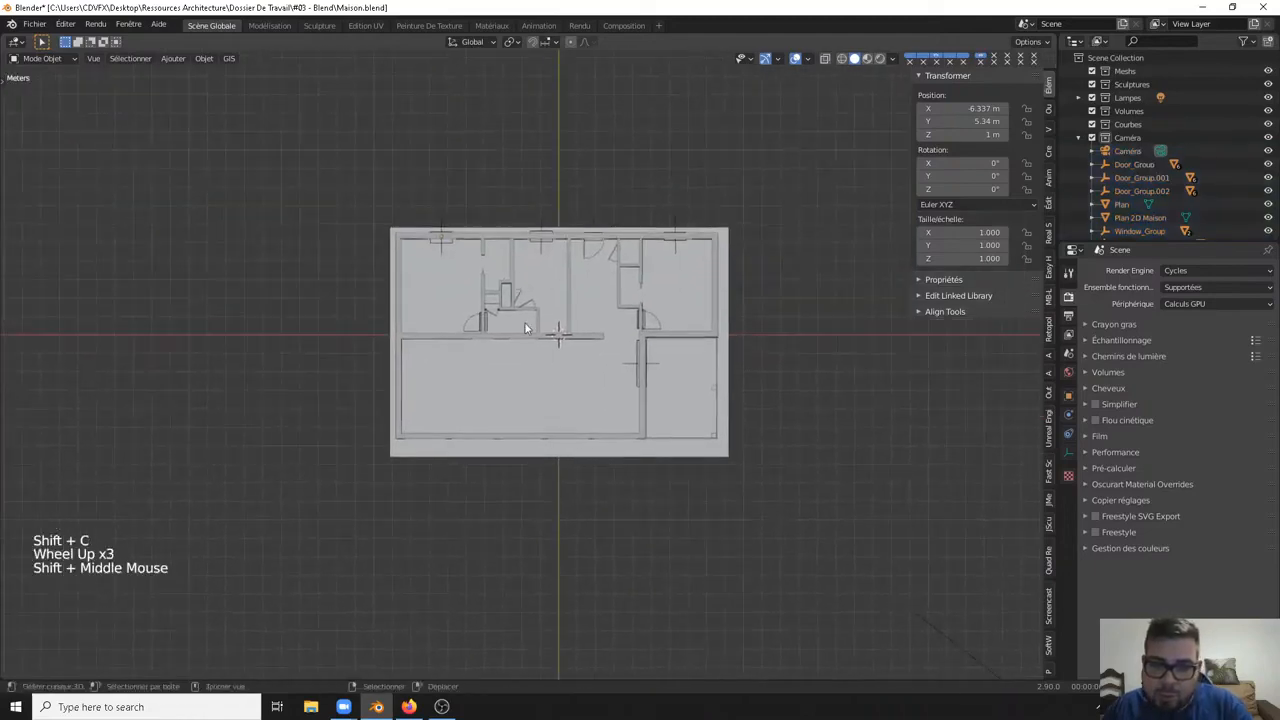
Step: Add an Archimesh rail window at the world origin and bring up its creation settings
scroll(570, 323, "up", 4)
key("shift+a")
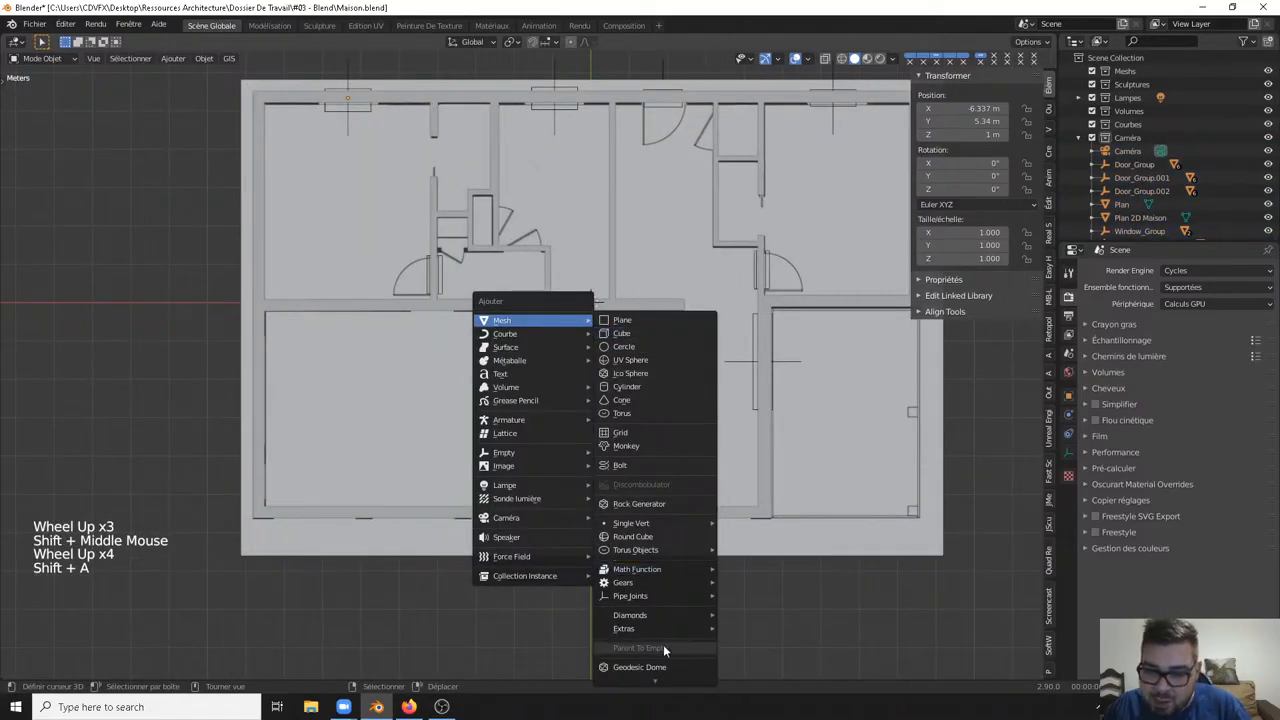
mouse_move(663, 691)
mouse_move(676, 656)
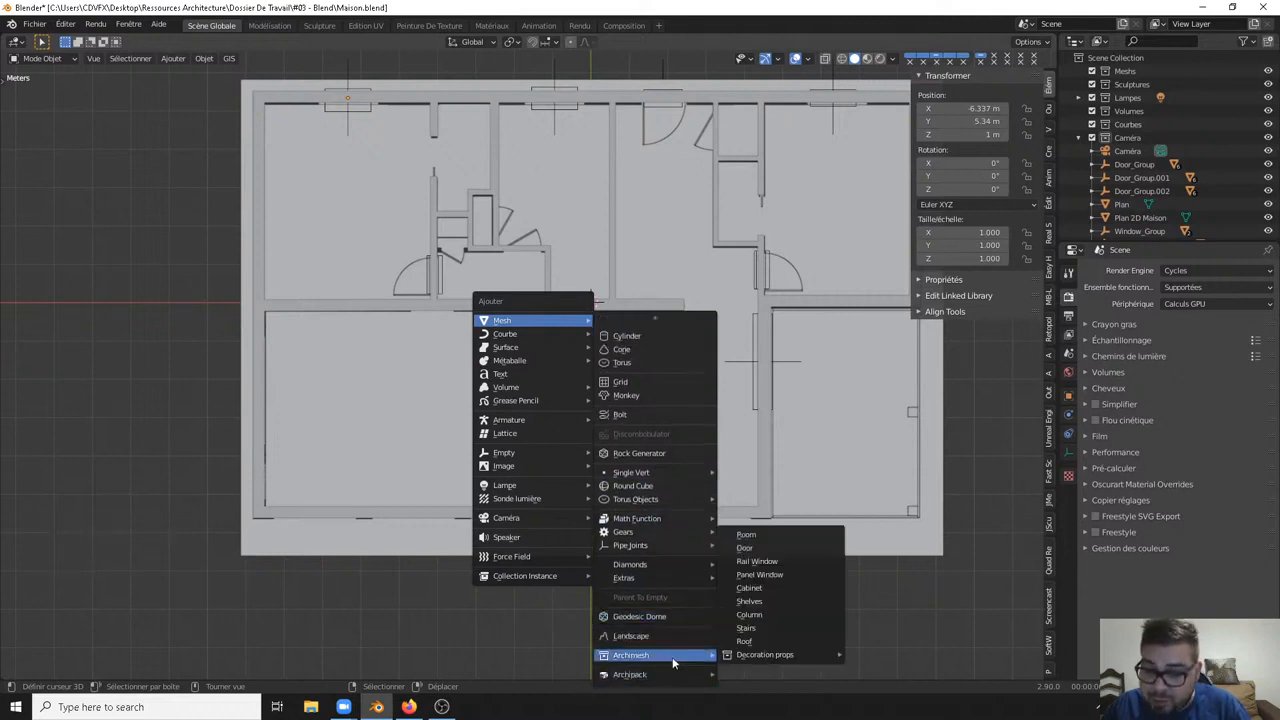
left_click(760, 561)
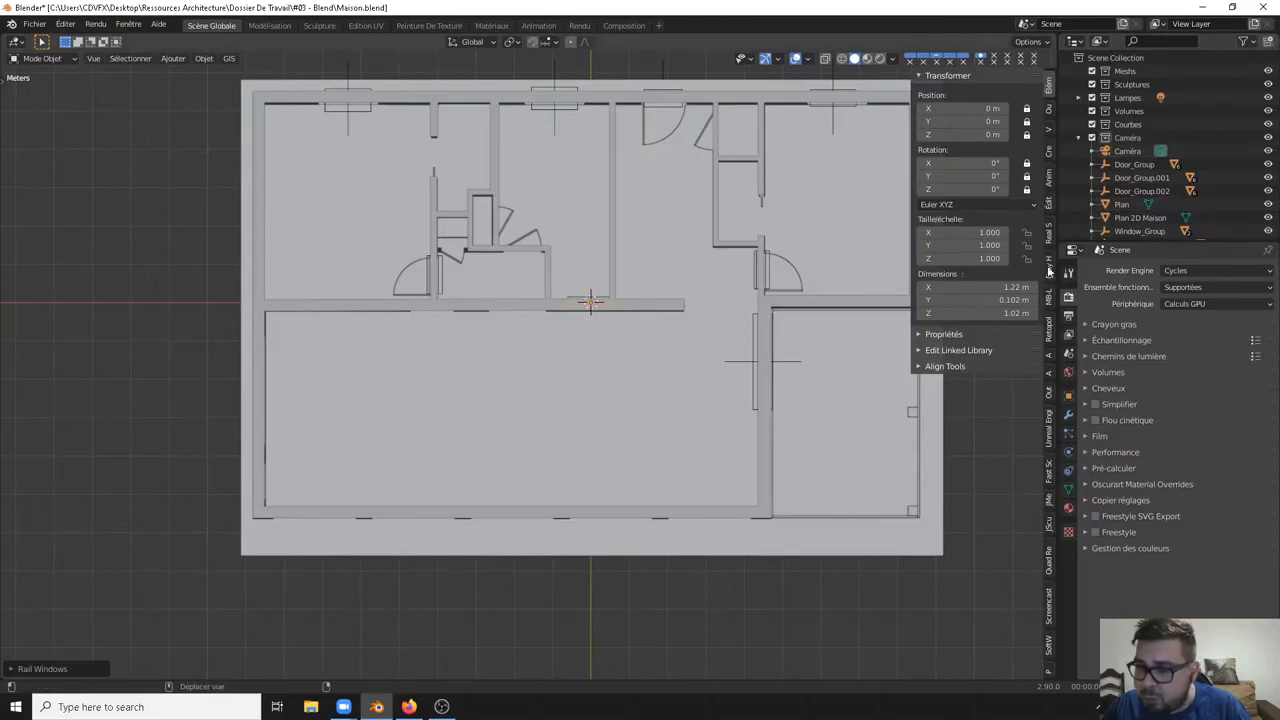
left_click(1047, 112)
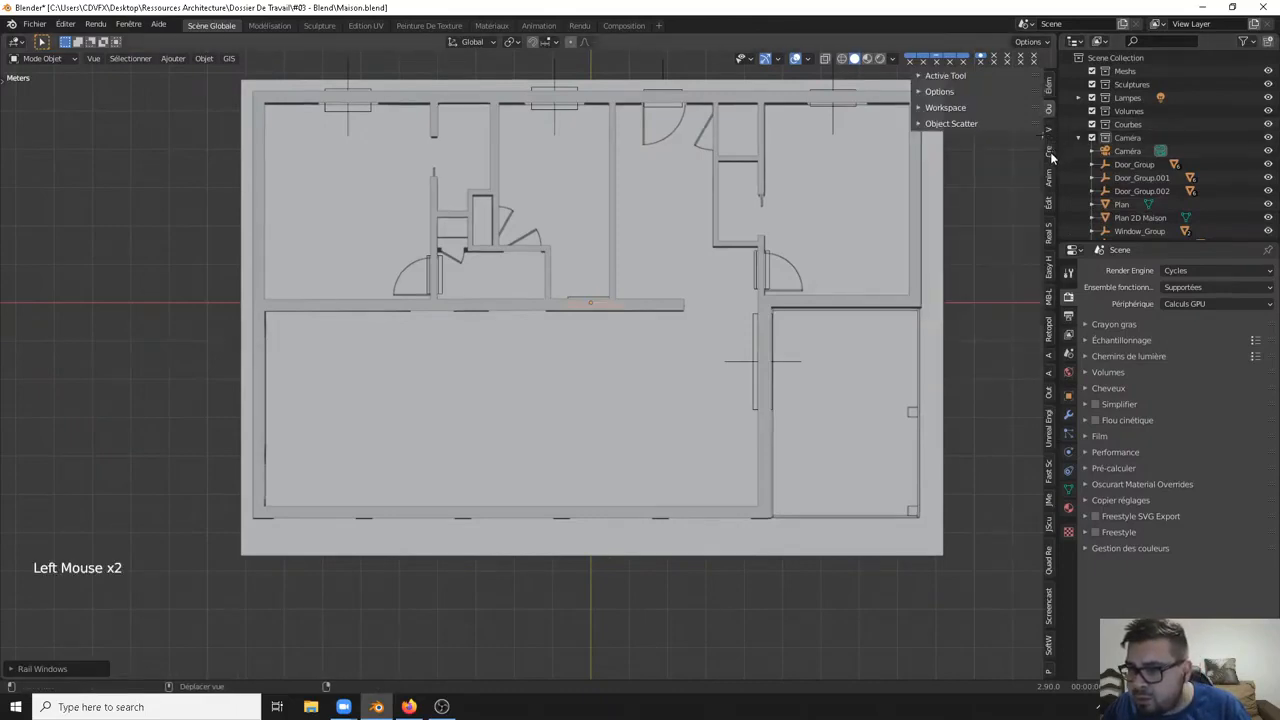
left_click(1049, 147)
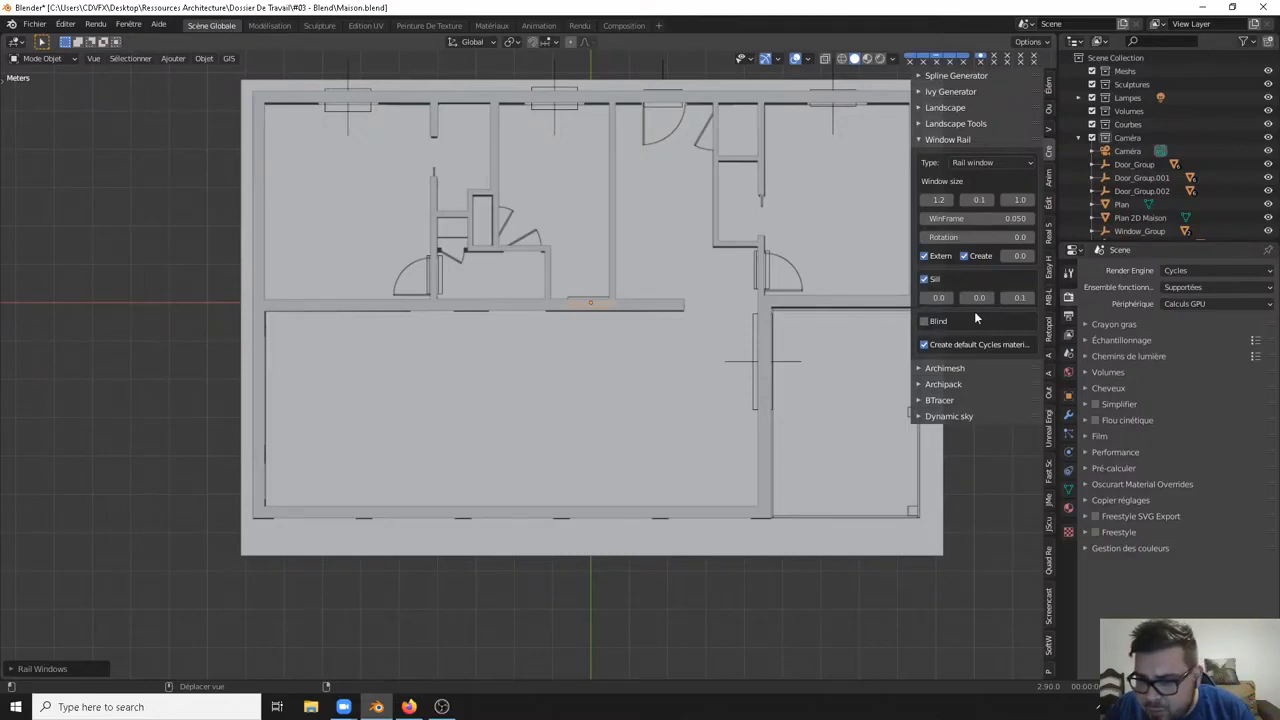
Step: Try the Right leaf type on the new rail window and inspect it in the house
middle_click_drag(594, 320, 635, 176)
scroll(657, 469, "up", 4)
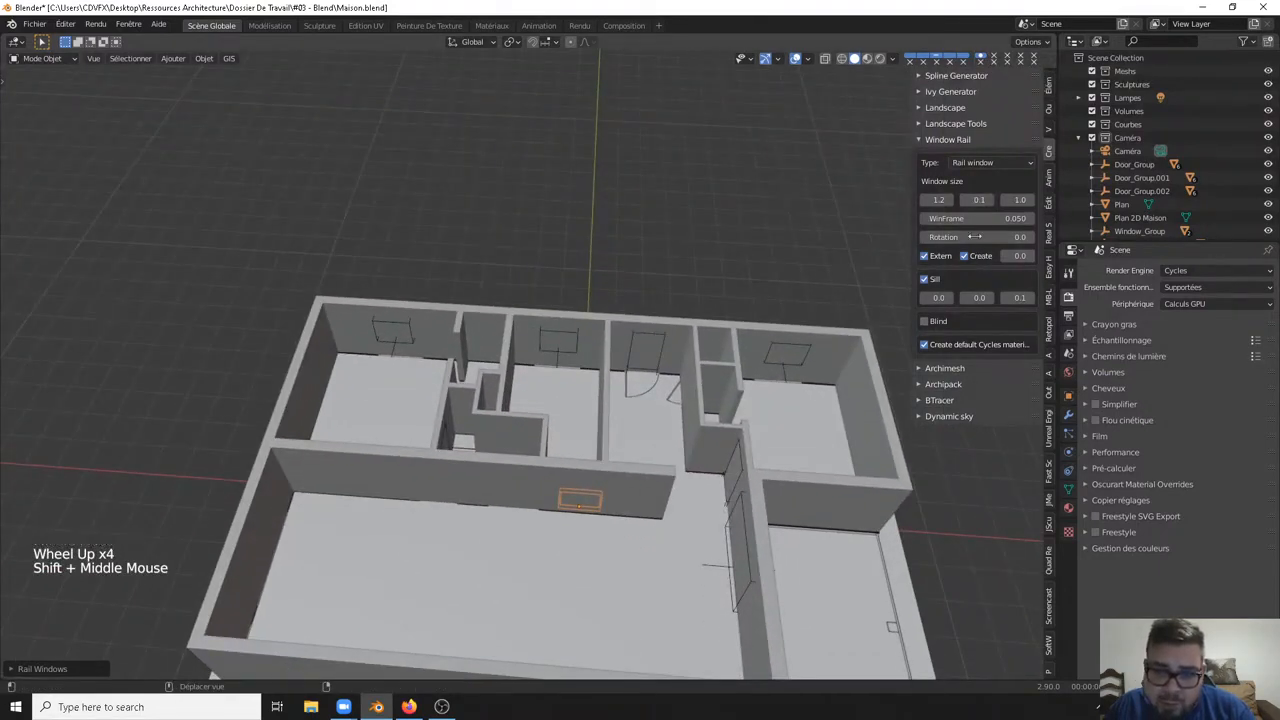
left_click(1000, 166)
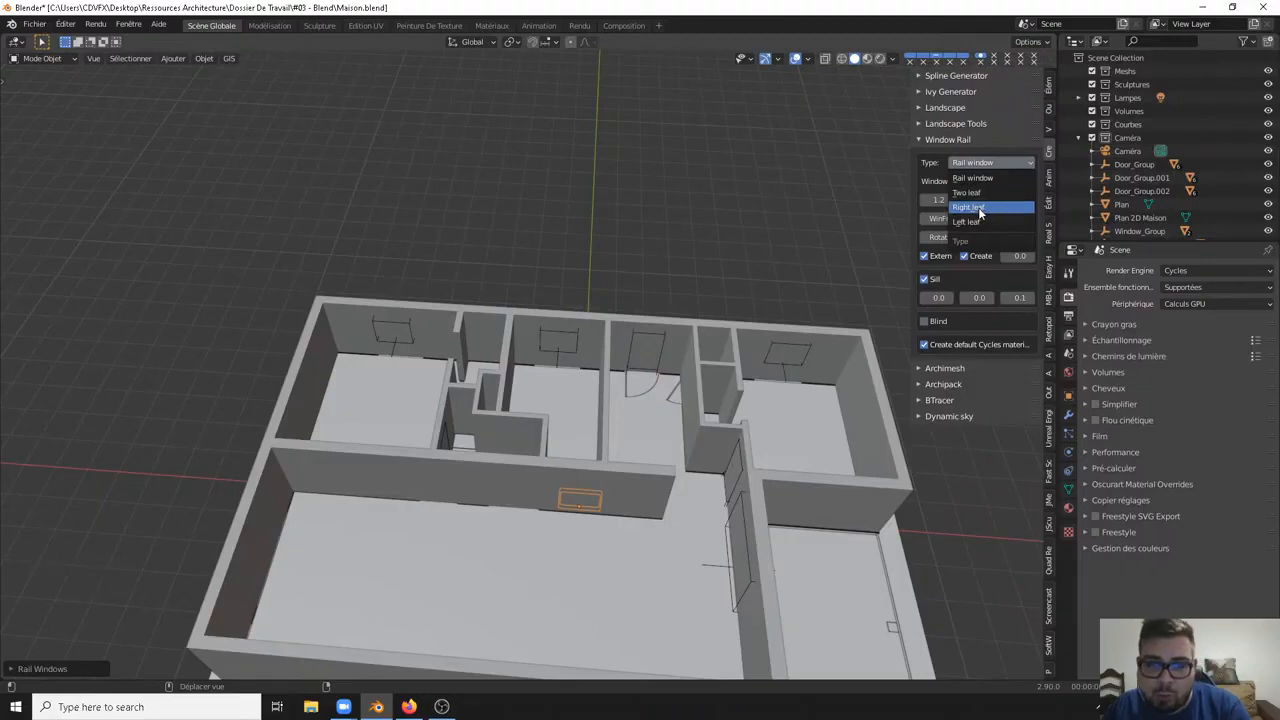
left_click(980, 208)
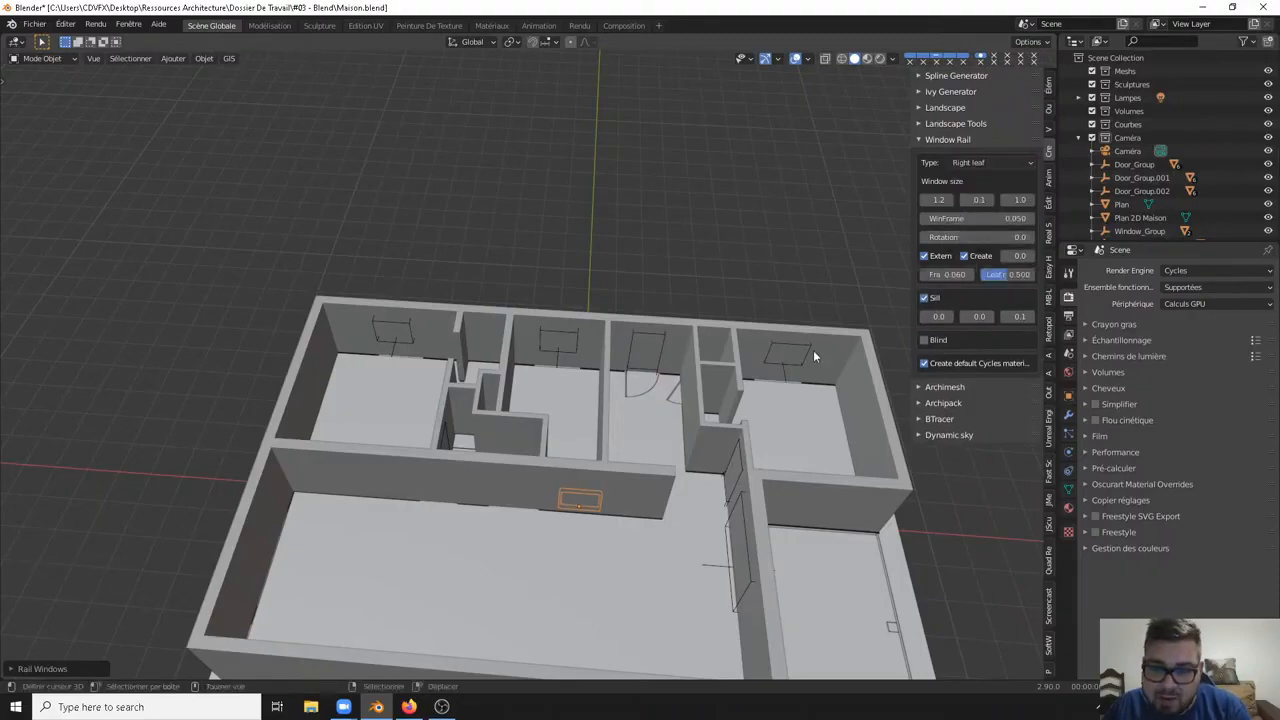
middle_click_drag(618, 488, 587, 648)
middle_click_drag(587, 577, 591, 592)
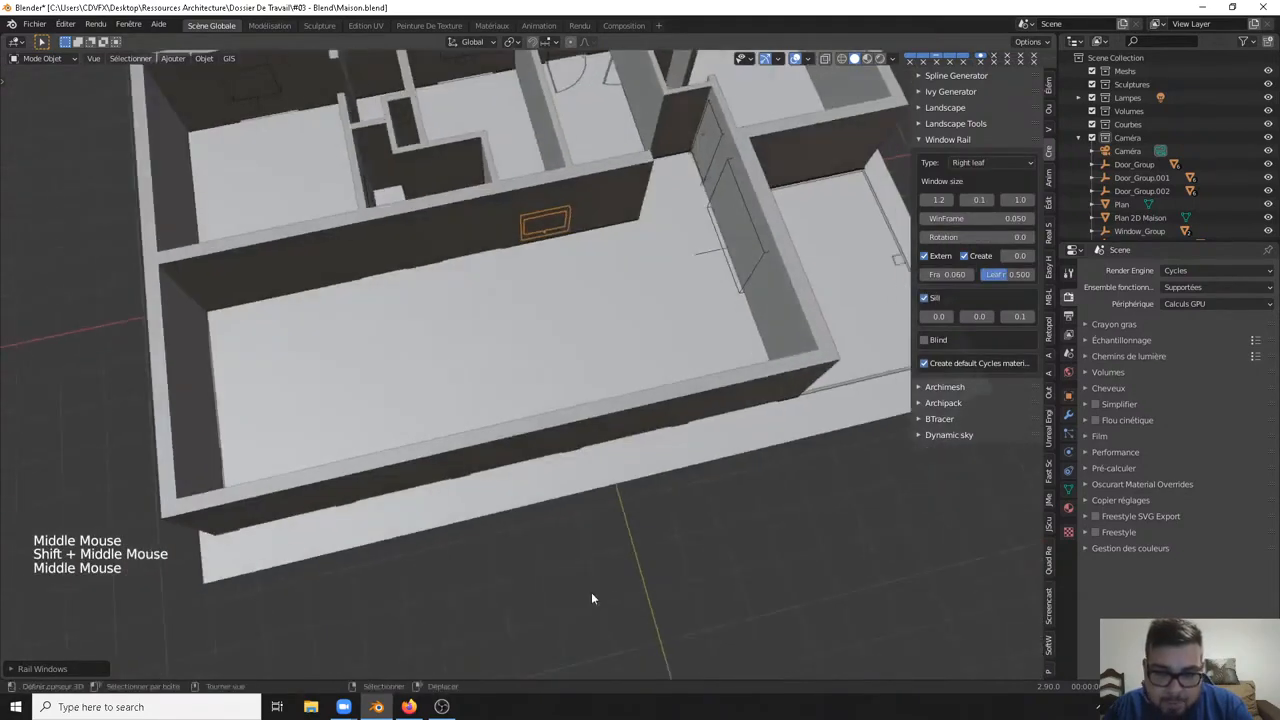
Step: Return to the top view and undo the Right leaf change and the rail window's creation
key("KP_7")
scroll(677, 266, "down", 5)
middle_click_drag(677, 266, 609, 360, "shift")
key("ctrl+z")
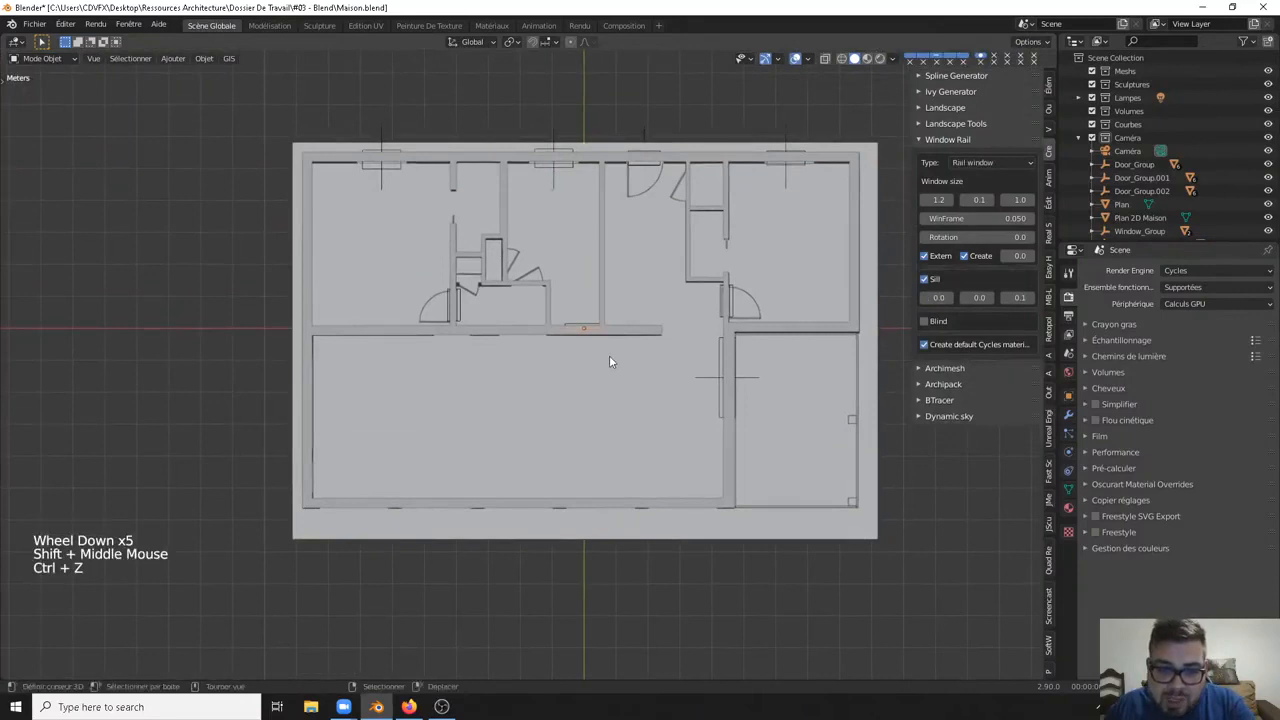
scroll(609, 361, "up", 1)
key("ctrl+z")
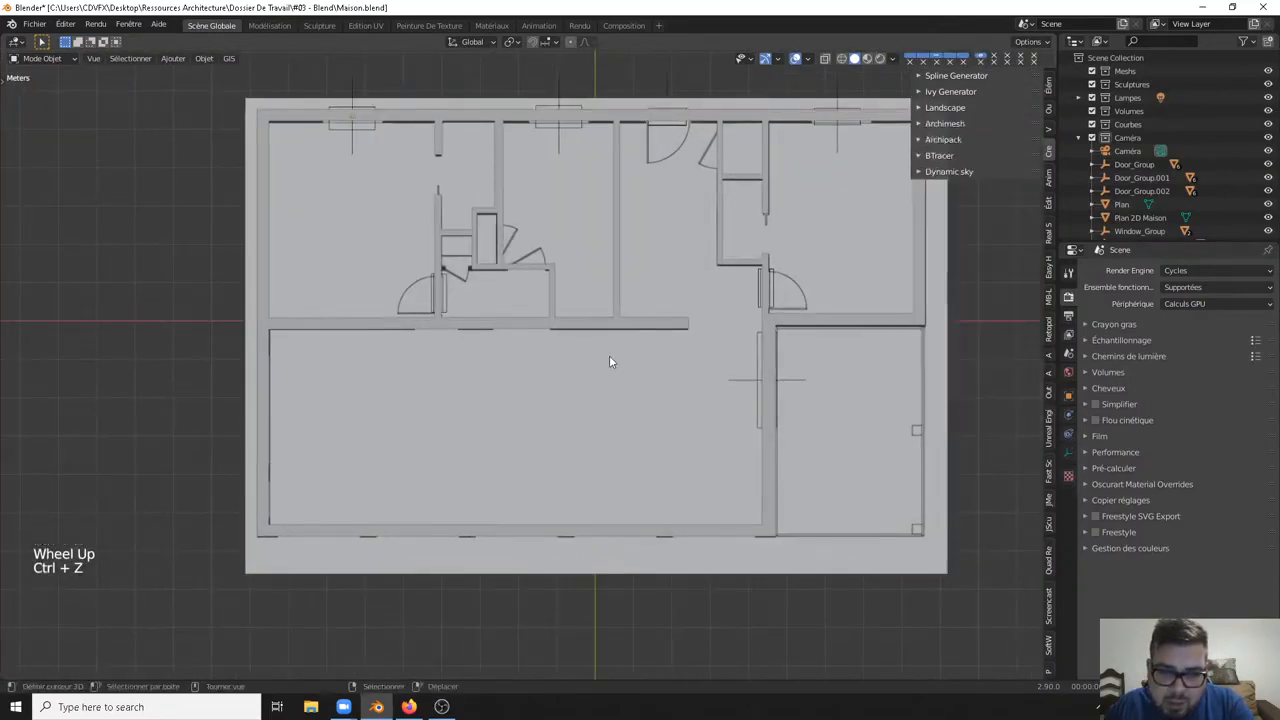
scroll(609, 361, "down", 2)
key("shift+a")
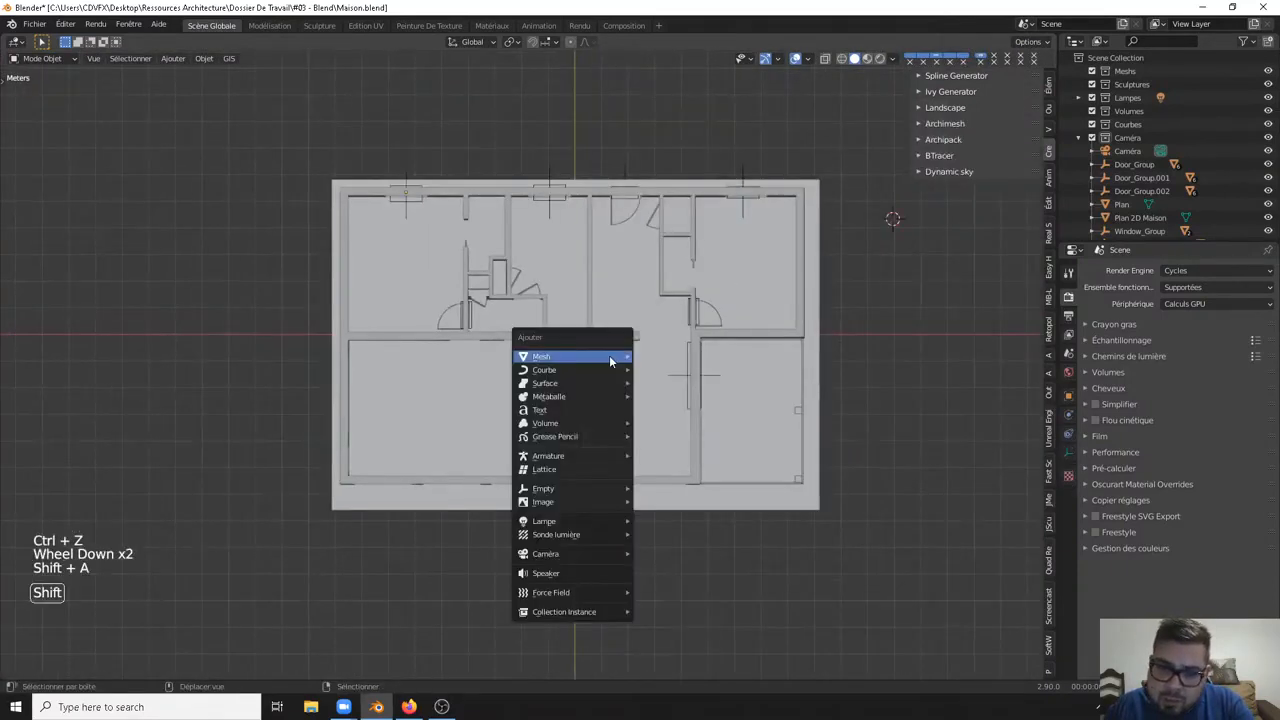
mouse_move(609, 356)
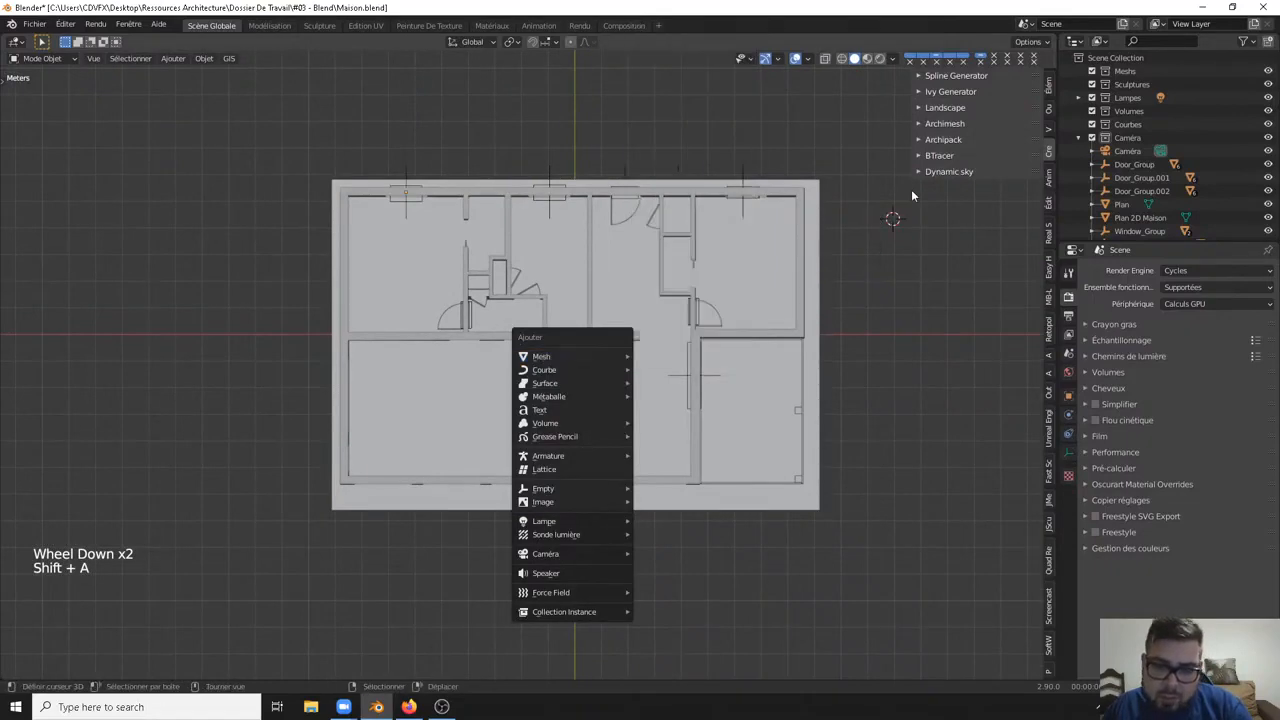
Step: Reset the 3D cursor to the world origin and add an Archimesh rail window there
key("shift+c")
scroll(480, 257, "up", 3)
middle_click_drag(346, 157, 599, 343, "shift")
key("shift+a")
mouse_move(568, 344)
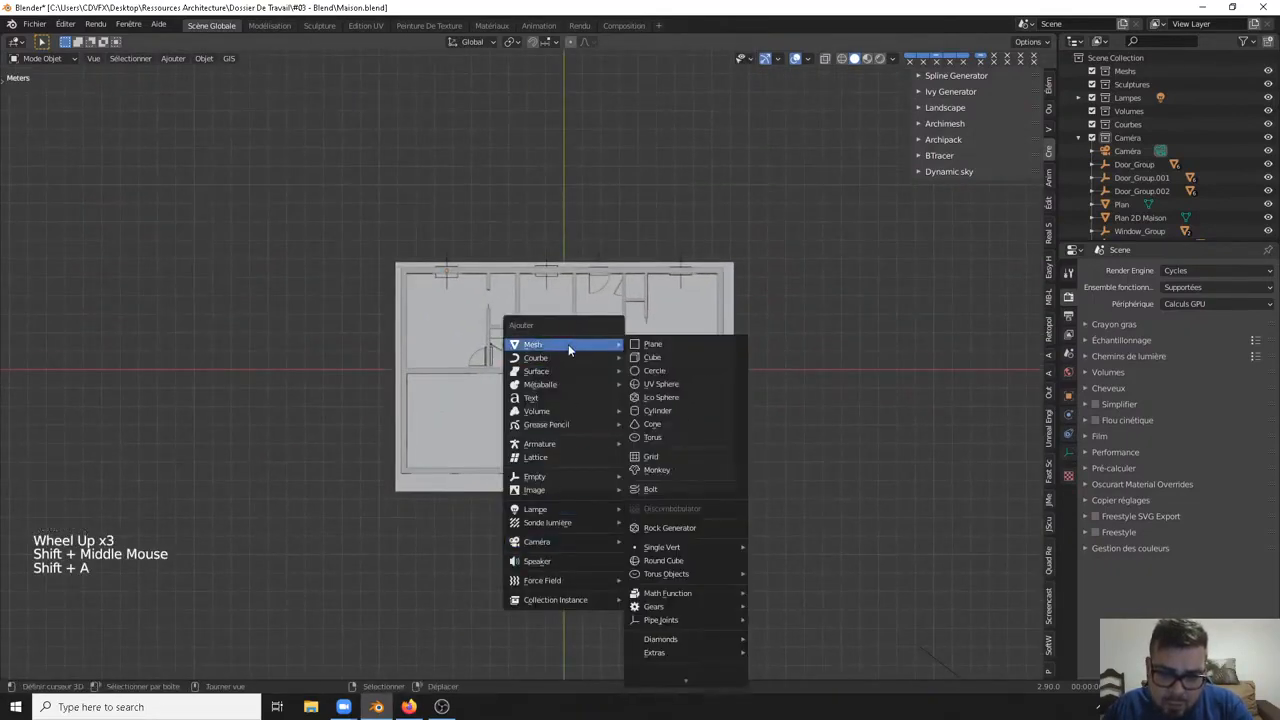
mouse_move(681, 683)
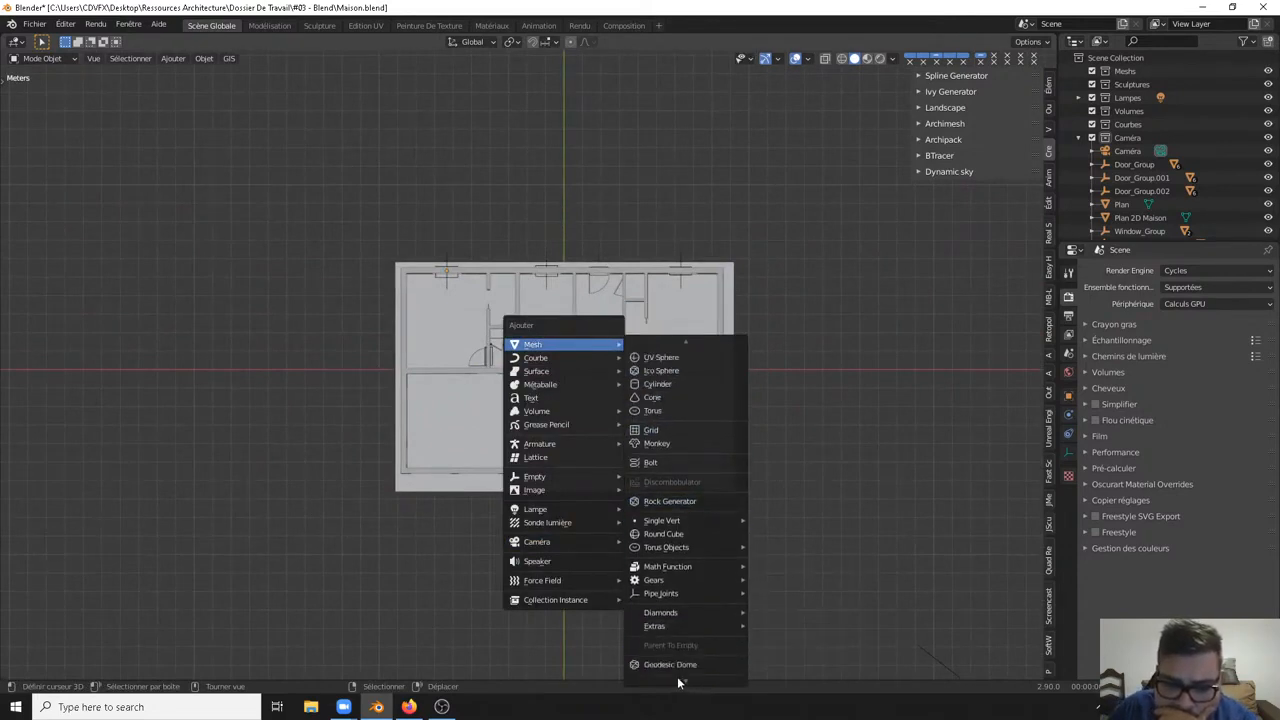
mouse_move(688, 655)
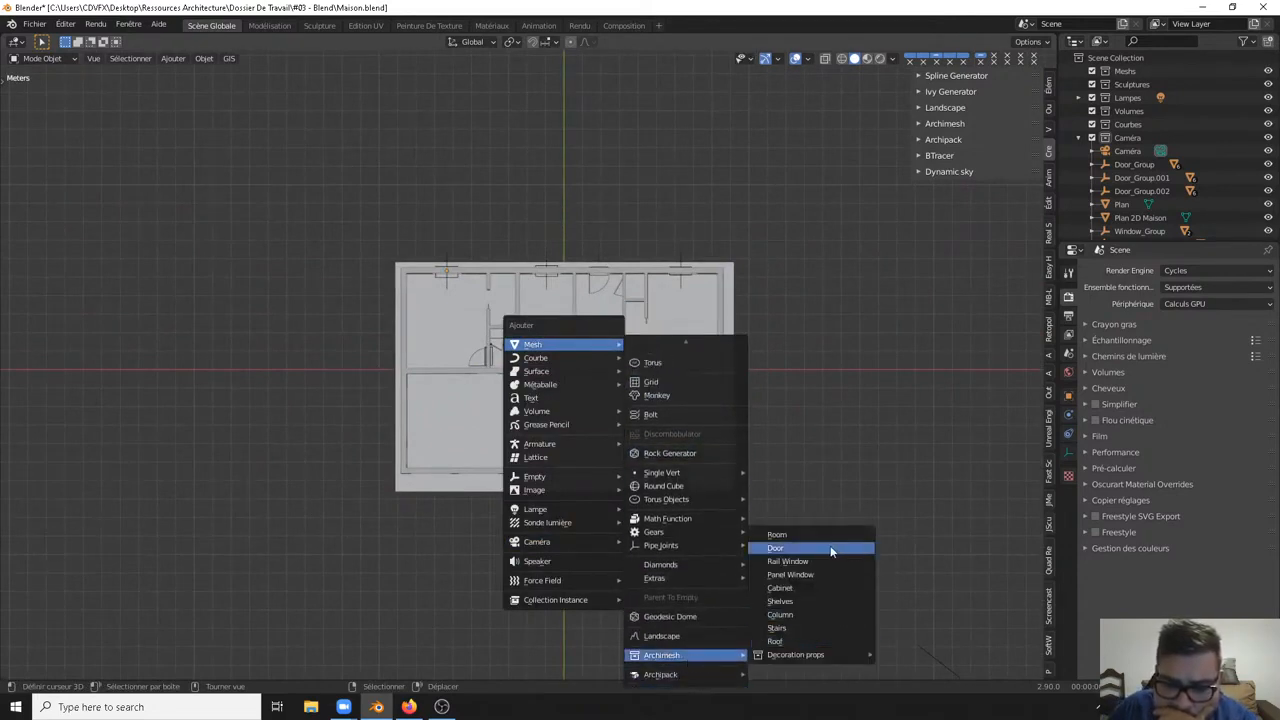
left_click(789, 561)
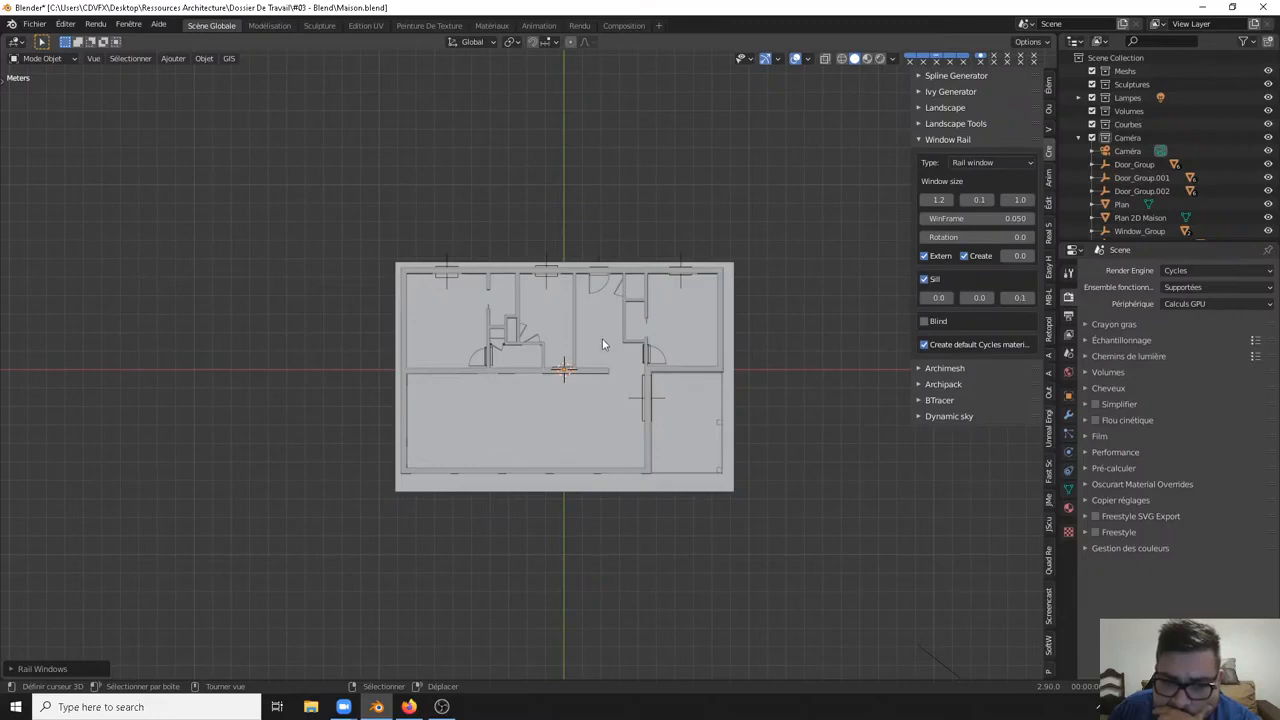
Step: Set the new rail window's type to Right leaf
scroll(602, 344, "up", 3)
middle_click_drag(591, 371, 588, 444)
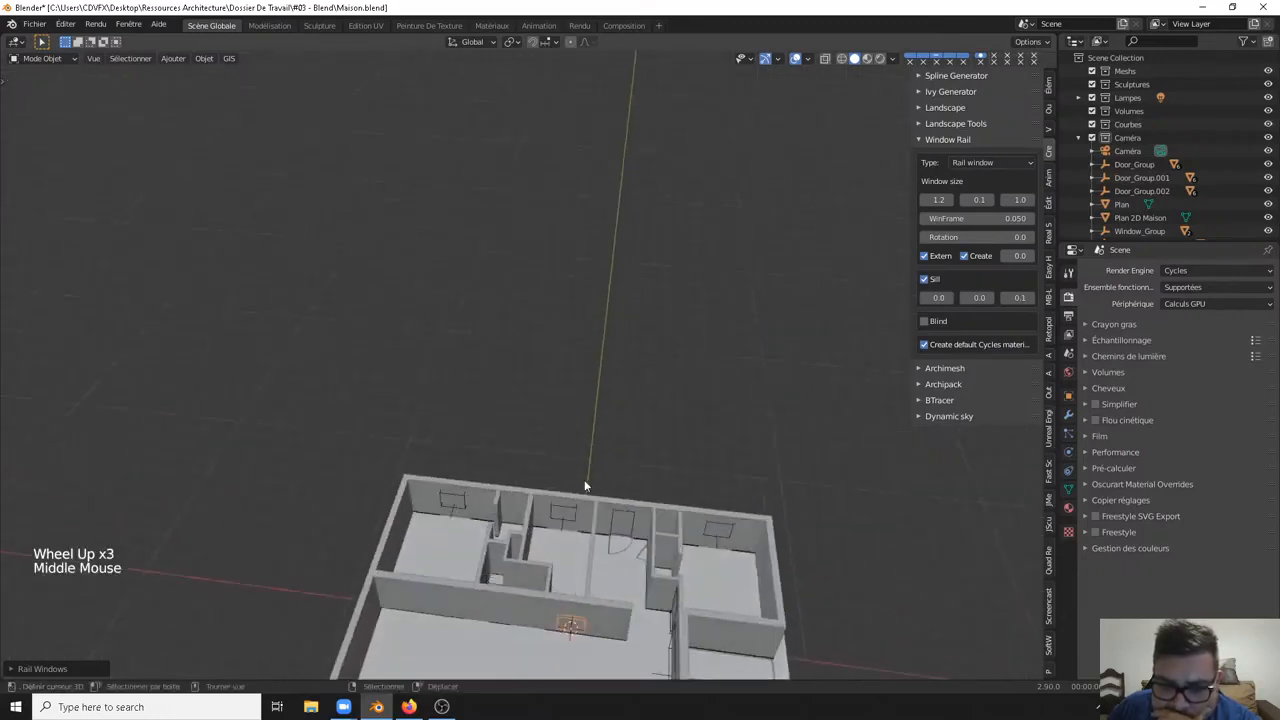
middle_click_drag(596, 582, 605, 300, "shift")
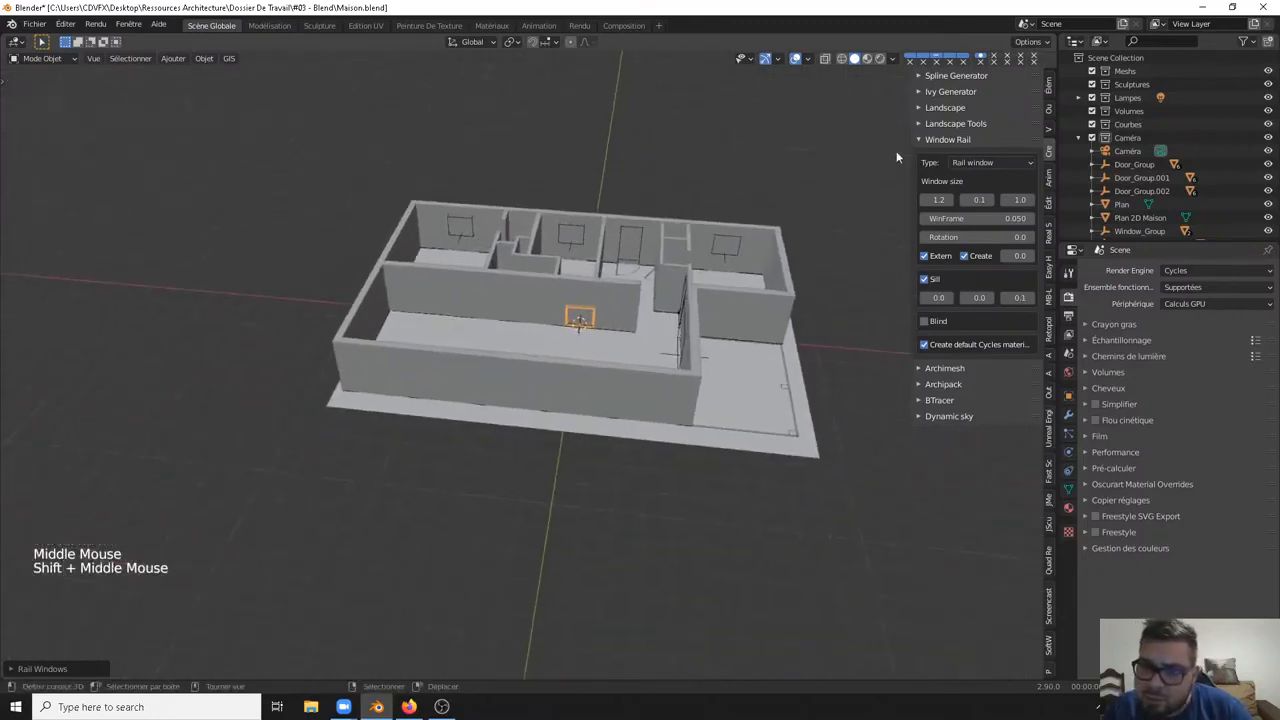
left_click(985, 162)
left_click(977, 206)
middle_click_drag(640, 400, 625, 260)
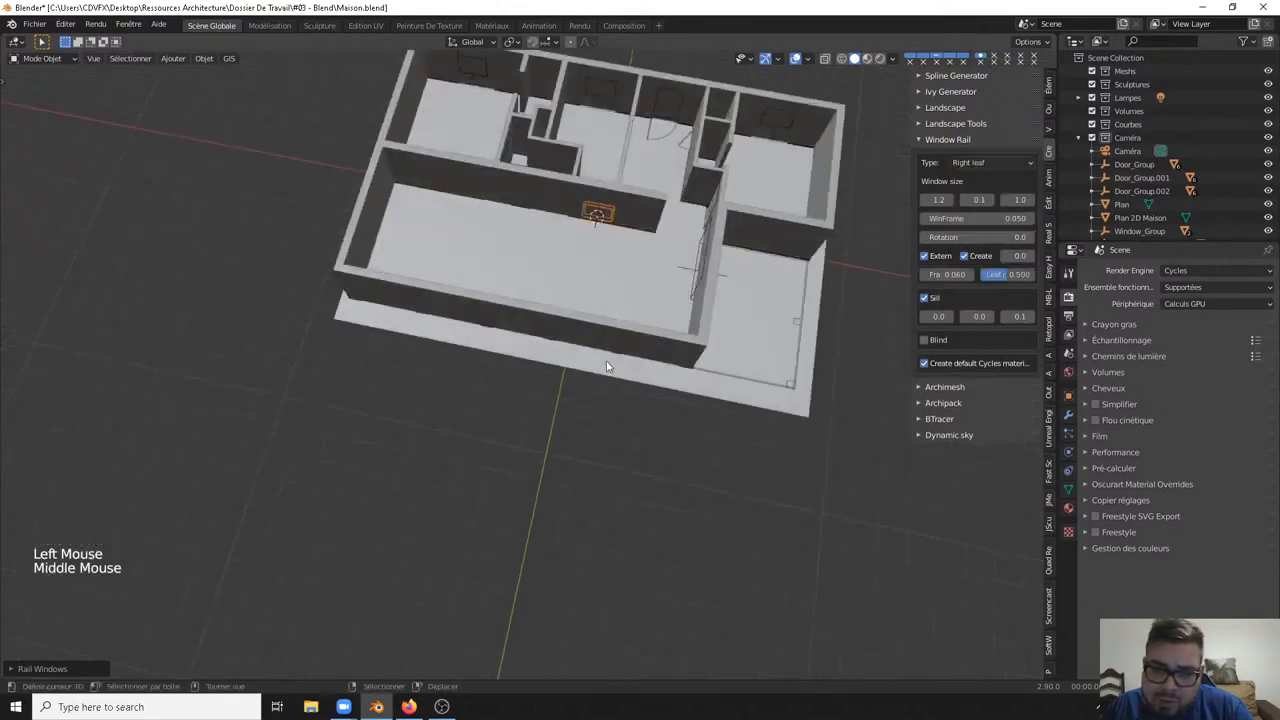
Step: Show the scene in wireframe and select the new window's parent empty at the origin
scroll(625, 215, "up", 3)
right_click(630, 162)
right_click(628, 160)
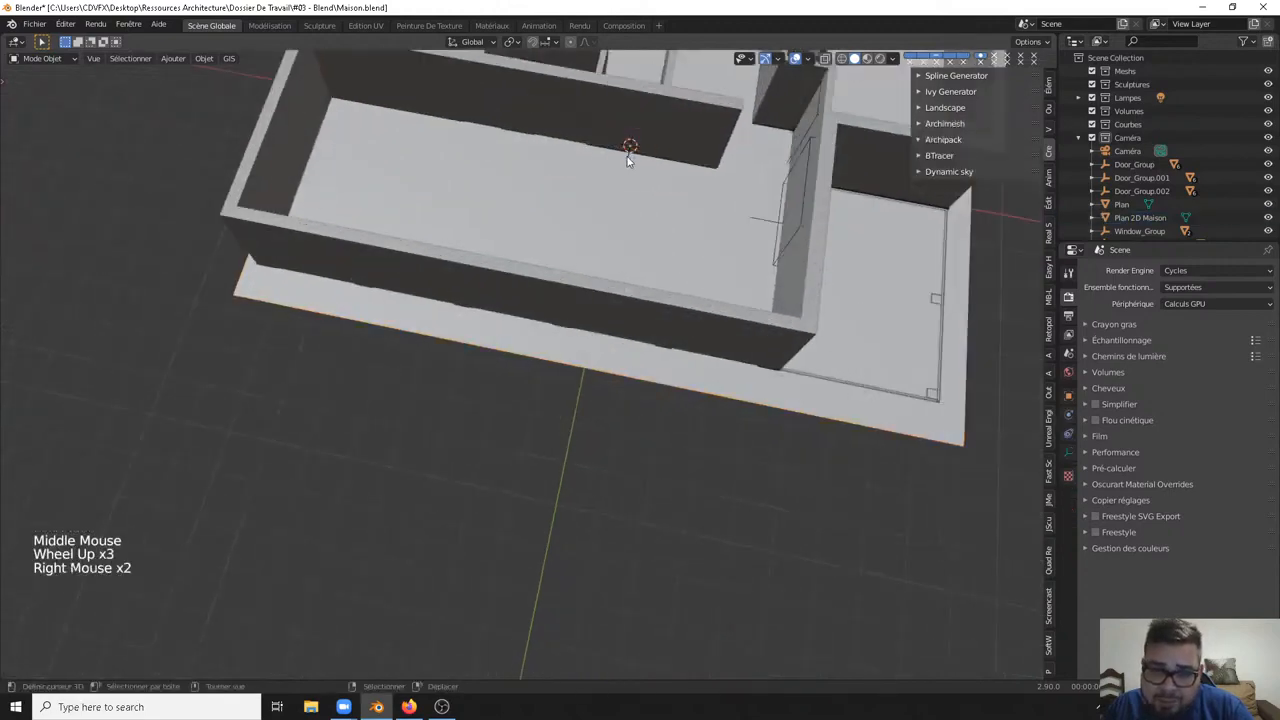
right_click(628, 160)
key("z")
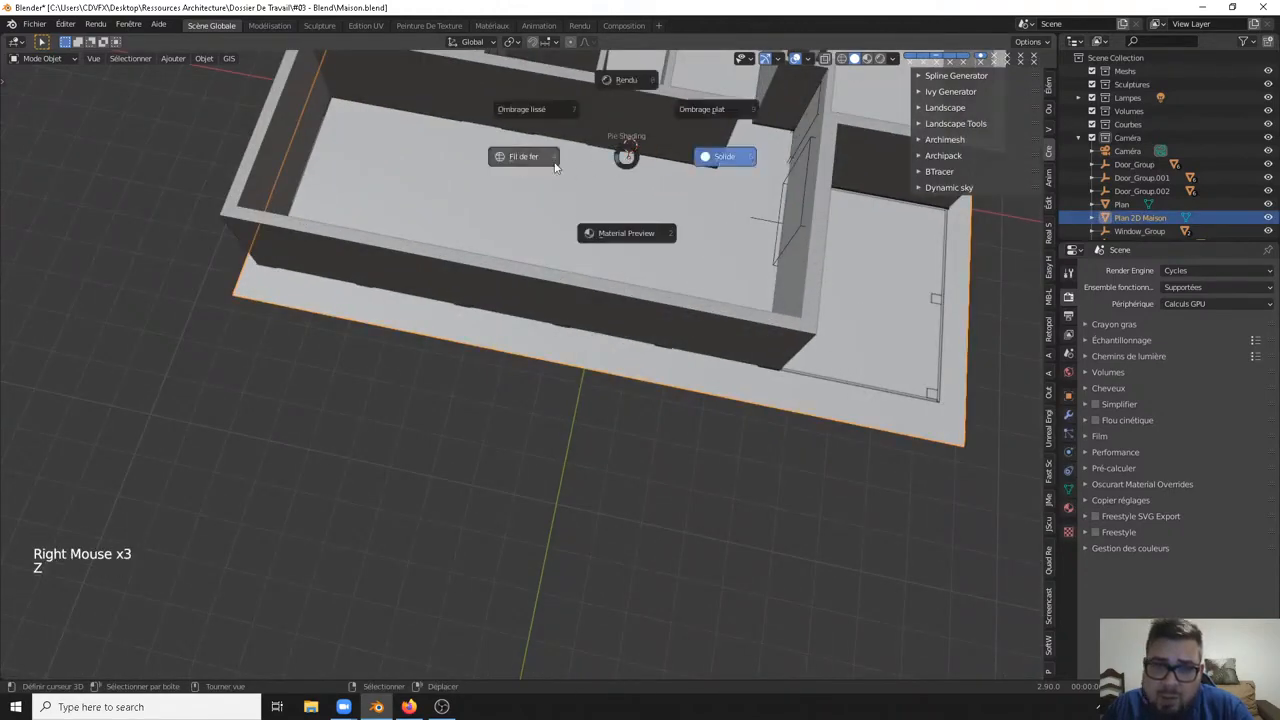
right_click(627, 157)
Step: Rotate the new window's parent empty 90° around the global Z axis
middle_click_drag(617, 189, 634, 203)
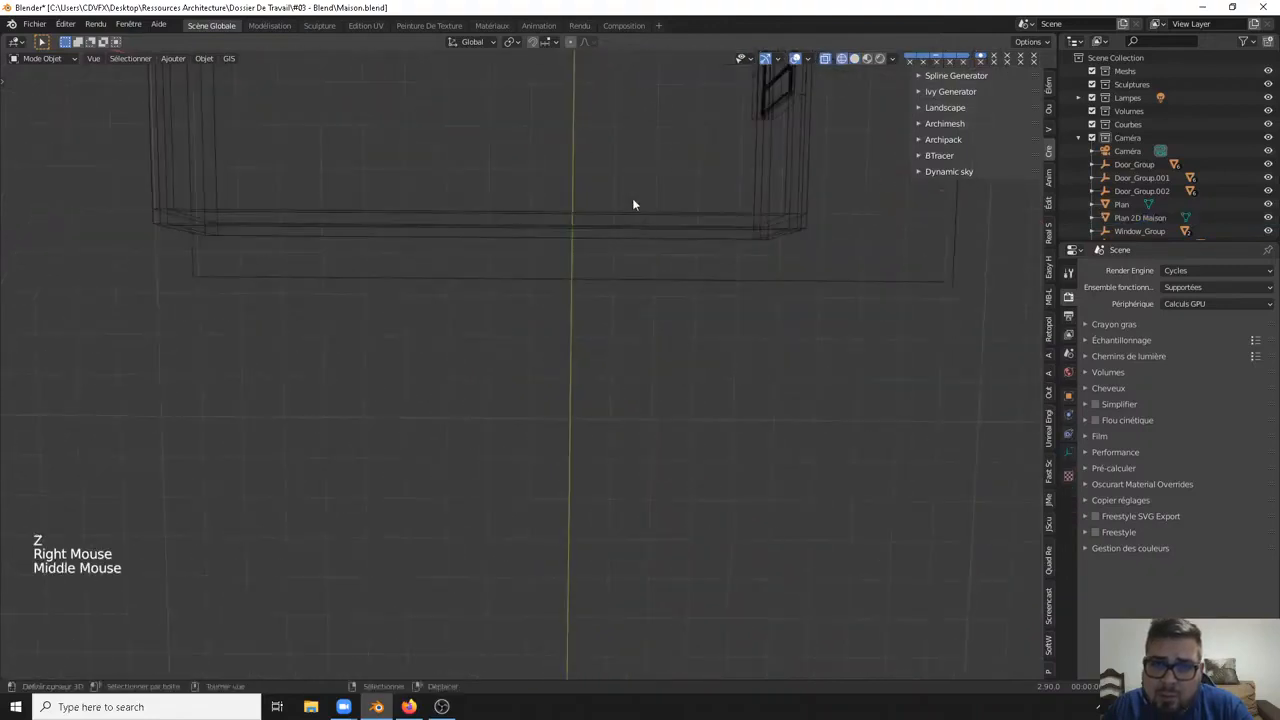
scroll(600, 160, "down", 3)
middle_click_drag(593, 148, 600, 256, "shift")
type("r")
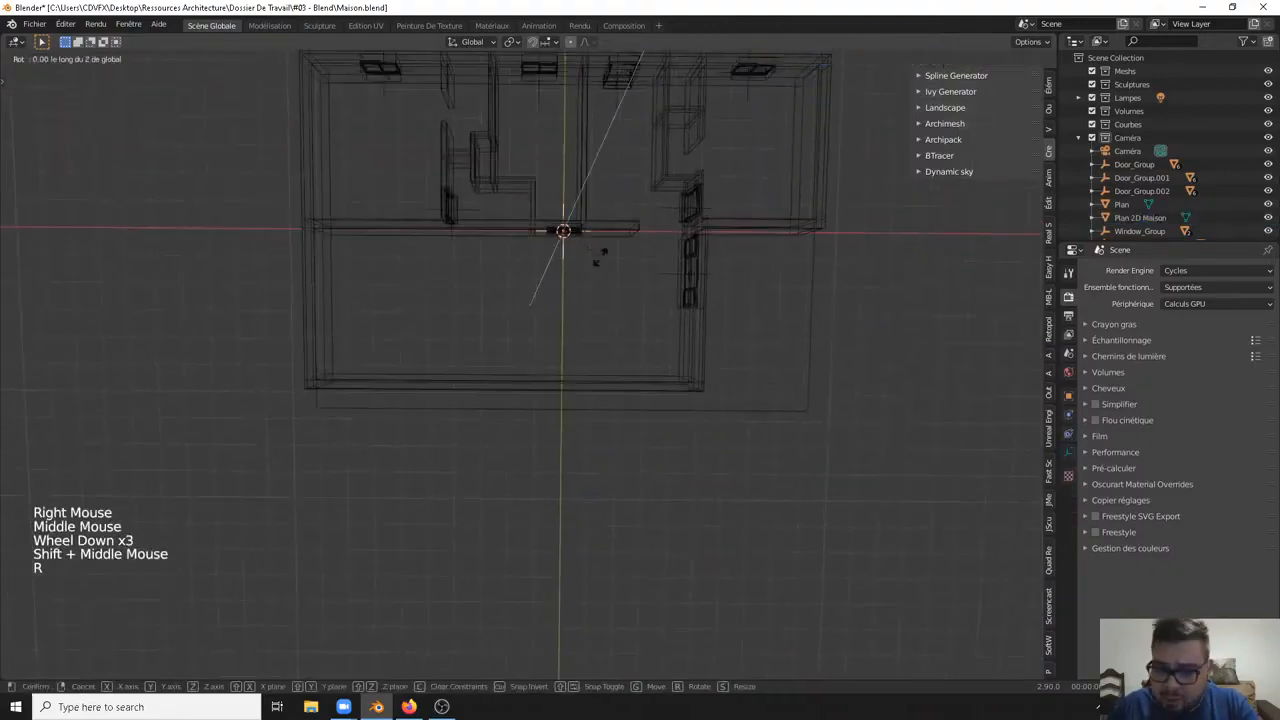
type("80")
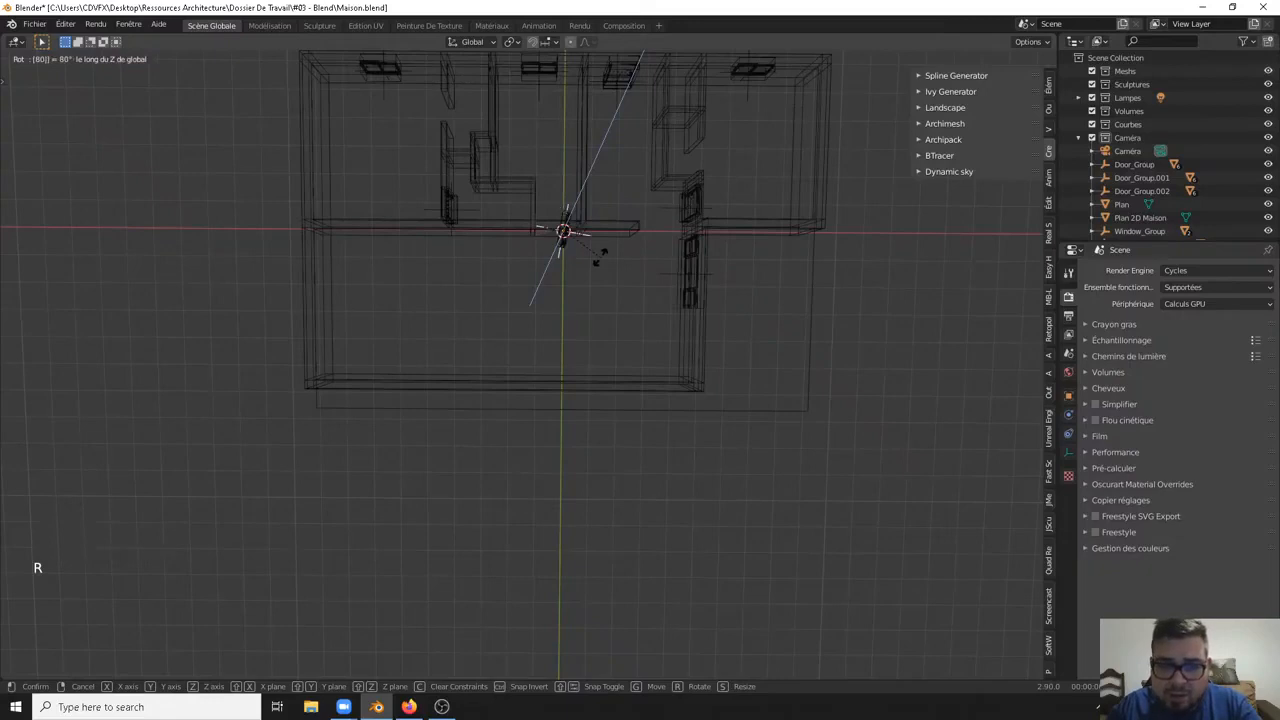
key("BackSpace")
key("BackSpace")
type("90")
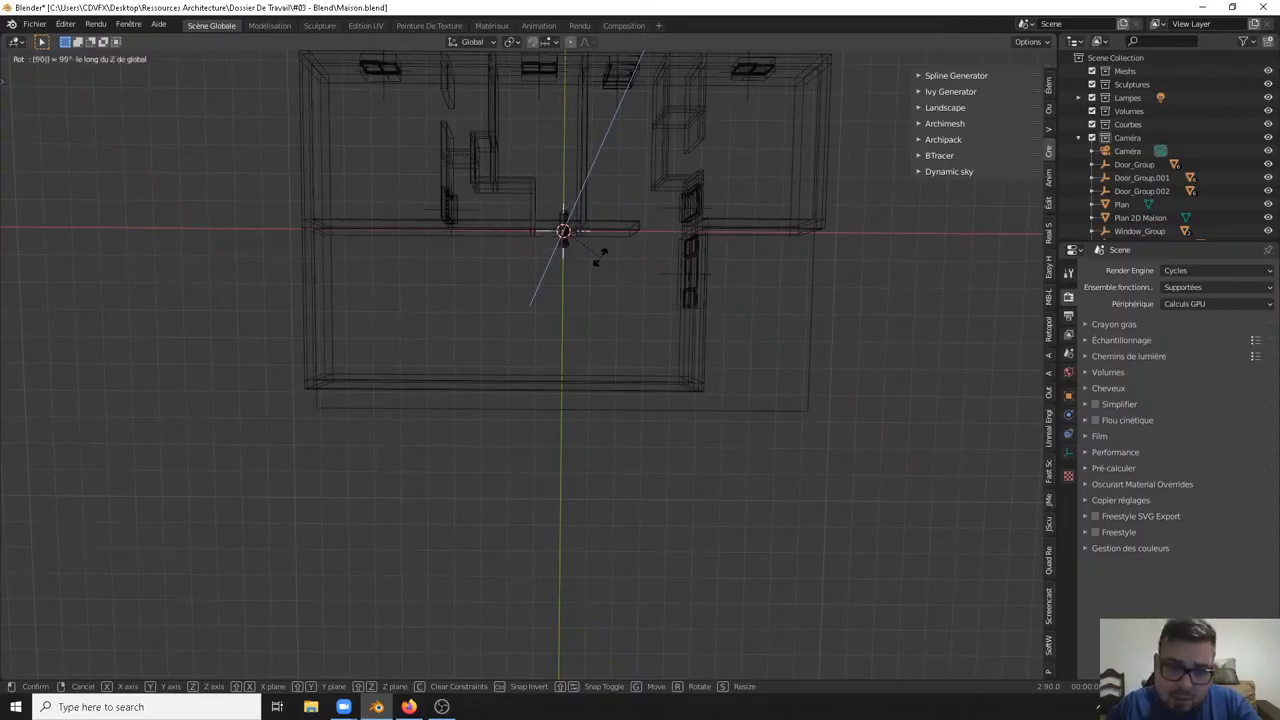
key("Return")
Step: Move the new window along X onto the house's exterior wall on the negative X side
key("g")
key("x")
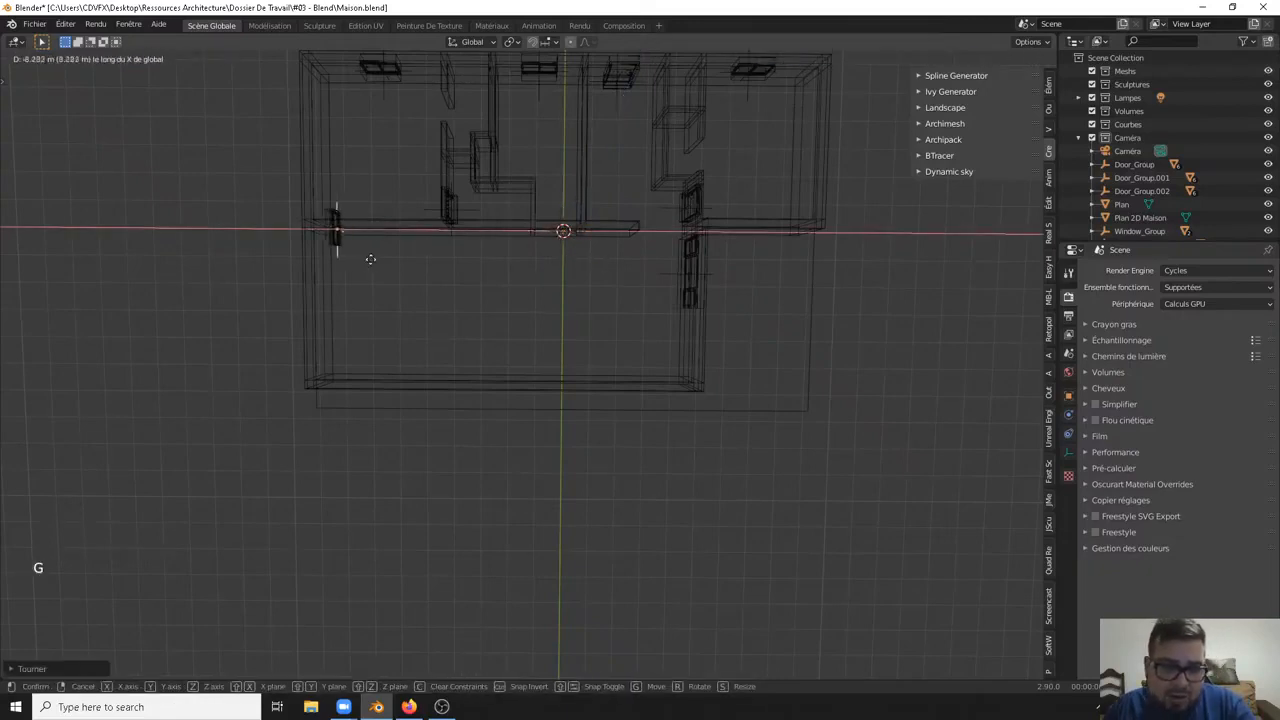
left_click(360, 258)
Step: View the house from above in solid shading with X-ray on, so the 2D plan shows through the walls
key("KP_7")
middle_click_drag(339, 269, 484, 385, "shift")
key("z")
left_click(431, 372)
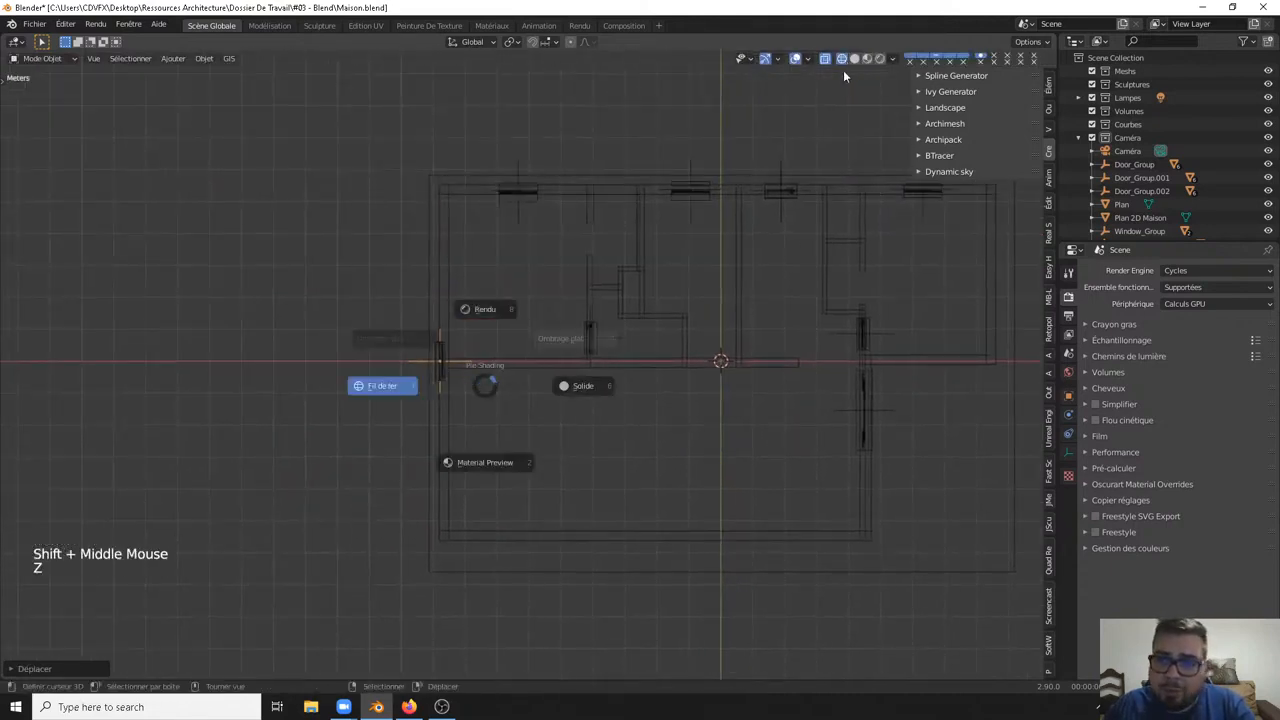
key("shift+z")
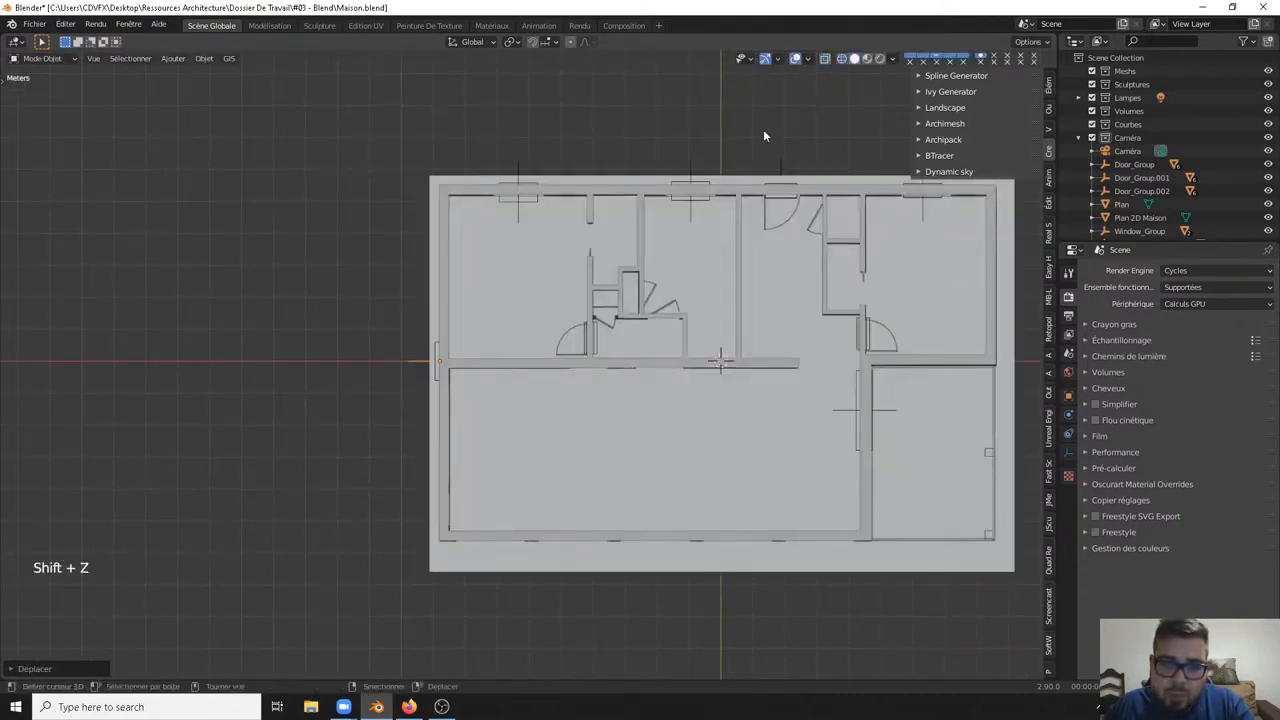
left_click(826, 59)
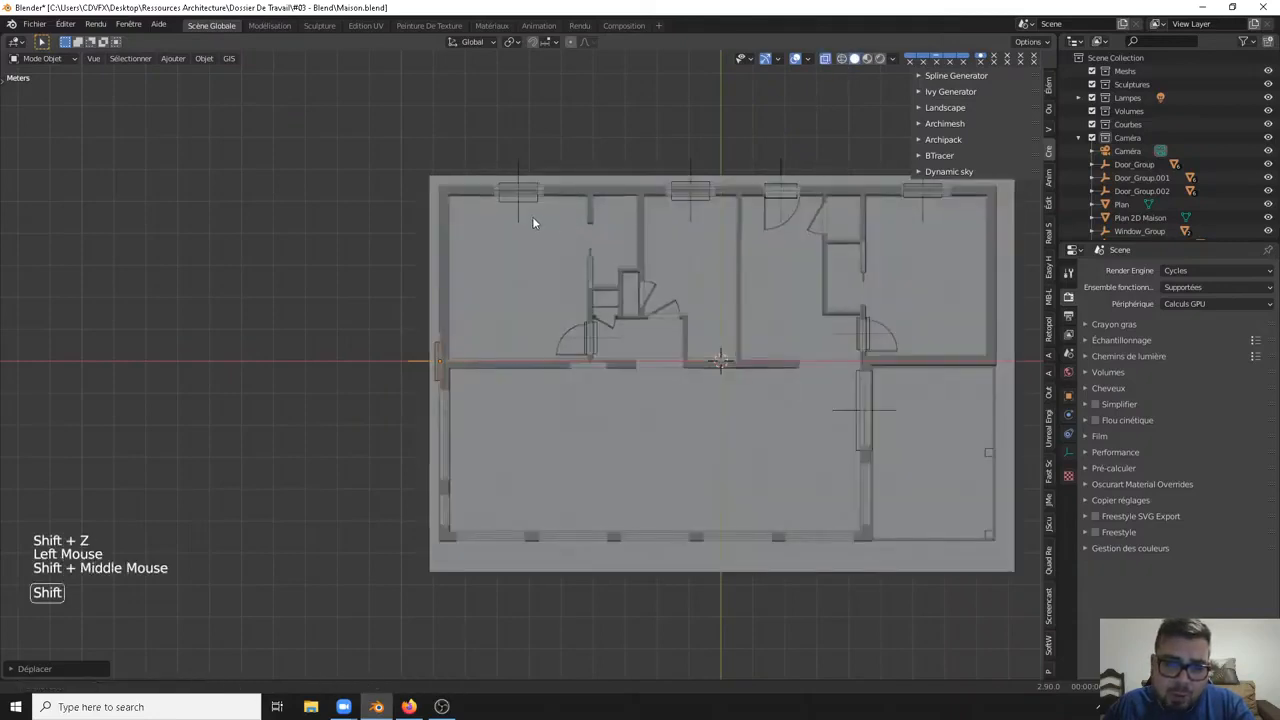
Step: Move the new window about -4.7 m along Y to the small opening near the corner of the large room
middle_click_drag(534, 217, 475, 415, "shift")
key("g")
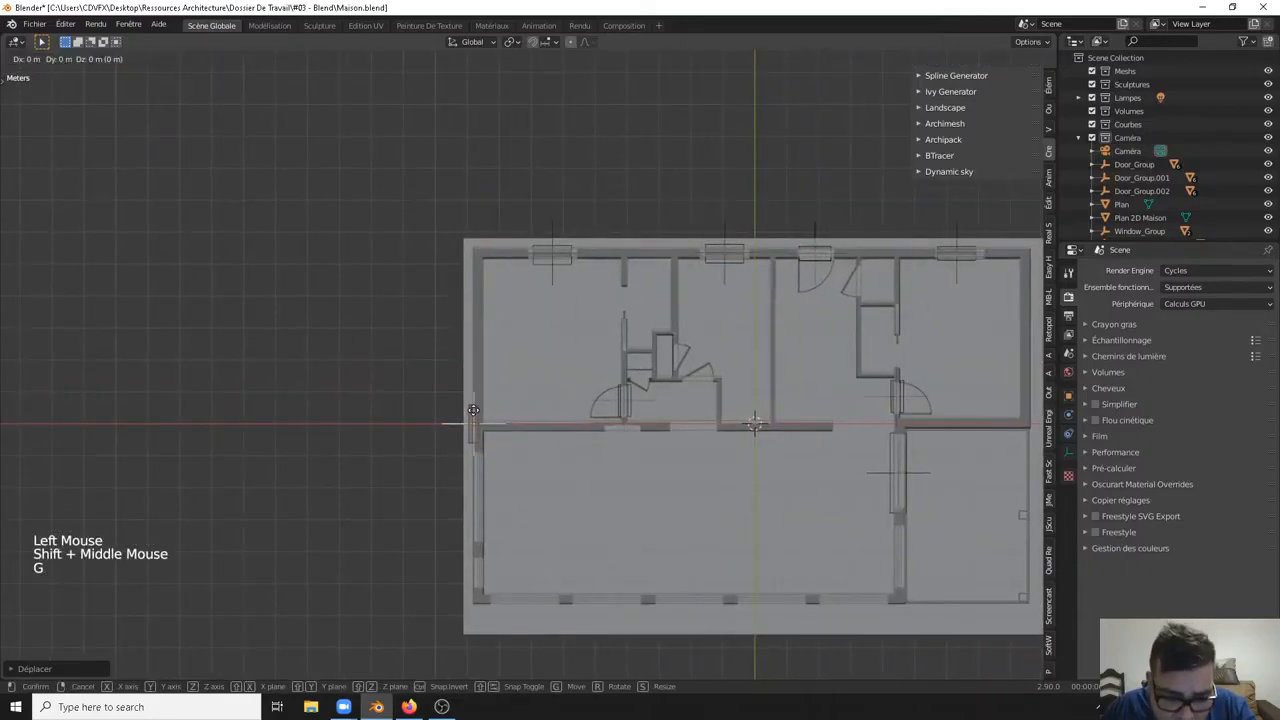
key("y")
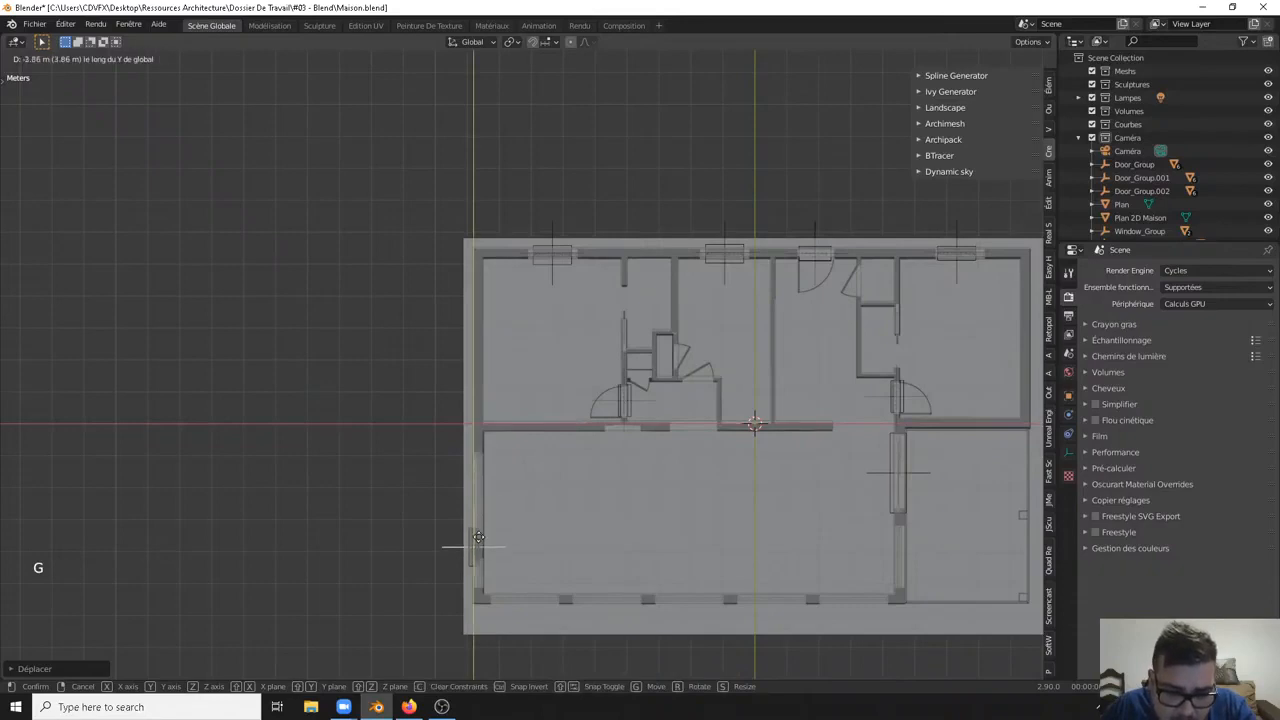
key("shift")
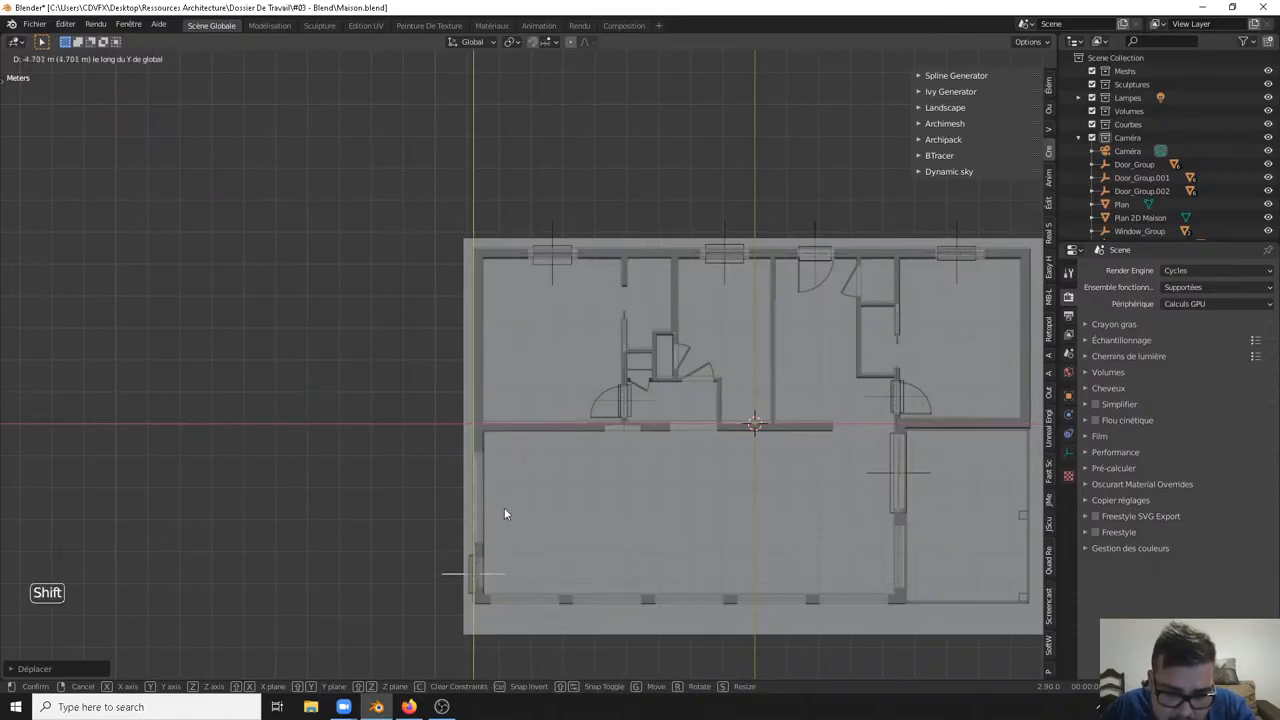
left_click(504, 514)
Step: Scale the new window down along Y to match the width of the small opening near the plan's corner
scroll(526, 387, "up", 5)
middle_click_drag(497, 553, 534, 281, "shift")
scroll(550, 384, "up", 3)
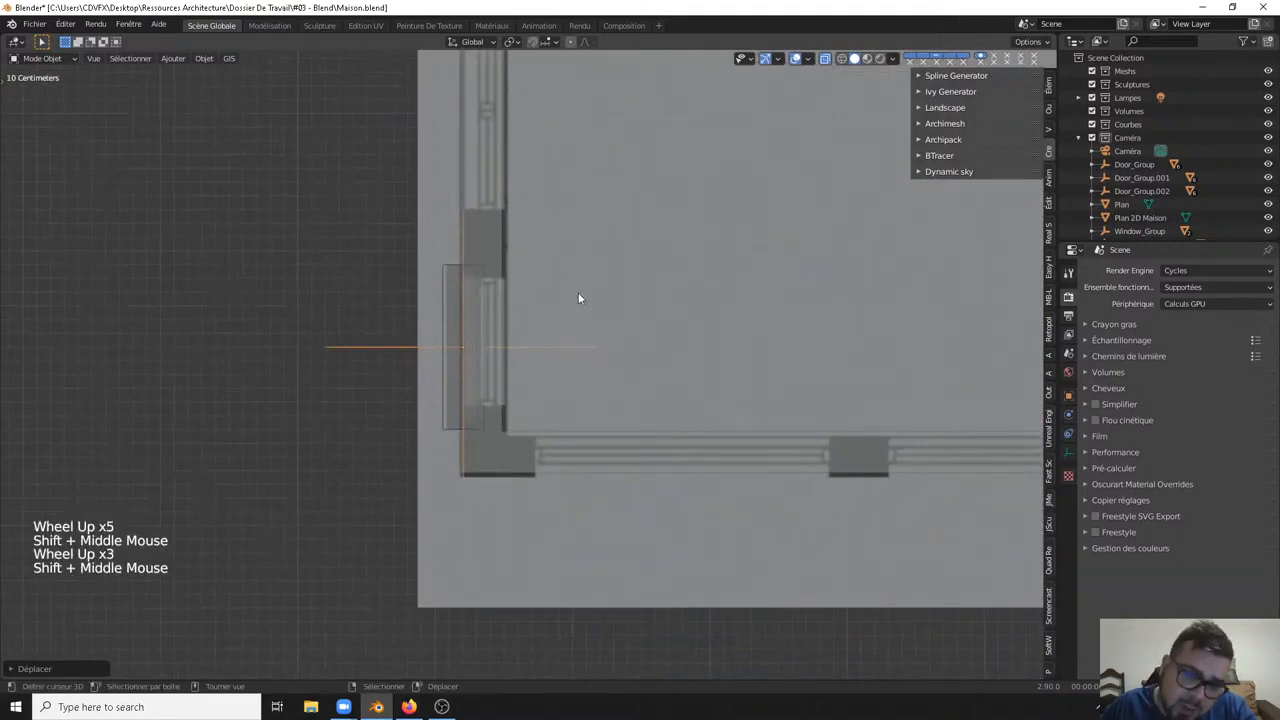
key("s")
key("x")
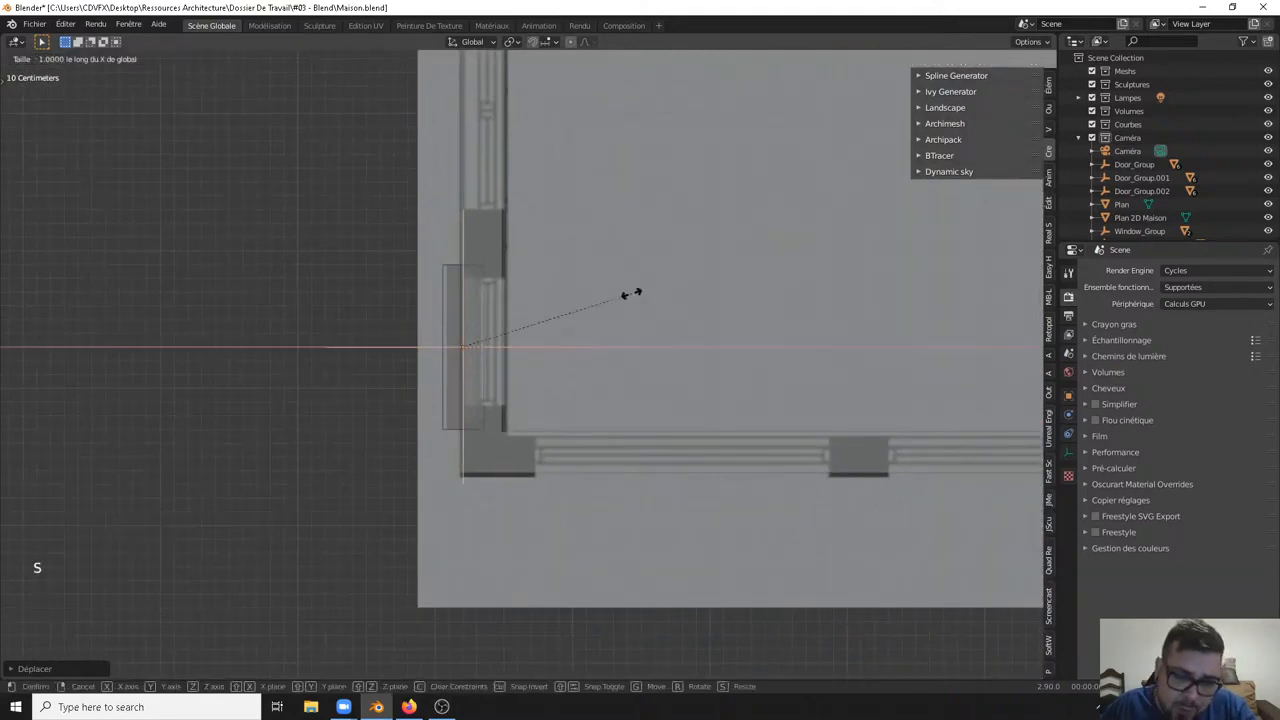
key("y")
key("shift")
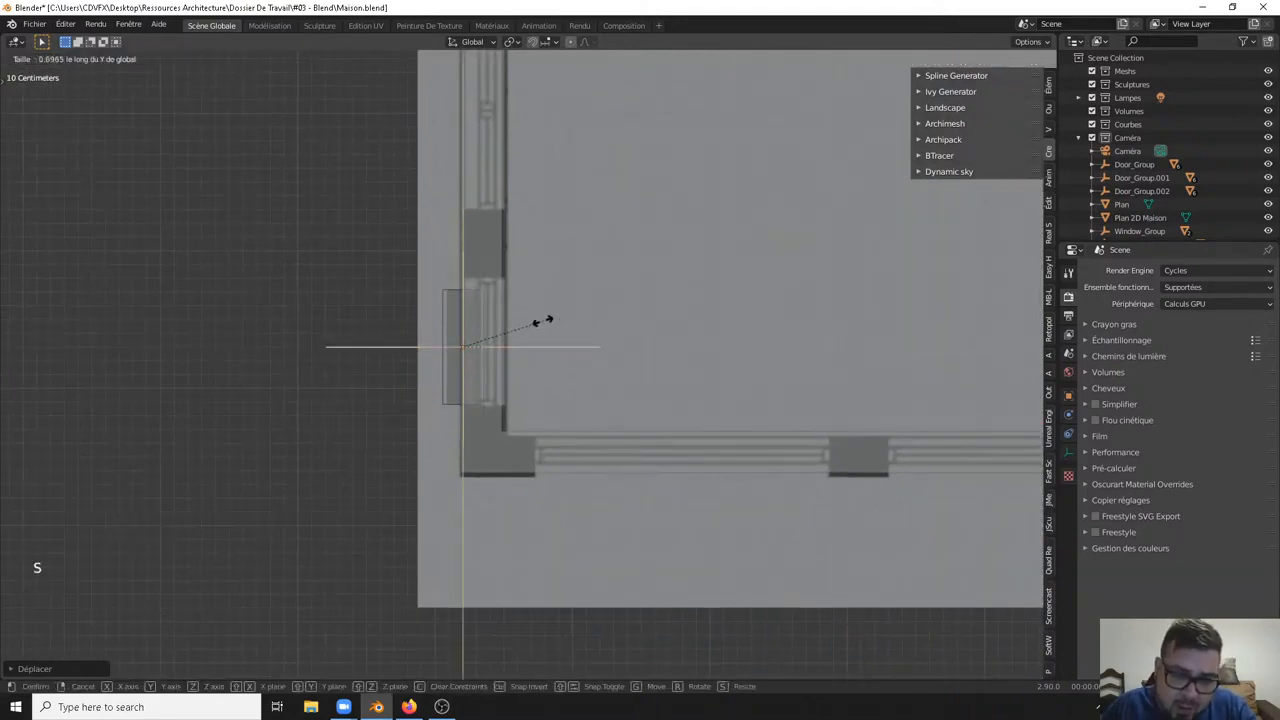
left_click(626, 270)
Step: Center the new window in the wall thickness along X and shift it about 0.056 m along Y onto the plan opening
key("g")
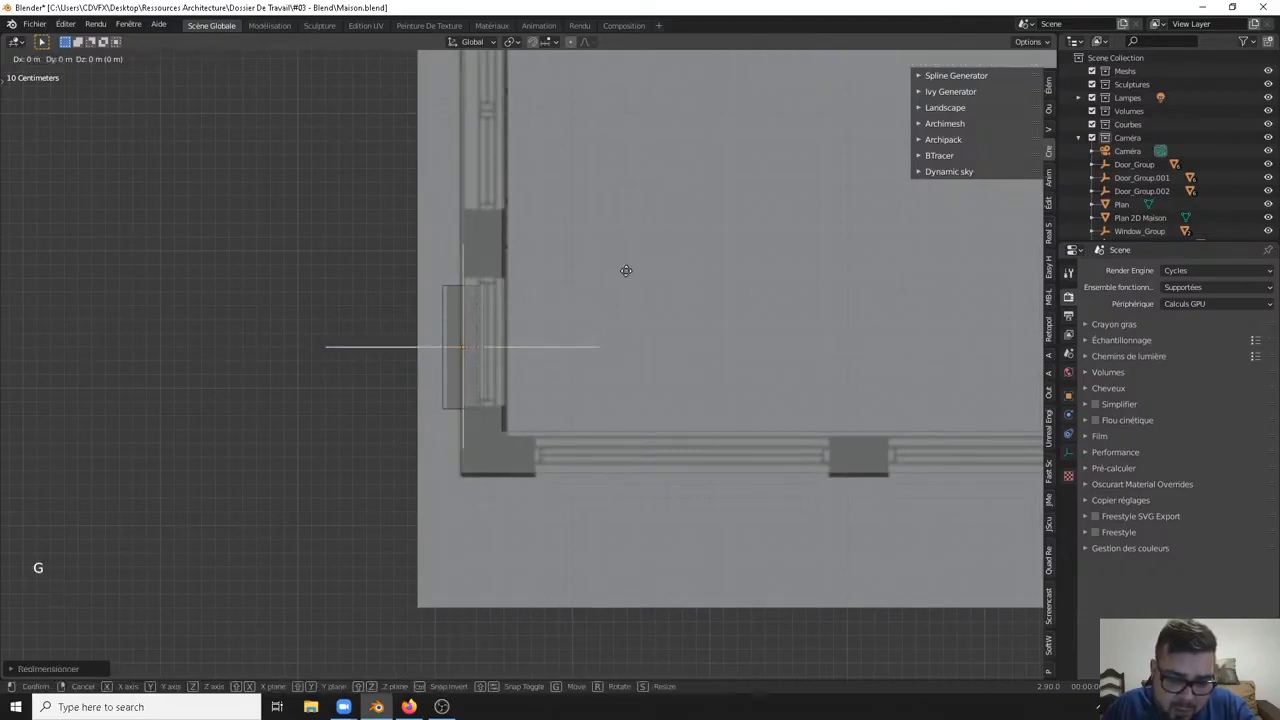
key("x")
key("shift")
left_click(649, 283)
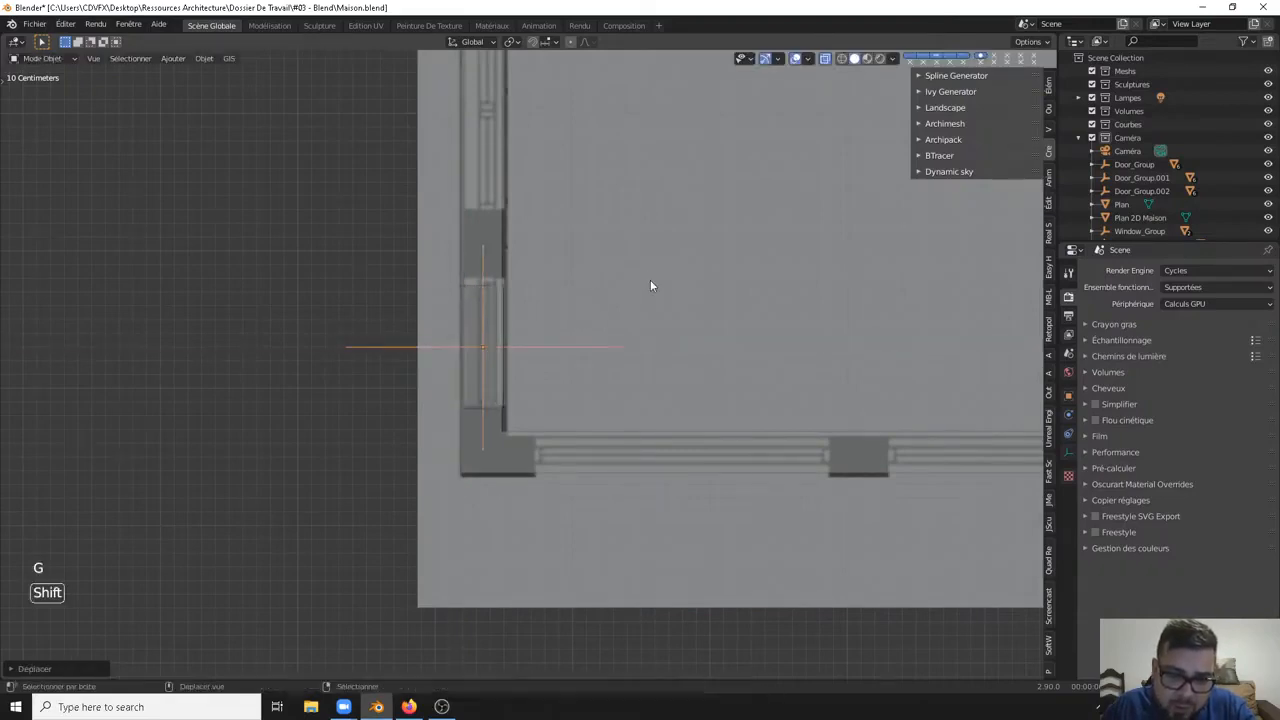
key("g")
key("shift")
key("y")
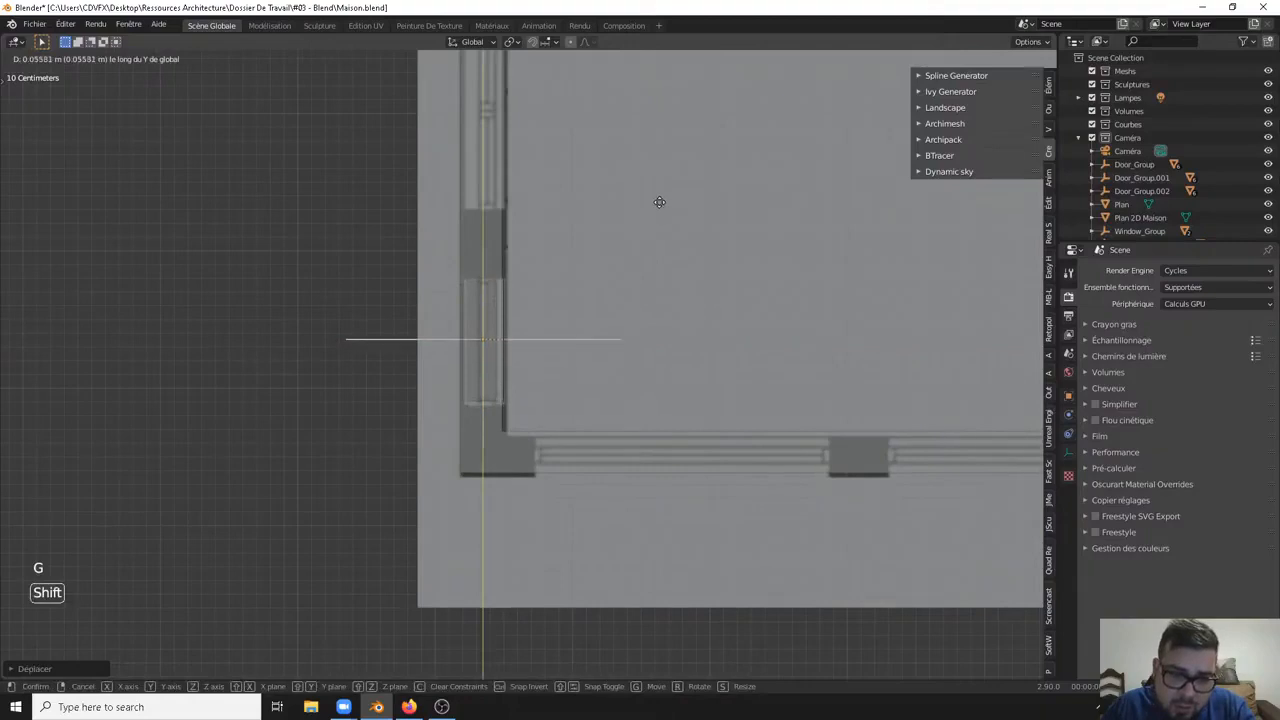
left_click(660, 203)
Step: Turn off X-ray and raise the new window along Z above the floor in the exterior wall
middle_click_drag(596, 324, 603, 246)
scroll(552, 394, "down", 1)
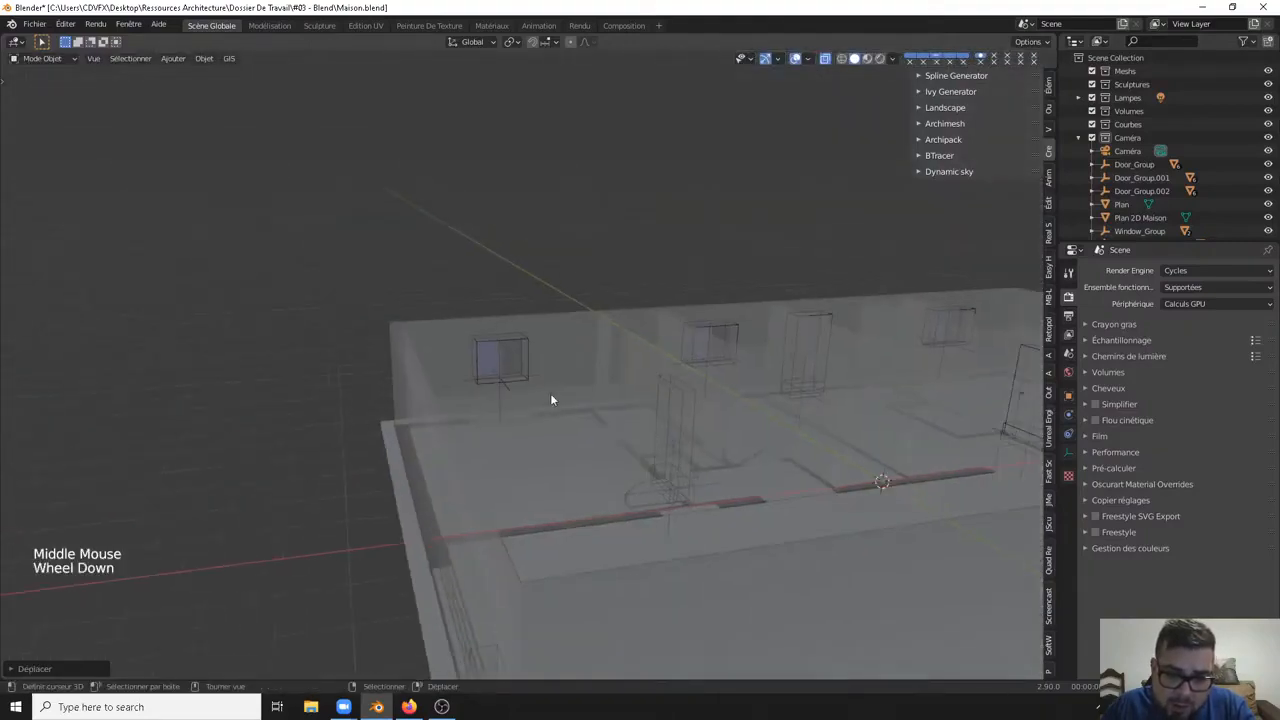
left_click(825, 58)
middle_click_drag(577, 470, 595, 376, "shift")
key("g")
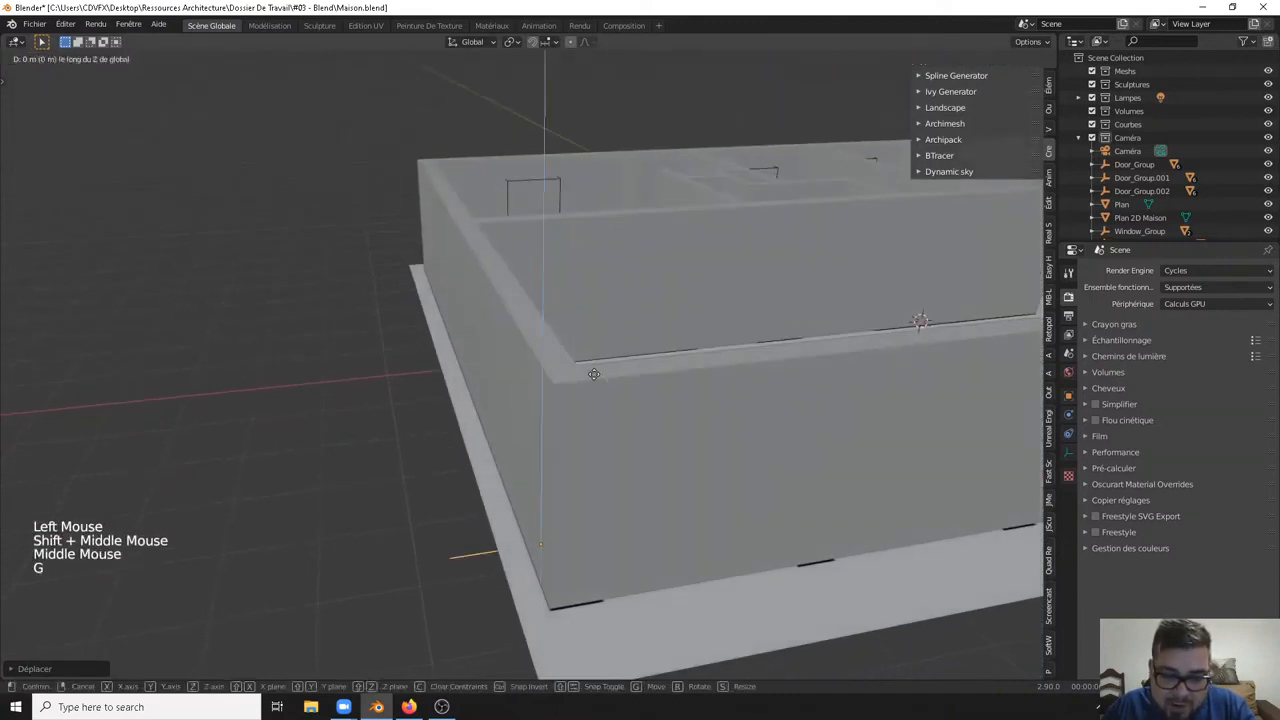
key("z")
key("Escape")
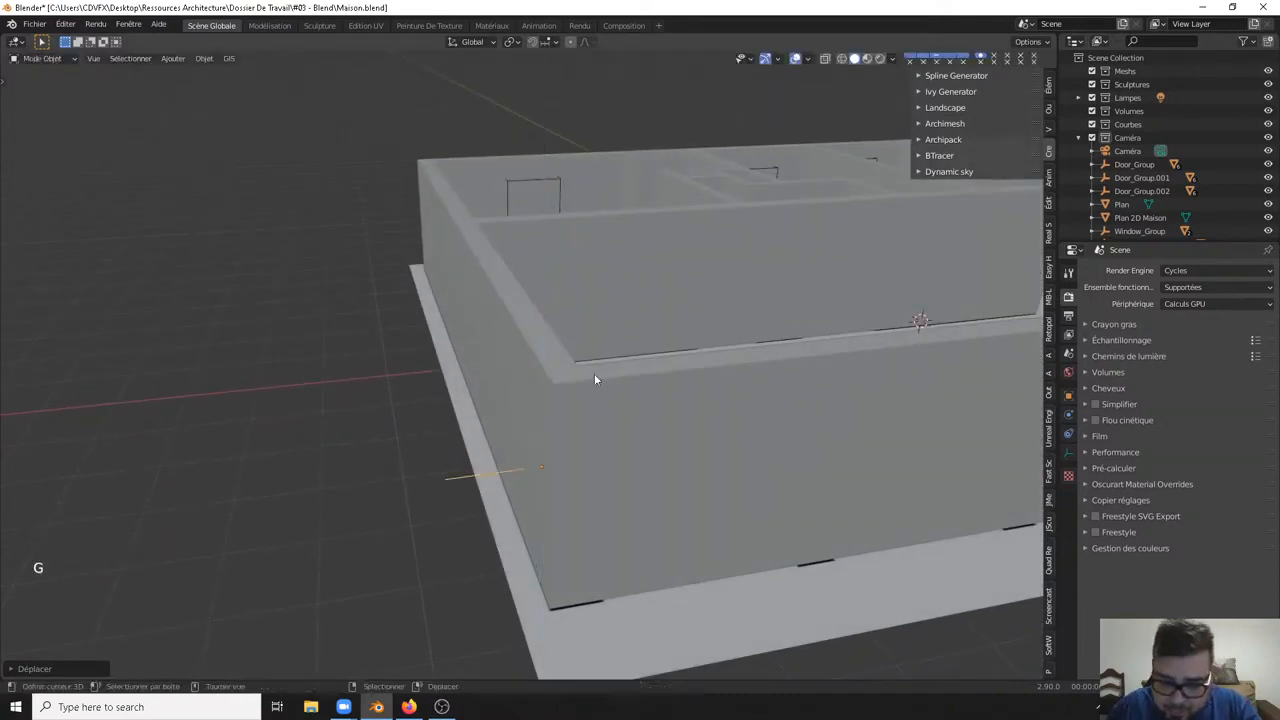
Step: Select the raised rail window in the corner of the large room from the inner side of the wall
middle_click_drag(594, 373, 654, 401)
right_click(639, 400)
right_click(639, 400)
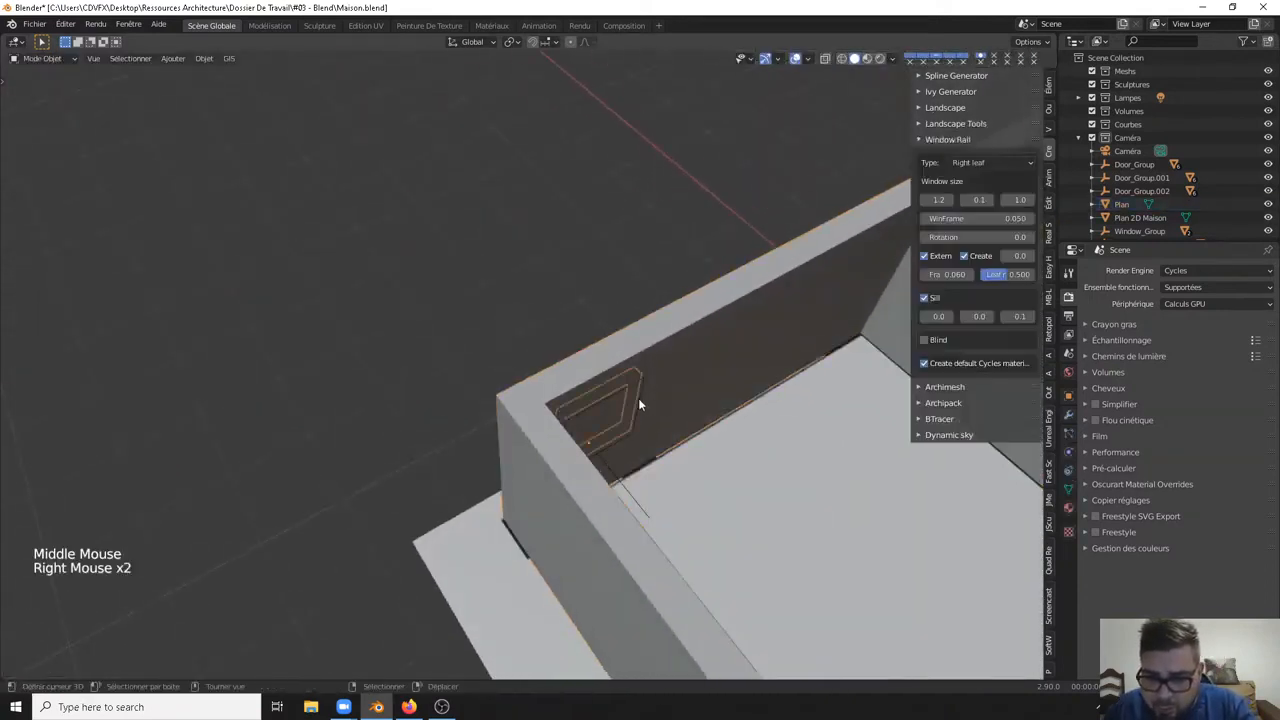
Step: Scale the corner window's opening box along X through the wall's thickness and shift it slightly along X
right_click(638, 398)
key("s")
key("x")
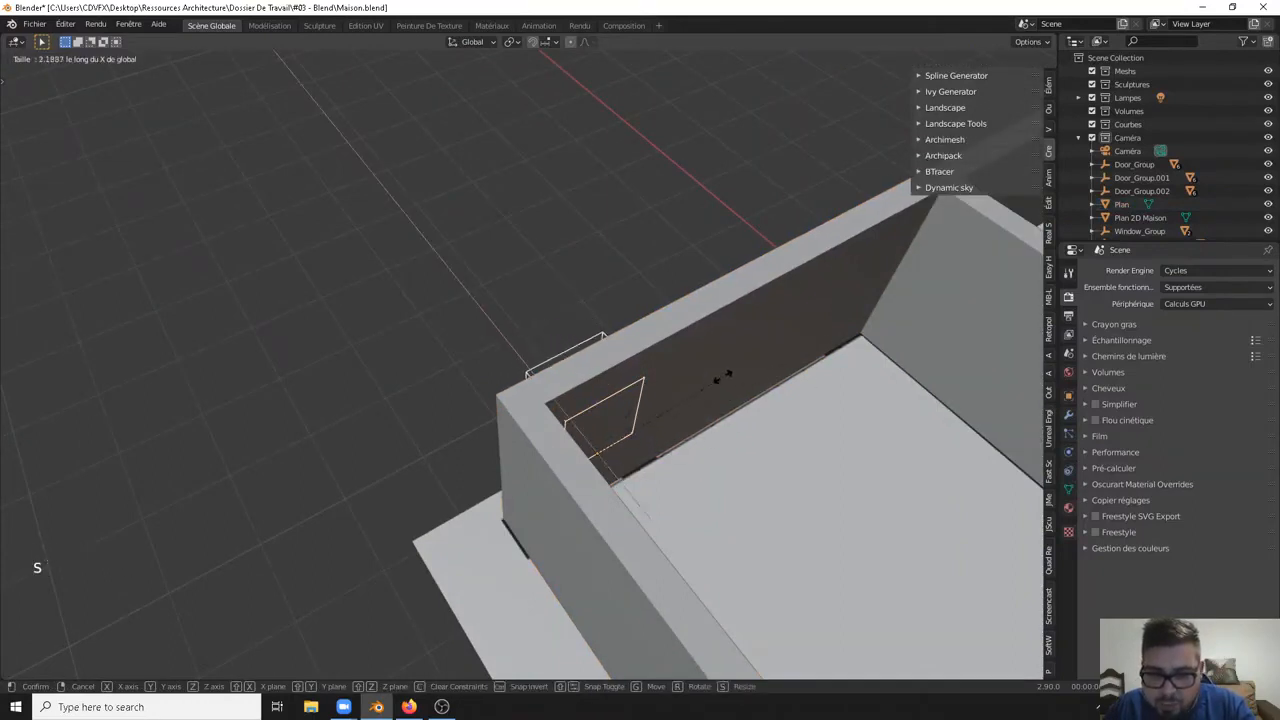
left_click(688, 362)
middle_click_drag(692, 365, 716, 355)
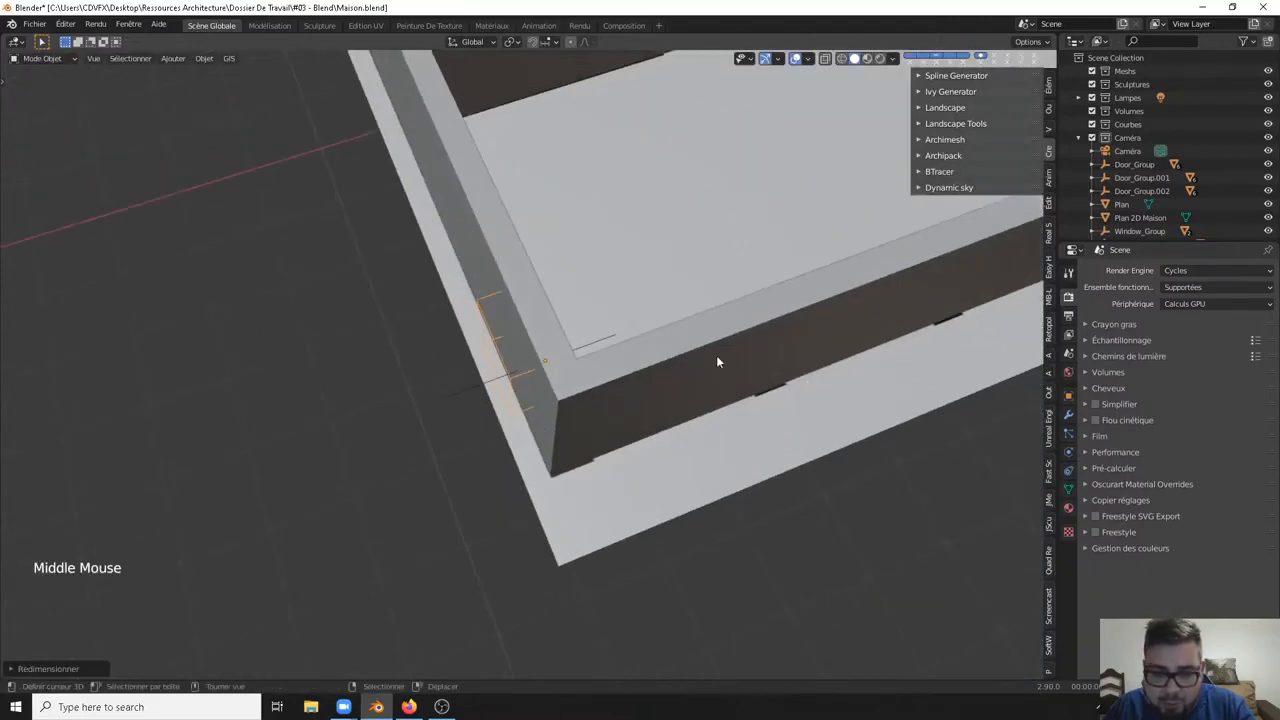
key("g")
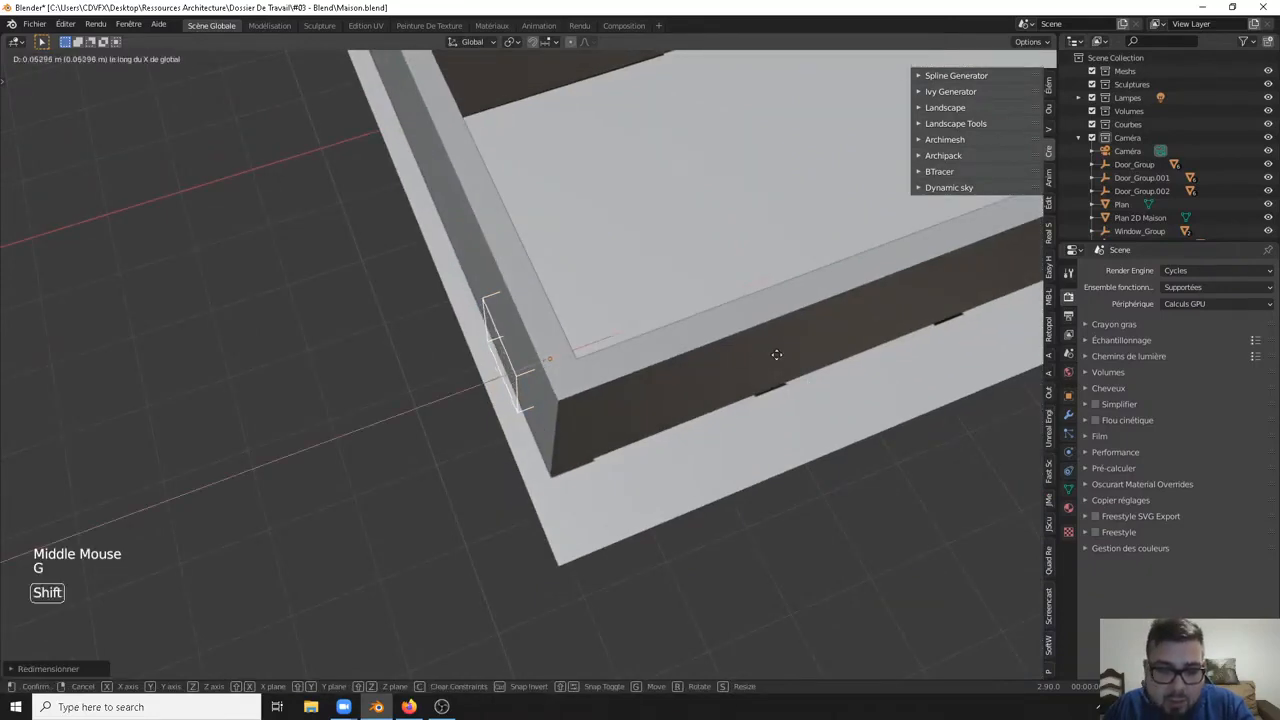
left_click(760, 355)
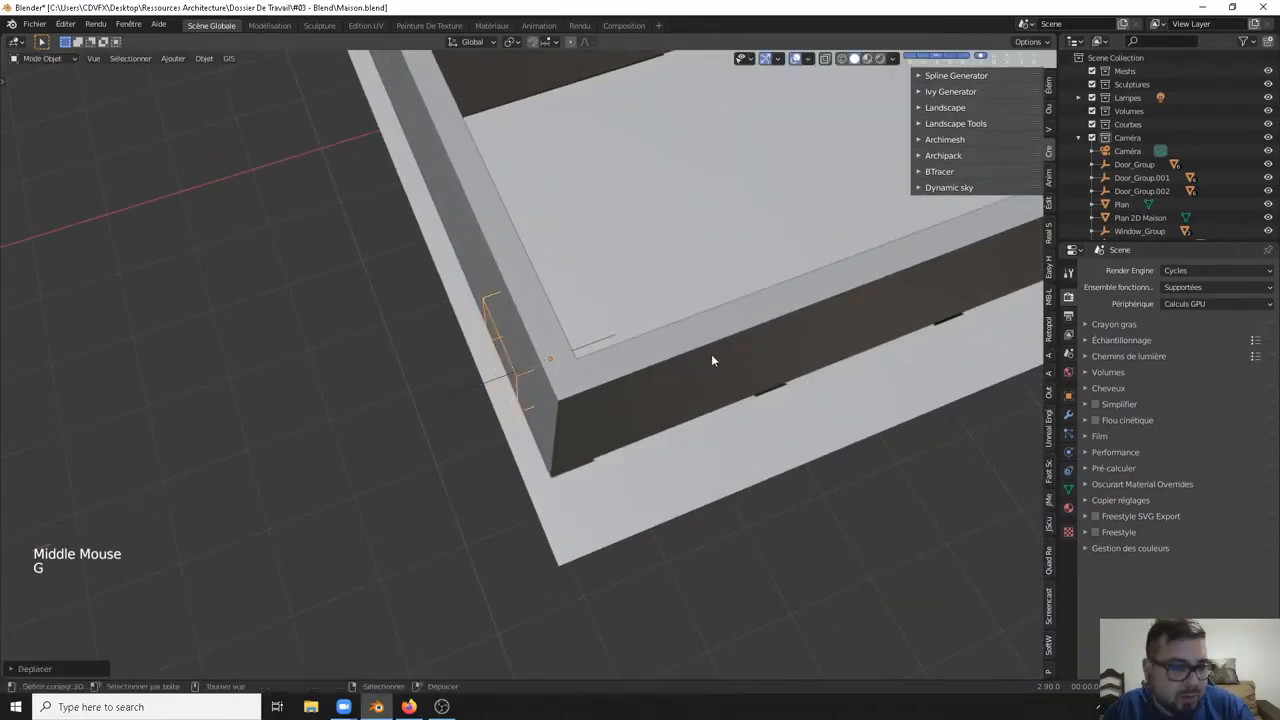
Step: Show the top view of the plan in solid shading with X-ray transparency enabled
key("z")
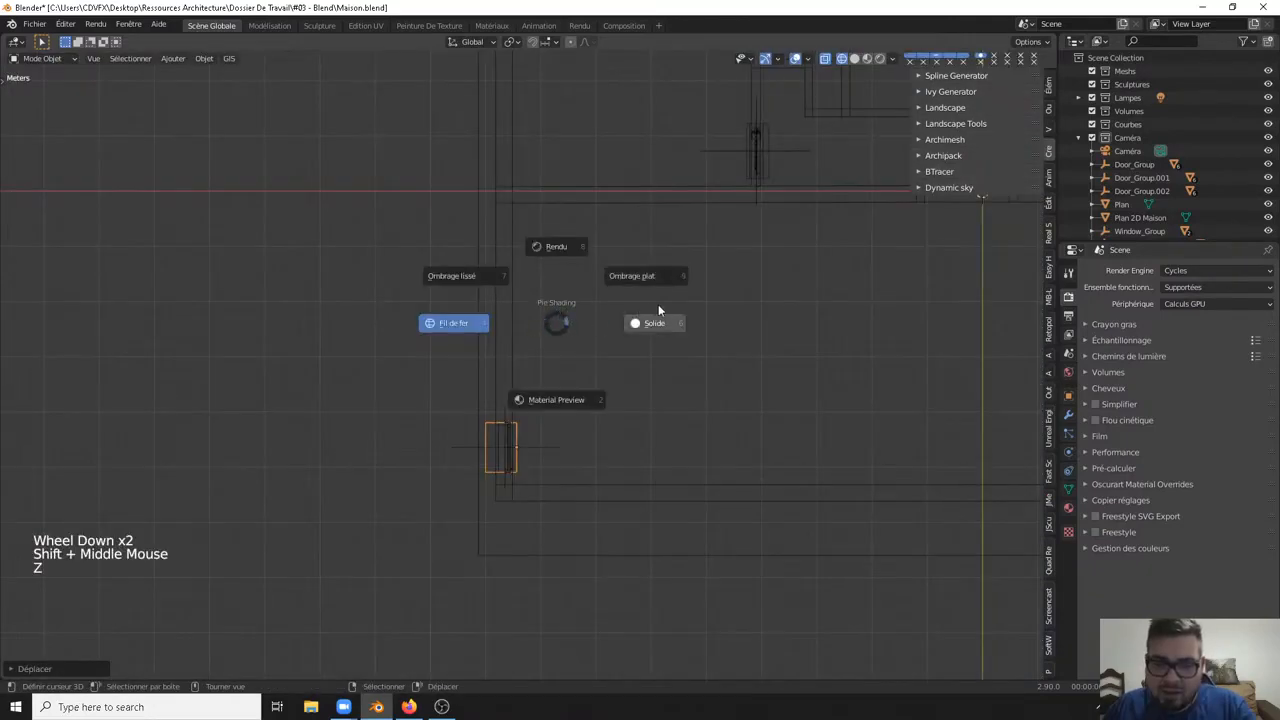
left_click(658, 310)
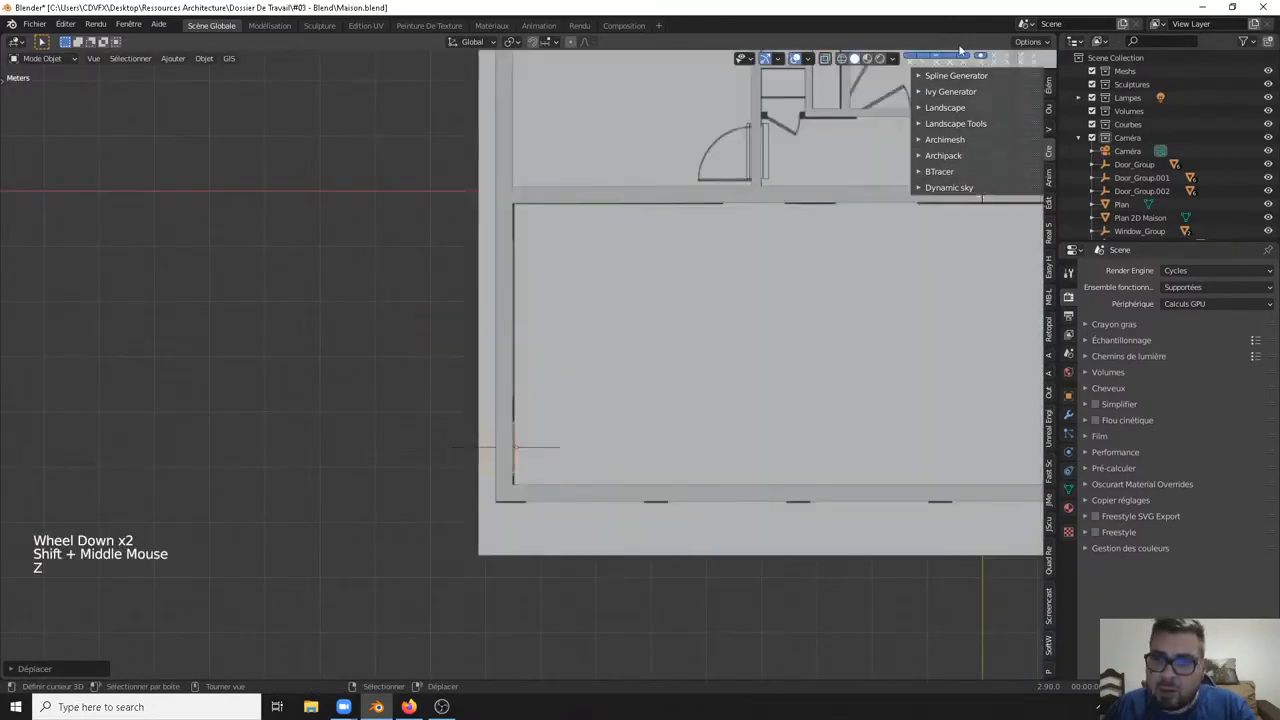
left_click(826, 59)
middle_click_drag(509, 382, 491, 388, "shift")
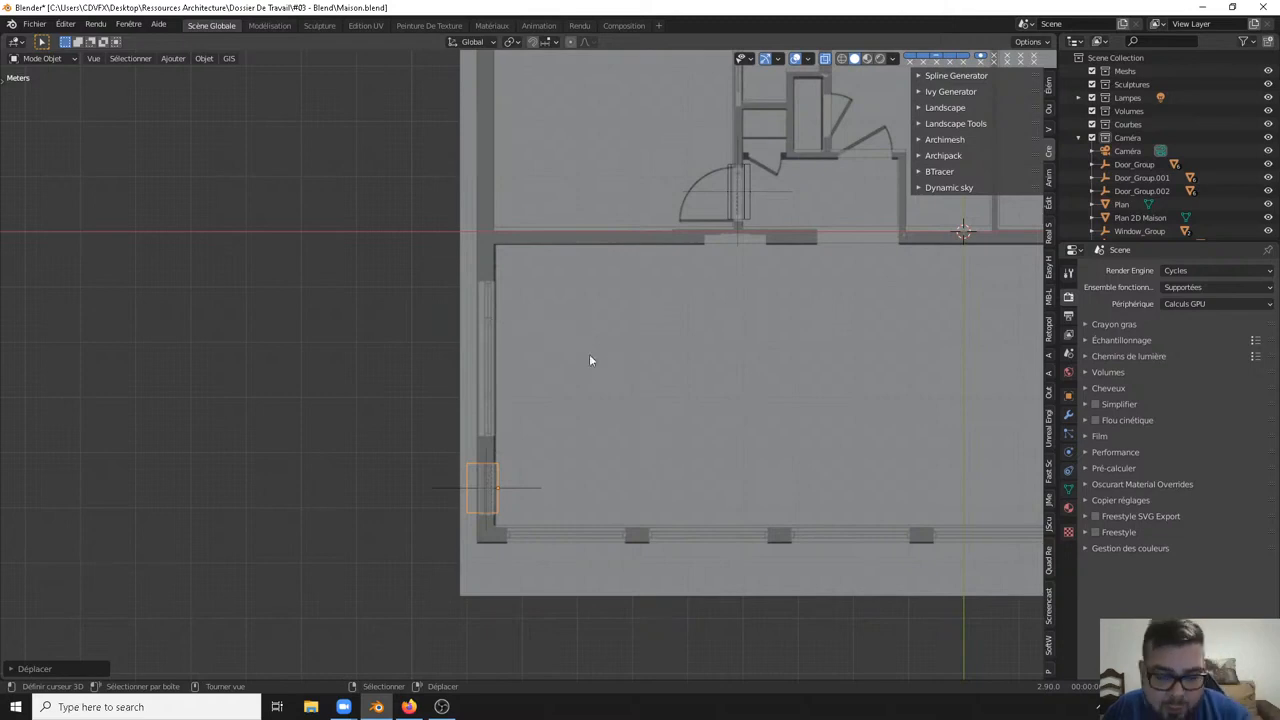
Step: Clear the selection and add an Archimesh Panel Window to the scene
key("a")
left_click(593, 298)
key("shift+a")
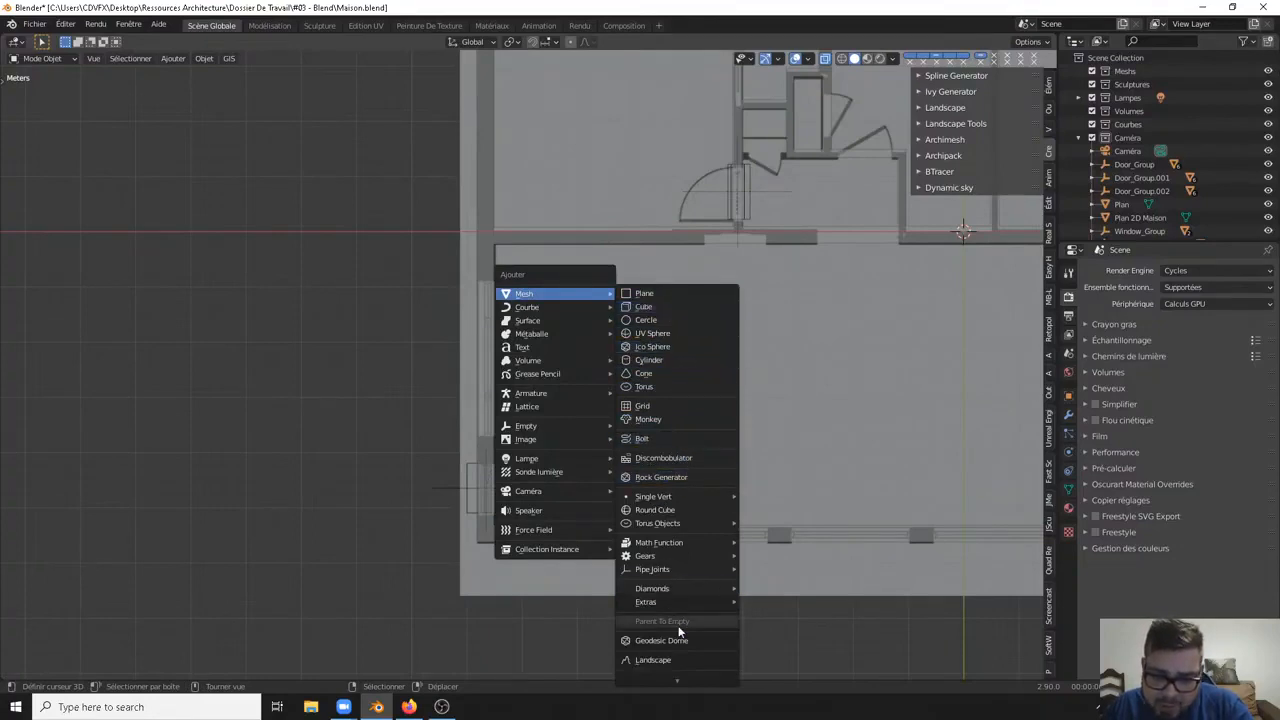
mouse_move(680, 655)
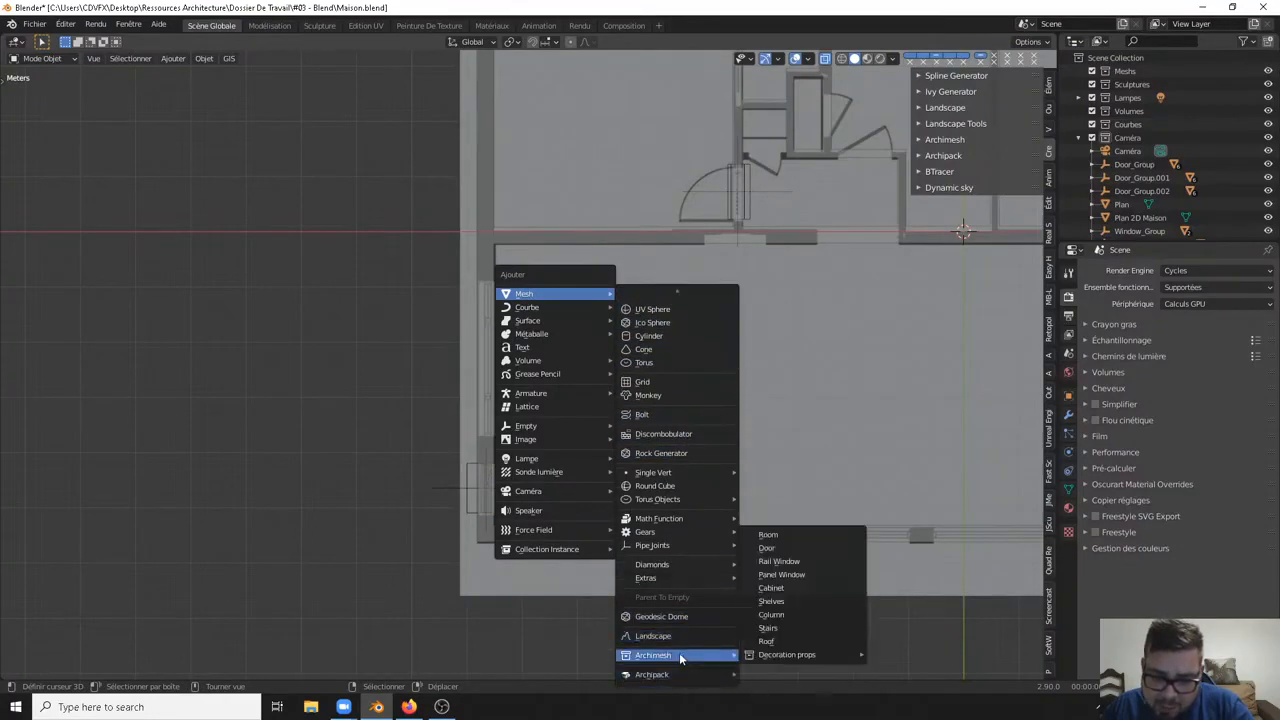
left_click(785, 575)
scroll(813, 367, "down", 2)
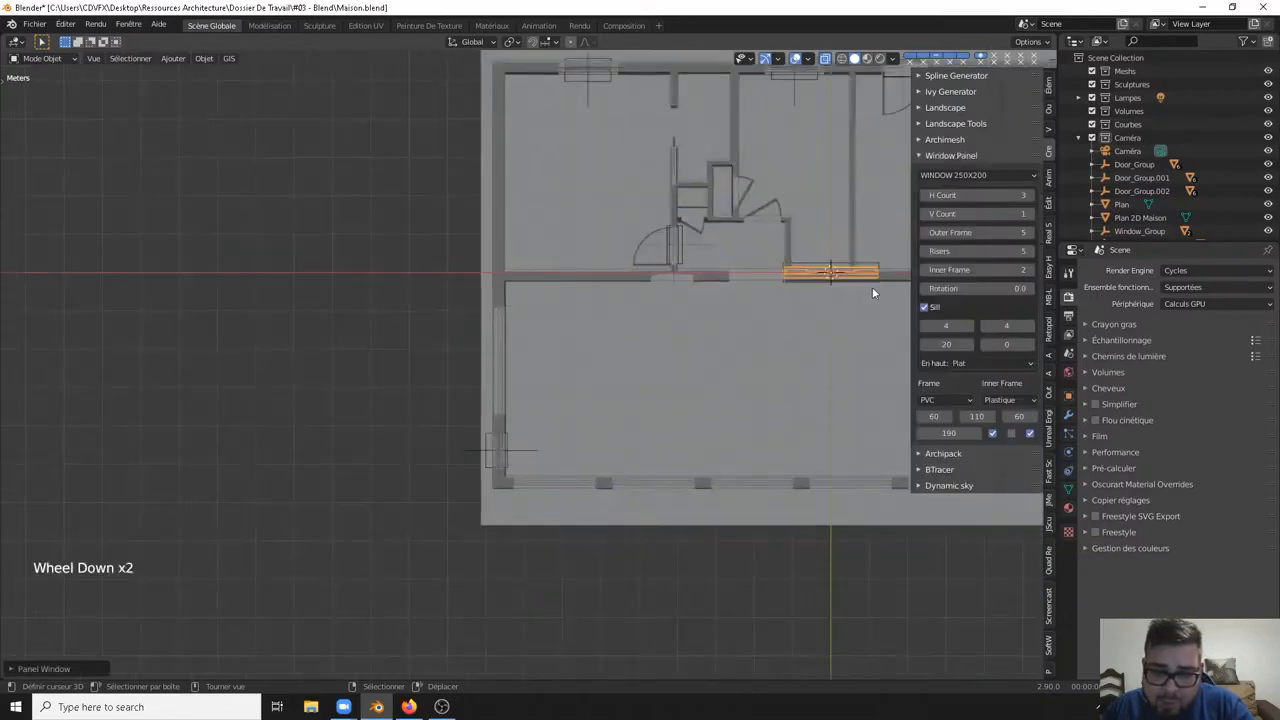
Step: Rotate the new panel window 90° about the Z axis
right_click(829, 298)
type("r")
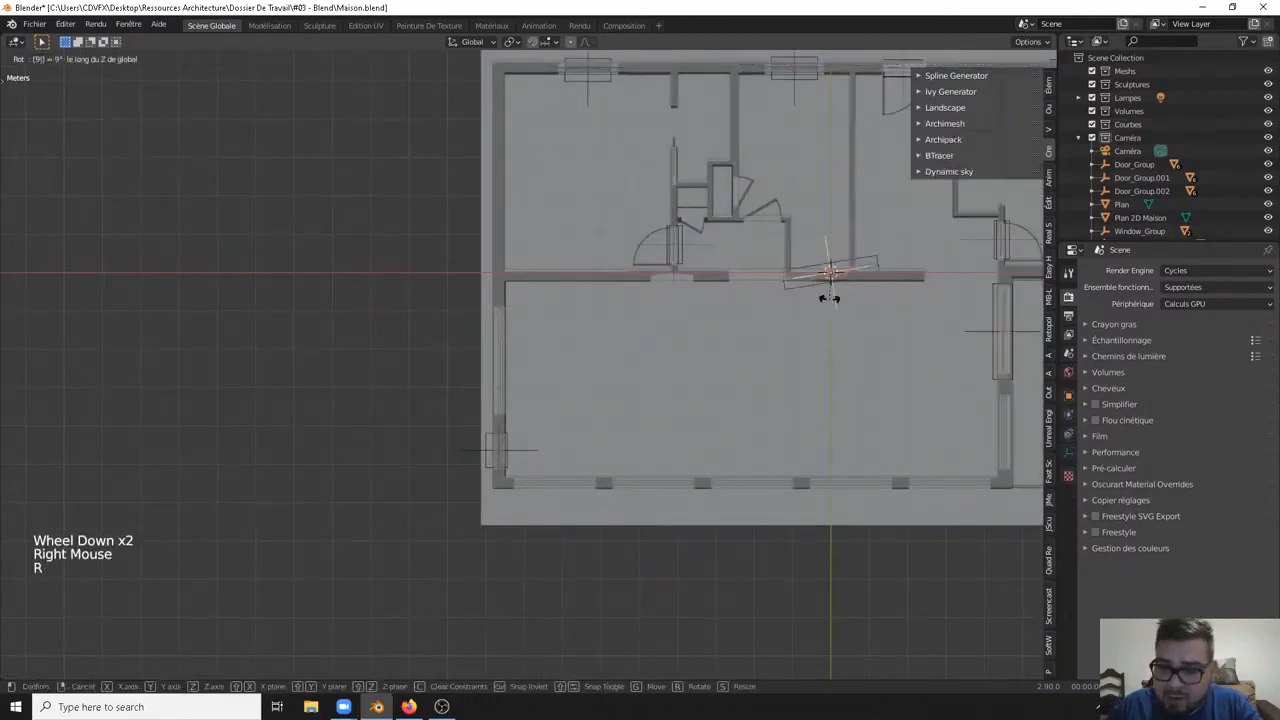
type("90")
key("Return")
Step: Move the panel window along X onto the left exterior wall, and about 2.2 m down along Y into the large opening
key("g")
key("x")
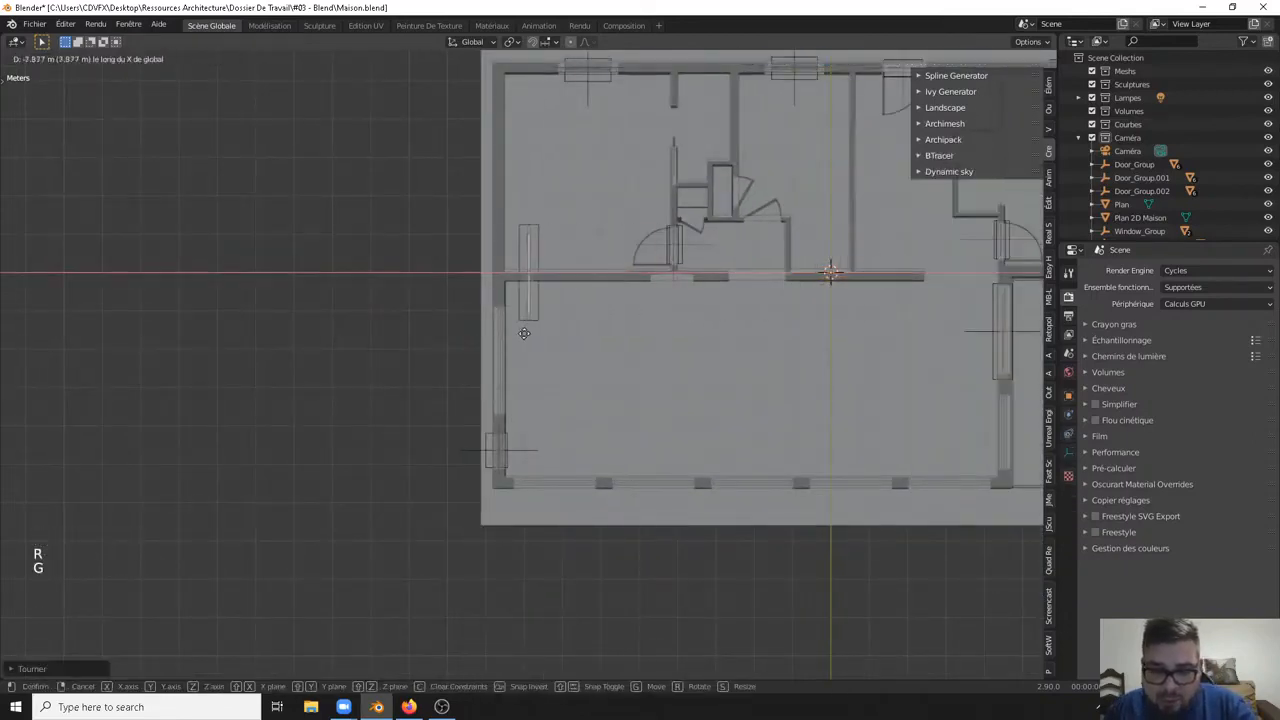
left_click(523, 352)
key("g")
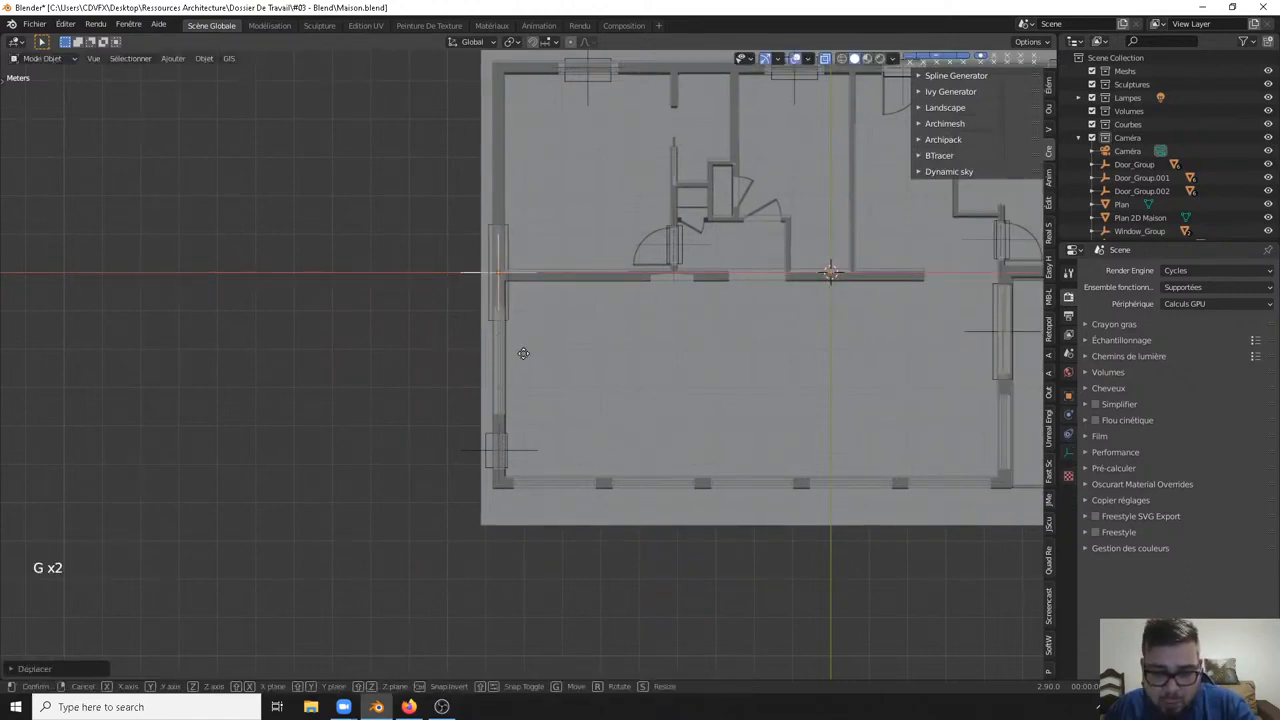
key("y")
key("shift")
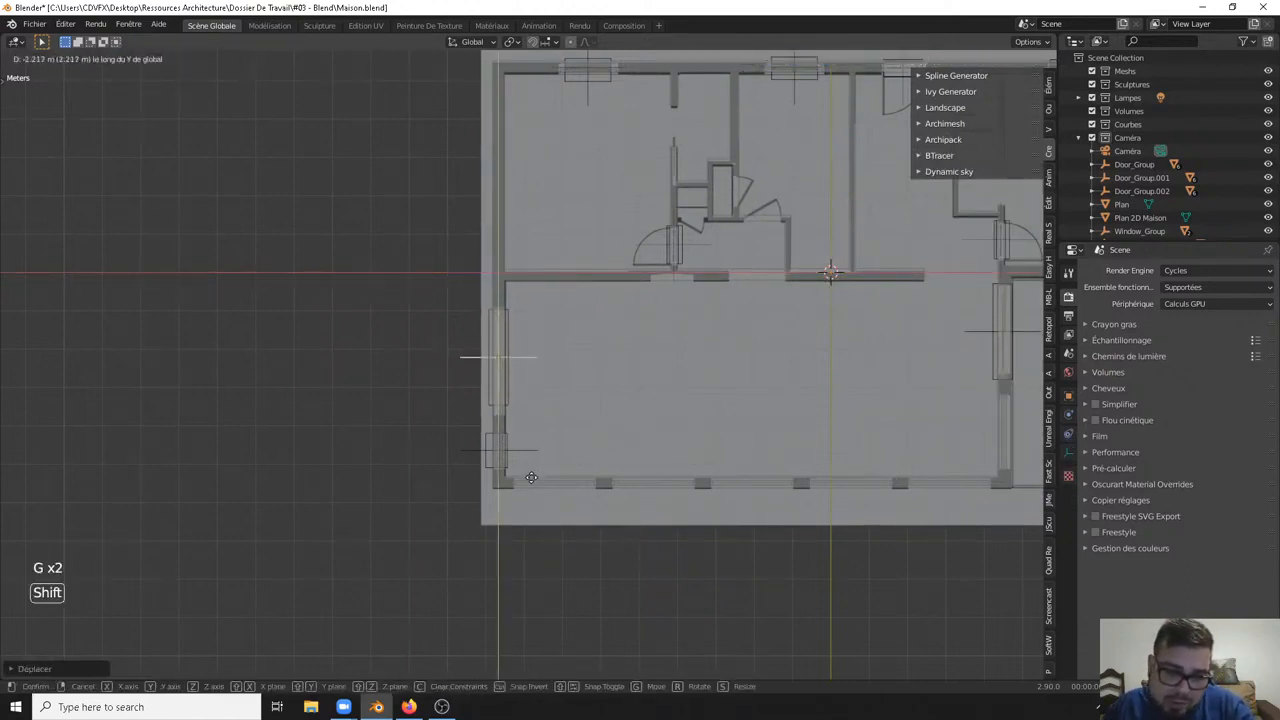
left_click(512, 324)
Step: Disable X-ray and raise the left wall's panel window slightly along Z to line up with the base of the wall
middle_click_drag(512, 324, 615, 354)
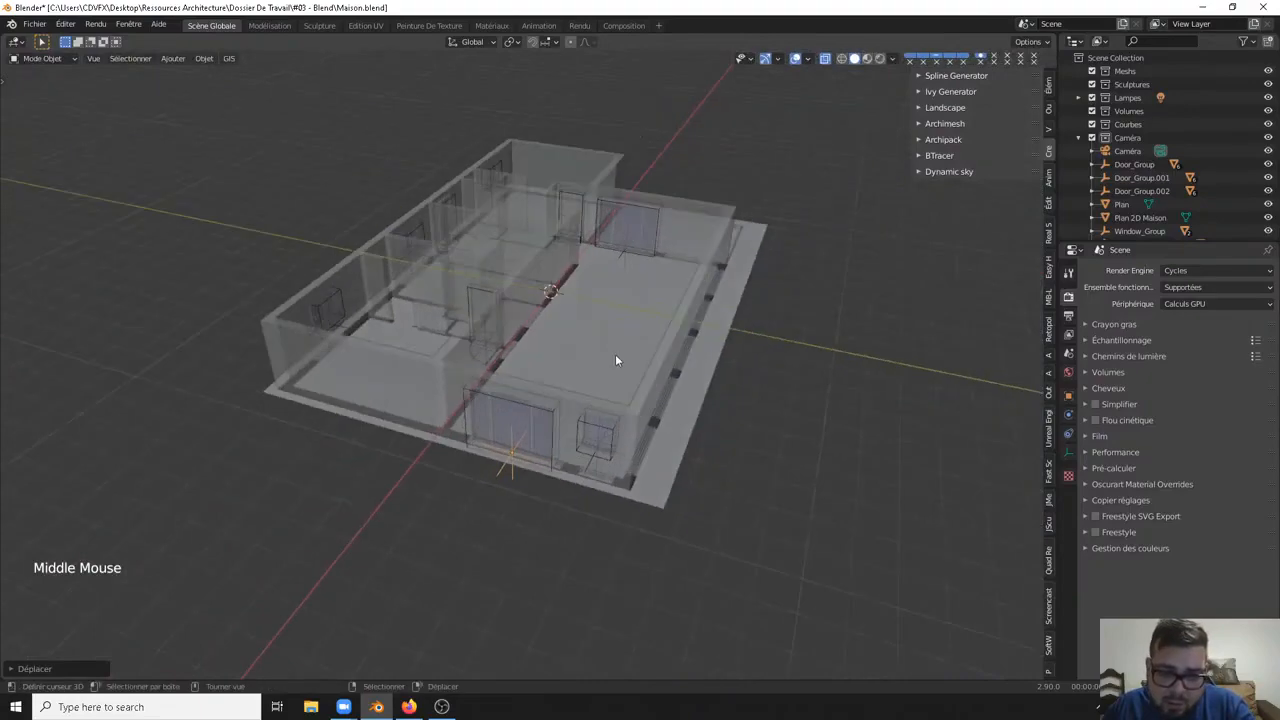
left_click(824, 59)
middle_click_drag(700, 220, 450, 322)
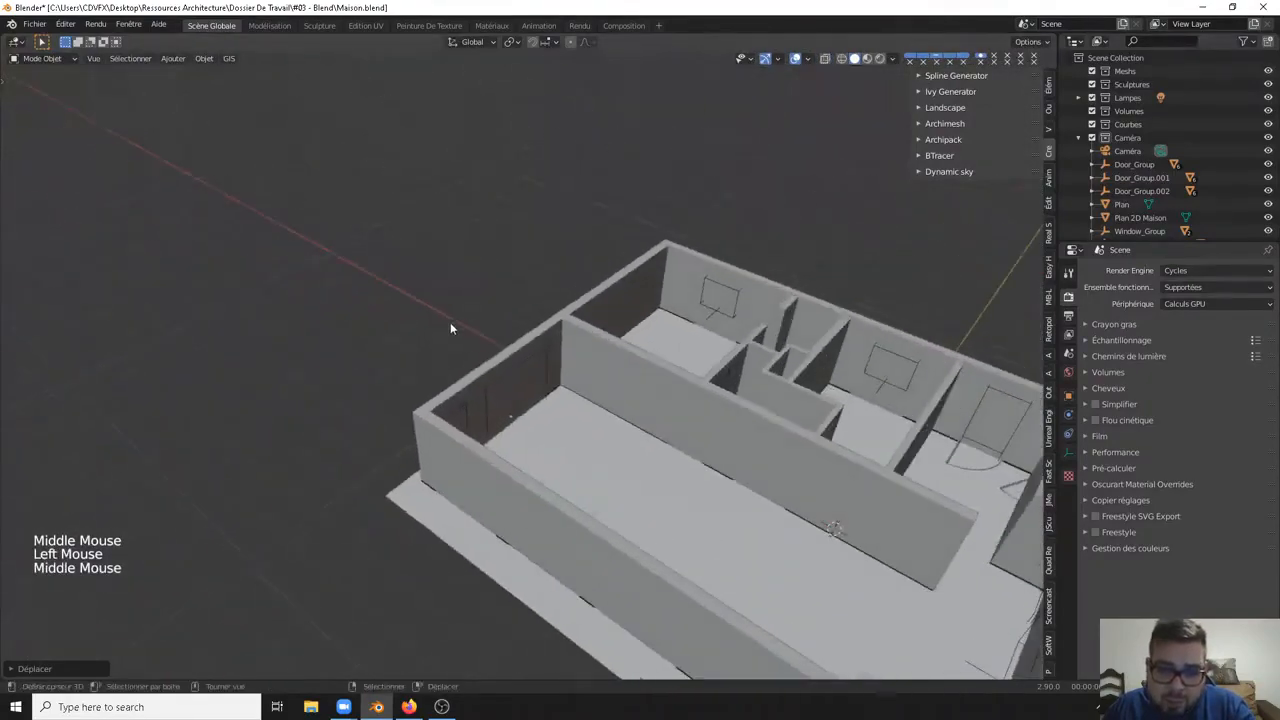
scroll(470, 345, "up", 3)
middle_click_drag(488, 373, 591, 443)
scroll(463, 534, "up", 4)
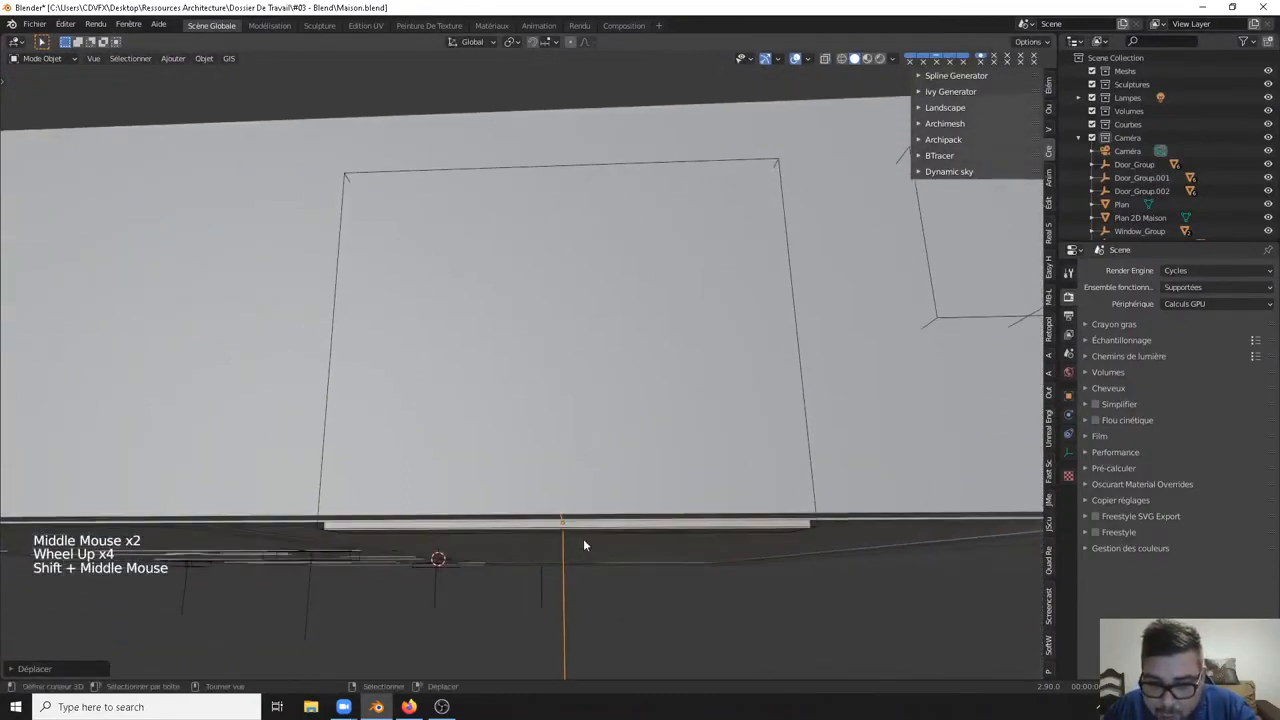
key("g")
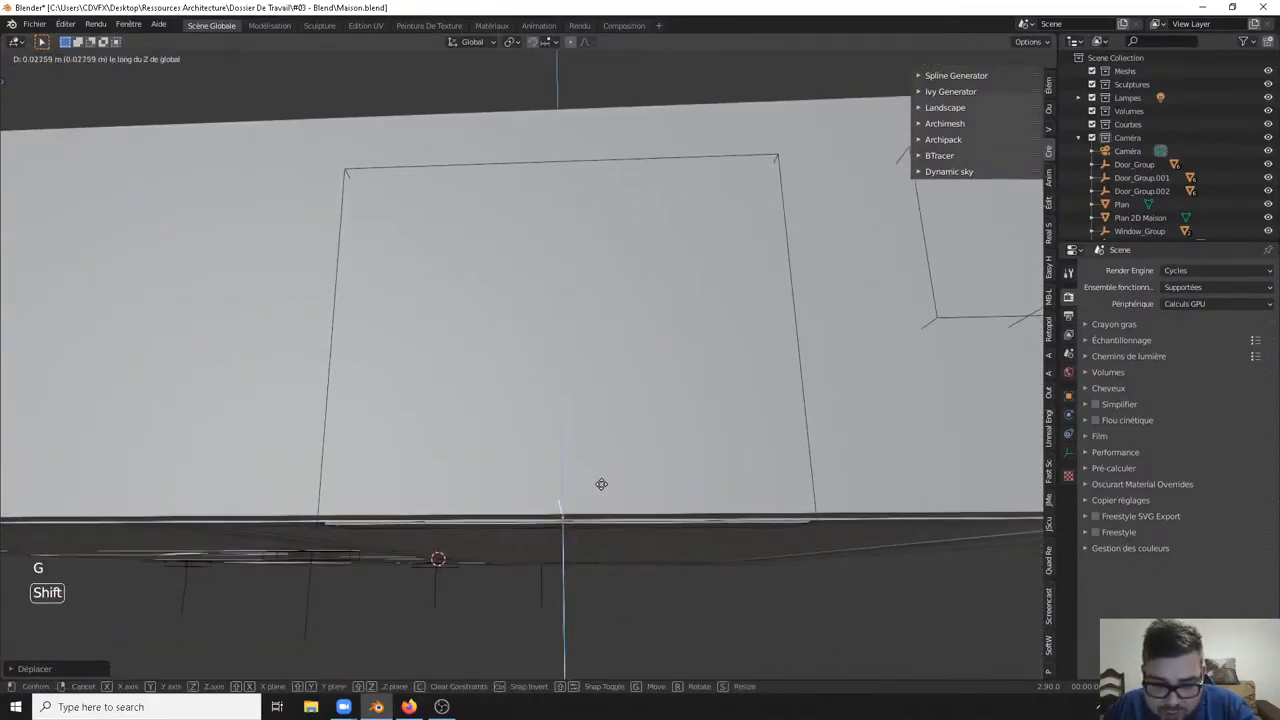
left_click(630, 452)
Step: Examine the house from above and from several angles to check the placed windows and the long front wall
middle_click_drag(634, 457, 581, 458)
scroll(581, 458, "down", 3)
key("KP_7")
scroll(608, 334, "down", 4)
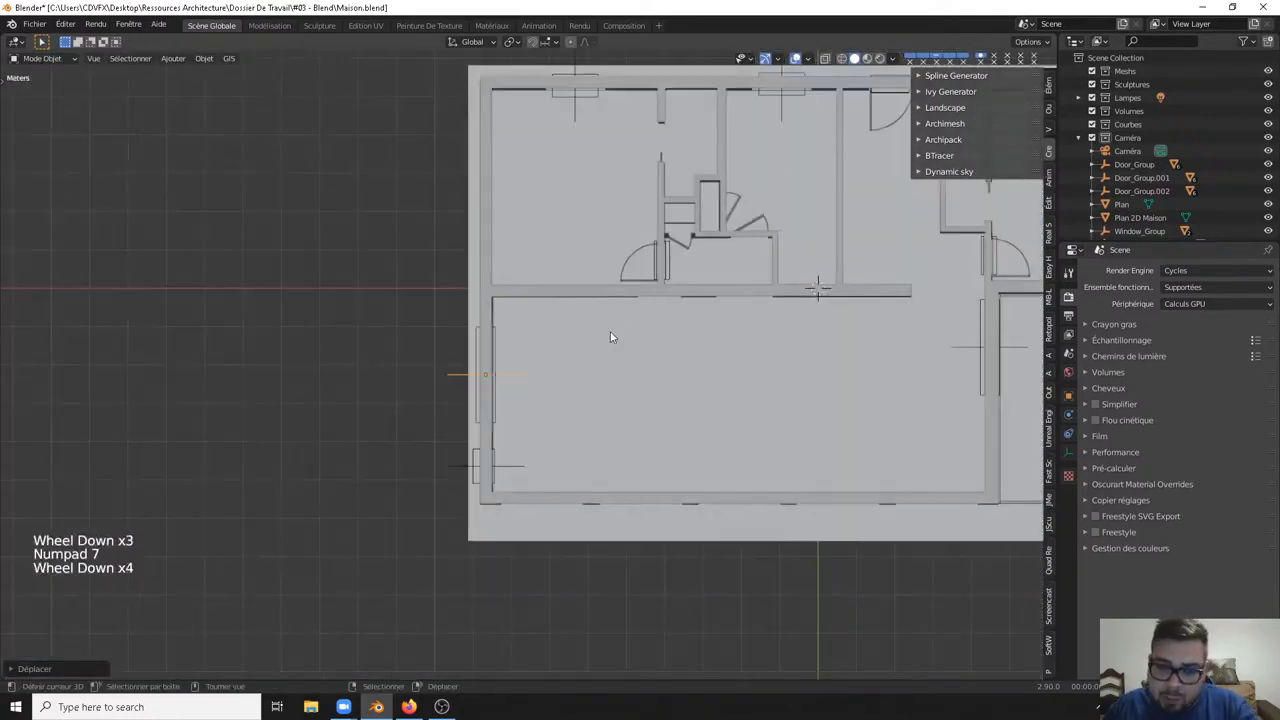
middle_click_drag(608, 334, 457, 278, "shift")
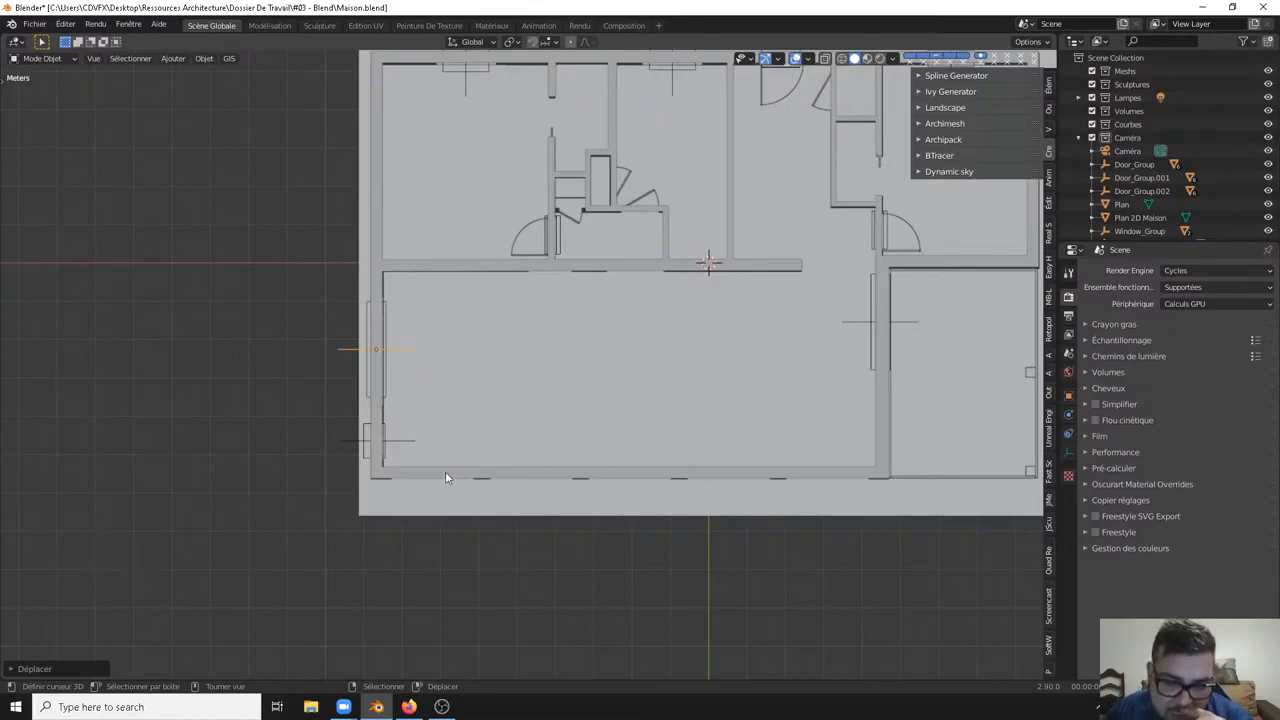
middle_click_drag(447, 478, 570, 341)
middle_click_drag(506, 372, 424, 390)
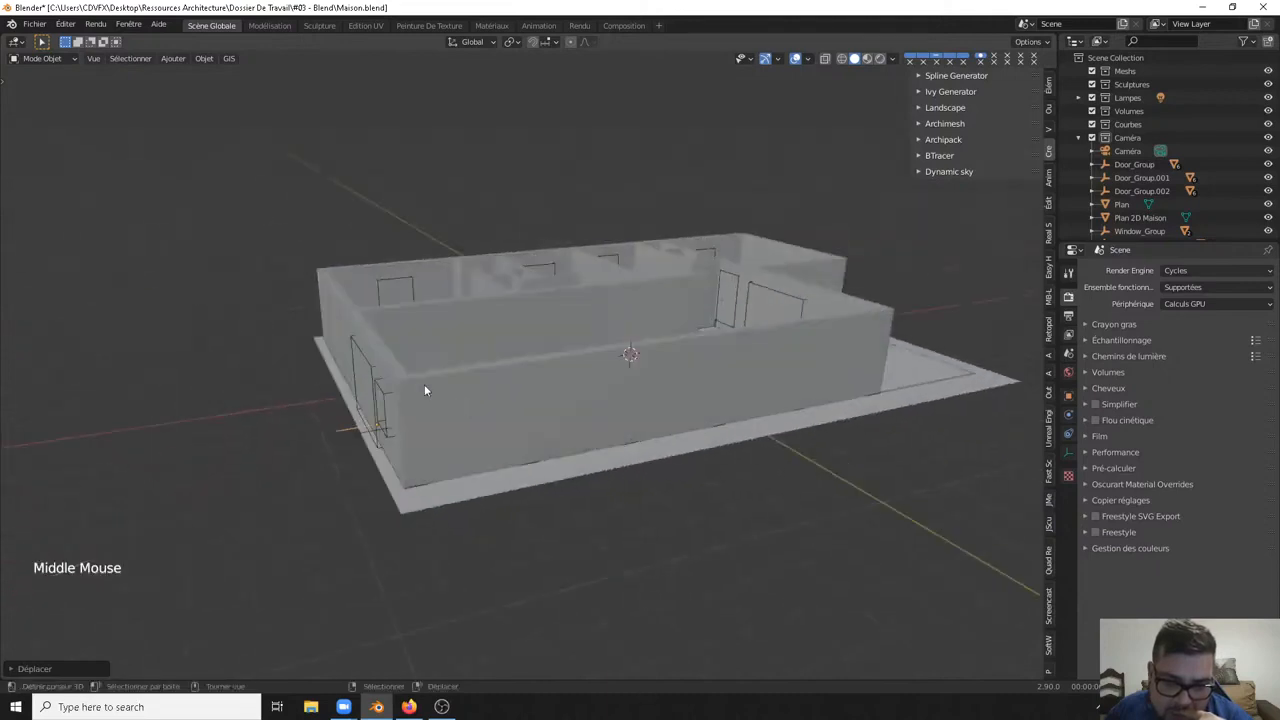
middle_click_drag(841, 393, 785, 426)
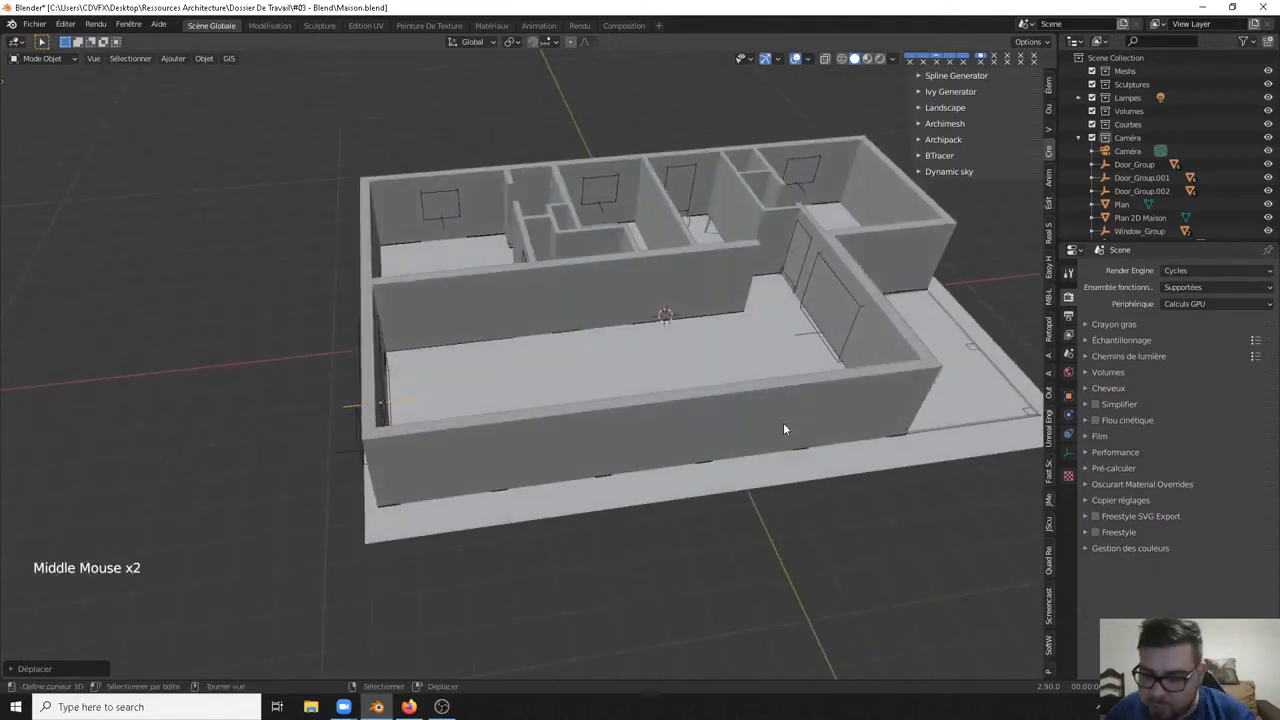
key("KP_7")
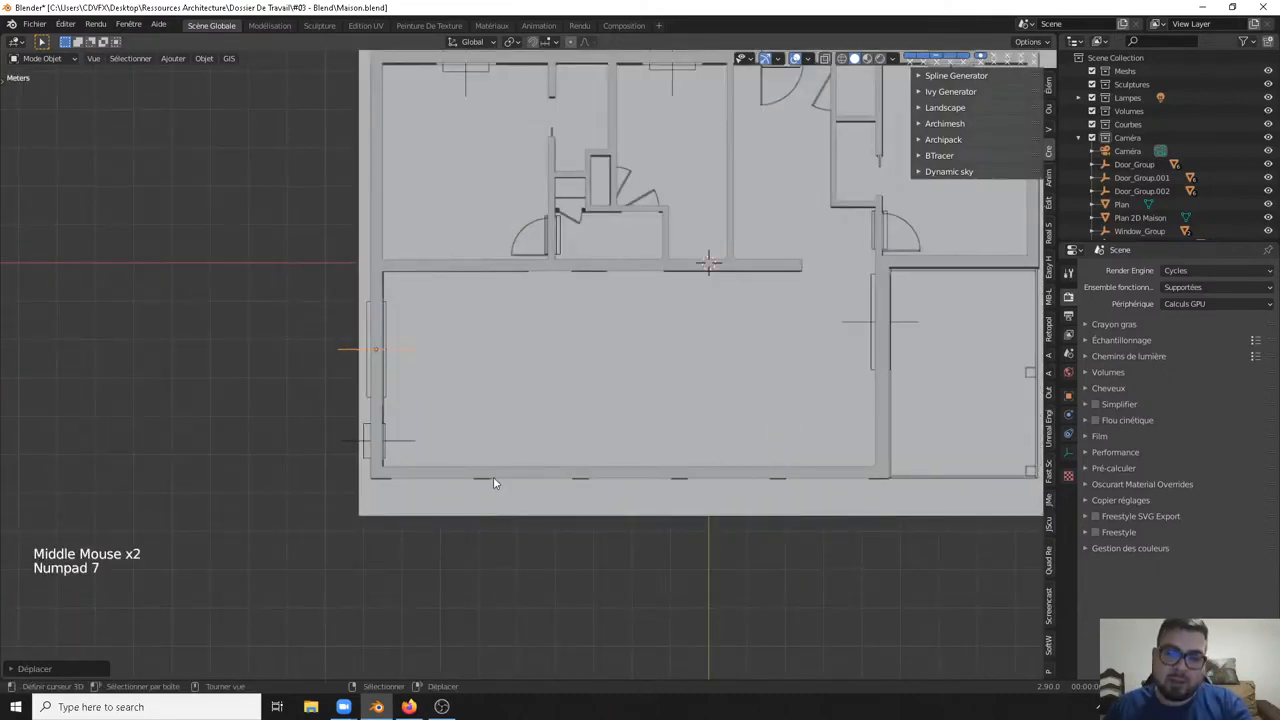
Step: Enable X-ray and add another Archimesh Panel Window for the long front wall
left_click(826, 58)
key("shift+a")
mouse_move(716, 348)
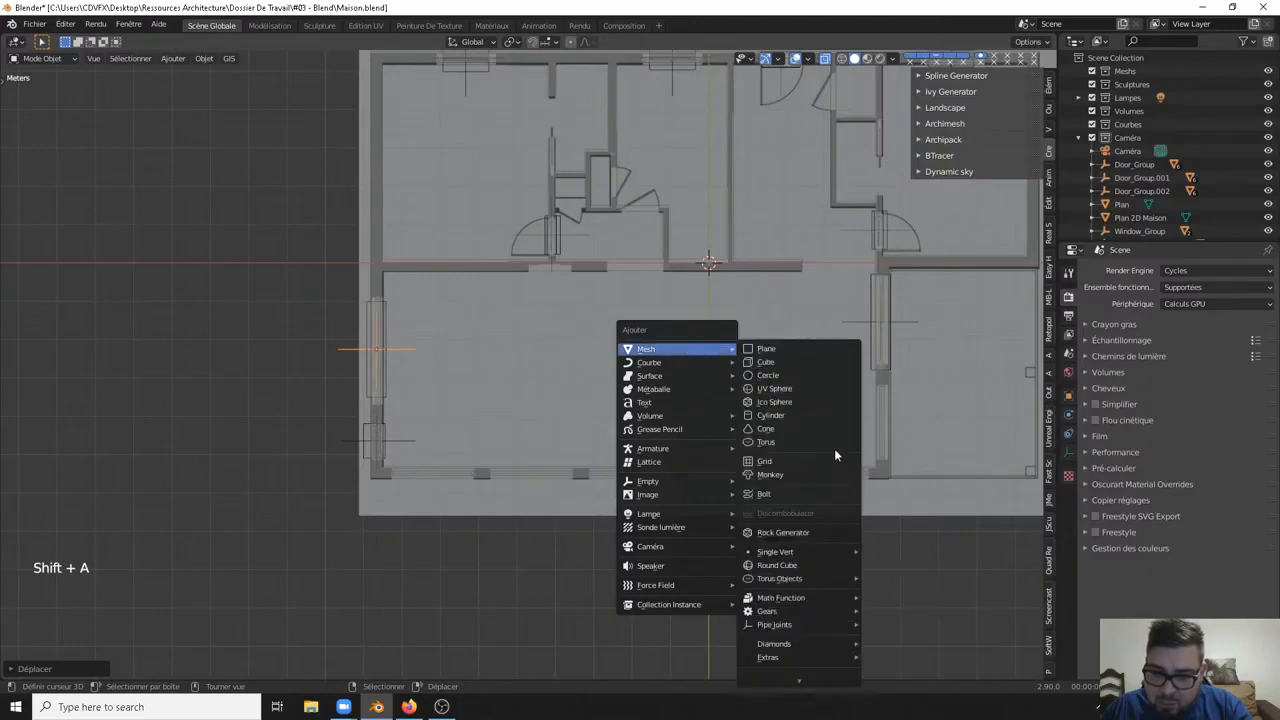
mouse_move(810, 665)
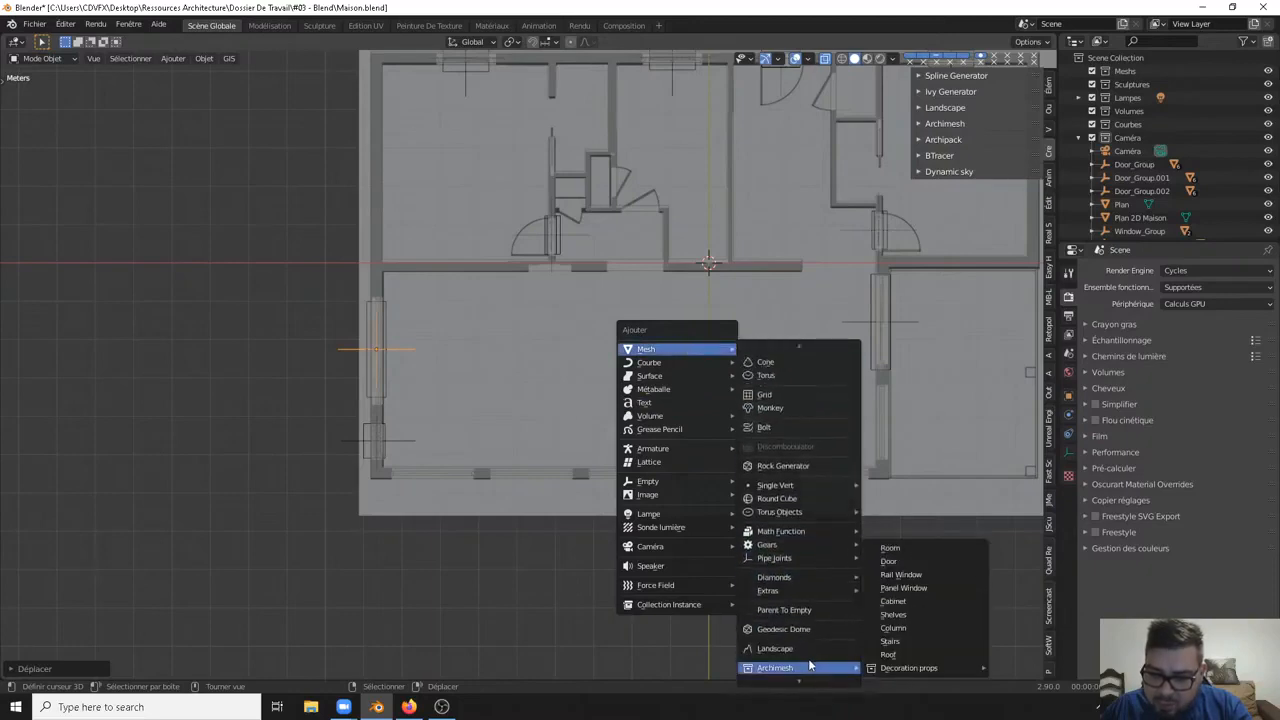
left_click(940, 592)
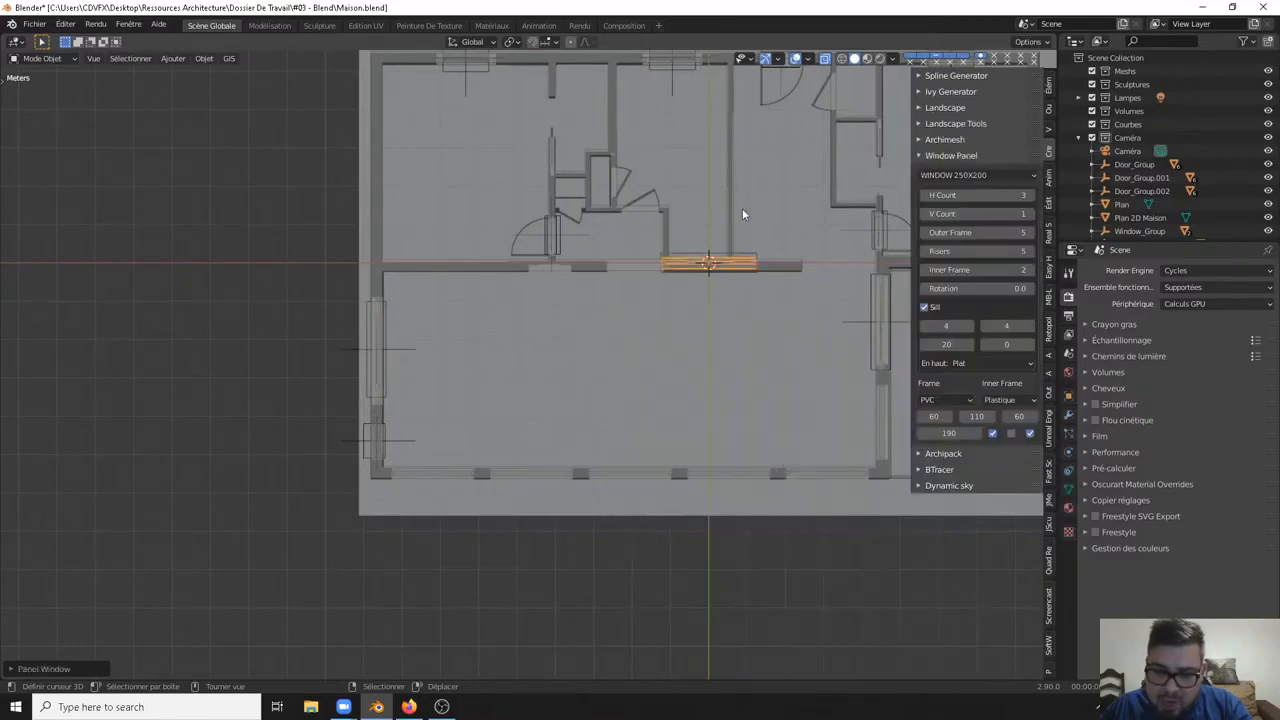
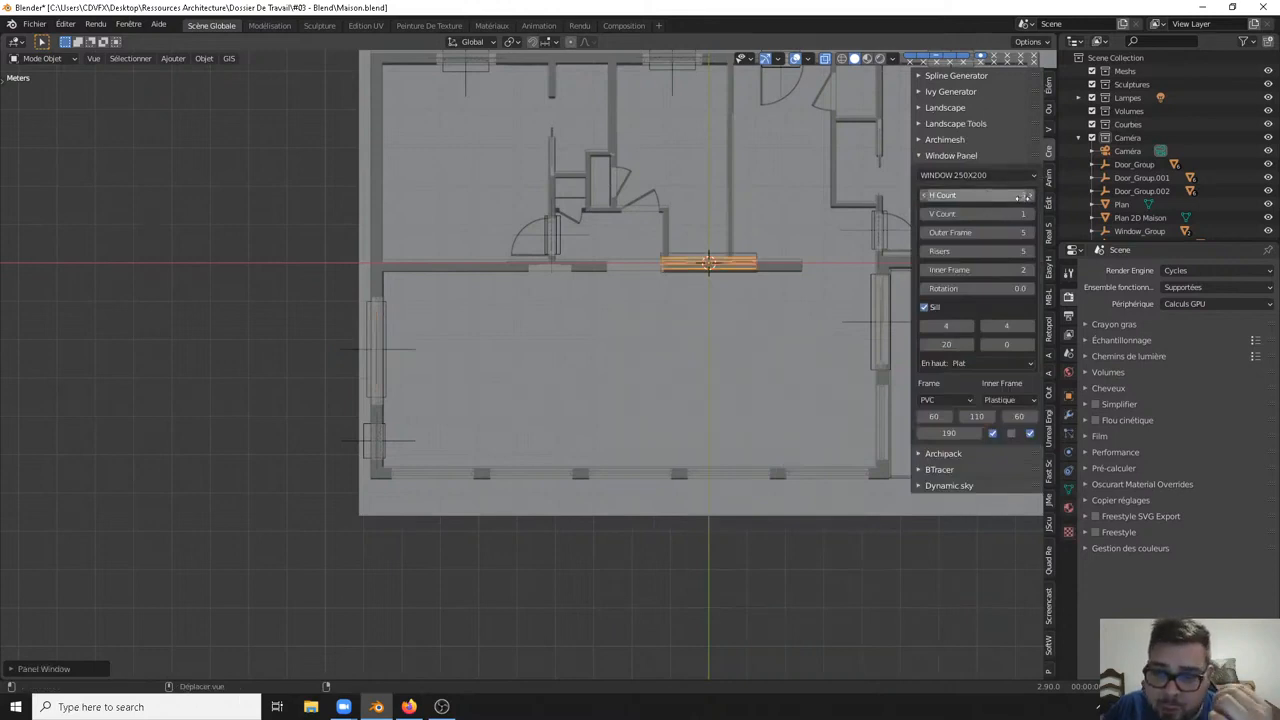
Step: Set the new panel window's H Count to 1 and scale it along X by about 2.97
double_click(933, 195)
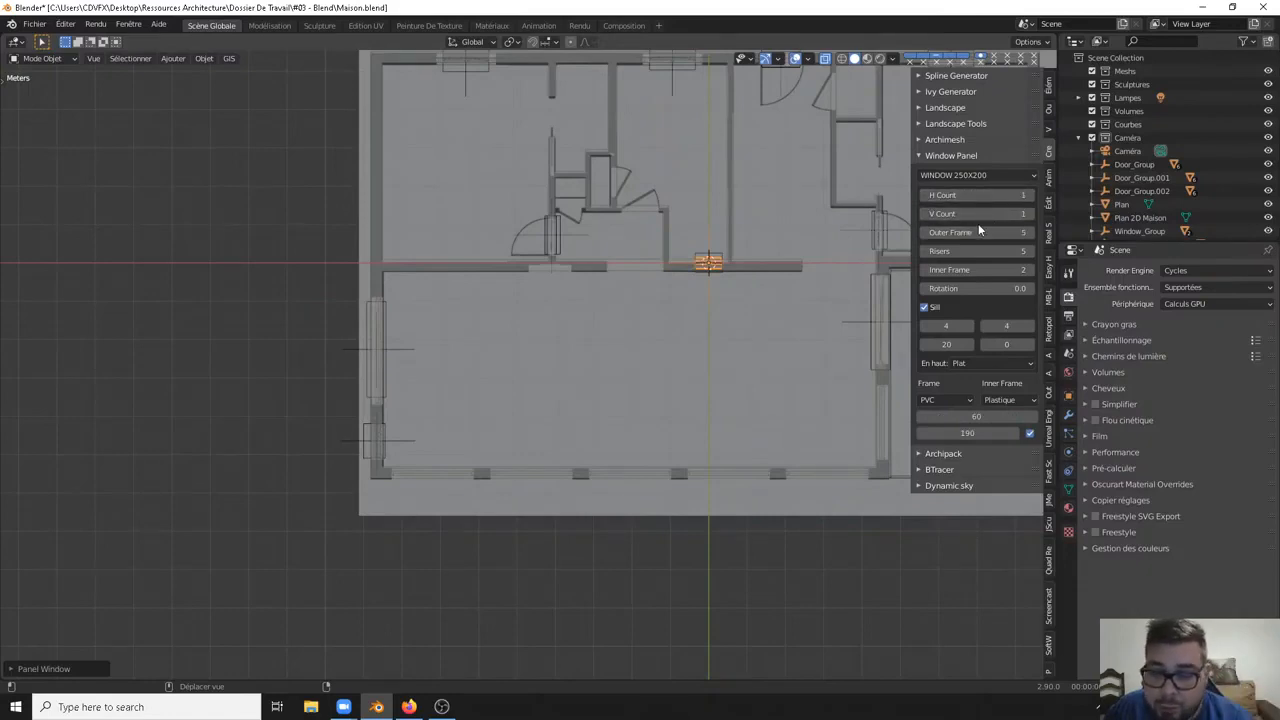
key("s")
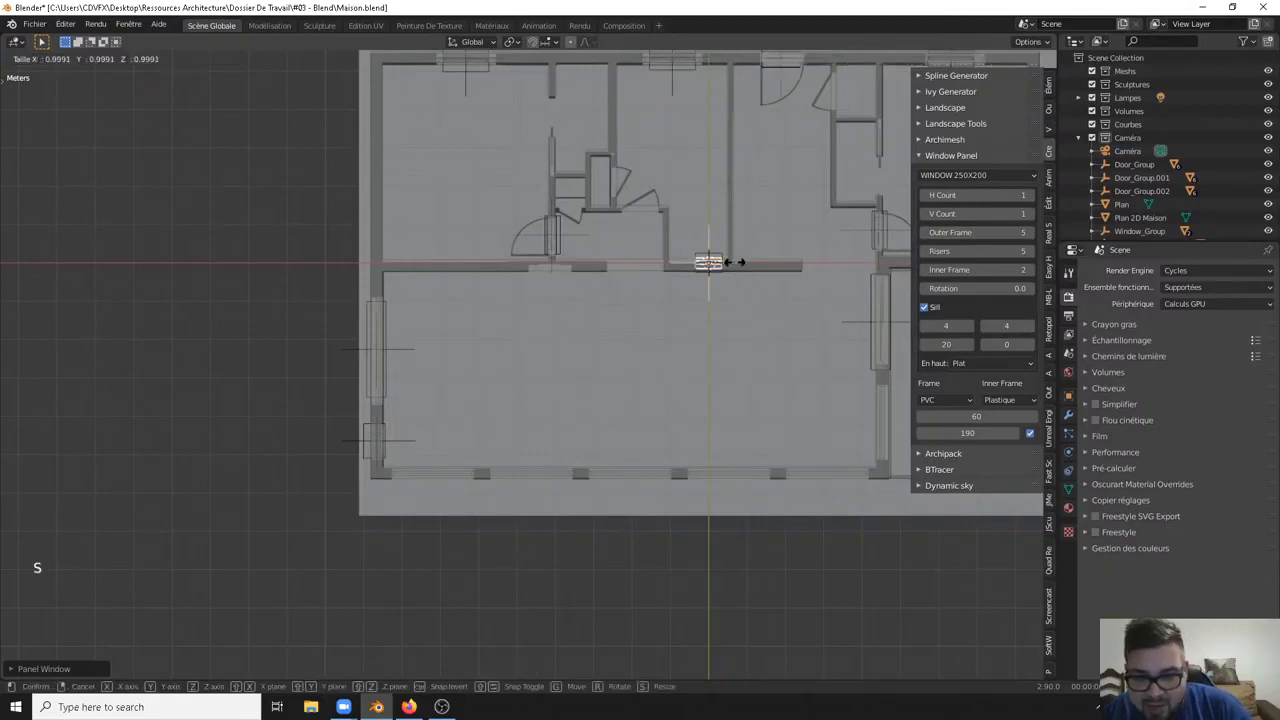
key("x")
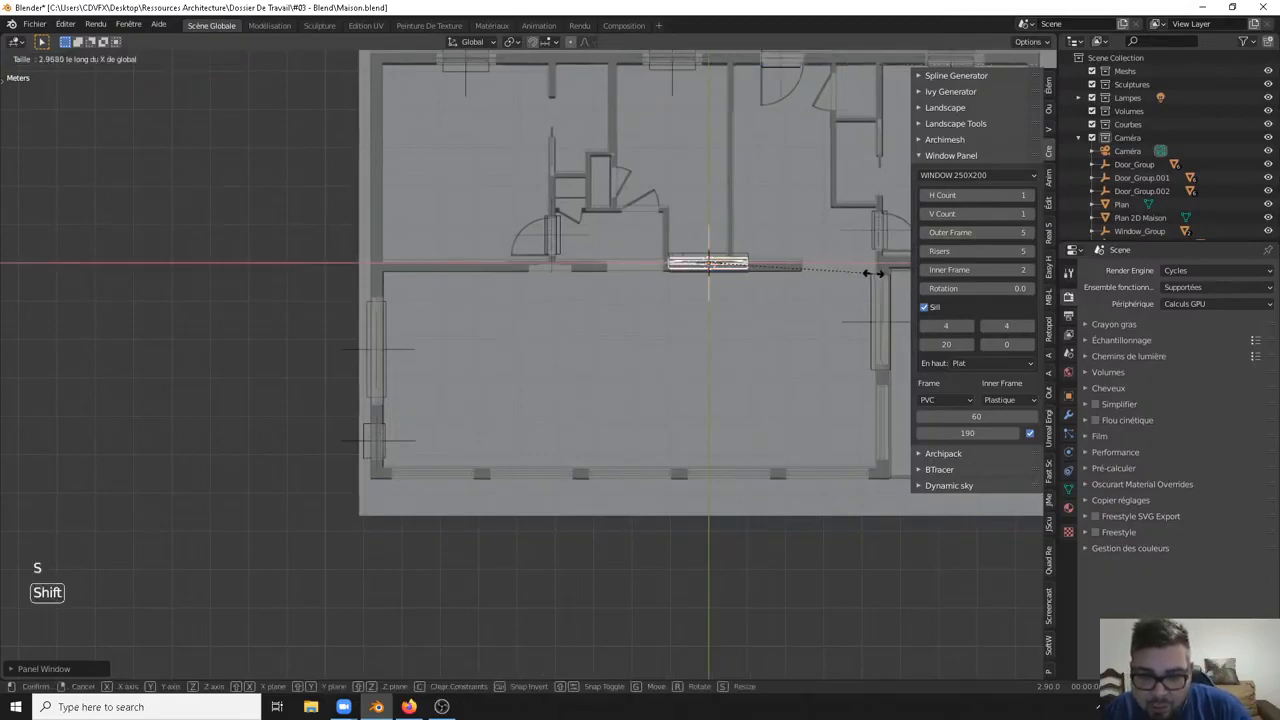
left_click(873, 273)
Step: Rotate the single-panel window 180° about Z and move it about -5.46 m along Y onto the long front wall
key("r")
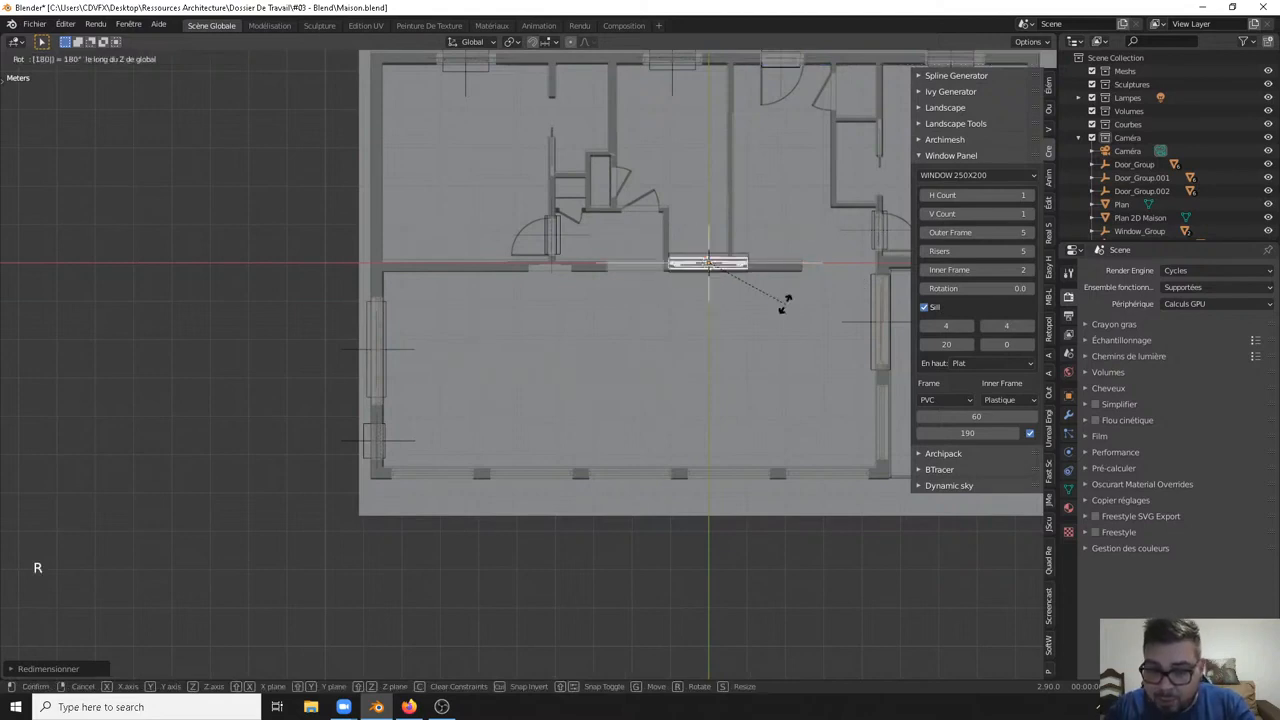
left_click(786, 308)
key("g")
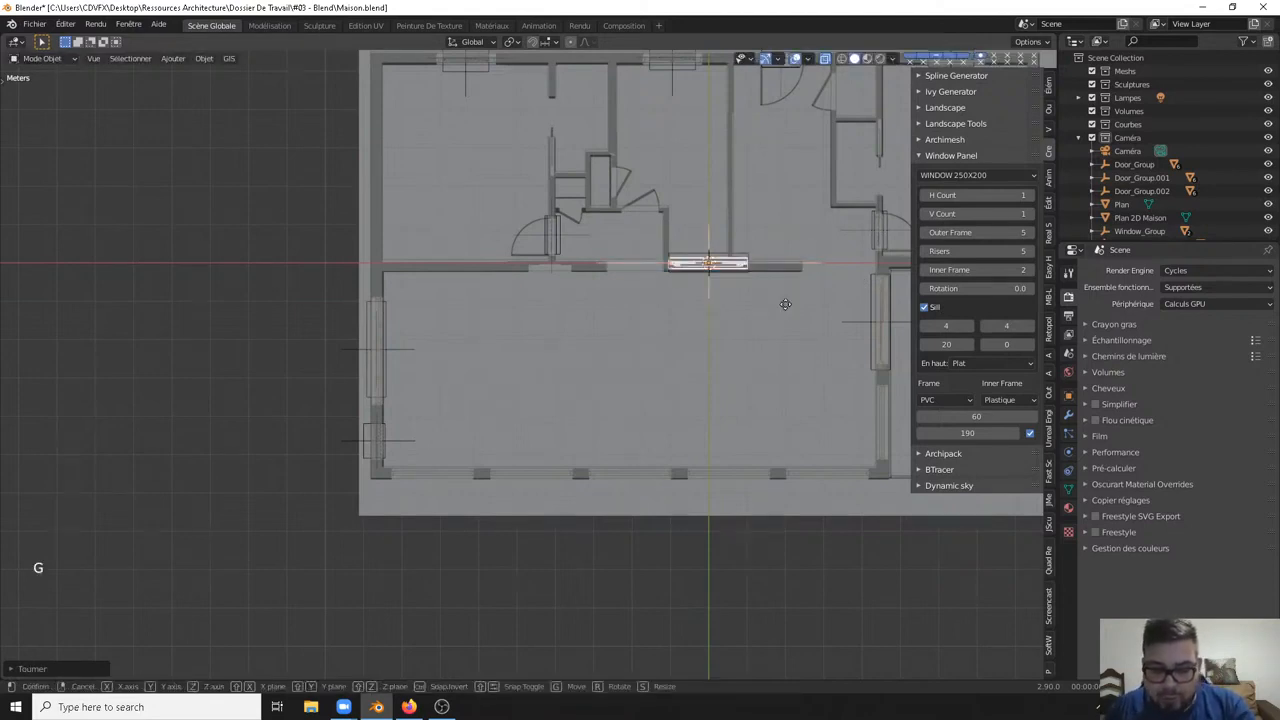
key("y")
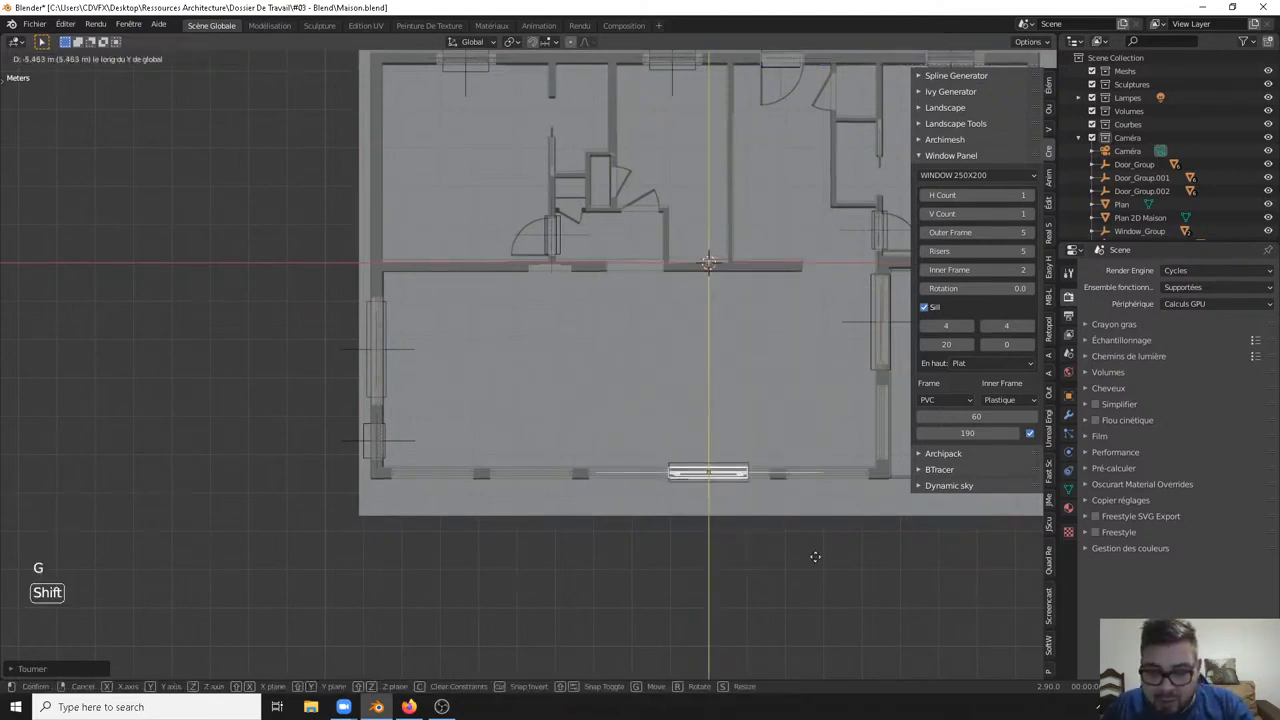
left_click(811, 557)
Step: Move the single-panel window along X into the leftmost opening of the front wall
middle_click_drag(750, 512, 749, 509, "shift")
key("g")
key("x")
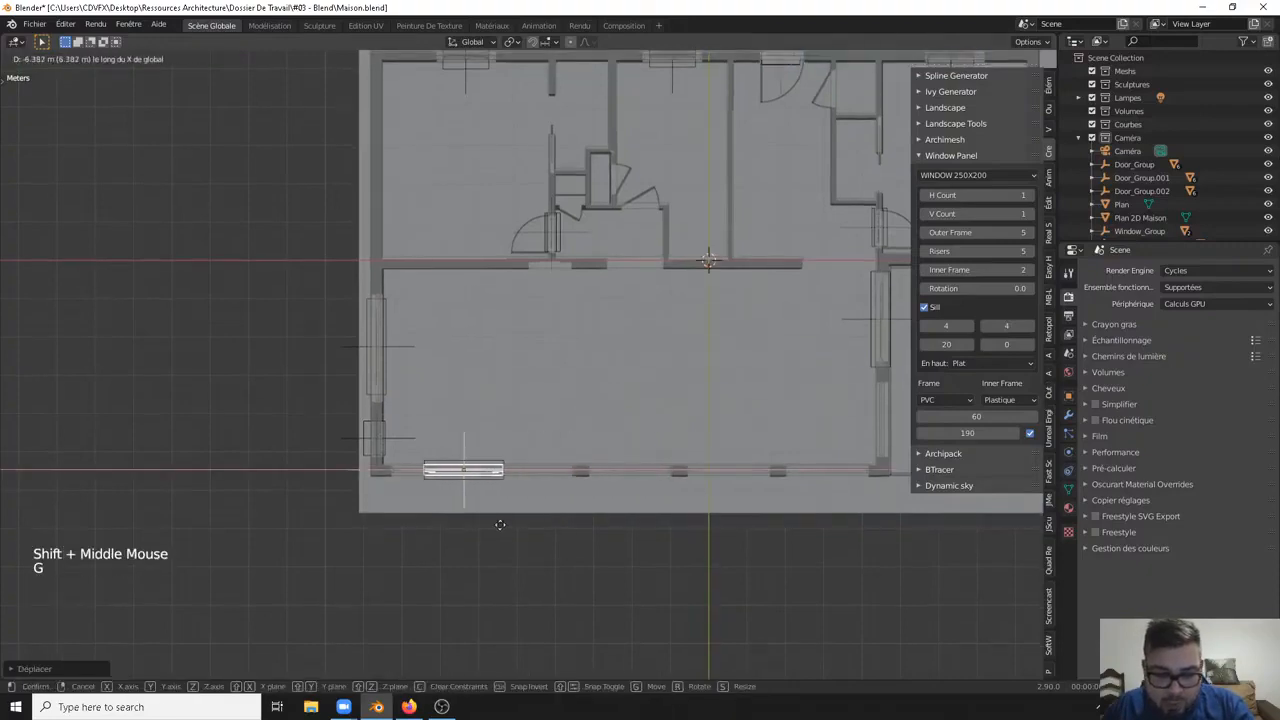
left_click(474, 538)
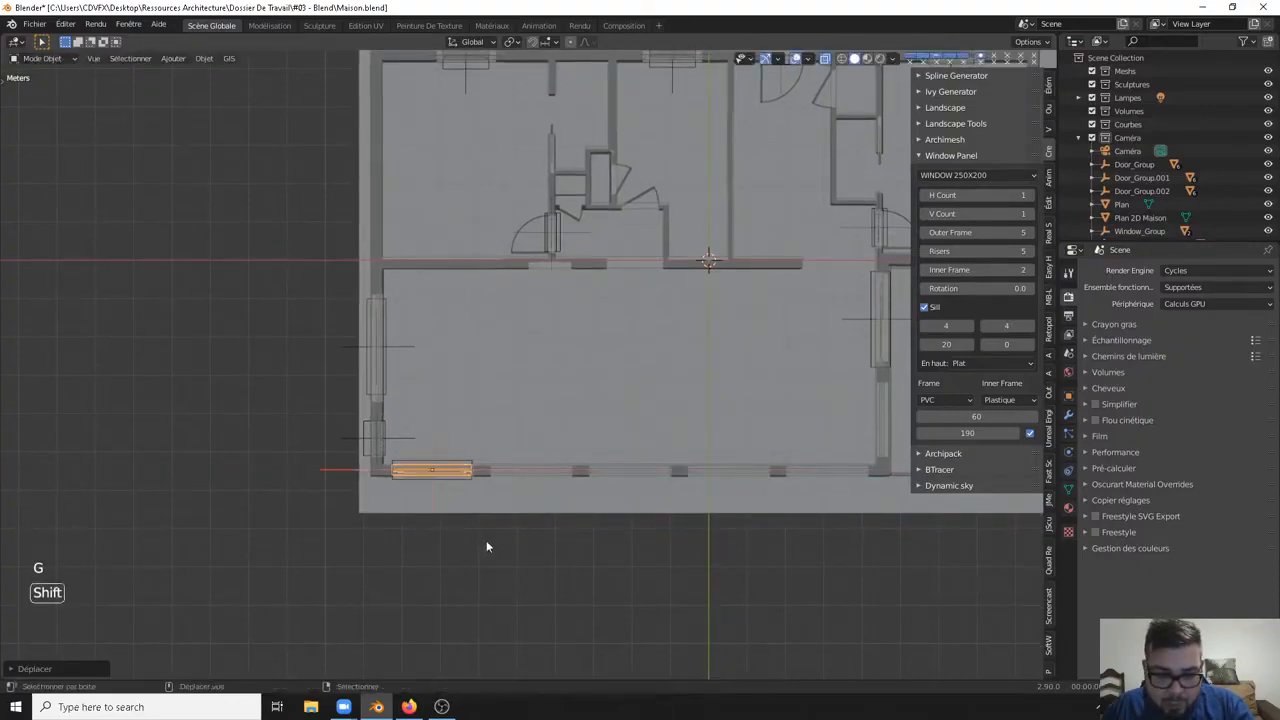
Step: Raise the single-panel window slightly along Z so that its base sits on the floor of the front wall opening
middle_click_drag(486, 543, 532, 357, "shift")
scroll(542, 328, "up", 4)
key("KP_1")
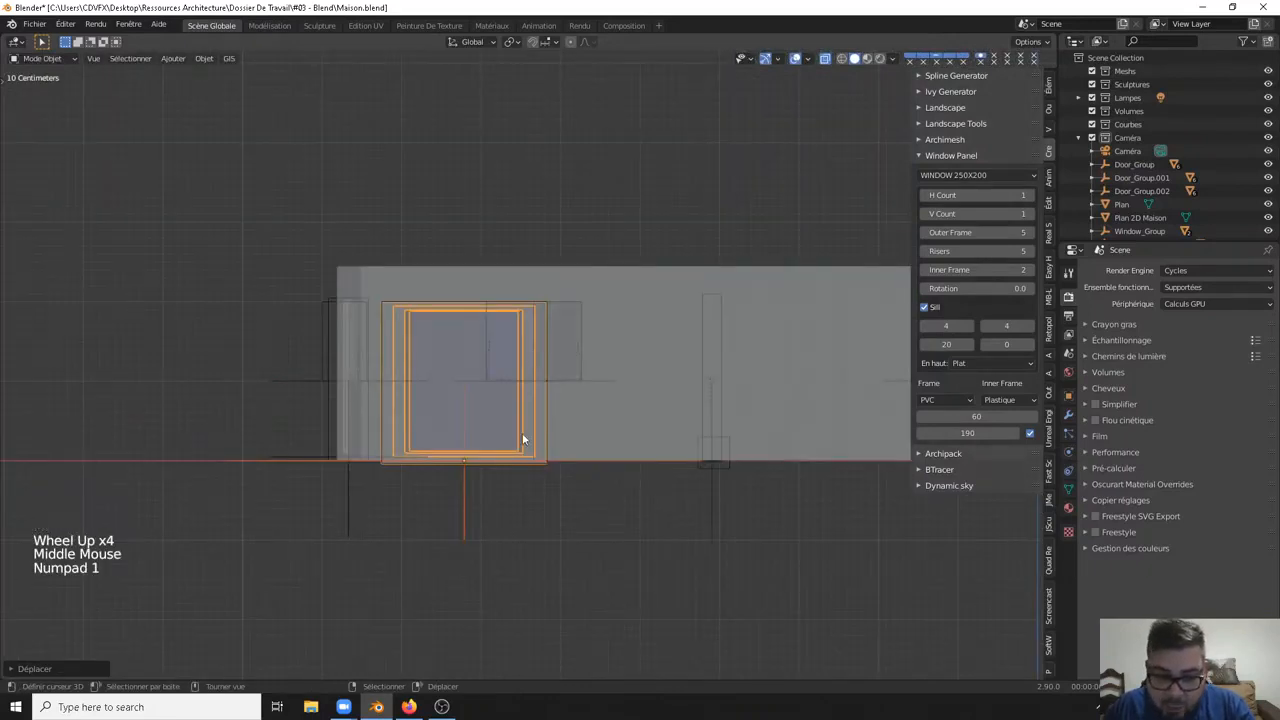
scroll(523, 437, "up", 5)
middle_click_drag(523, 526, 643, 407, "shift")
key("g")
key("shift")
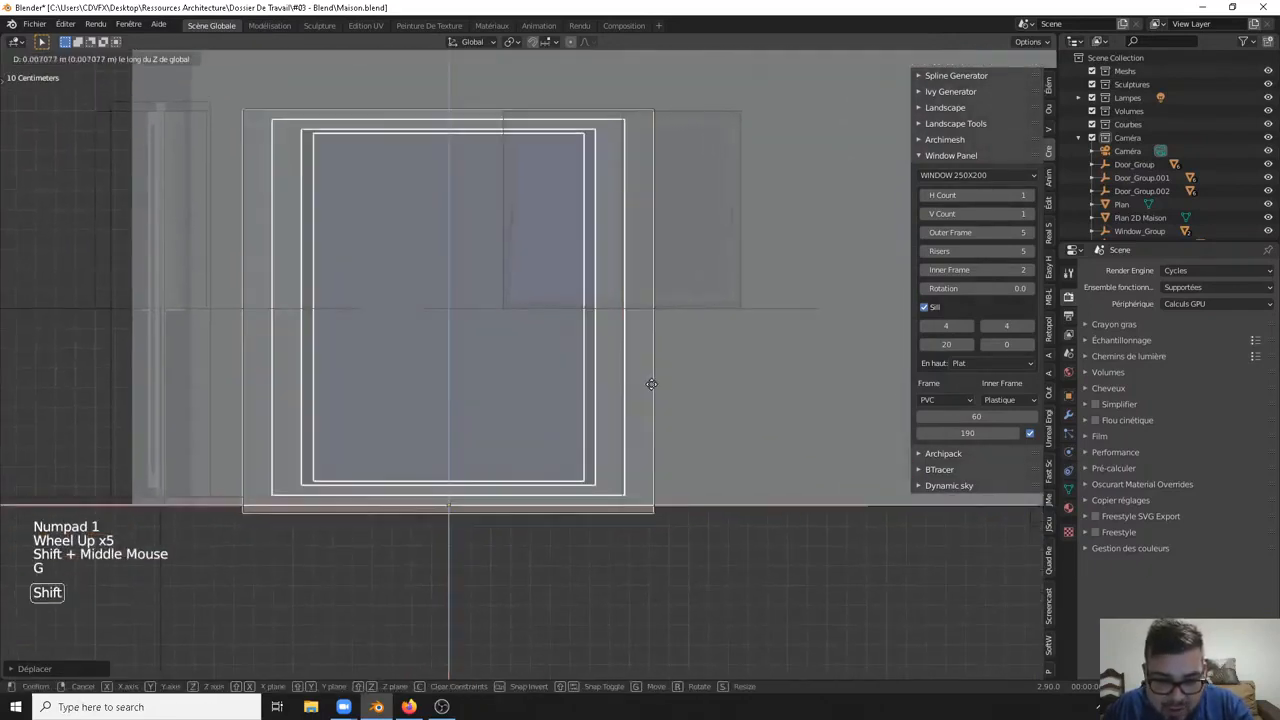
left_click(667, 315)
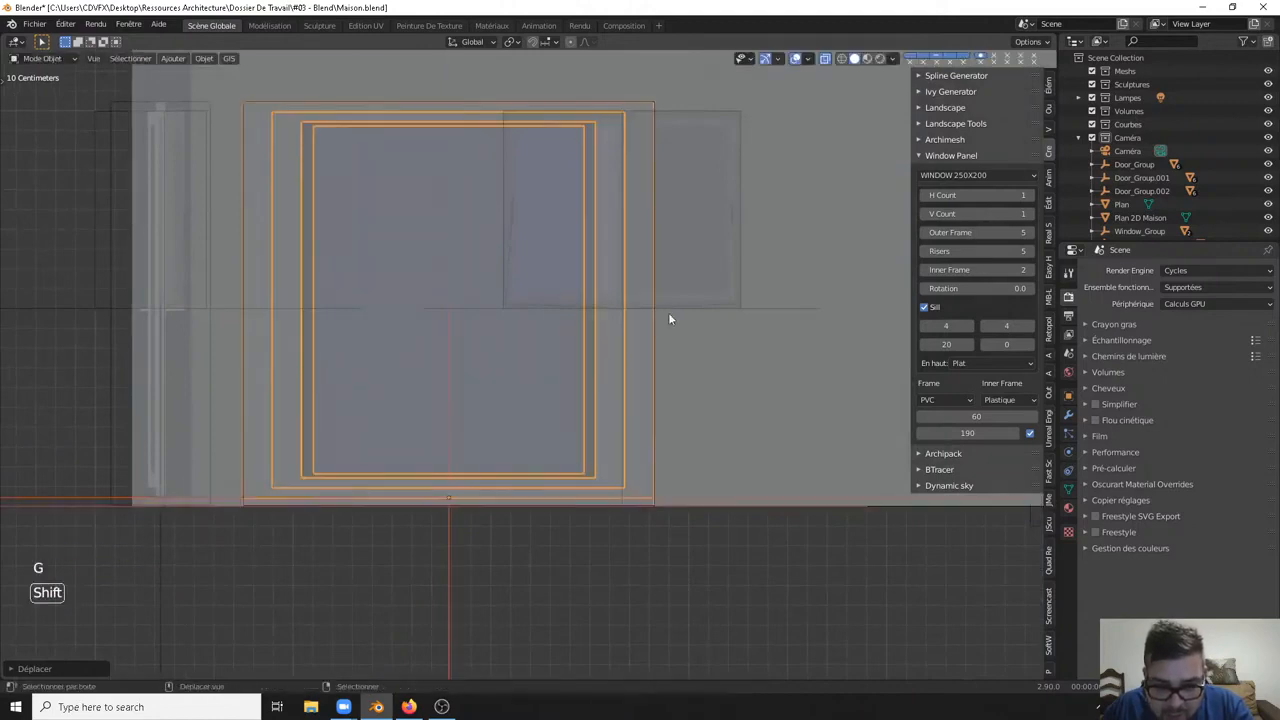
Step: Duplicate the single-panel window along X into the second opening of the front wall
middle_click_drag(668, 312, 664, 453)
scroll(664, 453, "down", 4)
key("KP_7")
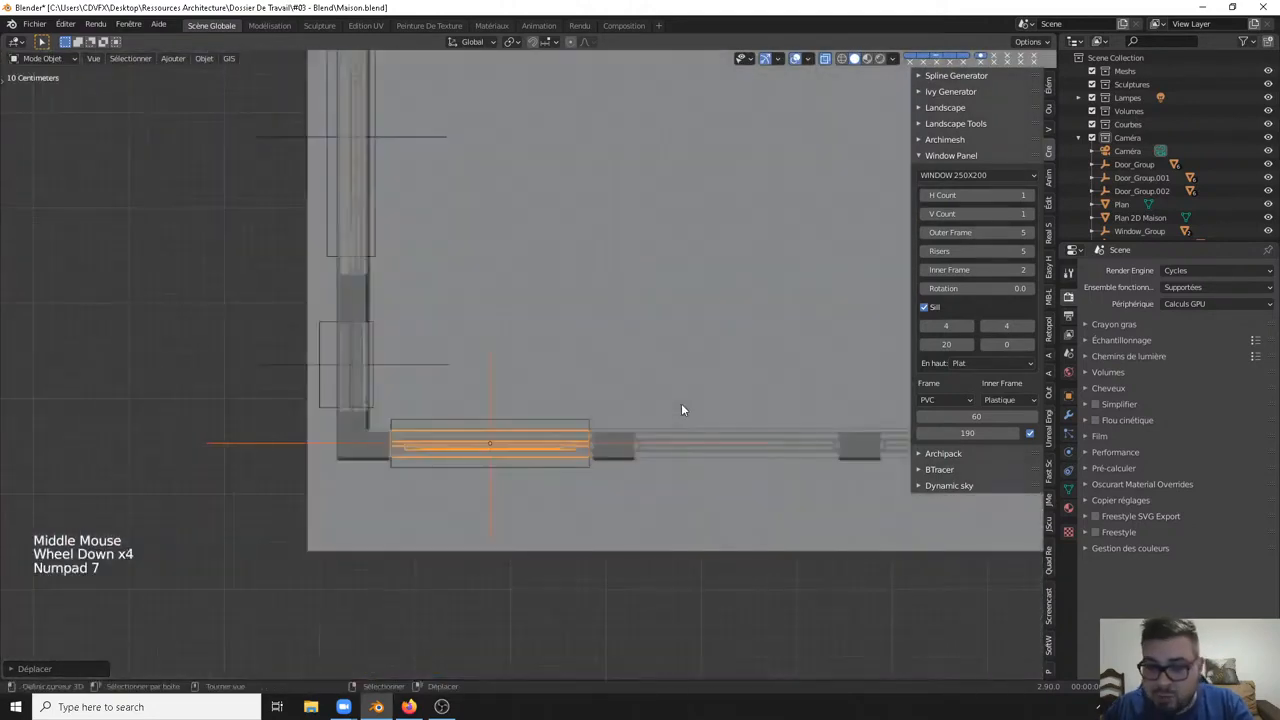
scroll(681, 405, "down", 4)
key("shift+d")
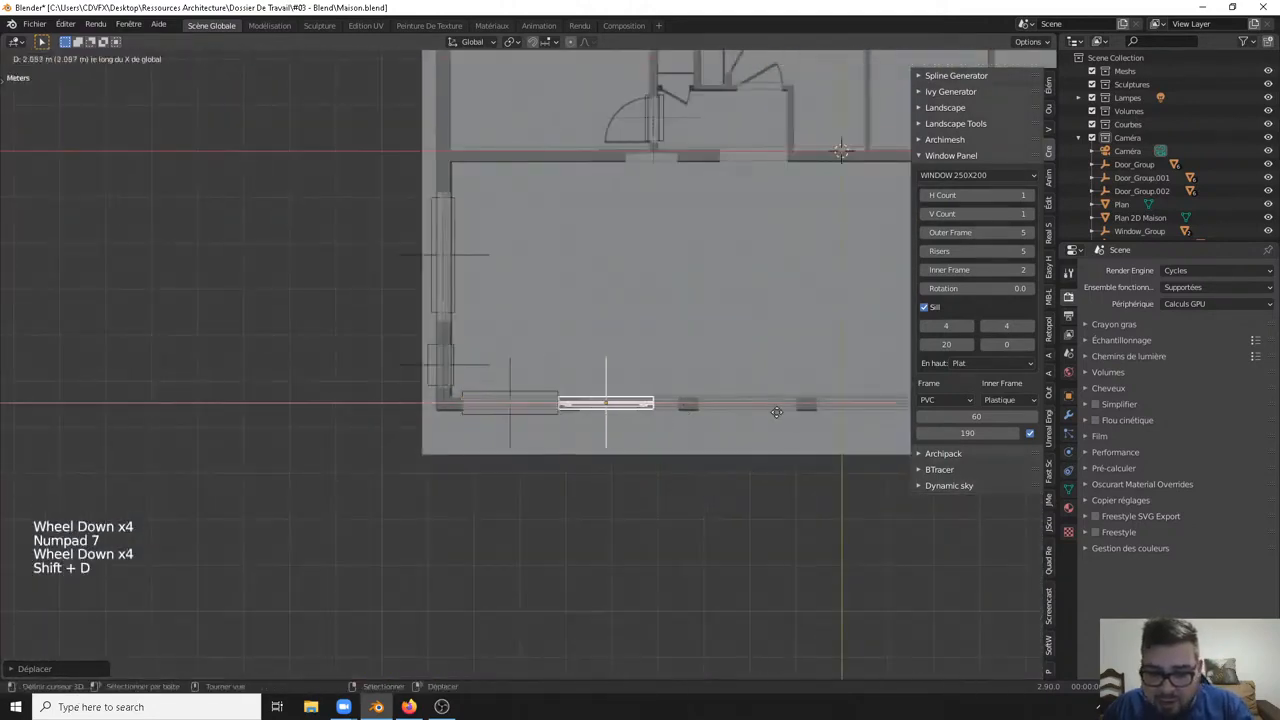
left_click(797, 405)
Step: Make two more duplicates of the window along X to fill the third and fourth front wall openings
middle_click_drag(837, 401, 677, 383, "shift")
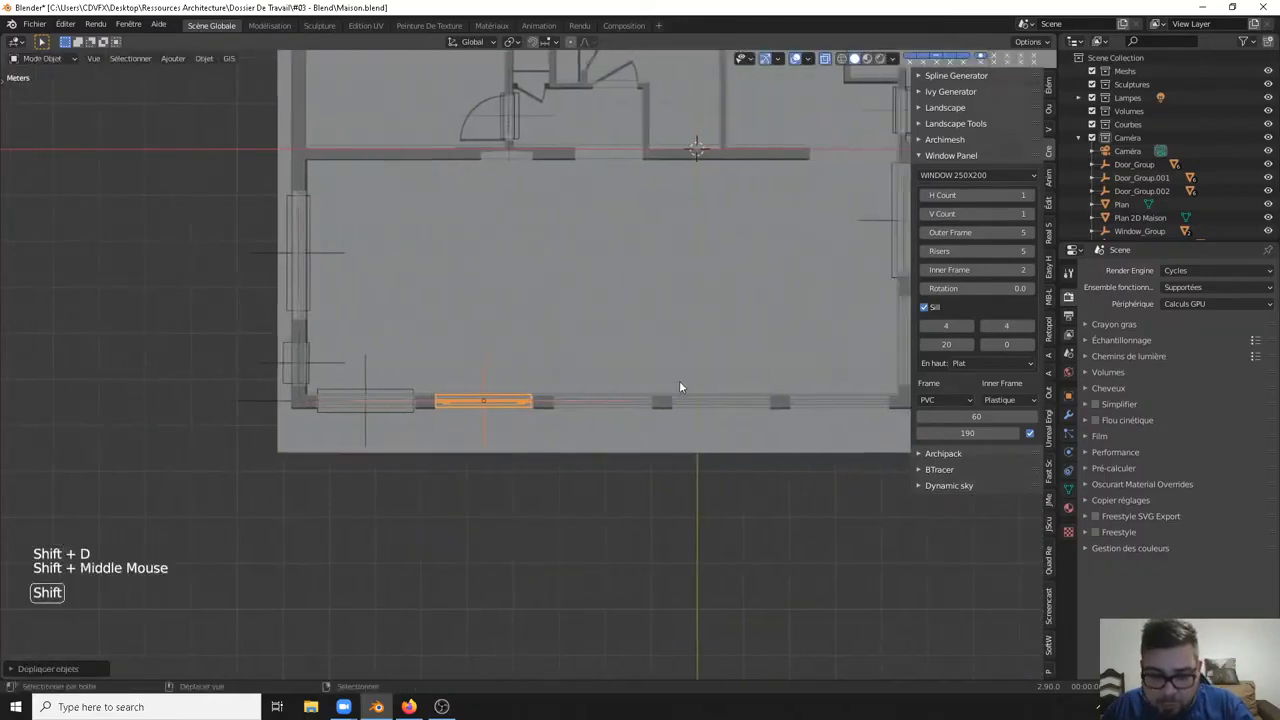
key("shift+d")
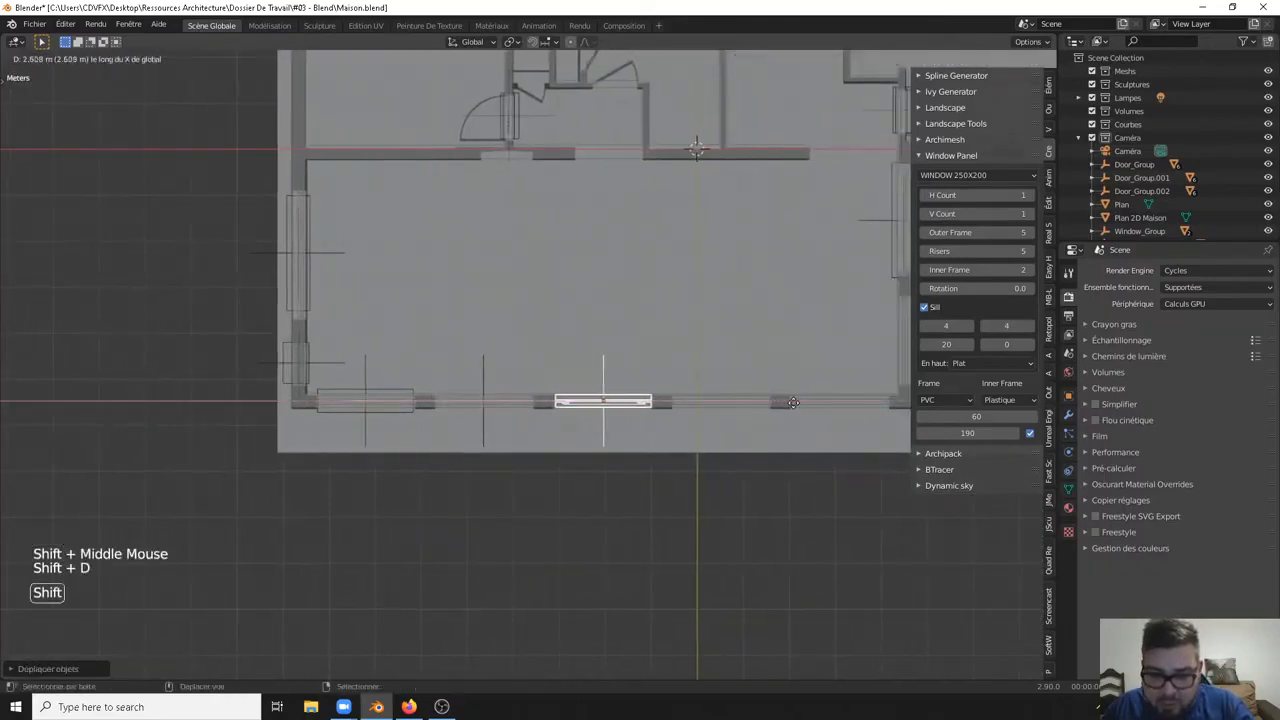
left_click(782, 395)
middle_click_drag(782, 393, 728, 377, "shift")
key("shift+d")
key("x")
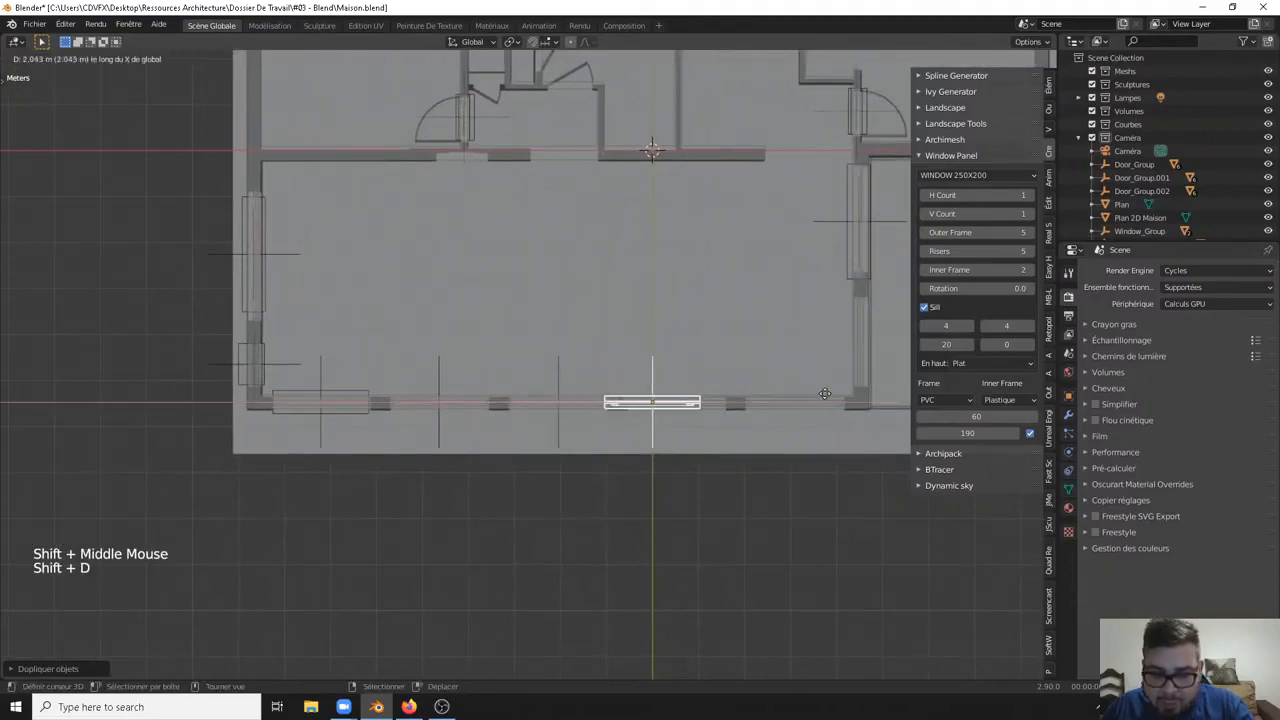
left_click(964, 389)
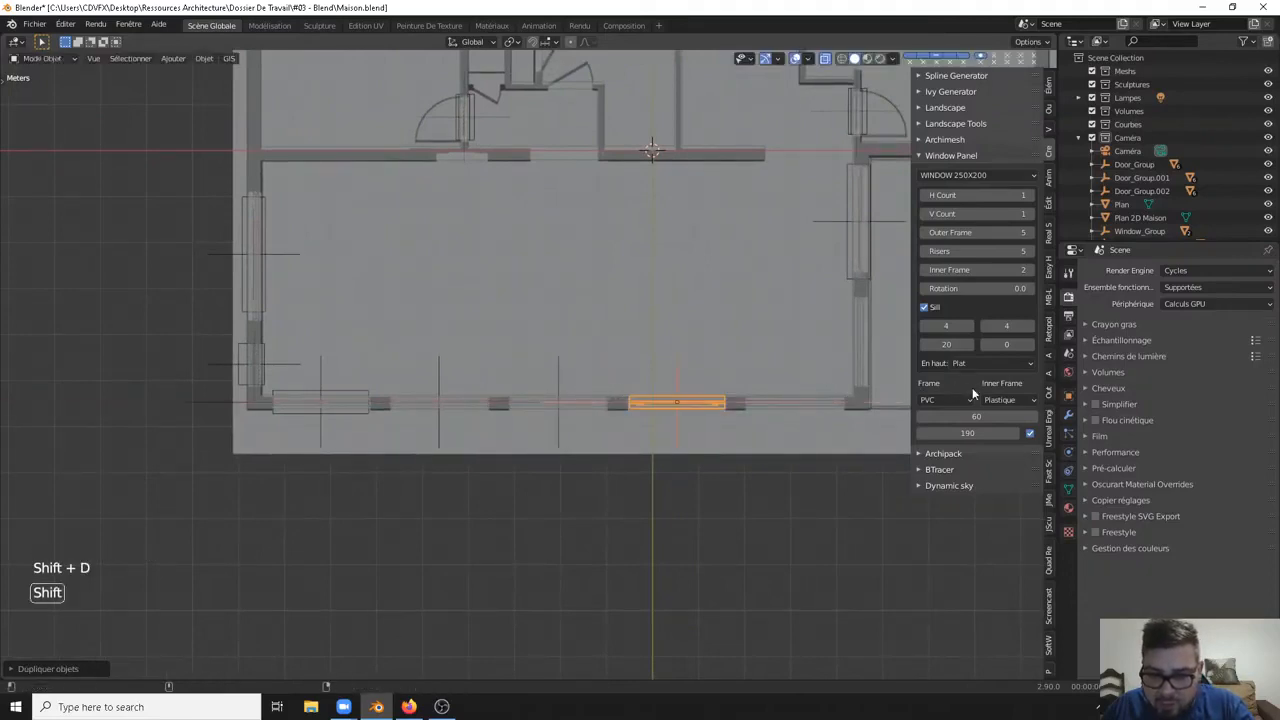
Step: Duplicate the window along X into the last front wall opening and deselect everything
middle_click_drag(831, 307, 748, 301, "shift")
key("shift+d")
key("x")
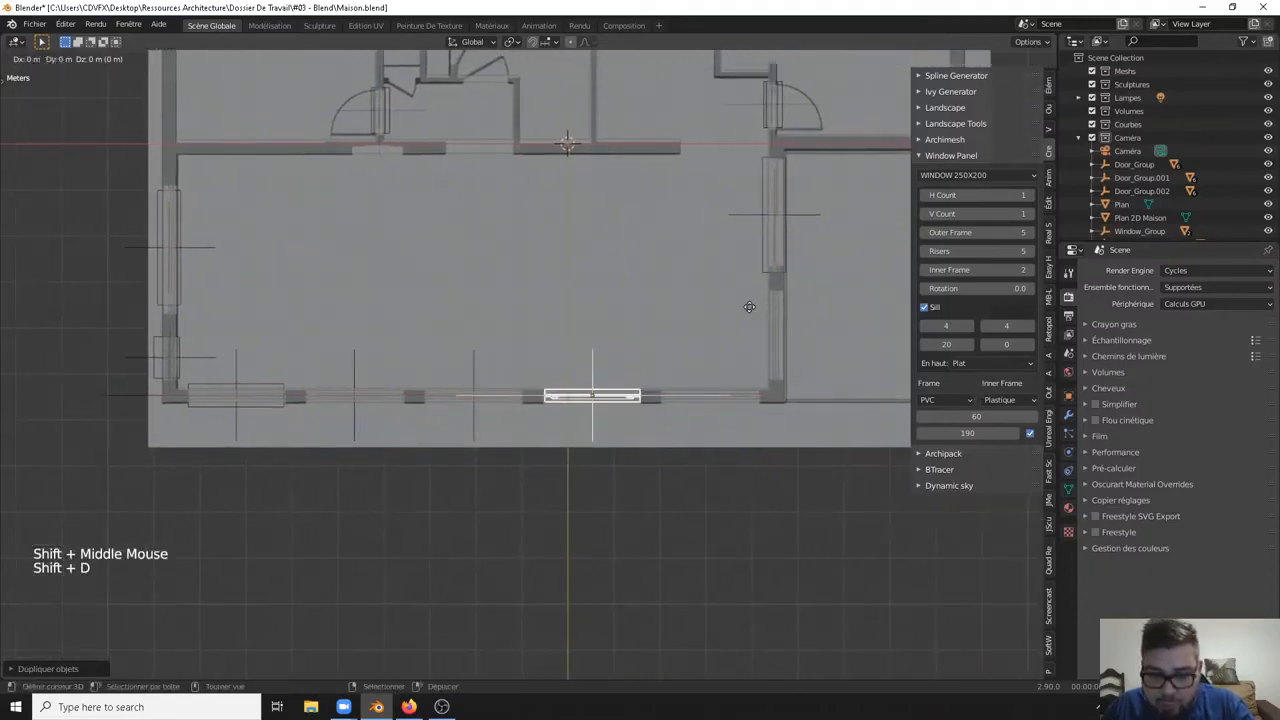
left_click(655, 321)
key("a")
left_click(684, 274)
Step: Duplicate the wireframe cutout box of the first front window, leaving the copy at the original's position
middle_click_drag(684, 280, 674, 207)
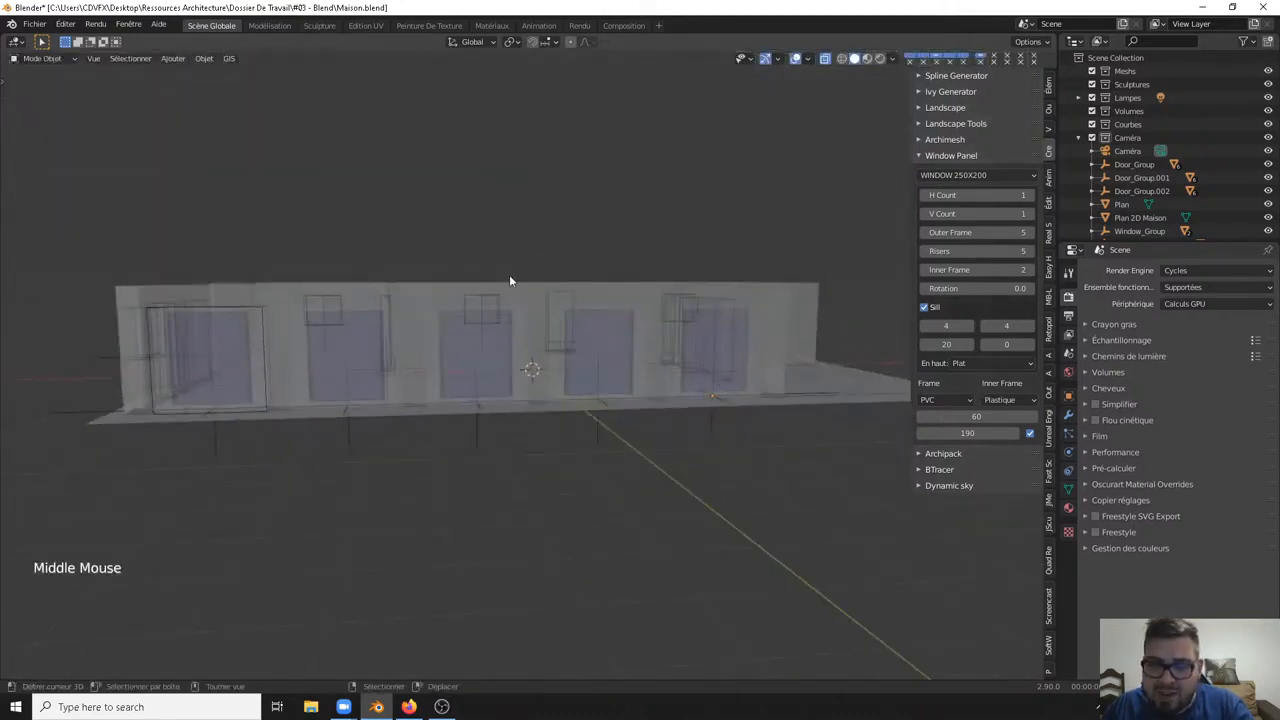
middle_click_drag(776, 211, 587, 338)
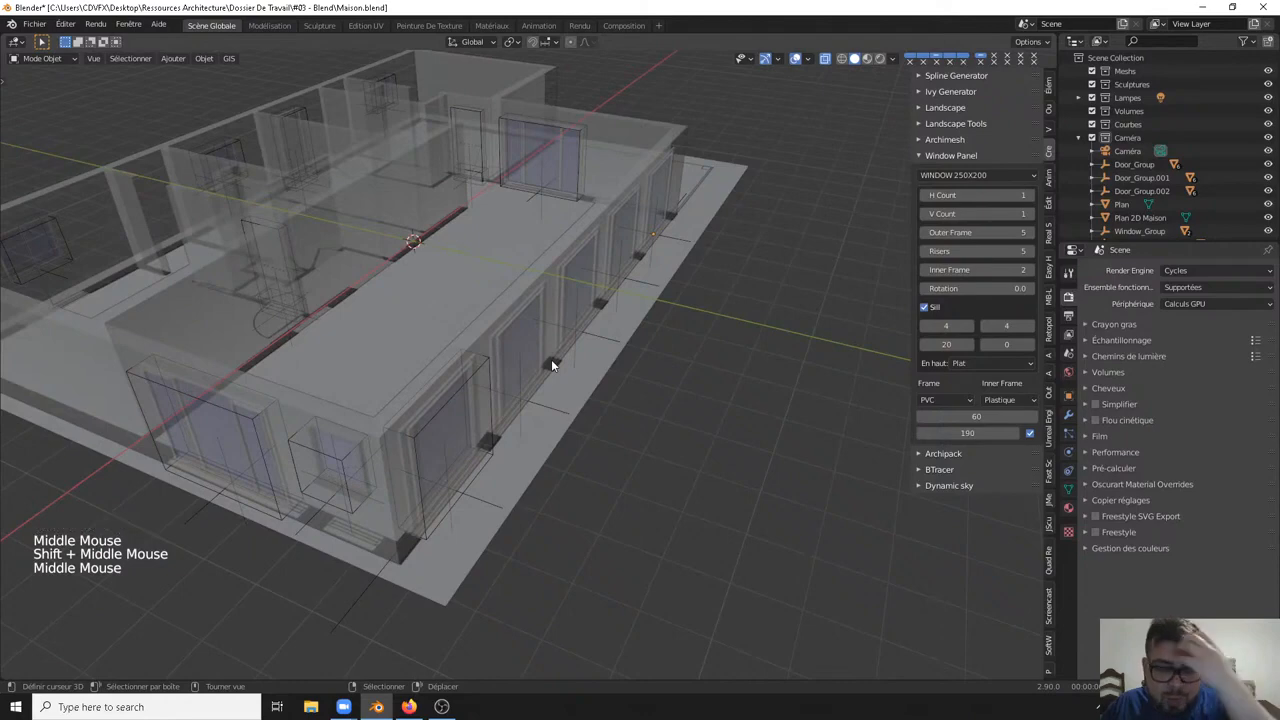
middle_click(480, 415)
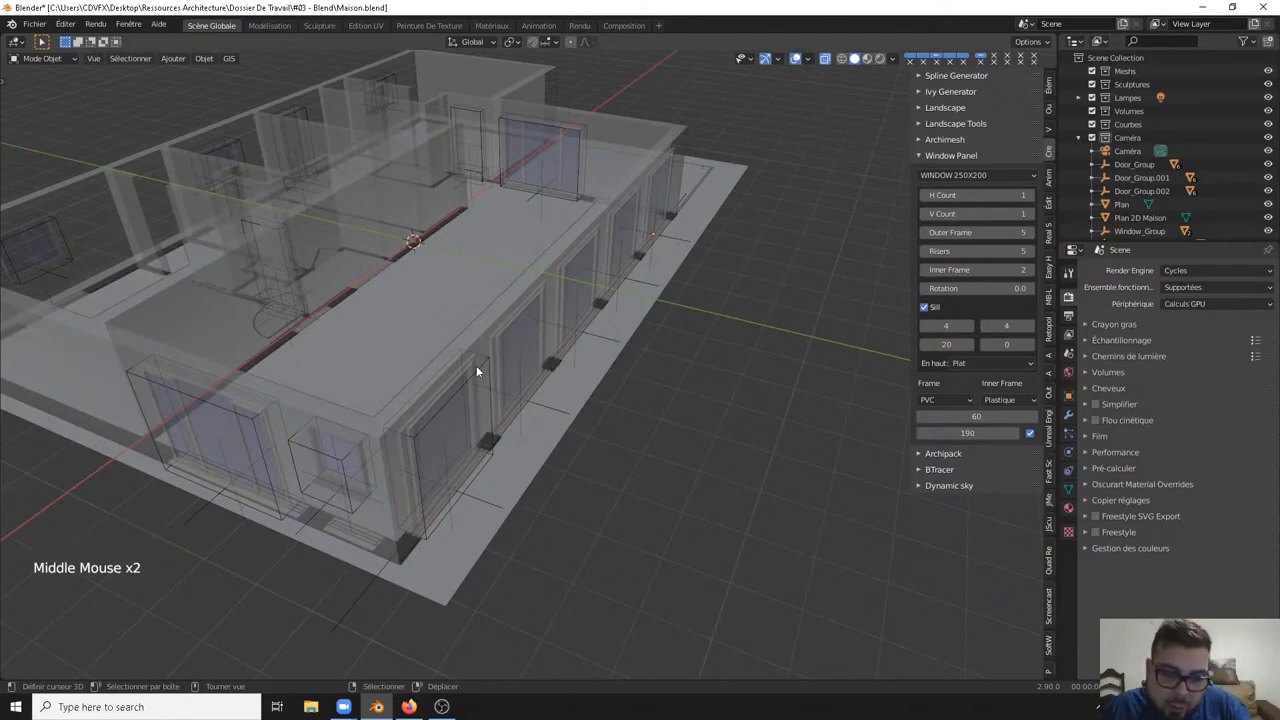
right_click(475, 370)
right_click(474, 374)
right_click(478, 367)
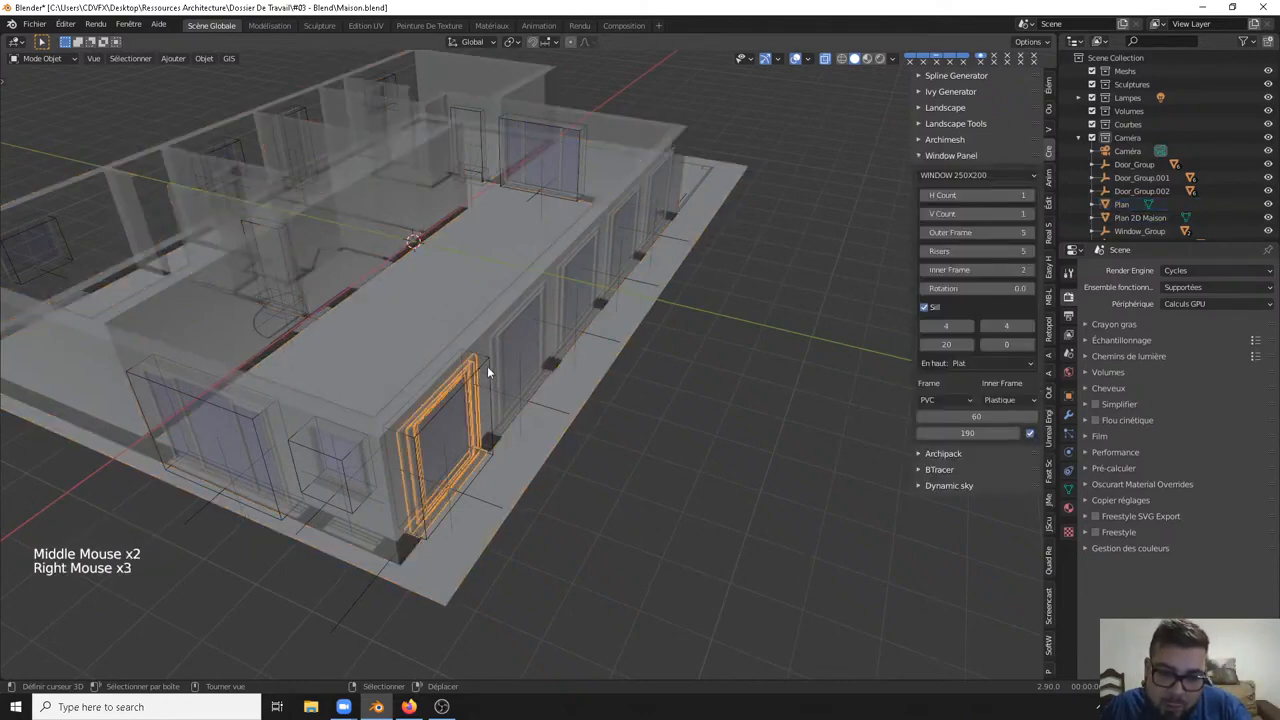
right_click(488, 366)
middle_click_drag(492, 364, 486, 342)
key("shift+d")
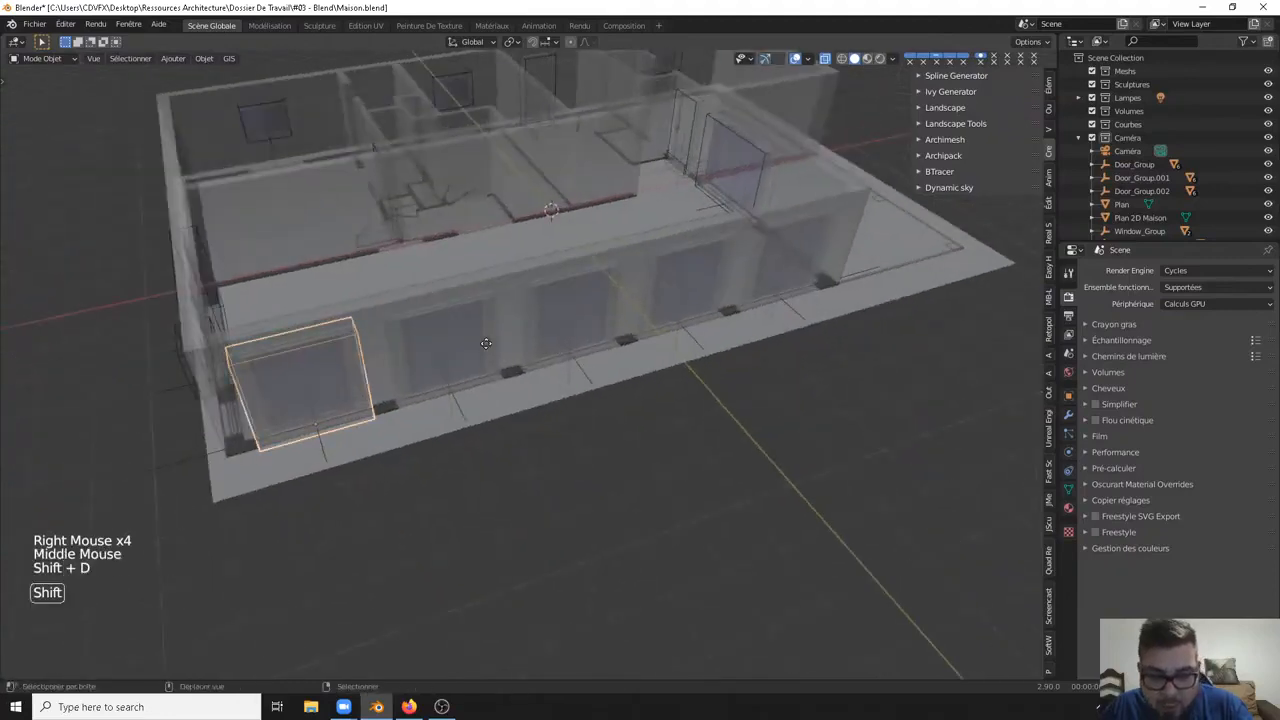
key("x")
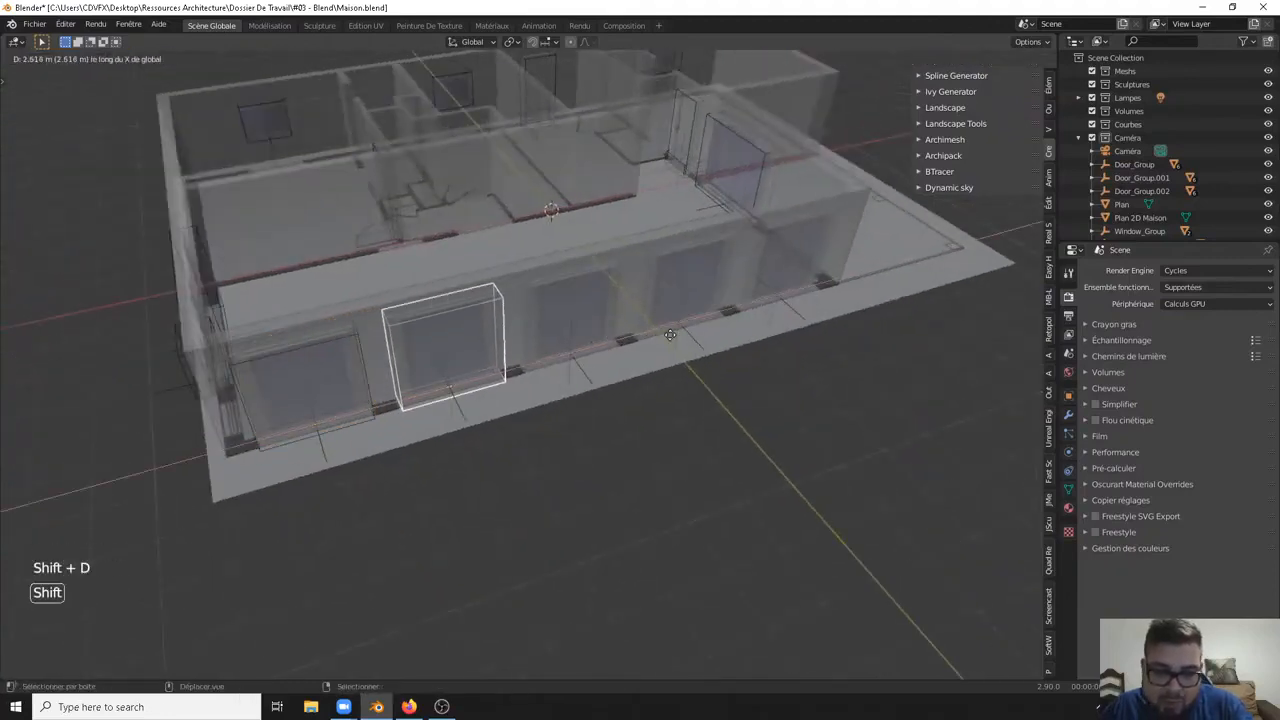
left_click(686, 319)
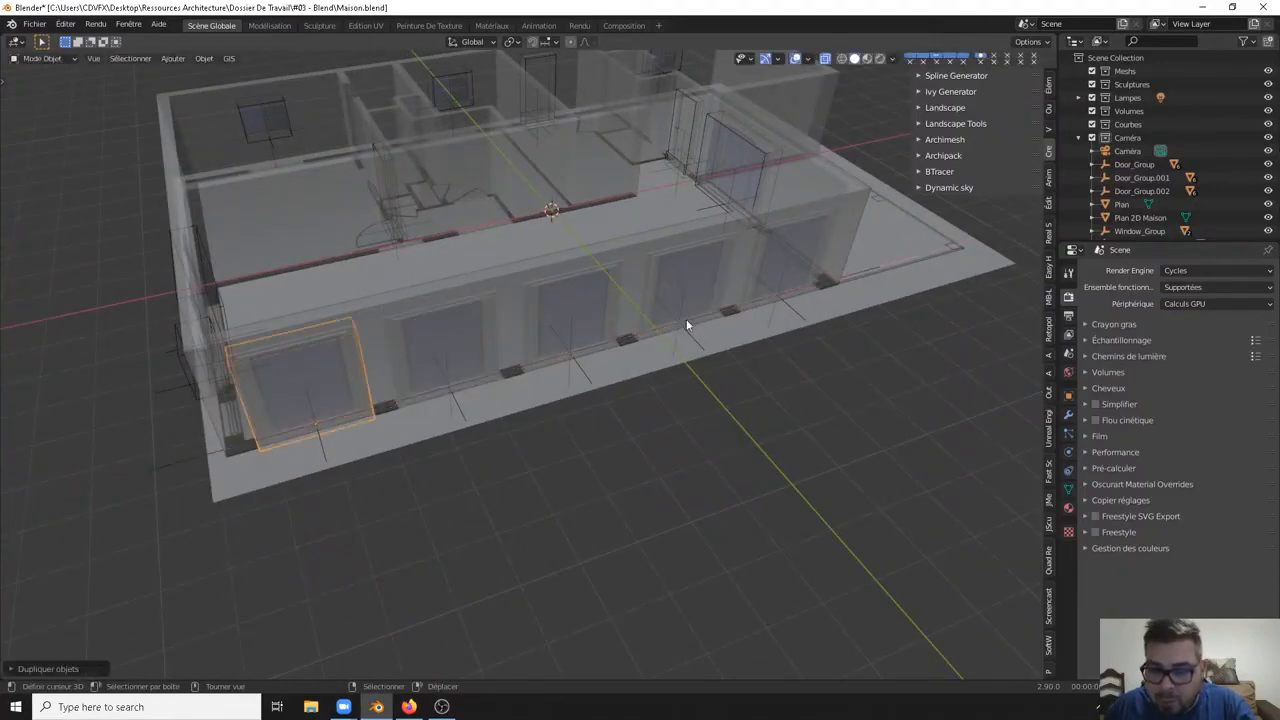
Step: Snap the 3D cursor to the parent empty of the second front window
key("KP_7")
middle_click_drag(636, 326, 600, 306, "shift")
scroll(529, 337, "up", 3)
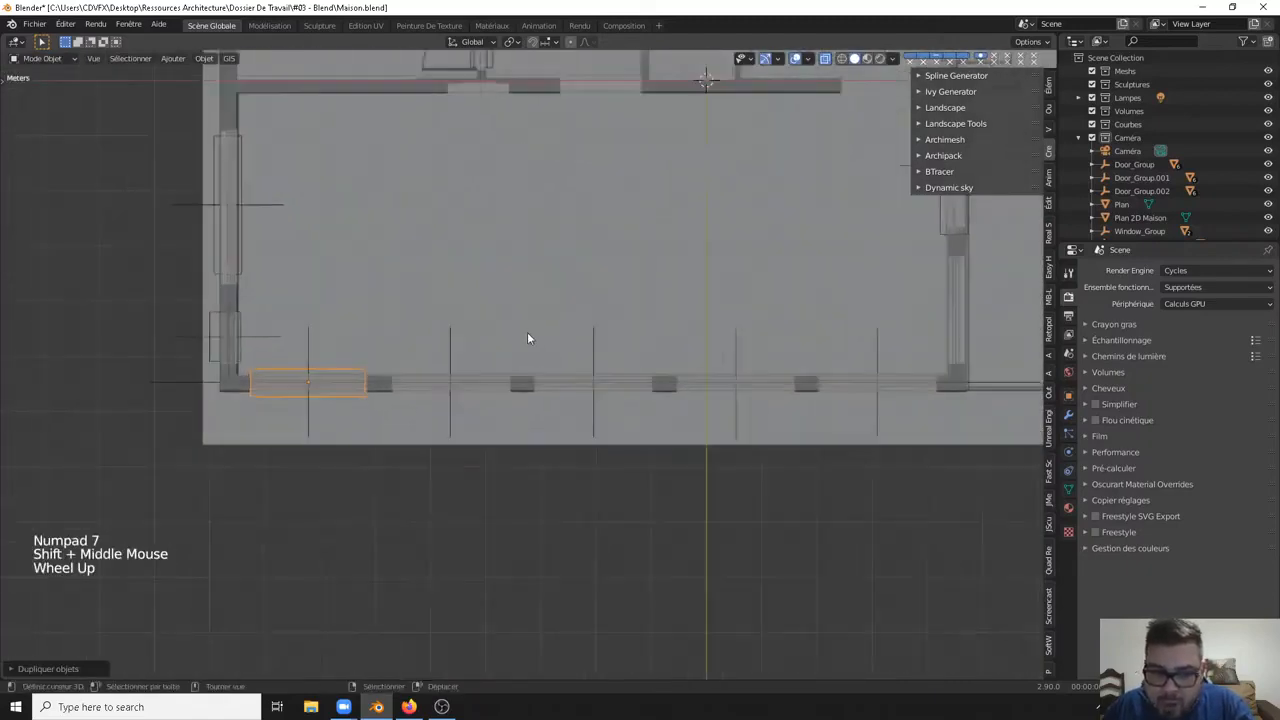
middle_click_drag(529, 337, 557, 320, "shift")
right_click(481, 327)
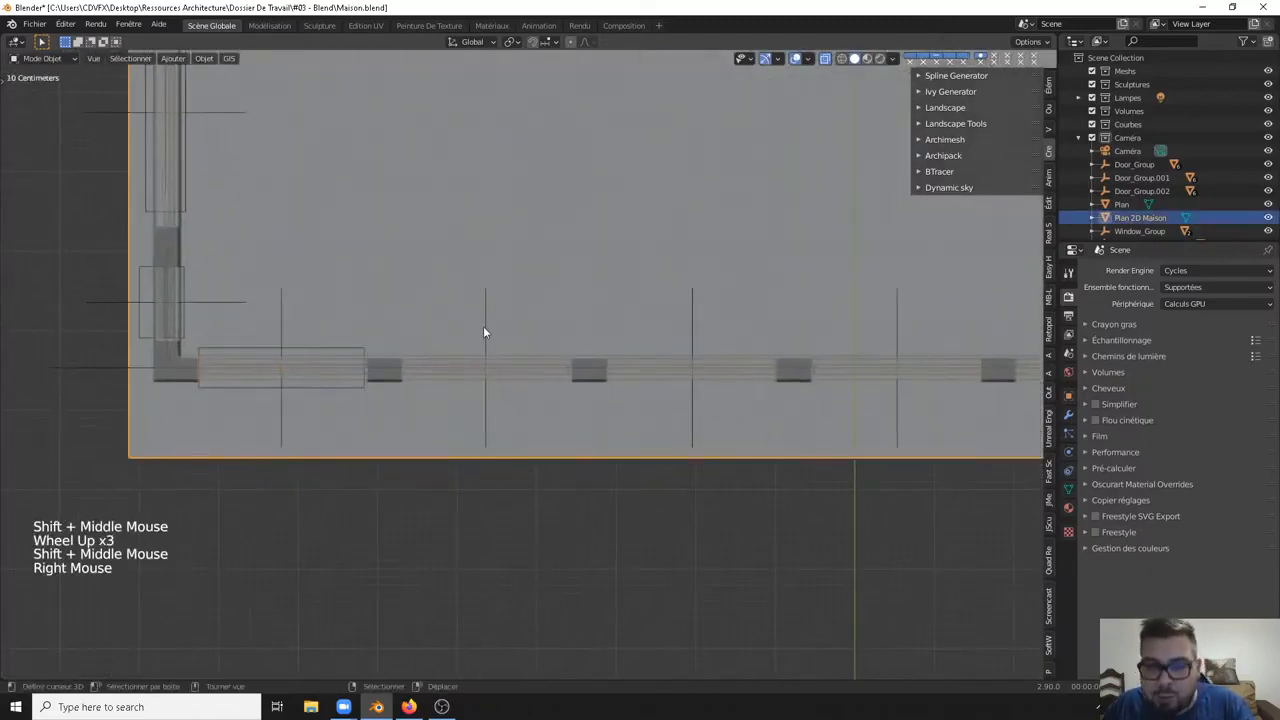
right_click(485, 327)
right_click(487, 318)
right_click(488, 311)
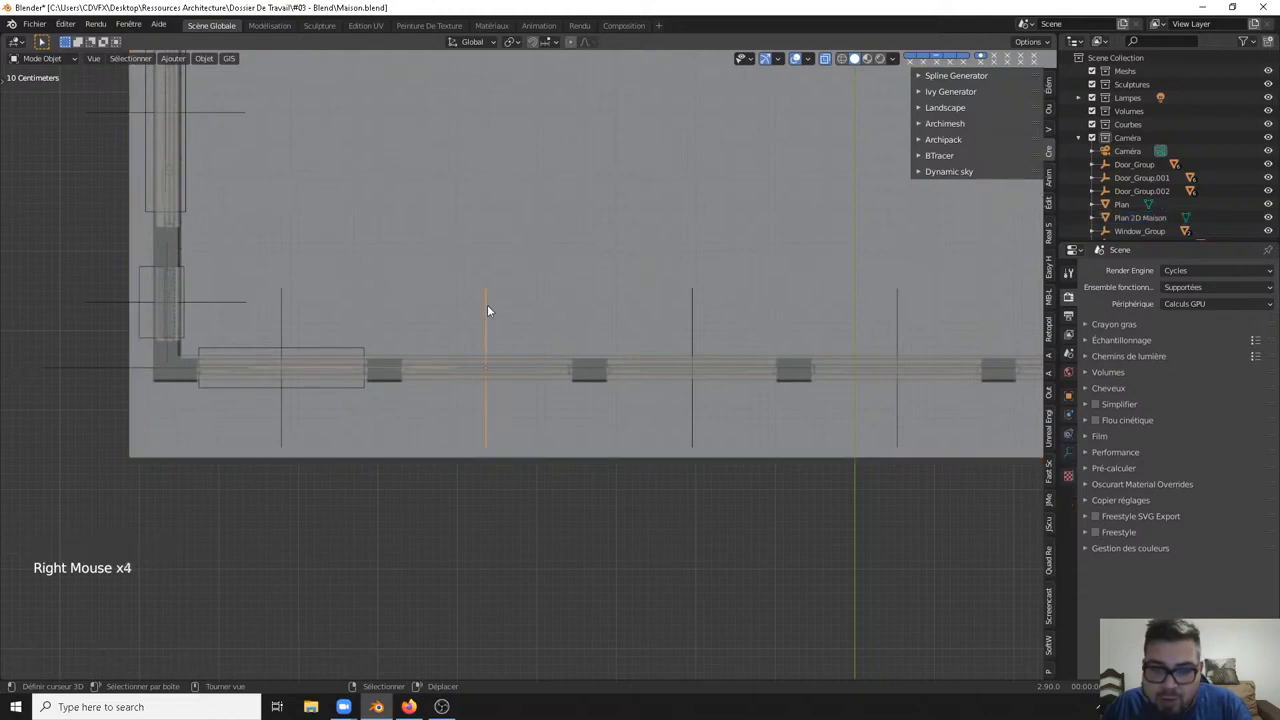
left_click(203, 58)
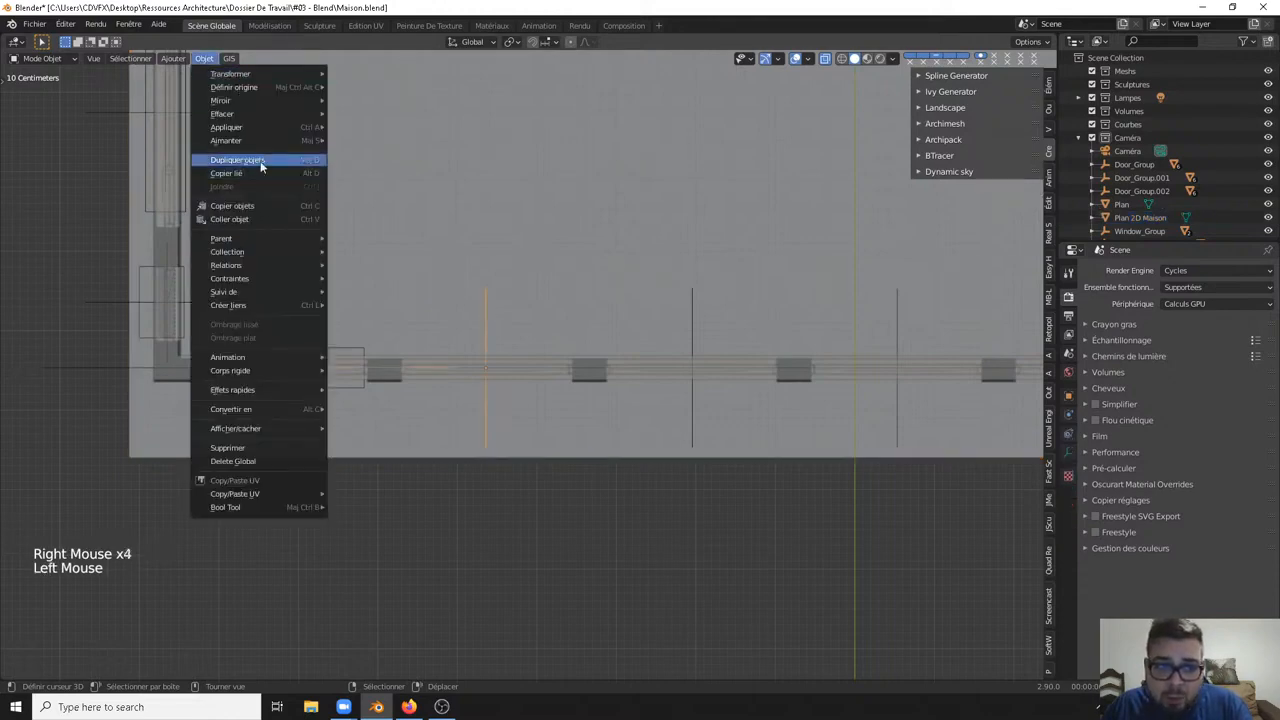
mouse_move(256, 141)
left_click(419, 200)
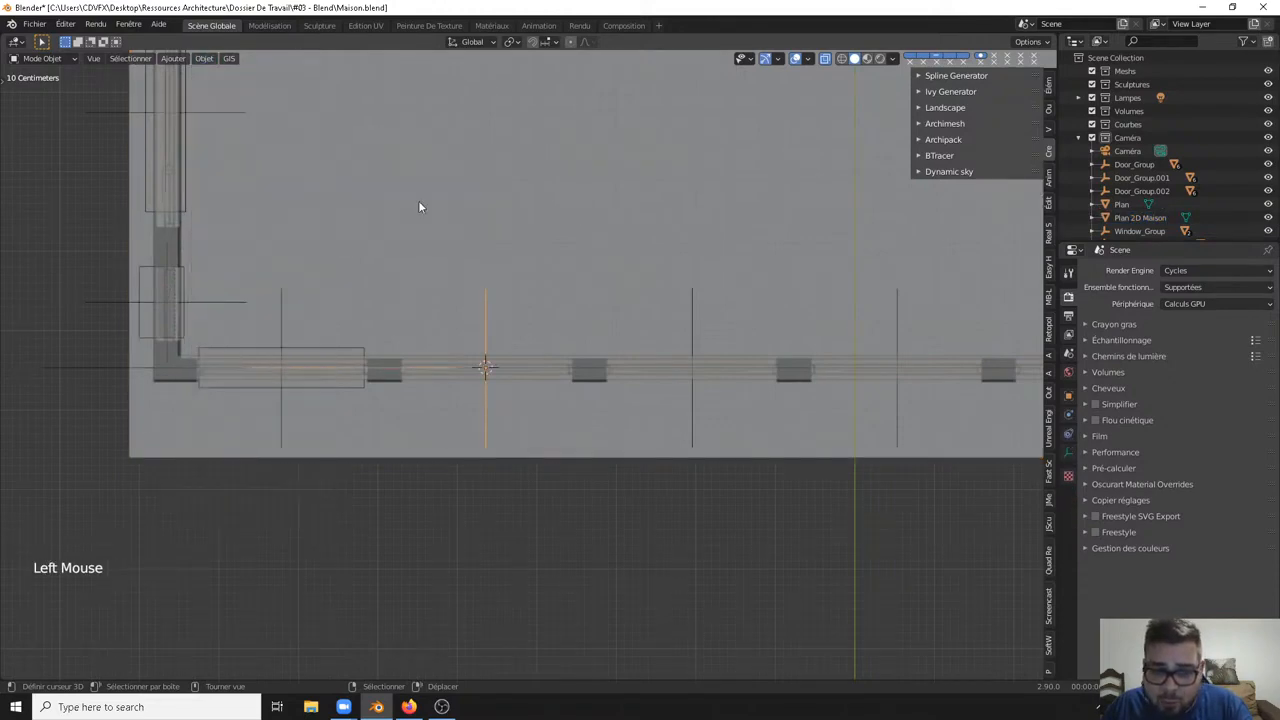
Step: Snap the duplicated cutout box to the 3D cursor so that it surrounds the second front window
right_click(304, 346)
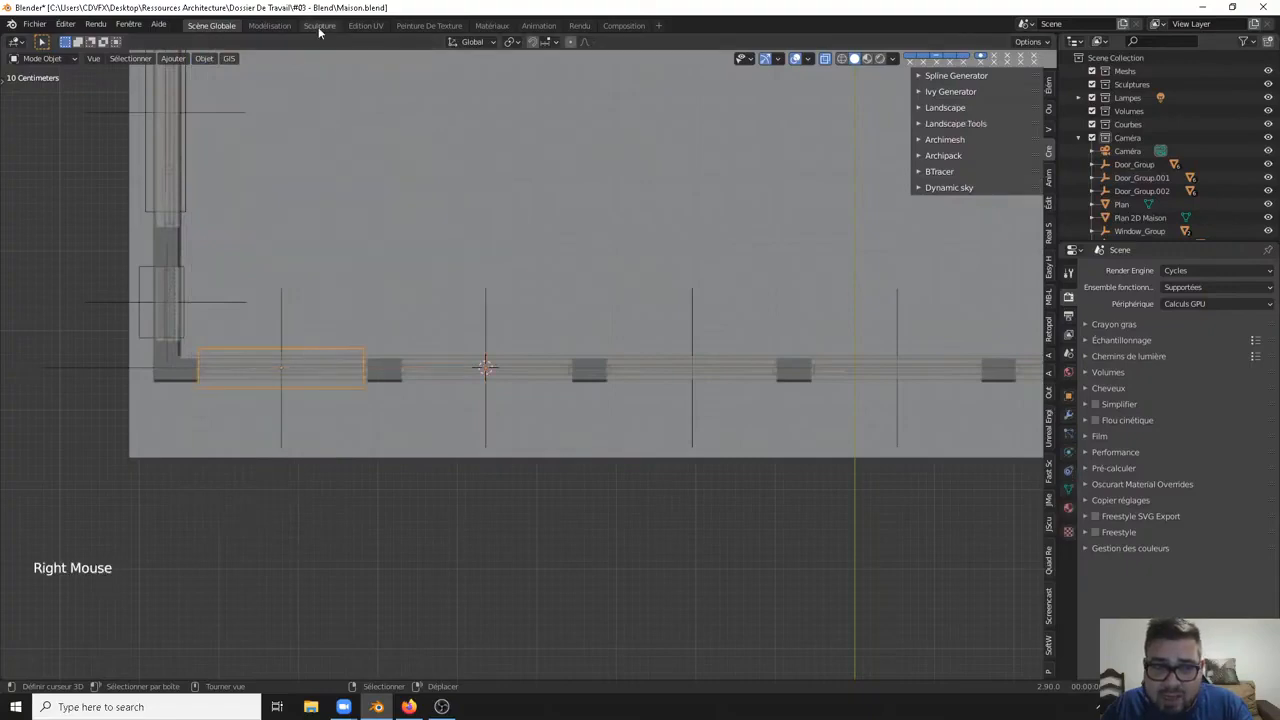
left_click(204, 58)
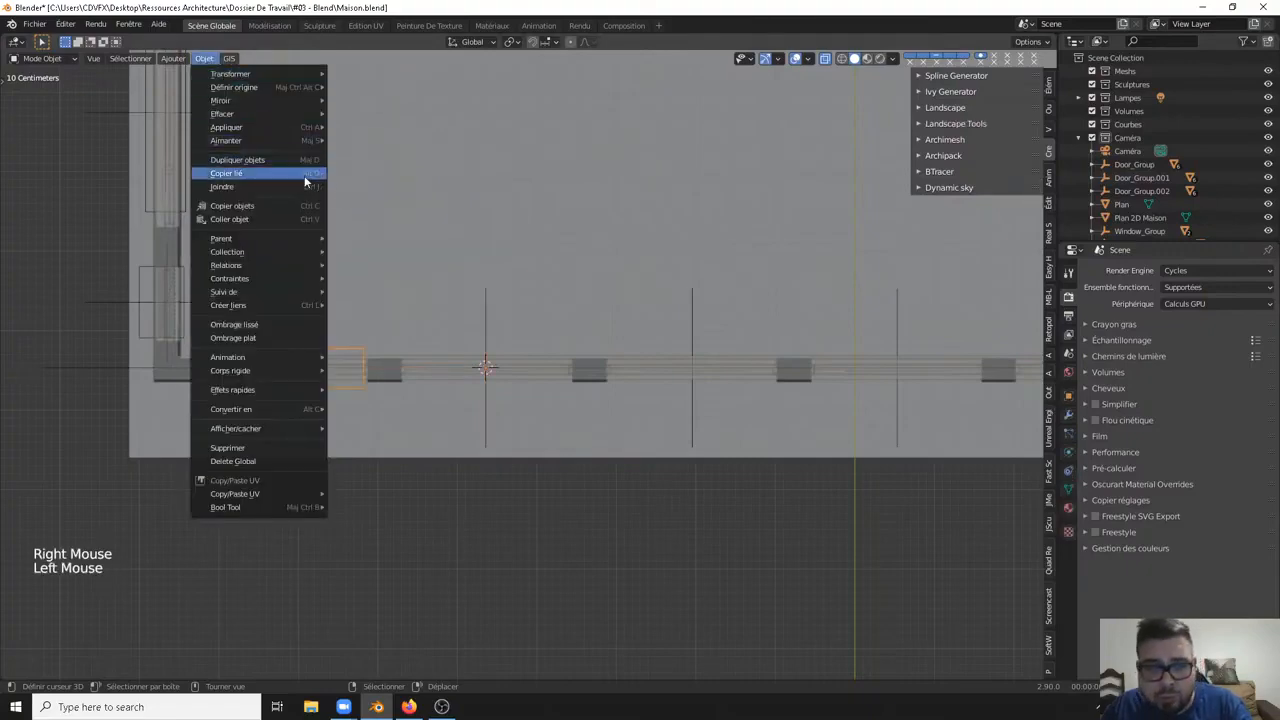
mouse_move(272, 138)
left_click(392, 166)
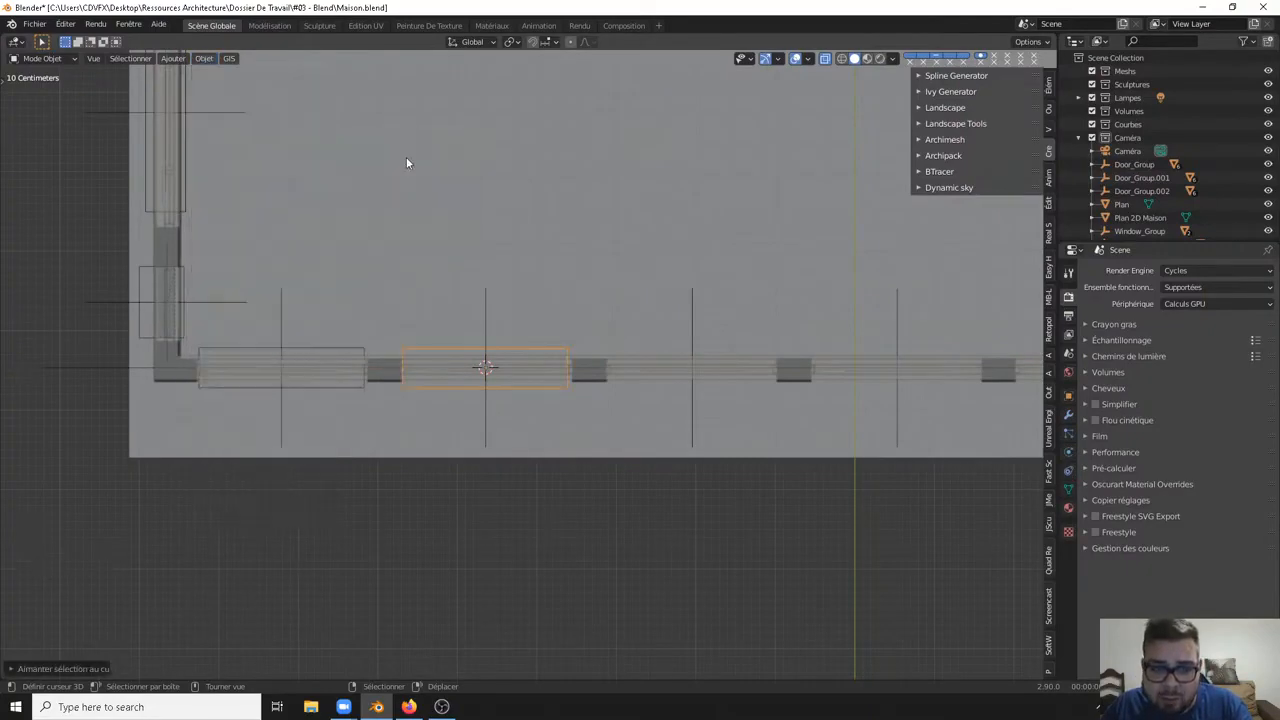
Step: Duplicate the second window's cutout box in place
middle_click_drag(615, 343, 520, 306)
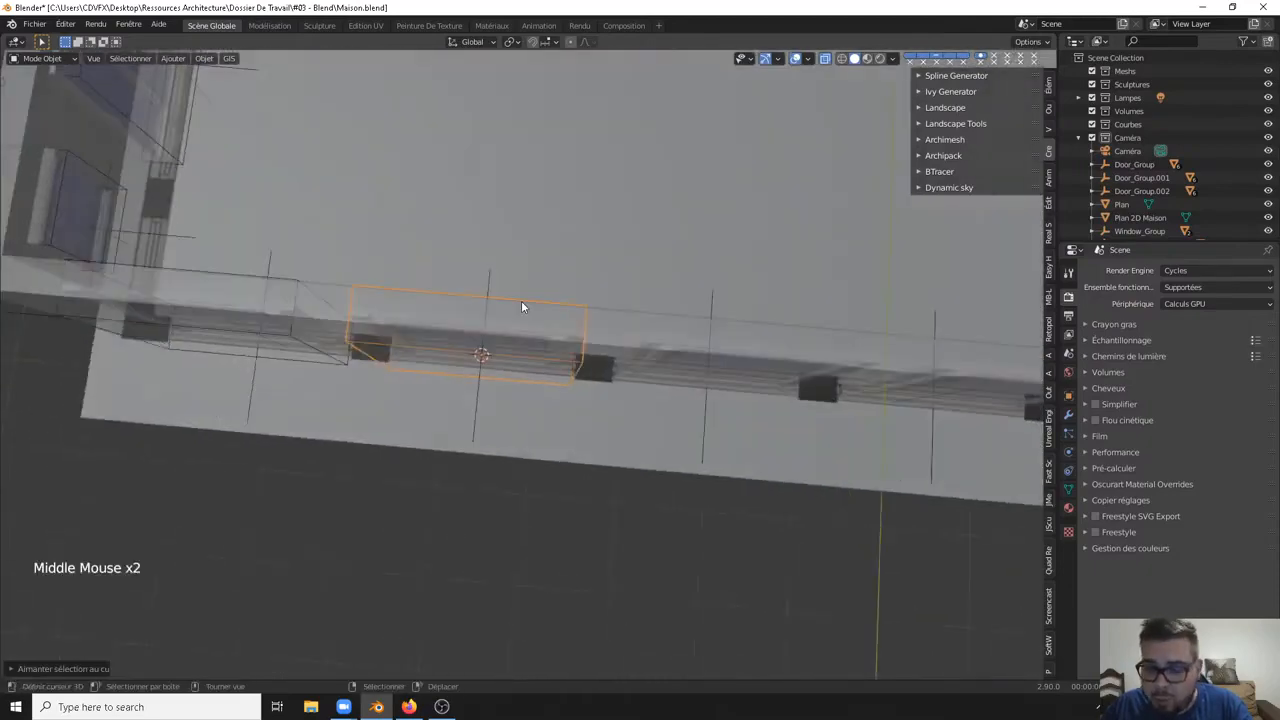
key("KP_7")
middle_click_drag(625, 320, 428, 244, "shift")
scroll(436, 240, "down", 2)
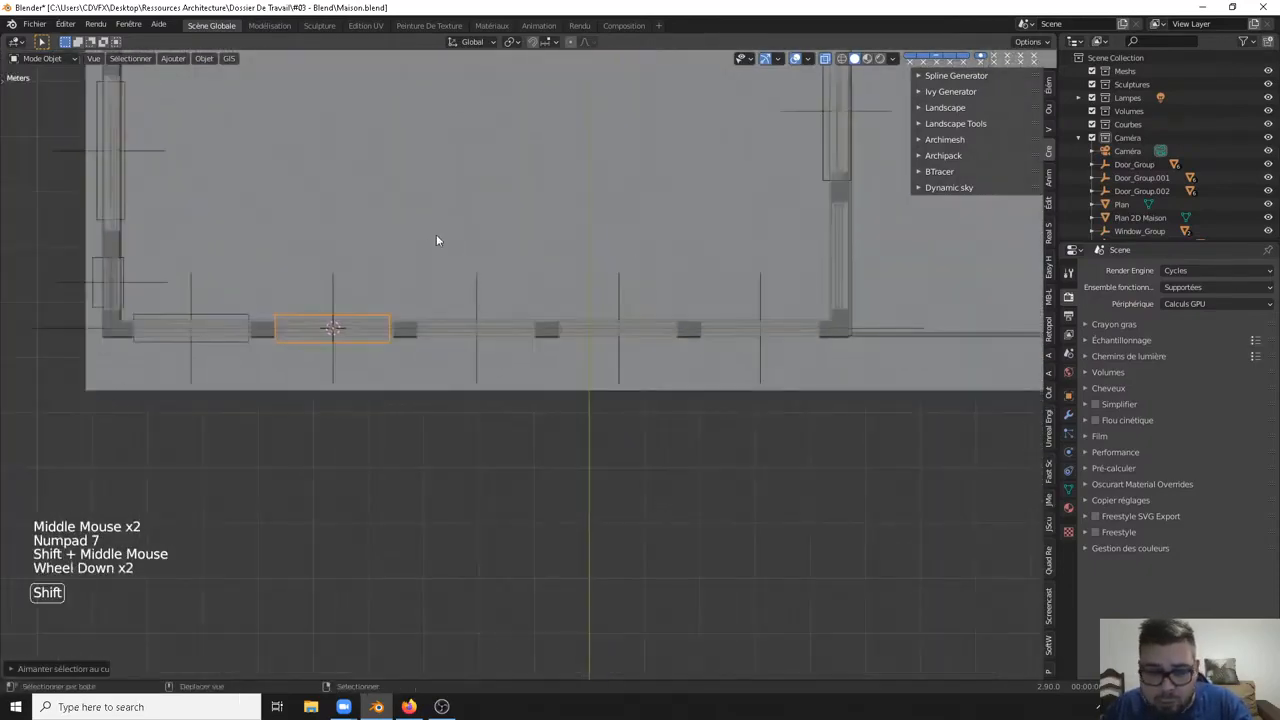
key("shift+d")
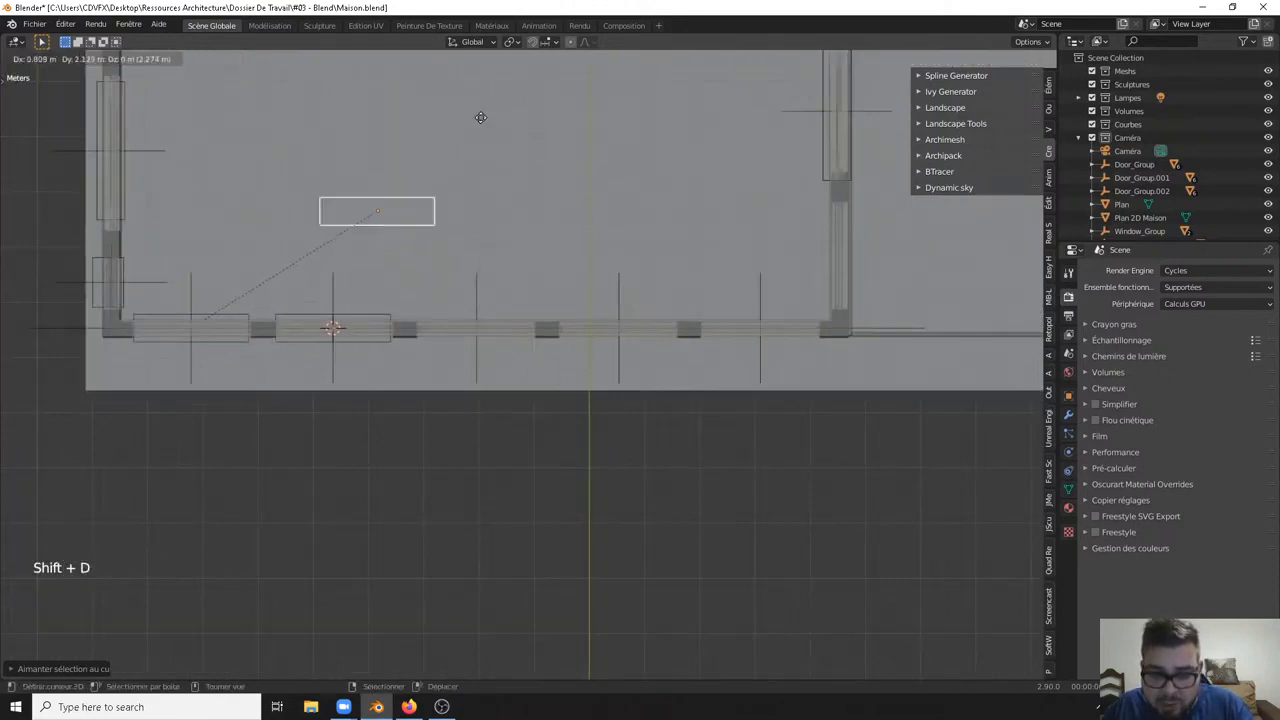
key("Escape")
Step: Snap the 3D cursor to the parent empty of the third front window
right_click(477, 285)
right_click(477, 285)
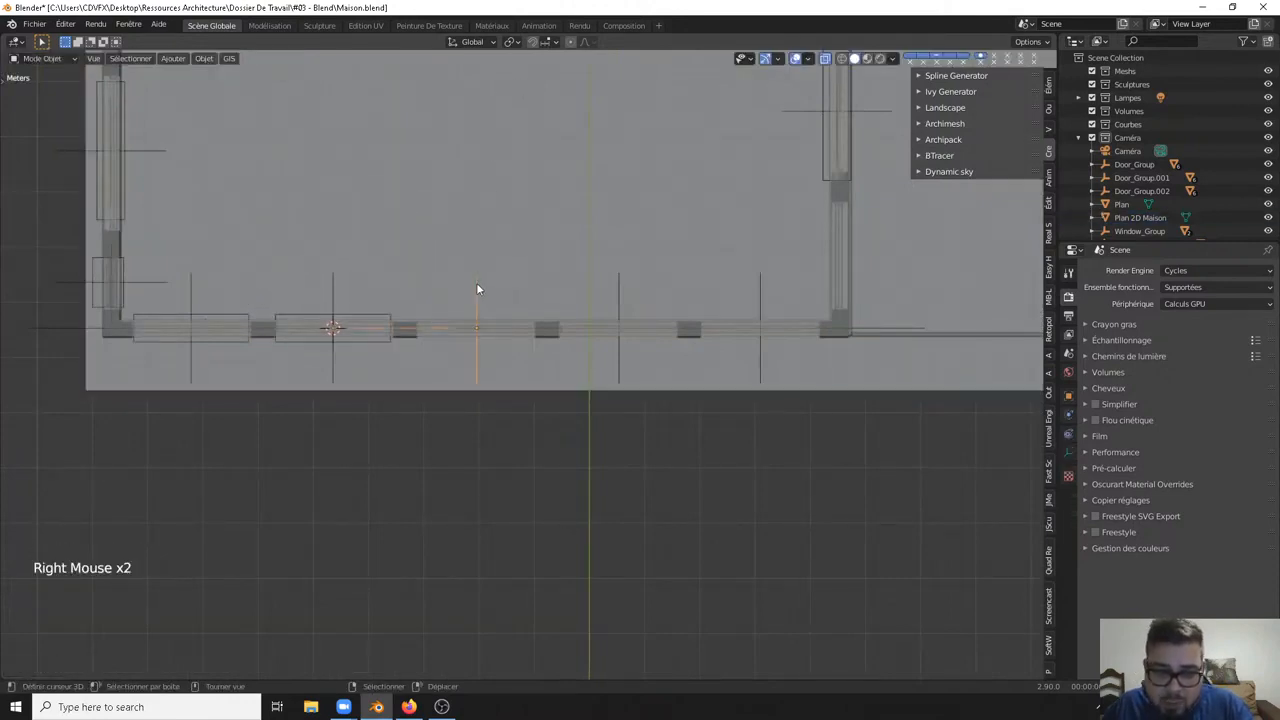
left_click(201, 60)
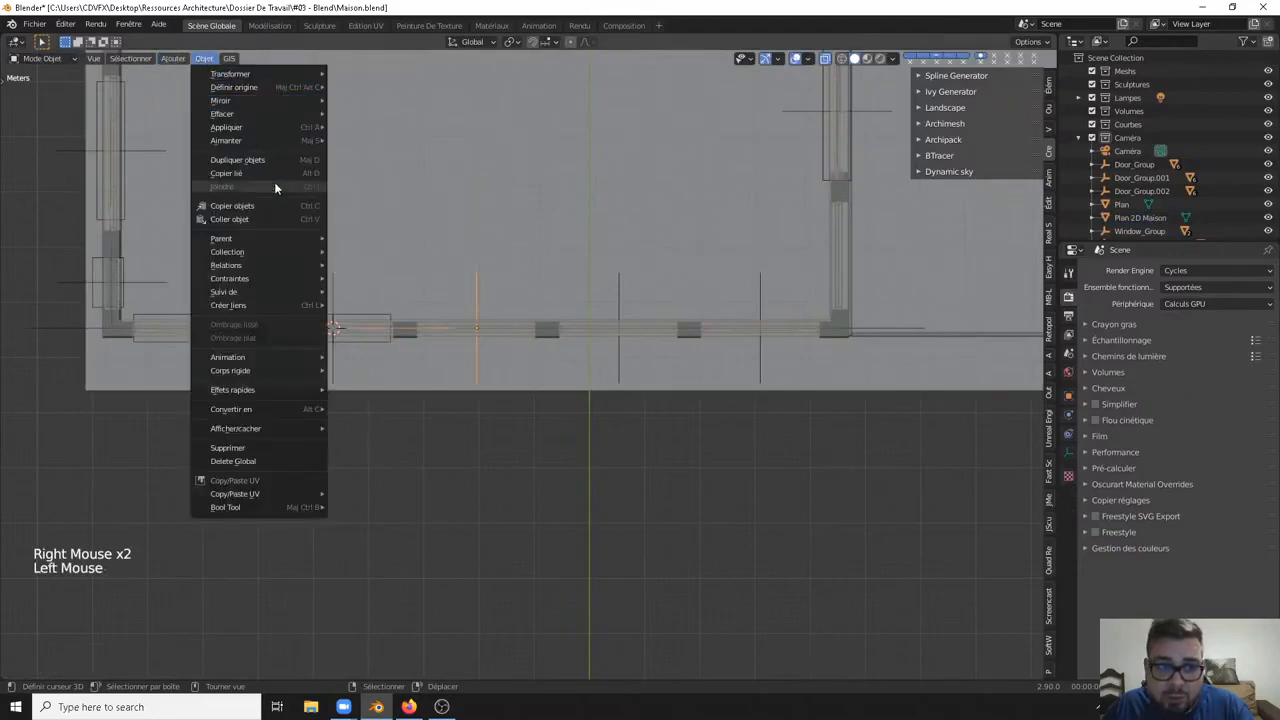
mouse_move(266, 140)
left_click(388, 199)
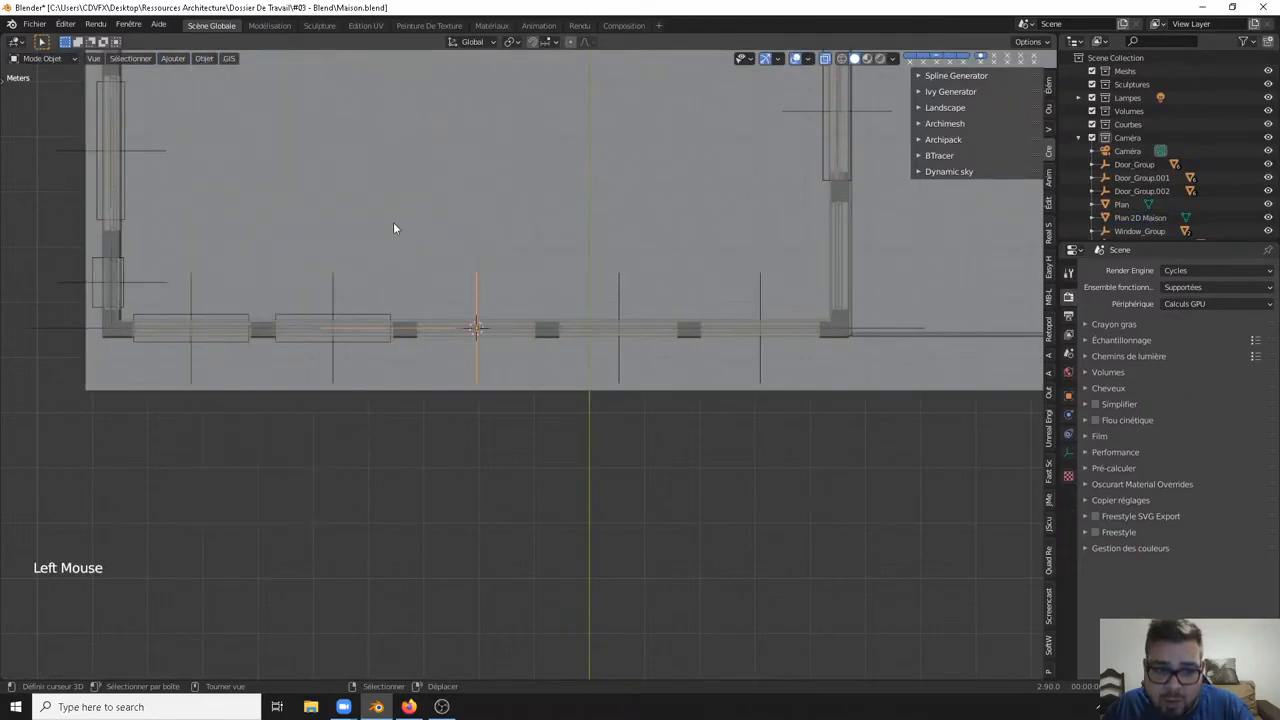
Step: Snap one of the second window's overlapping cutout boxes to the 3D cursor at the third front window
right_click(367, 314)
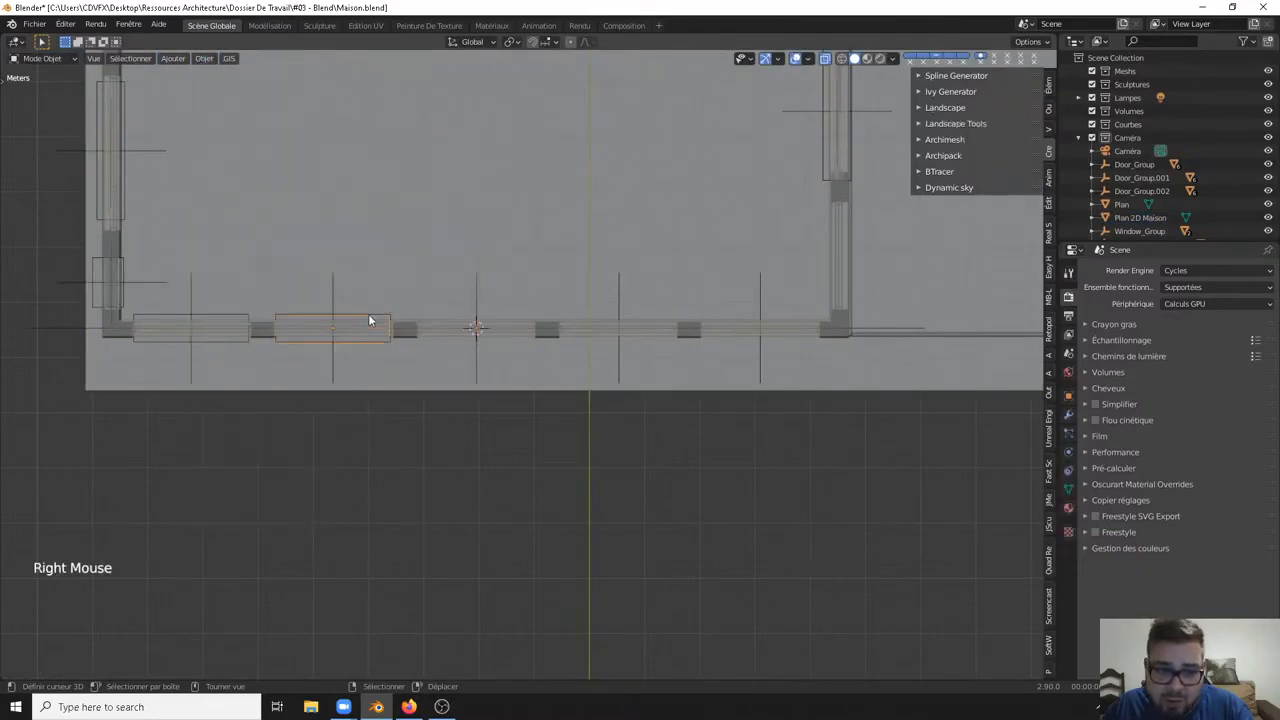
left_click(204, 60)
mouse_move(266, 146)
left_click(367, 159)
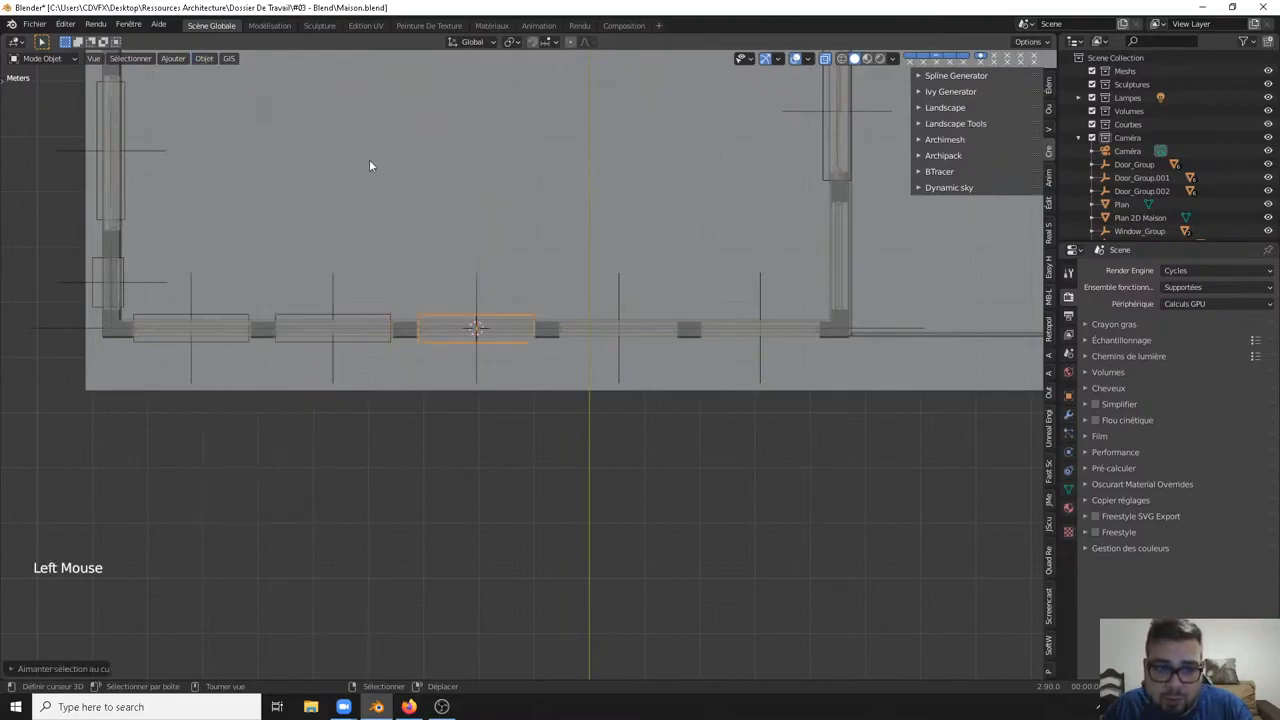
Step: Duplicate the third front window's cutout box in place and snap the 3D cursor to the fourth front window's parent empty
middle_click_drag(562, 236, 510, 246, "shift")
key("shift+d")
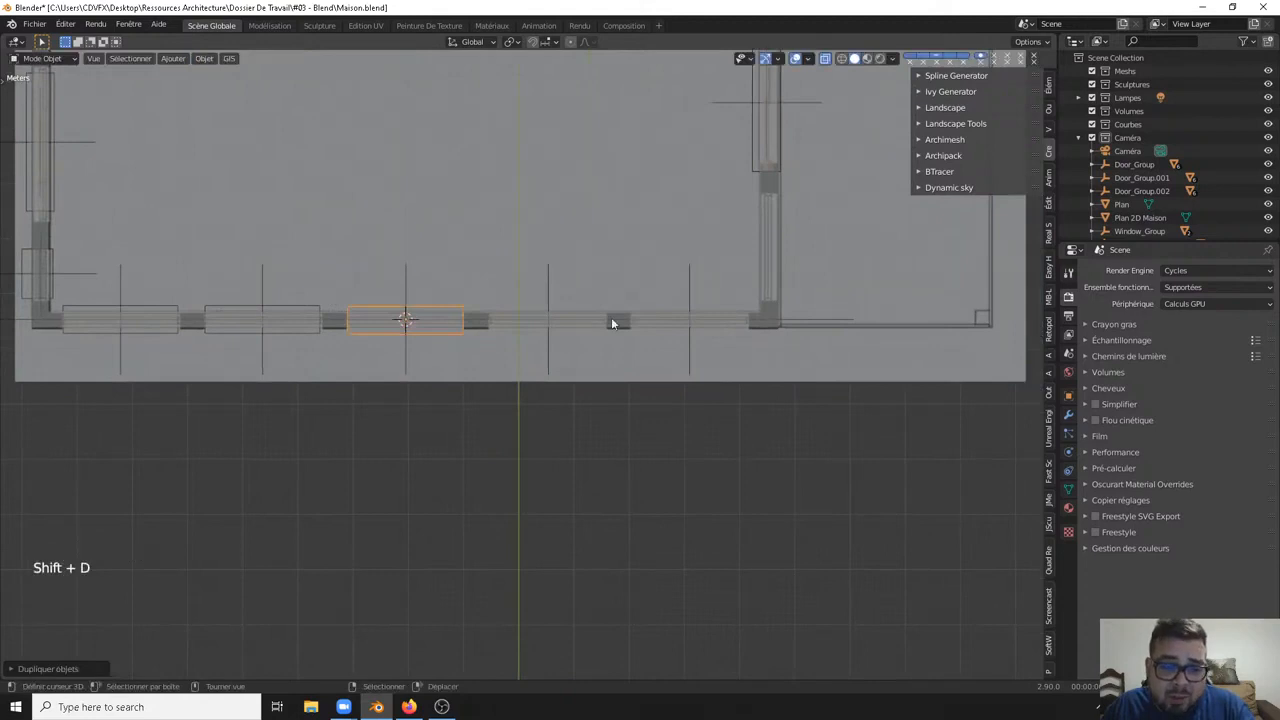
right_click(547, 284)
right_click(547, 282)
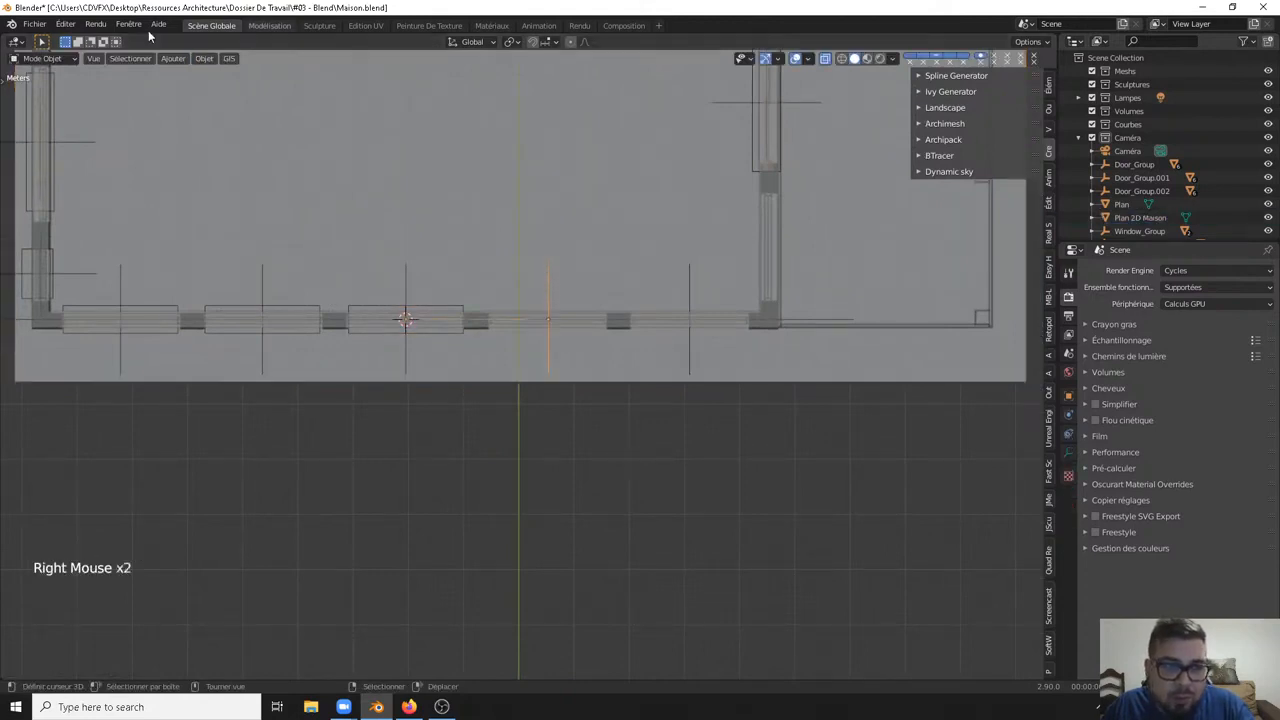
left_click(204, 58)
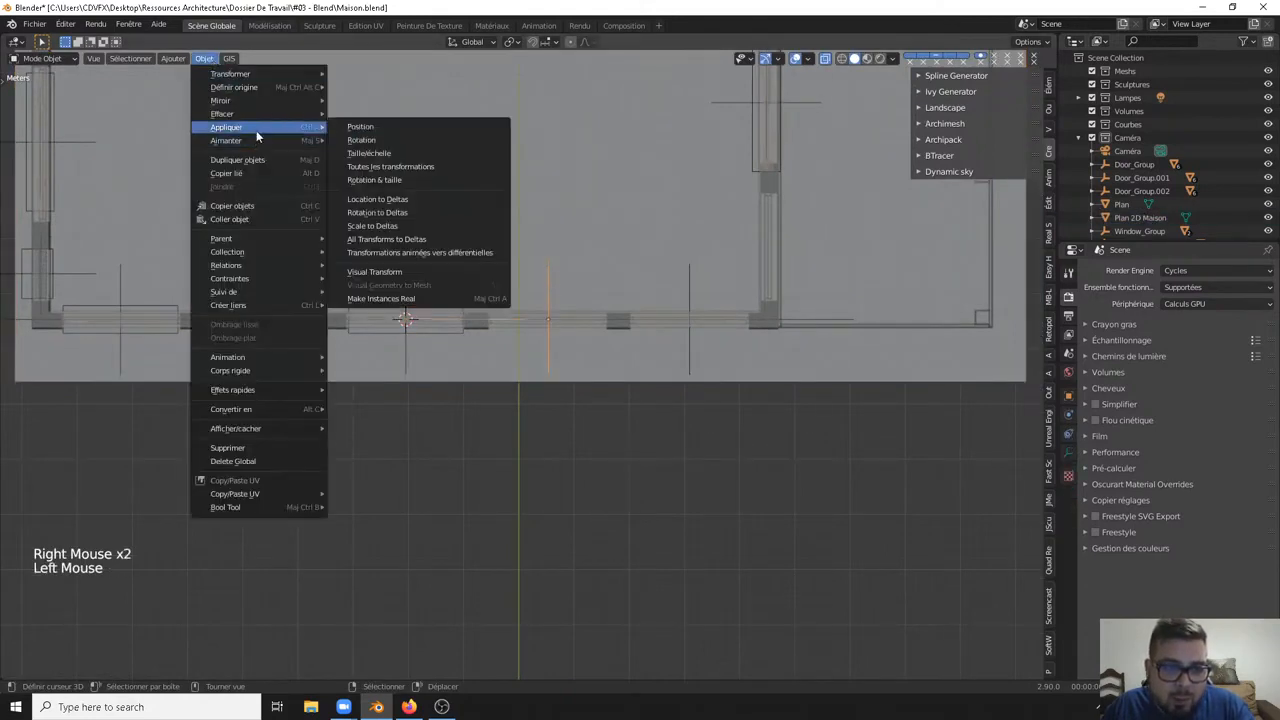
mouse_move(249, 140)
left_click(378, 199)
Step: Snap one of the third window's overlapping cutout boxes to the 3D cursor at the fourth front window
right_click(436, 305)
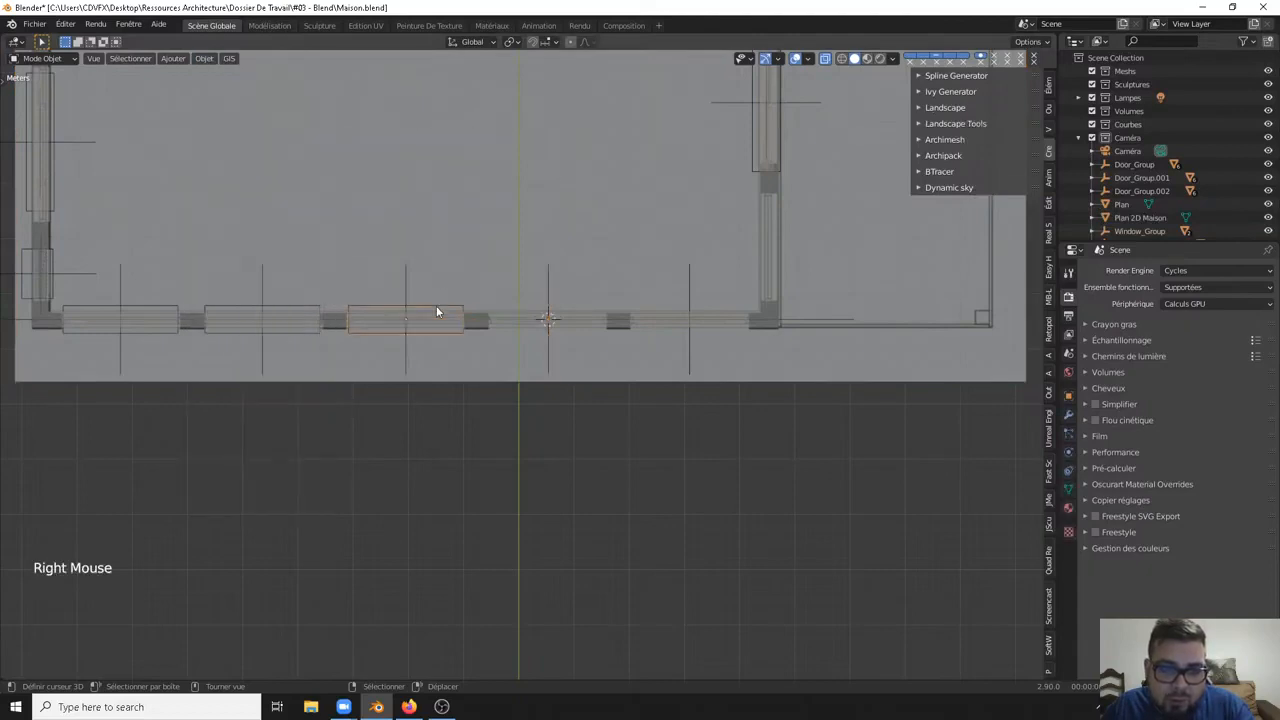
left_click(231, 58)
mouse_move(204, 58)
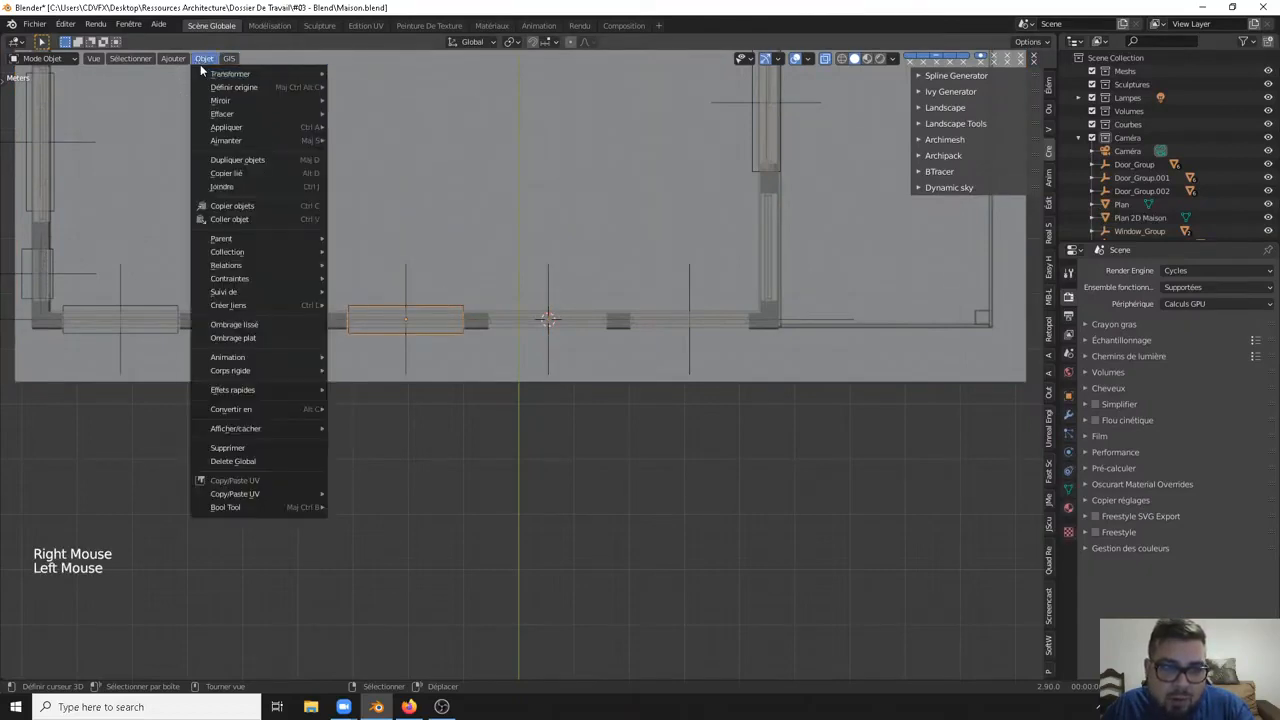
mouse_move(240, 147)
left_click(377, 155)
Step: Snap the 3D cursor to the parent empty of the fifth front window
middle_click_drag(546, 215, 562, 251, "shift")
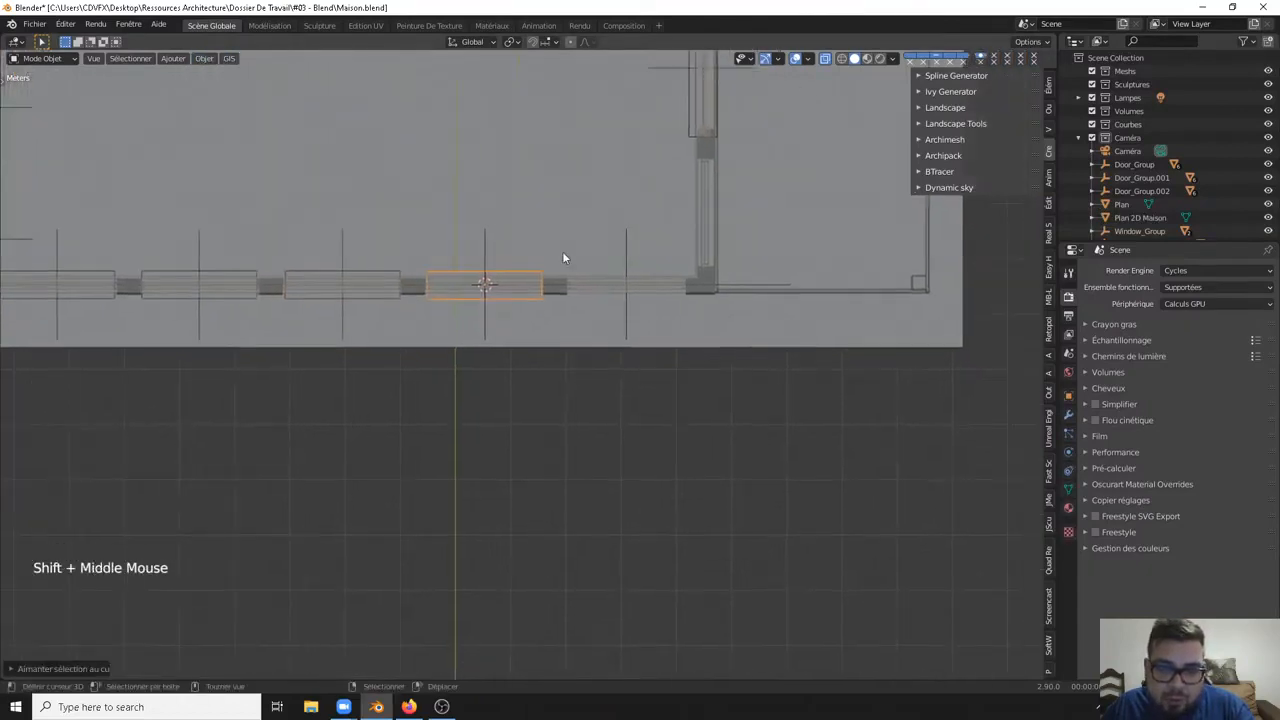
right_click(628, 257)
right_click(628, 257)
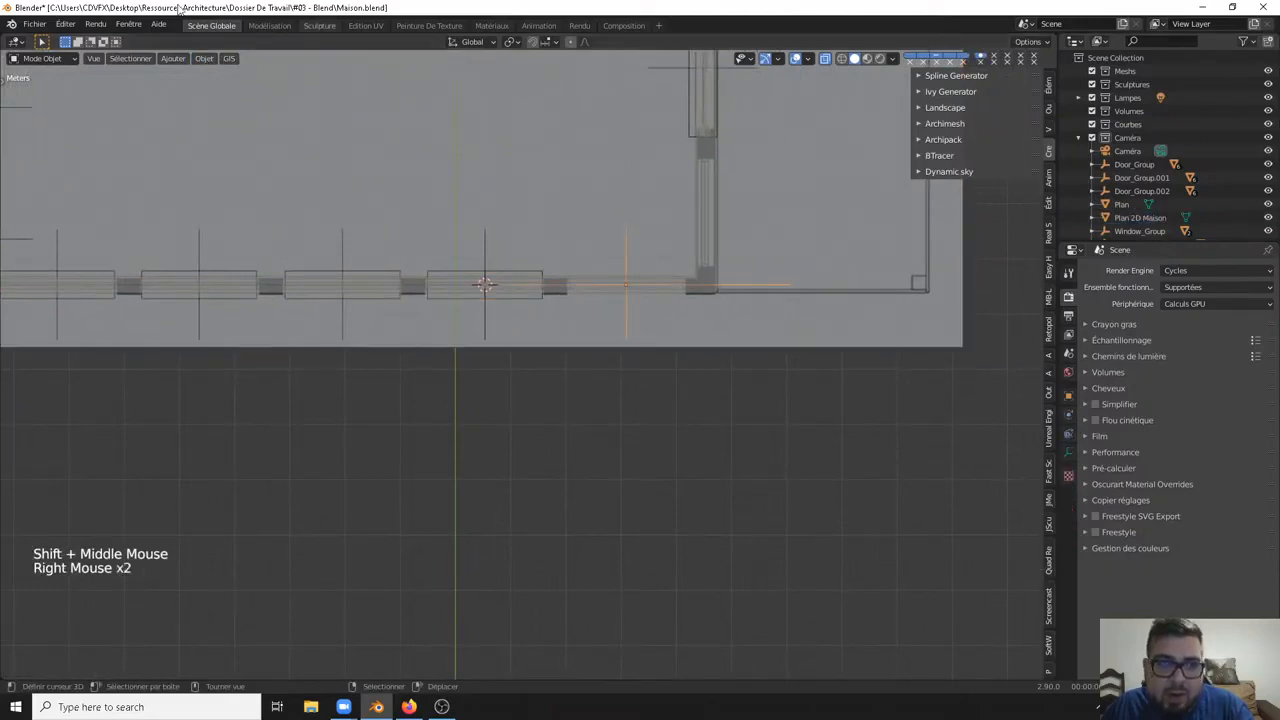
left_click(204, 58)
mouse_move(260, 147)
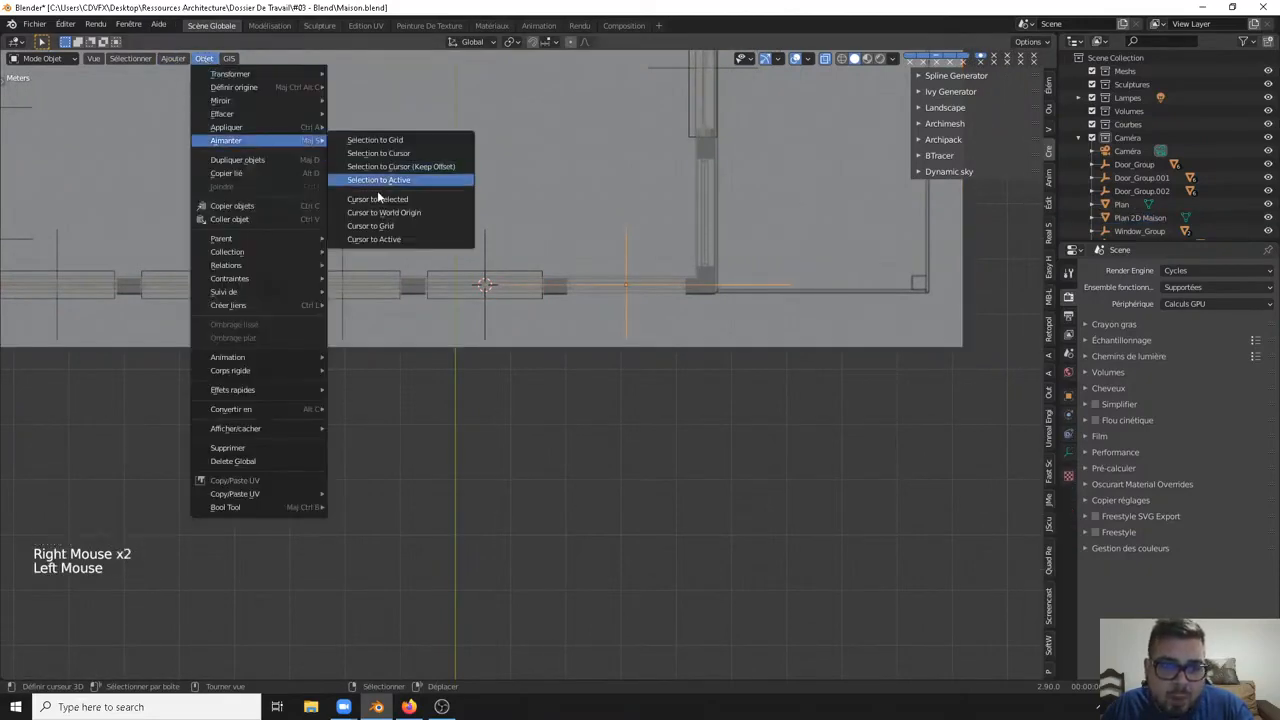
left_click(381, 198)
Step: Undo the accidental shift of the fourth window's cutout box and duplicate the box in place
right_click(487, 271)
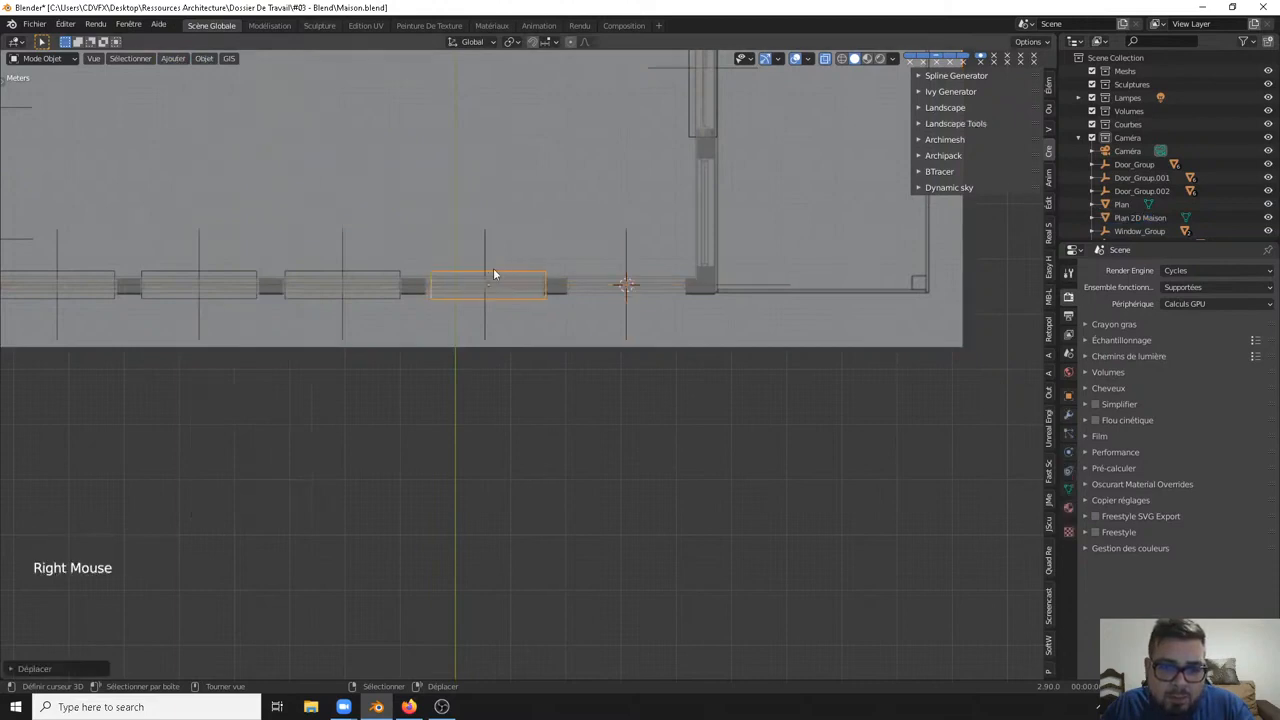
key("ctrl+z")
key("shift+d")
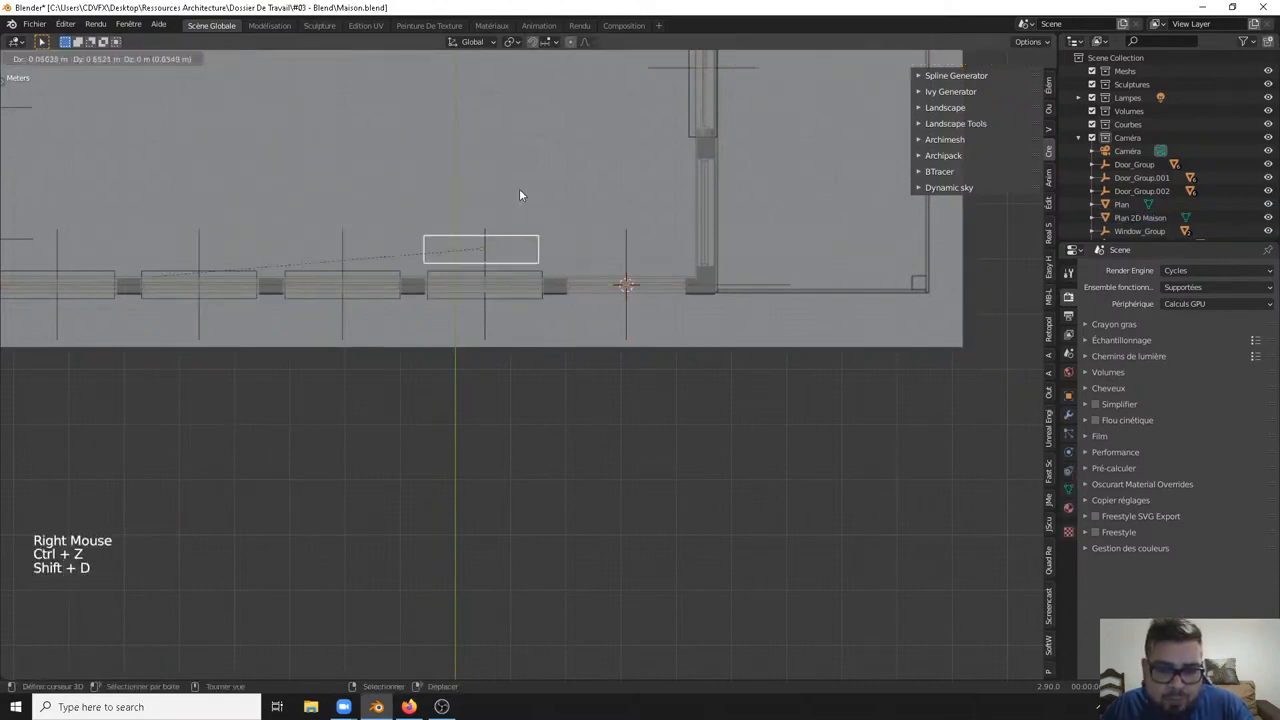
right_click(519, 188)
left_click(228, 58)
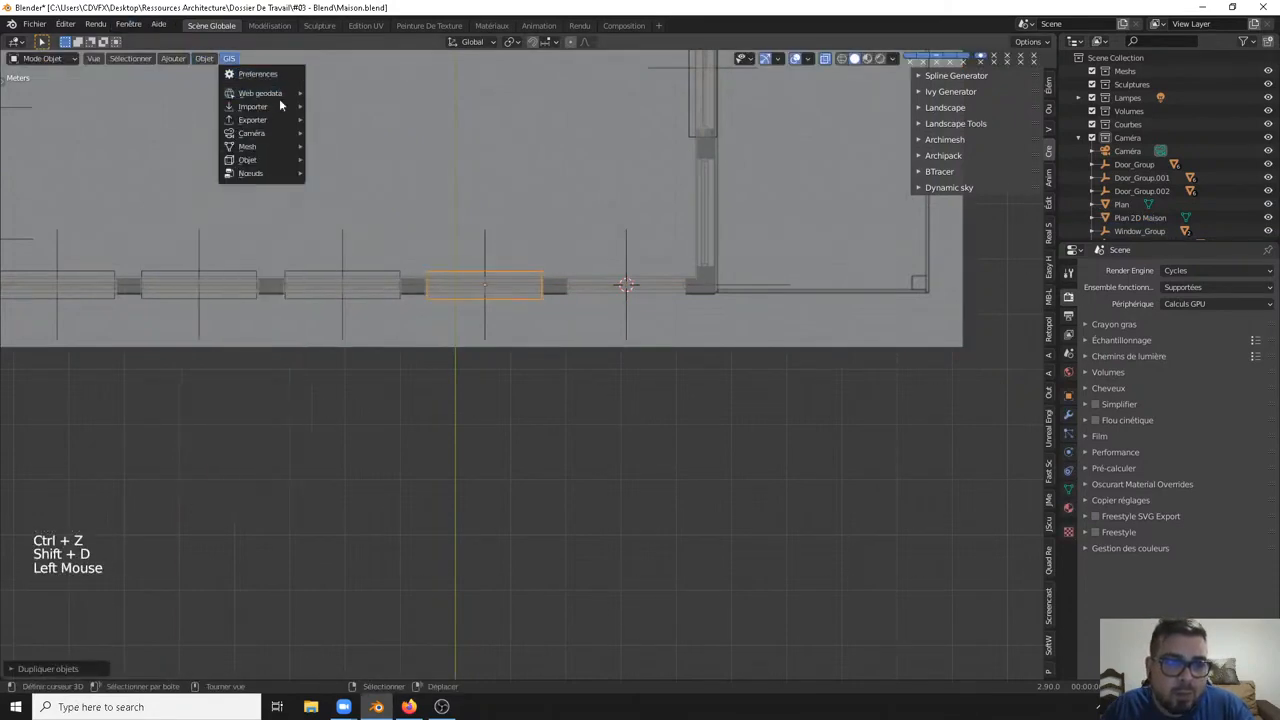
left_click(204, 58)
mouse_move(290, 141)
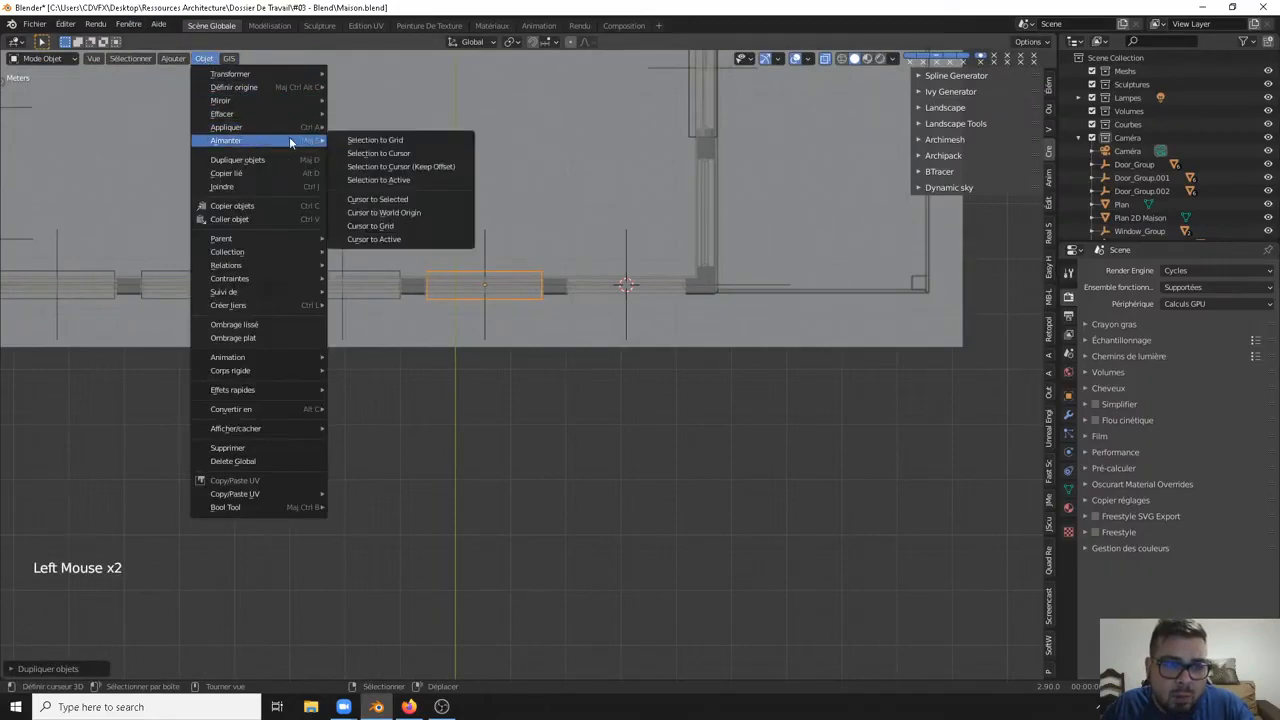
left_click(397, 199)
key("ctrl+z")
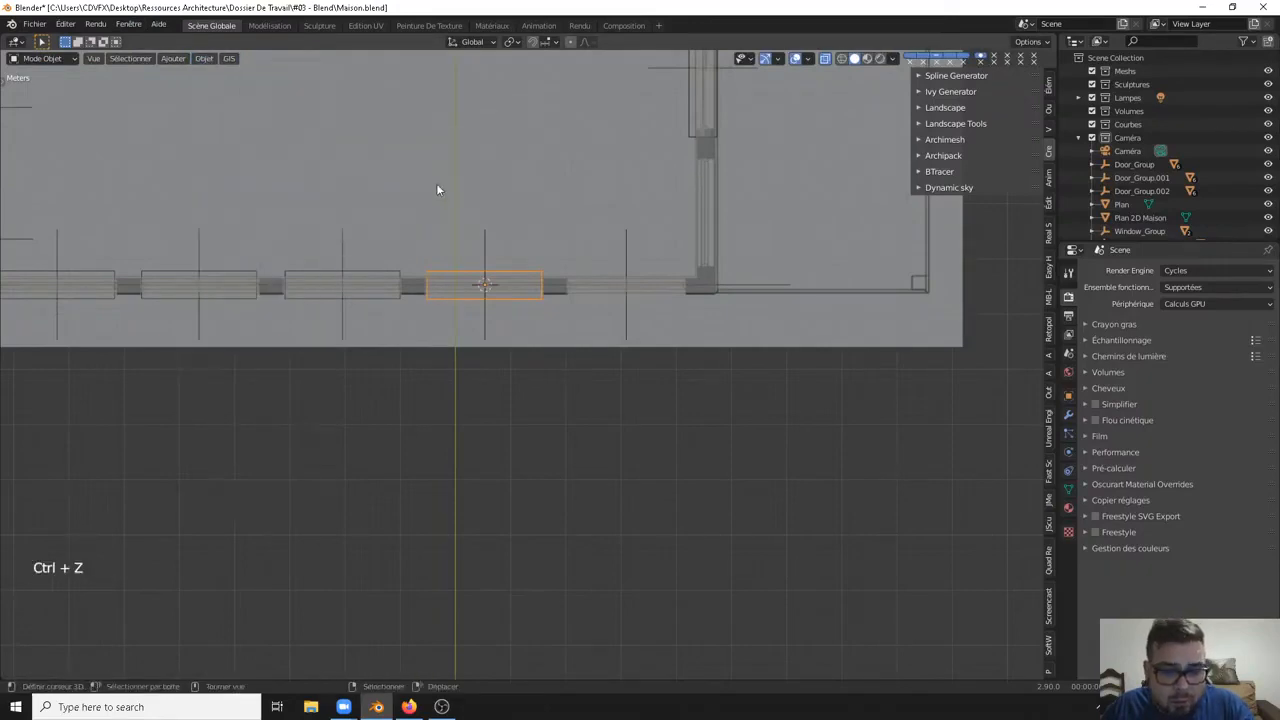
Step: Reselect the fifth front window's parent empty and snap the 3D cursor to it
right_click(626, 250)
right_click(626, 250)
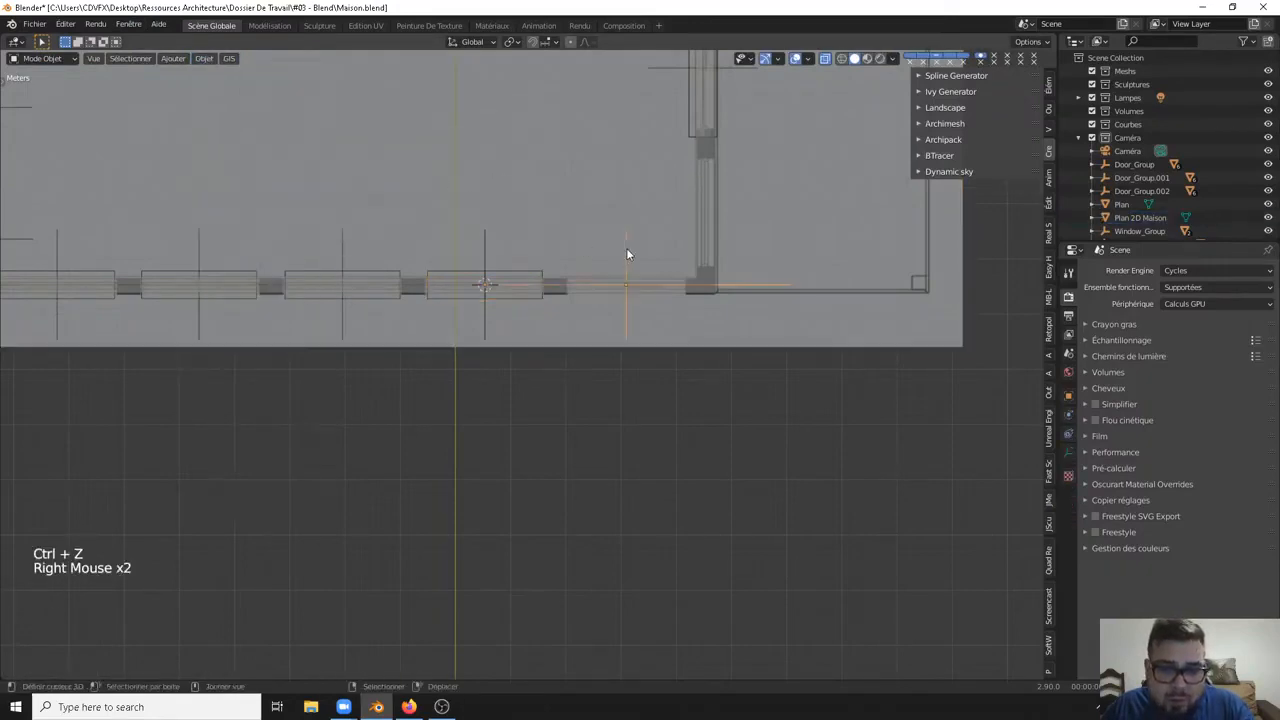
left_click(204, 58)
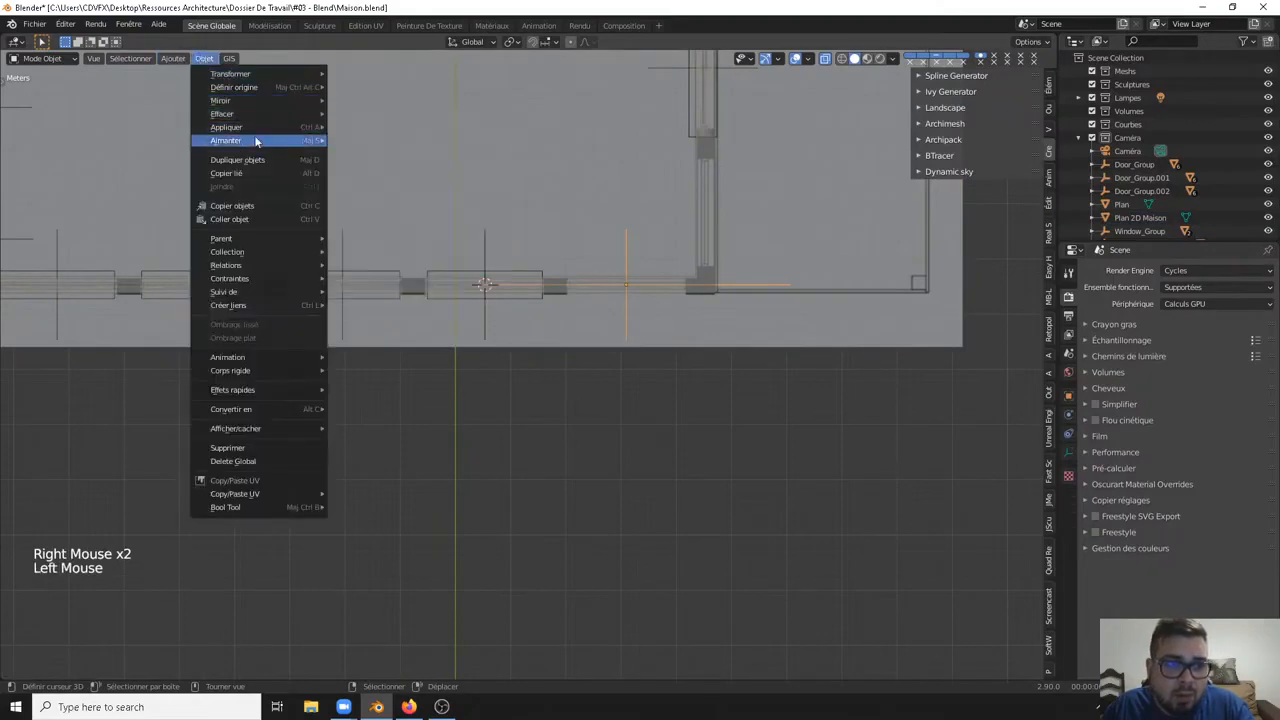
mouse_move(254, 137)
left_click(385, 199)
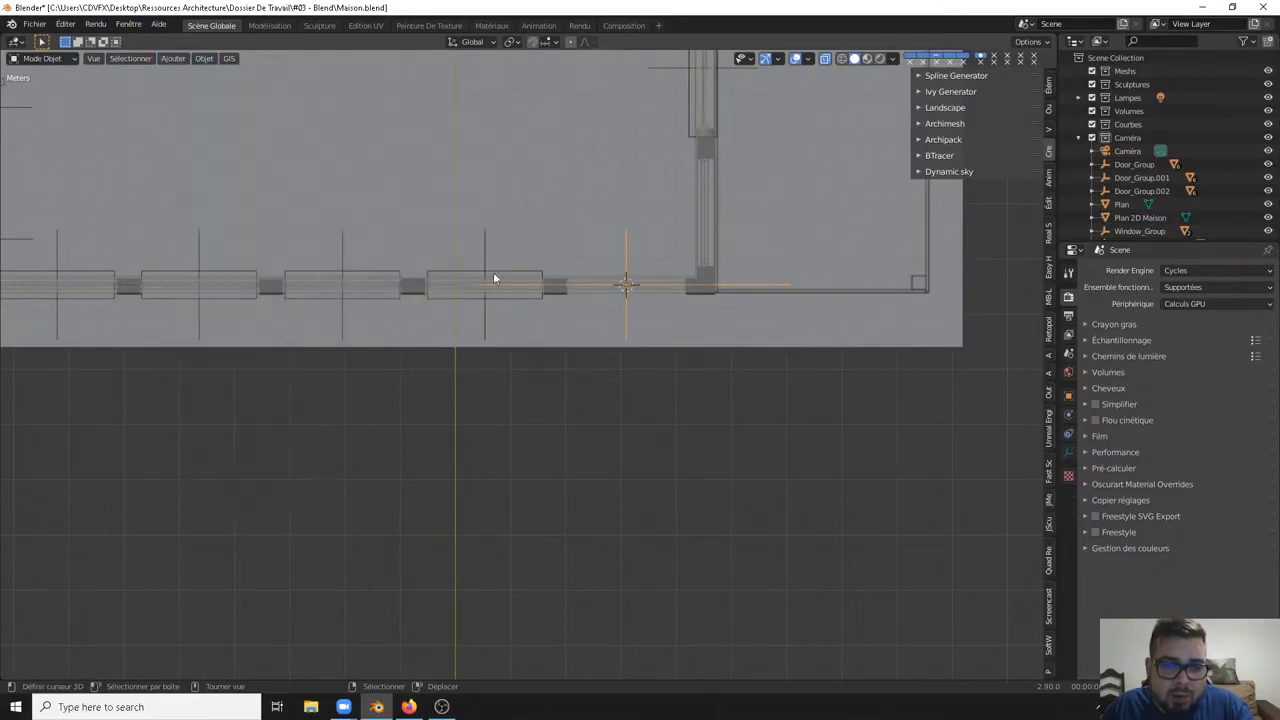
Step: Snap one of the fourth window's overlapping cutout boxes to the 3D cursor at the fifth front window and deselect everything
right_click(493, 272)
right_click(500, 272)
right_click(498, 270)
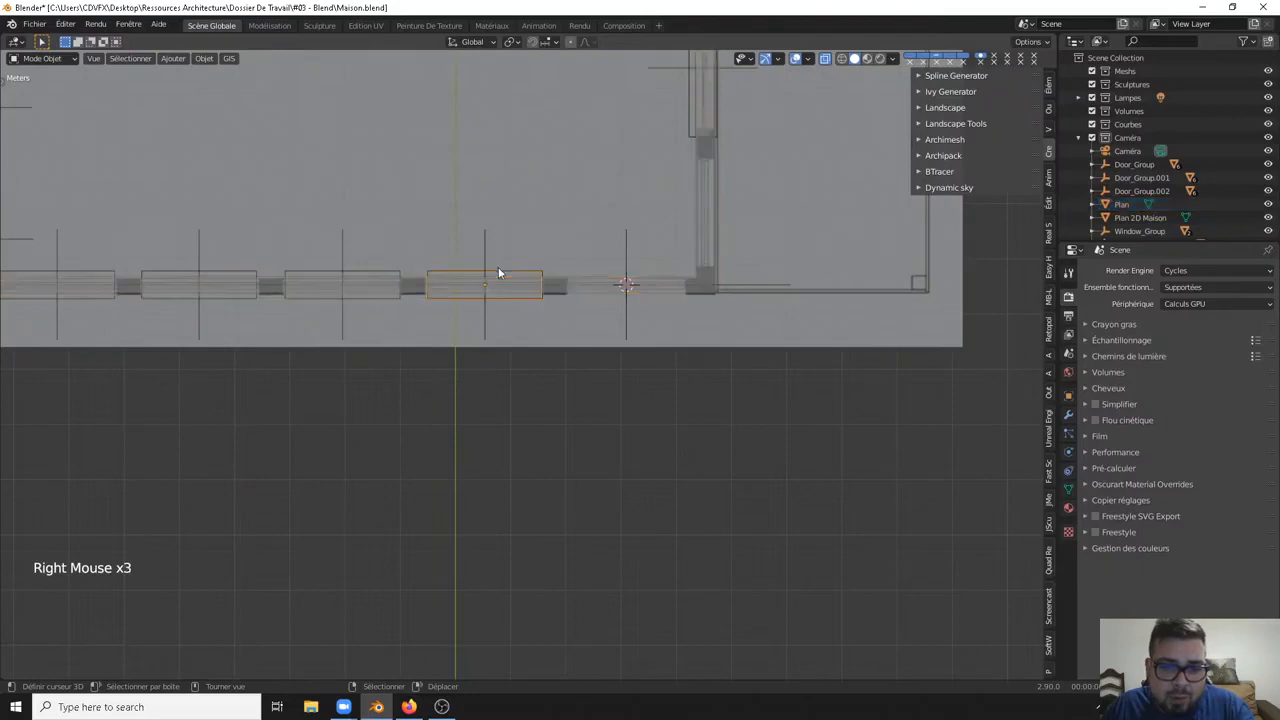
left_click(228, 58)
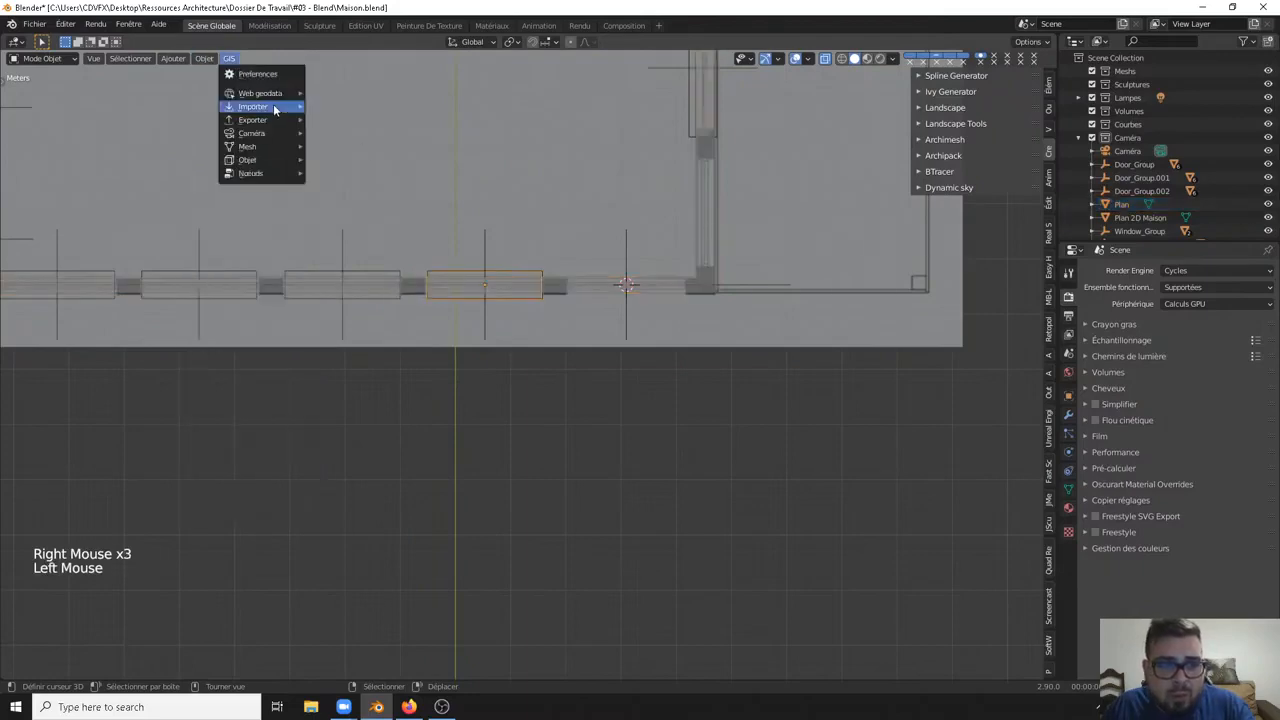
left_click(205, 58)
mouse_move(245, 140)
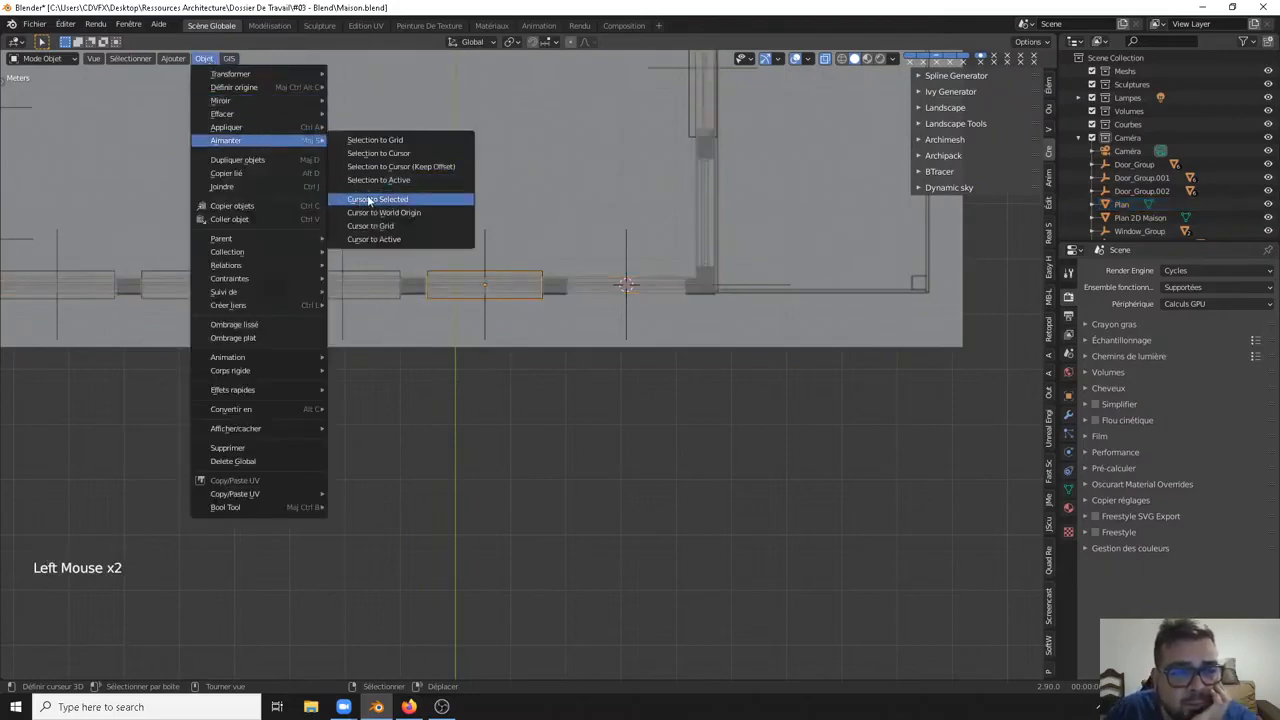
left_click(410, 153)
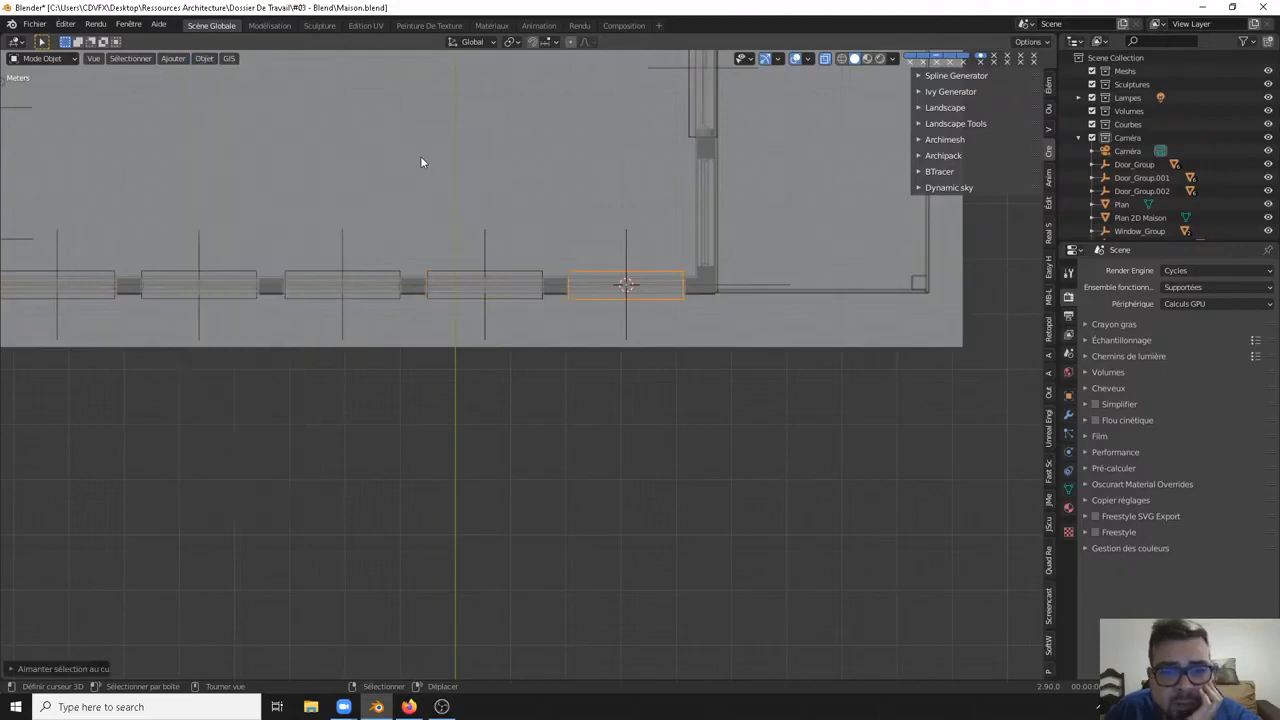
key("a")
left_click(558, 143)
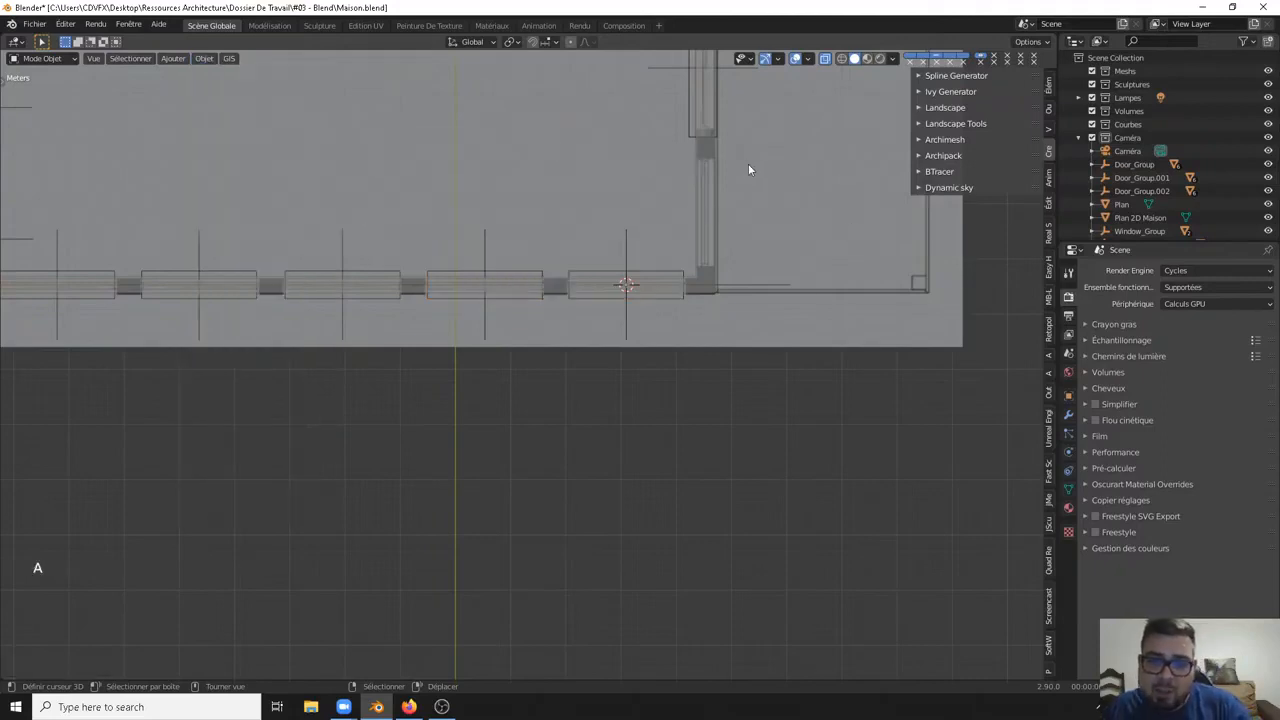
Step: Try to duplicate the fifth front window's frame on its own and undo the copy
middle_click_drag(668, 224, 668, 154)
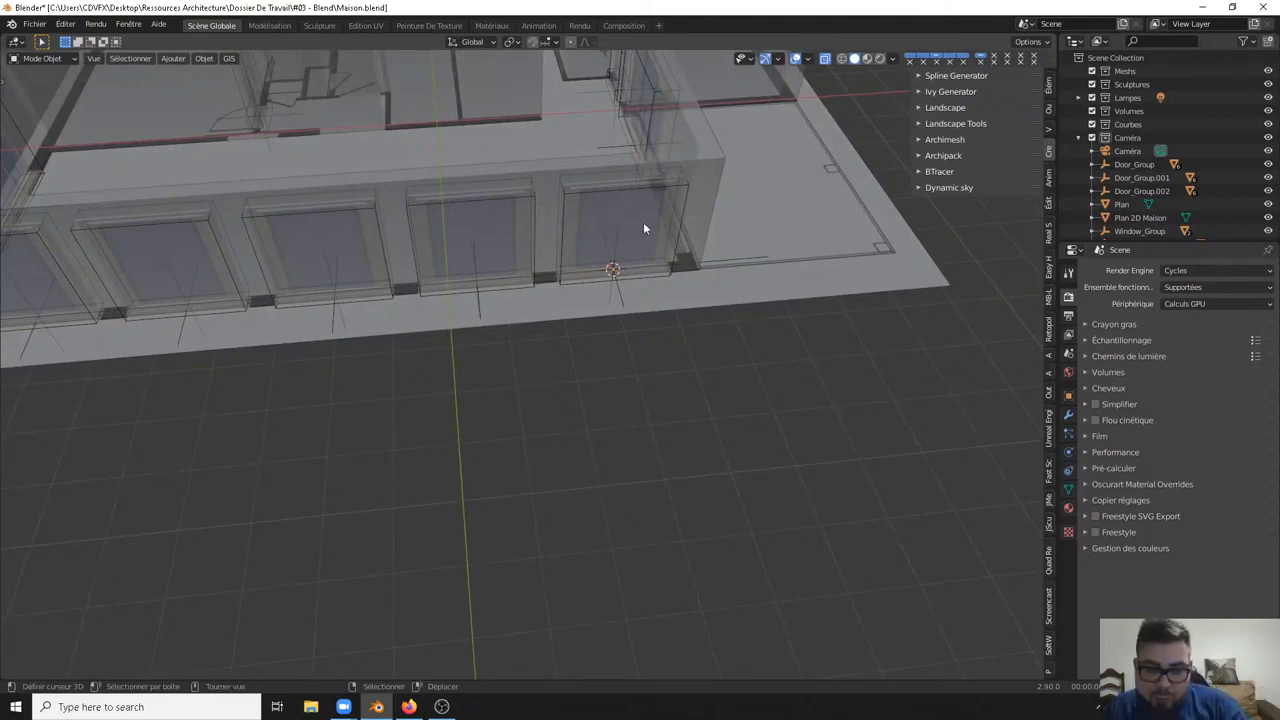
key("c")
left_click_drag(647, 271, 586, 260)
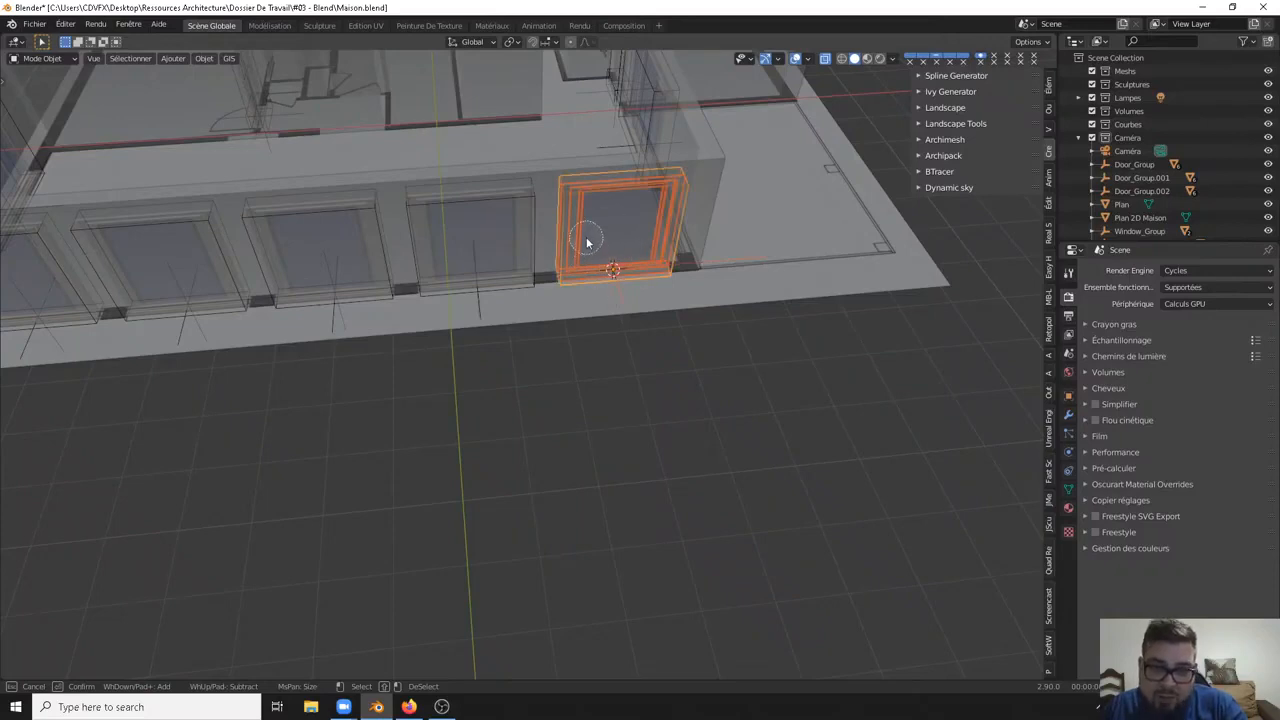
key("Escape")
right_click(600, 186)
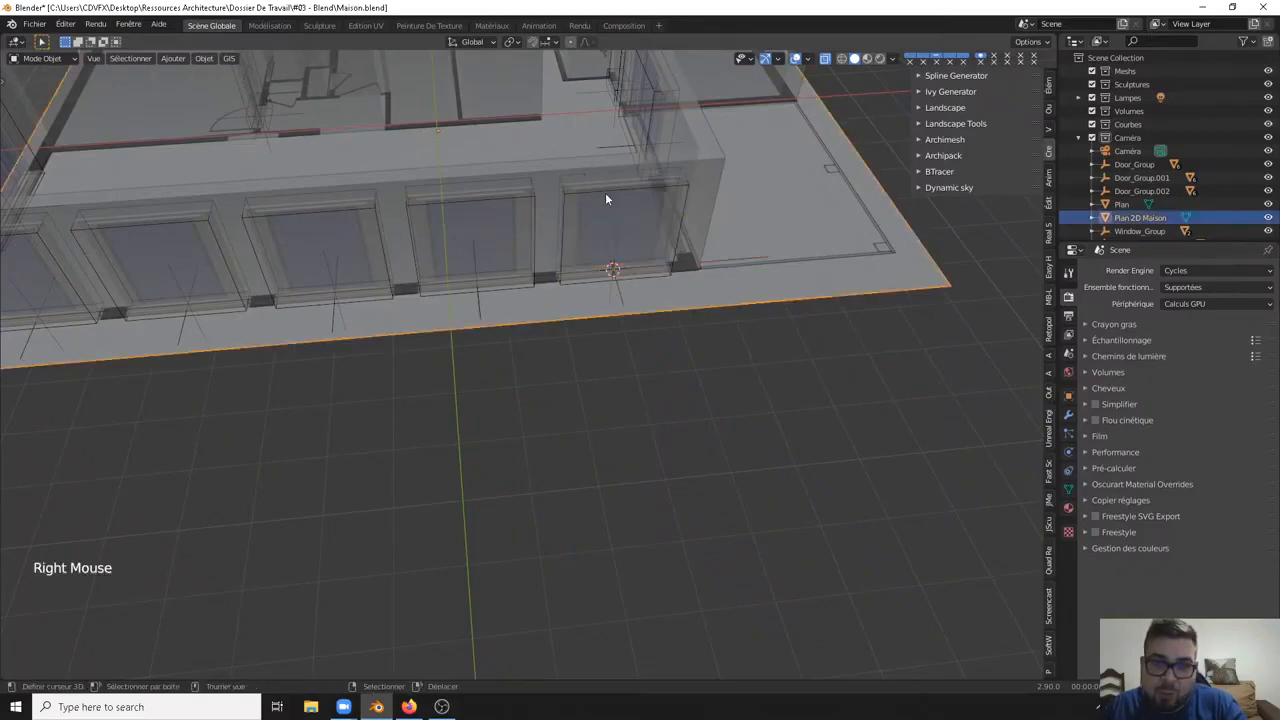
right_click(610, 186)
right_click(613, 187)
key("shift+d")
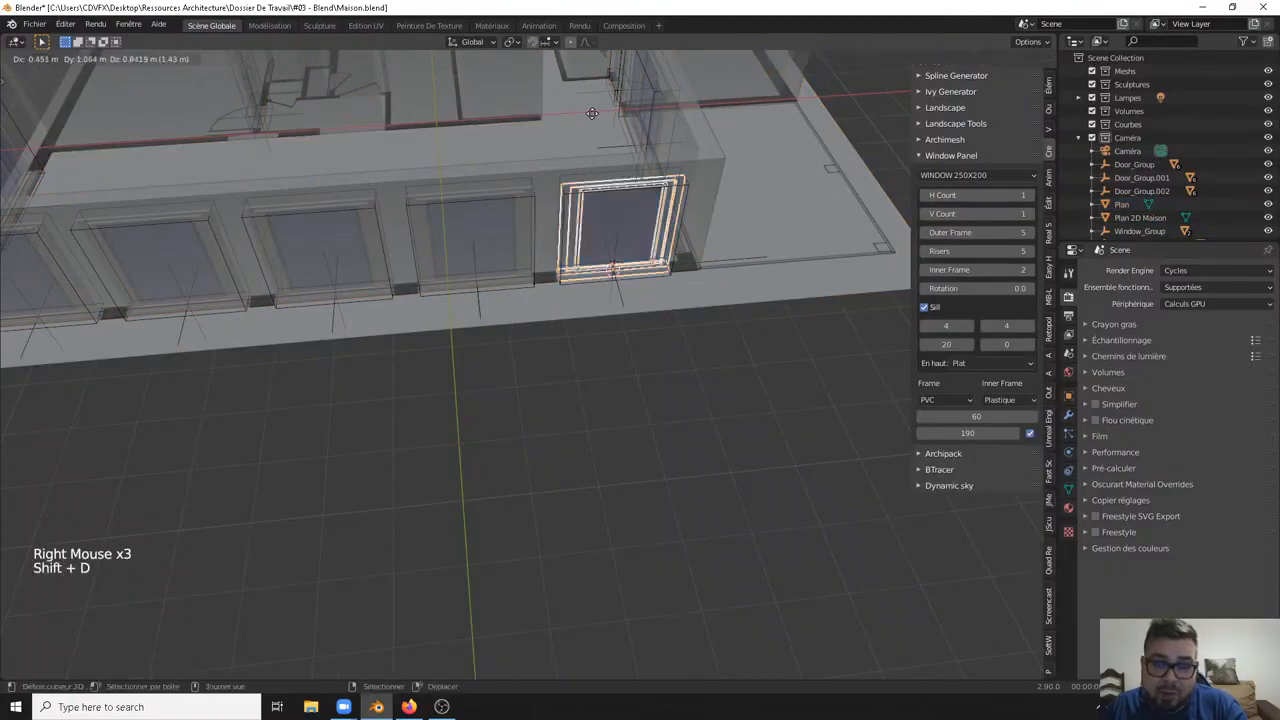
right_click(613, 184)
key("ctrl+z")
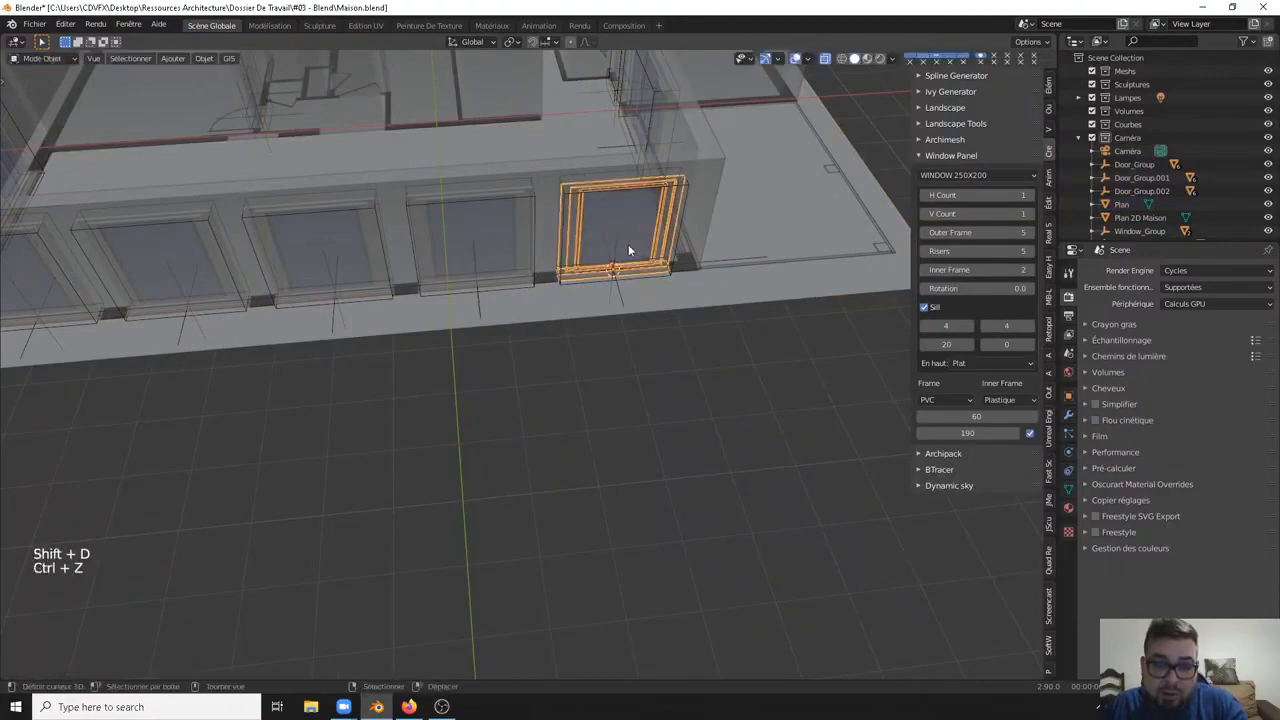
Step: Place a copy of the fifth front window, its parent empty and cutout box, rotated a quarter turn about Z, in the adjoining side wall's opening
key("c")
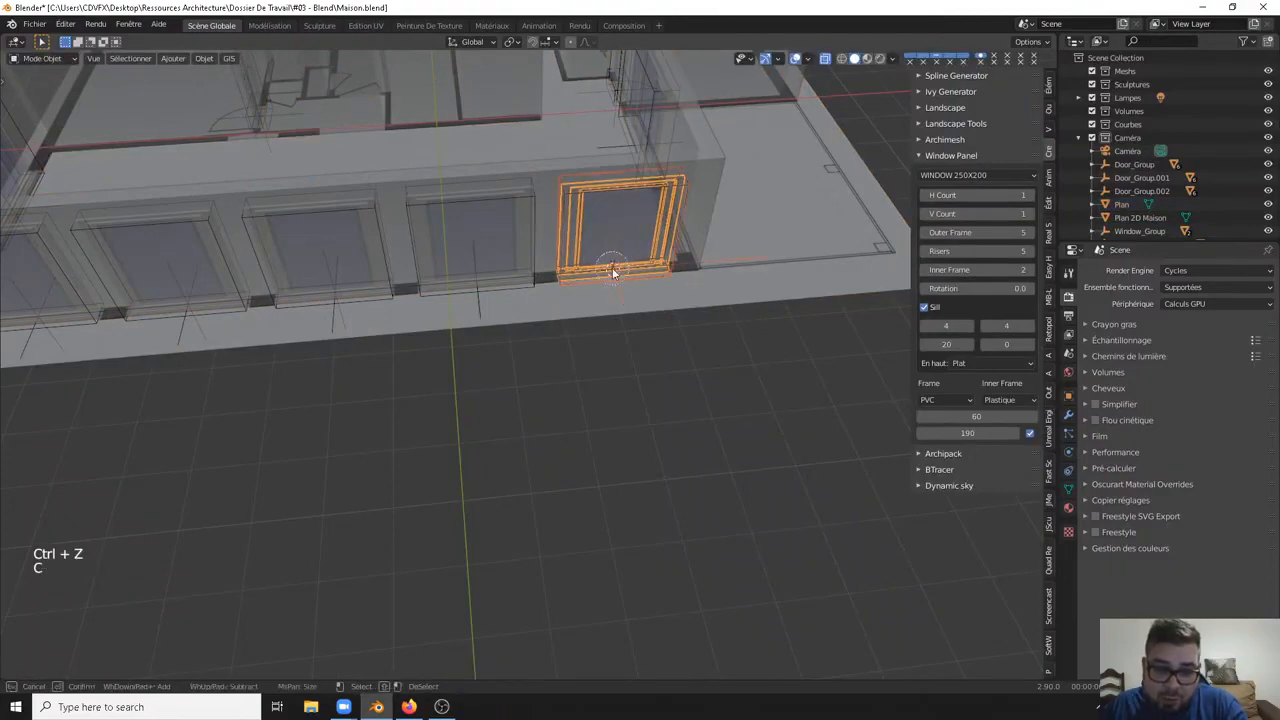
key("c")
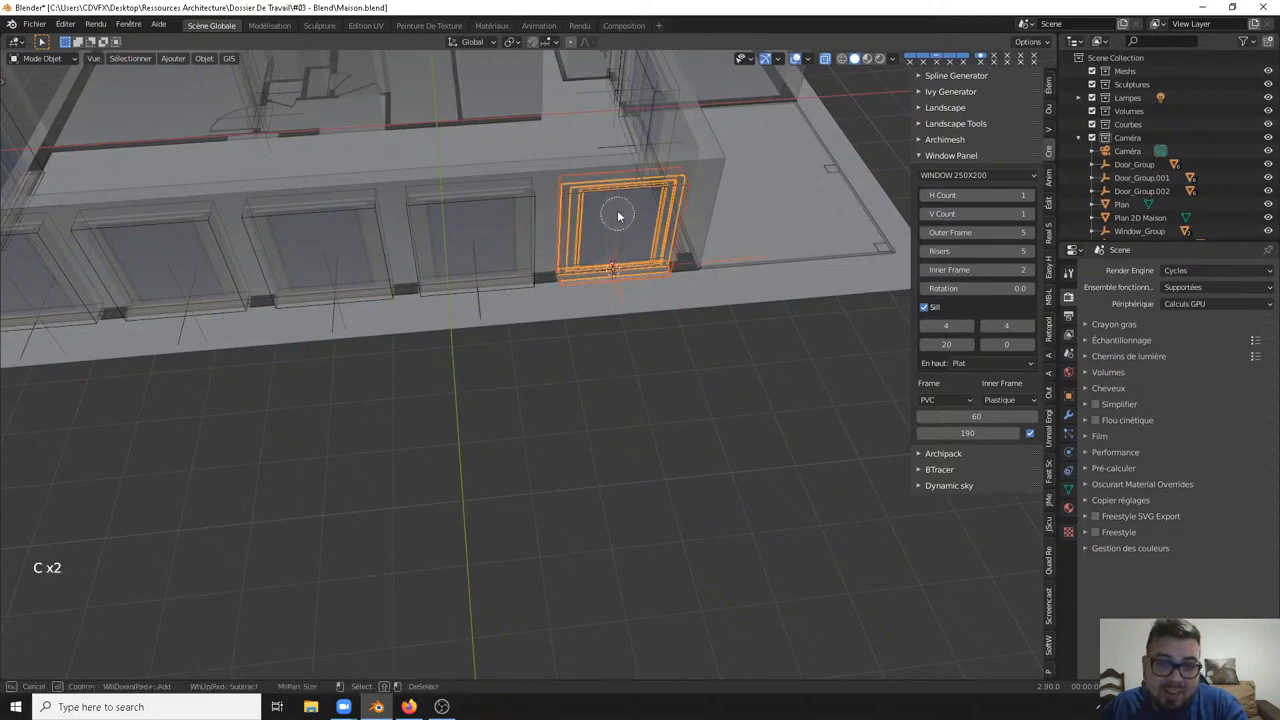
right_click(618, 268)
middle_click_drag(641, 140, 569, 219)
key("KP_7")
key("shift+d")
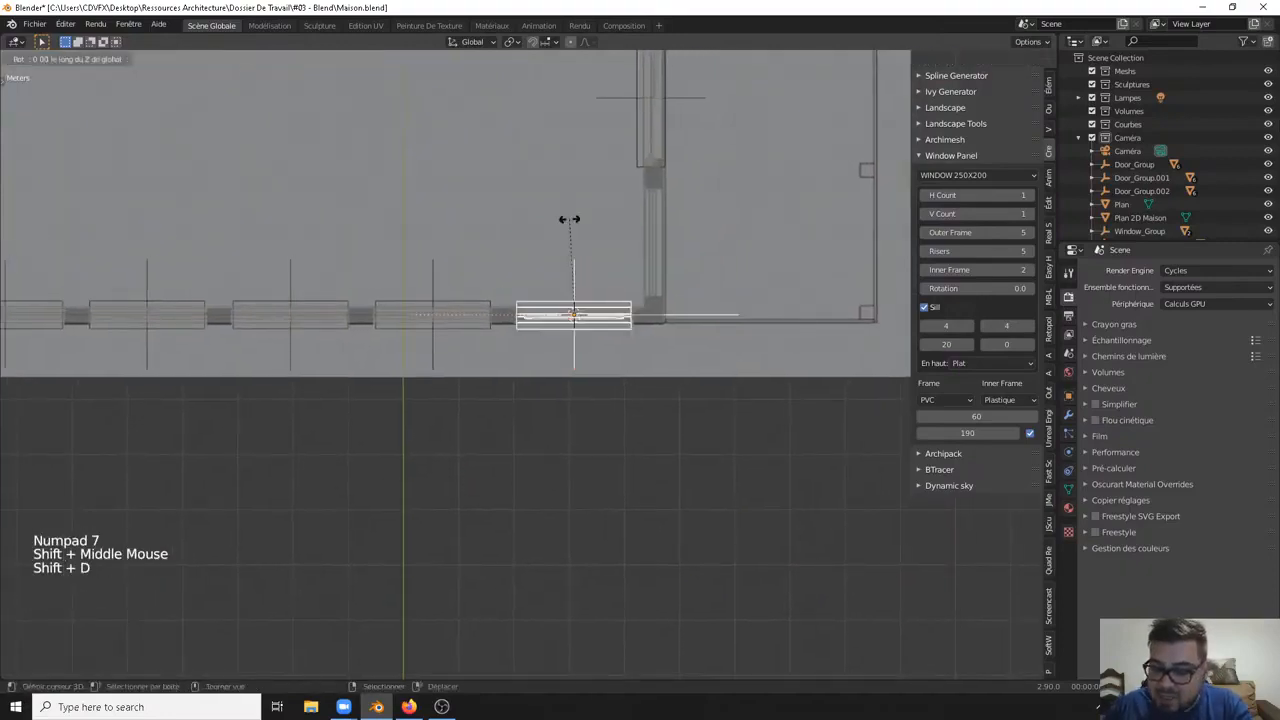
left_click(569, 218)
key("g")
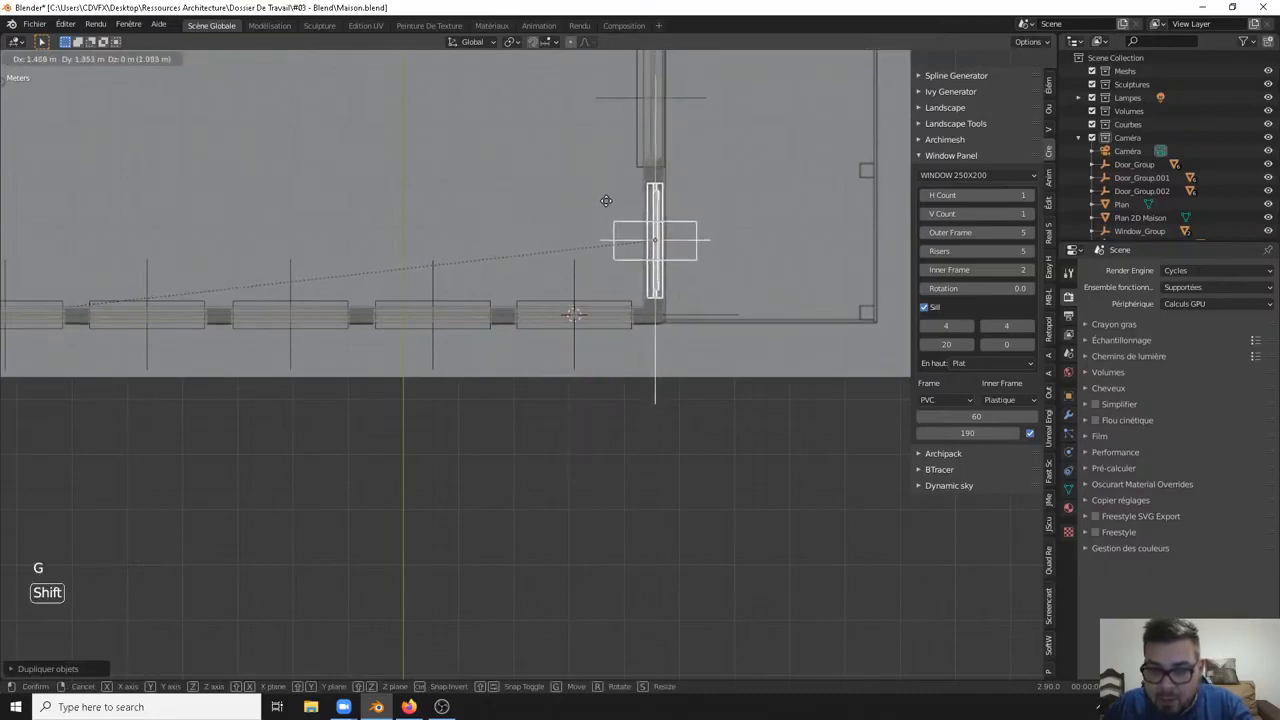
left_click(606, 201)
Step: Rotate the side window copy's cutout box by 90° about the Z axis
middle_click_drag(172, 293, 193, 318, "shift")
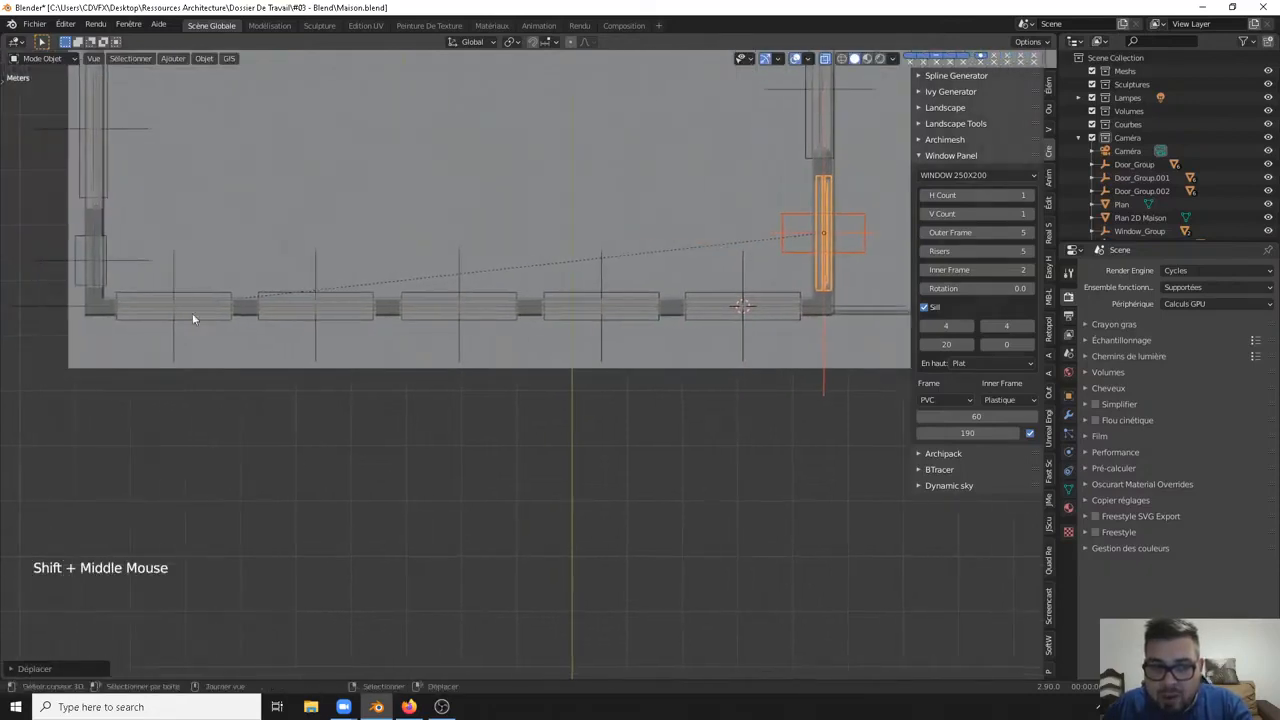
middle_click_drag(281, 289, 655, 252, "shift")
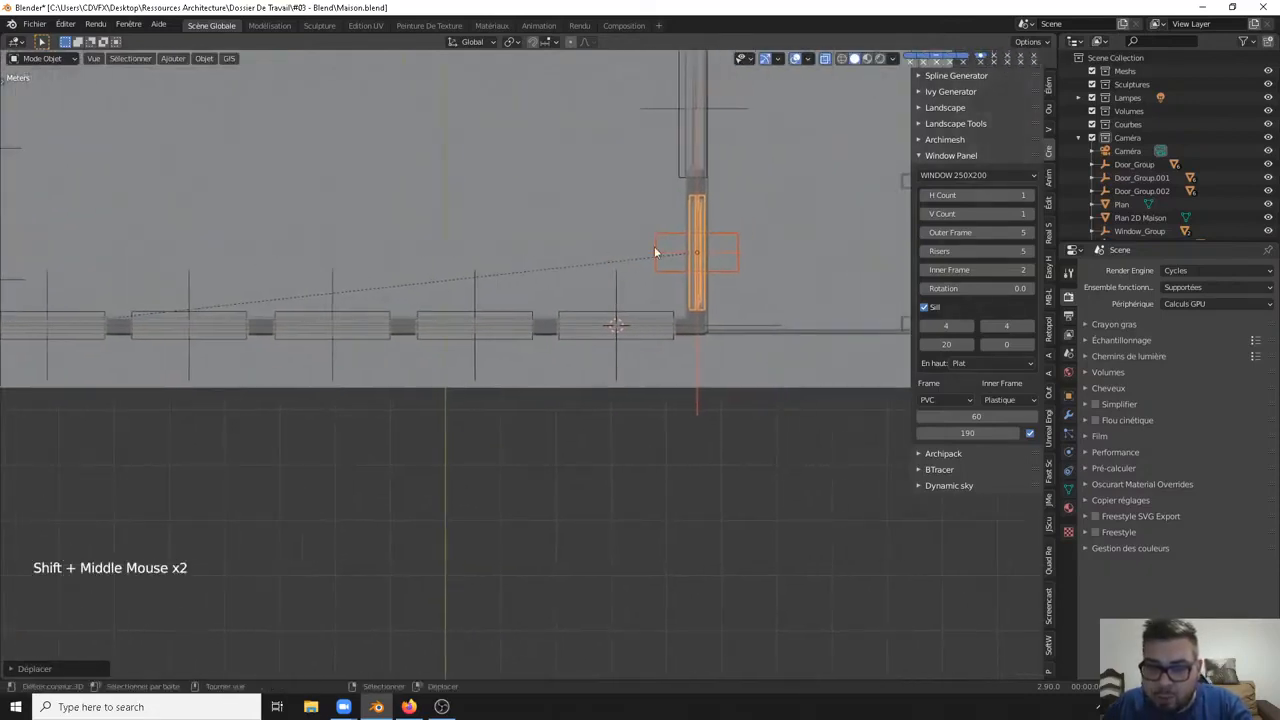
right_click(666, 239)
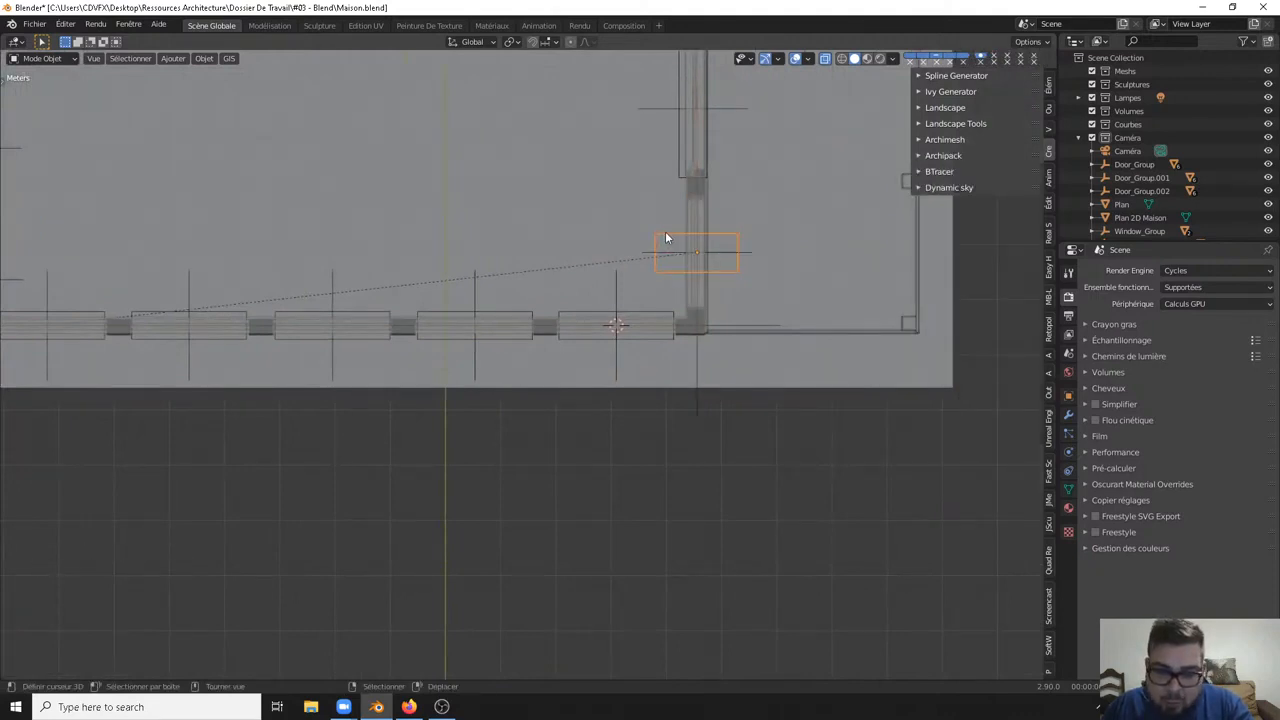
type("rz90")
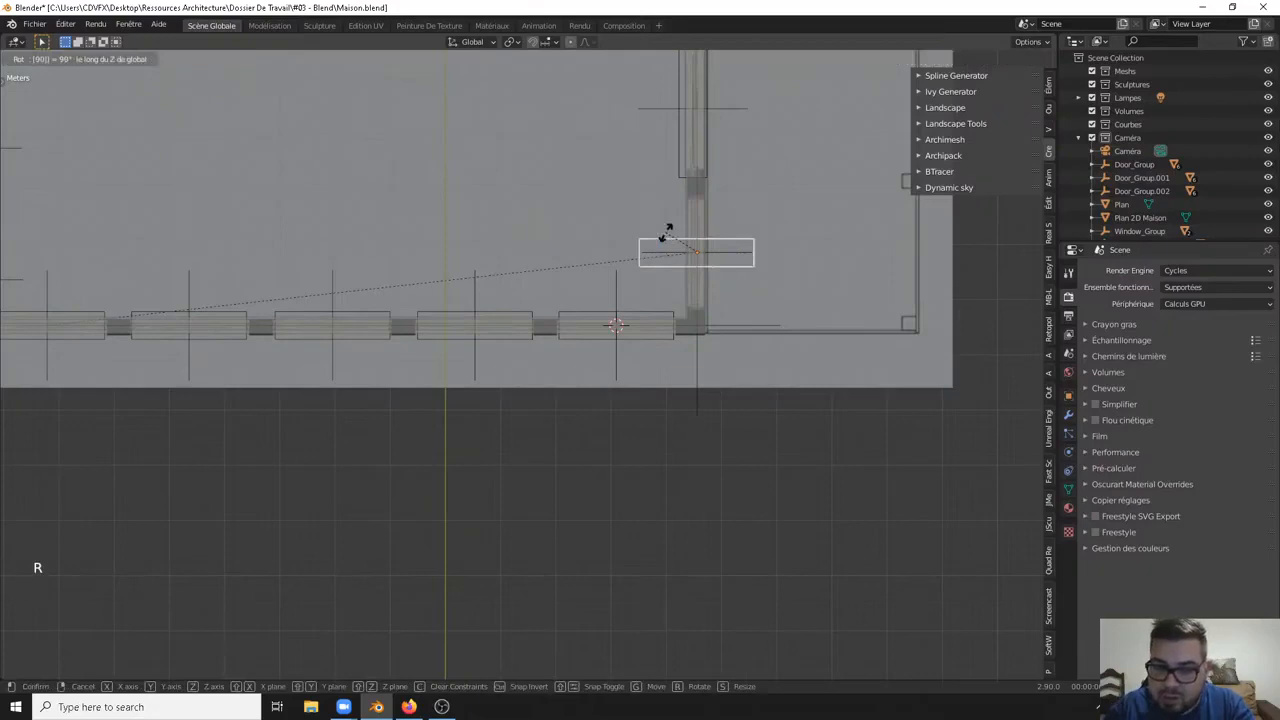
key("Return")
middle_click_drag(810, 260, 790, 185)
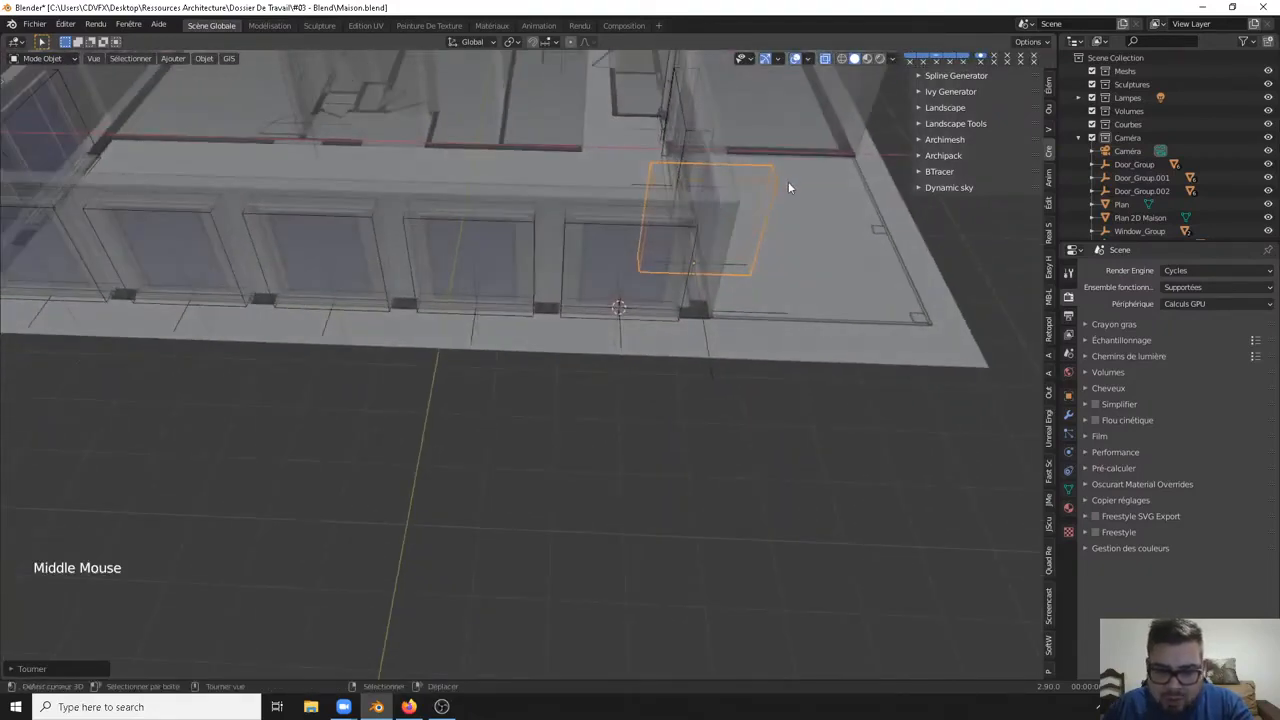
Step: Undo the side window copy together with the placement and rotation of its cutout box
key("ctrl+z")
key("ctrl+z")
key("ctrl+z")
key("ctrl+z")
key("ctrl+z")
key("ctrl+z")
key("ctrl+z")
key("ctrl+z")
key("ctrl+z")
key("ctrl+z")
key("ctrl+z")
key("ctrl+z")
key("ctrl+z")
key("ctrl+z")
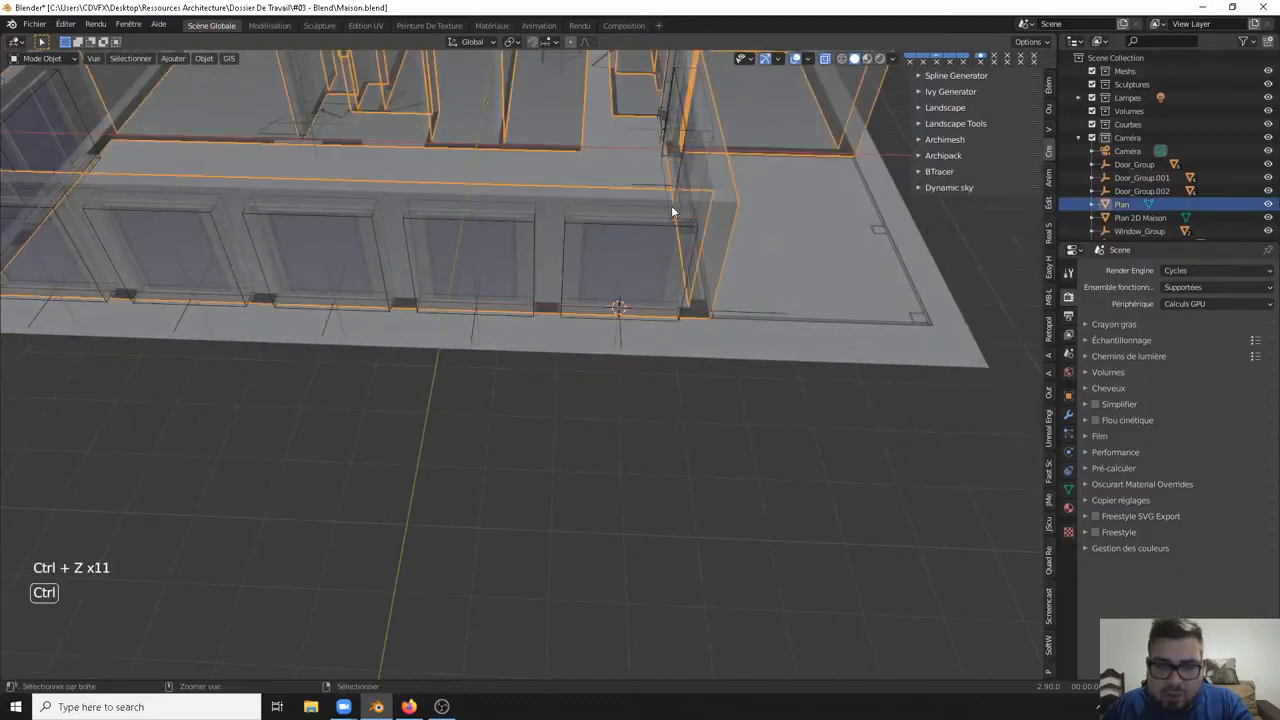
Step: Deselect everything and add a new Archimesh Panel Window at the 3D cursor
middle_click_drag(626, 195, 632, 84)
key("KP_7")
key("a")
scroll(572, 202, "down", 2)
key("shift+a")
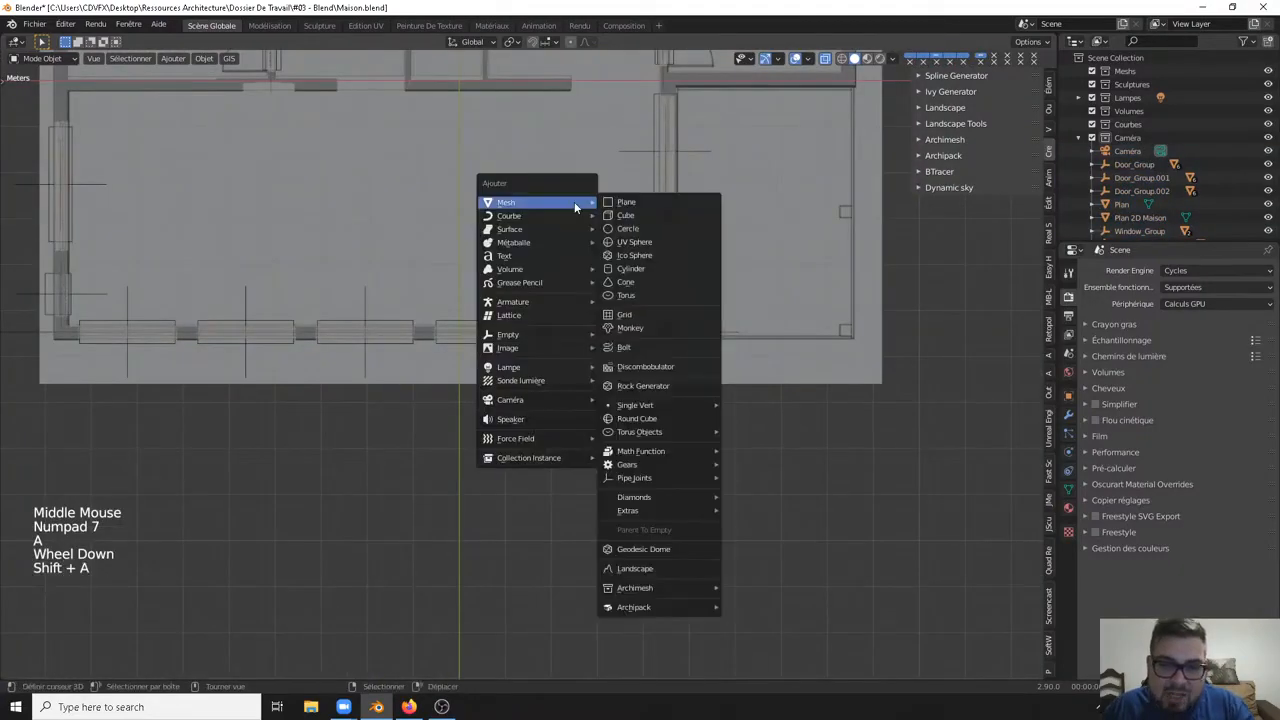
mouse_move(660, 588)
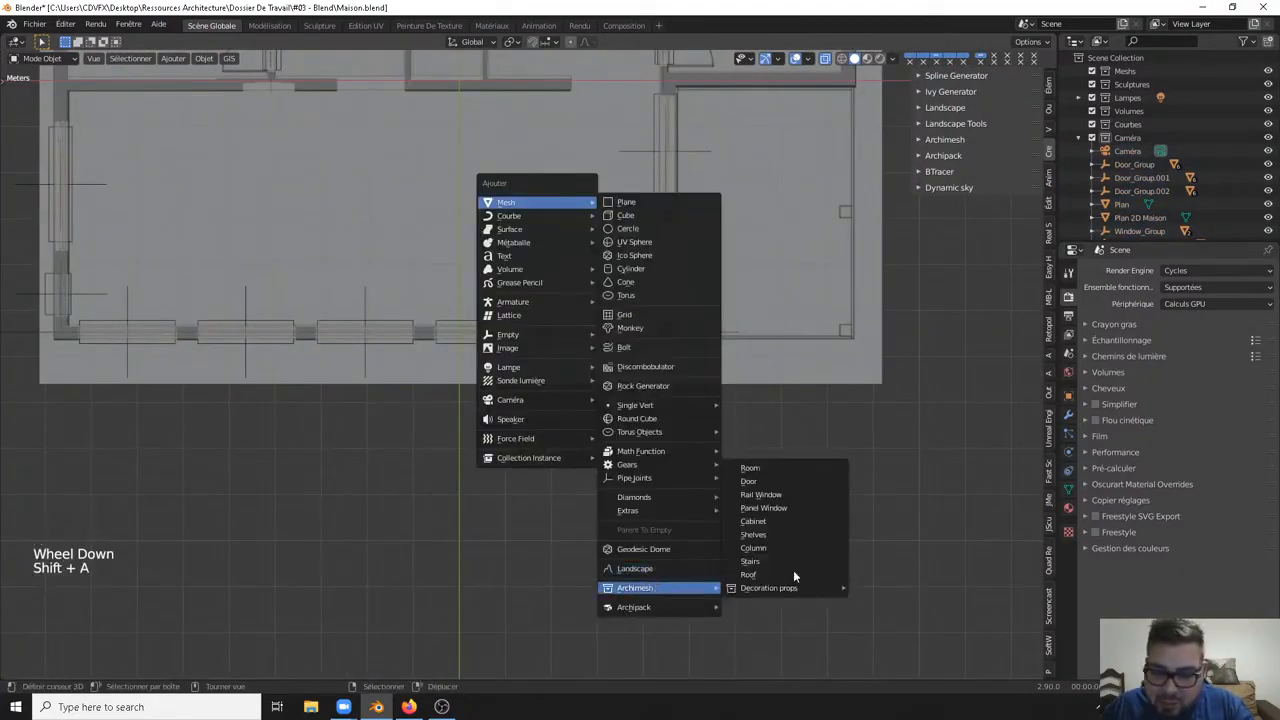
left_click(773, 509)
Step: Rotate the new panel window by 90° and move it into the side wall's opening nearest the front corner
type("r")
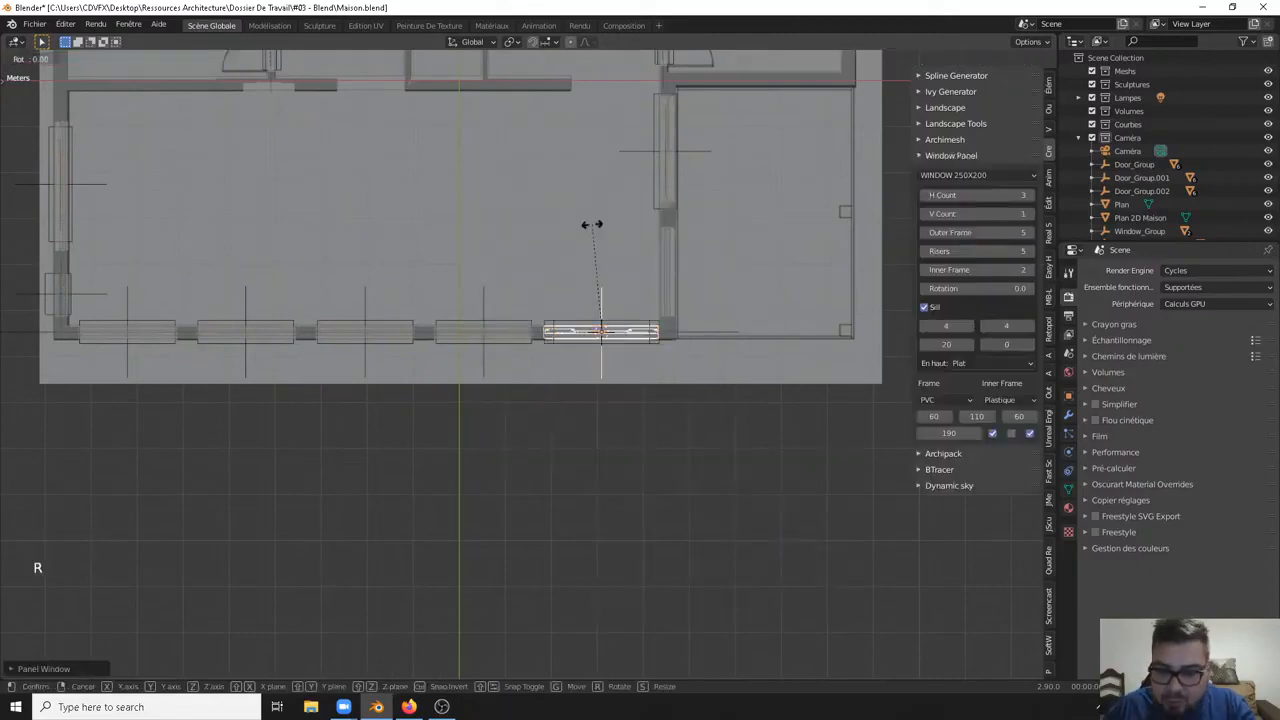
type("90")
key("Return")
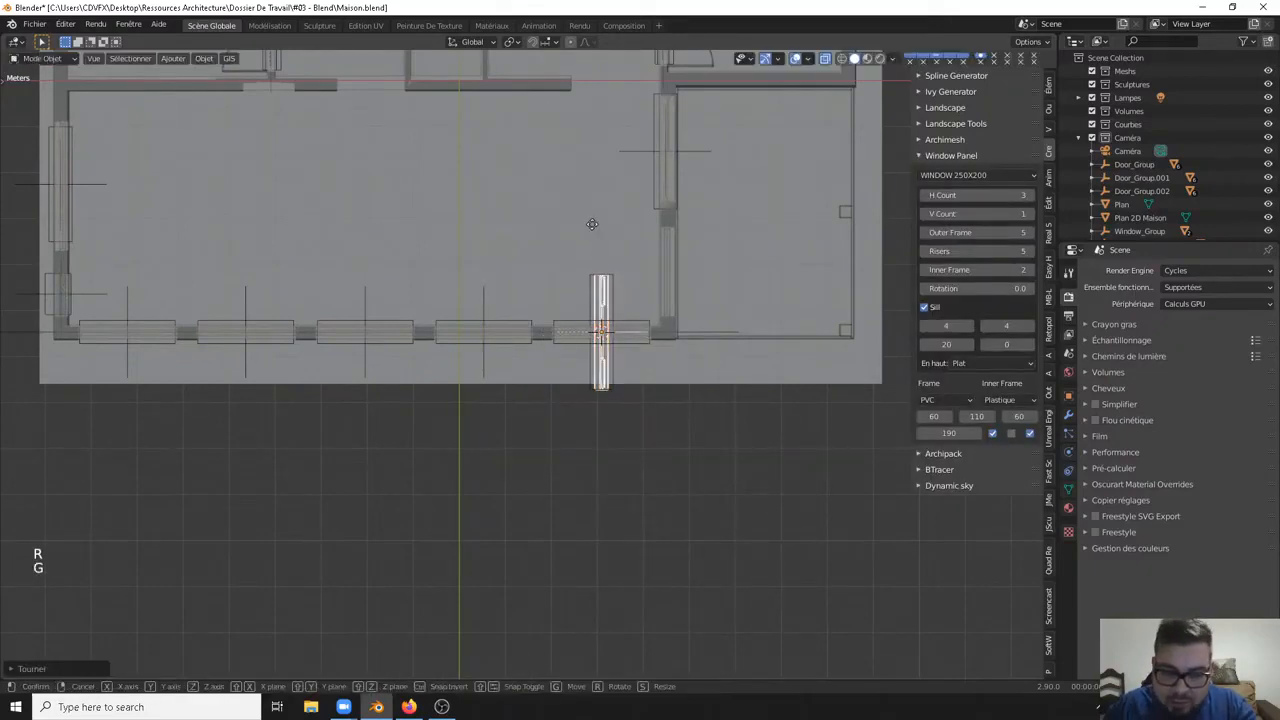
key("g")
left_click(659, 156)
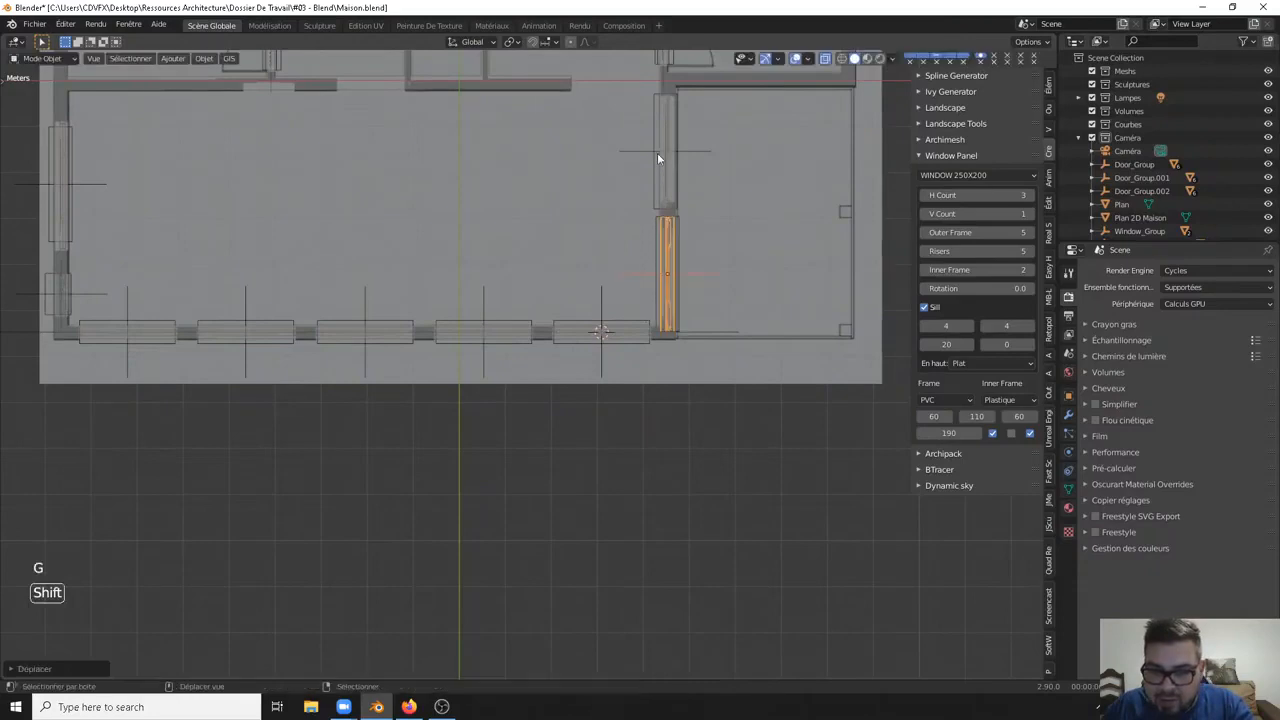
Step: Reduce the side window's horizontal panel count to 1 and rotate it by 90° again to align with the wall
left_click(923, 195)
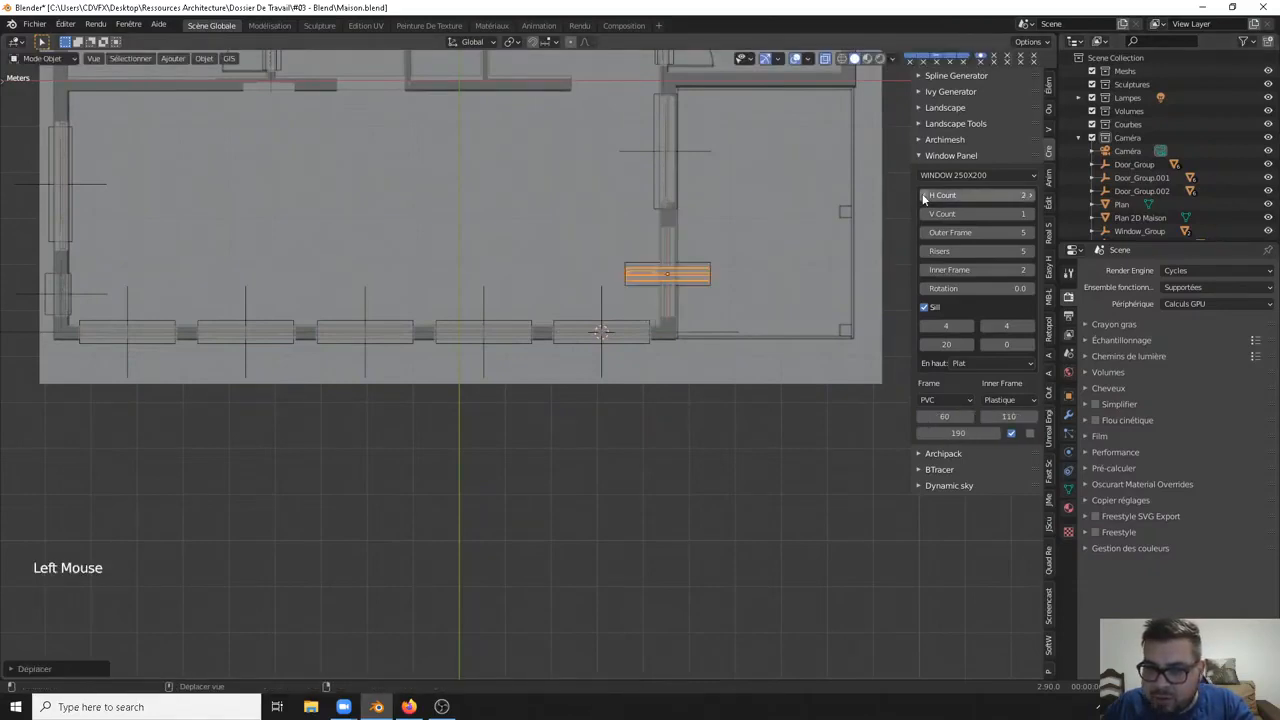
left_click(923, 195)
type("r")
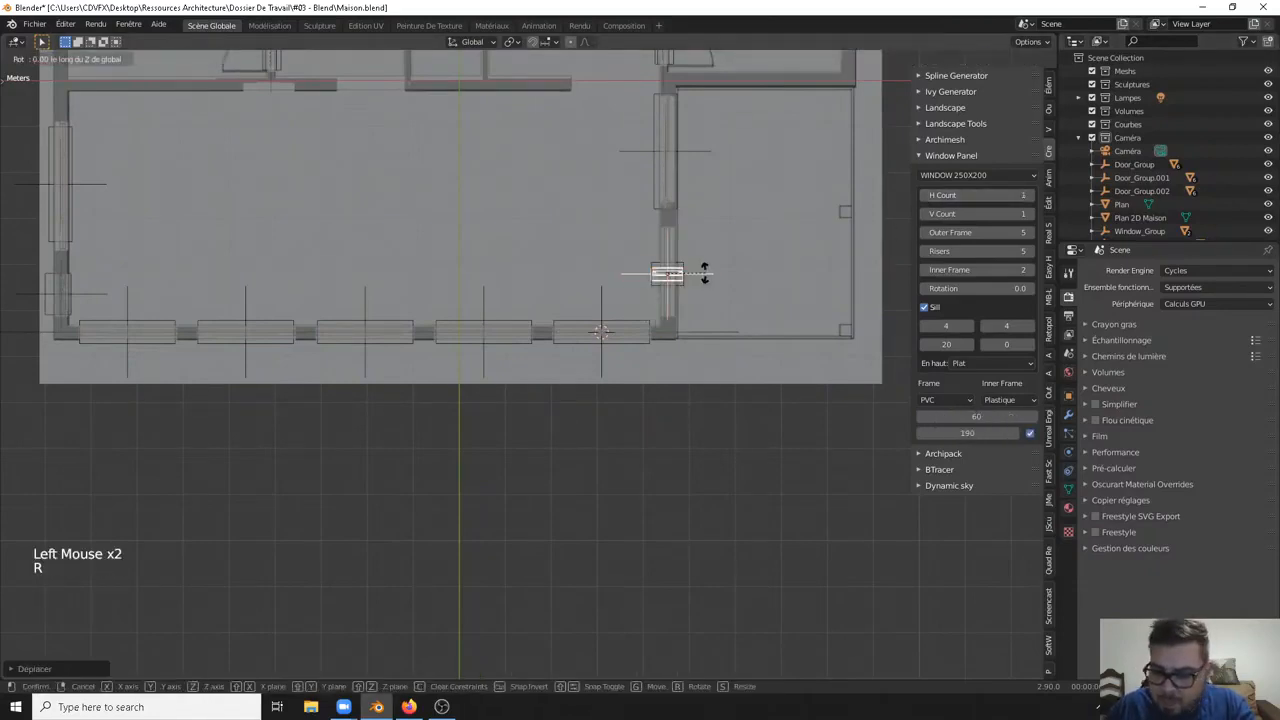
type("90")
key("Return")
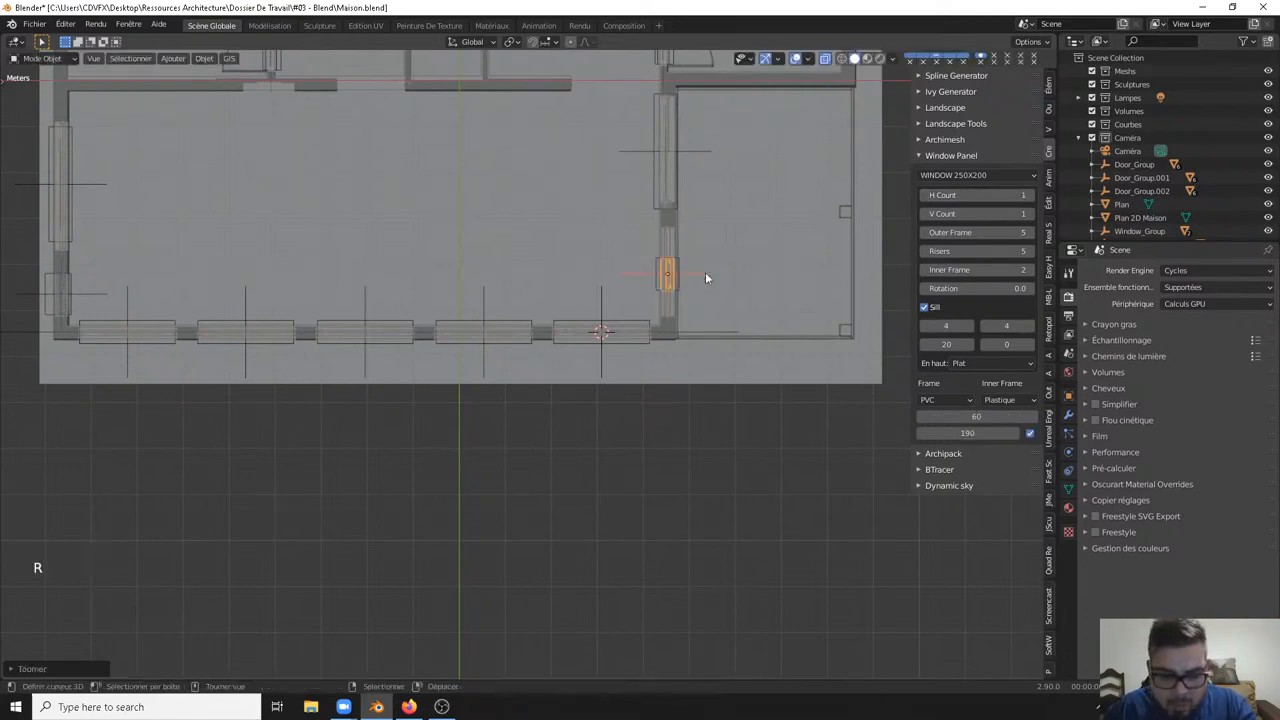
Step: Stretch the single-panel side window to the length of its wall opening and adjust its position along Y
key("s")
key("x")
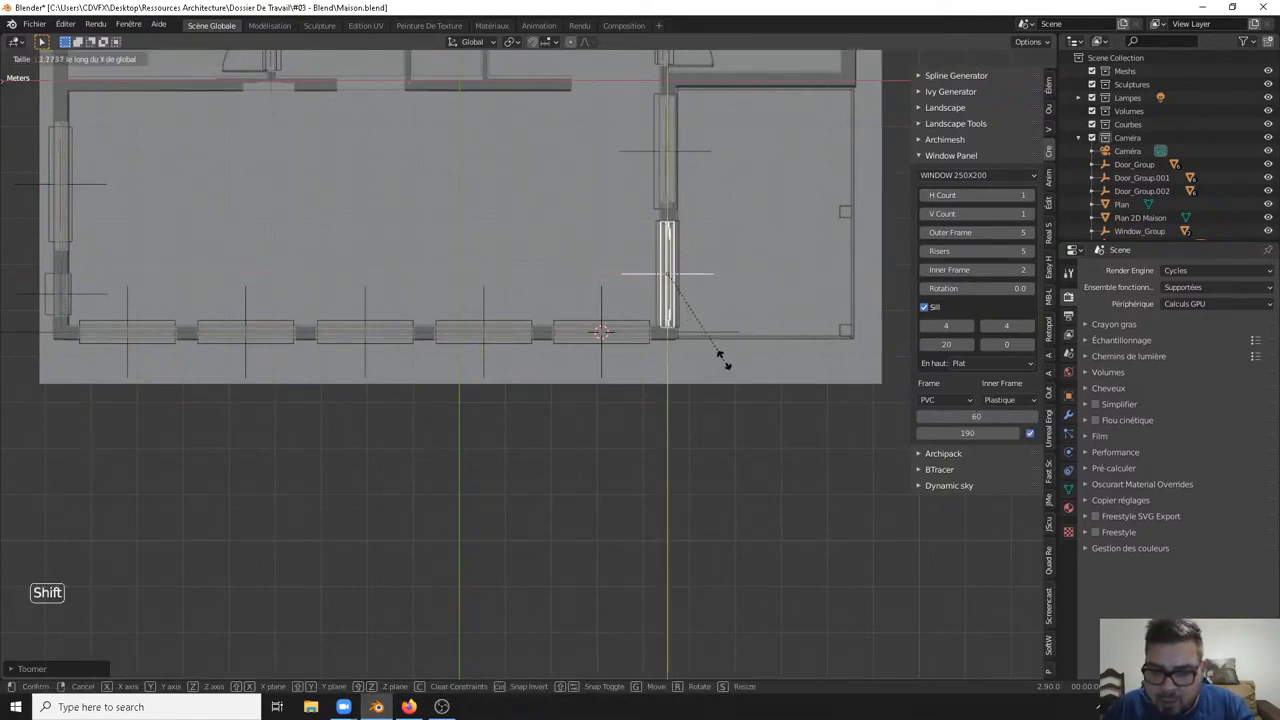
left_click(720, 357)
key("g")
key("y")
key("Return")
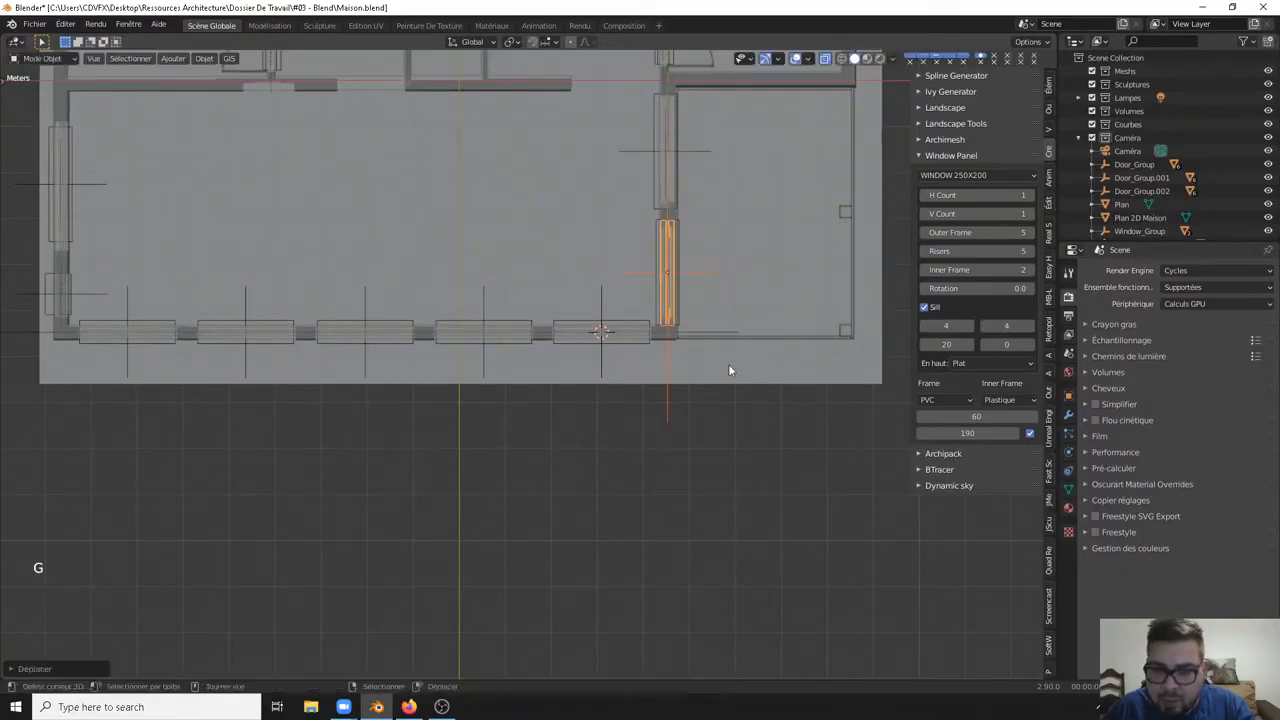
Step: Check the side window's height and fit in its opening from the side and top views
middle_click_drag(728, 364, 624, 356)
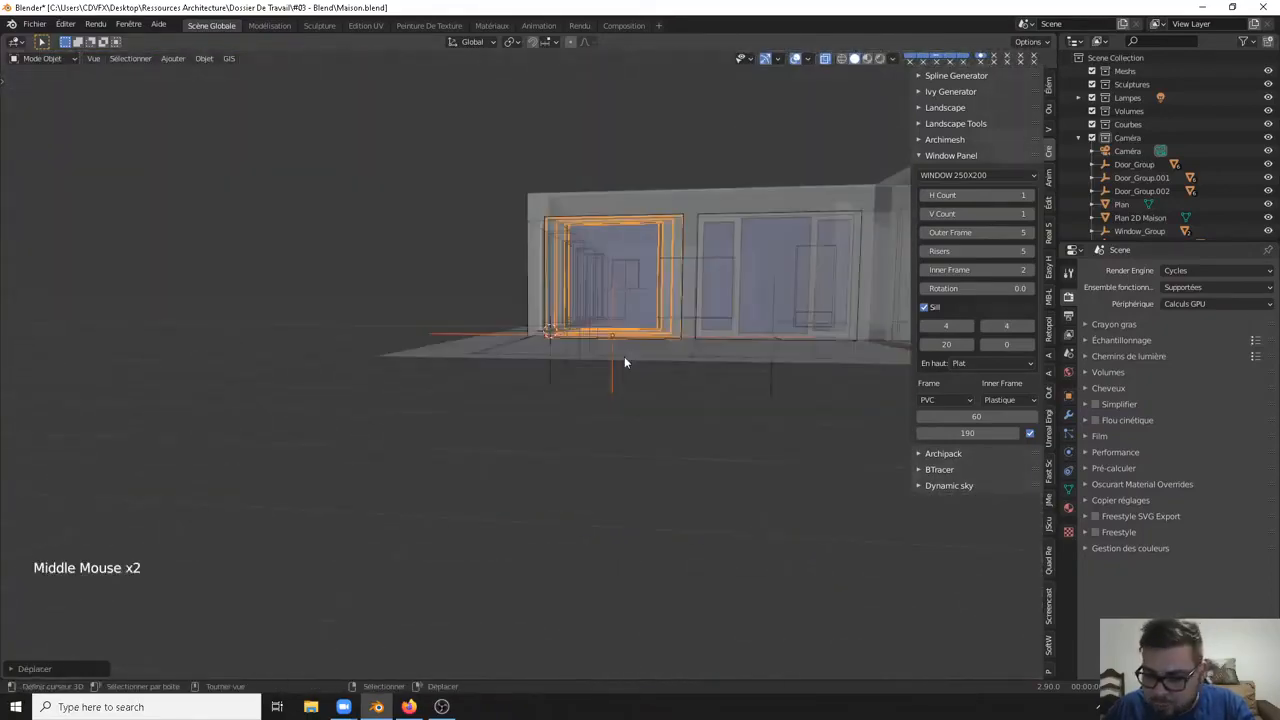
key("KP_1")
key("KP_3")
scroll(646, 338, "up", 6)
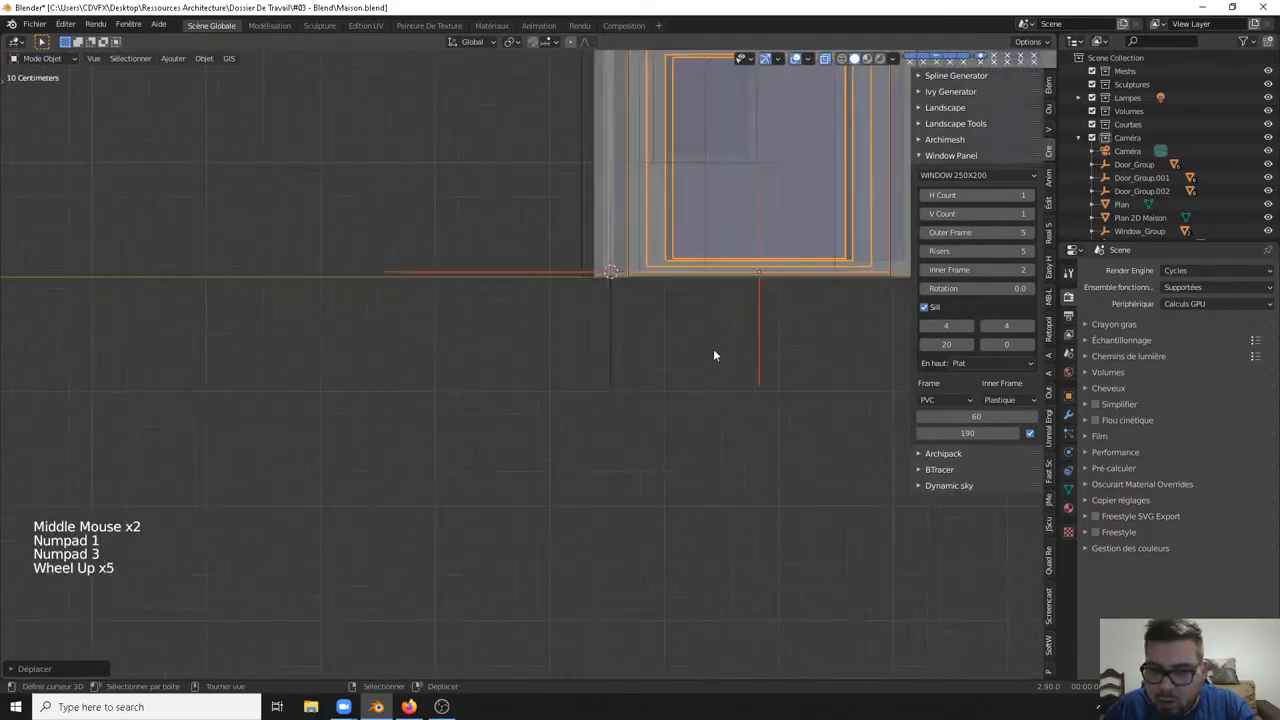
middle_click_drag(714, 351, 623, 386, "shift")
scroll(589, 266, "up", 3)
scroll(614, 297, "down", 4)
key("KP_7")
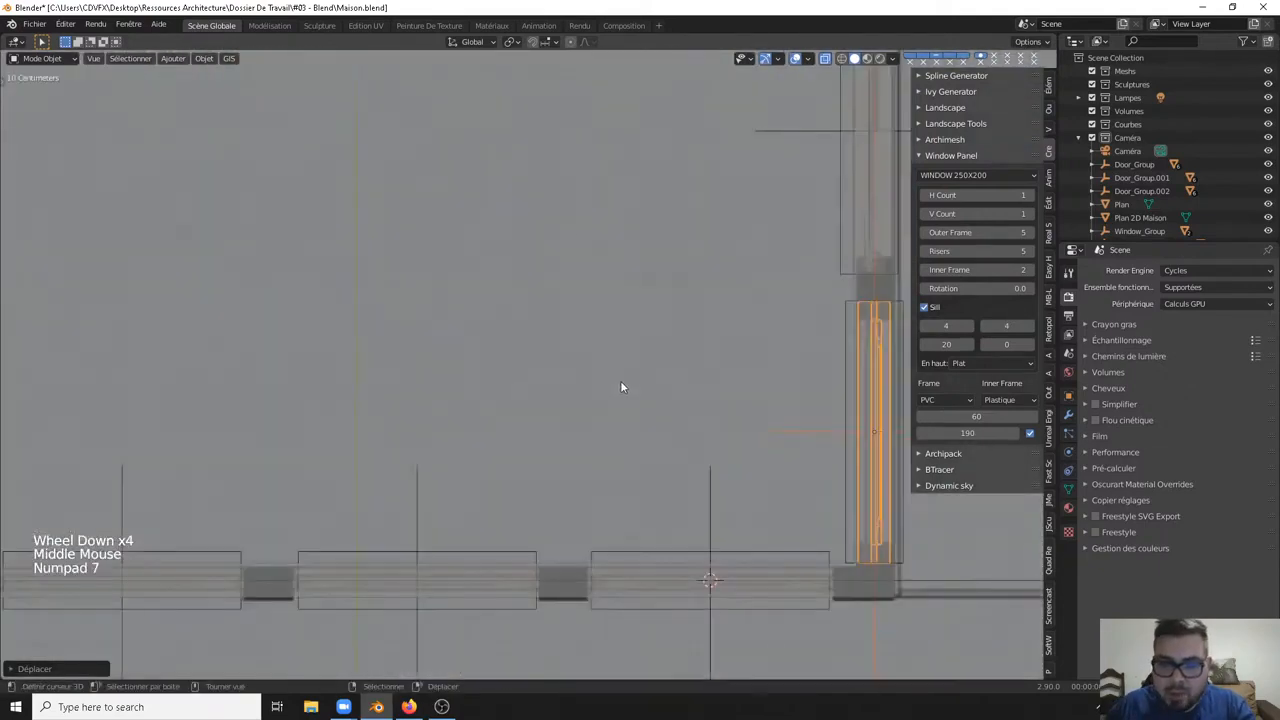
scroll(525, 145, "down", 8)
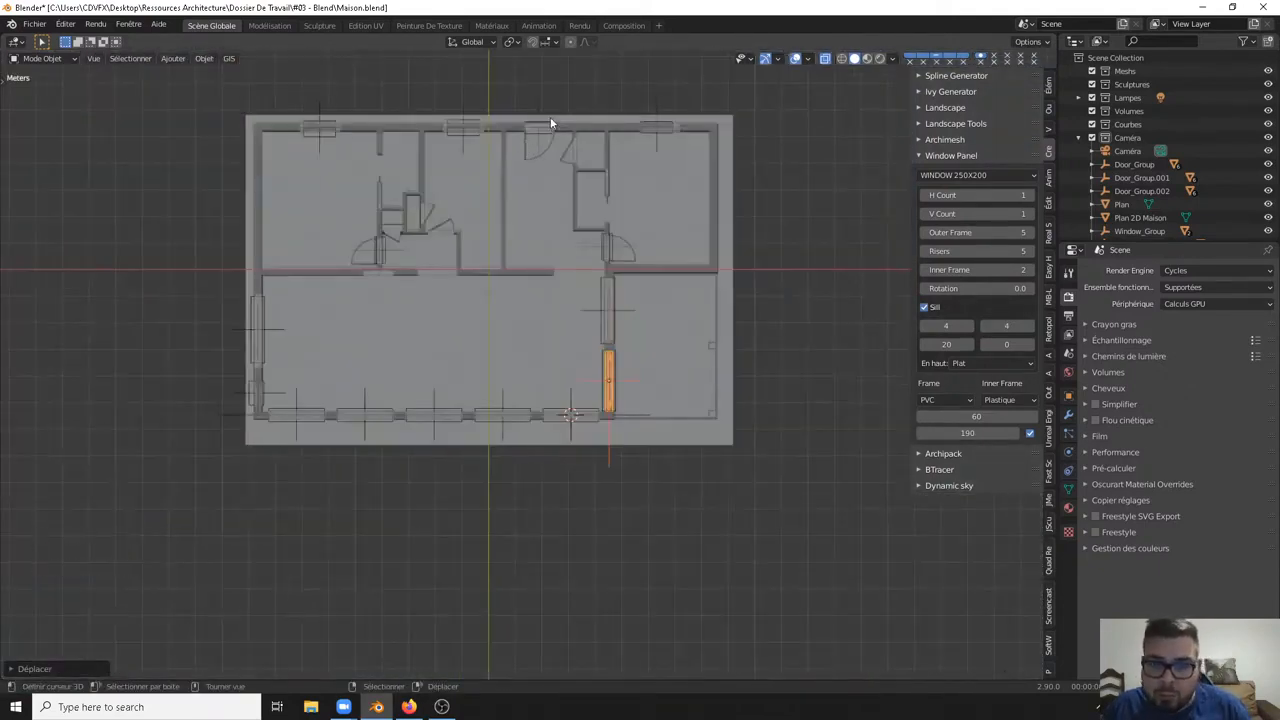
Step: Inspect the whole house and its openings in wireframe and solid shading, with X-ray switched off and on again
key("z")
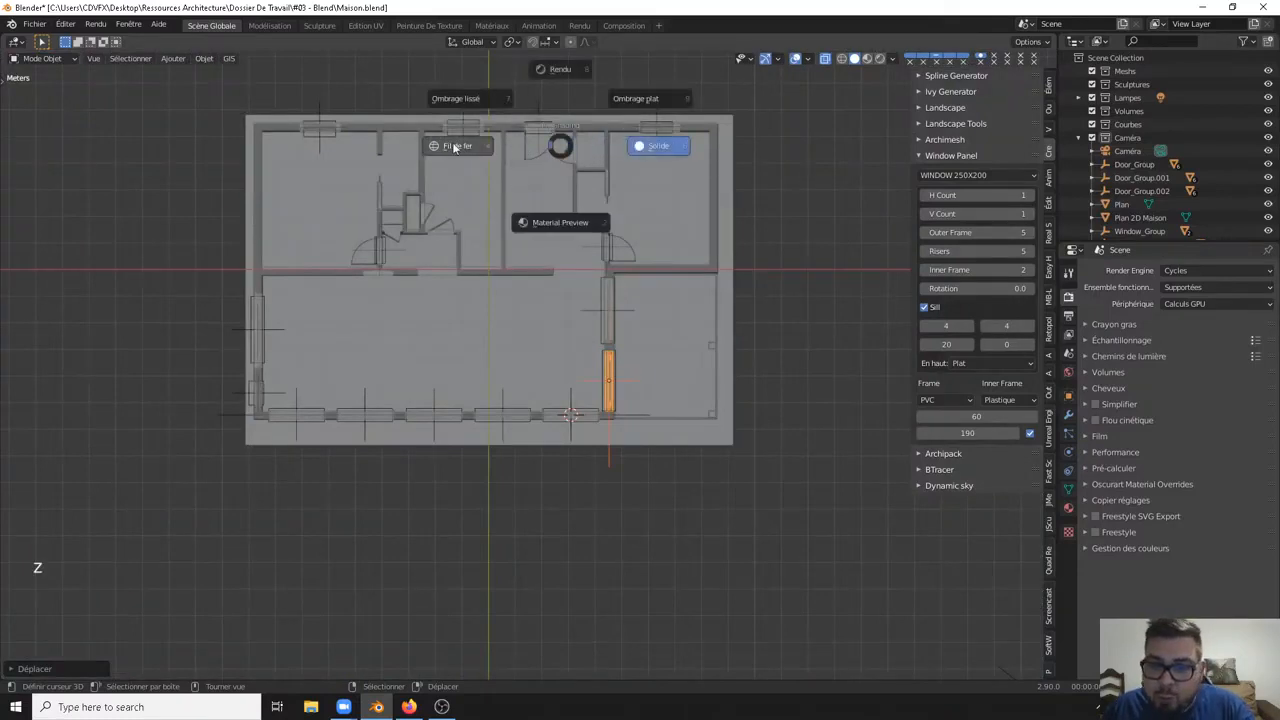
key("z")
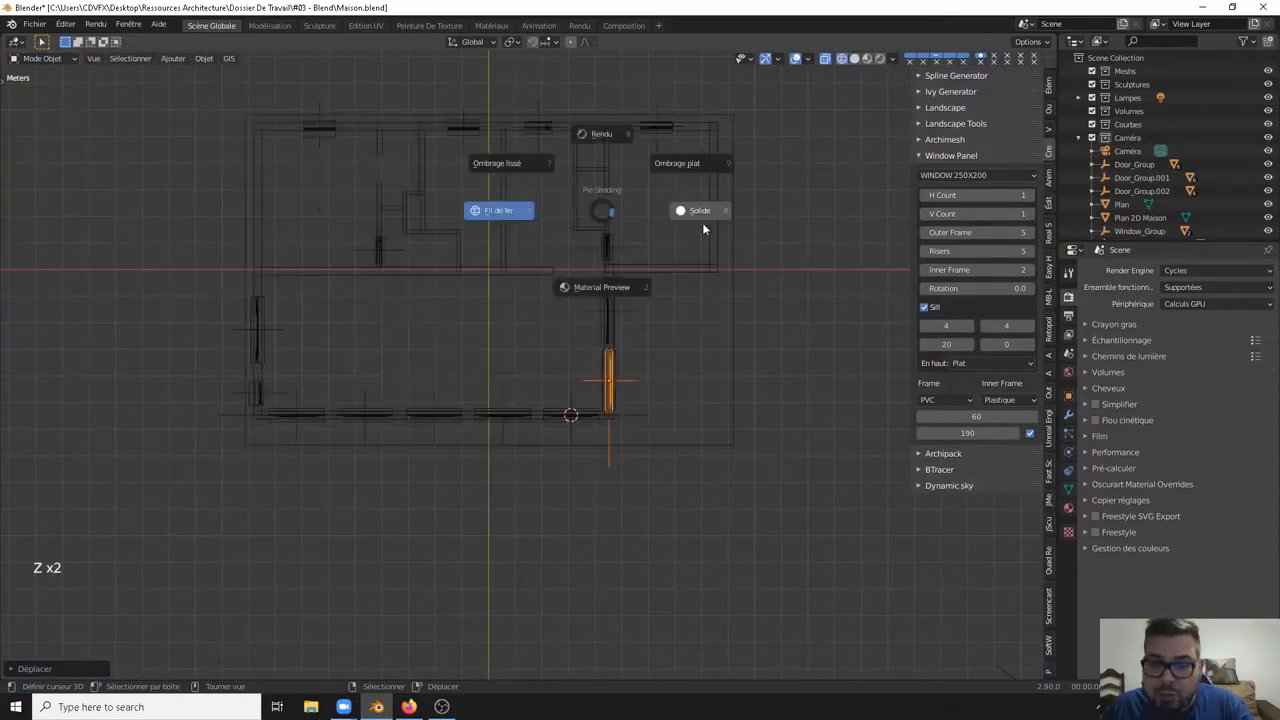
left_click(706, 222)
mouse_move(710, 222)
middle_mouse_down()
mouse_move(664, 159)
mouse_move(662, 366)
middle_mouse_up()
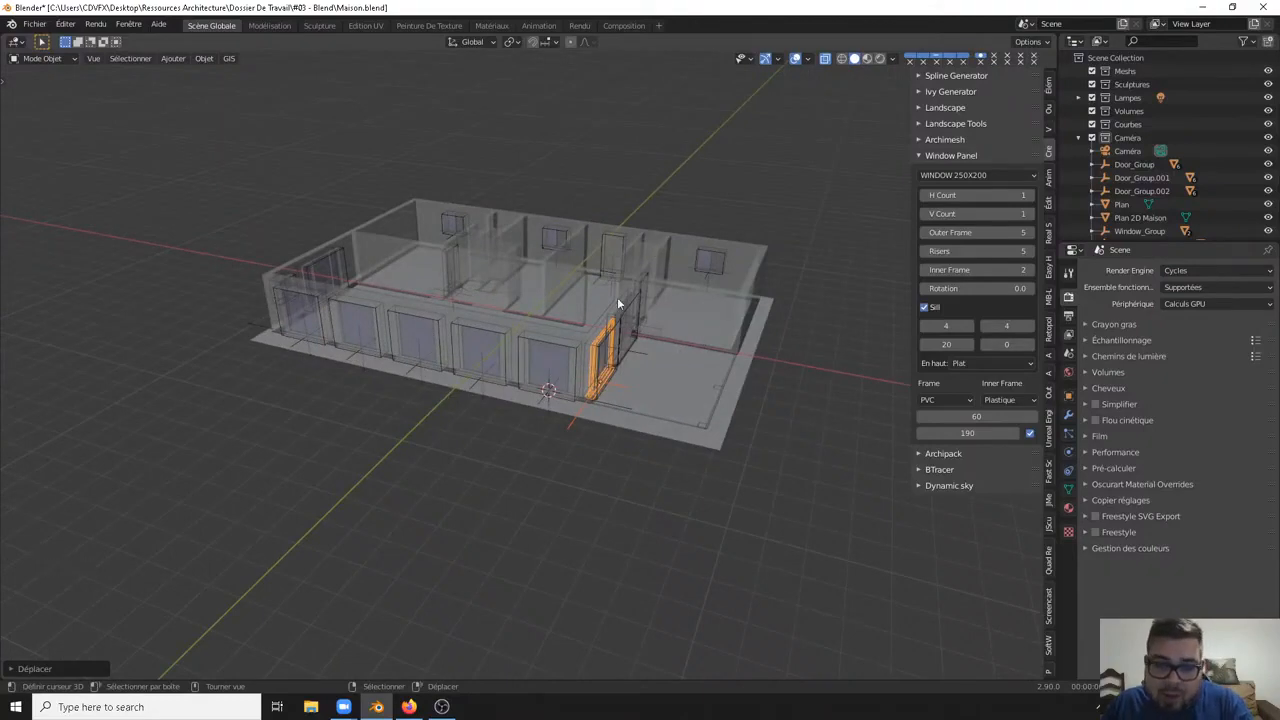
left_click(826, 58)
middle_click_drag(646, 343, 585, 373)
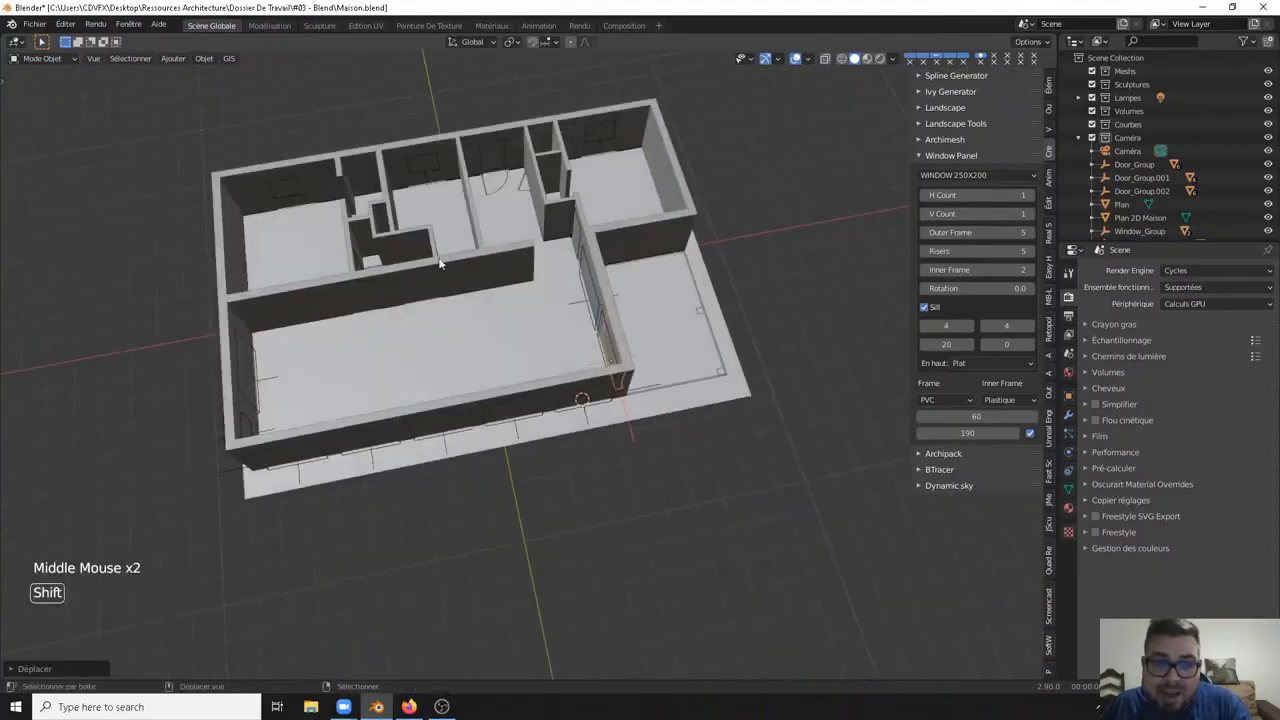
middle_click_drag(442, 261, 536, 349, "shift")
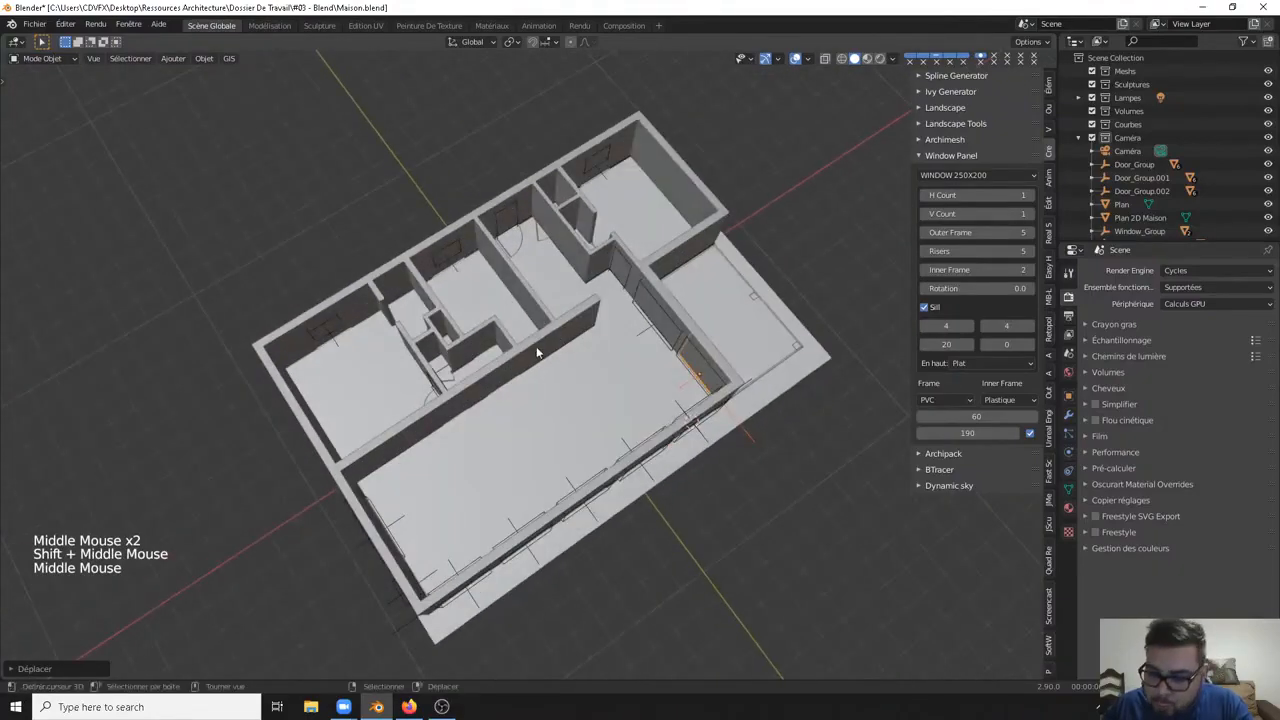
key("KP_7")
scroll(480, 367, "up", 3)
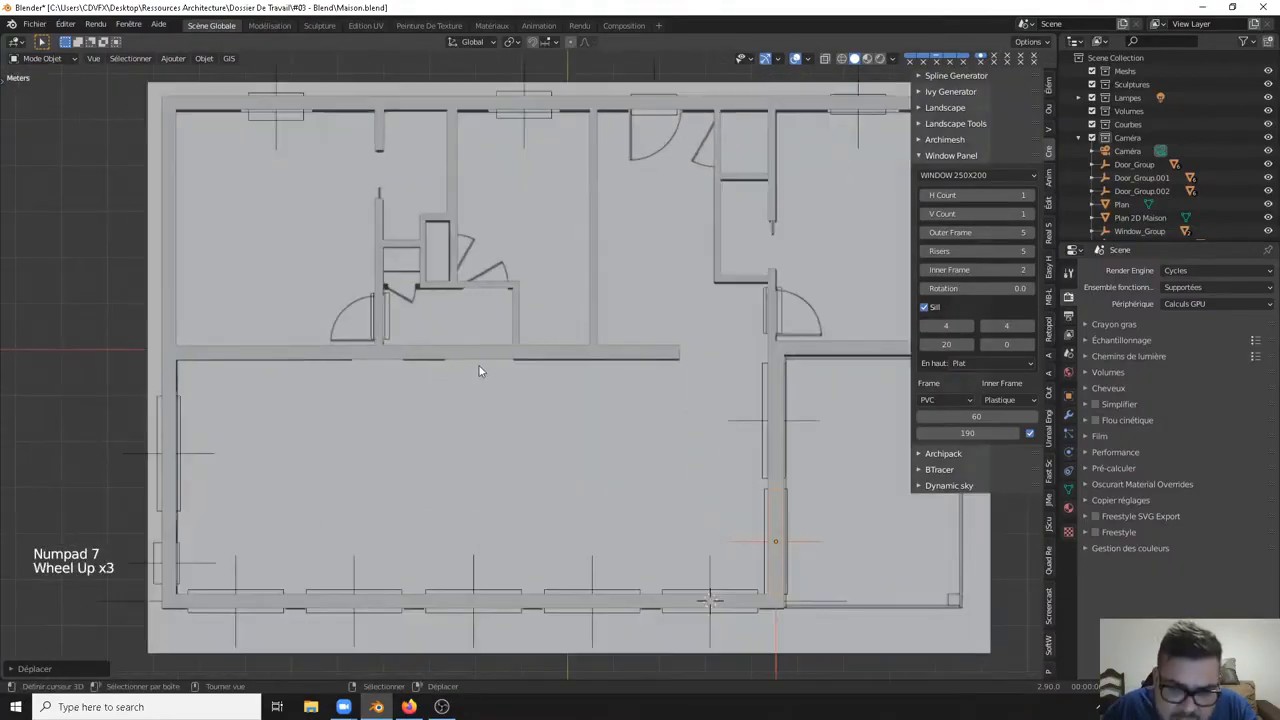
middle_click_drag(480, 367, 488, 316)
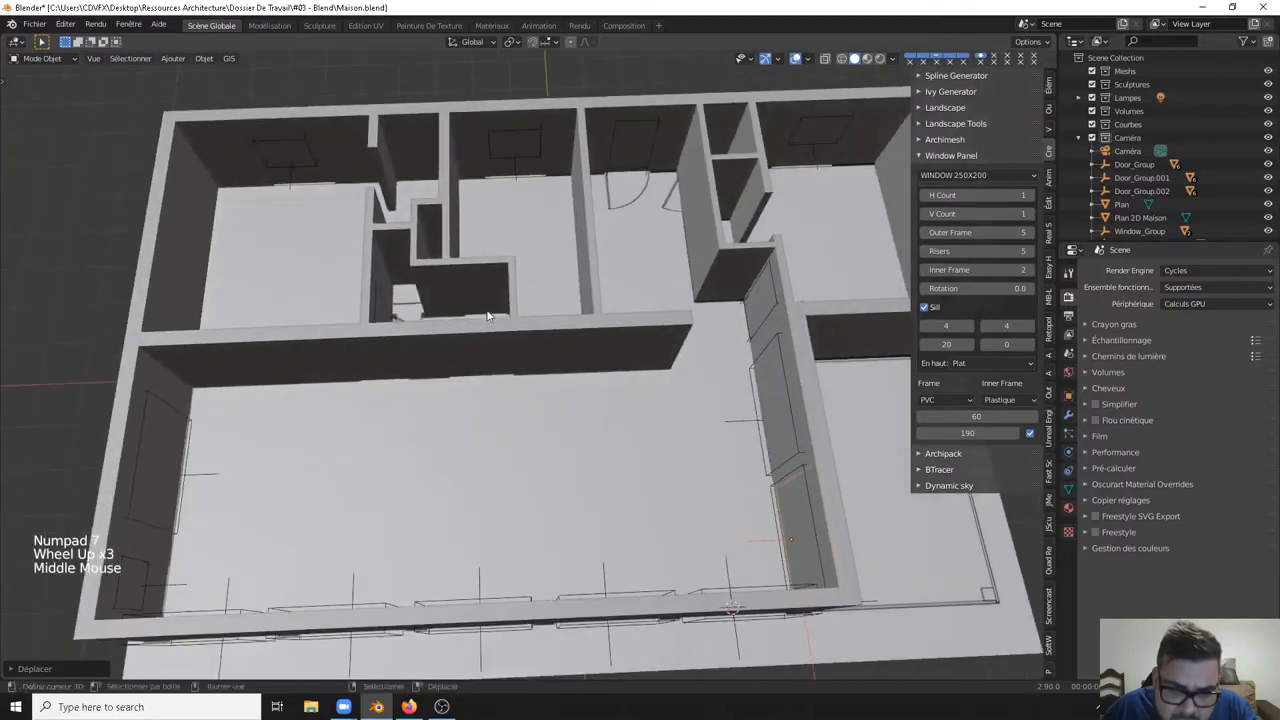
left_click(825, 58)
middle_click_drag(600, 300, 557, 349)
key("KP_7")
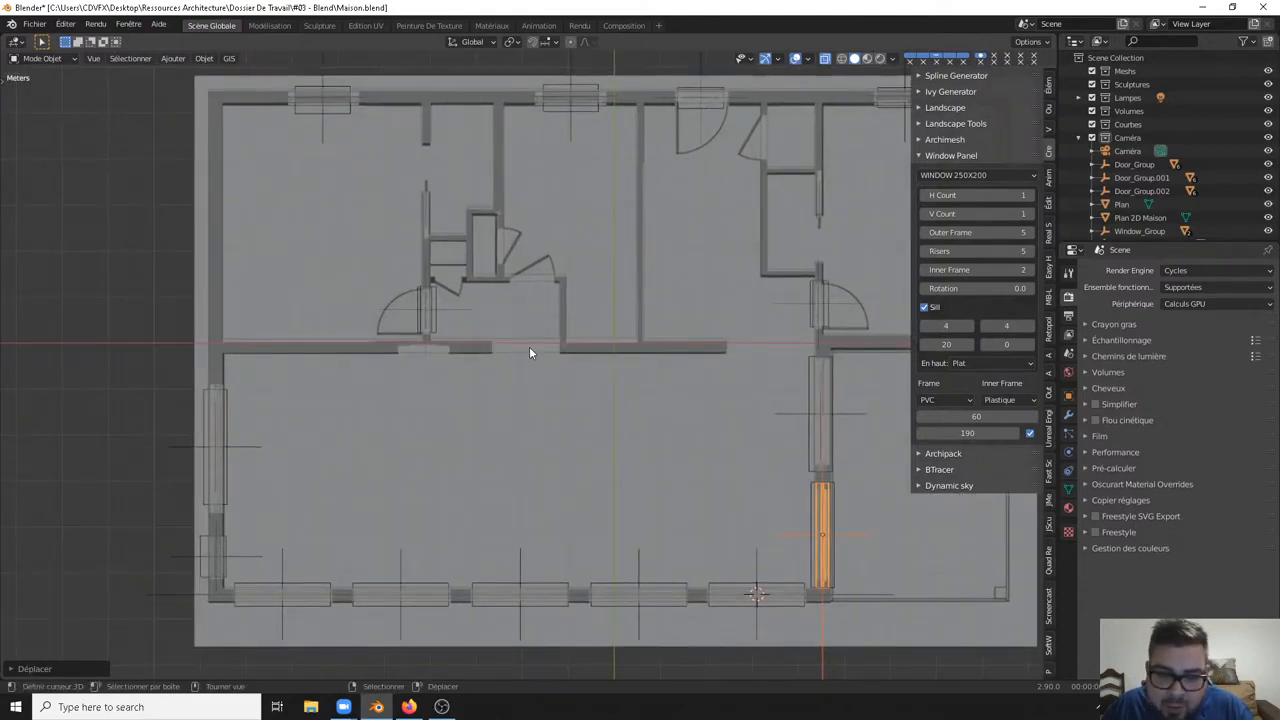
middle_click_drag(519, 354, 536, 325)
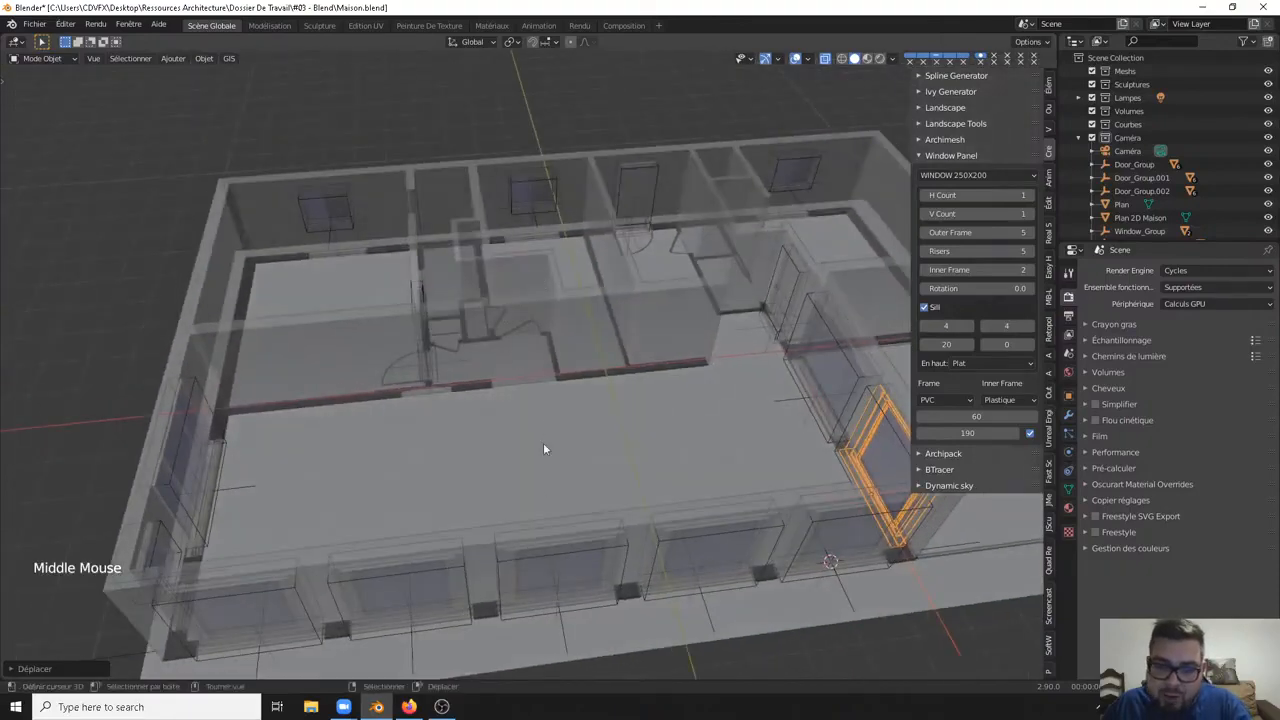
middle_click_drag(538, 401, 542, 394)
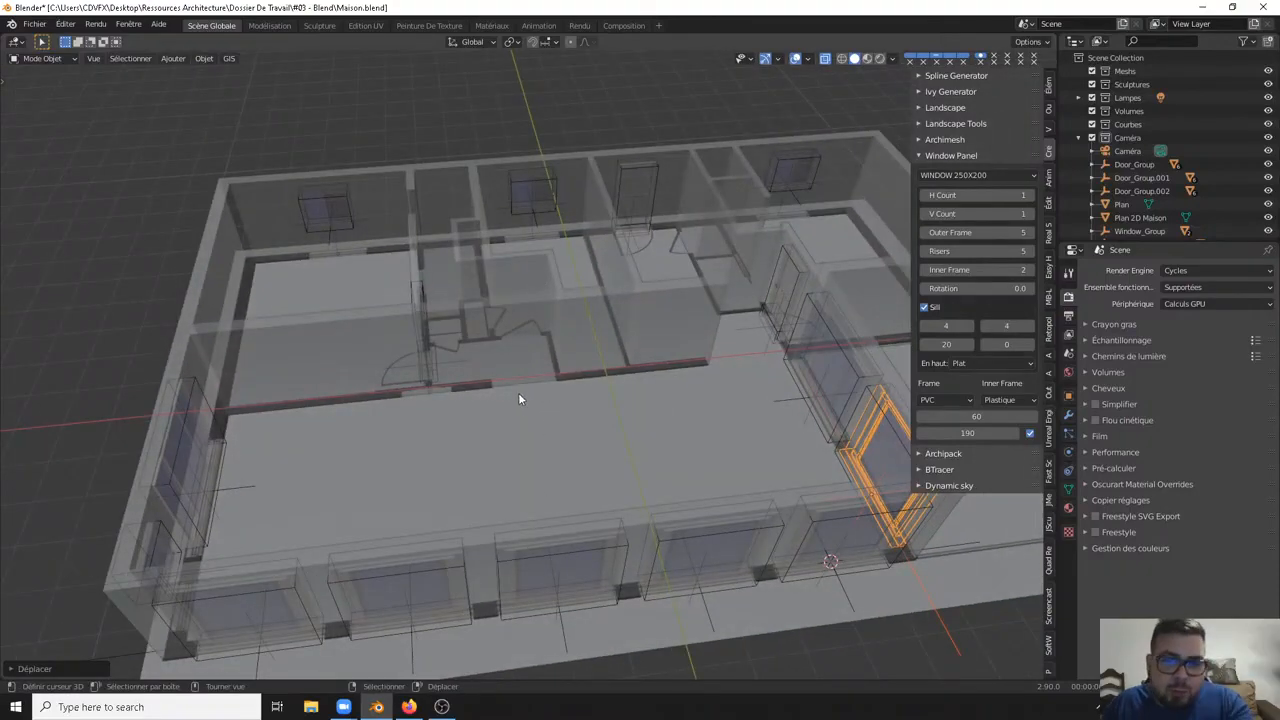
Step: Try to add an Archimesh Door at the 3D cursor and move it away from the fifth front window
key("KP_7")
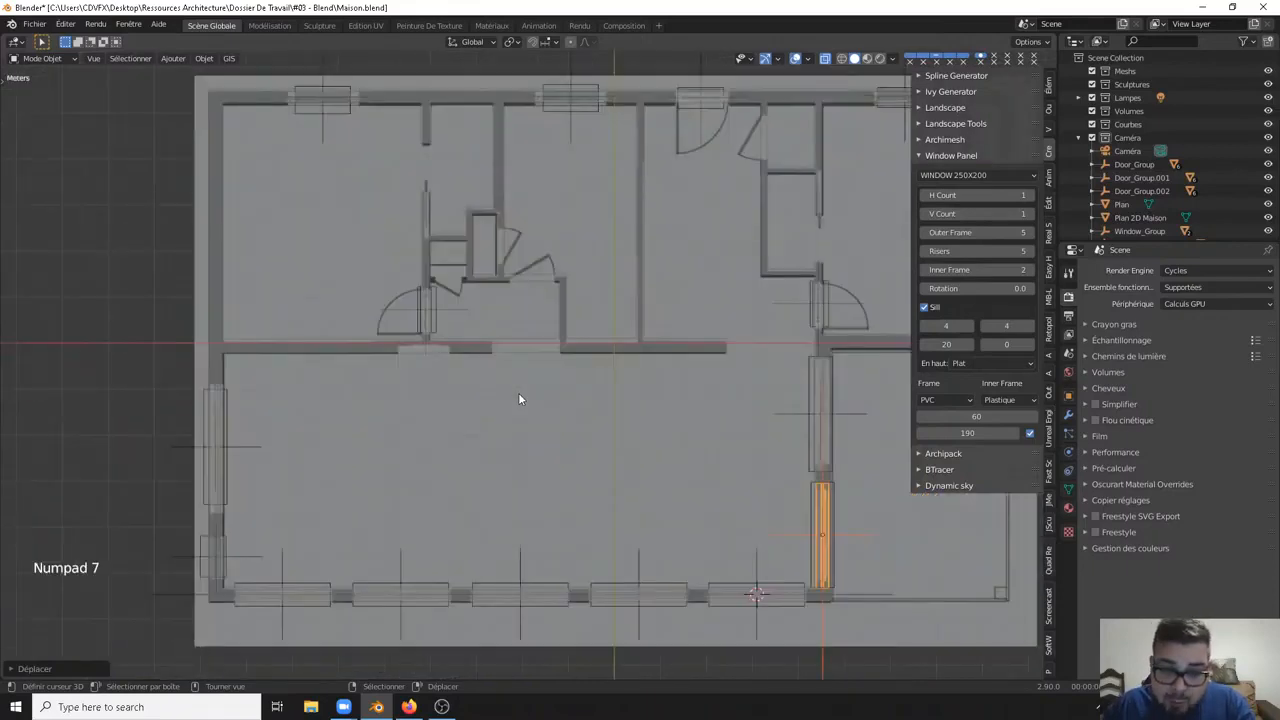
key("shift")
key("shift+a")
mouse_move(606, 385)
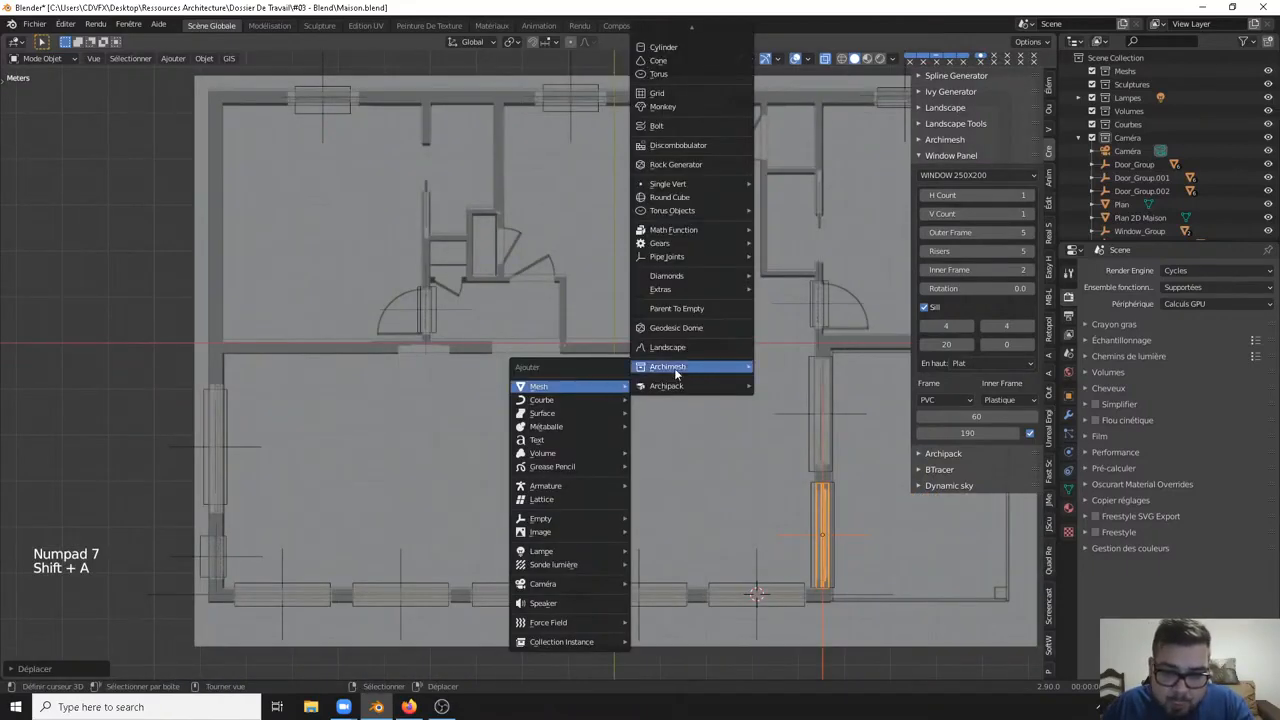
mouse_move(688, 366)
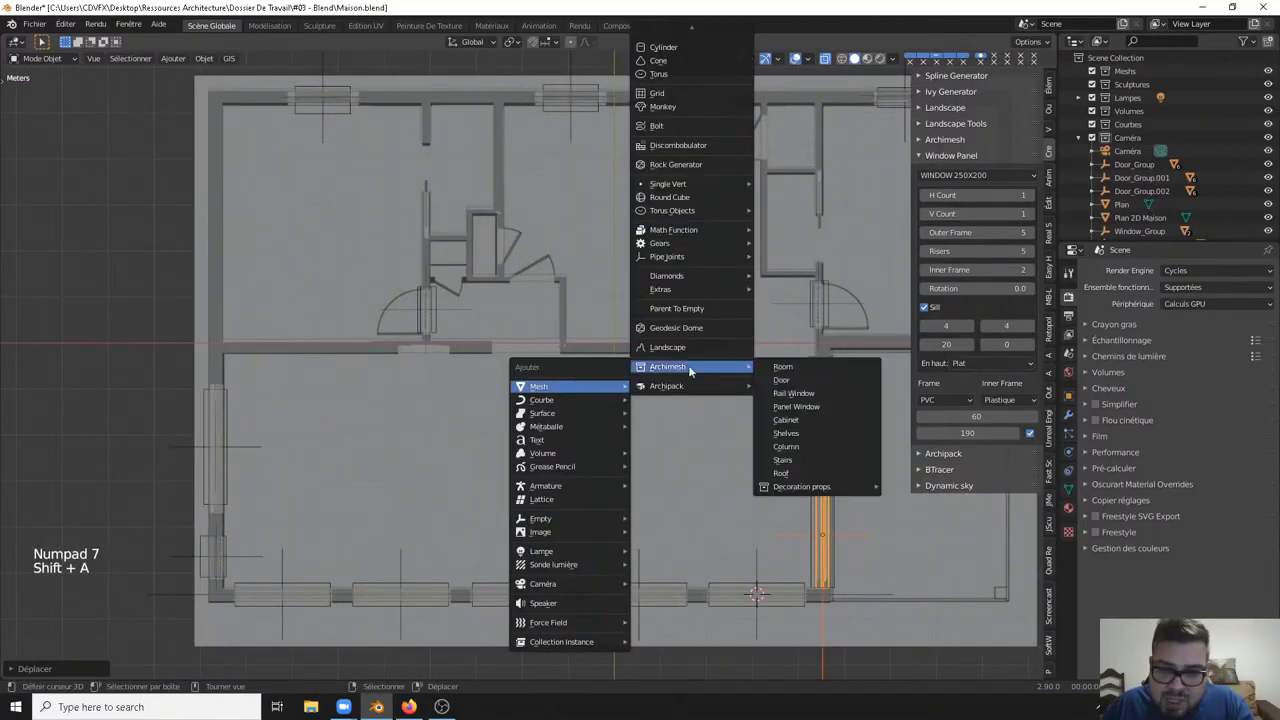
left_click(799, 382)
key("g")
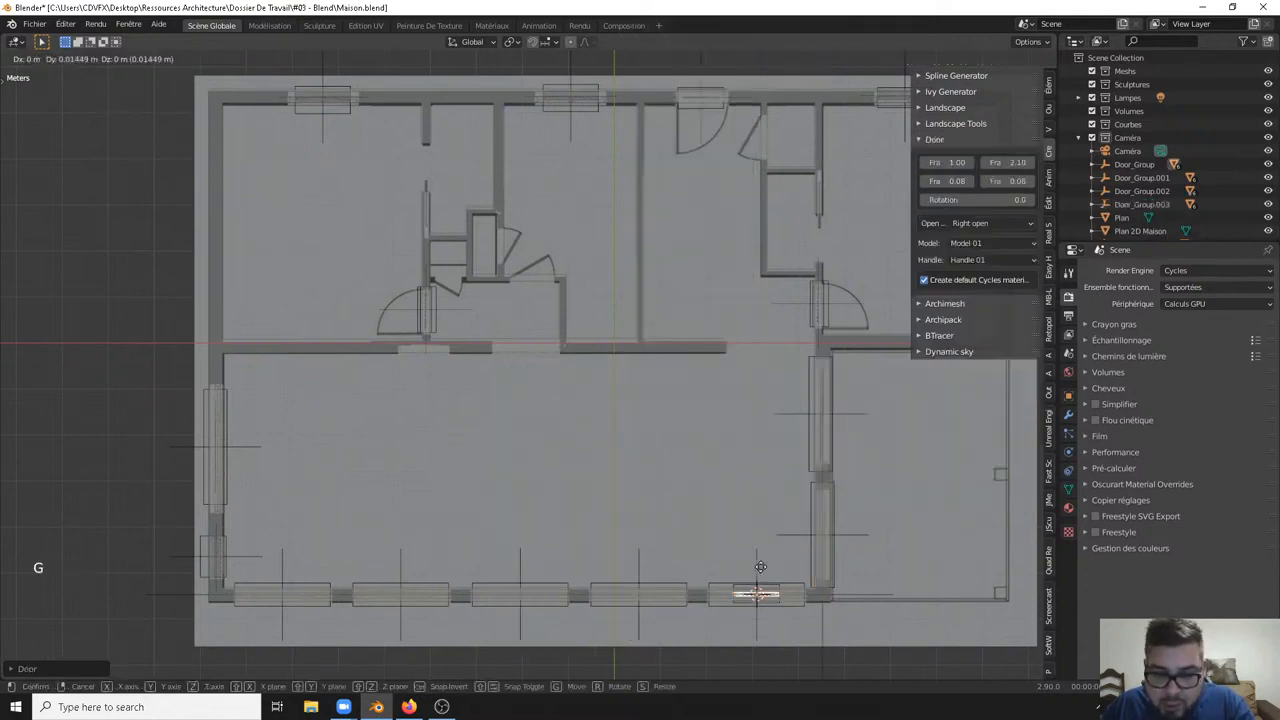
left_click(739, 497)
right_click(757, 562)
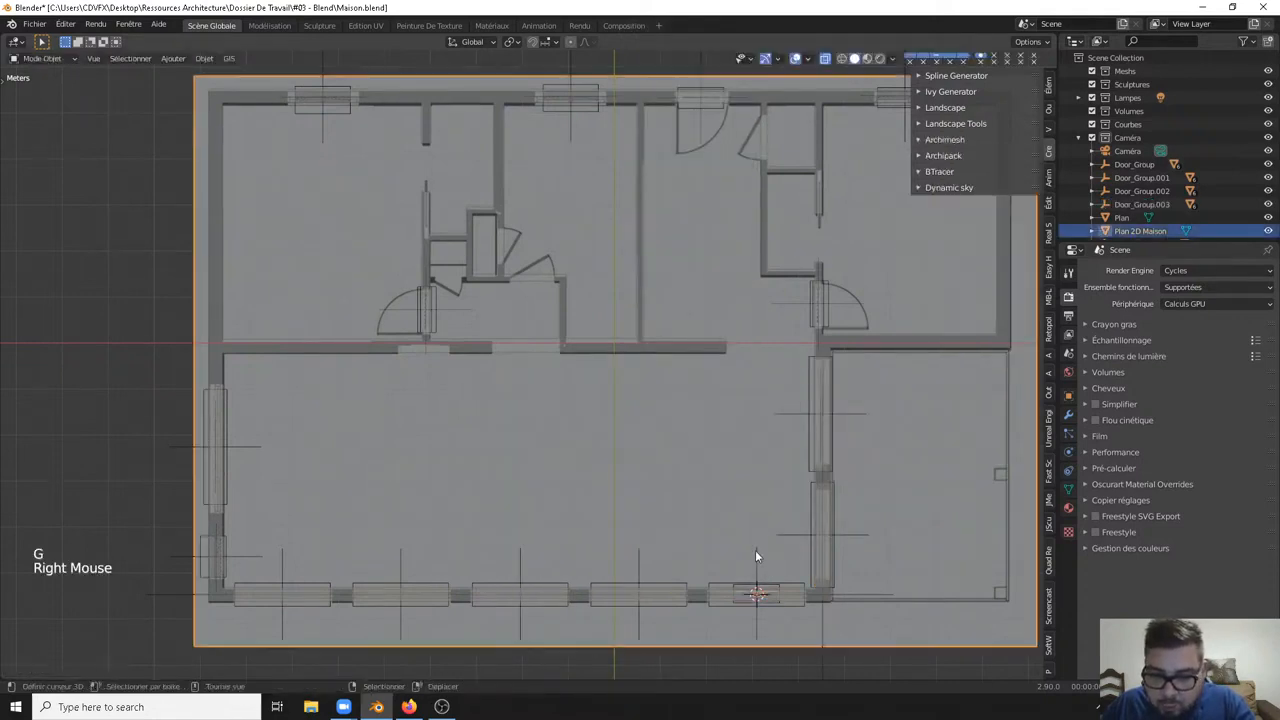
right_click(756, 562)
right_click(755, 565)
right_click(755, 567)
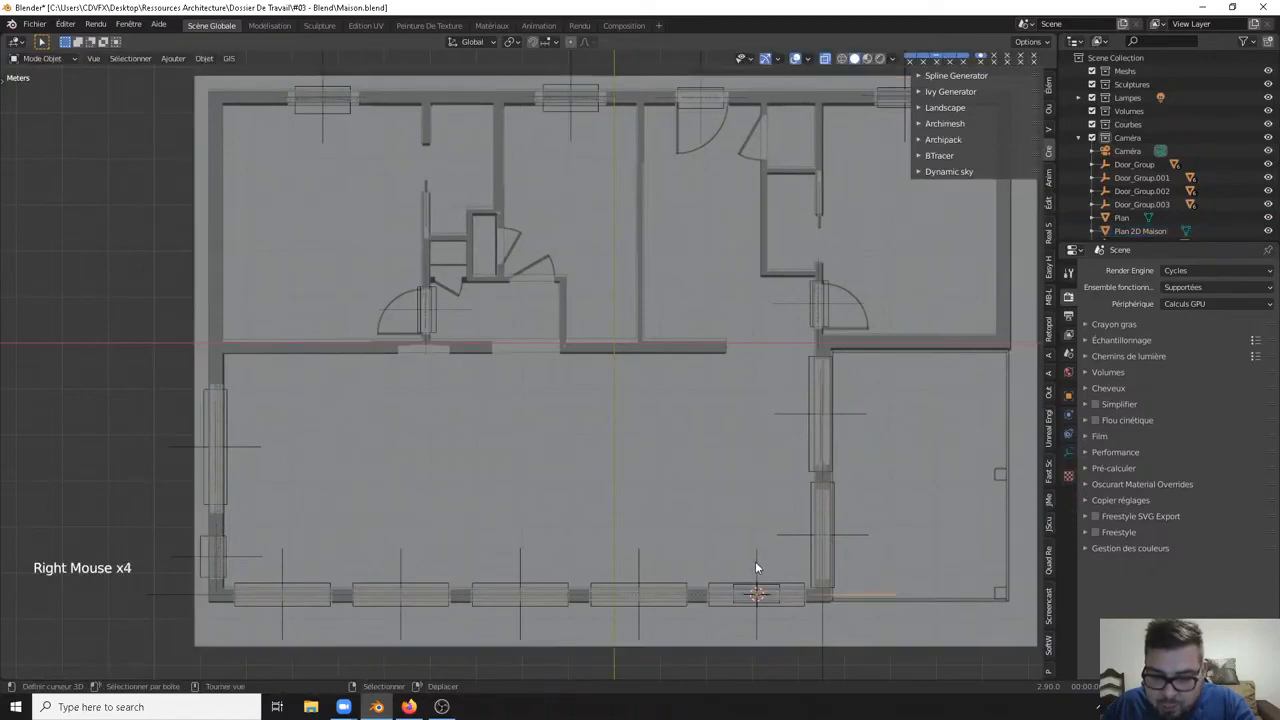
right_click(755, 561)
Step: Undo the door insertion and the stray selection changes
key("ctrl+z")
key("ctrl+z")
key("ctrl+z")
key("ctrl+z")
key("ctrl+z")
key("ctrl+z")
key("ctrl+z")
key("ctrl+z")
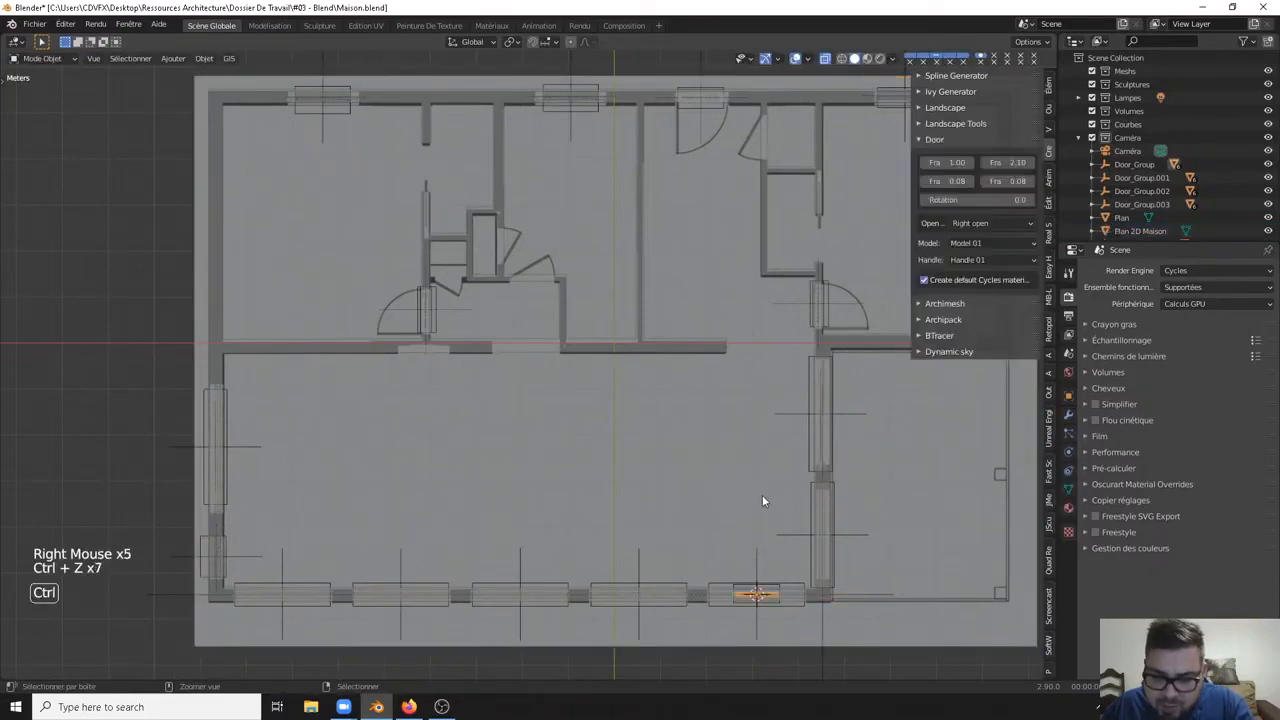
Step: Clear the selection, reset the 3D cursor to the world origin and add an Archimesh Door there
key("a")
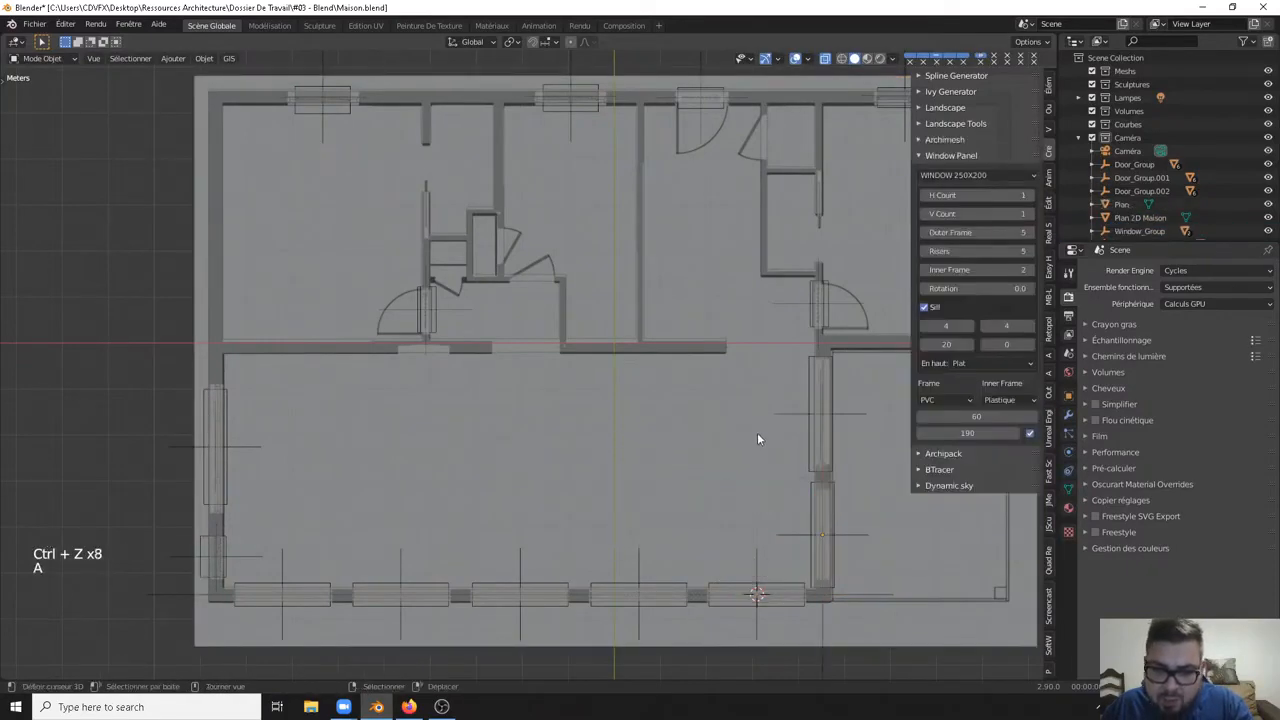
key("shift+c")
scroll(323, 317, "up", 4)
middle_click_drag(323, 317, 520, 330, "shift")
key("shift+a")
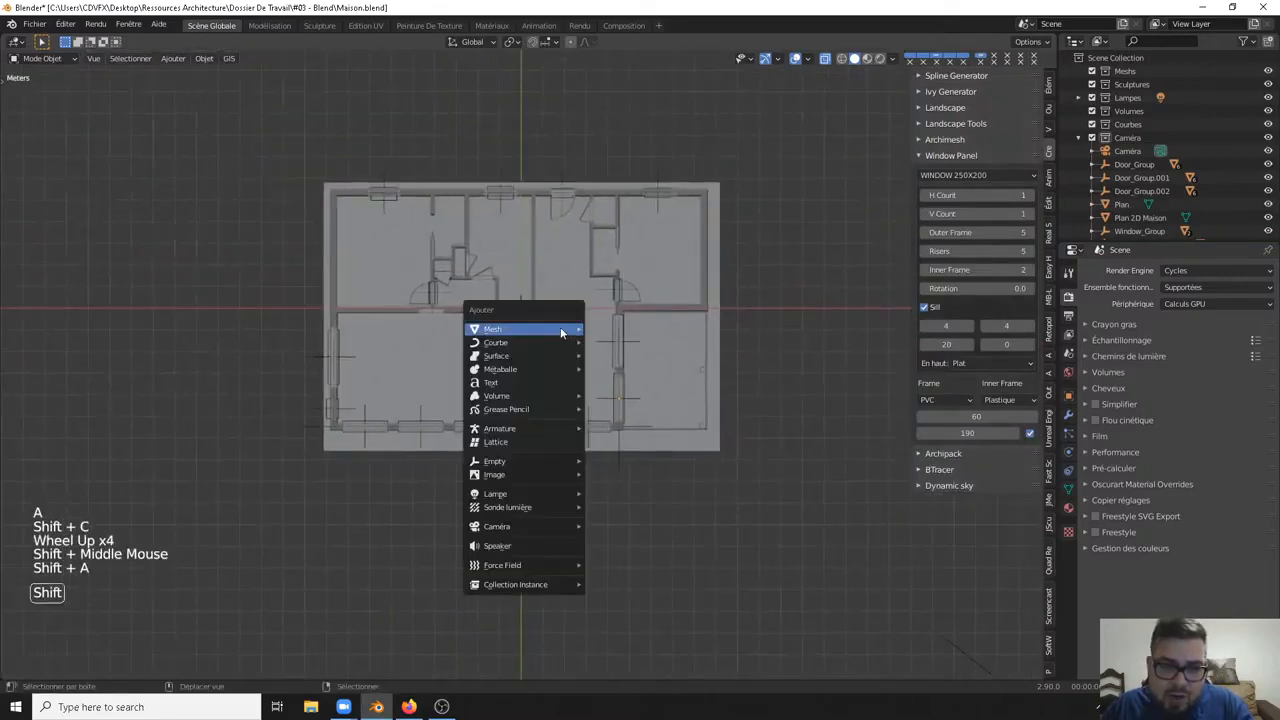
mouse_move(560, 329)
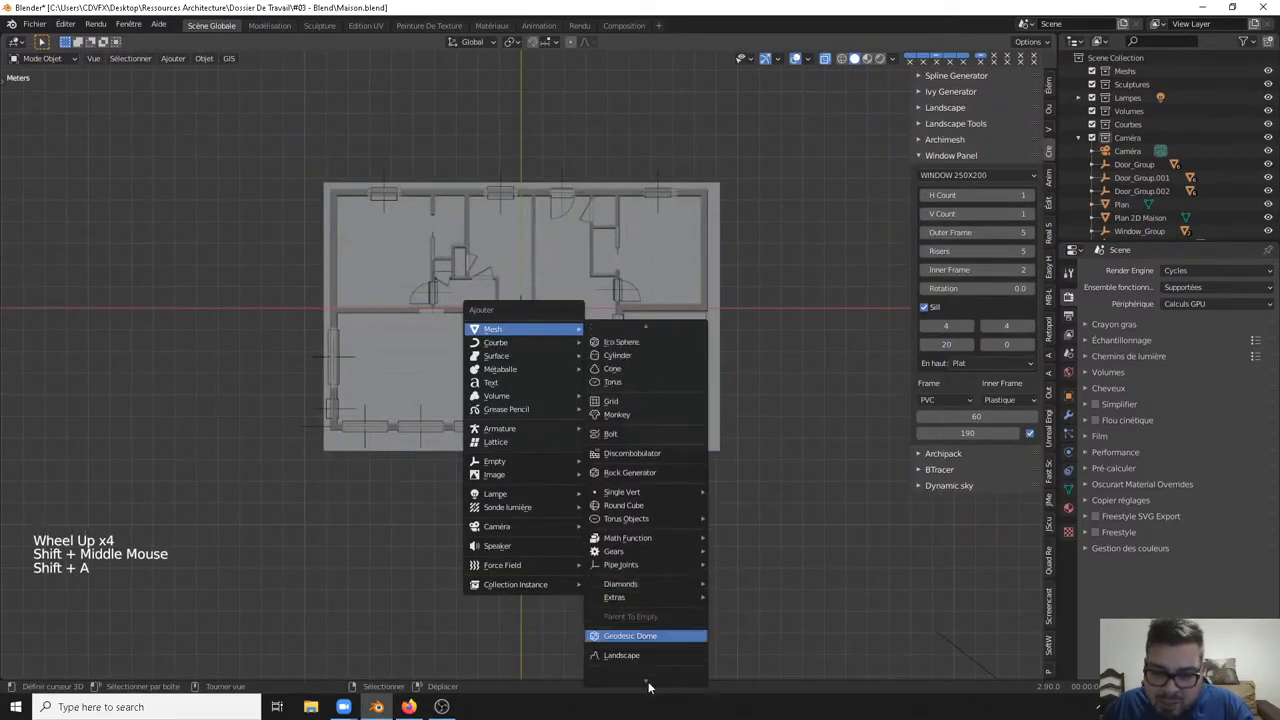
mouse_move(649, 661)
left_click(777, 550)
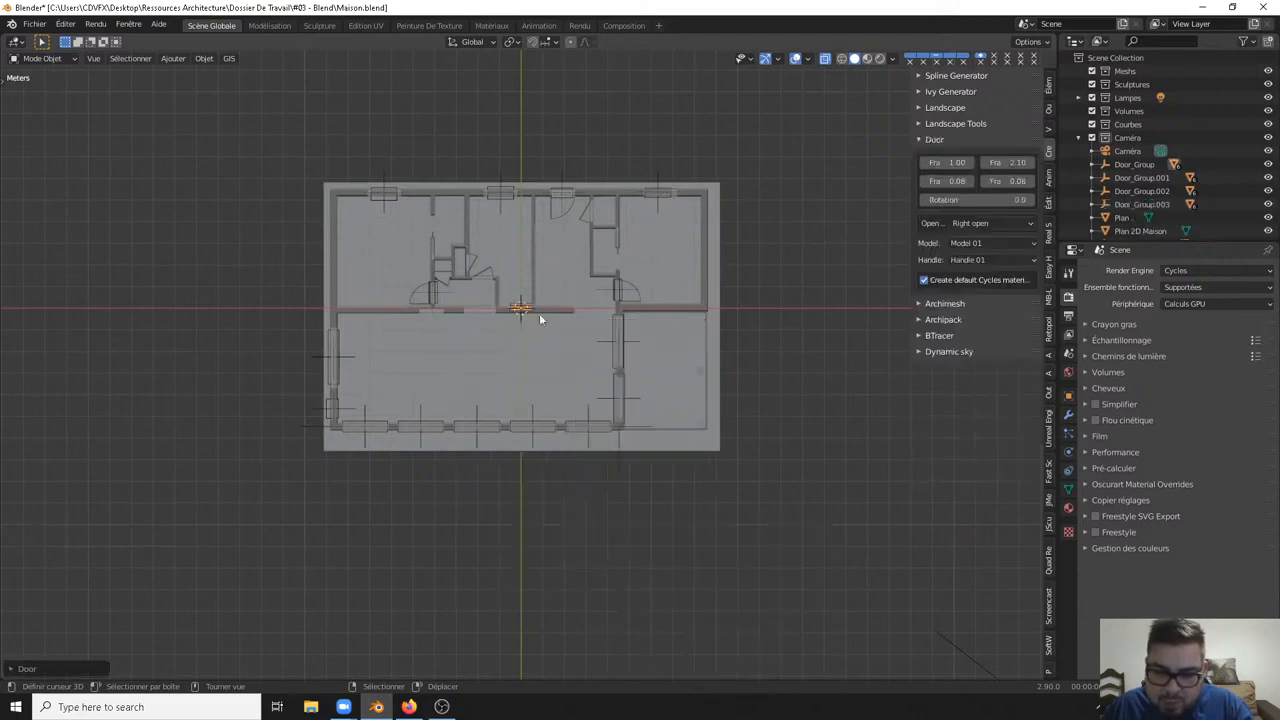
Step: Move the new door group from the world origin into the nearest marked opening of the long central wall, on the negative X side
scroll(539, 313, "up", 4)
middle_click_drag(520, 277, 594, 434, "shift")
right_click(550, 378)
right_click(550, 374)
key("g")
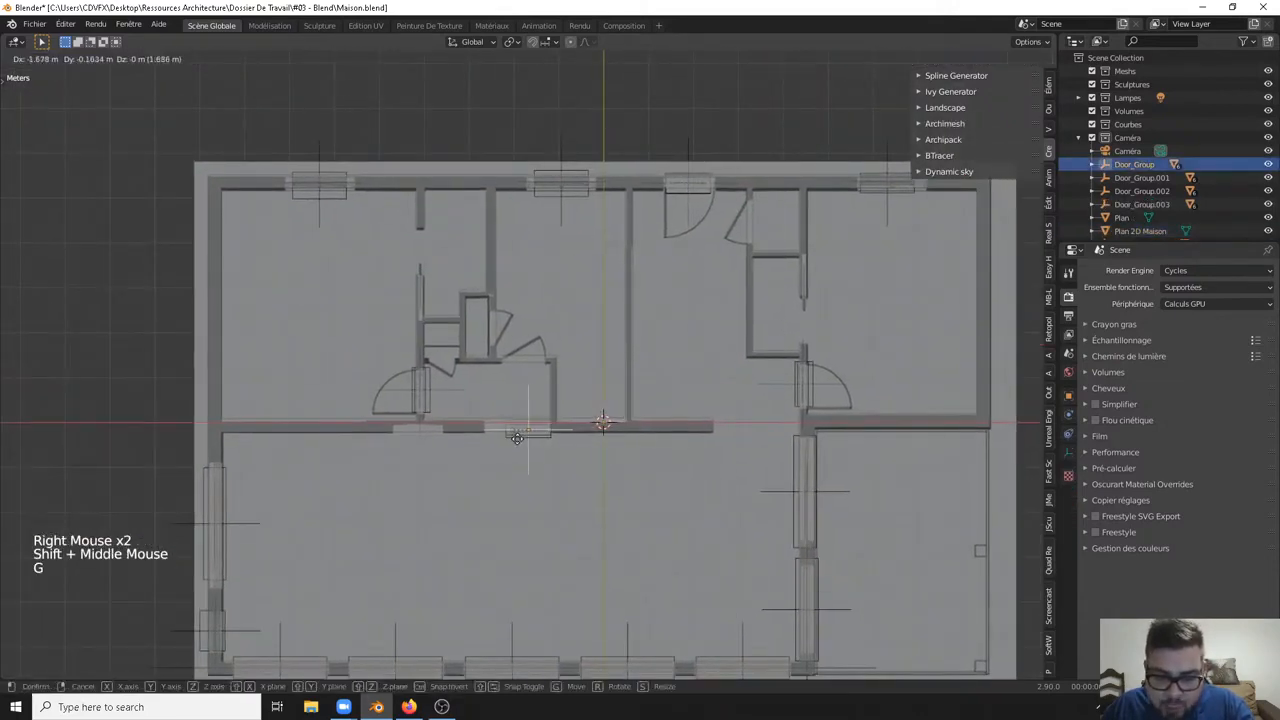
key("shift")
left_click(505, 455)
Step: Scale the new door group along X so that it spans the full width of the central wall opening
scroll(507, 449, "up", 4)
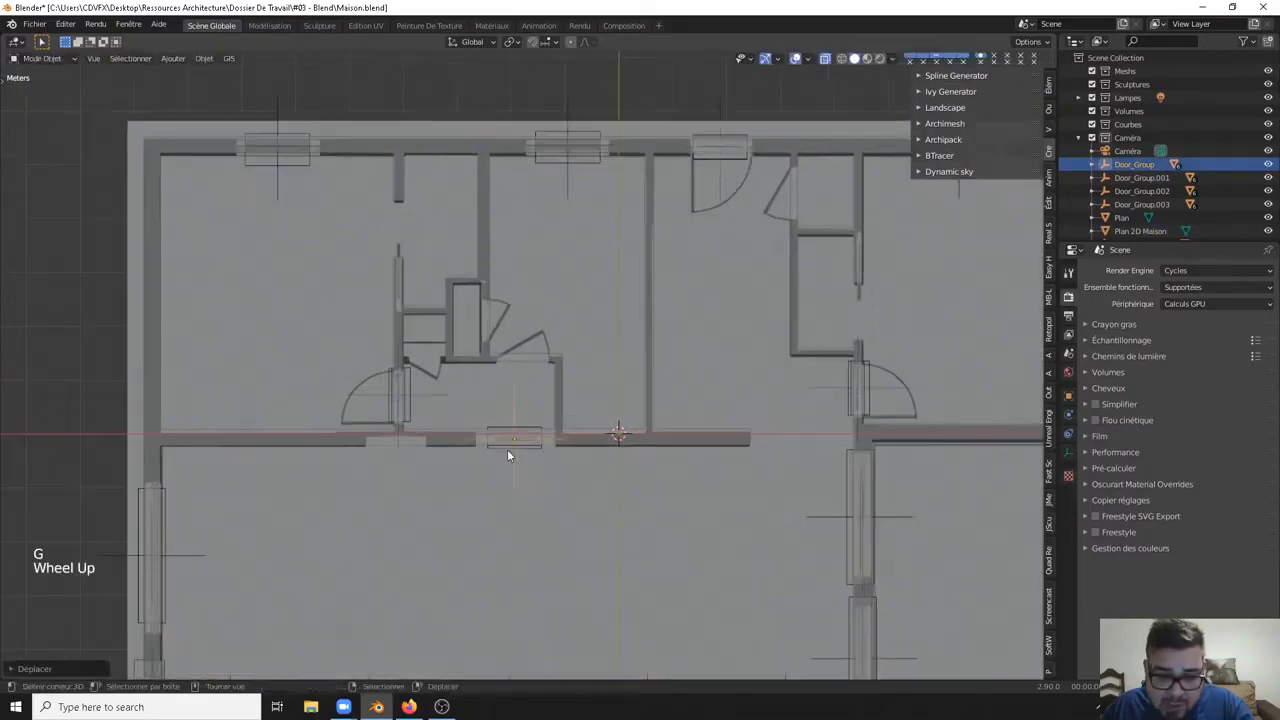
key("s")
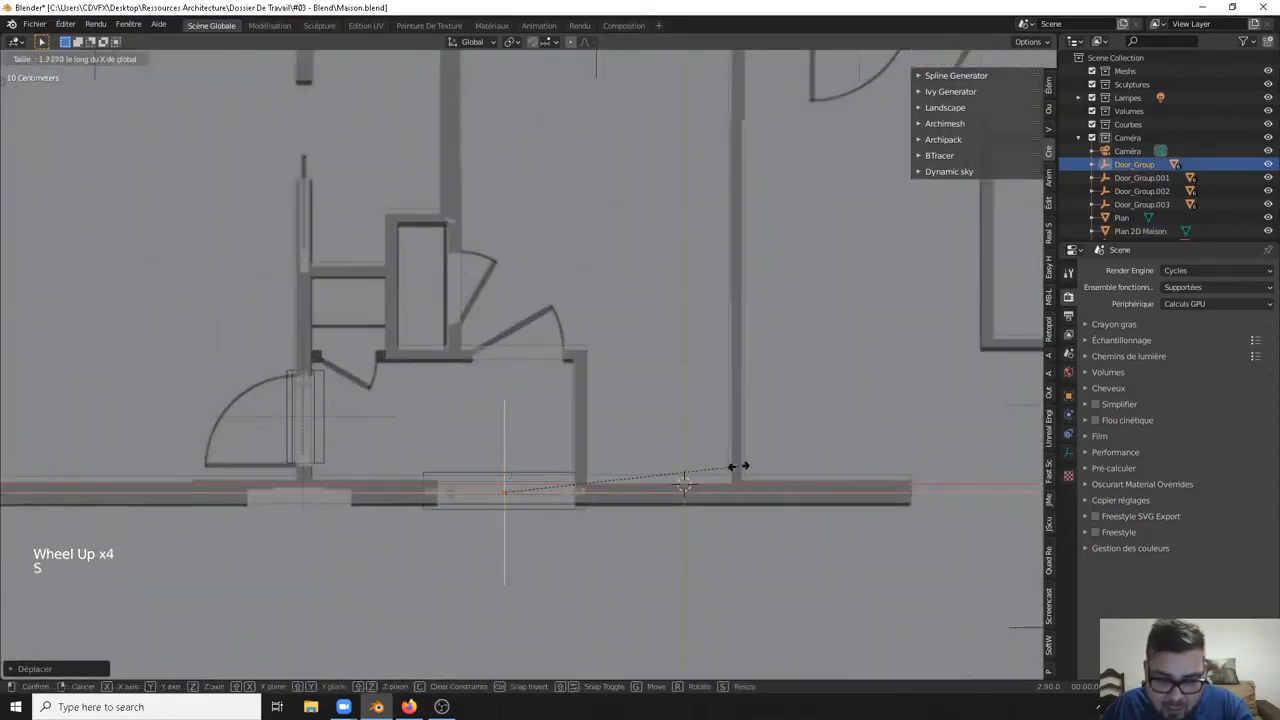
left_click(570, 459)
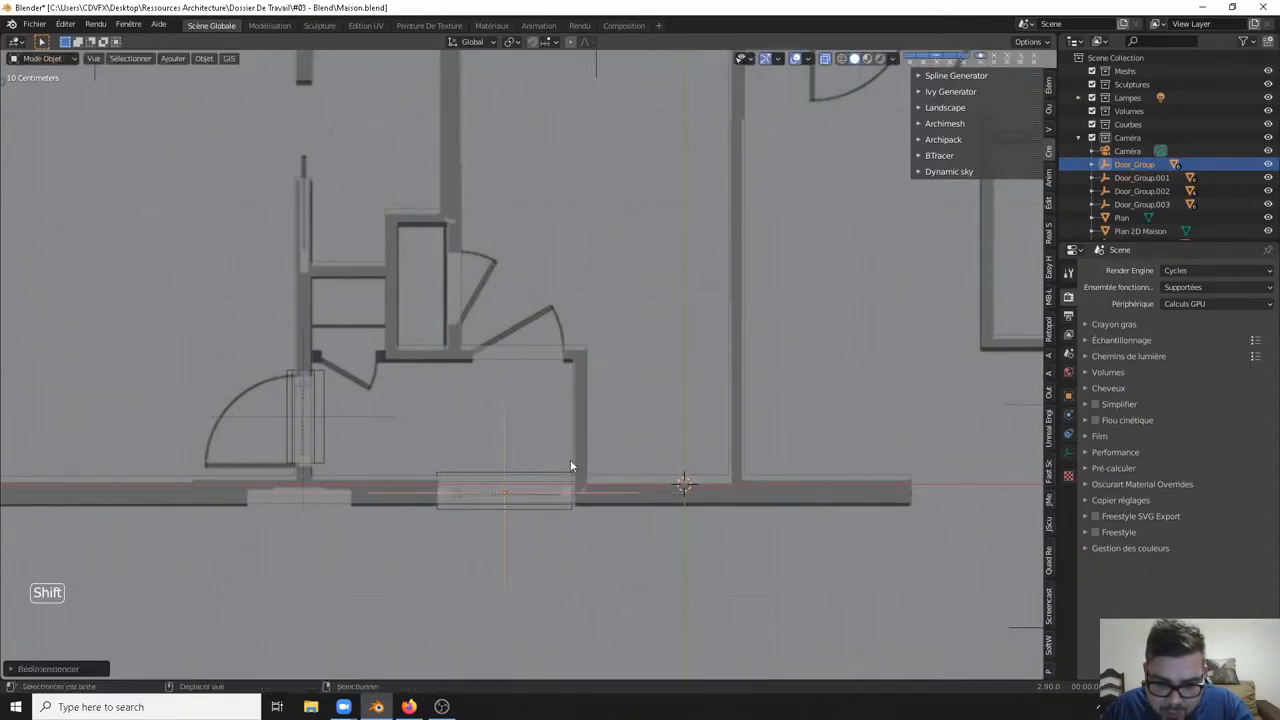
Step: Turn off X-ray and examine the new door's placement in the central wall from several angles
scroll(589, 516, "down", 4)
middle_click_drag(589, 516, 633, 395)
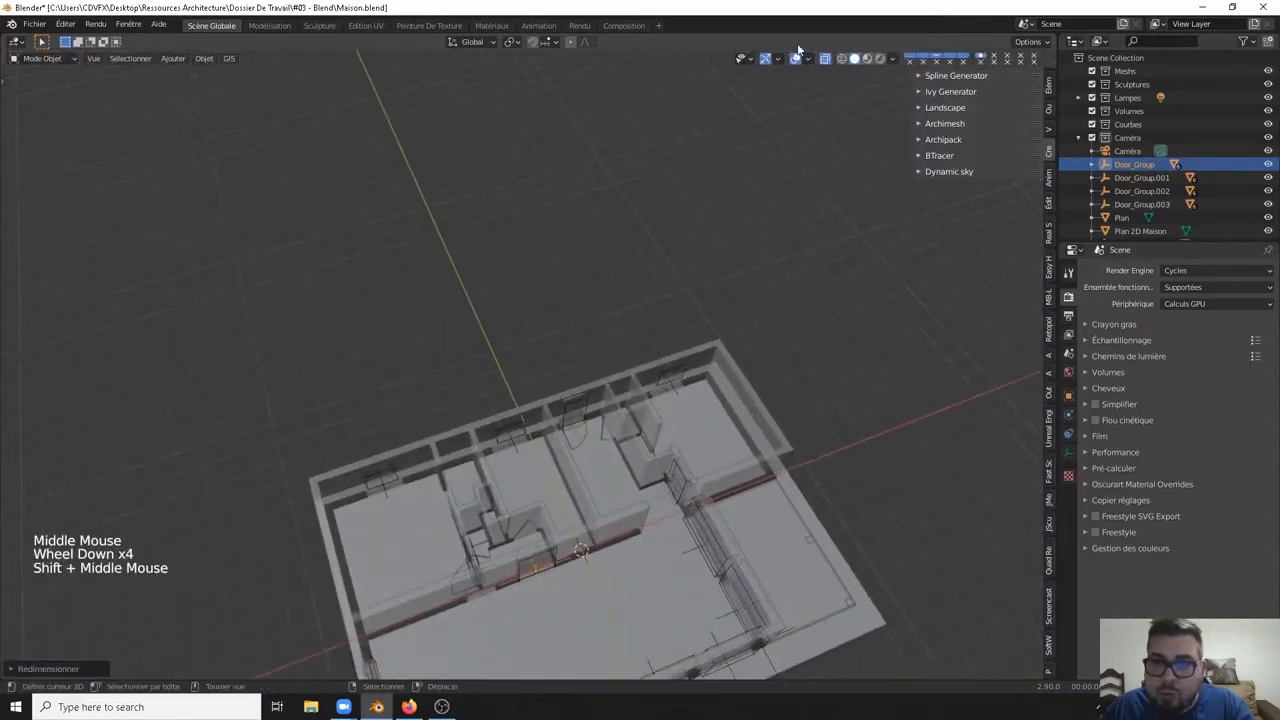
left_click(836, 60)
middle_click_drag(620, 450, 623, 392, "shift")
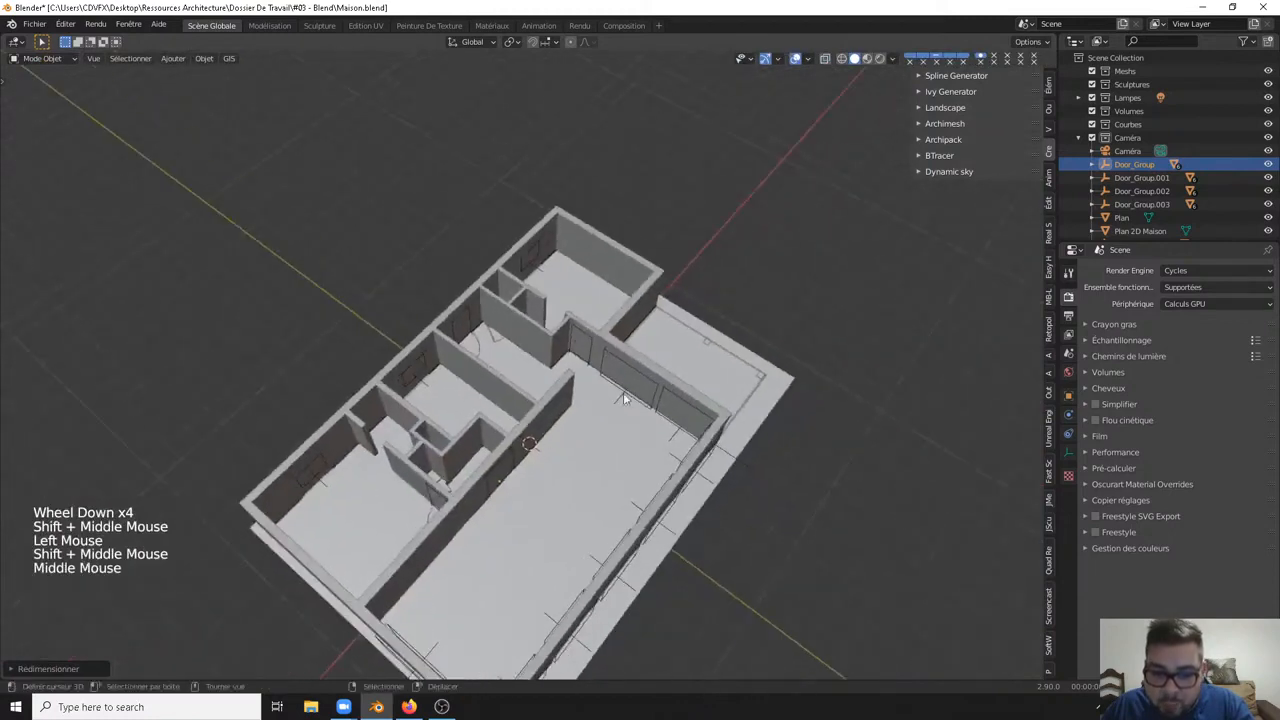
scroll(467, 480, "up", 3)
middle_click_drag(467, 480, 606, 322)
scroll(611, 222, "down", 4)
key("KP_Decimal")
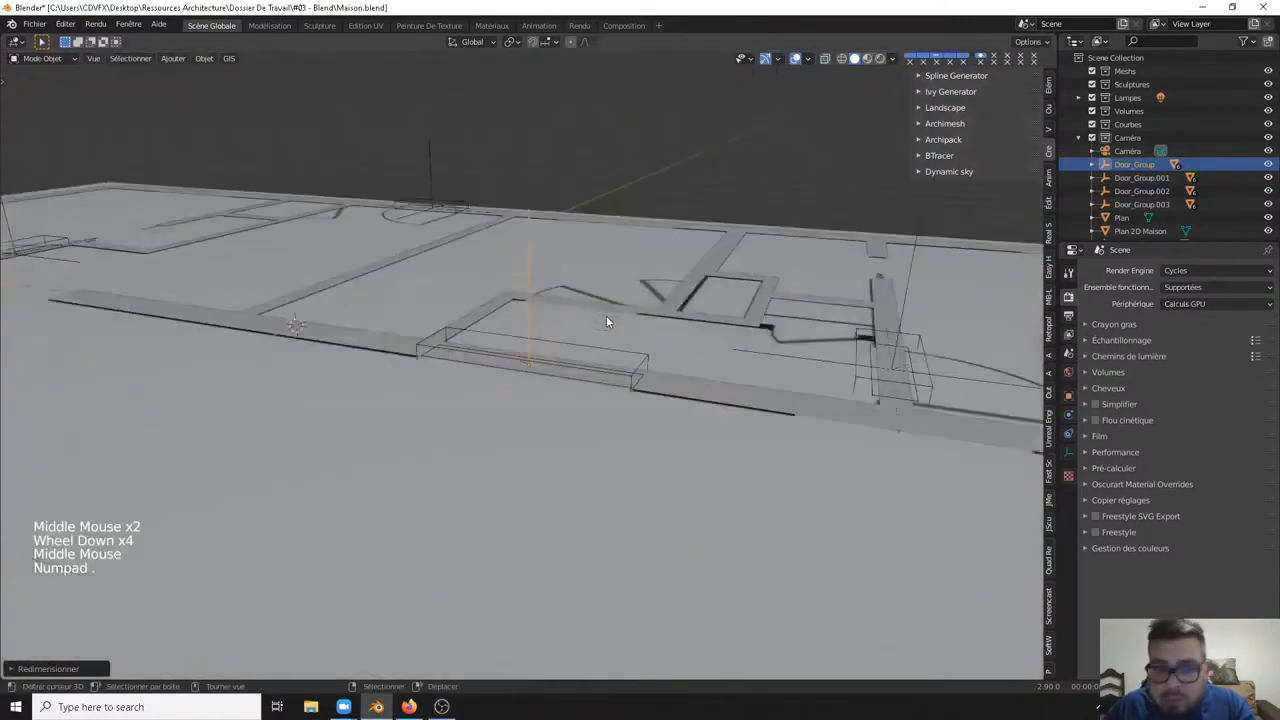
middle_click_drag(338, 279, 497, 263)
scroll(533, 432, "down", 6)
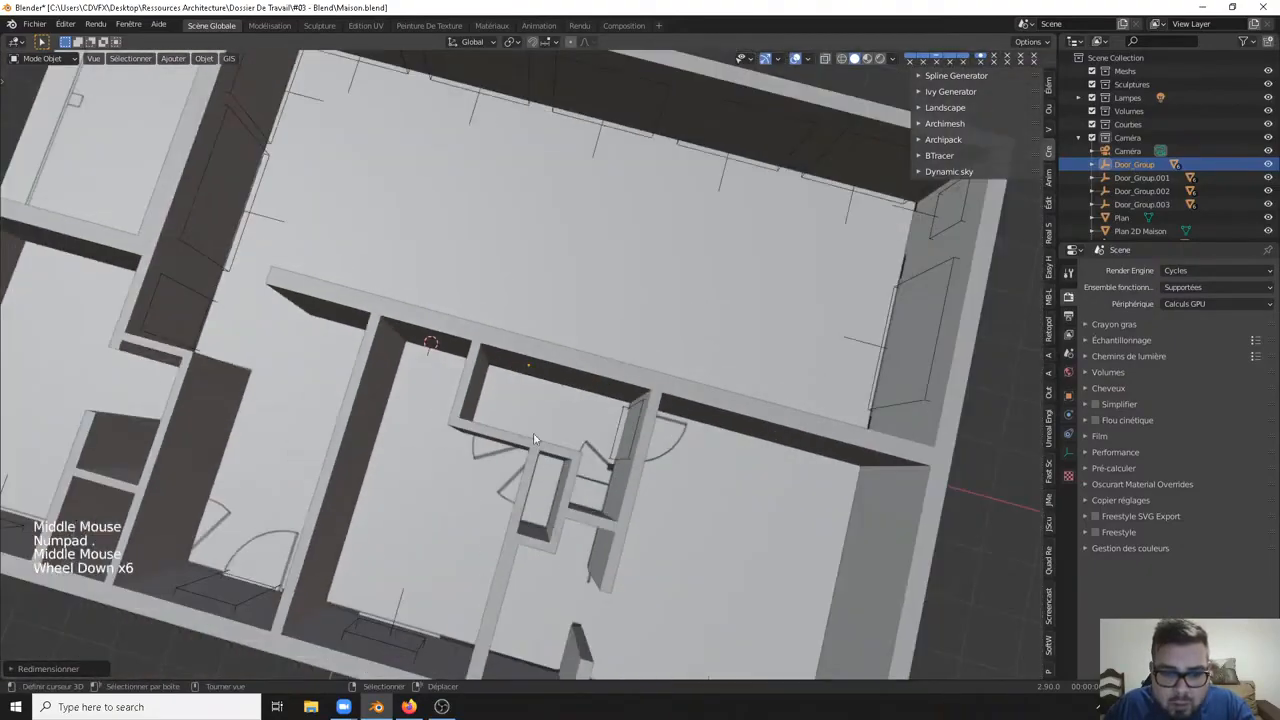
middle_click_drag(533, 432, 422, 407)
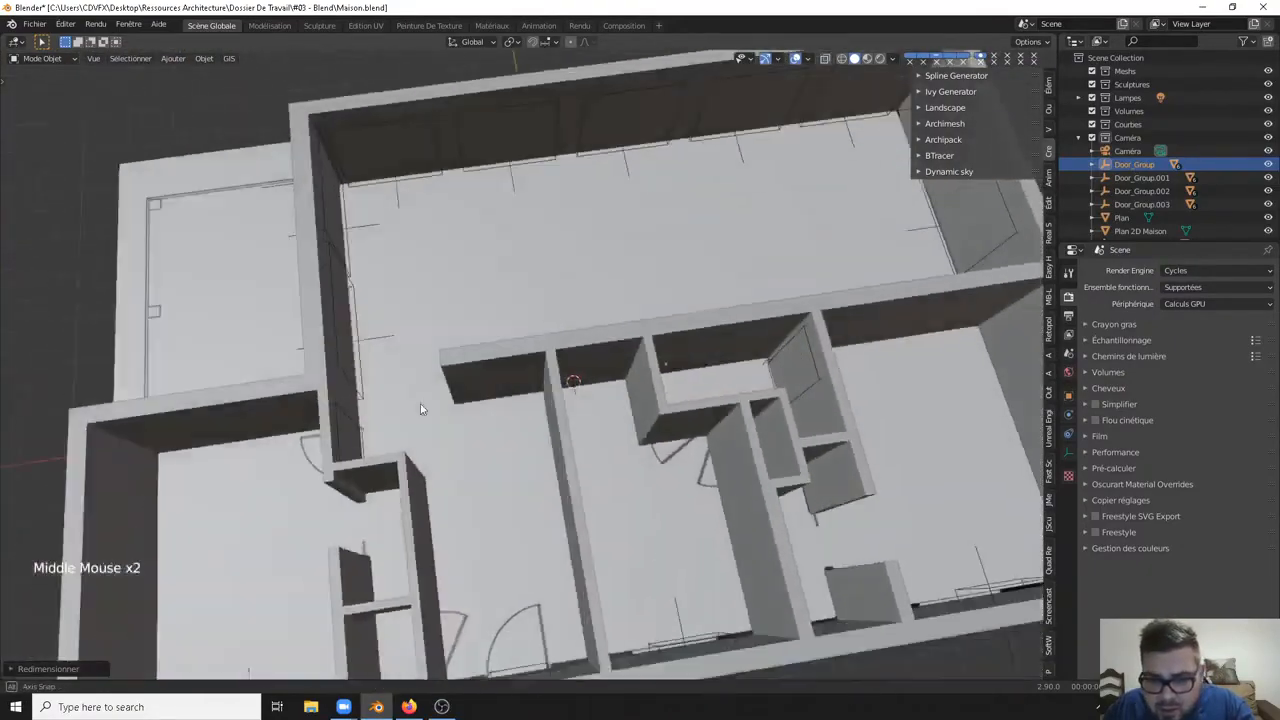
middle_click_drag(553, 310, 700, 365, "shift")
scroll(617, 262, "up", 3)
middle_click_drag(617, 262, 430, 428, "shift")
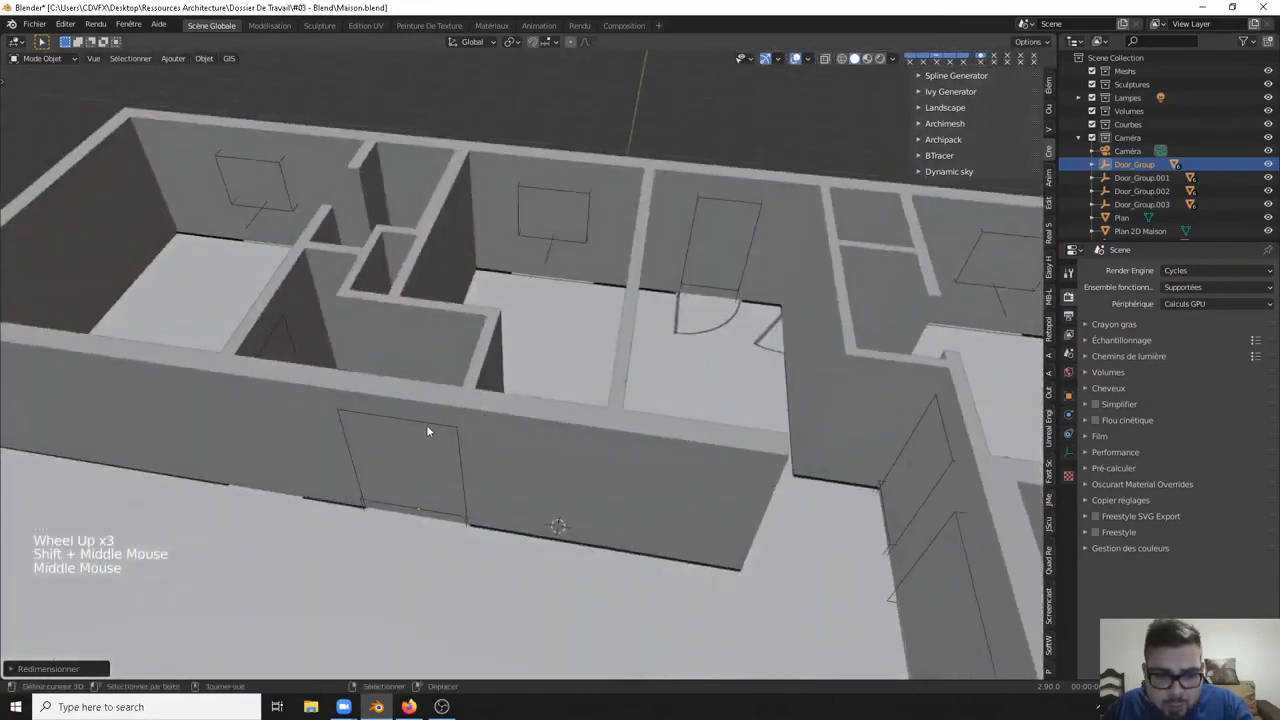
Step: Scale the new door's cutout box along Y through the wall thickness, undoing the first scaling attempt and redoing it
right_click(430, 424)
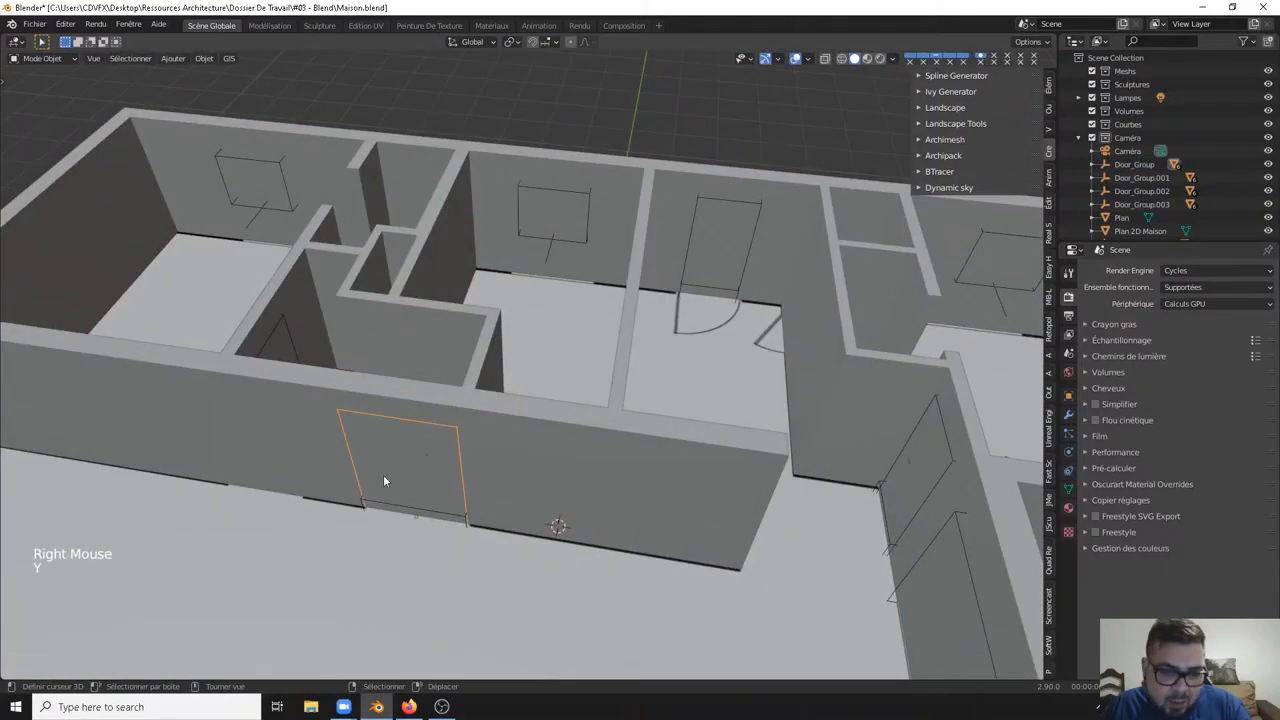
key("x")
right_click(446, 428)
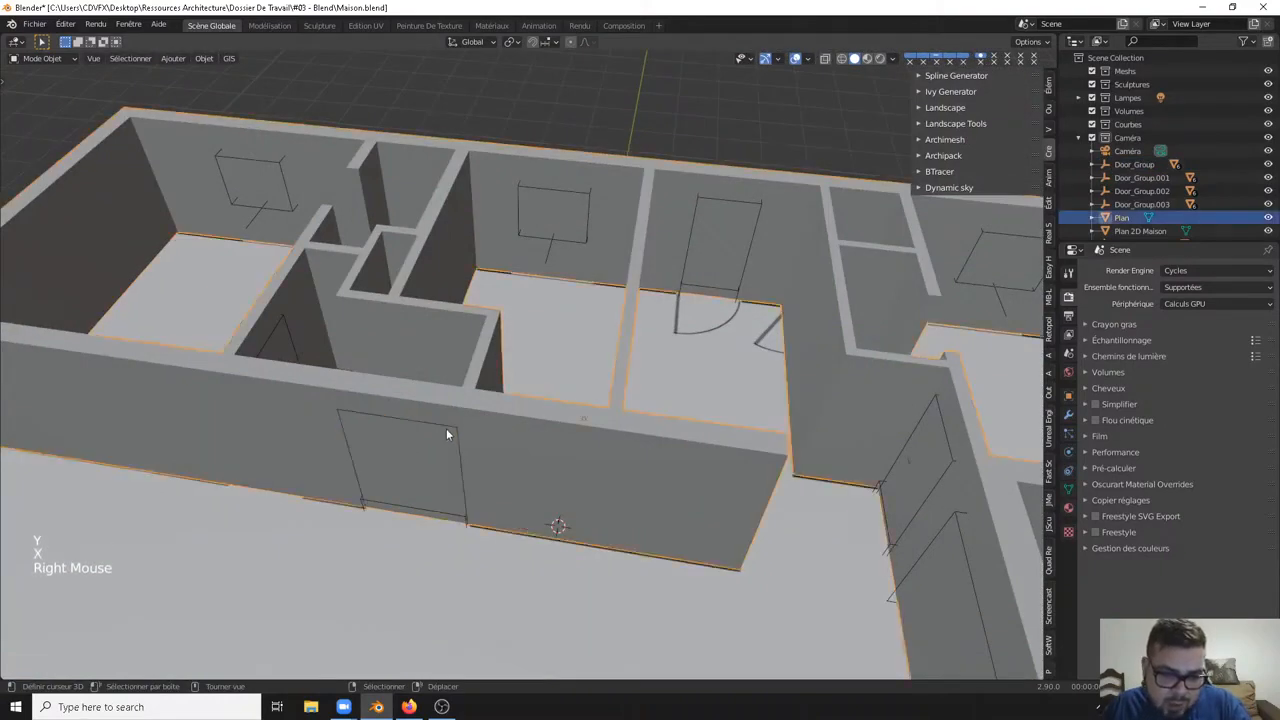
right_click(446, 427)
key("s")
key("y")
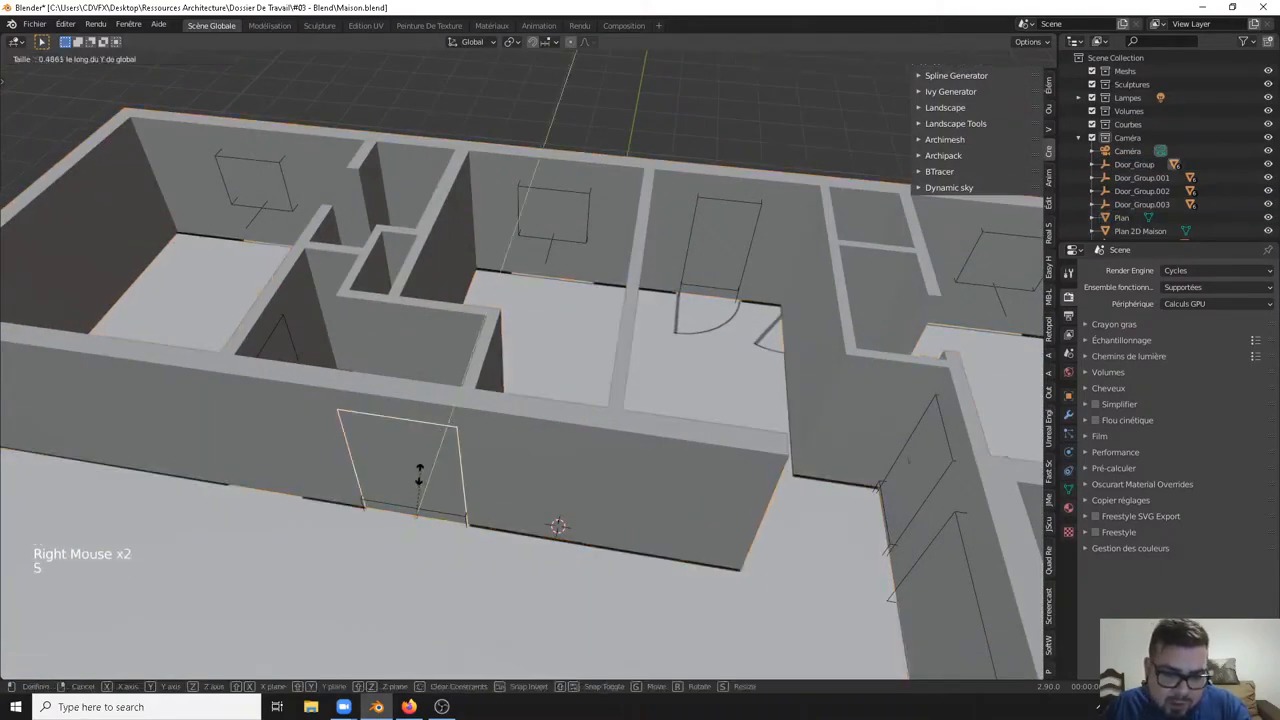
left_click(358, 520)
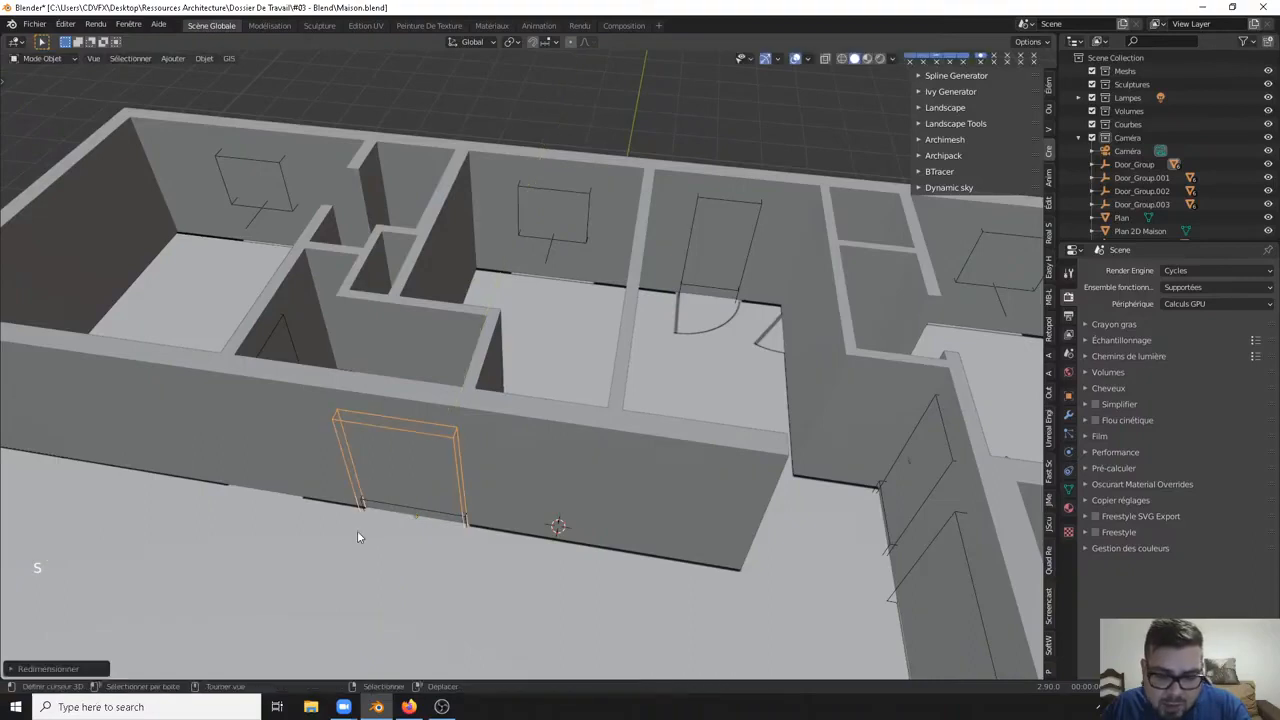
key("g")
key("ctrl+z")
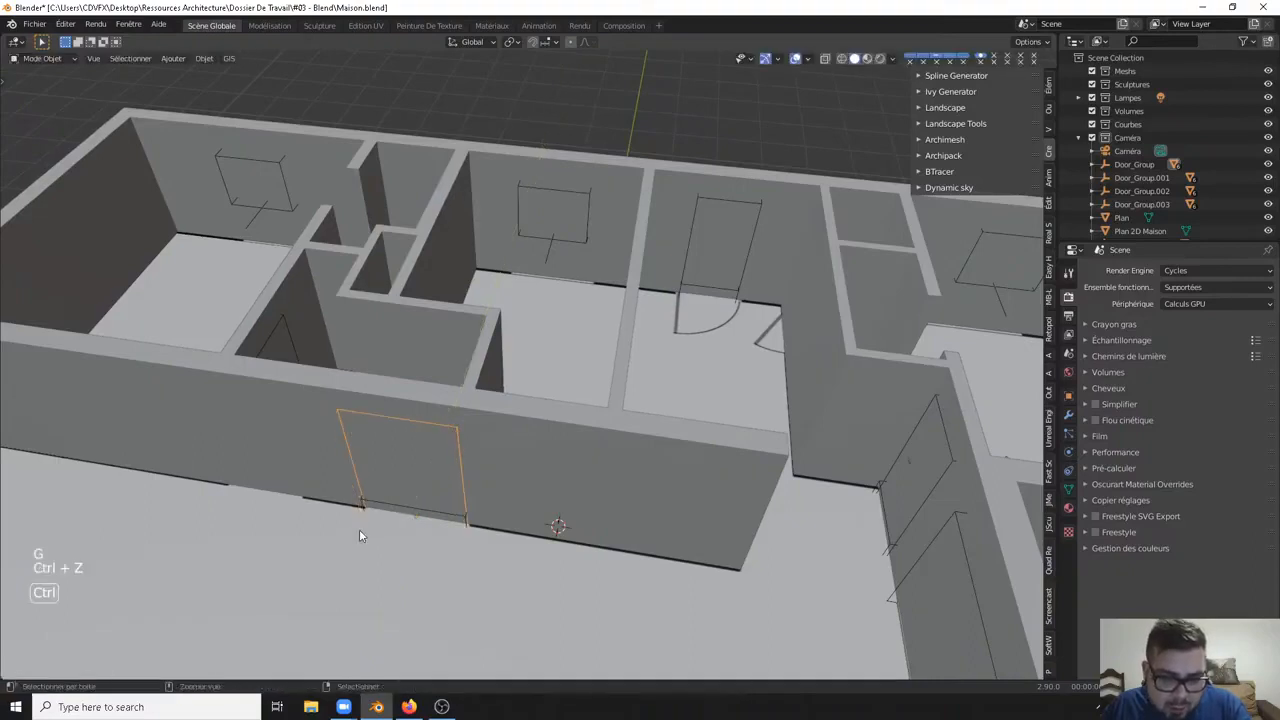
key("s")
key("y")
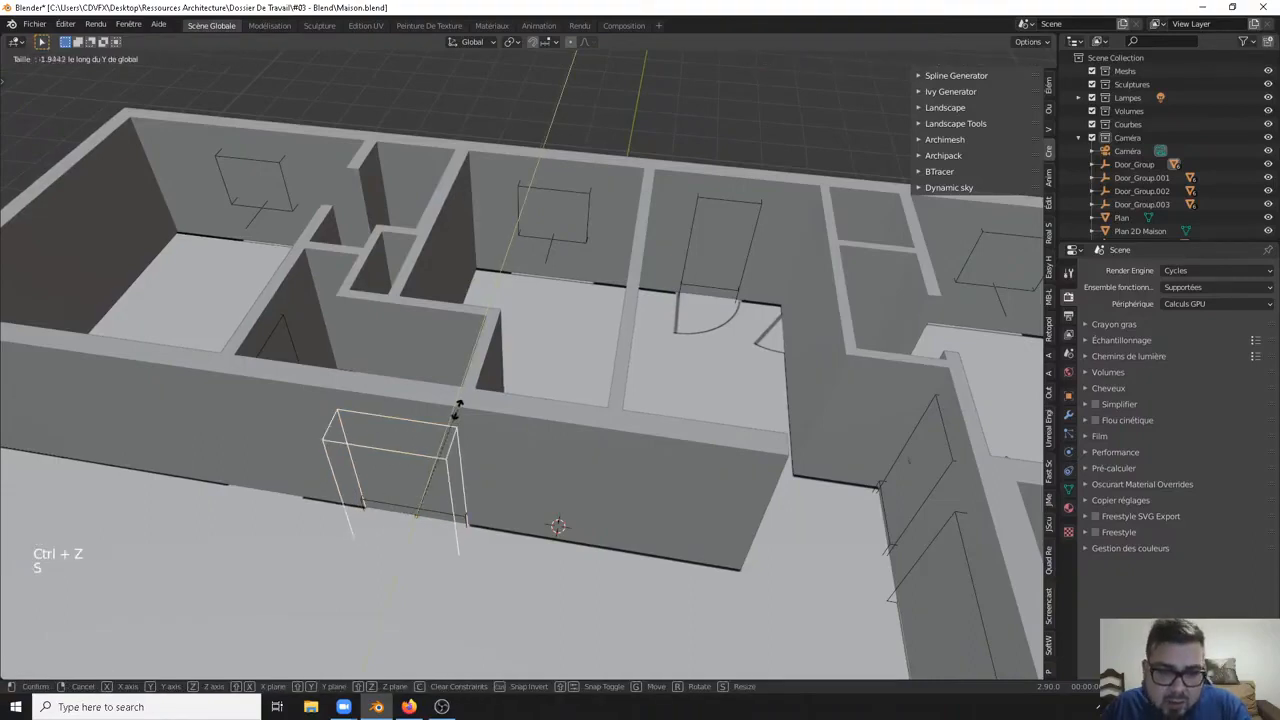
left_click(362, 590)
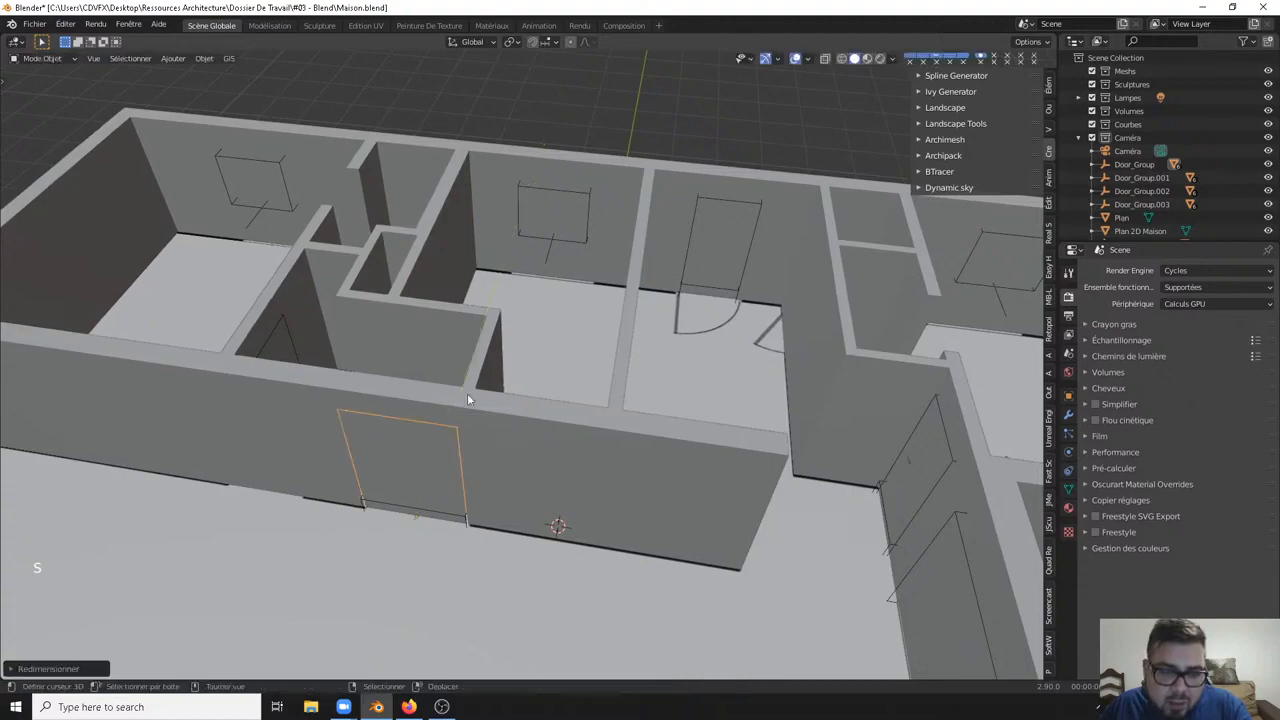
Step: Check the new door in its opening with the overlays hidden and shown again, and in wireframe shading
middle_click_drag(467, 398, 505, 406)
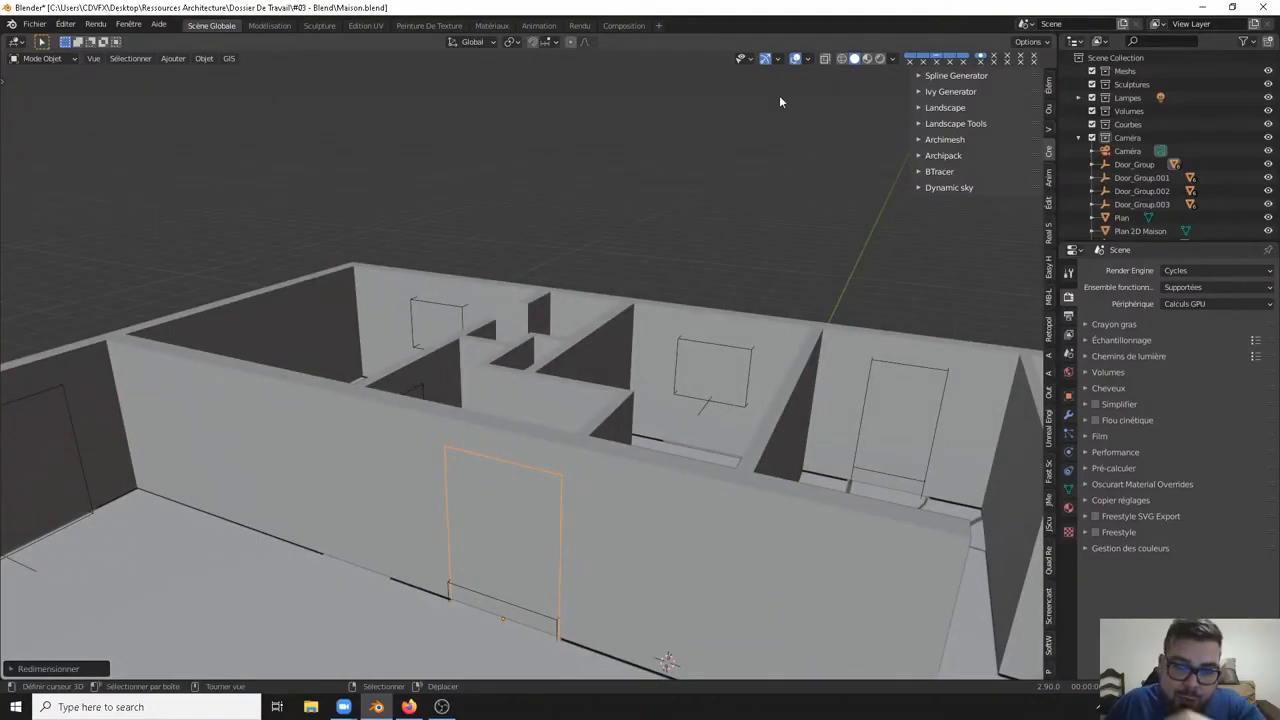
left_click(797, 62)
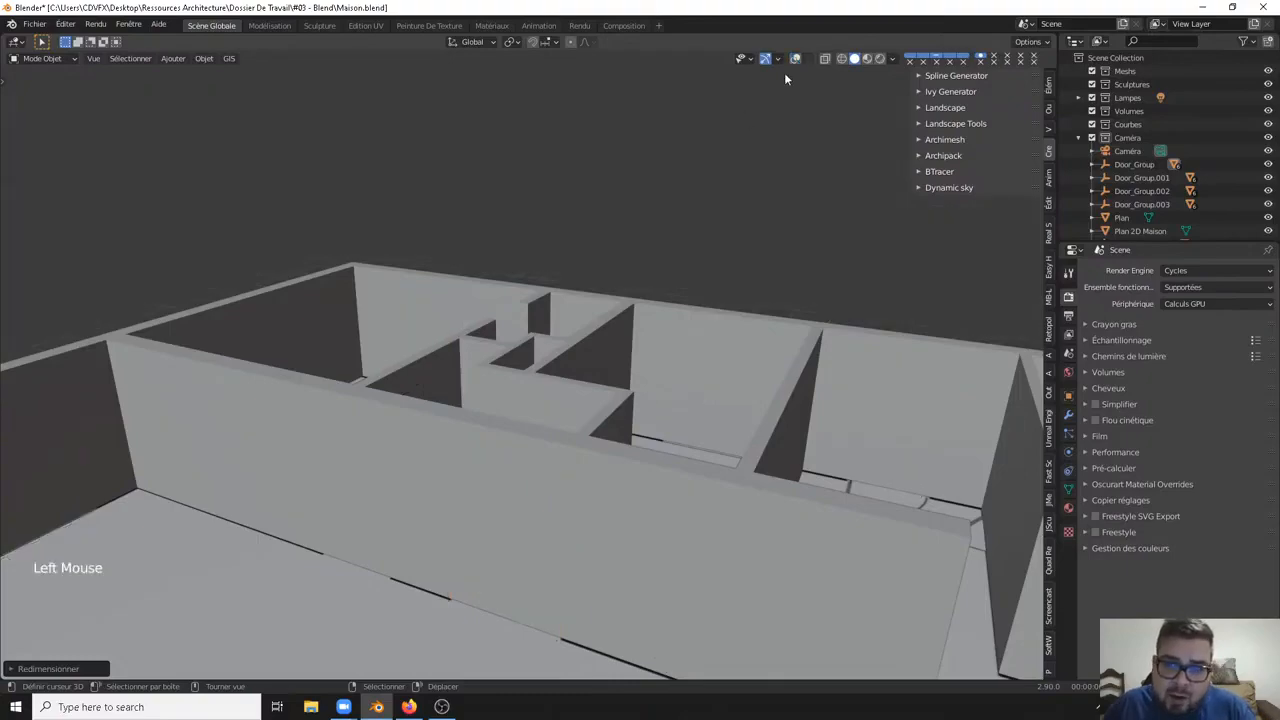
left_click(794, 58)
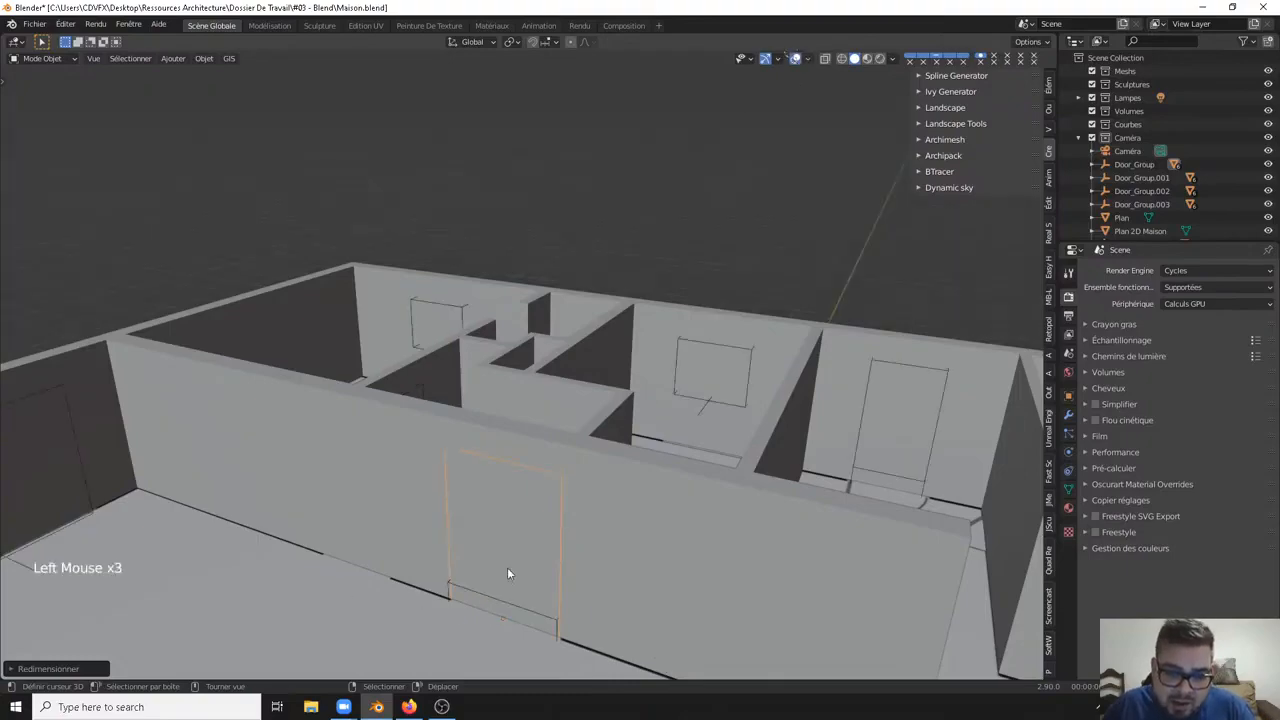
middle_click_drag(507, 573, 515, 517)
key("z")
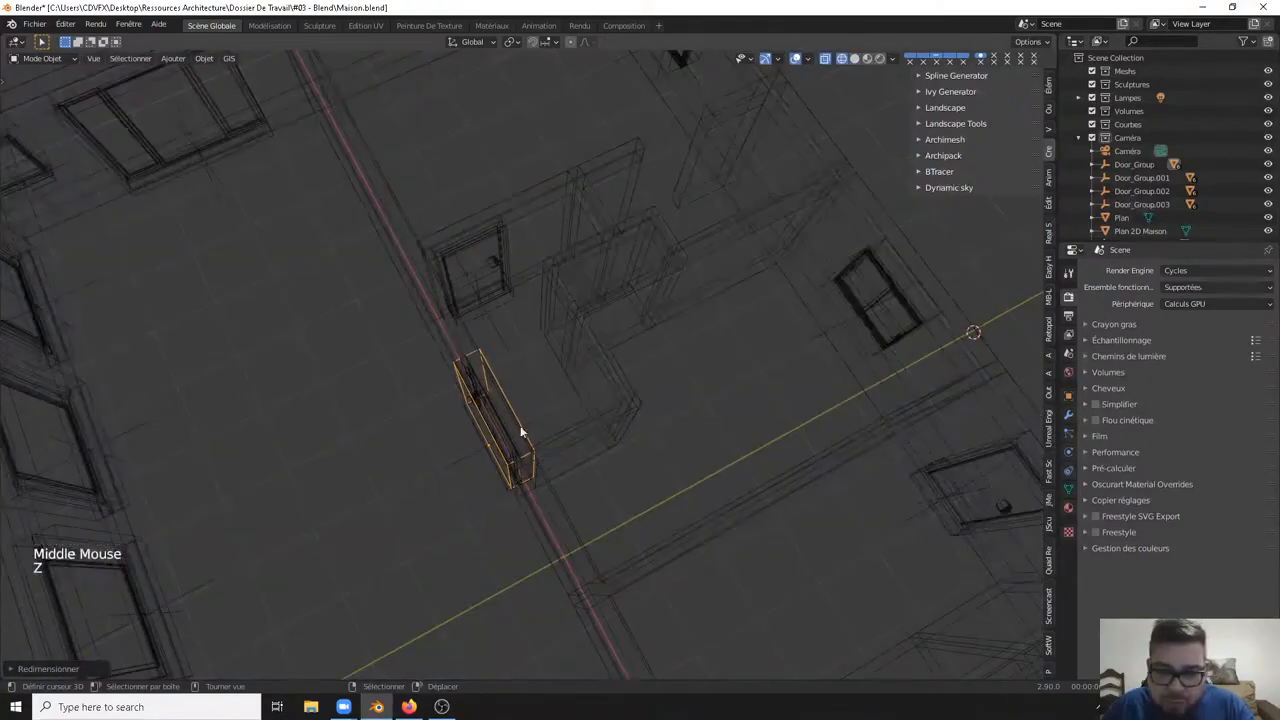
Step: Delete the door leaf Door.003 from DoorFrame.003 in the new Door_Group, keeping the frame and cutout box
right_click(540, 418)
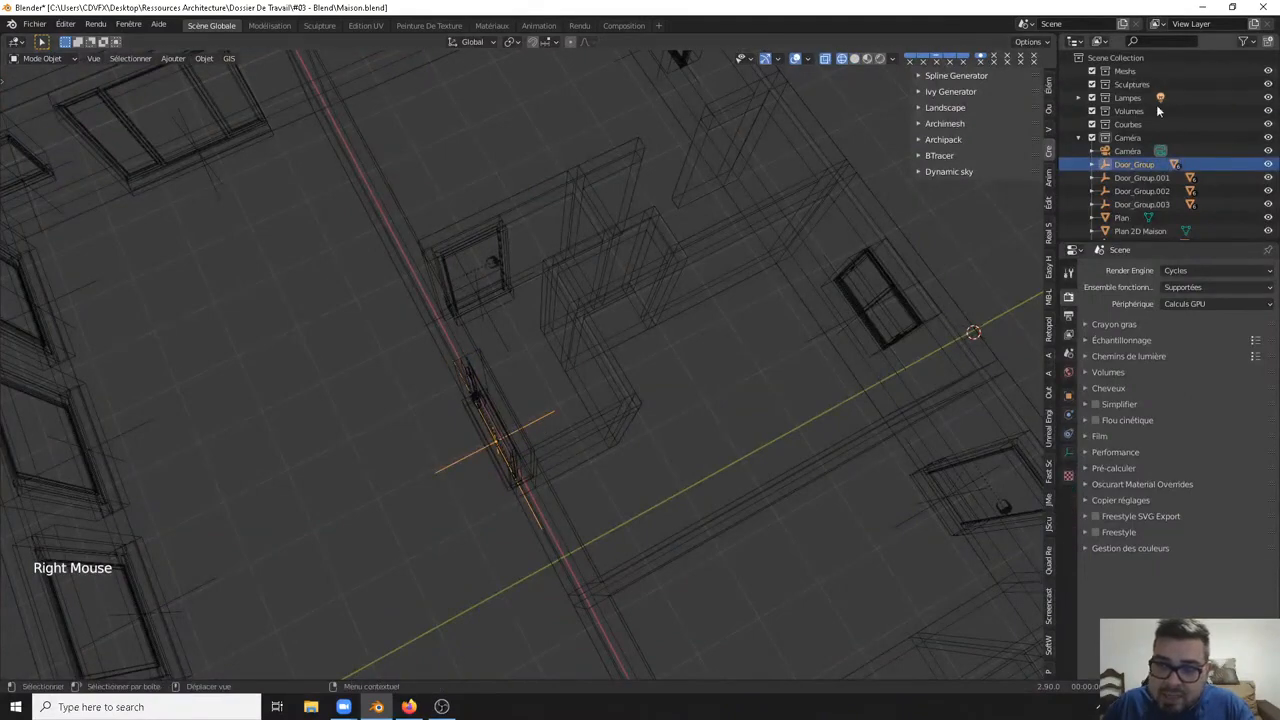
key("KP_Decimal")
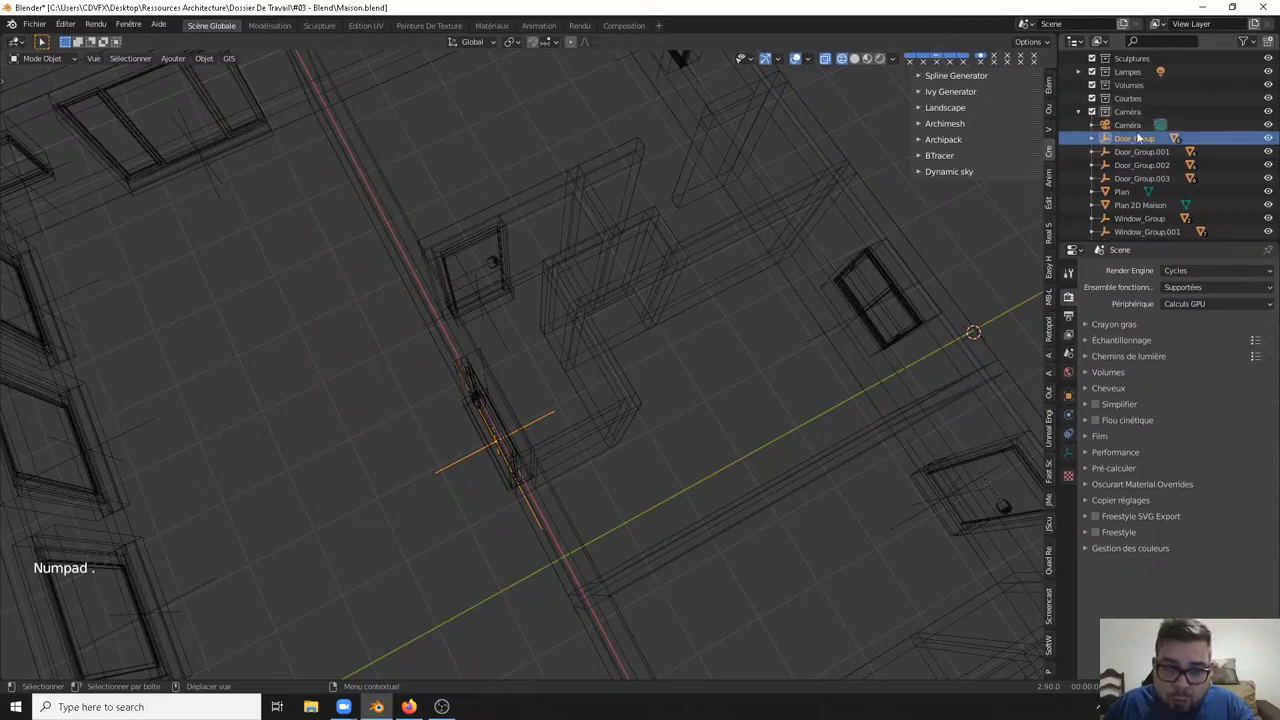
left_click(1091, 139)
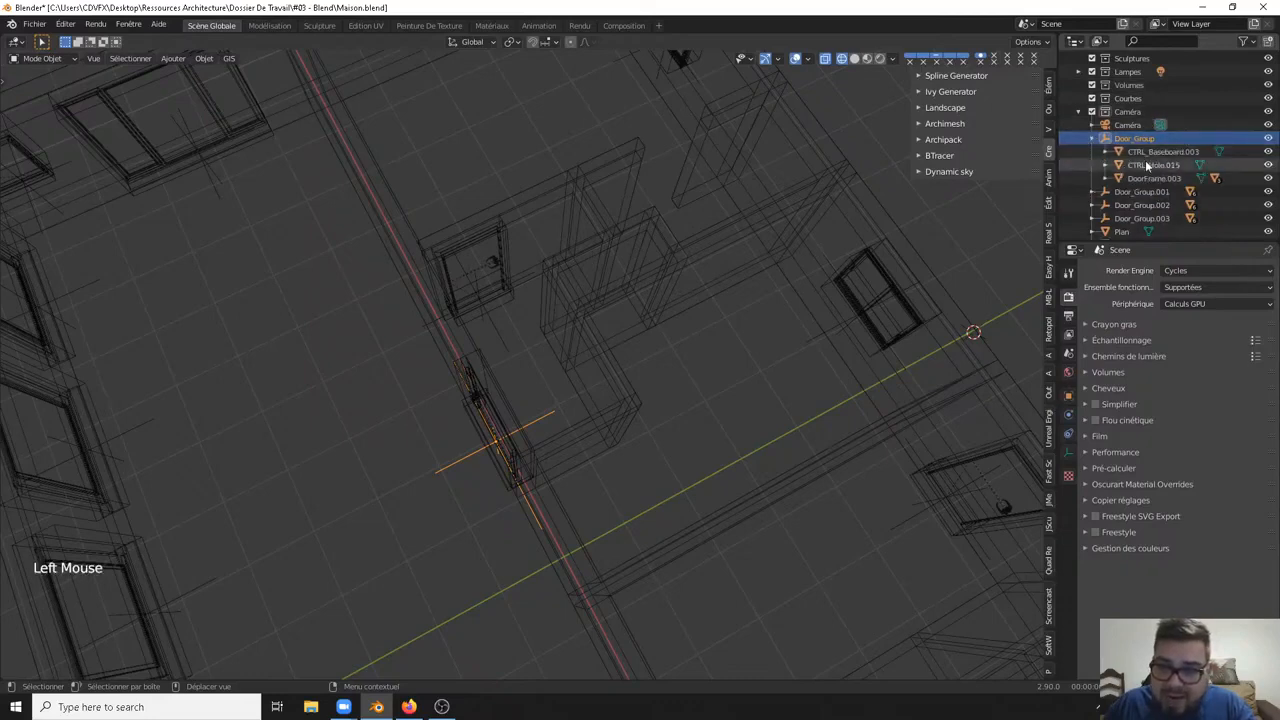
left_click(1154, 178)
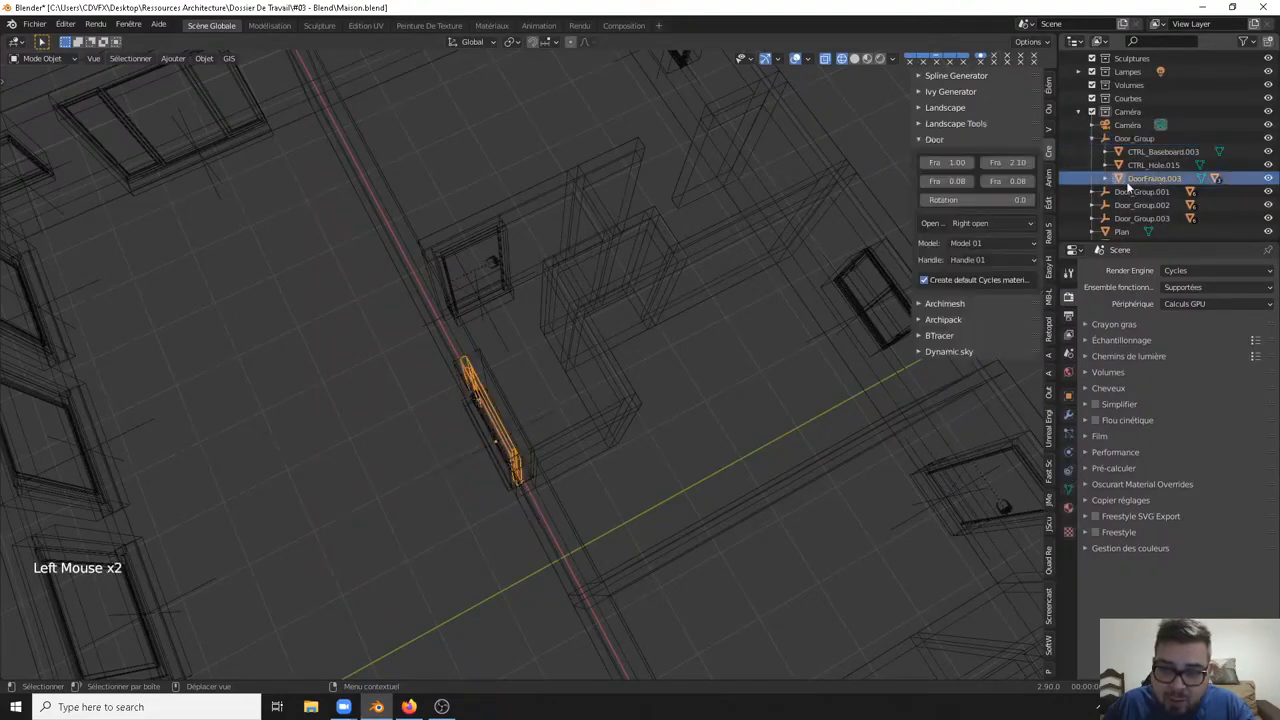
left_click(1105, 178)
left_click(1156, 204)
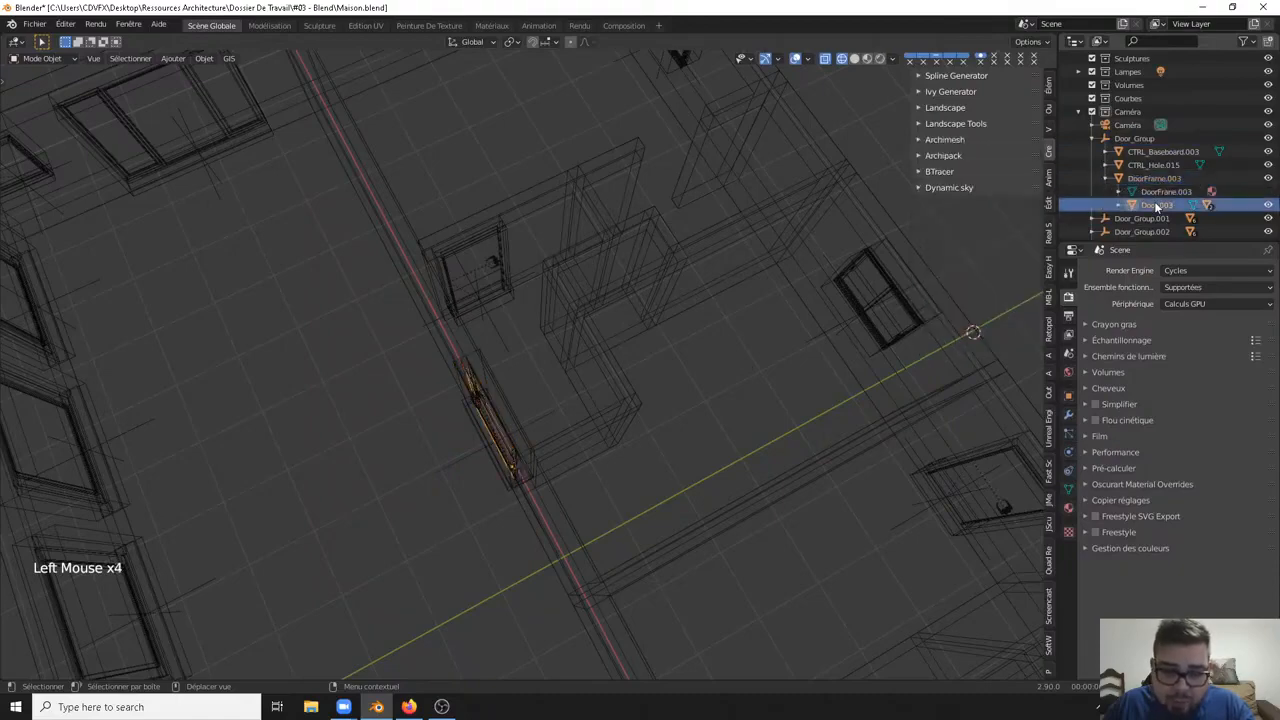
middle_click_drag(690, 400, 774, 314)
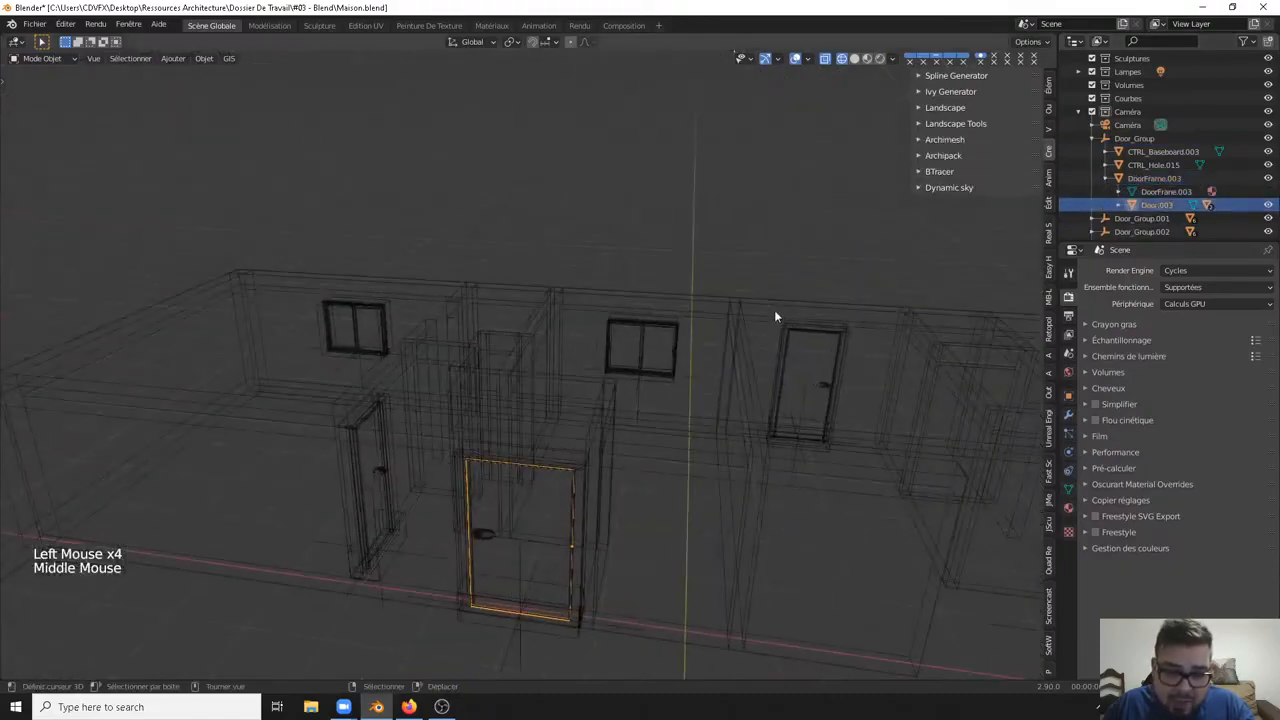
right_click(1167, 204)
left_click(1121, 235)
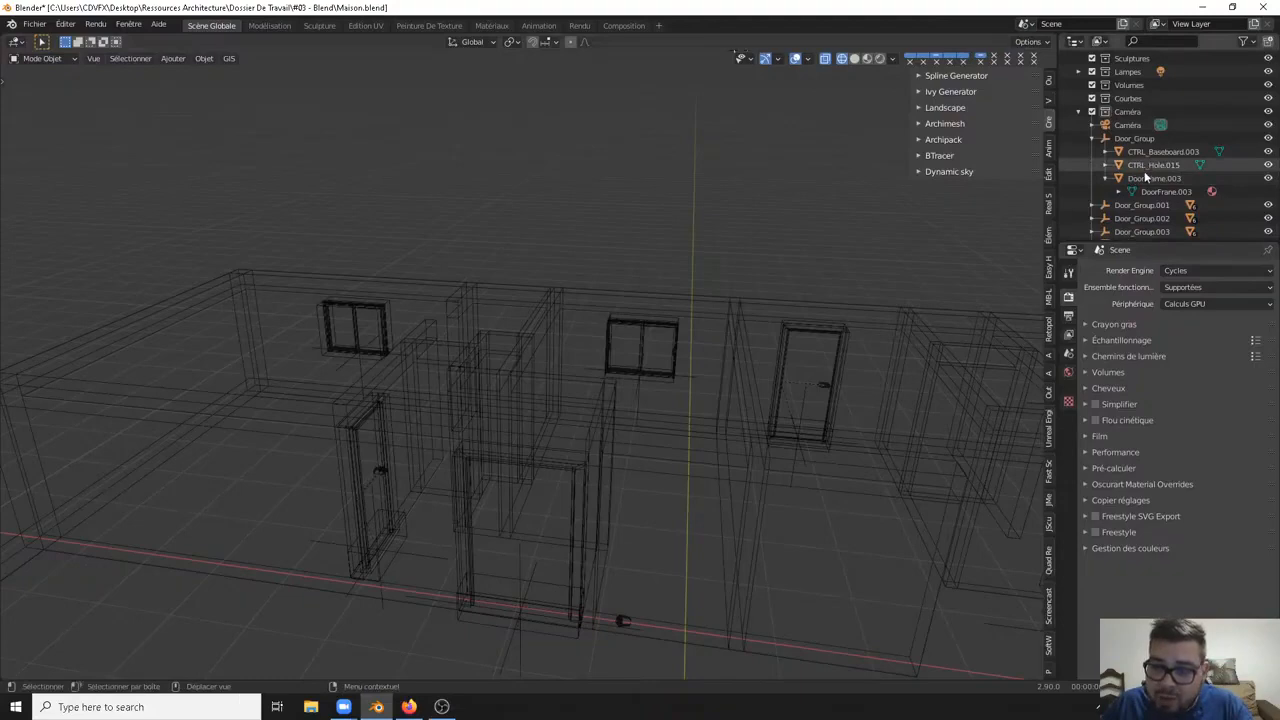
Step: Examine the contents of DoorFrame.003, CTRL_Hole.015 and CTRL_Baseboard.003 inside the new Door_Group
left_click(1109, 179)
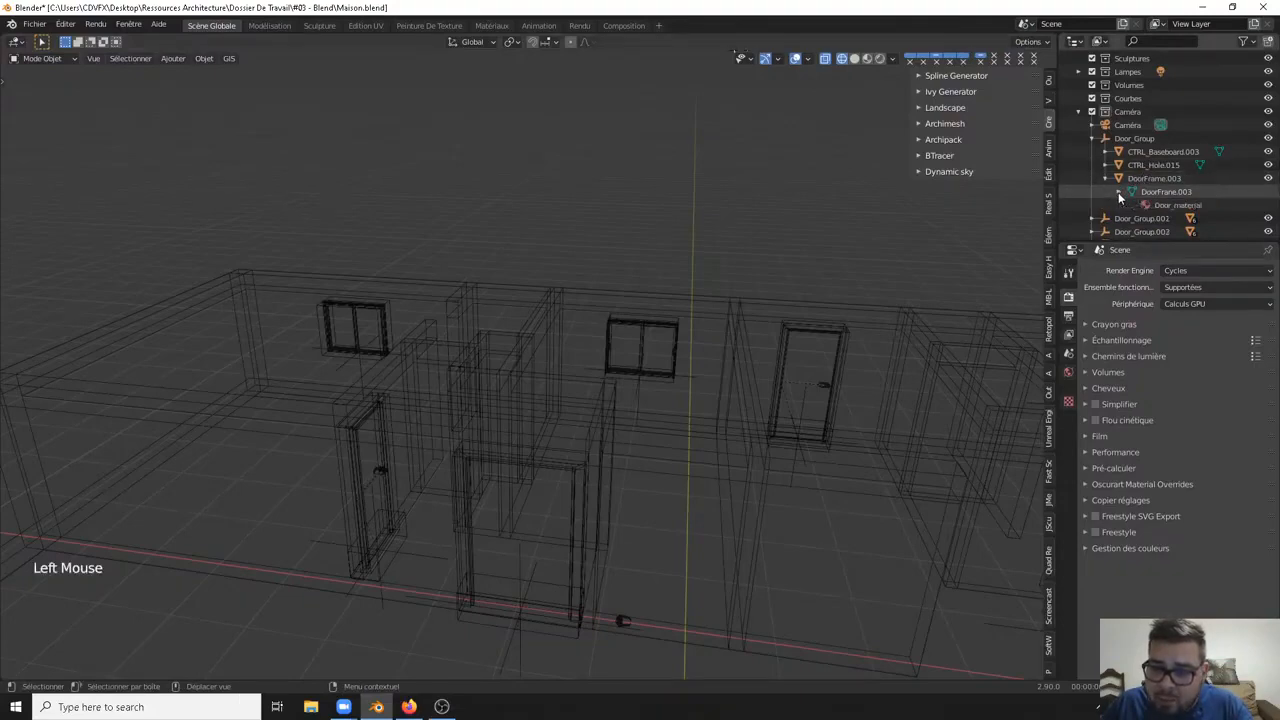
left_click(1109, 179)
left_click(1109, 179)
left_click(1109, 179)
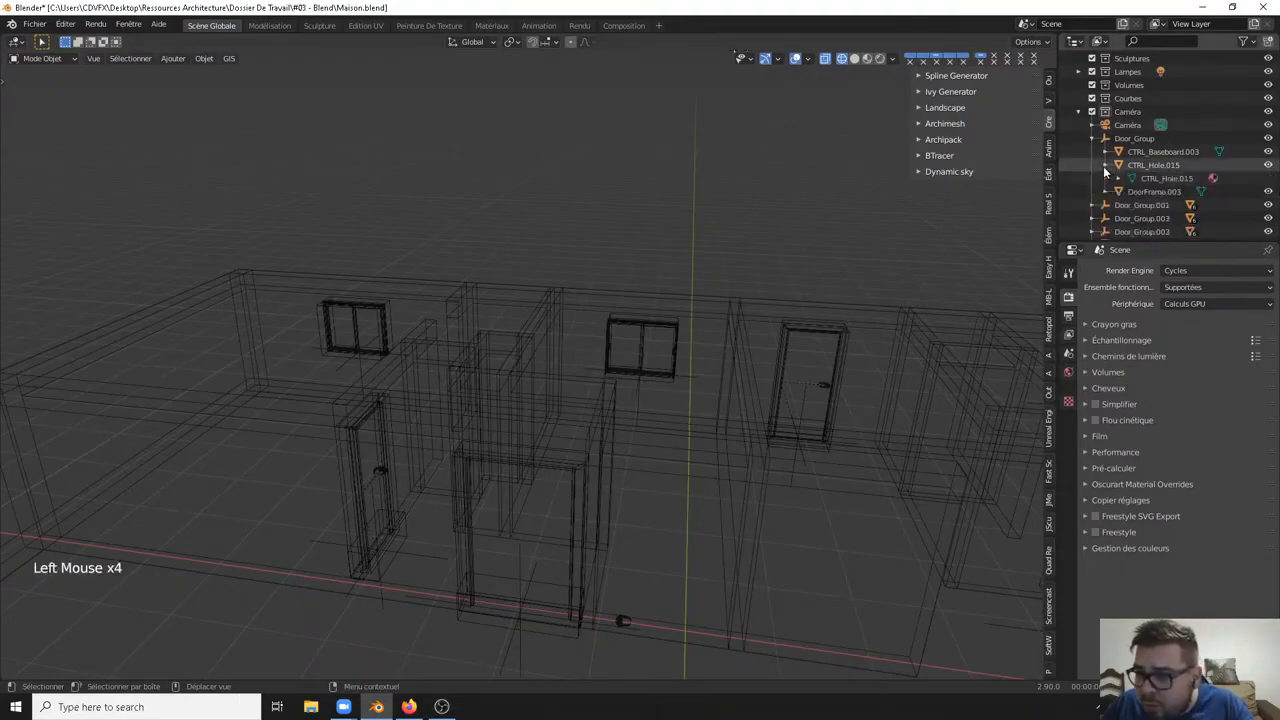
left_click(1109, 179)
left_click(1105, 152)
left_click(1105, 152)
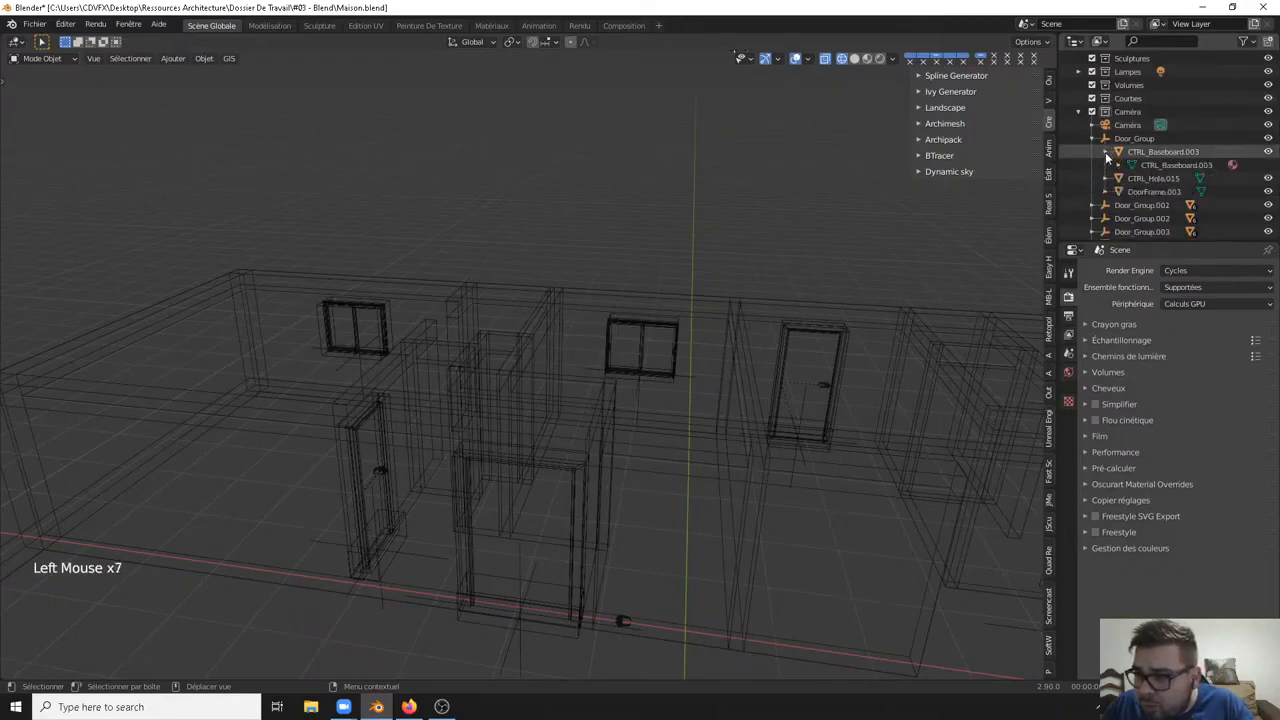
Step: Delete the leftover door handles Handle_Back.003 and Handle_Front.003 from the scene
scroll(1132, 169, "down", 2)
scroll(1134, 168, "down", 1)
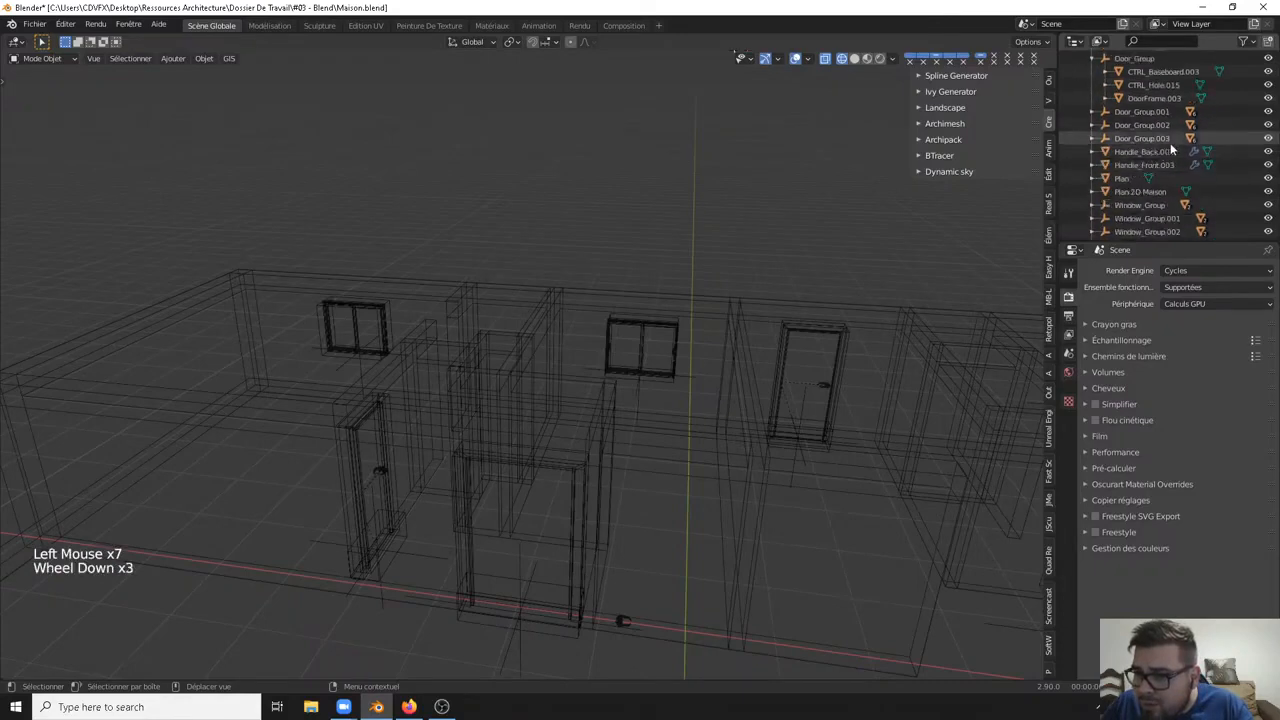
left_click(1154, 154)
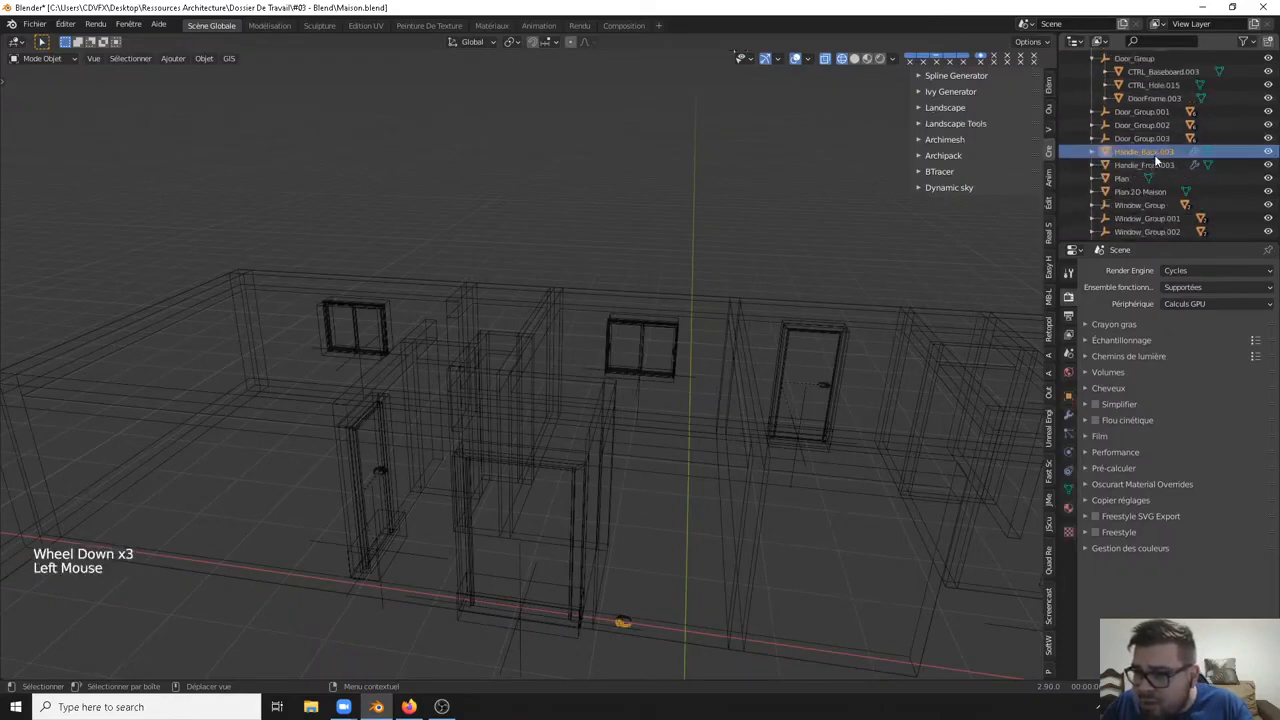
left_click(1145, 167, "shift")
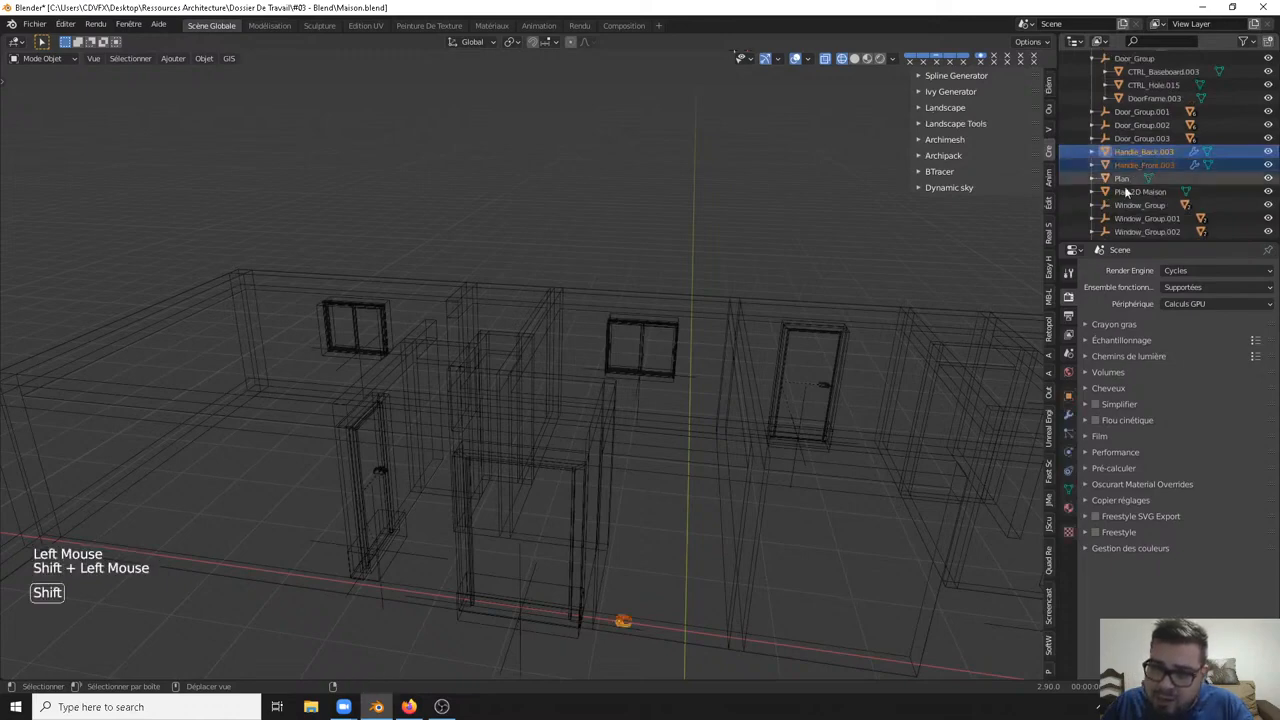
key("x")
left_click(720, 394)
Step: Switch the viewport to solid shading and select the new door's cutout box CTRL_Hole.015 in the central wall
middle_click_drag(608, 477, 640, 417, "shift")
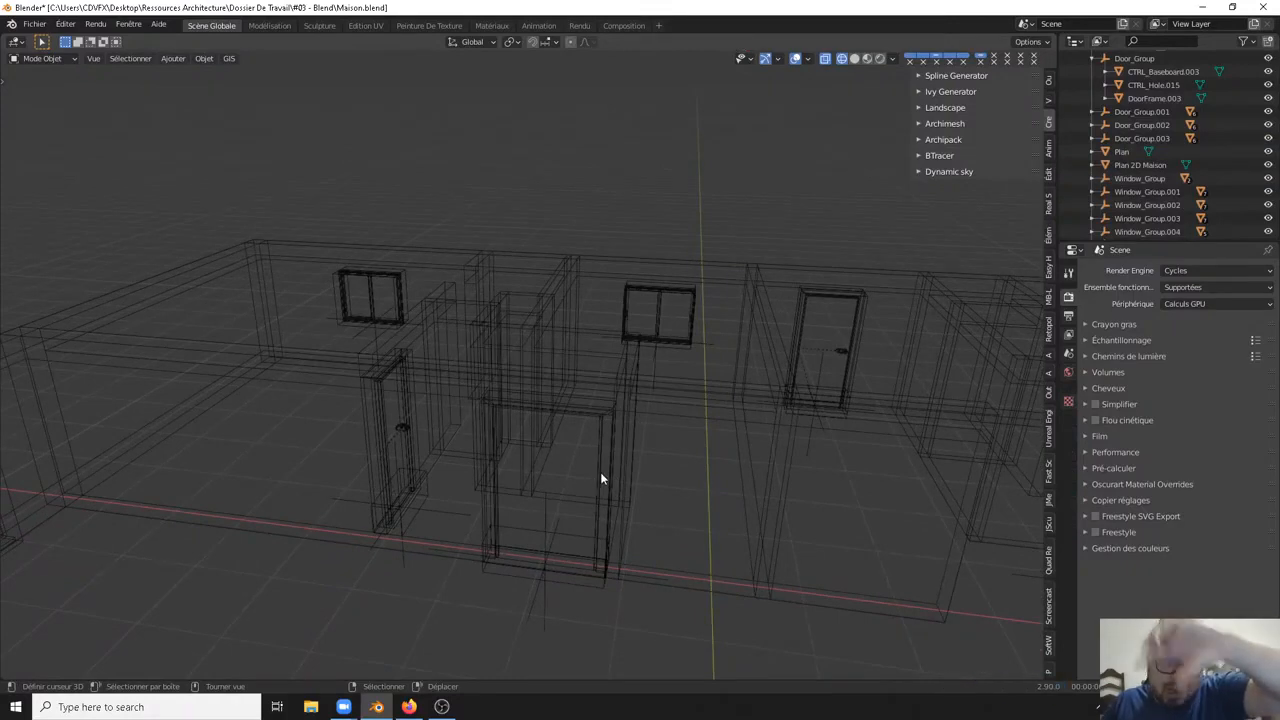
middle_click_drag(598, 488, 576, 465)
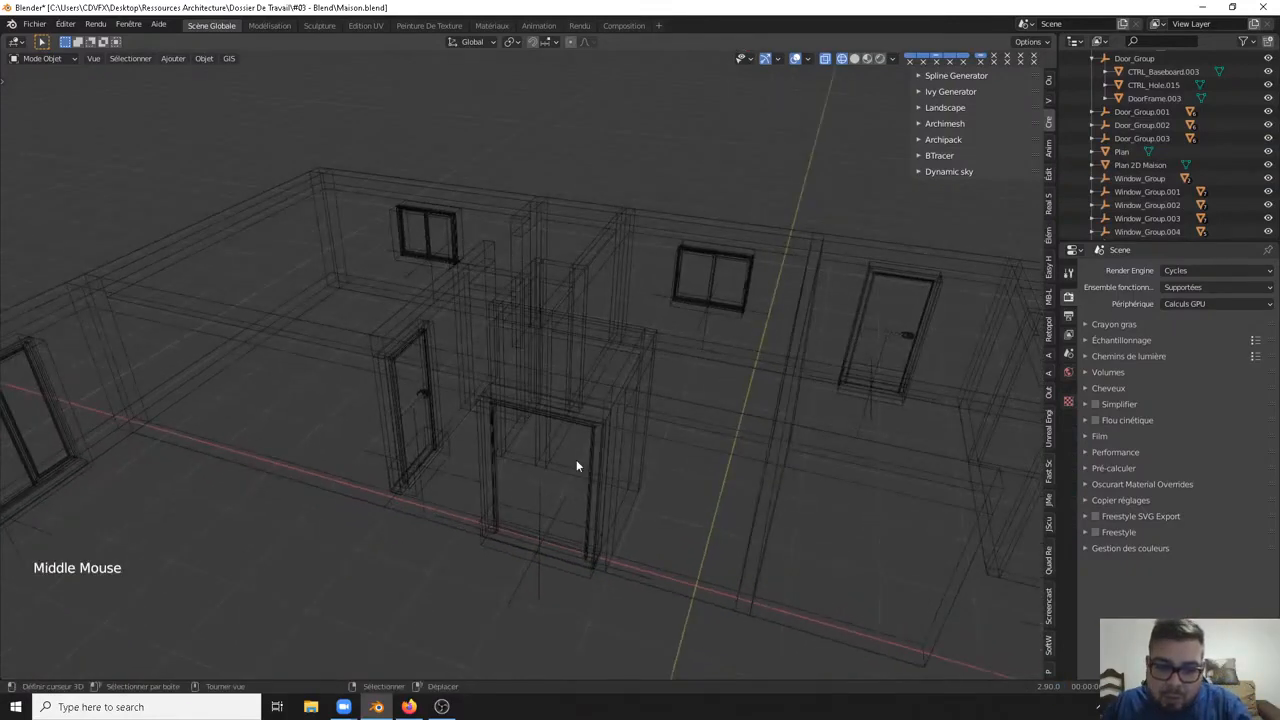
key("z")
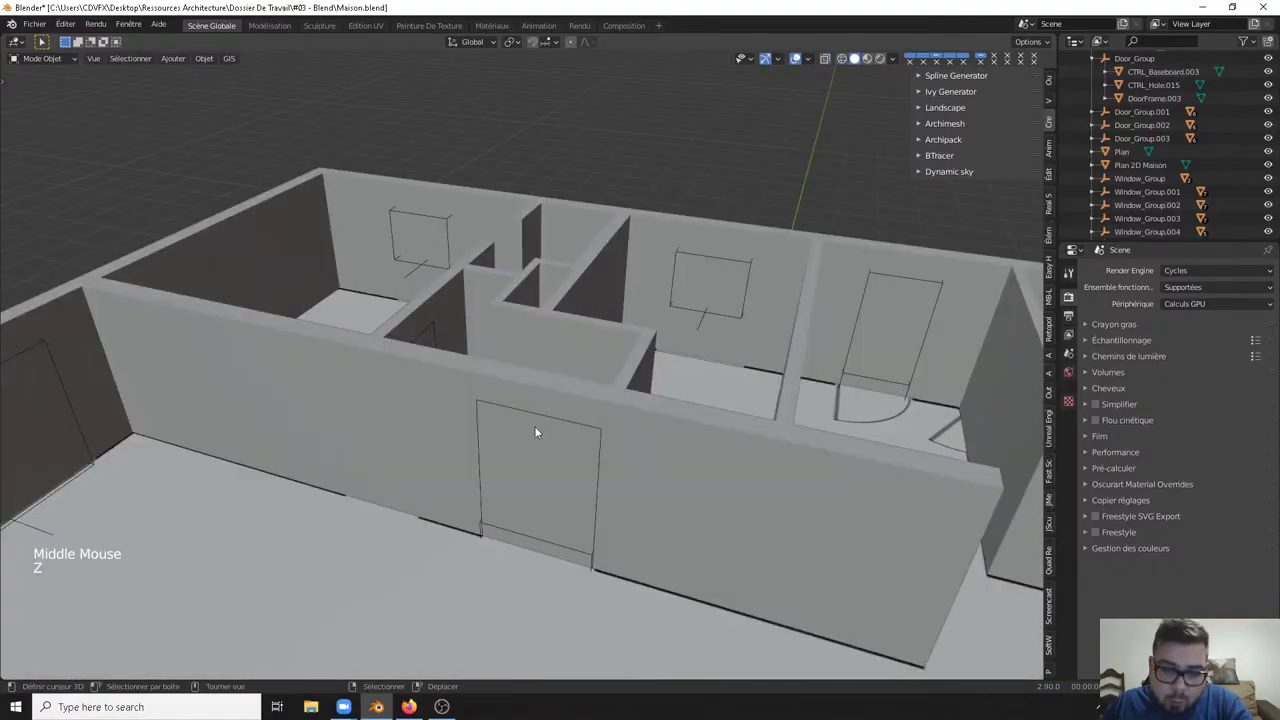
right_click(546, 423)
middle_click_drag(546, 423, 601, 461)
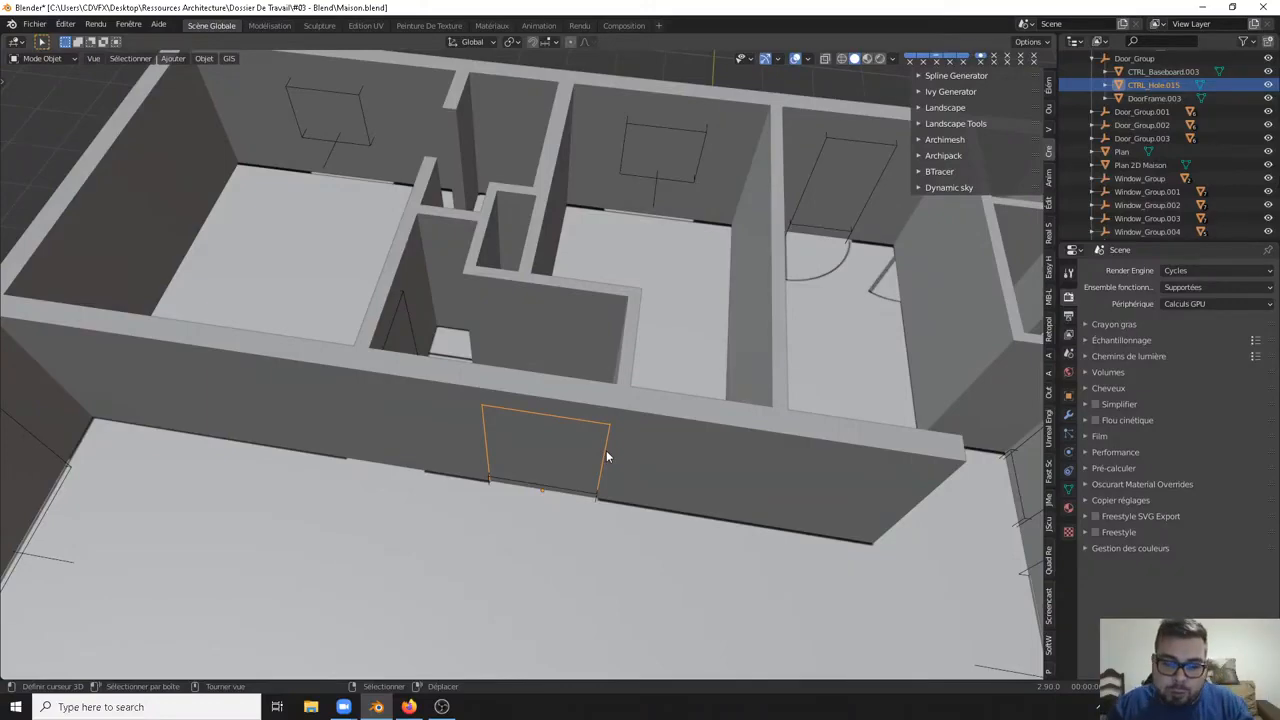
Step: Examine the whole house from above and from several angles, checking the door and window openings and the terrace side
middle_click_drag(655, 496, 638, 406)
scroll(616, 420, "down", 3)
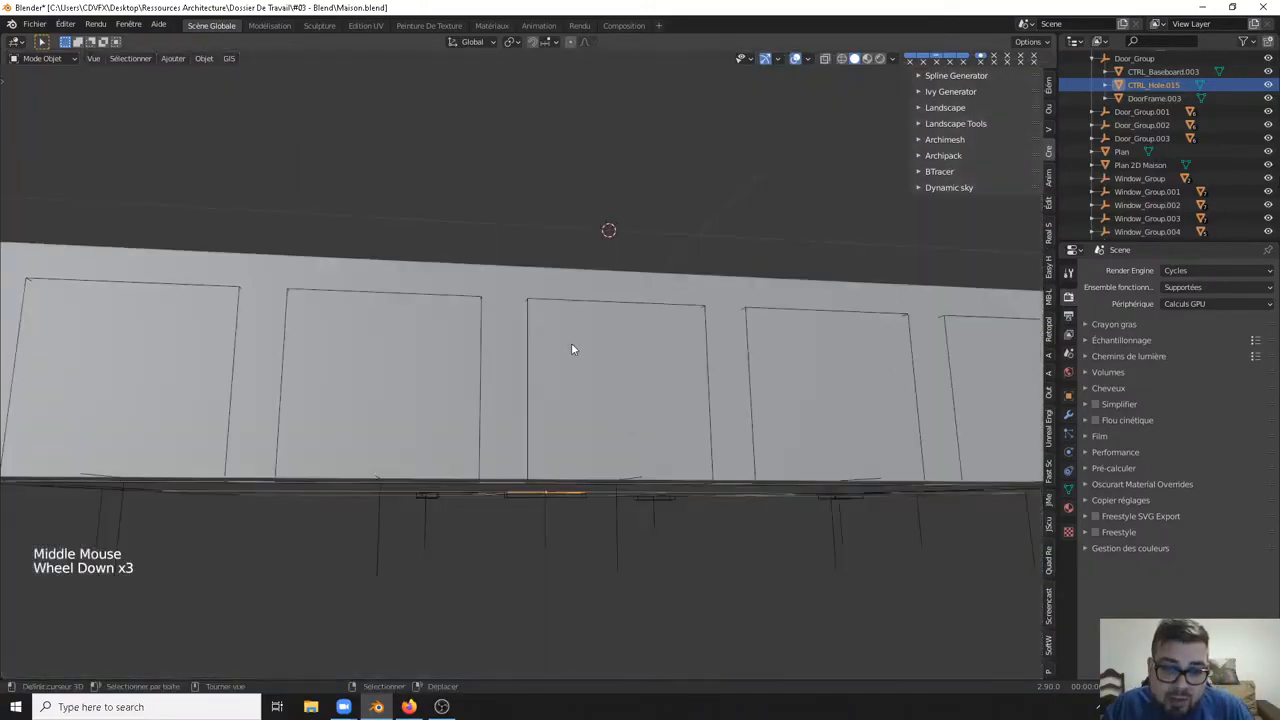
middle_click_drag(574, 349, 597, 462)
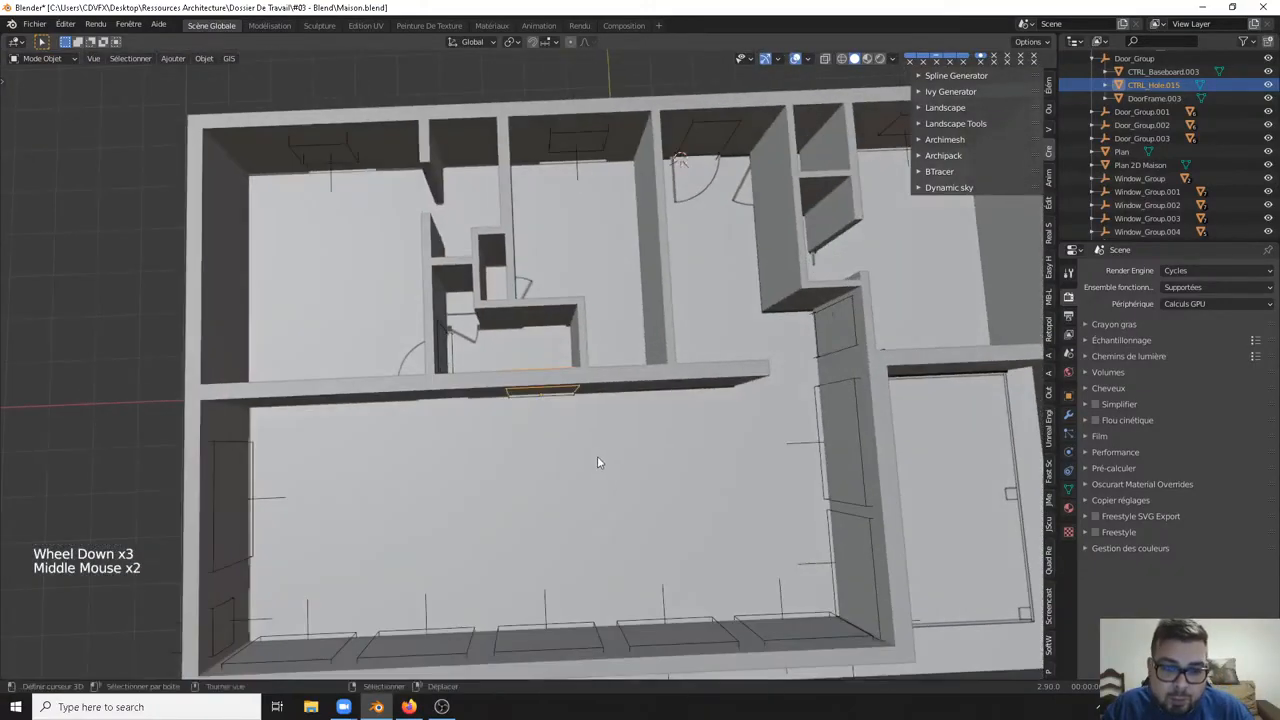
key("KP_7")
middle_click_drag(545, 420, 600, 401, "shift")
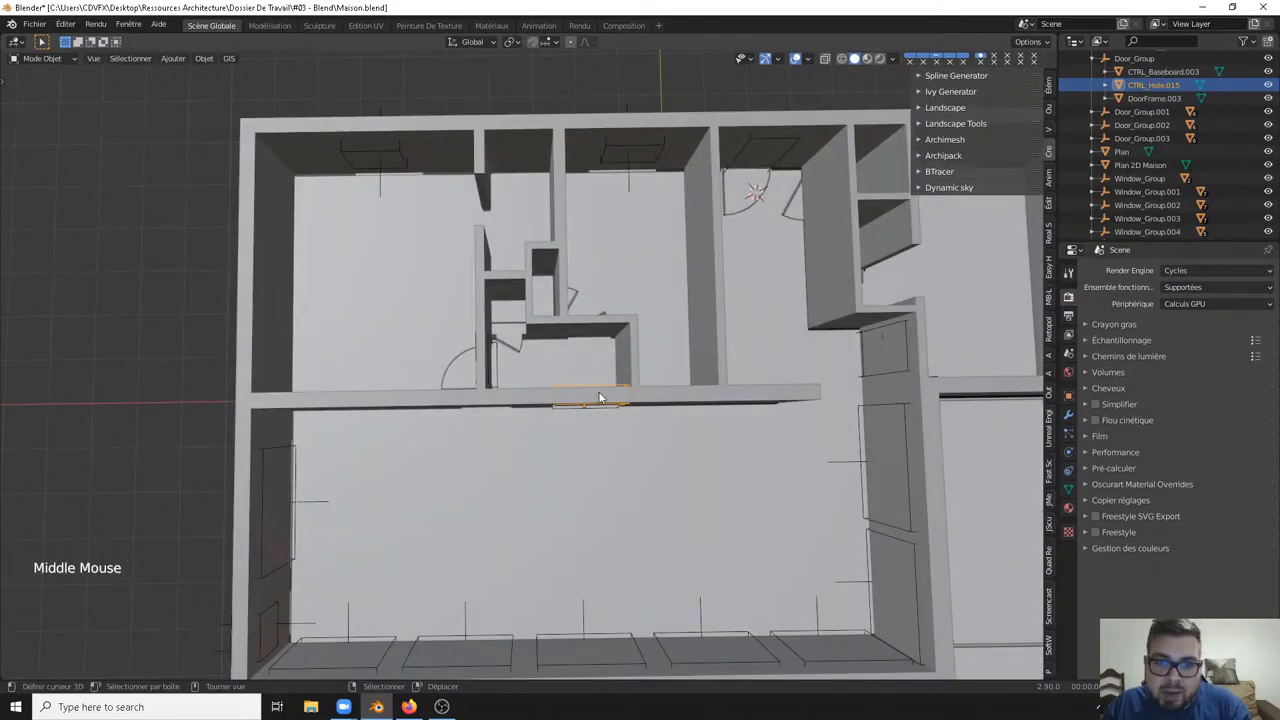
mouse_move(600, 398)
middle_mouse_down()
mouse_move(497, 294)
mouse_move(616, 386)
middle_mouse_up()
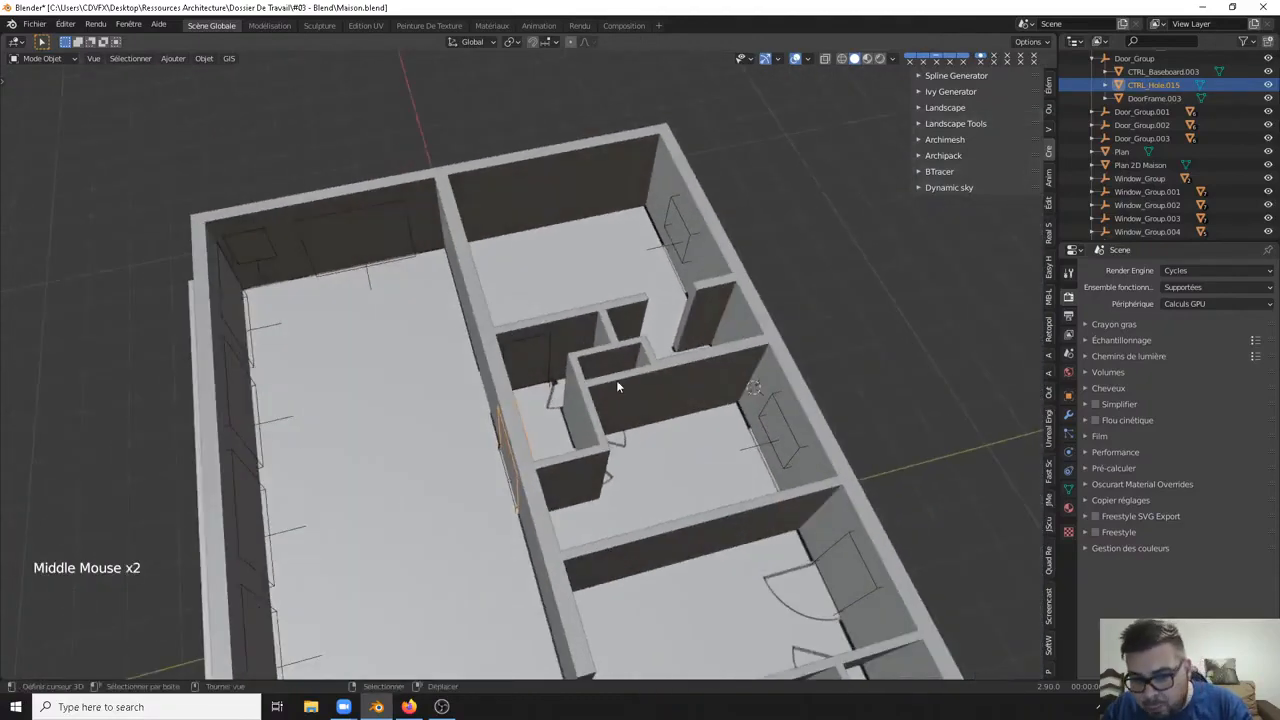
mouse_move(625, 435)
middle_mouse_down()
mouse_move(608, 449)
mouse_move(605, 428)
middle_mouse_up()
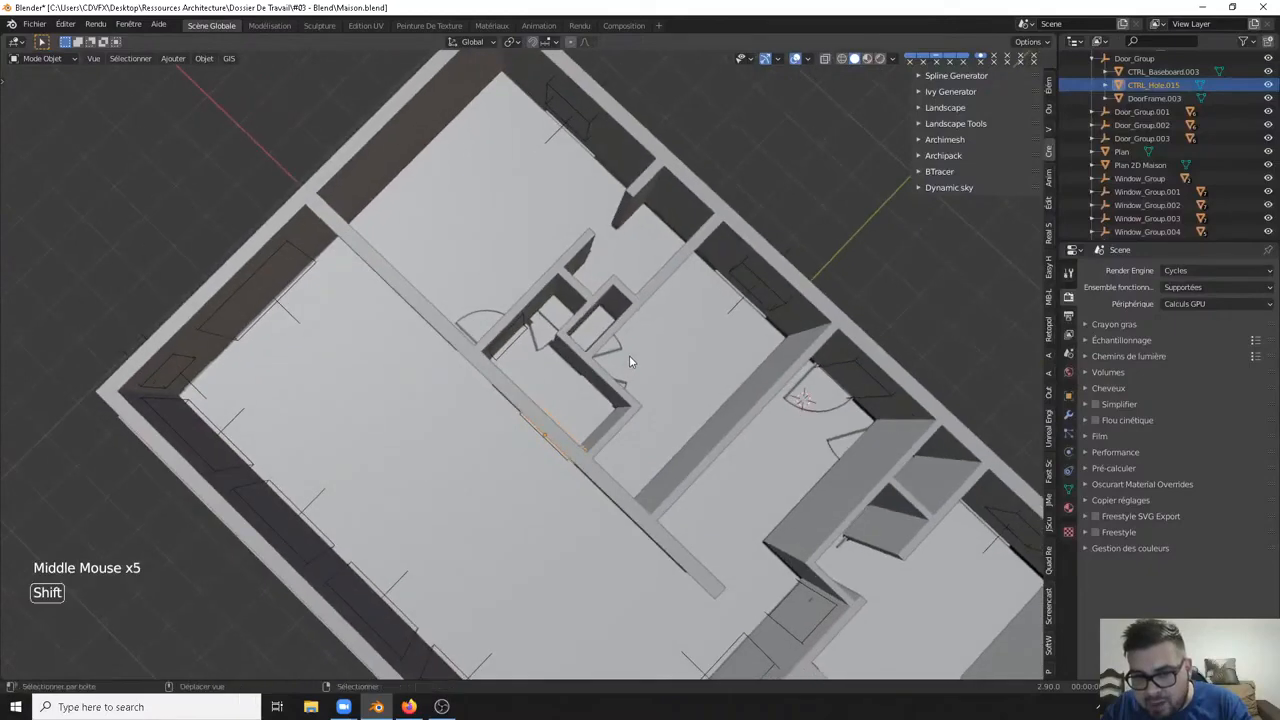
middle_click_drag(629, 355, 757, 282, "shift")
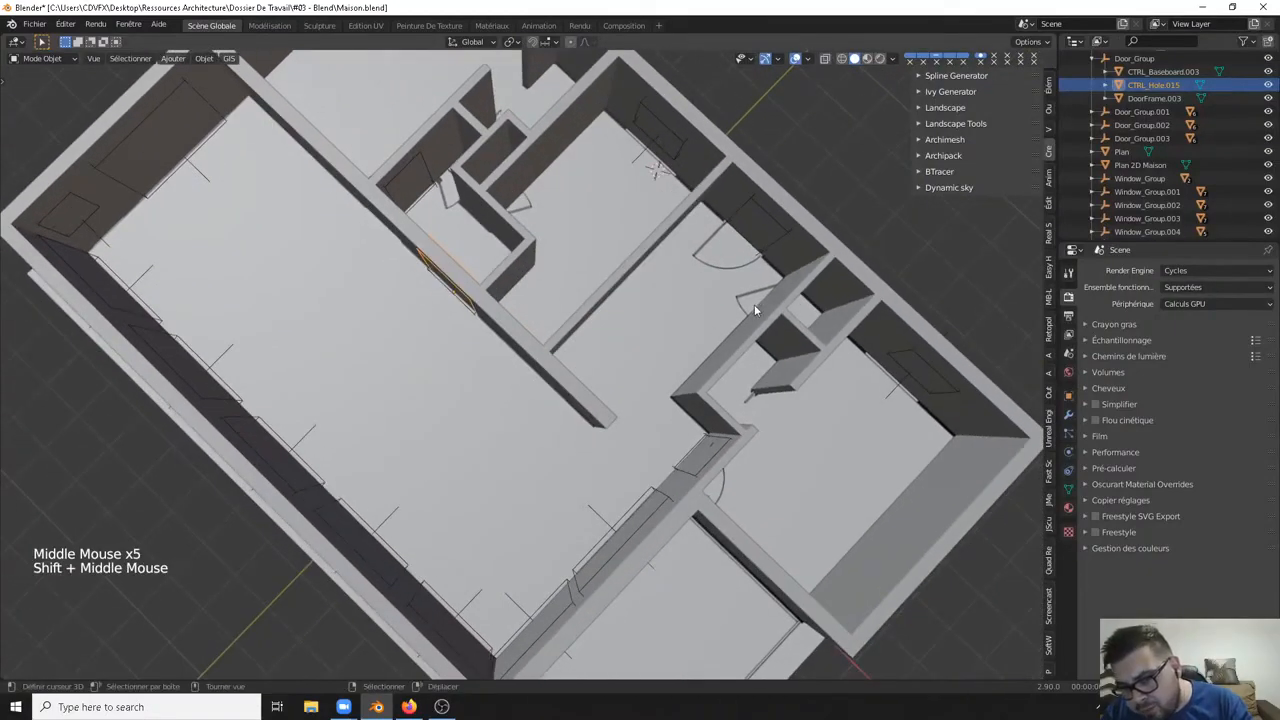
middle_click_drag(796, 360, 726, 275, "shift")
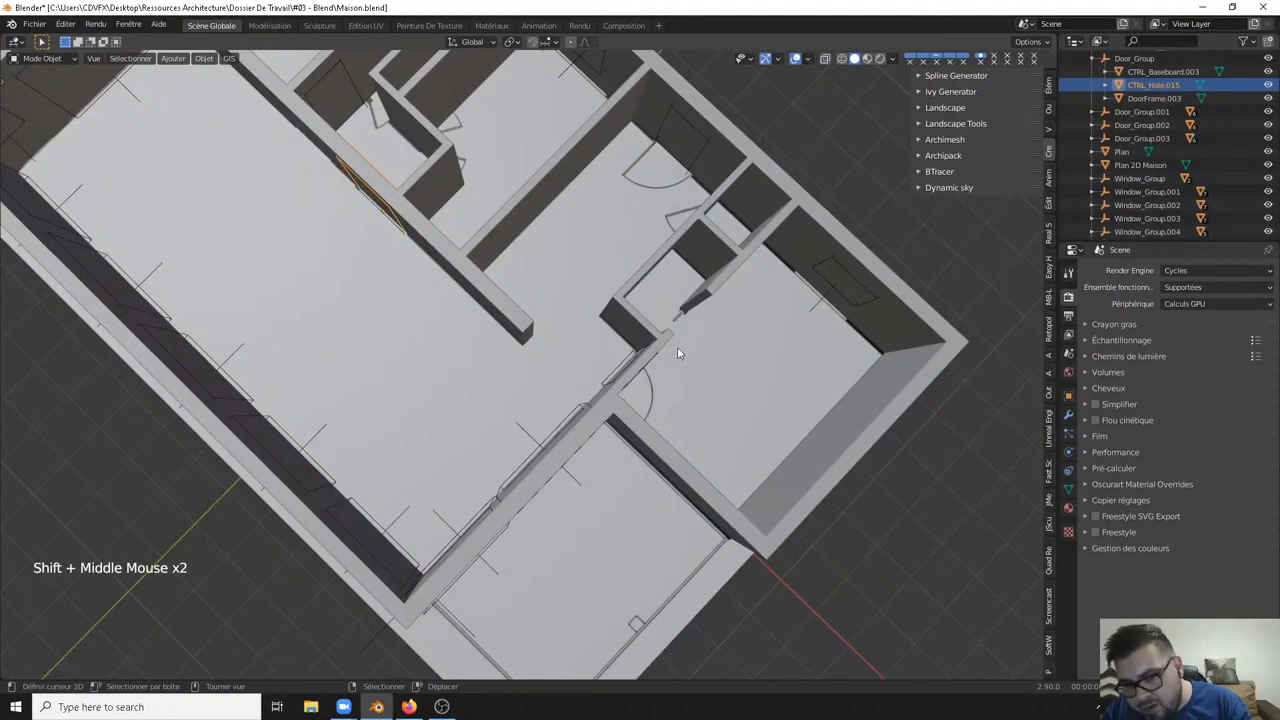
middle_click_drag(687, 343, 782, 466)
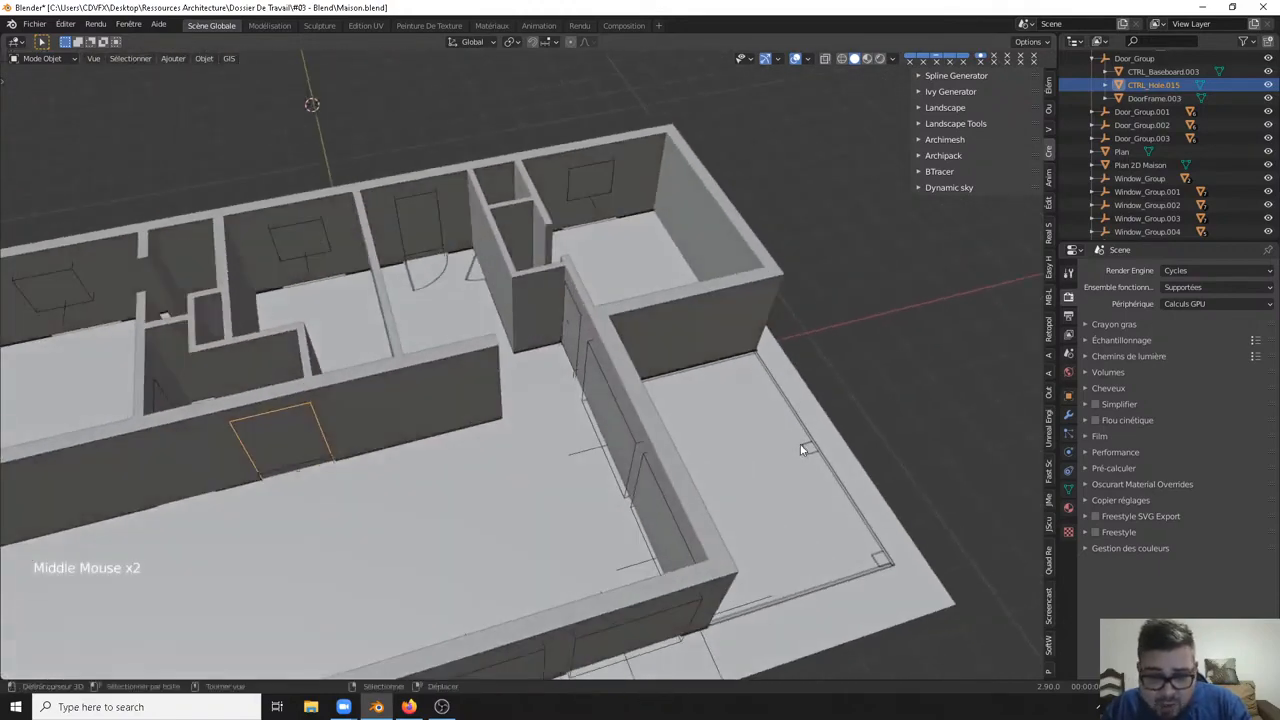
scroll(640, 430, "down", 2)
middle_click_drag(628, 425, 714, 452, "shift")
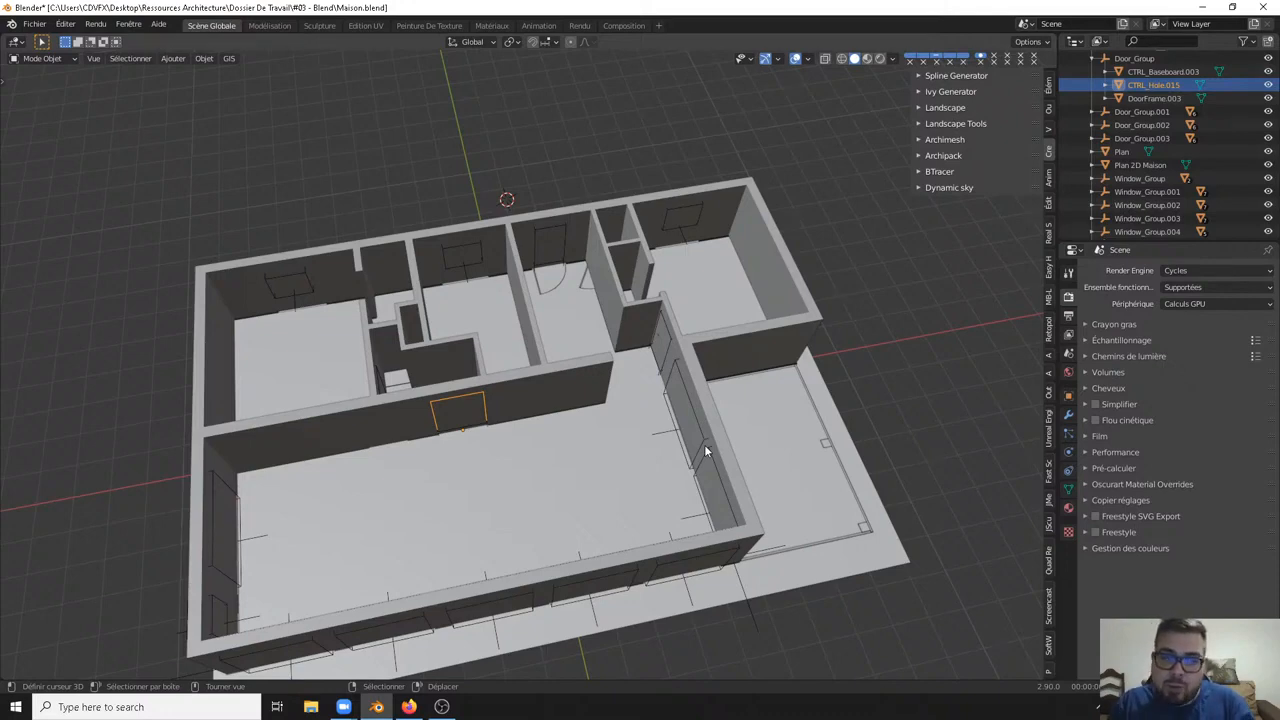
middle_click_drag(655, 366, 642, 340)
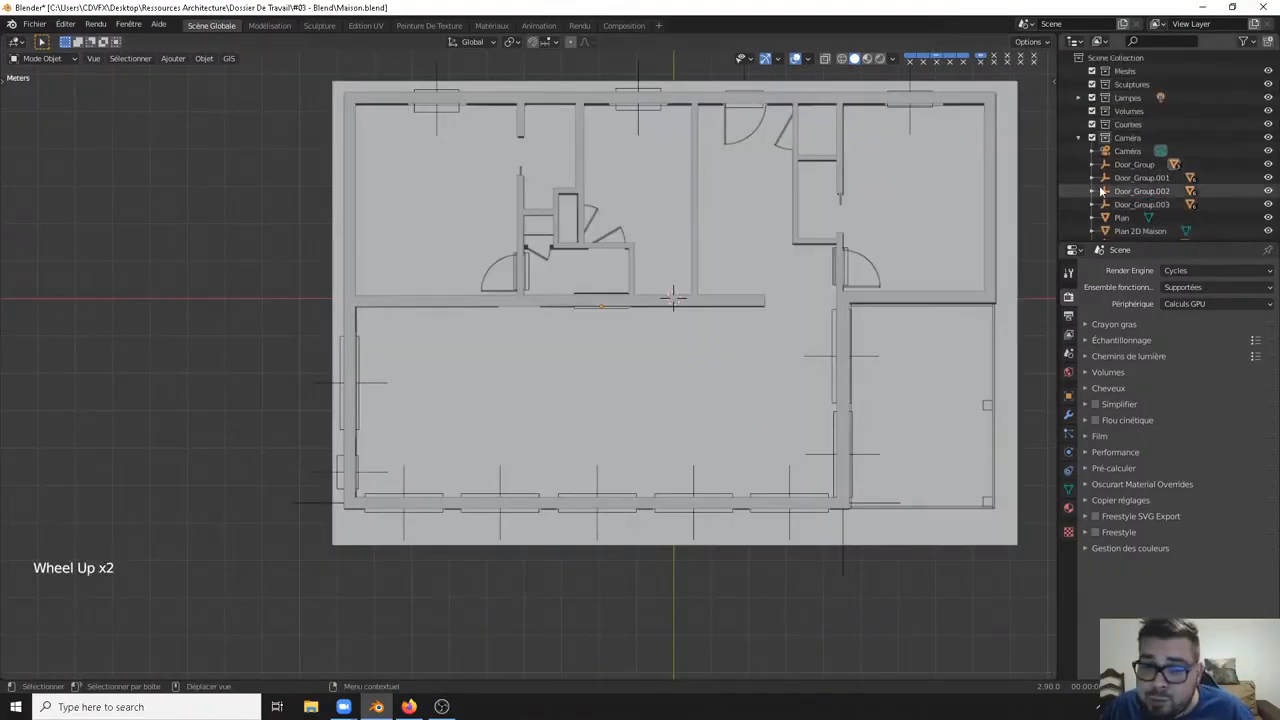
Step: Move Door_Group through Door_Group.003 from the Caméra collection into the Meshs collection
left_click(1151, 163)
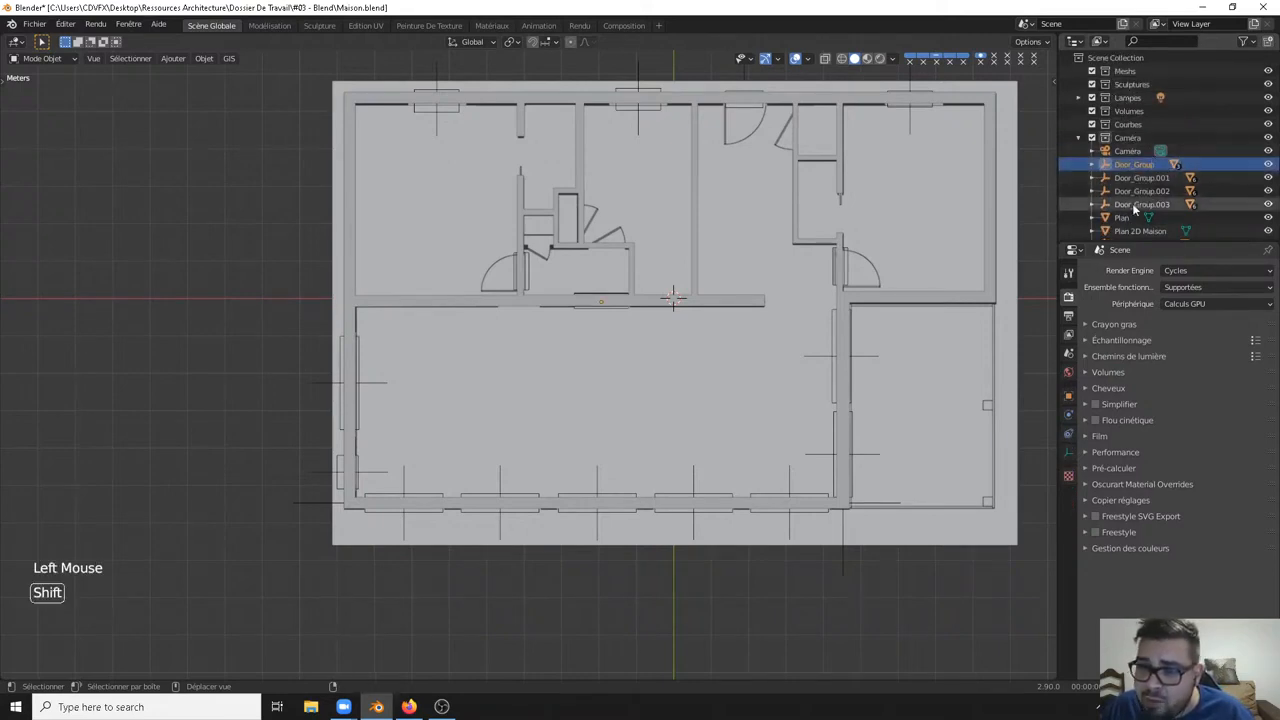
left_click(1132, 203, "shift")
left_click_drag(1136, 164, 1125, 72)
Step: Move the objects from CTRL_Baseboard through Window_Group.011, including both plans, from the Caméra collection into Meshs
scroll(1146, 195, "down", 2)
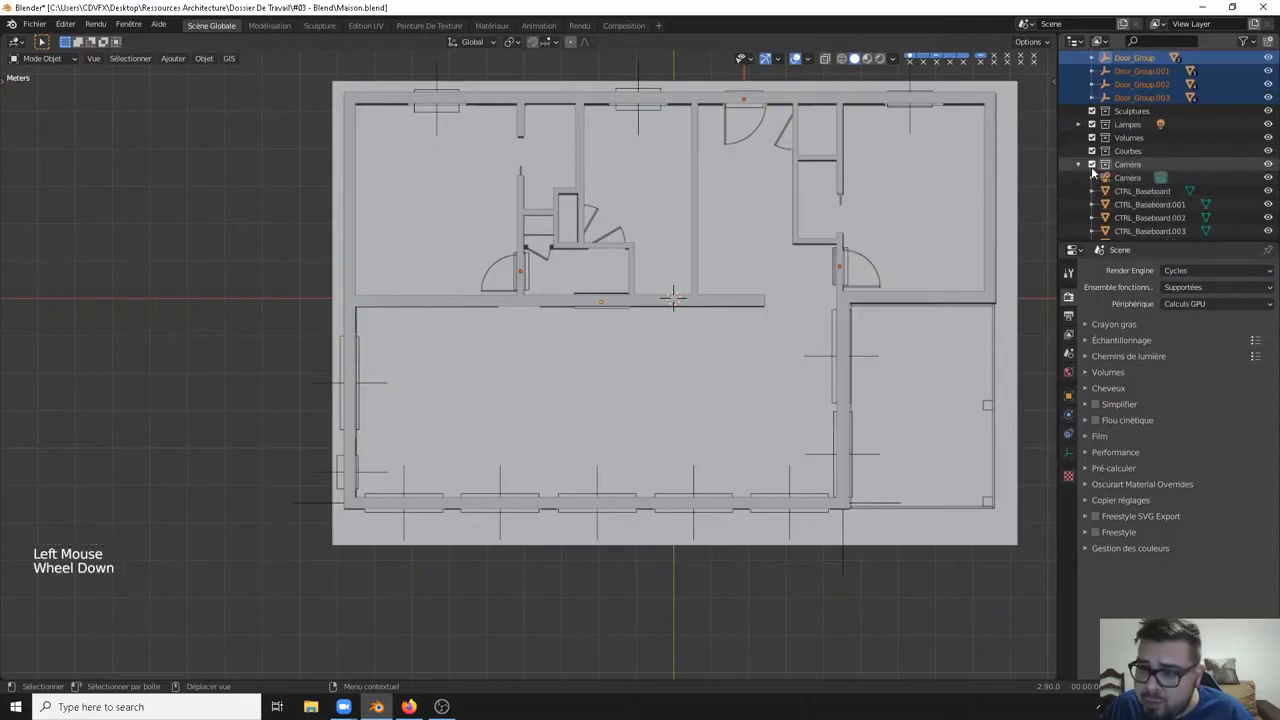
left_click(1163, 191)
scroll(1165, 191, "down", 6)
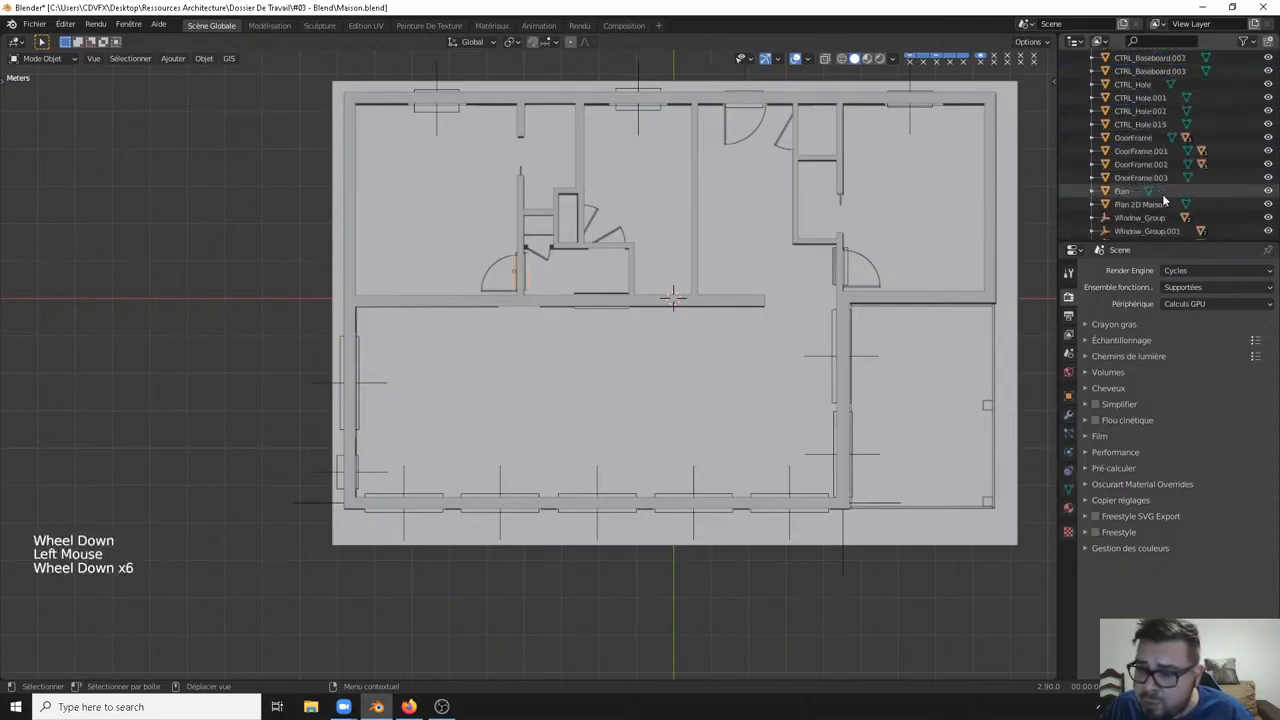
scroll(1162, 118, "down", 8)
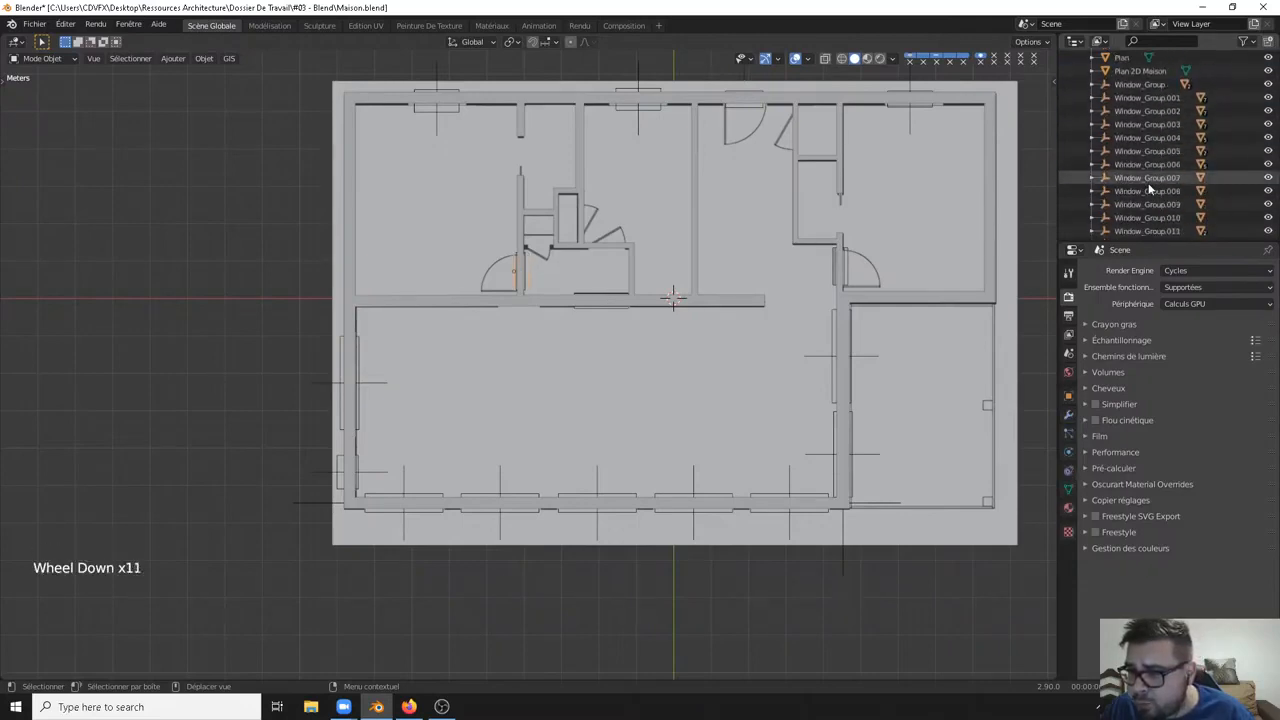
left_click(1150, 227, "shift")
scroll(1150, 210, "up", 11)
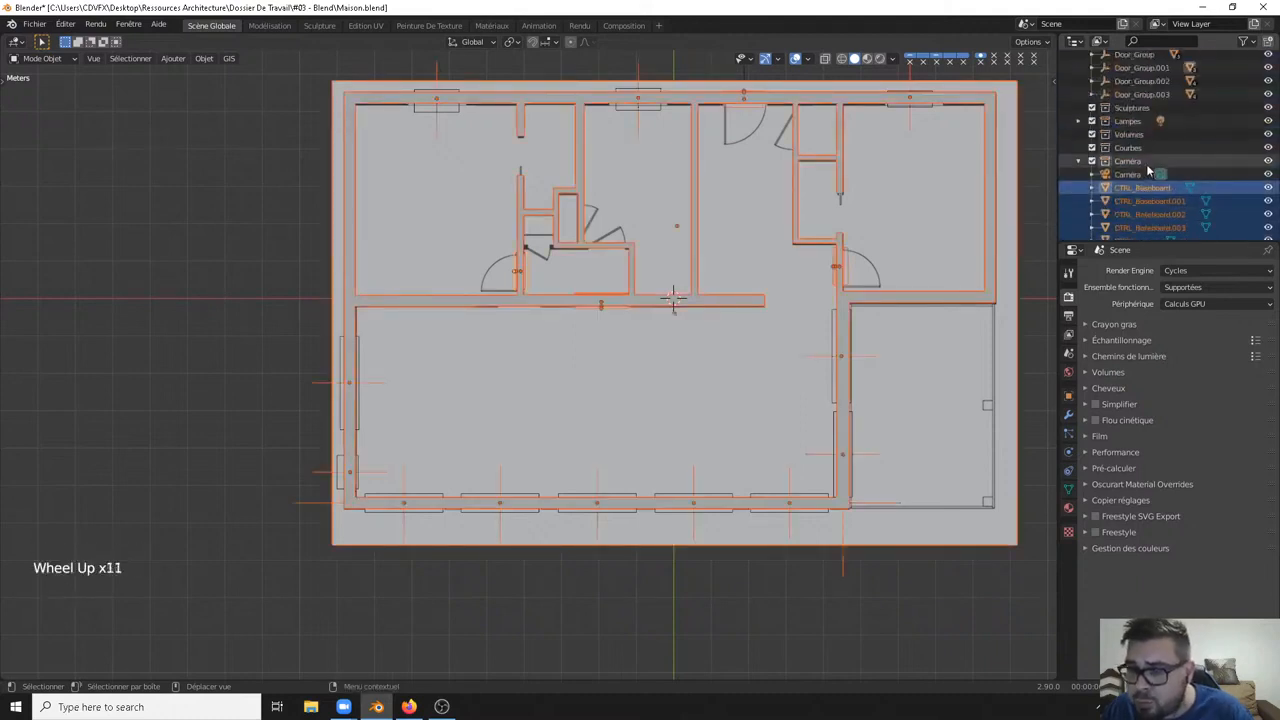
key("m")
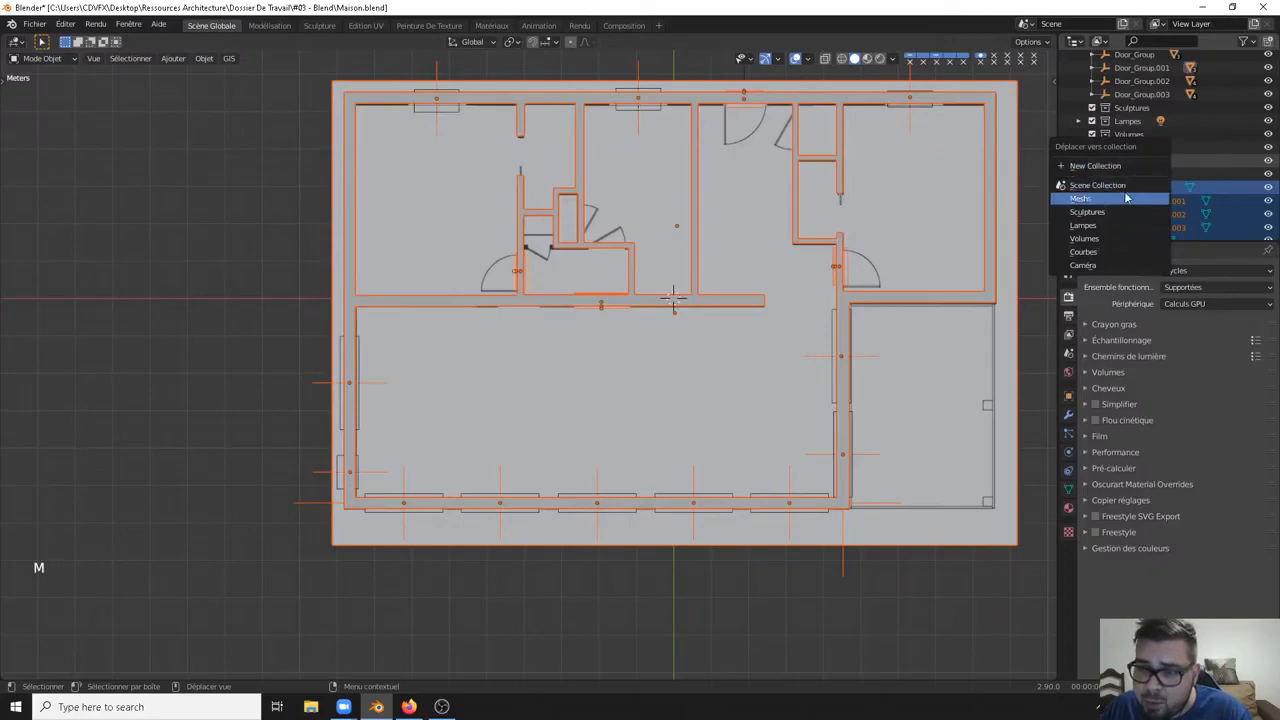
left_click(1127, 199)
Step: Move the objects from CTRL_Hole.003 through WindowFrame.003 from the Caméra collection into Meshs
left_click(1140, 187)
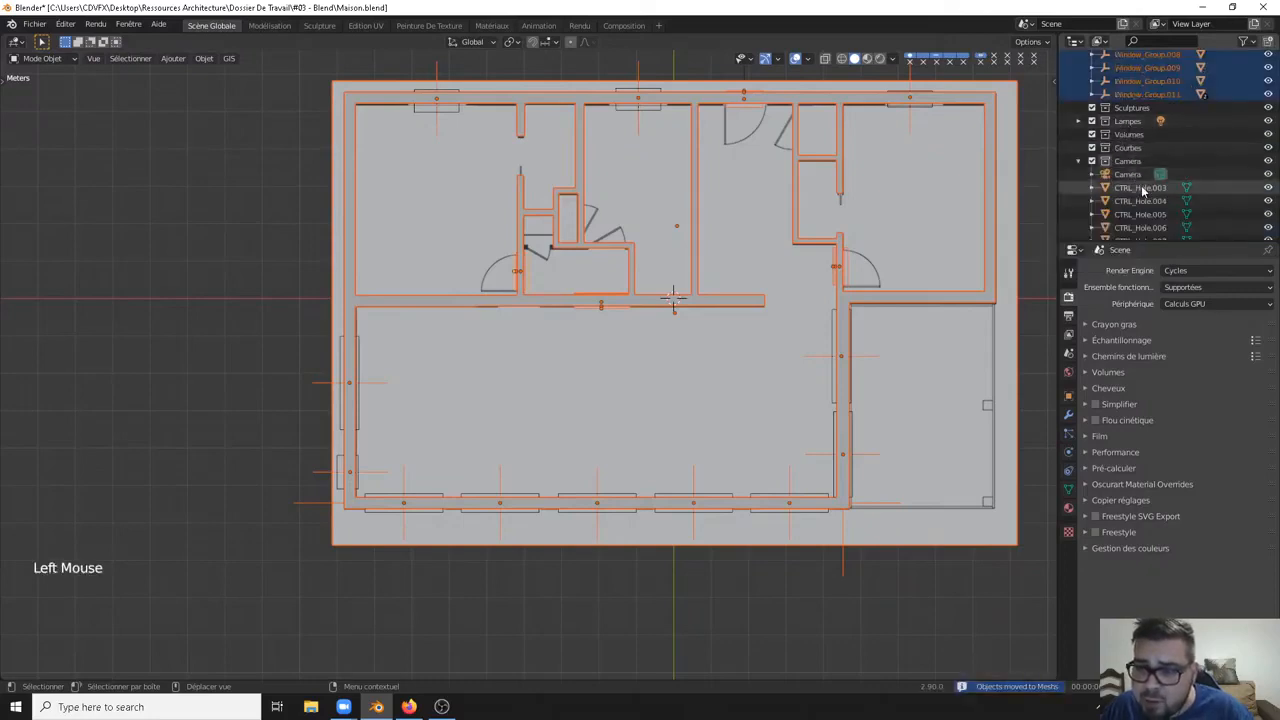
scroll(1158, 175, "down", 16)
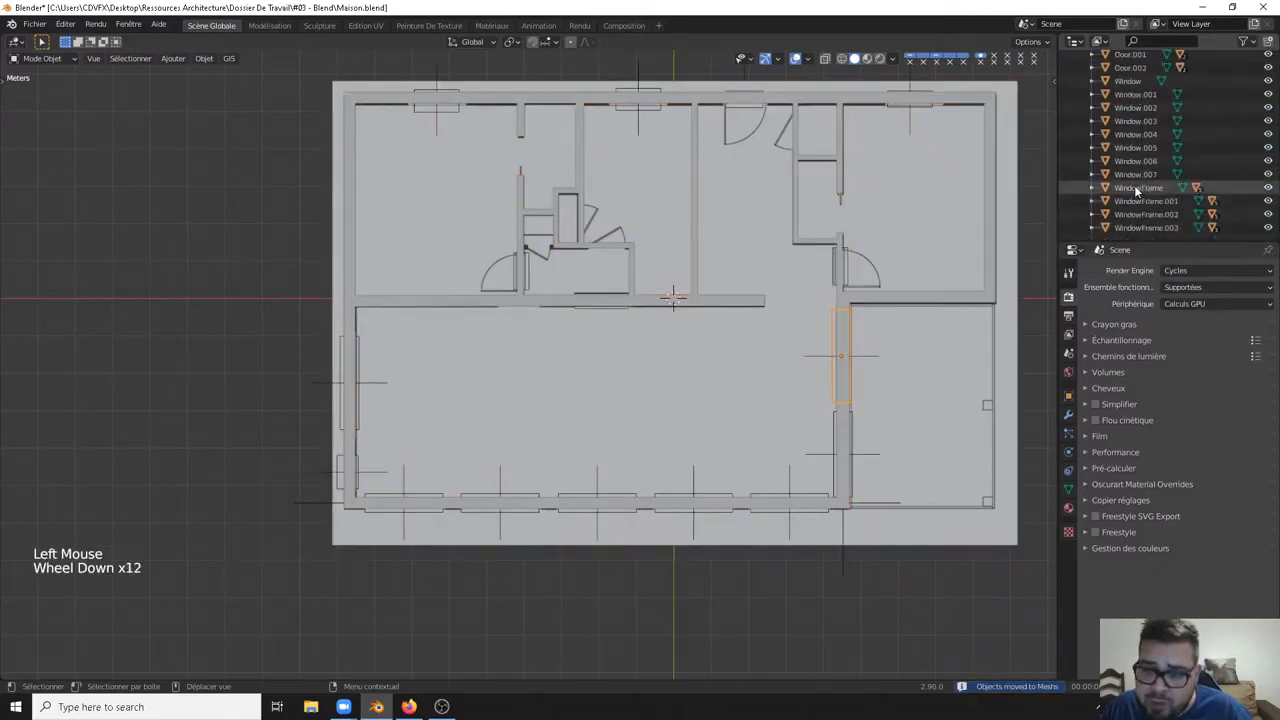
left_click(1140, 229, "shift")
key("m")
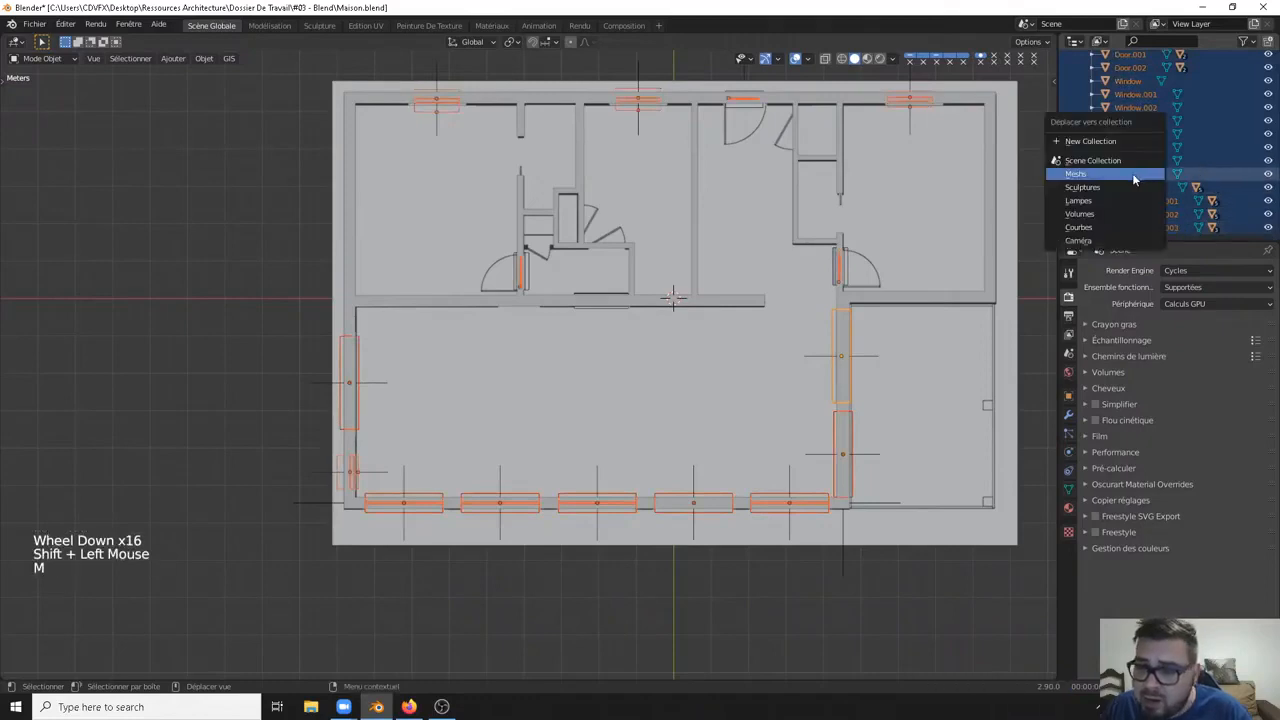
left_click(1132, 174)
Step: Move the door handles and window sashes, starting from Handle_Back, from the Caméra collection into Meshs
scroll(1135, 150, "up", 4)
left_click(1136, 121)
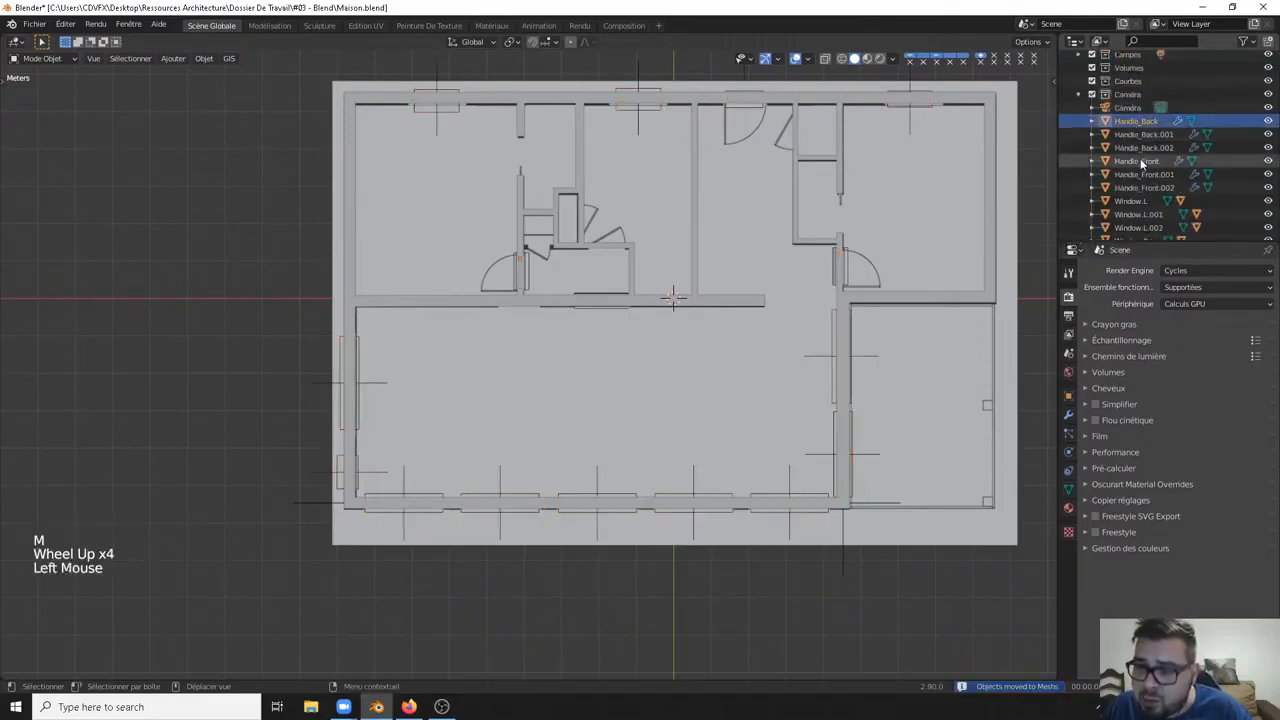
scroll(1142, 165, "down", 9)
left_click(1156, 192, "shift")
key("m")
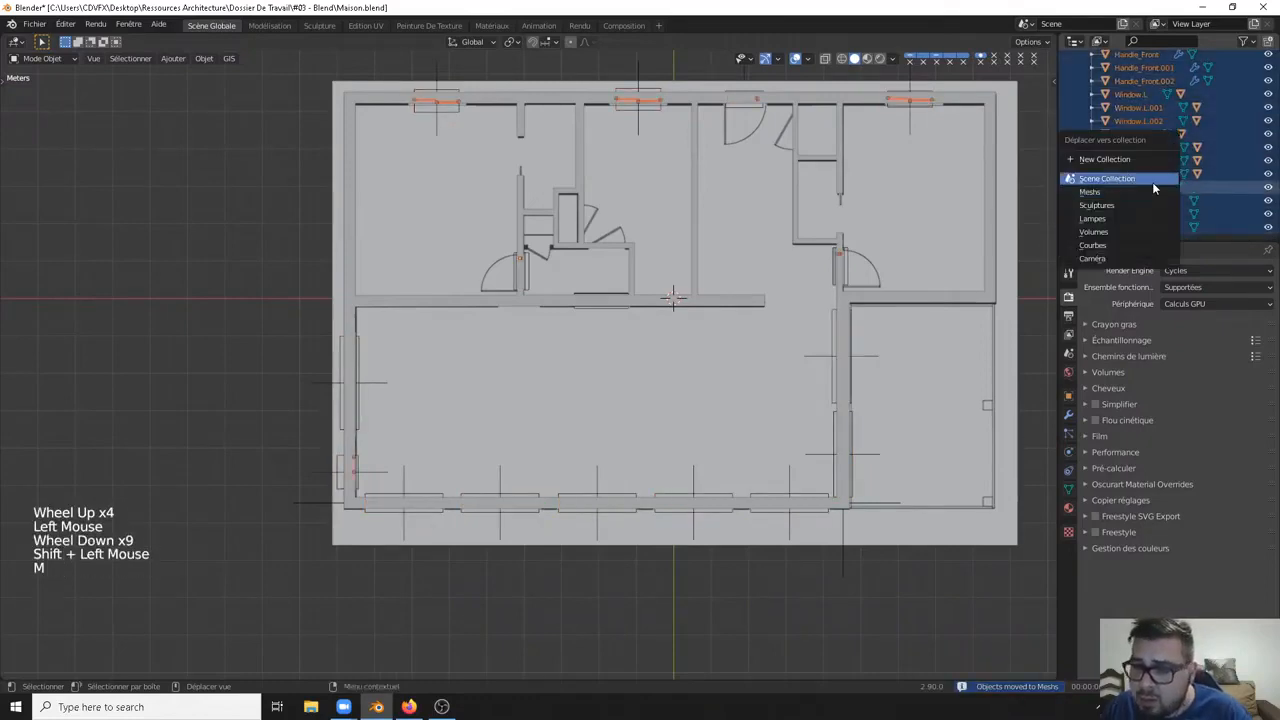
left_click(1141, 191)
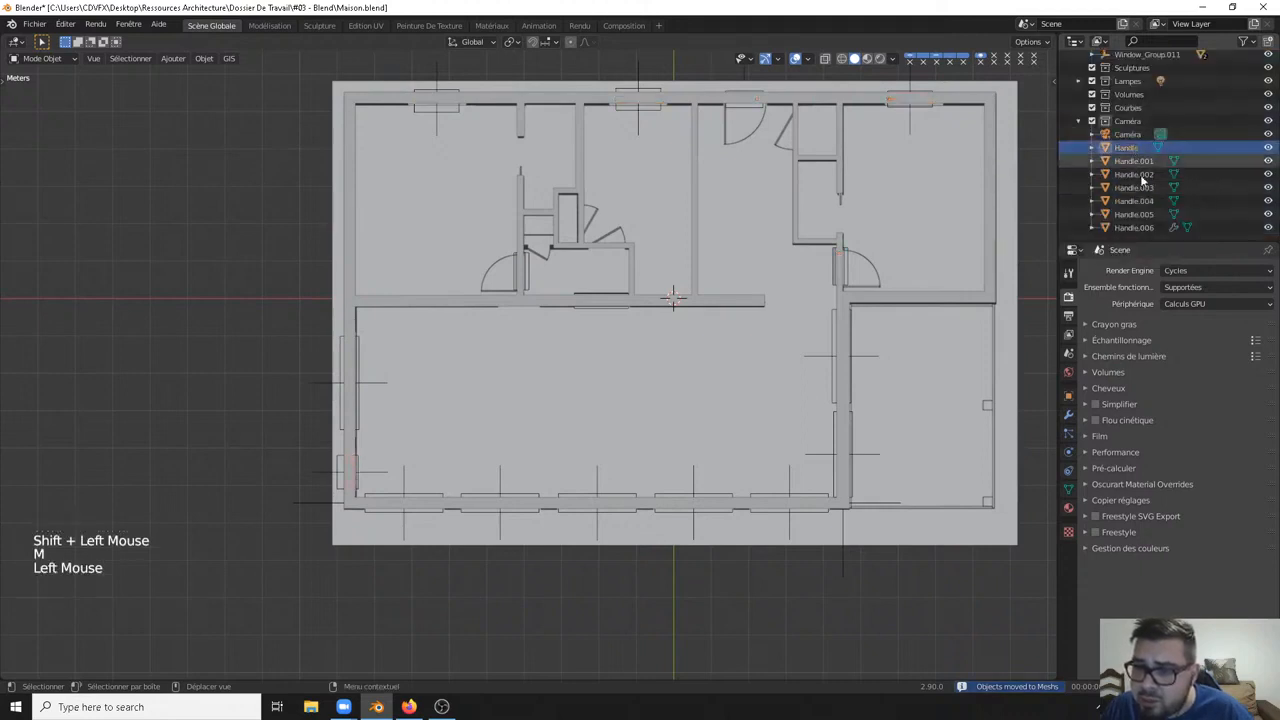
Step: Move the remaining window handles, Handle through Handle.006, into the Meshs collection, leaving only the camera in Caméra
left_click(1150, 228, "shift")
key("m")
left_click(1146, 201)
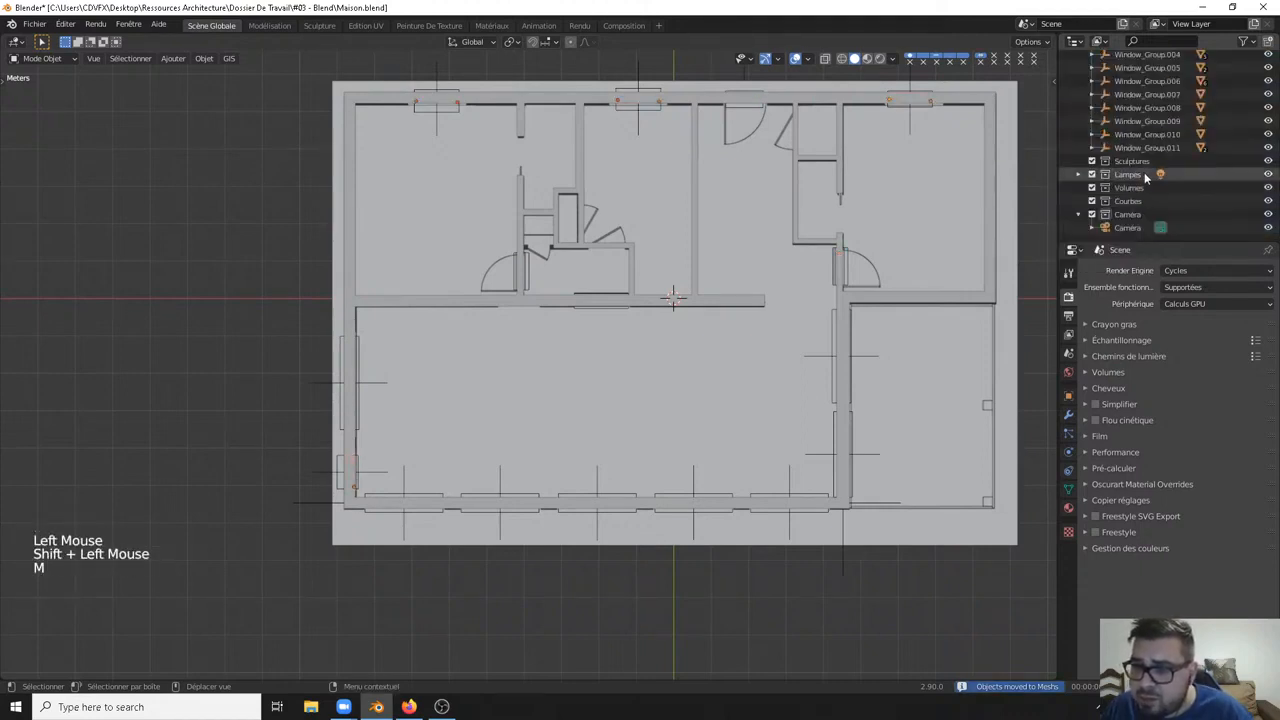
Step: Rename the walls object Plan in the Meshs collection as Murs
scroll(1148, 178, "up", 11)
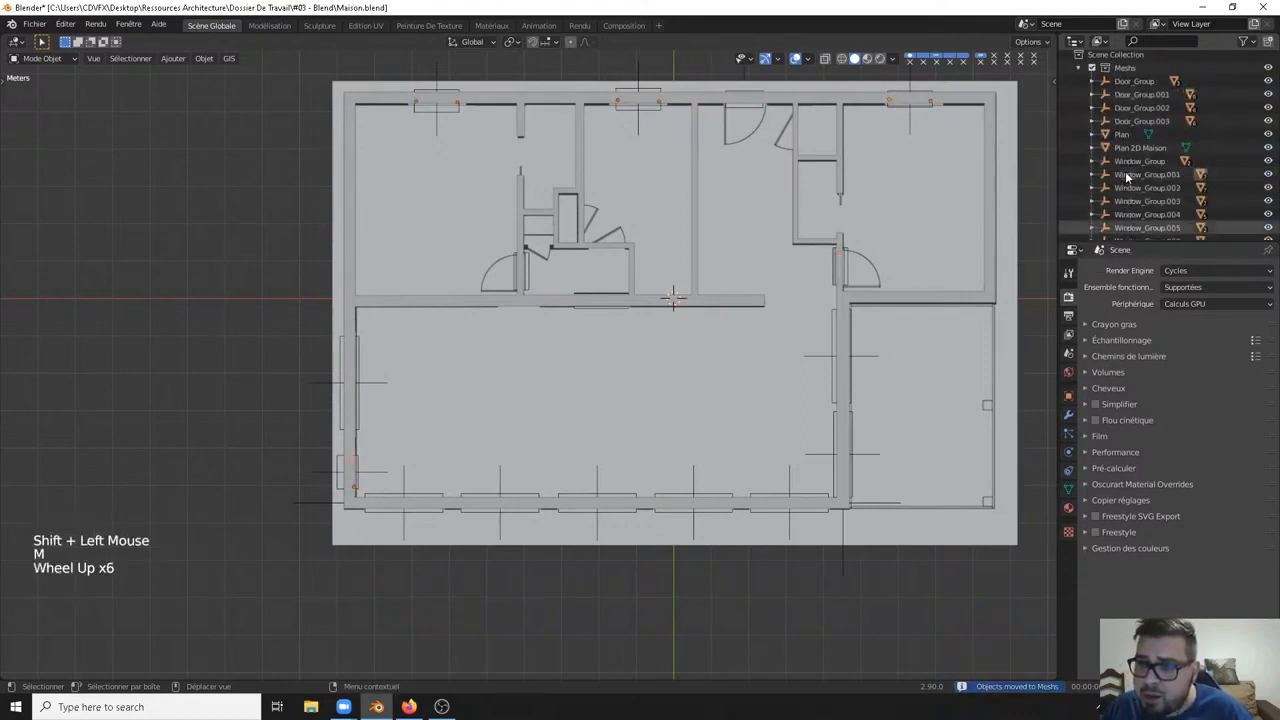
left_click(1146, 85)
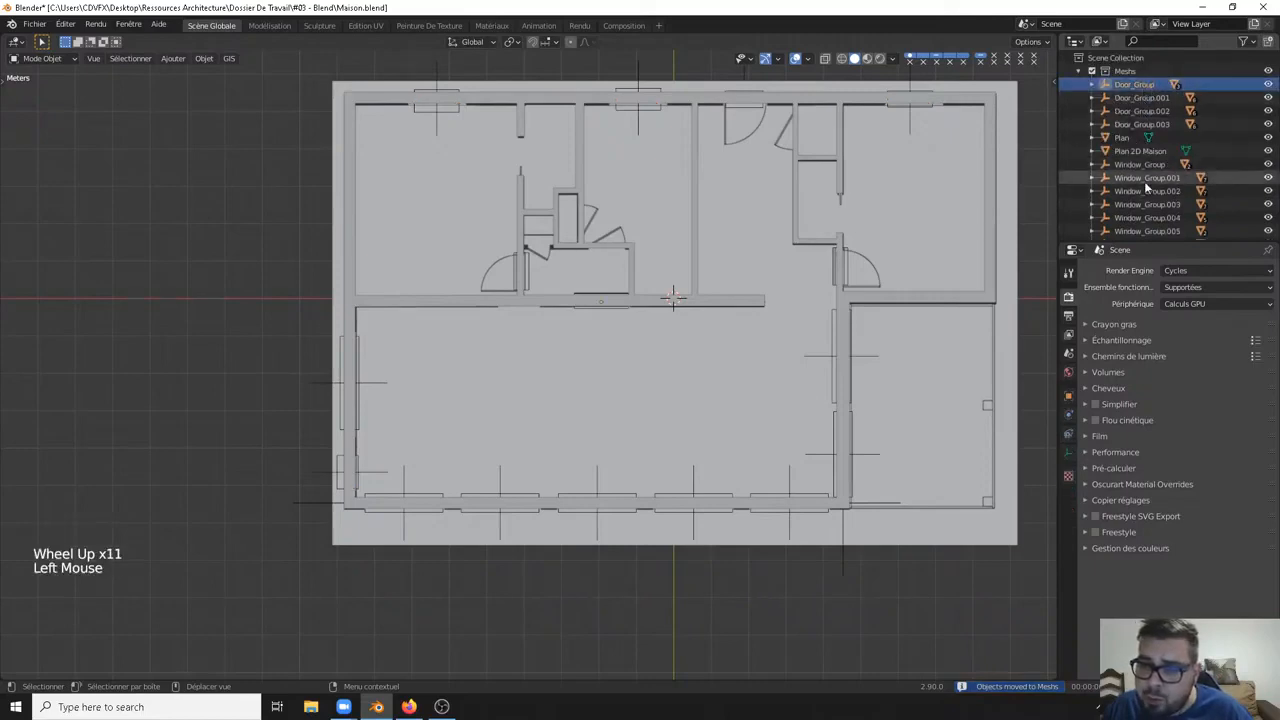
left_click(1144, 152)
scroll(1144, 152, "down", 2)
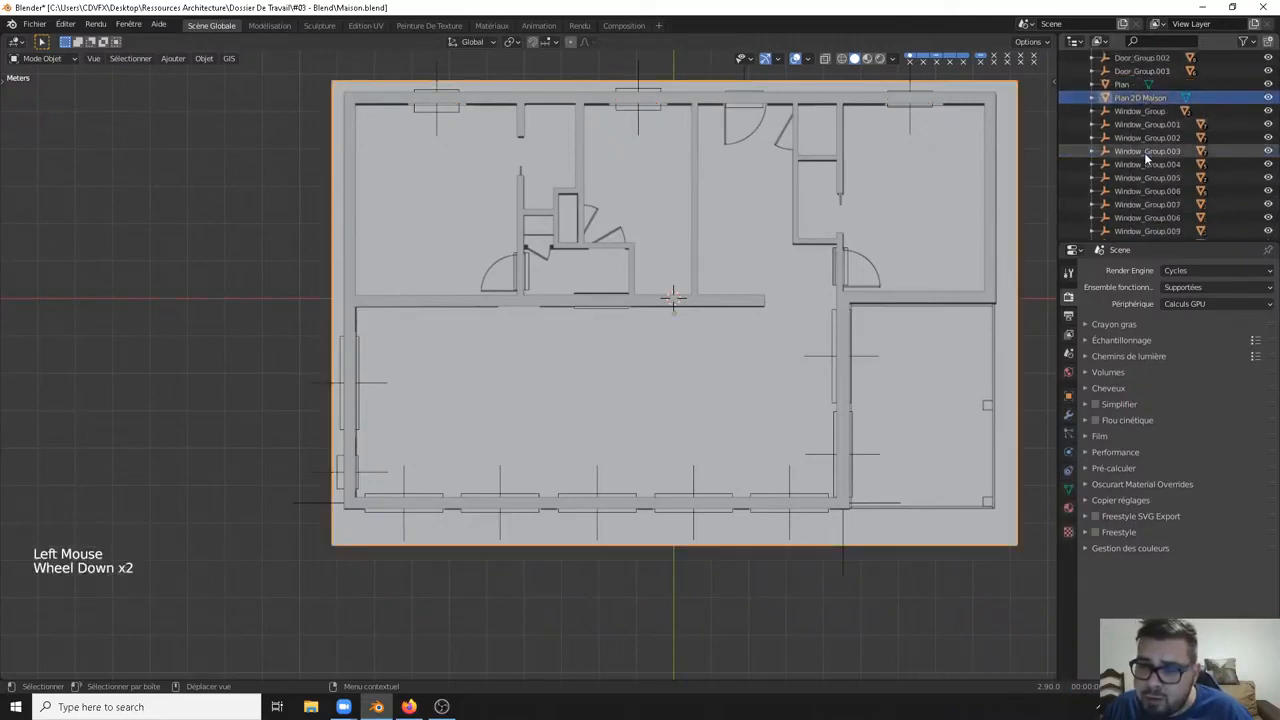
scroll(1132, 137, "up", 2)
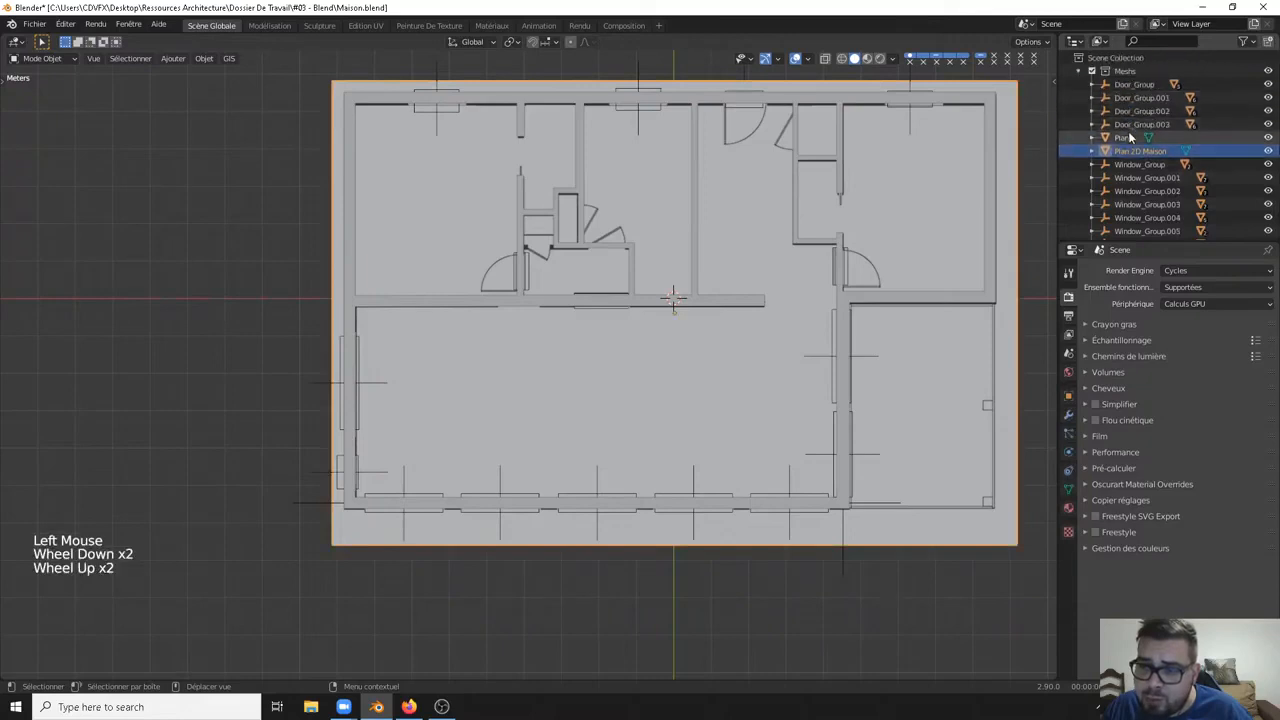
left_click(1130, 137)
double_click(1122, 137)
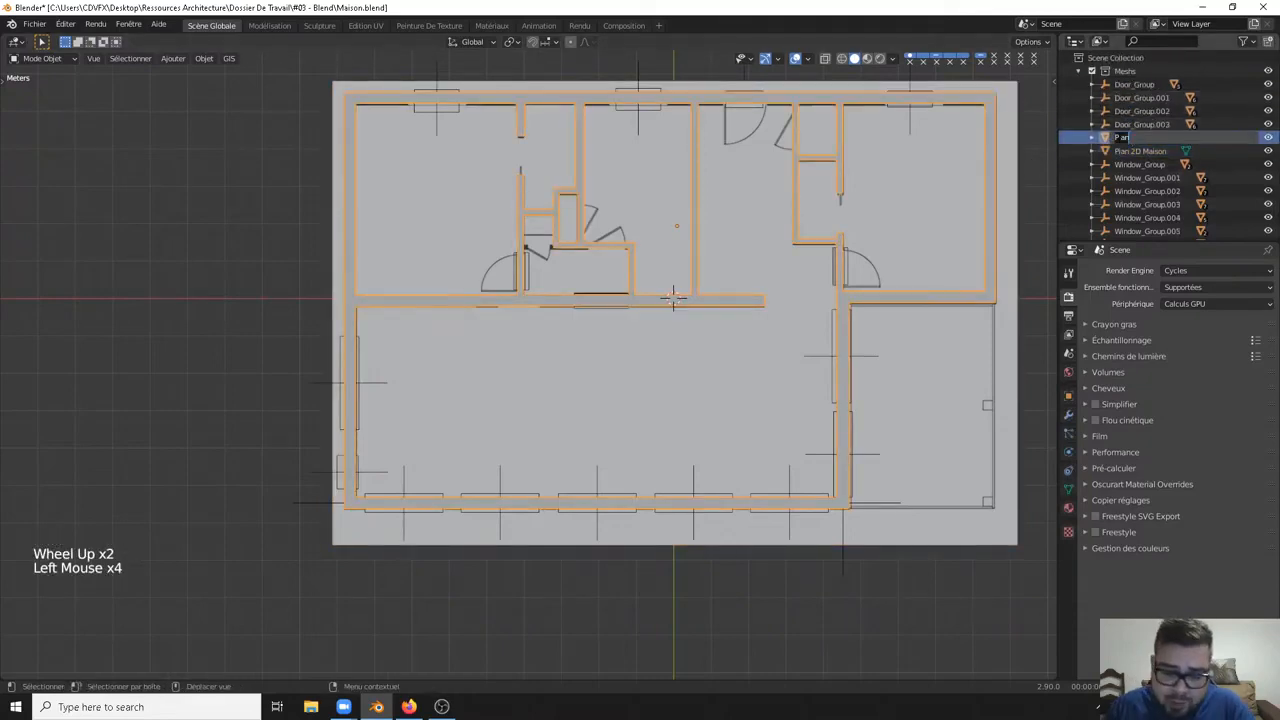
type("Murs")
key("Return")
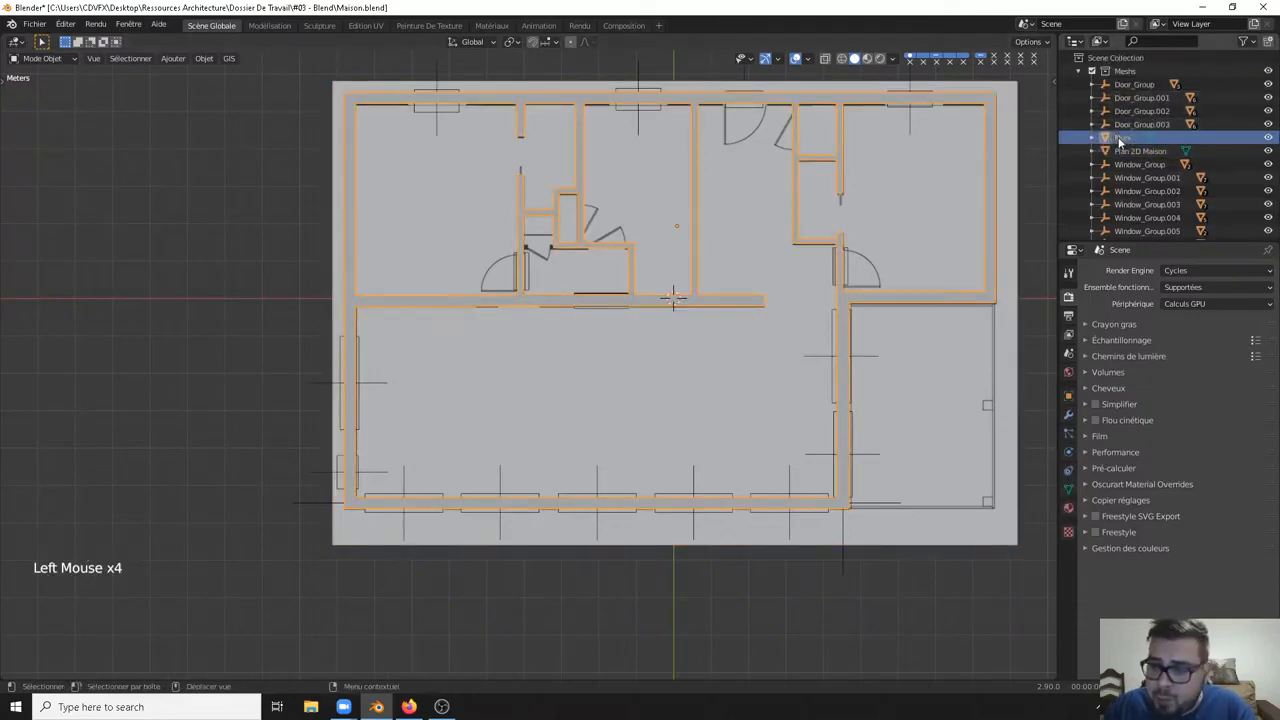
Step: Collapse the Meshs and Caméra collections and deselect all objects
left_click(1092, 71)
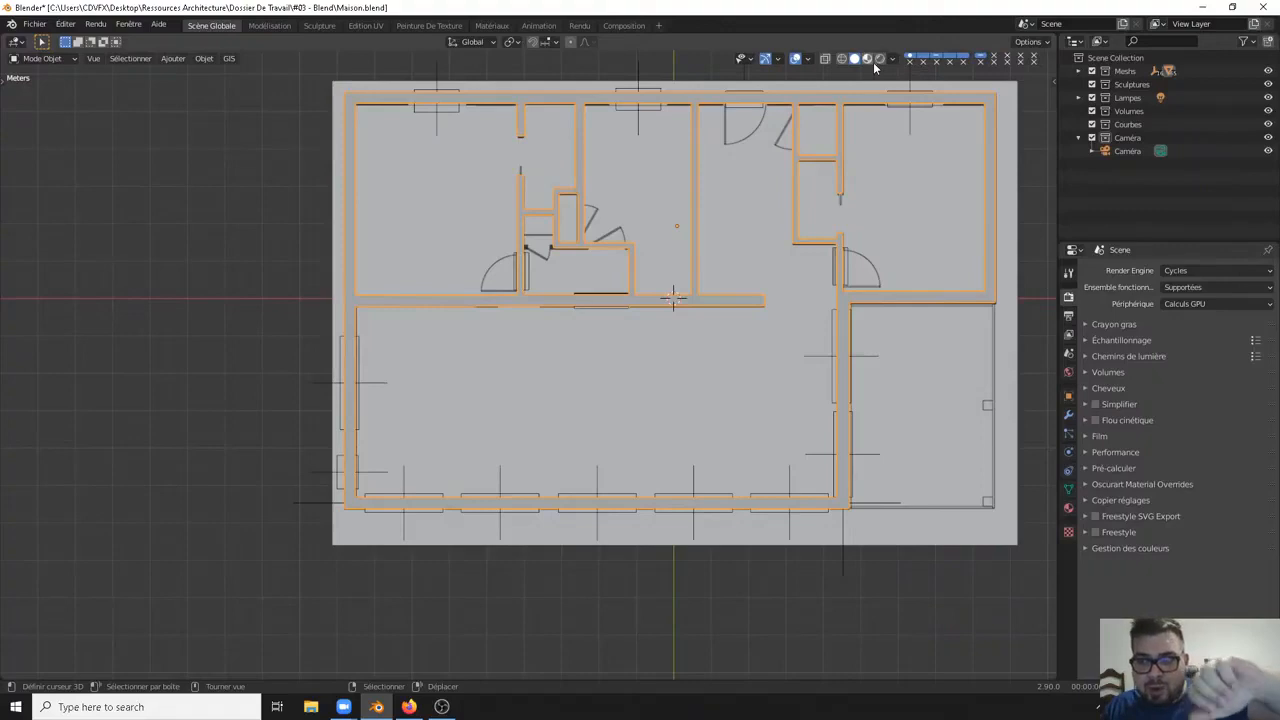
left_click(1079, 137)
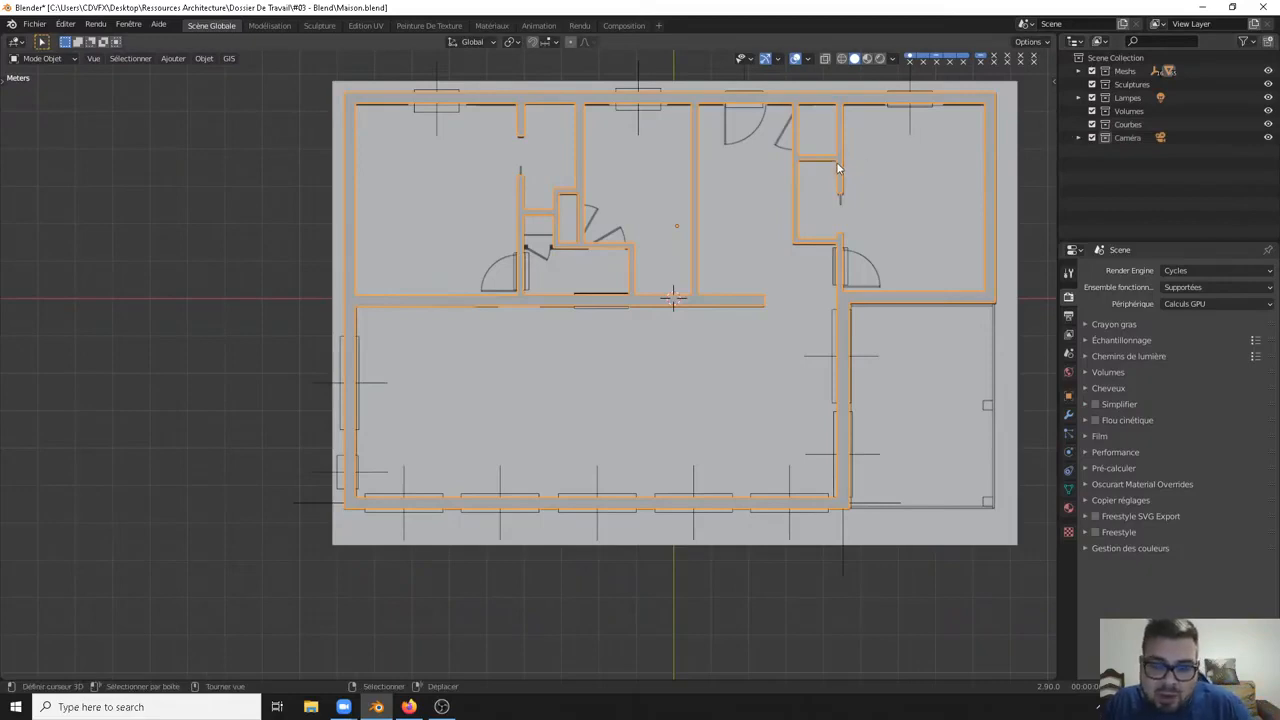
key("a")
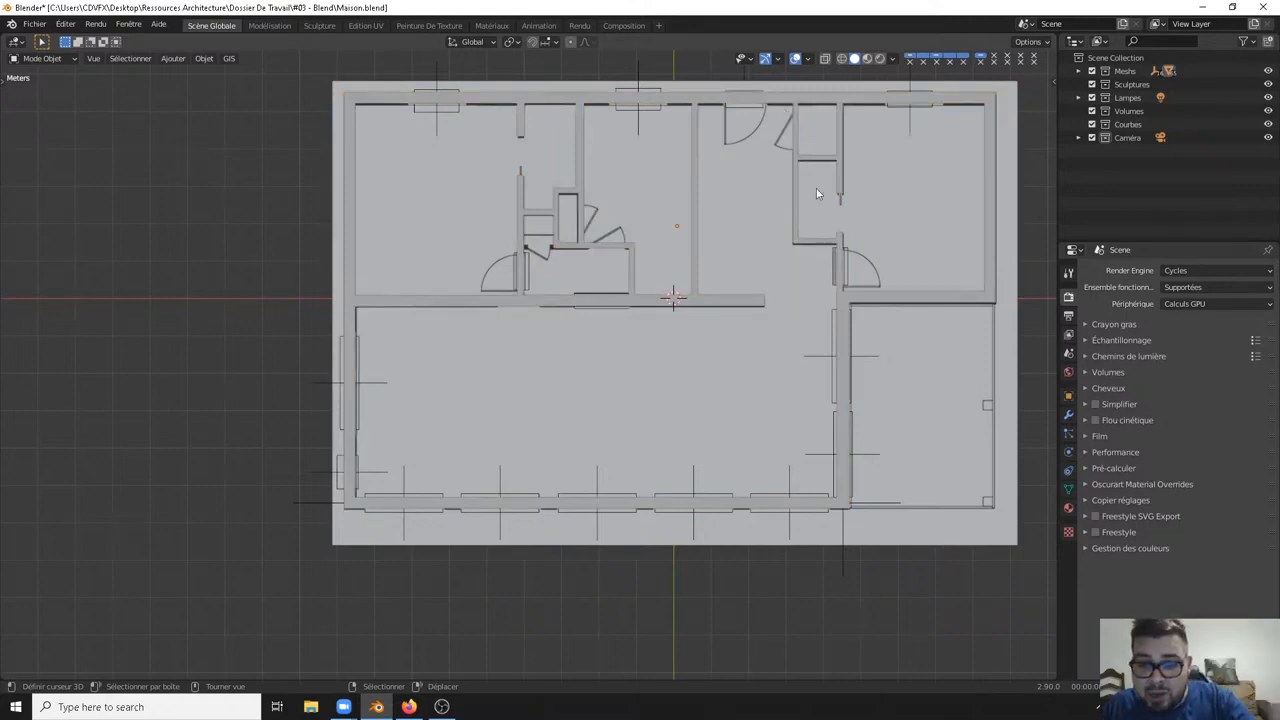
Step: Examine the whole house model in perspective and from above, checking the walls, window and door placements and the terrace
middle_click_drag(838, 240, 888, 207)
scroll(751, 253, "up", 4)
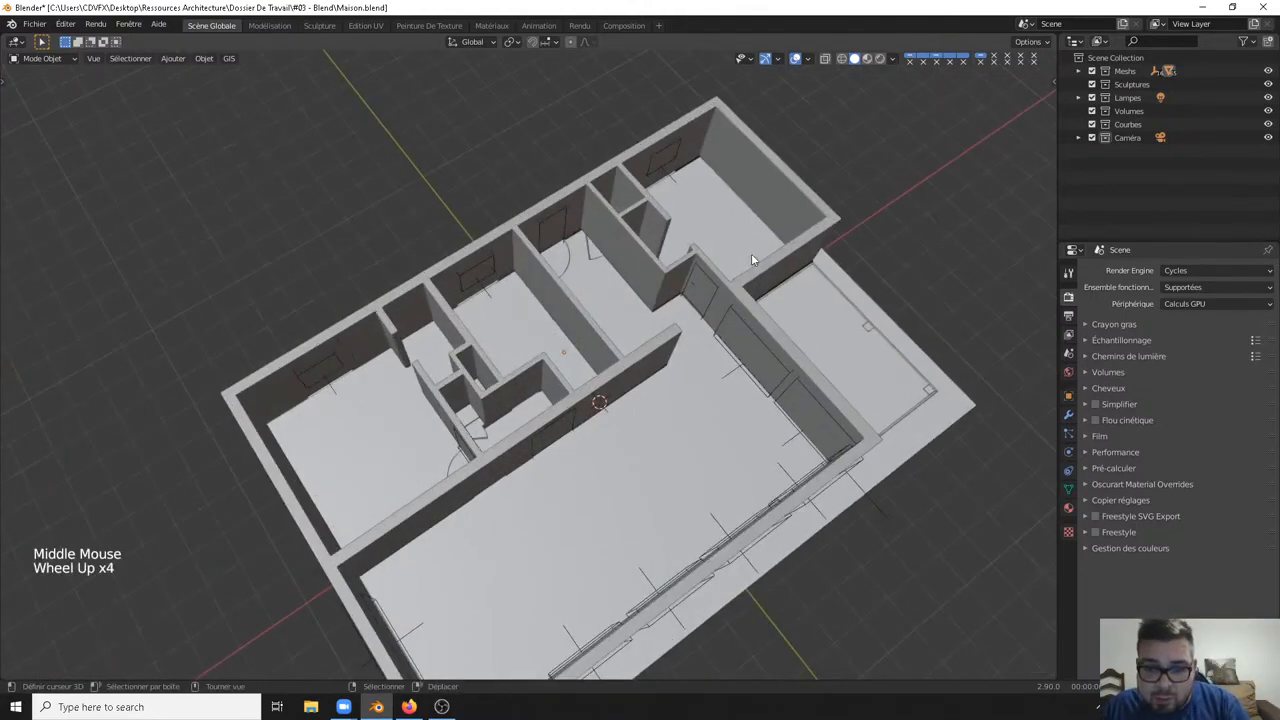
middle_click_drag(751, 253, 734, 166, "shift")
scroll(733, 167, "down", 3)
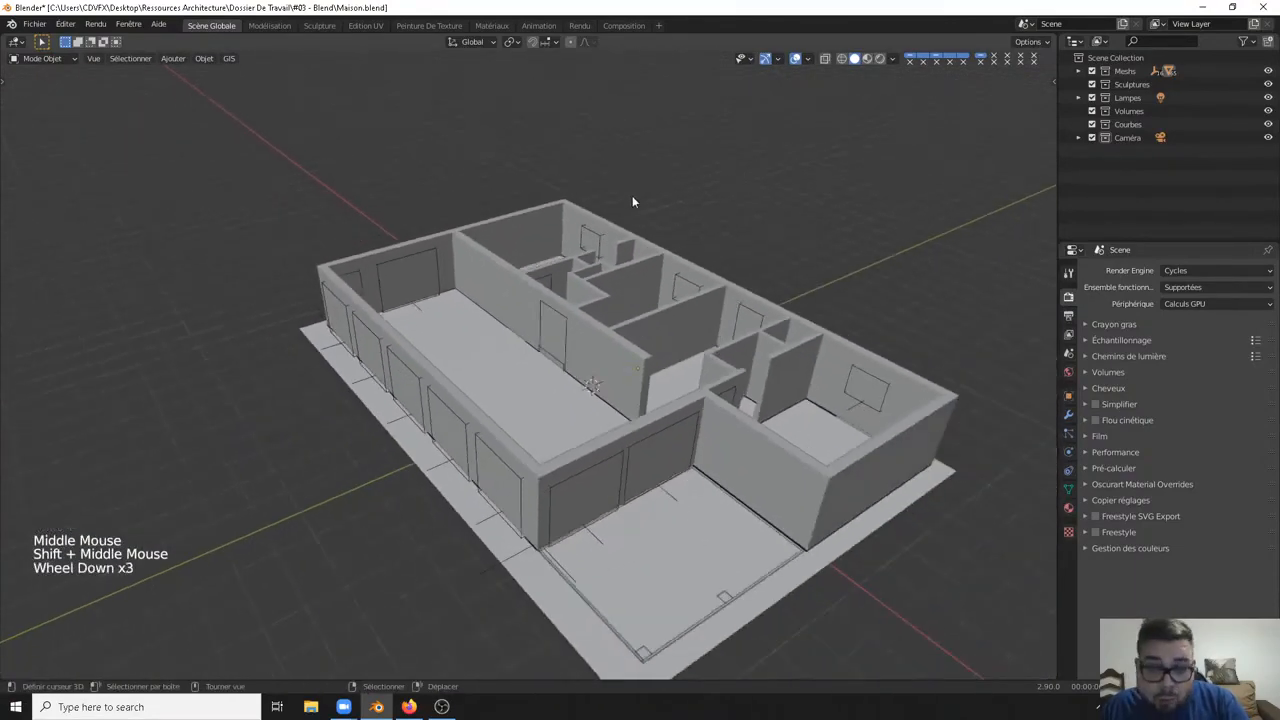
middle_click_drag(632, 195, 697, 251)
key("KP_7")
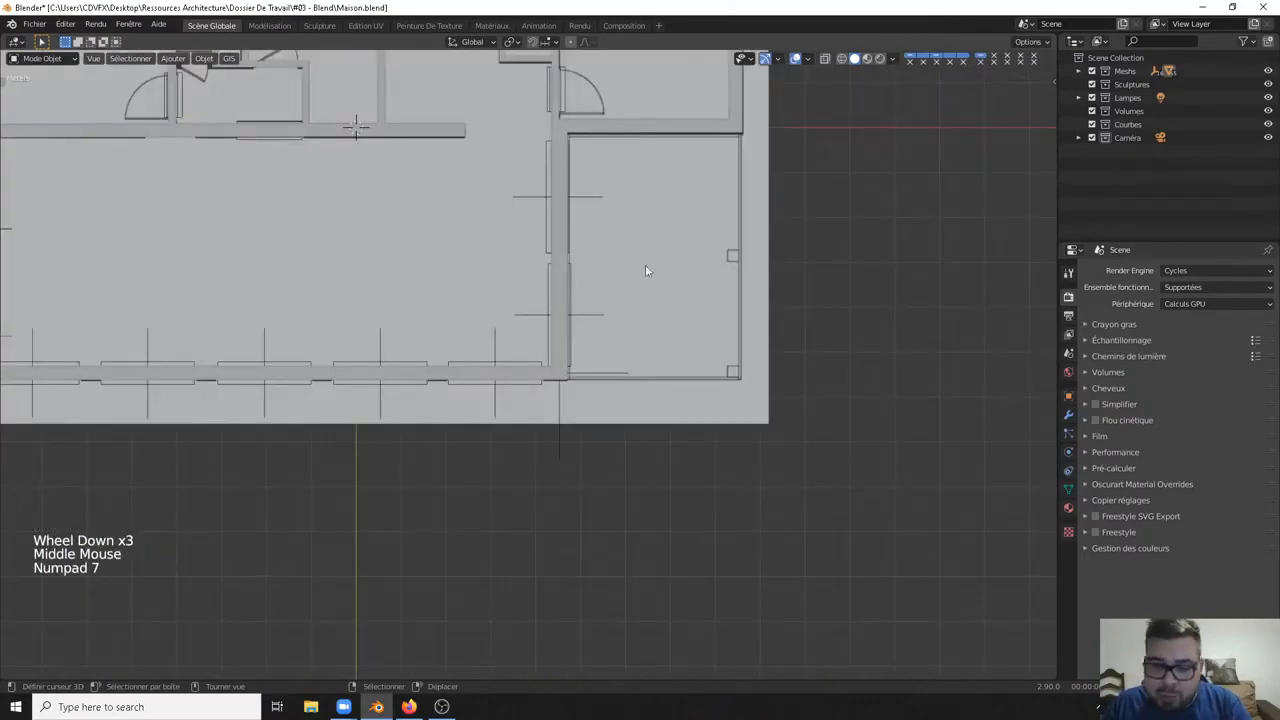
middle_click_drag(513, 170, 723, 443, "shift")
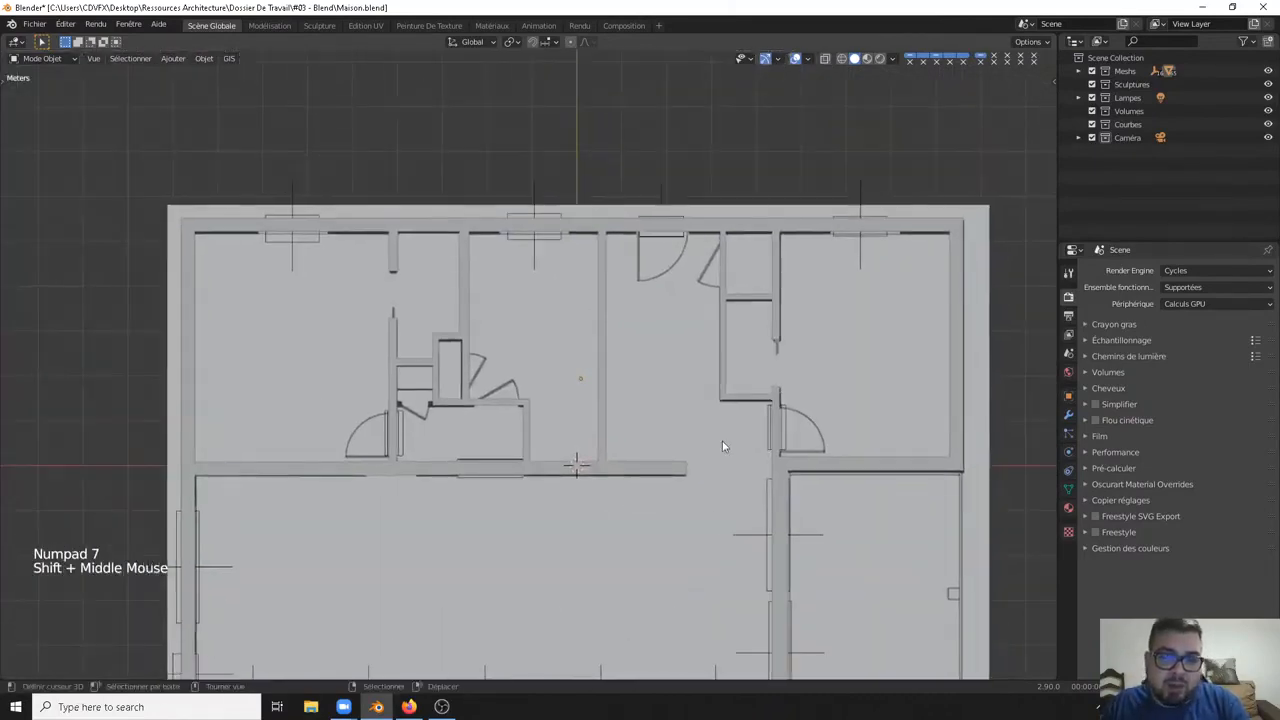
scroll(669, 360, "down", 3)
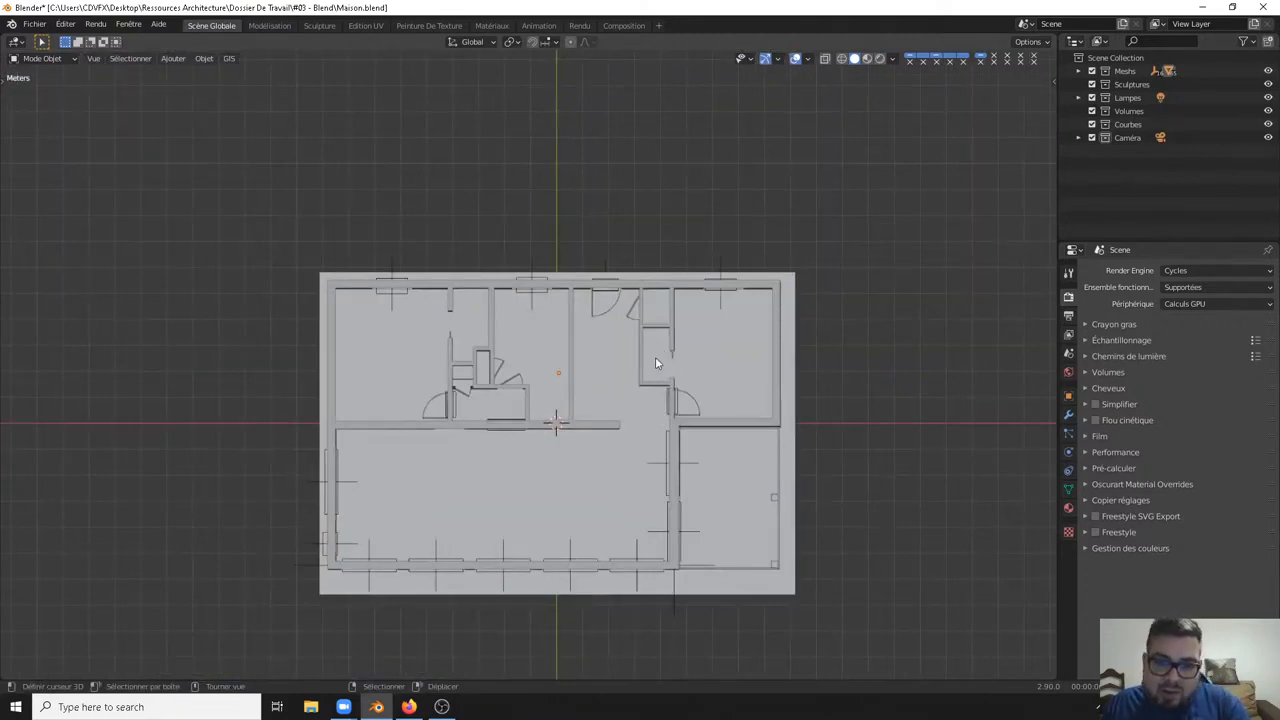
middle_click_drag(651, 388, 677, 262, "shift")
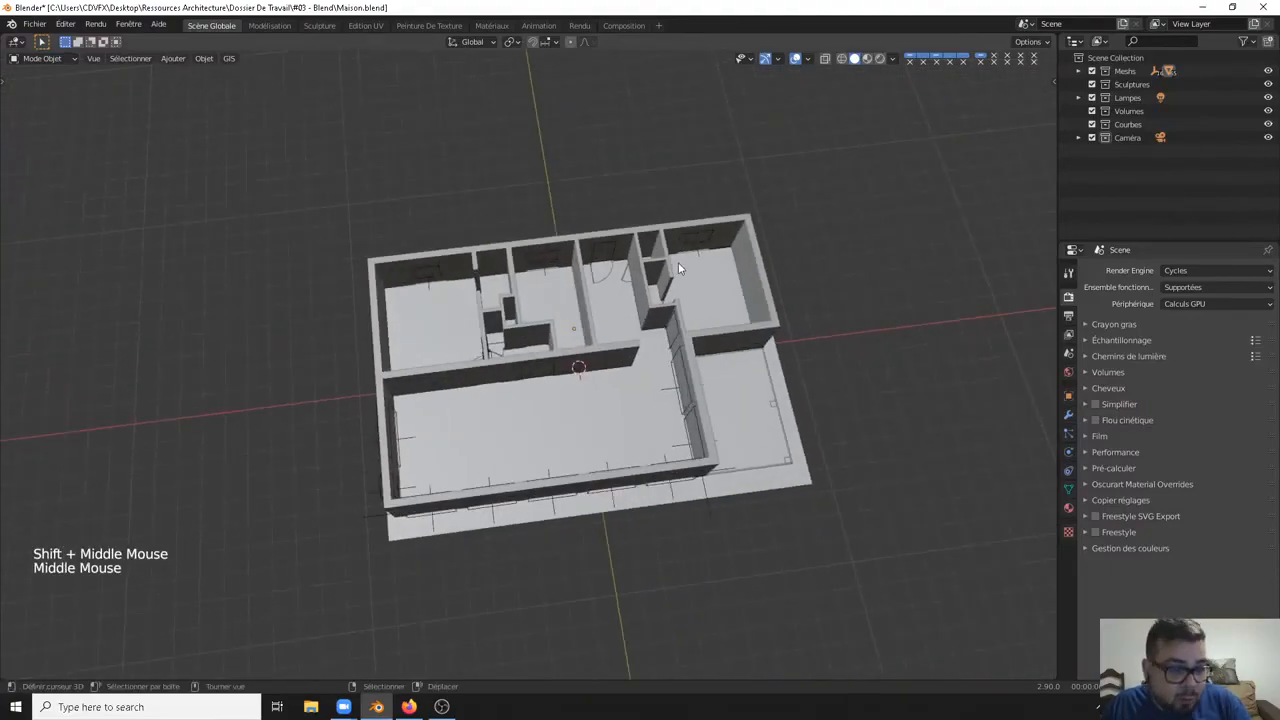